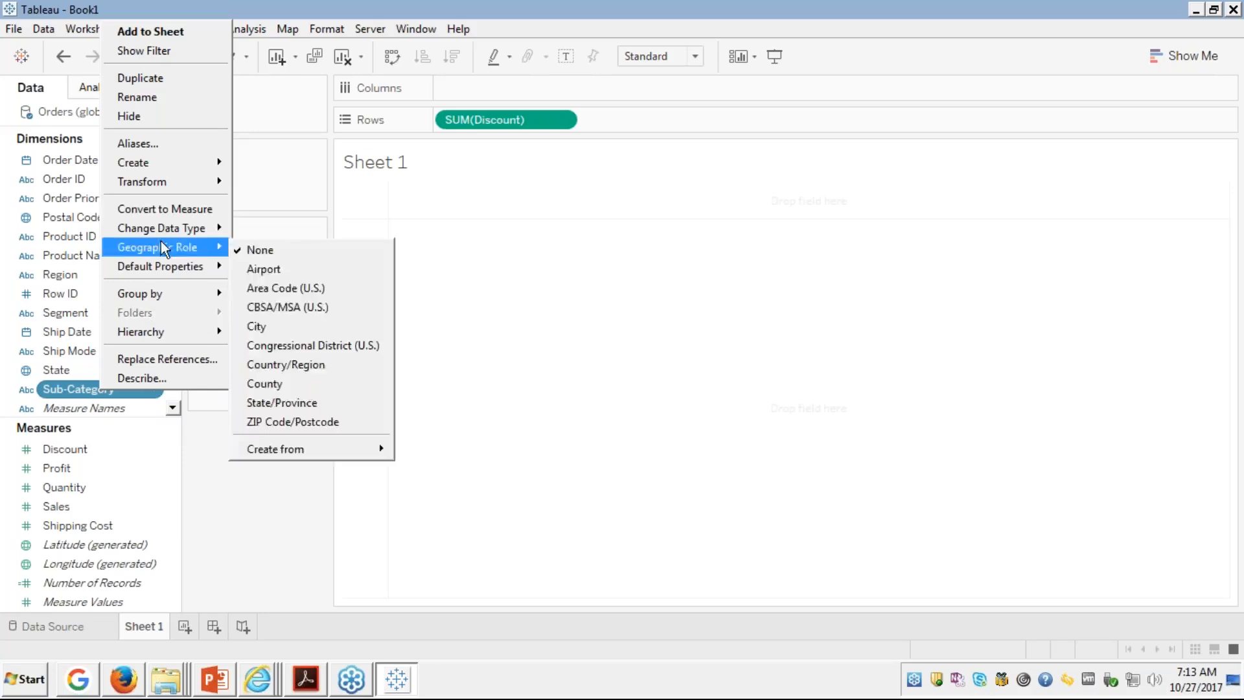
Step: Create a string parameter named Sub-Category Parameter from the Sub-Category dimension, with its listed values allowed and Accessories as current value
{"action": "mouse_move", "coordinate": [165, 164]}
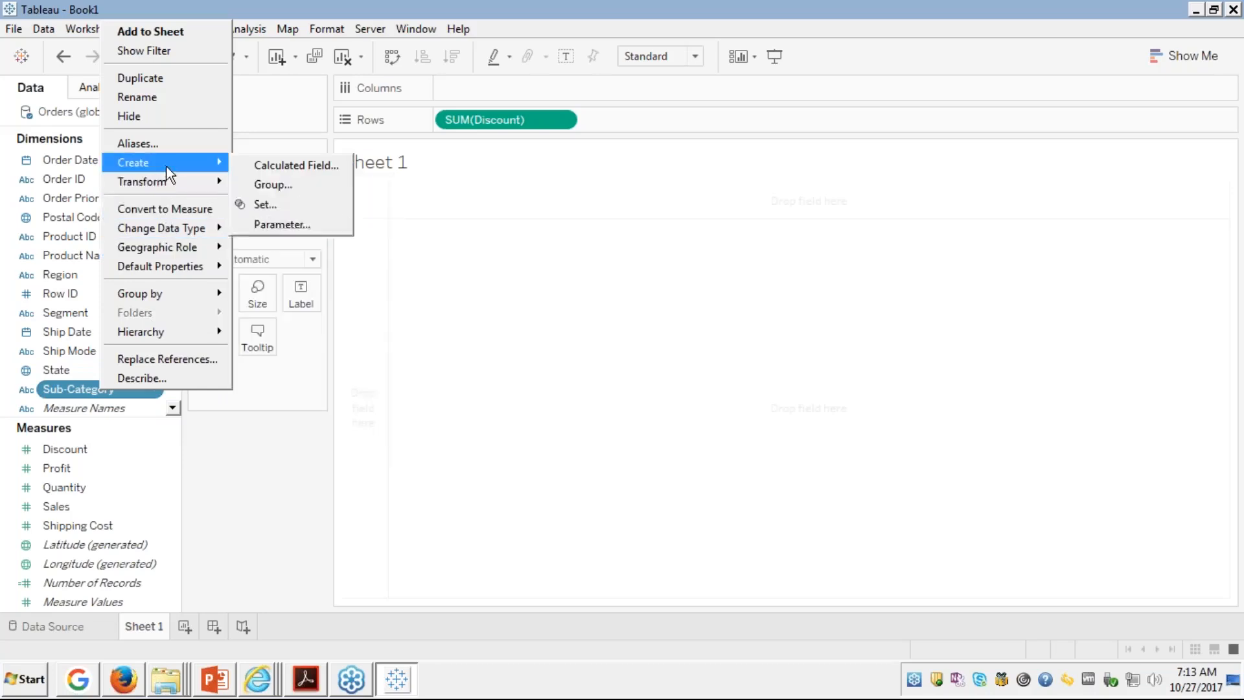
{"action": "left_click", "coordinate": [263, 222]}
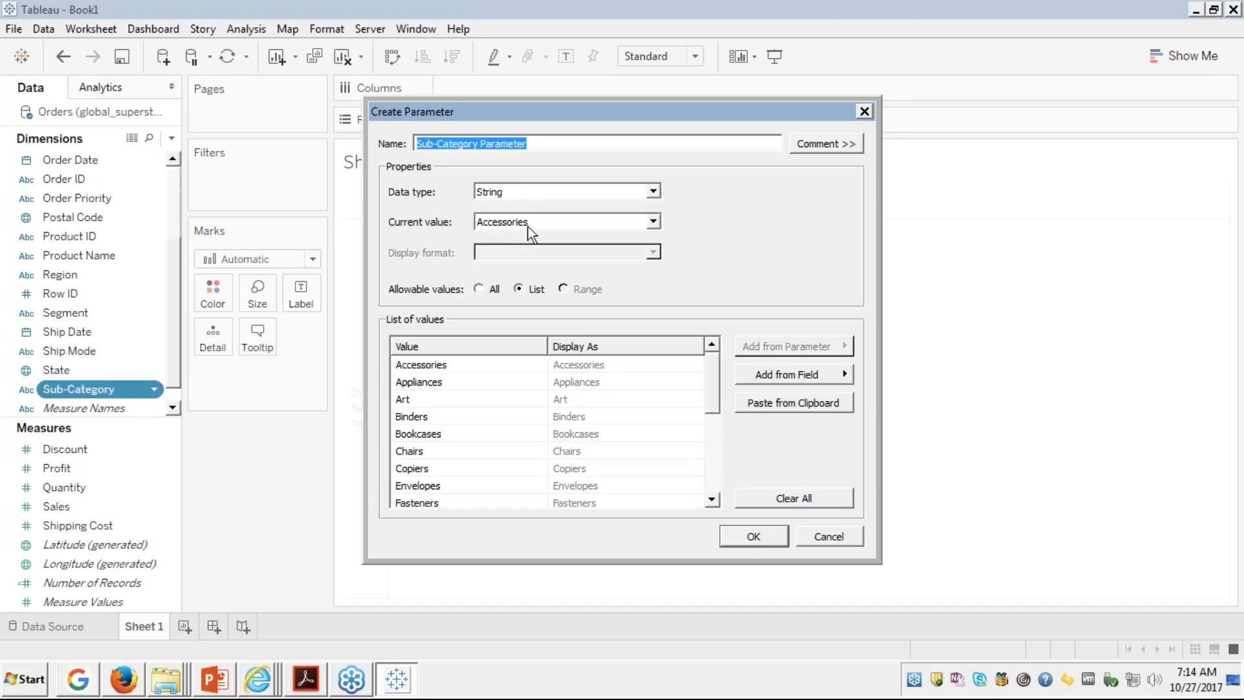
{"action": "mouse_move", "coordinate": [487, 382]}
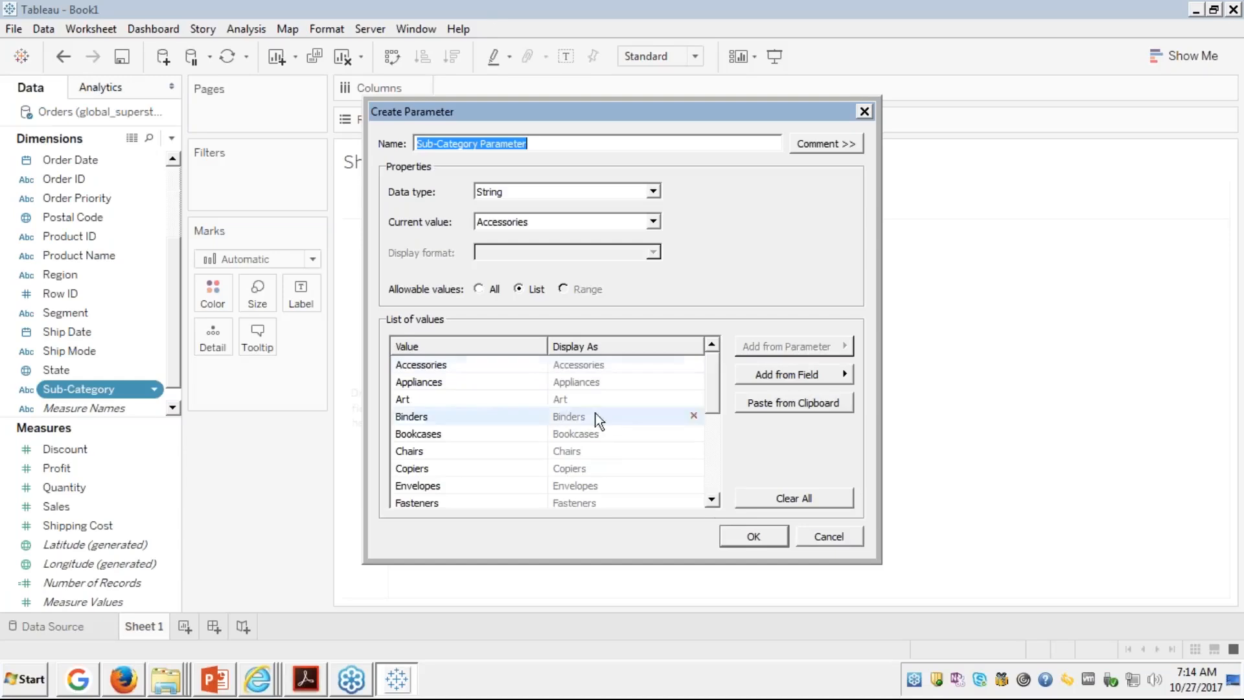
{"action": "left_click", "coordinate": [713, 476]}
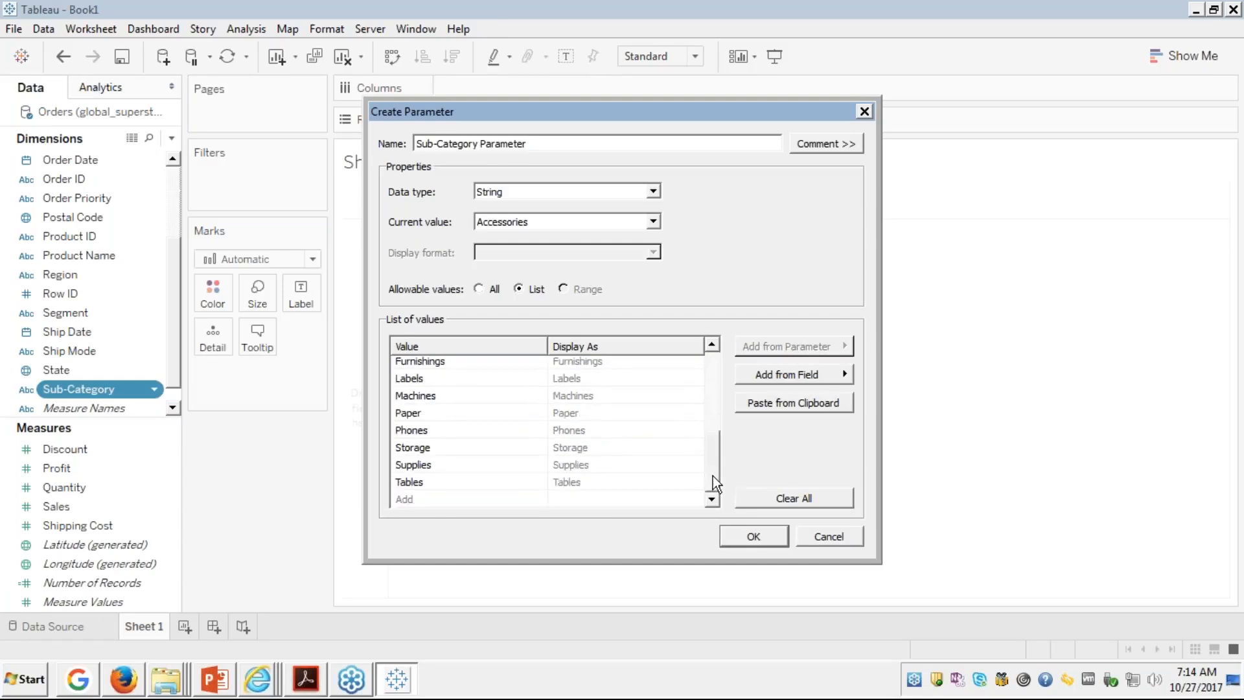
{"action": "left_click", "coordinate": [711, 375]}
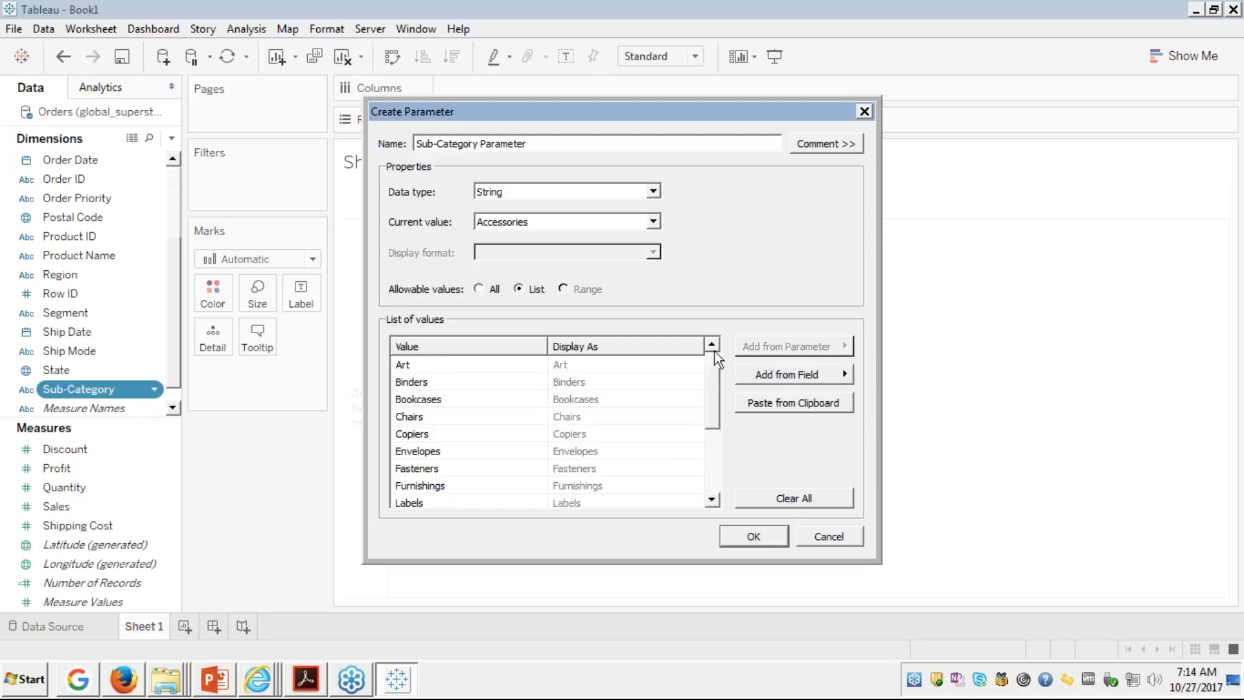
{"action": "left_click", "coordinate": [714, 354]}
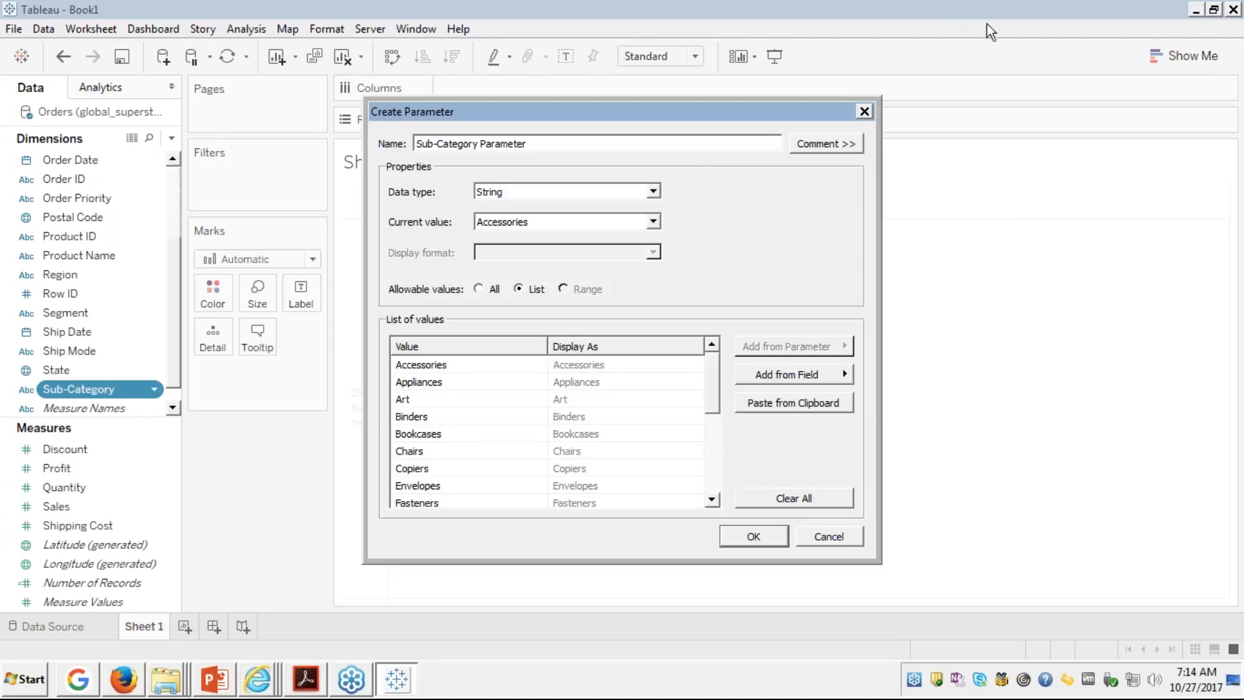
{"action": "left_click", "coordinate": [1214, 279]}
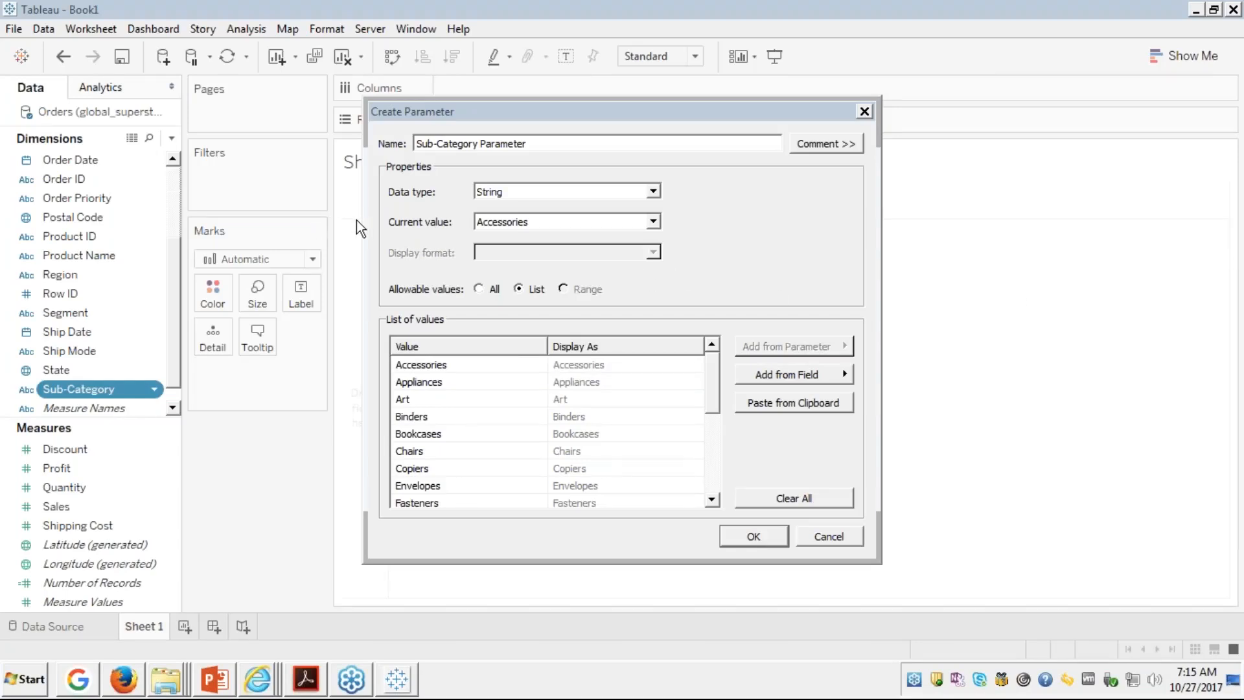
{"action": "left_click", "coordinate": [945, 147]}
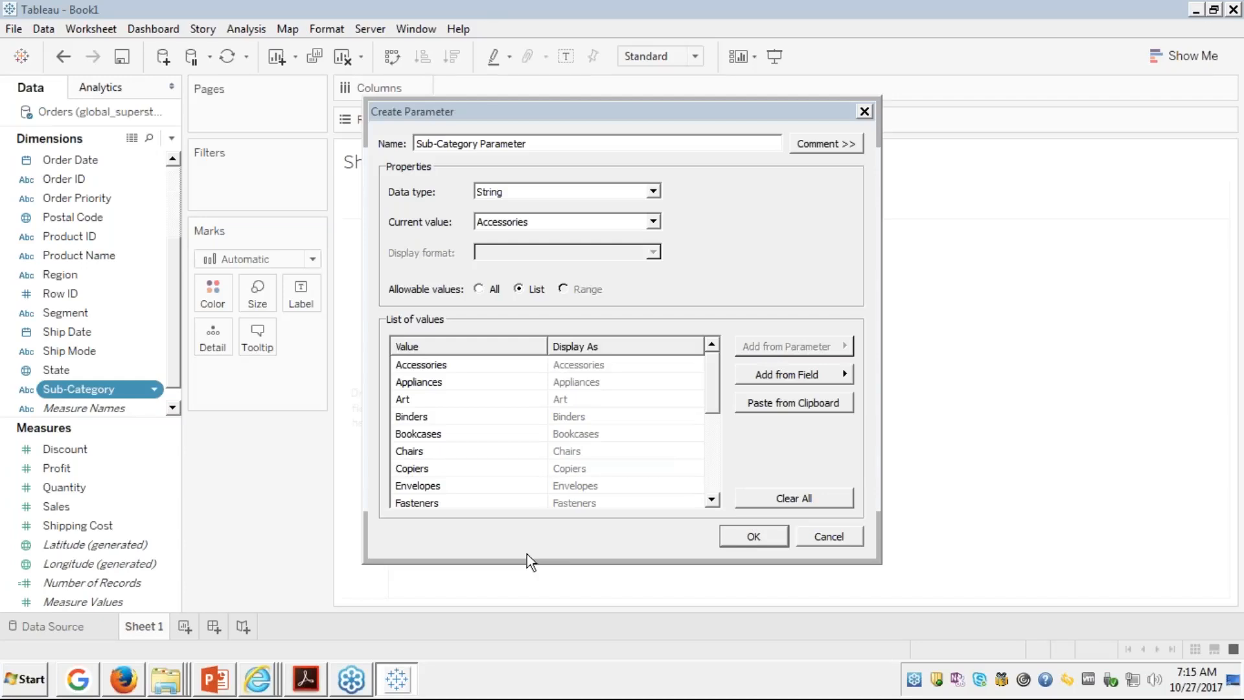
{"action": "left_click", "coordinate": [739, 532]}
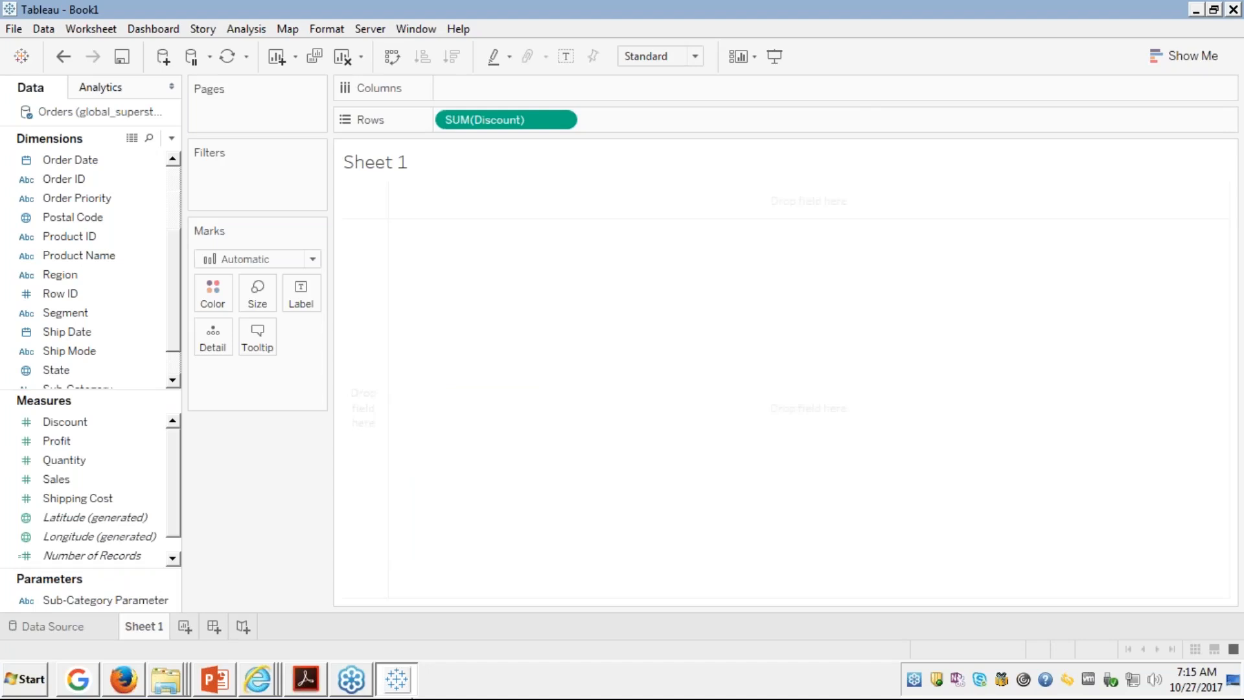
{"action": "left_click", "coordinate": [121, 595]}
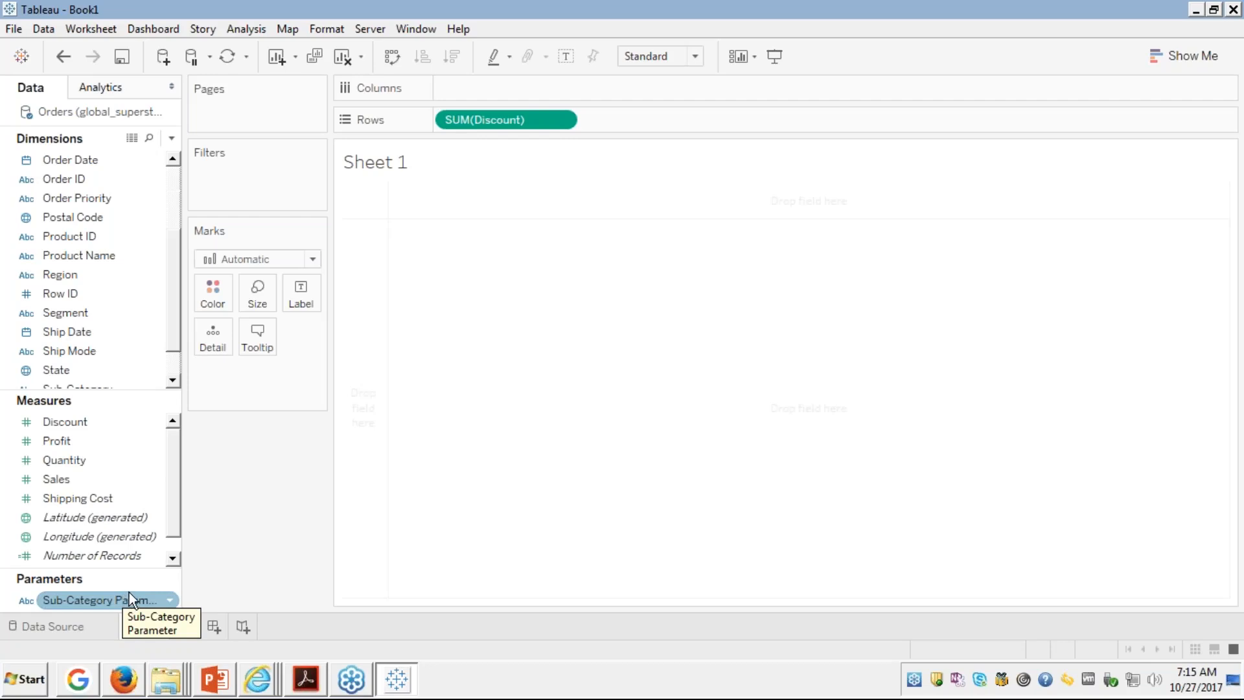
Step: Add the Sub-Category dimension to the columns of the sheet and dismiss the data source error
{"action": "left_click", "coordinate": [70, 336]}
{"action": "key", "text": "Down"}
{"action": "key", "text": "Down"}
{"action": "key", "text": "Down"}
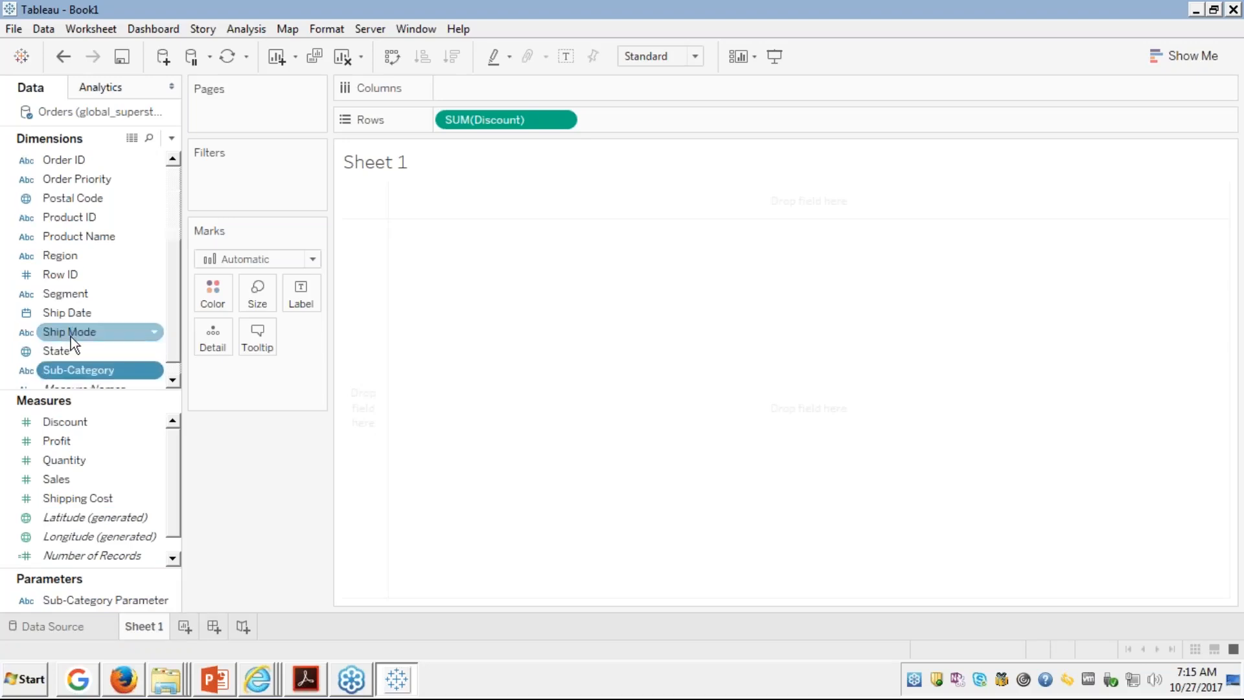
{"action": "double_click", "coordinate": [68, 368]}
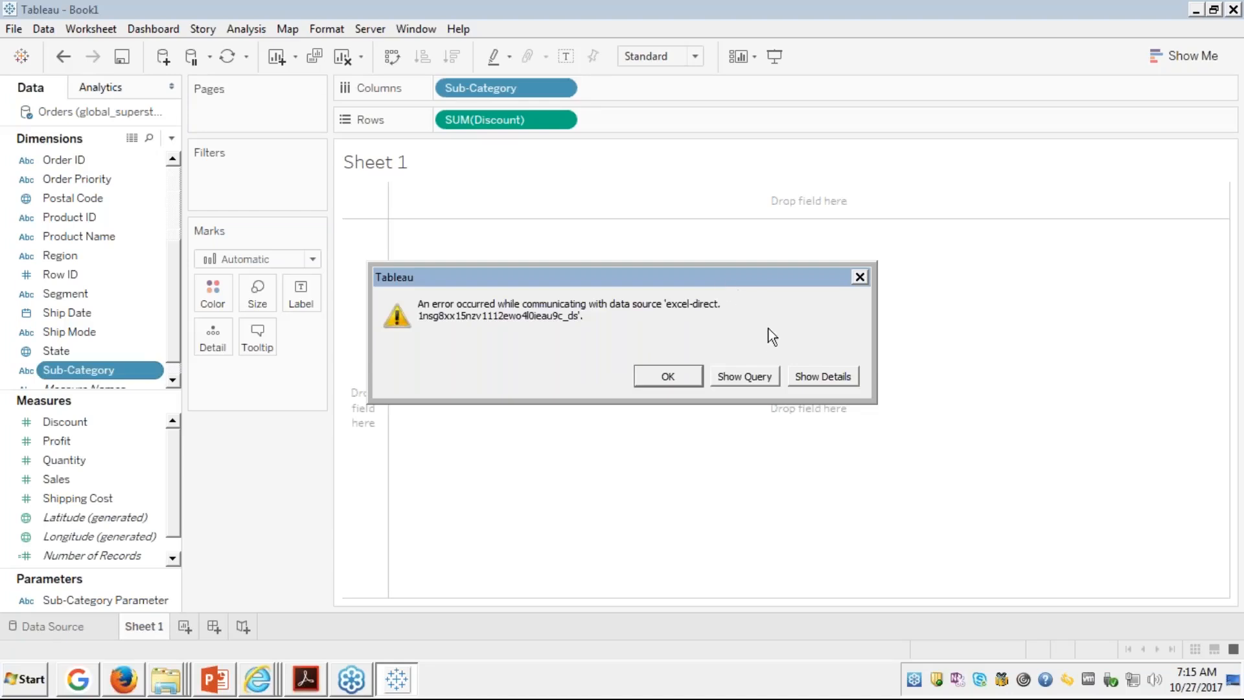
{"action": "key", "text": "Return"}
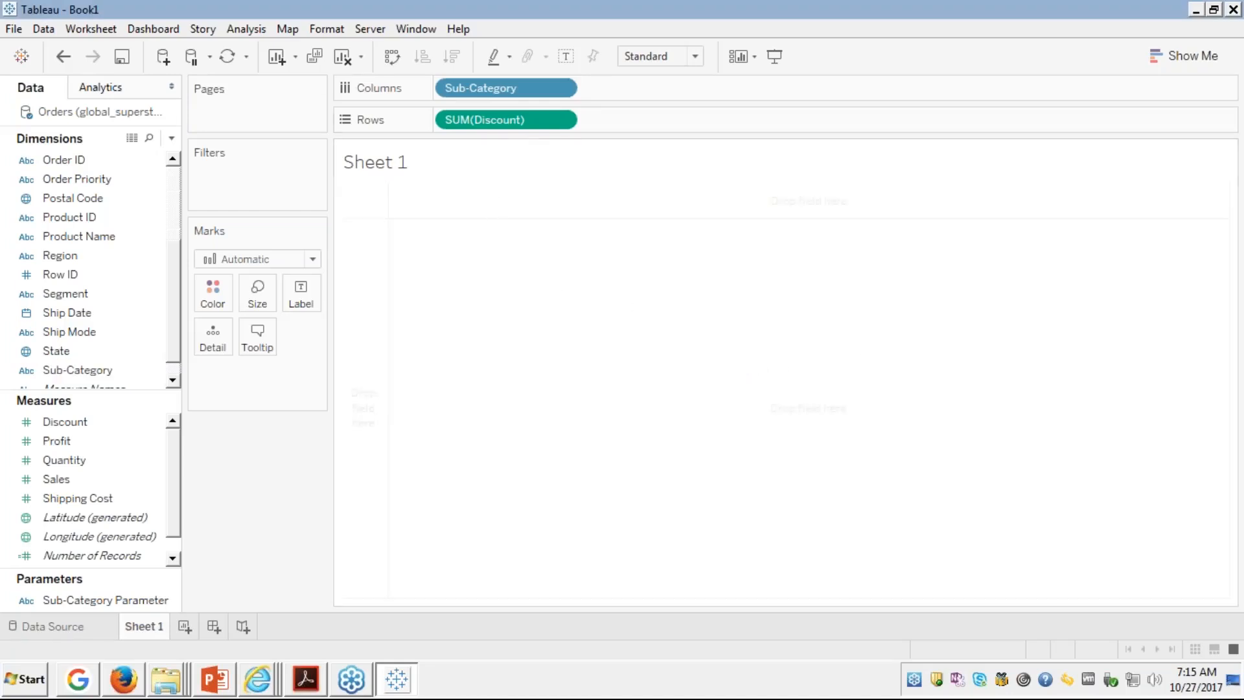
Step: Replace SUM(Discount) with the Sales measure in the rows and swap rows and columns for horizontal bars
{"action": "left_click_drag", "start_coordinate": [518, 118], "coordinate": [152, 282]}
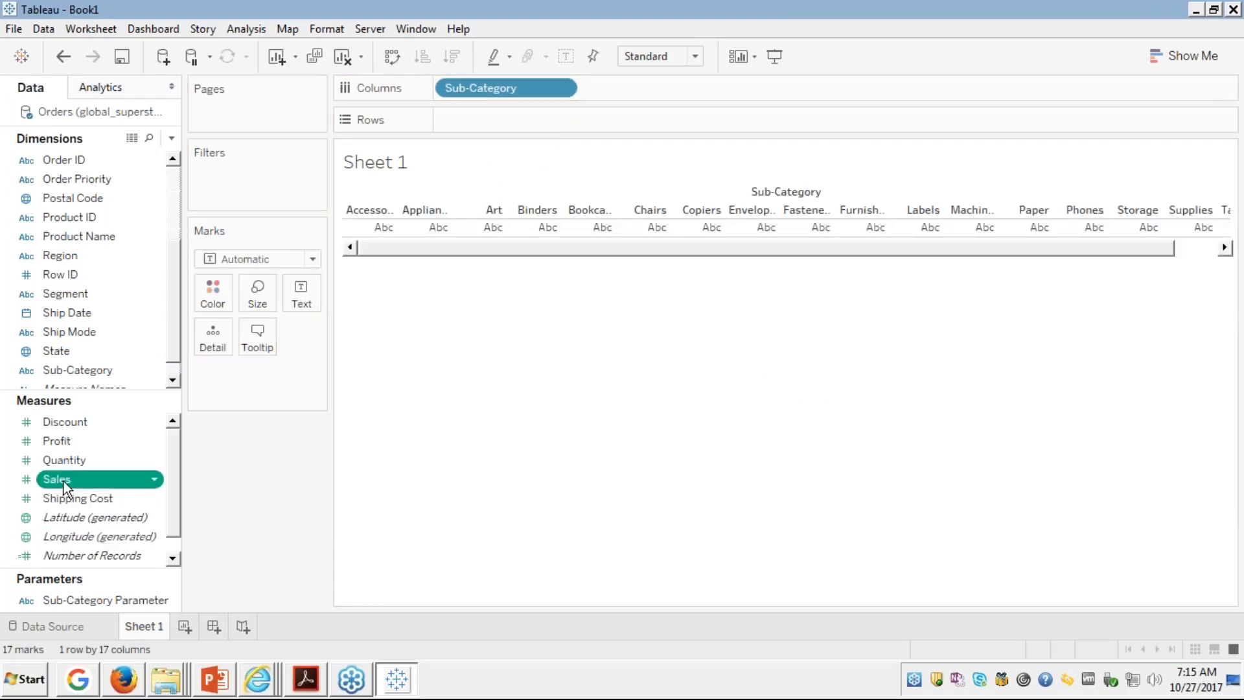
{"action": "left_click_drag", "start_coordinate": [65, 479], "coordinate": [558, 123]}
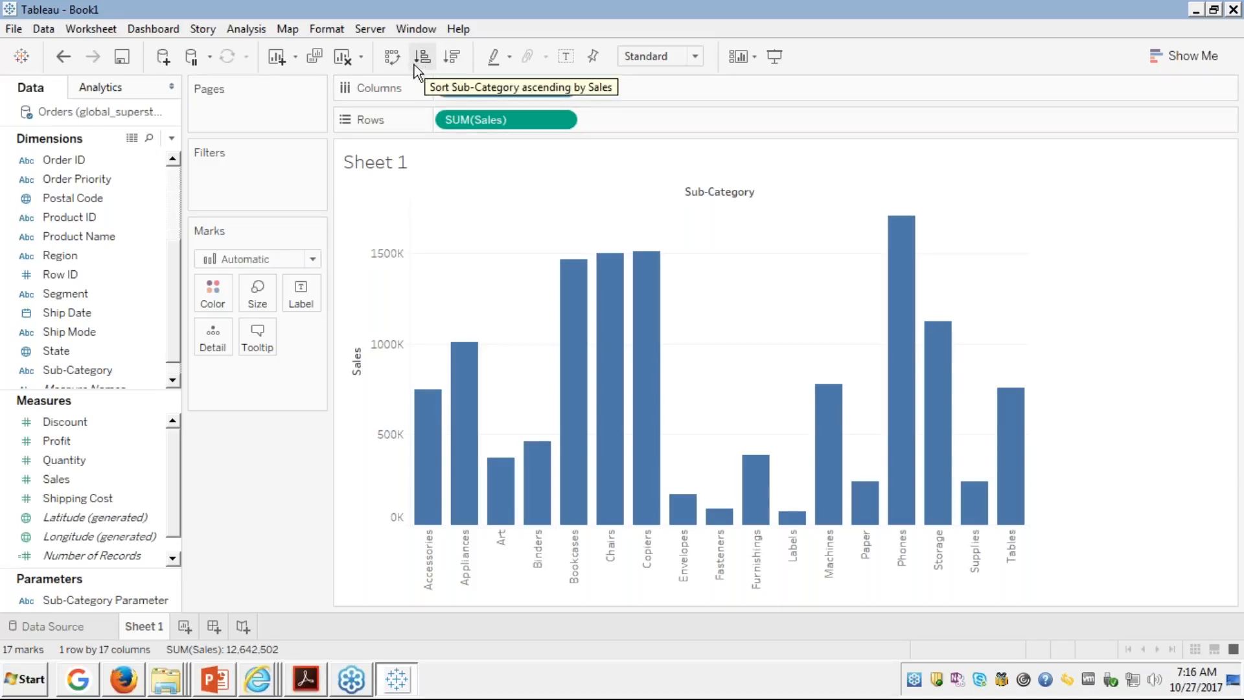
{"action": "left_click", "coordinate": [393, 57]}
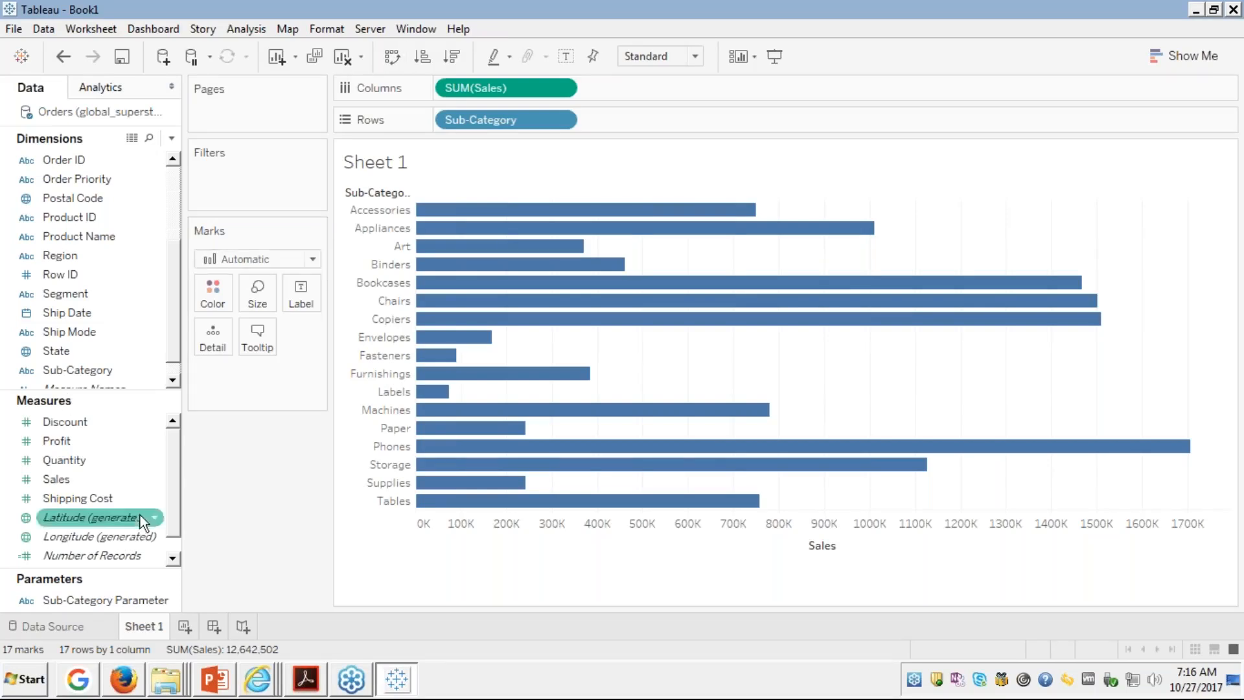
Step: Show the control of the Sub-Category Parameter on the sheet and set it to Appliances
{"action": "right_click", "coordinate": [80, 602]}
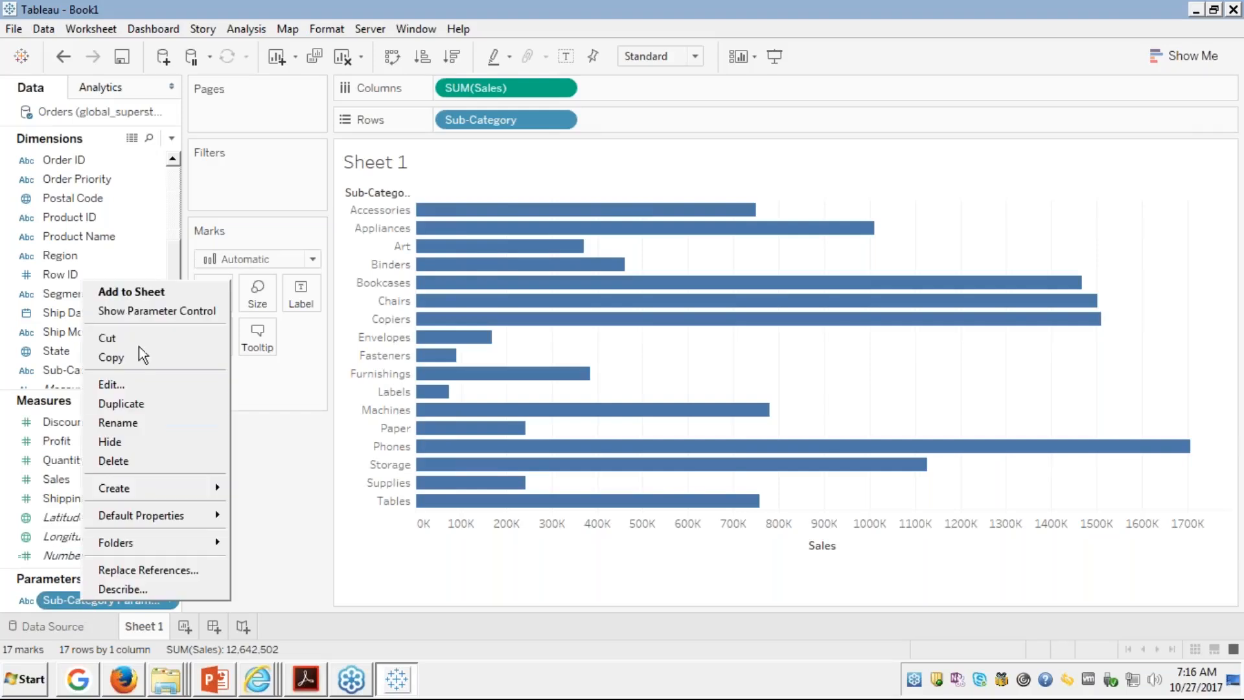
{"action": "left_click", "coordinate": [166, 311]}
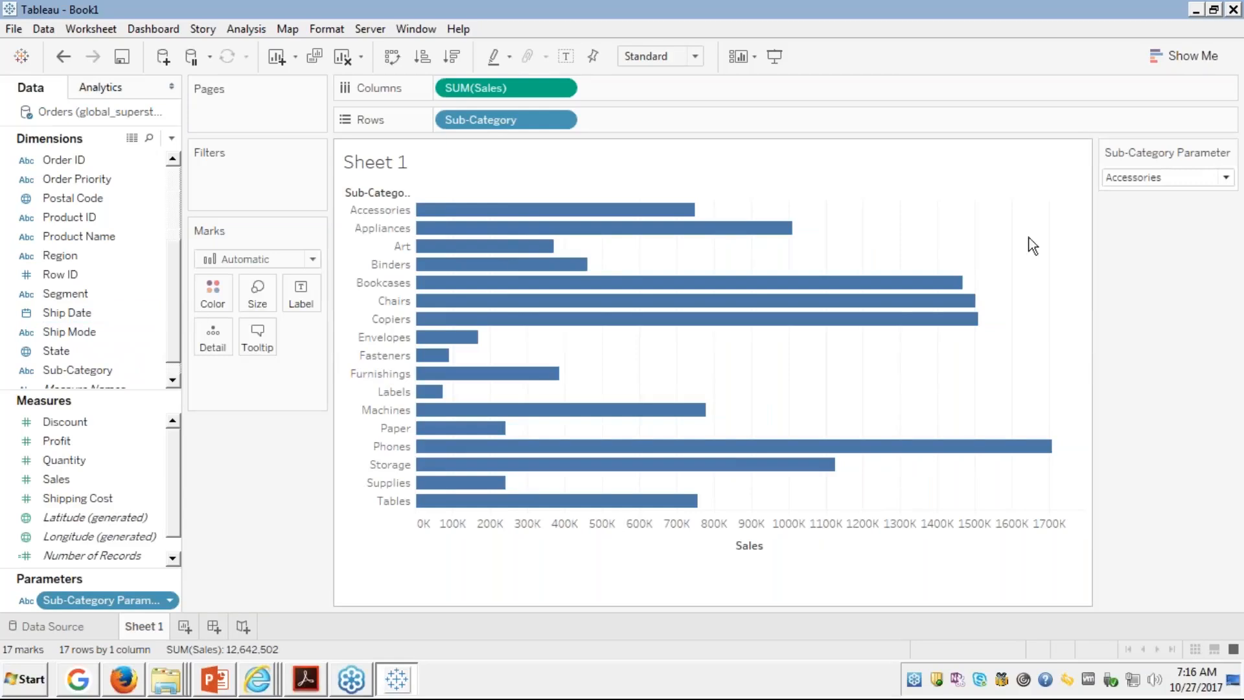
{"action": "left_click", "coordinate": [1182, 177]}
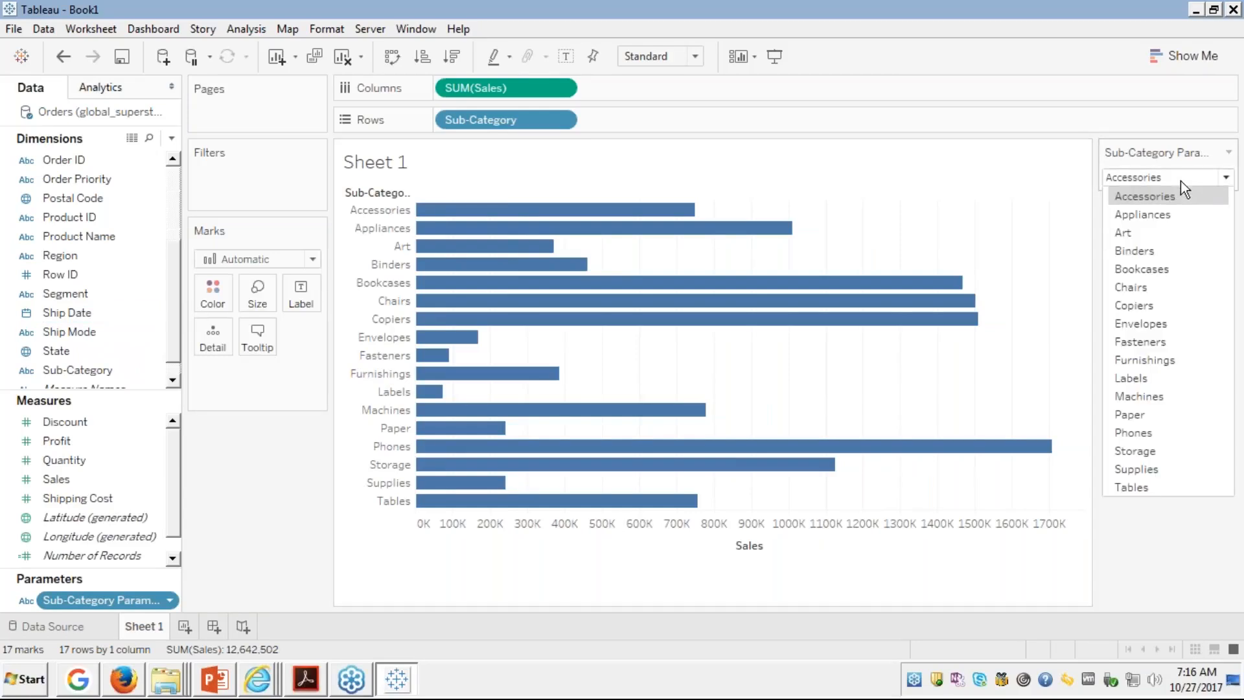
{"action": "left_click", "coordinate": [1155, 215]}
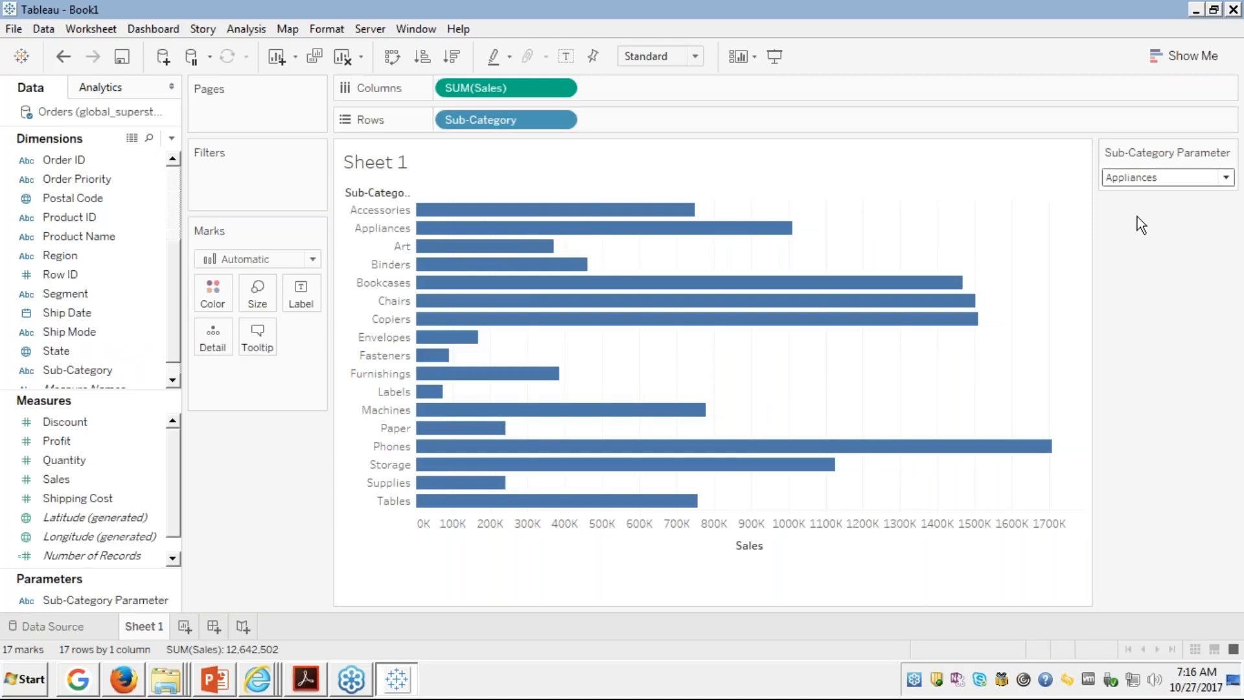
Step: Turn on mark labels for the sales bars in the chart
{"action": "mouse_move", "coordinate": [586, 221]}
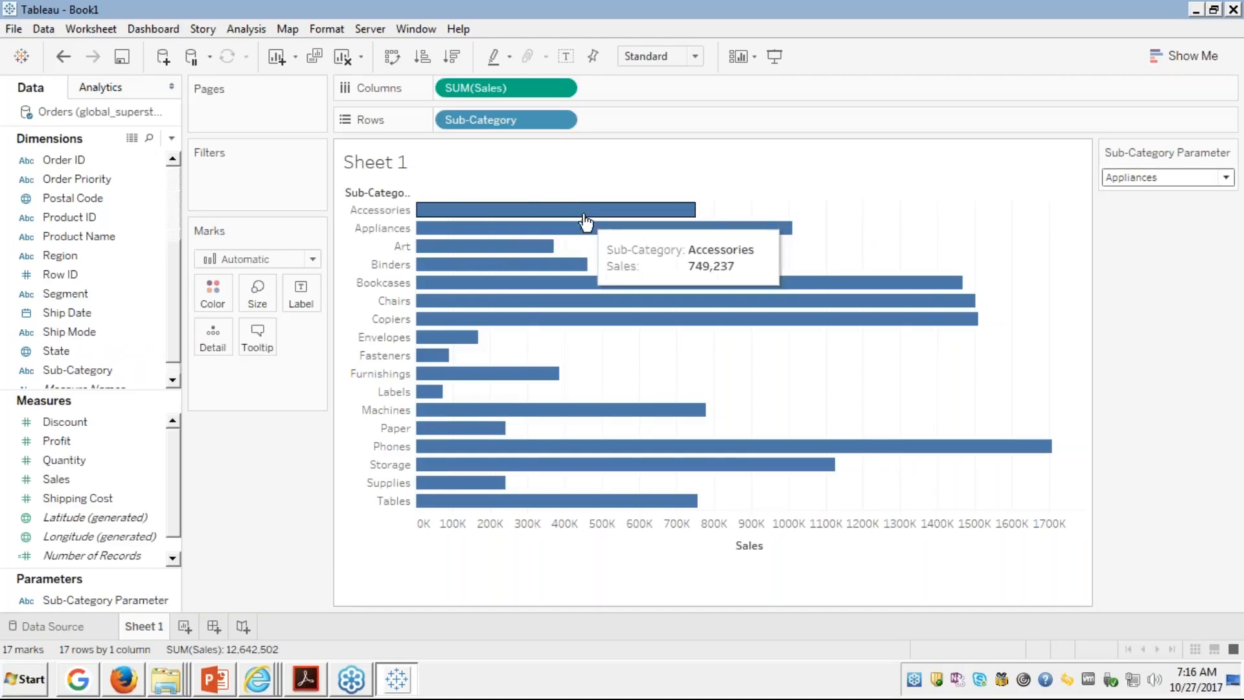
{"action": "left_click", "coordinate": [573, 58]}
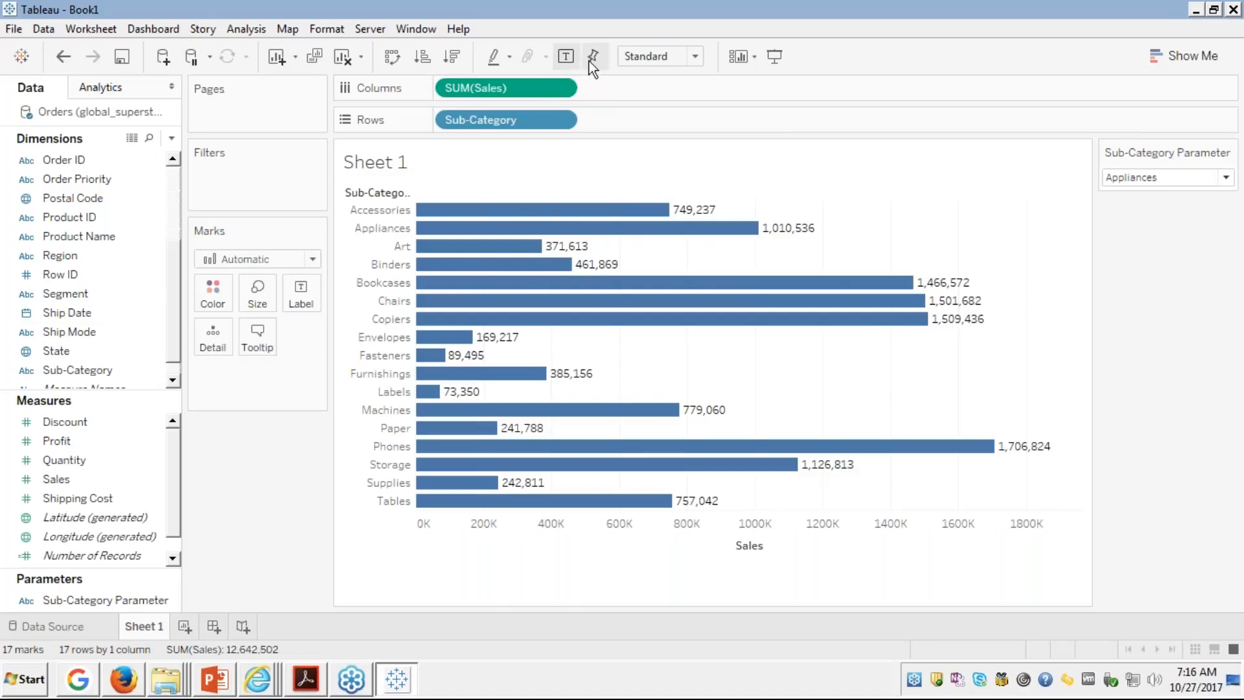
Step: Test the parameter control by switching it to Art, Accessories and finally Binders
{"action": "left_click", "coordinate": [1139, 180]}
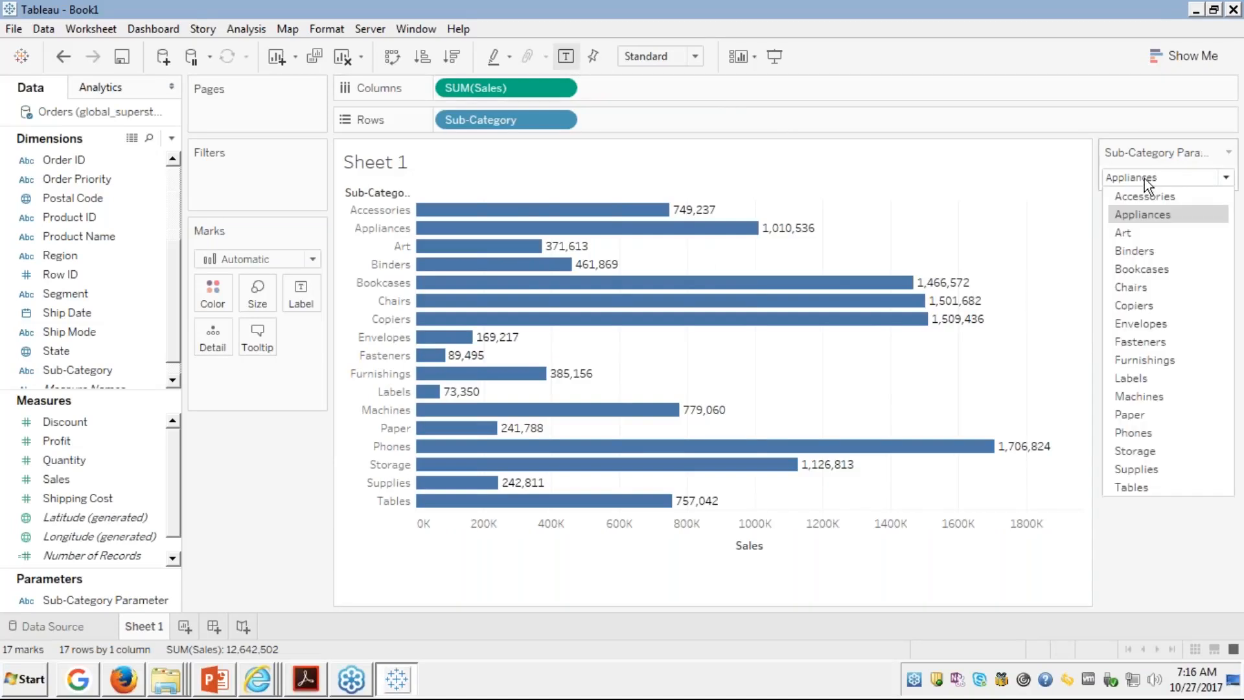
{"action": "left_click", "coordinate": [1123, 232]}
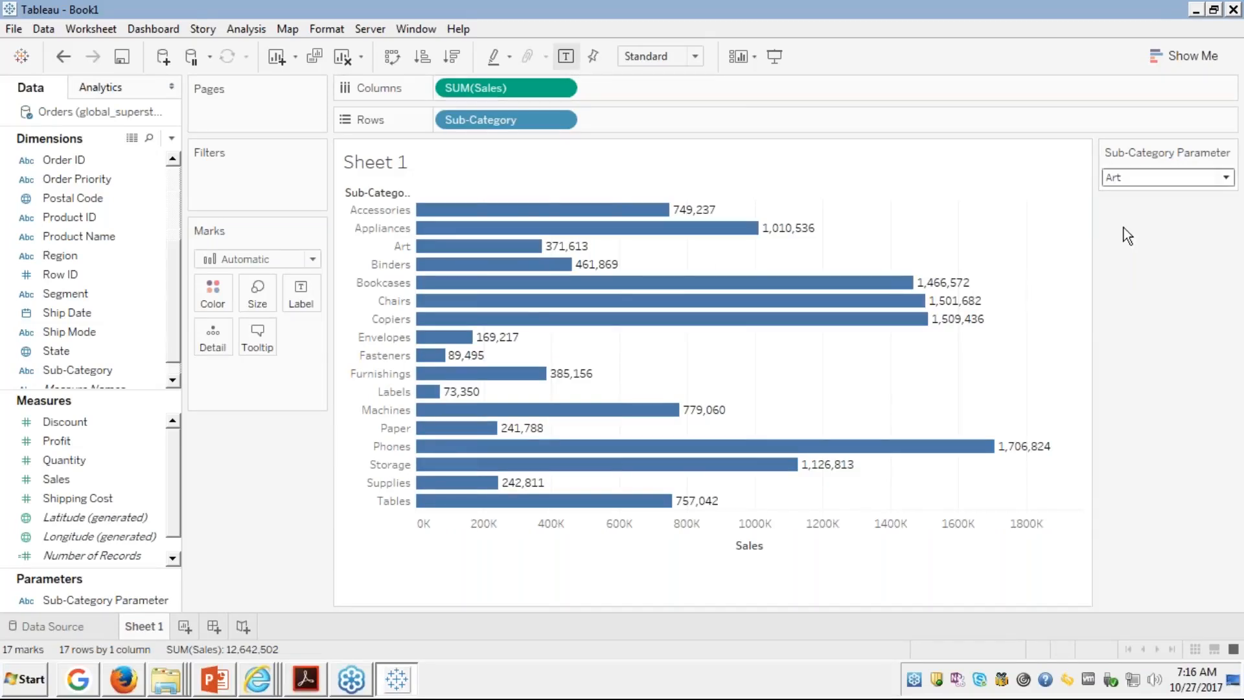
{"action": "left_click", "coordinate": [1127, 179]}
{"action": "left_click", "coordinate": [1133, 192]}
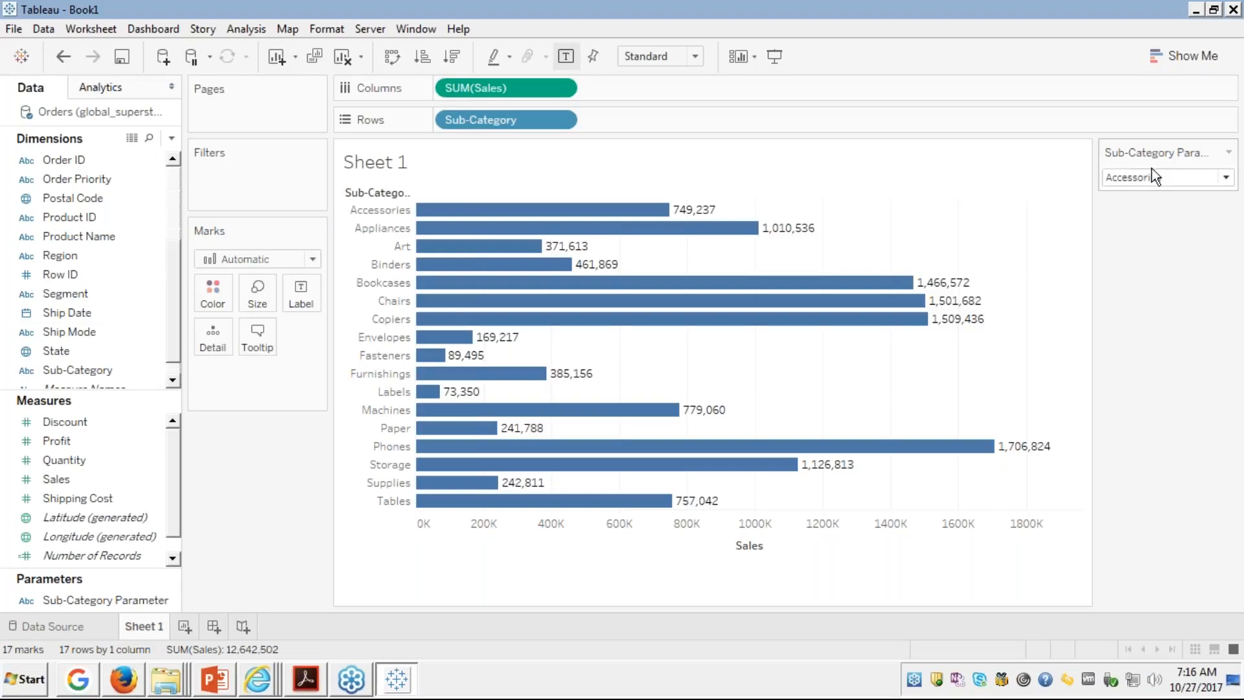
{"action": "left_click", "coordinate": [1154, 171]}
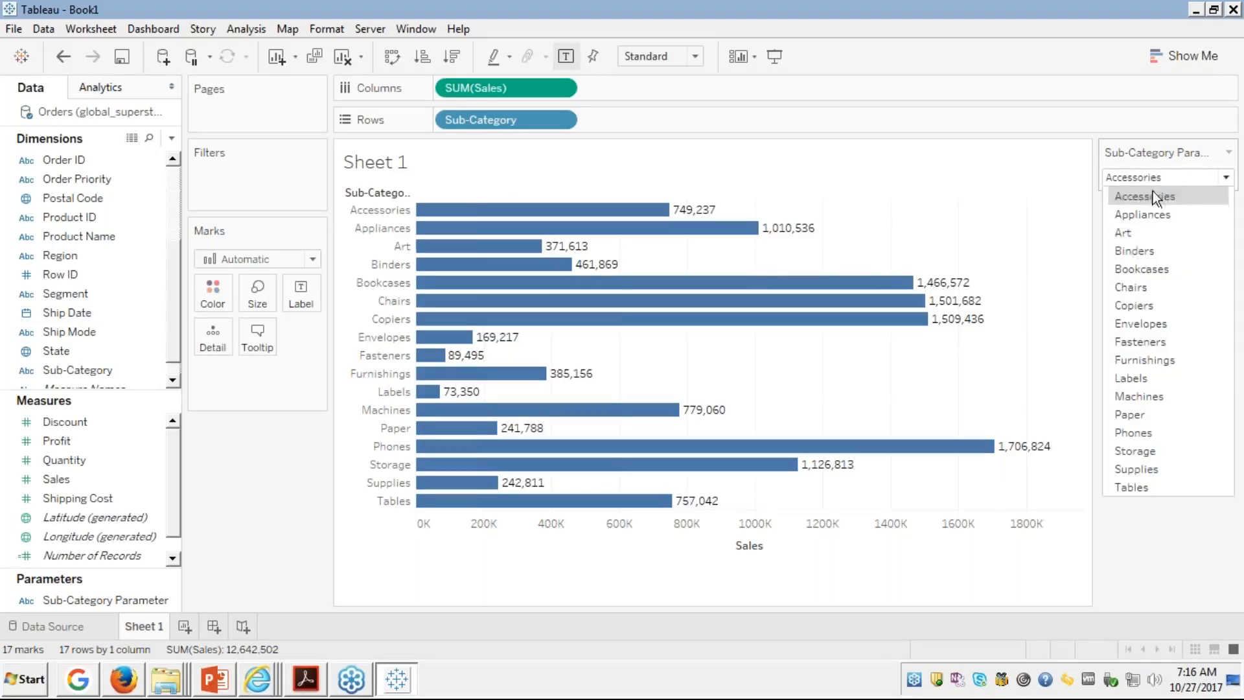
{"action": "left_click", "coordinate": [1123, 252]}
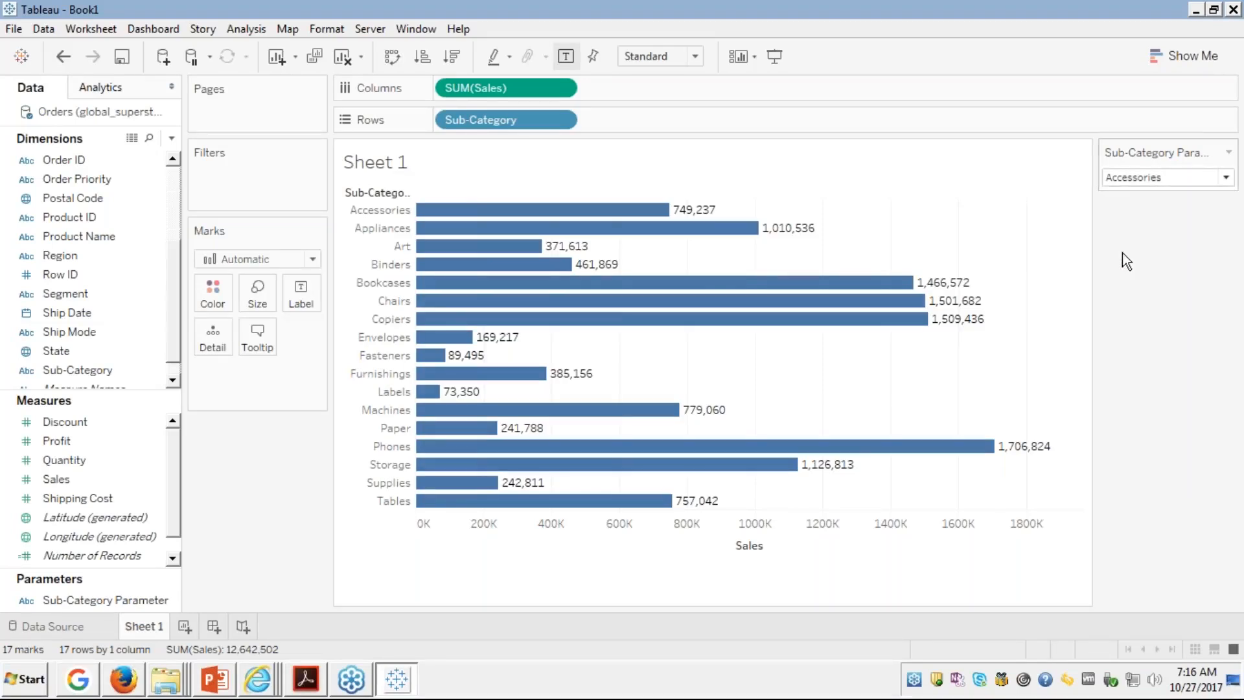
{"action": "mouse_move", "coordinate": [700, 303]}
{"action": "mouse_move", "coordinate": [532, 268]}
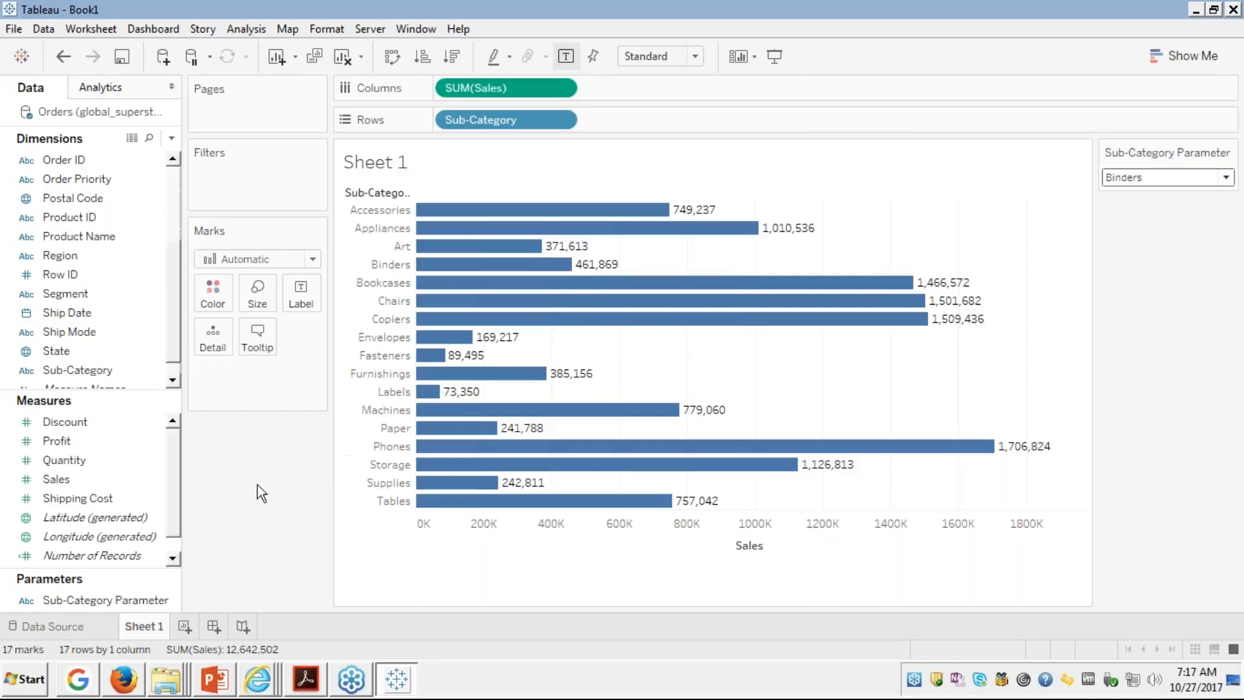
Step: Rename Sheet 1 as Comparitive Sales
{"action": "right_click", "coordinate": [154, 613]}
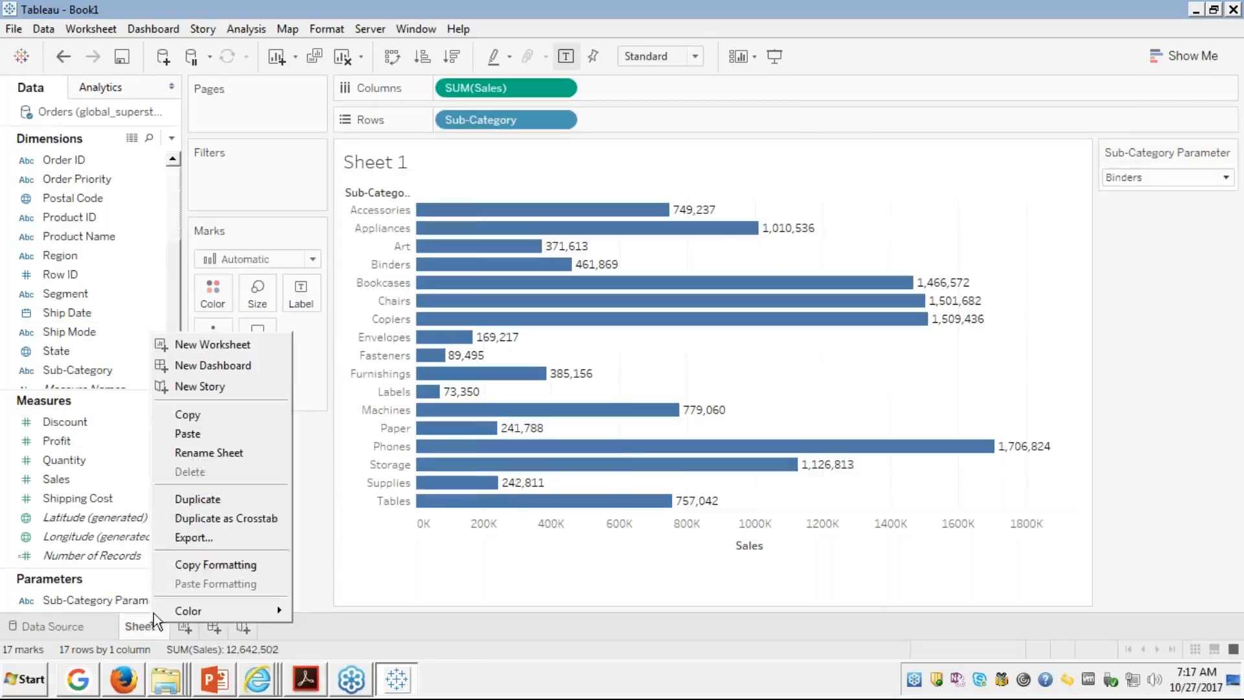
{"action": "left_click", "coordinate": [189, 453]}
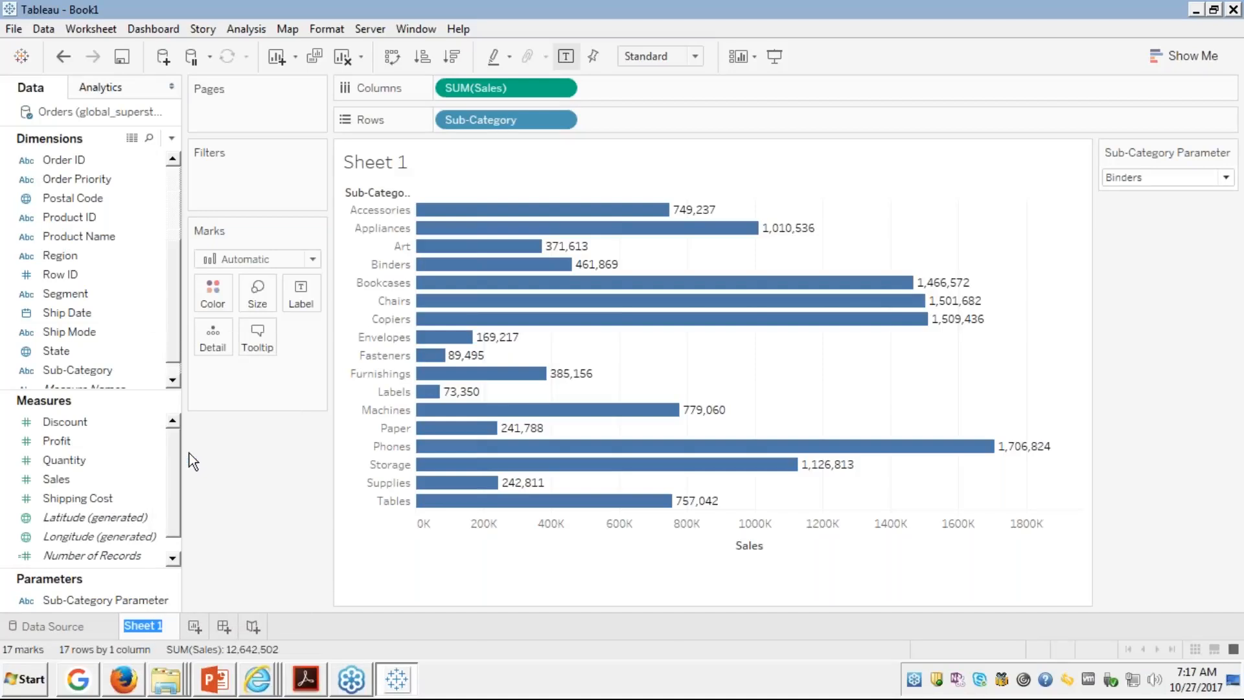
{"action": "type", "text": "Compari"}
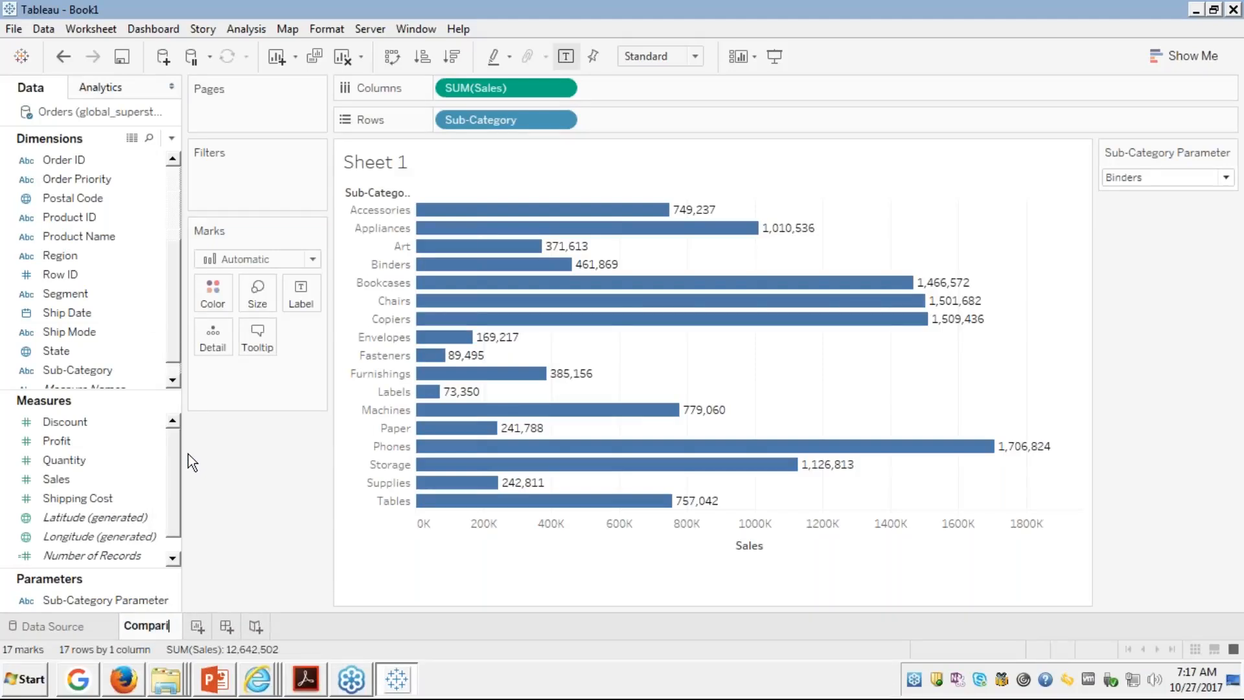
{"action": "type", "text": "tive S"}
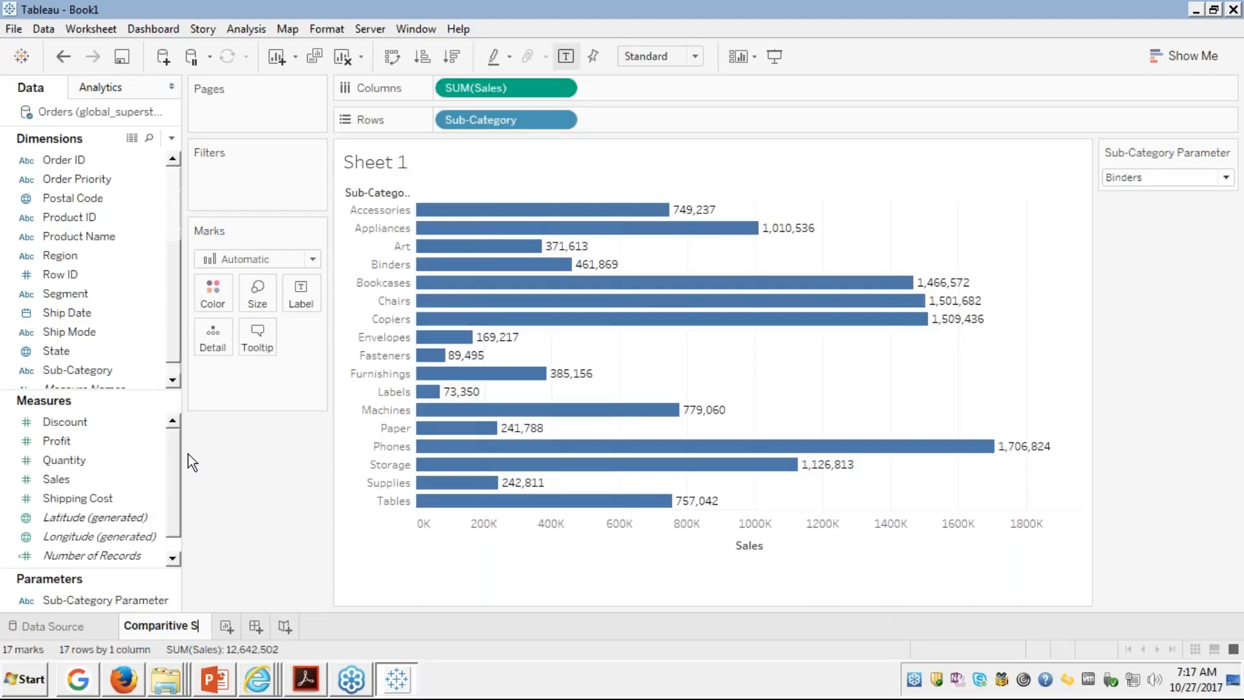
{"action": "type", "text": "ales"}
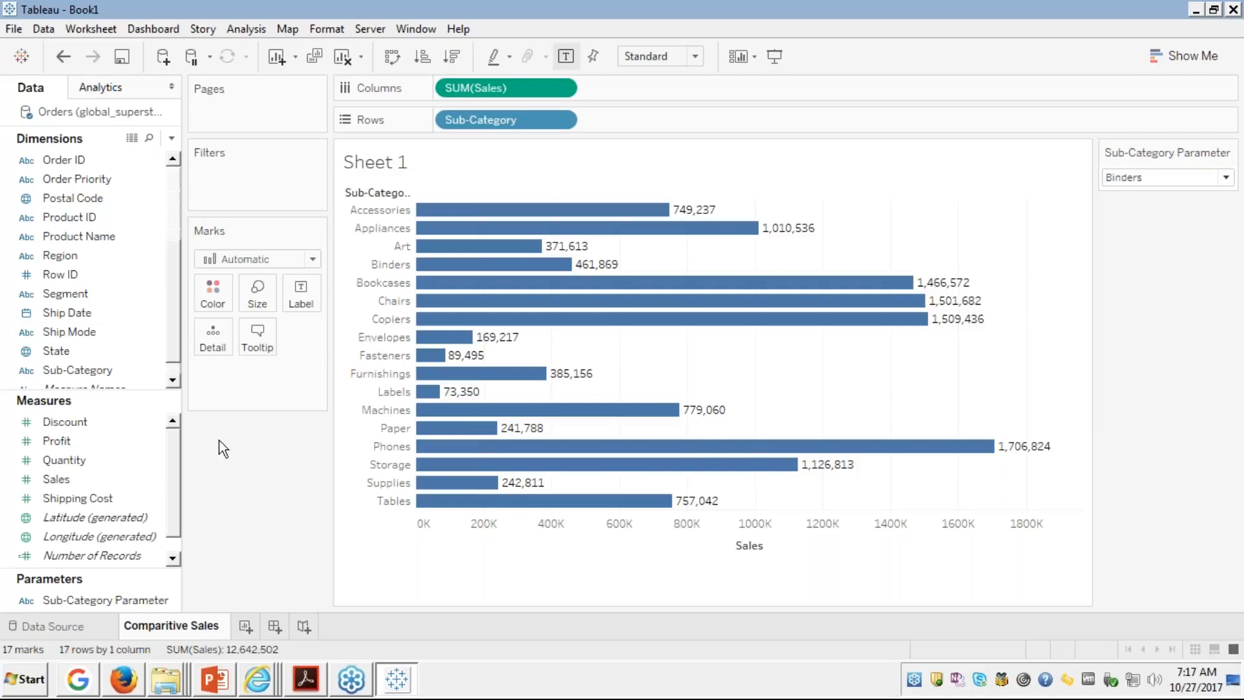
{"action": "key", "text": "Return"}
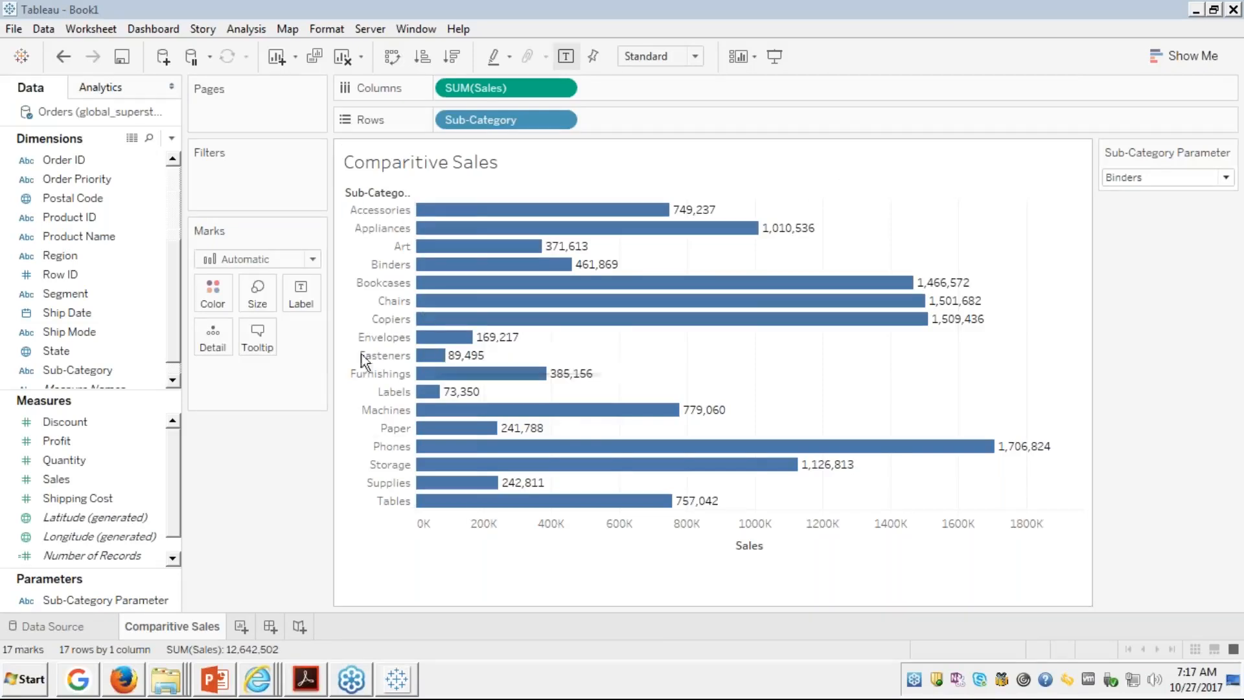
Step: Try to place the Sub-Category Parameter on the Filters shelf
{"action": "left_click", "coordinate": [86, 598]}
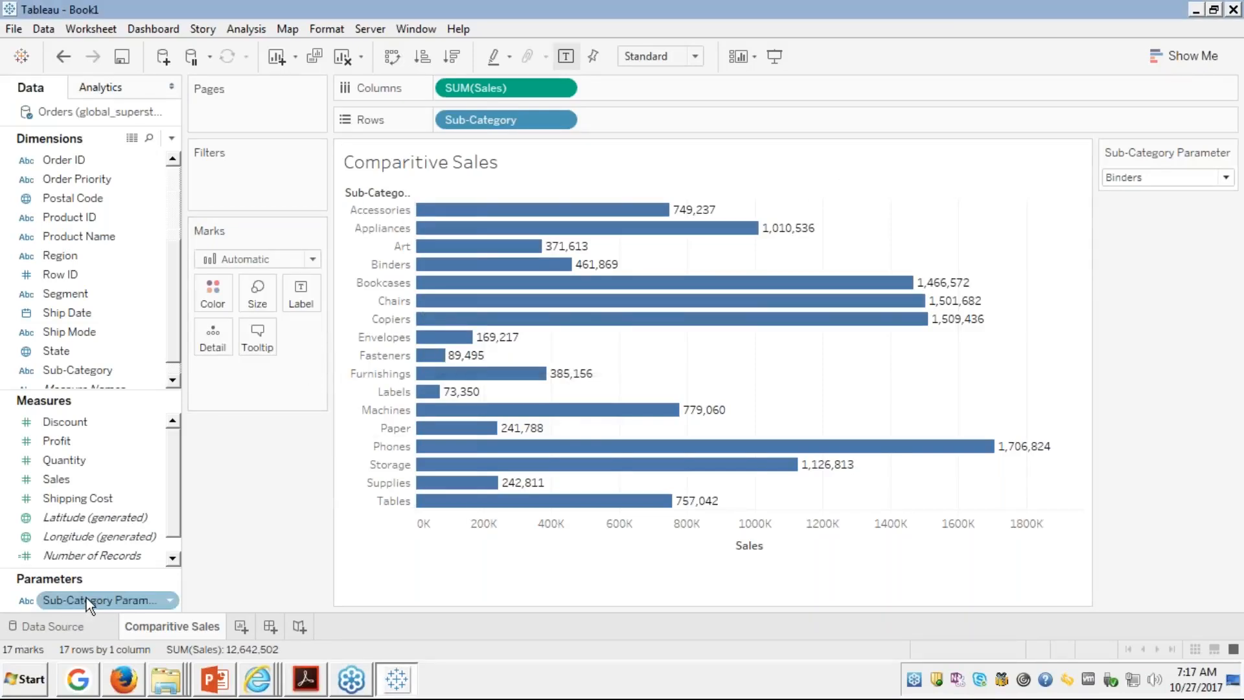
{"action": "left_click_drag", "start_coordinate": [87, 598], "coordinate": [245, 180]}
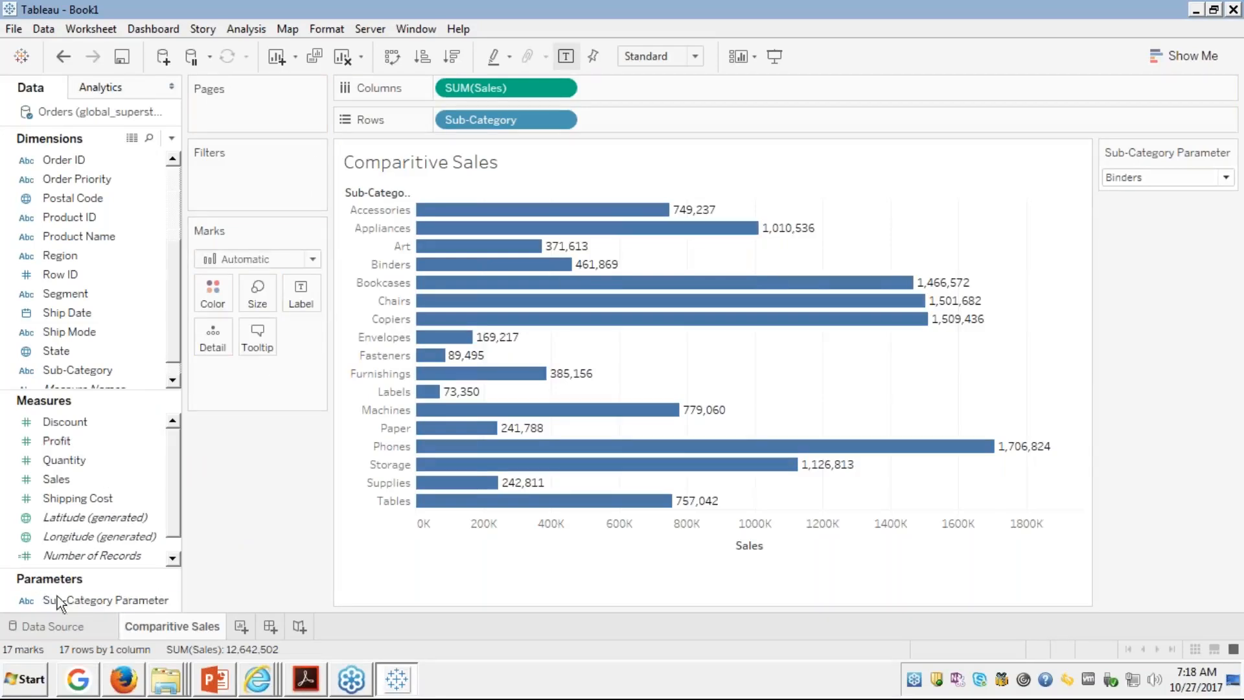
{"action": "left_click_drag", "start_coordinate": [71, 598], "coordinate": [229, 176]}
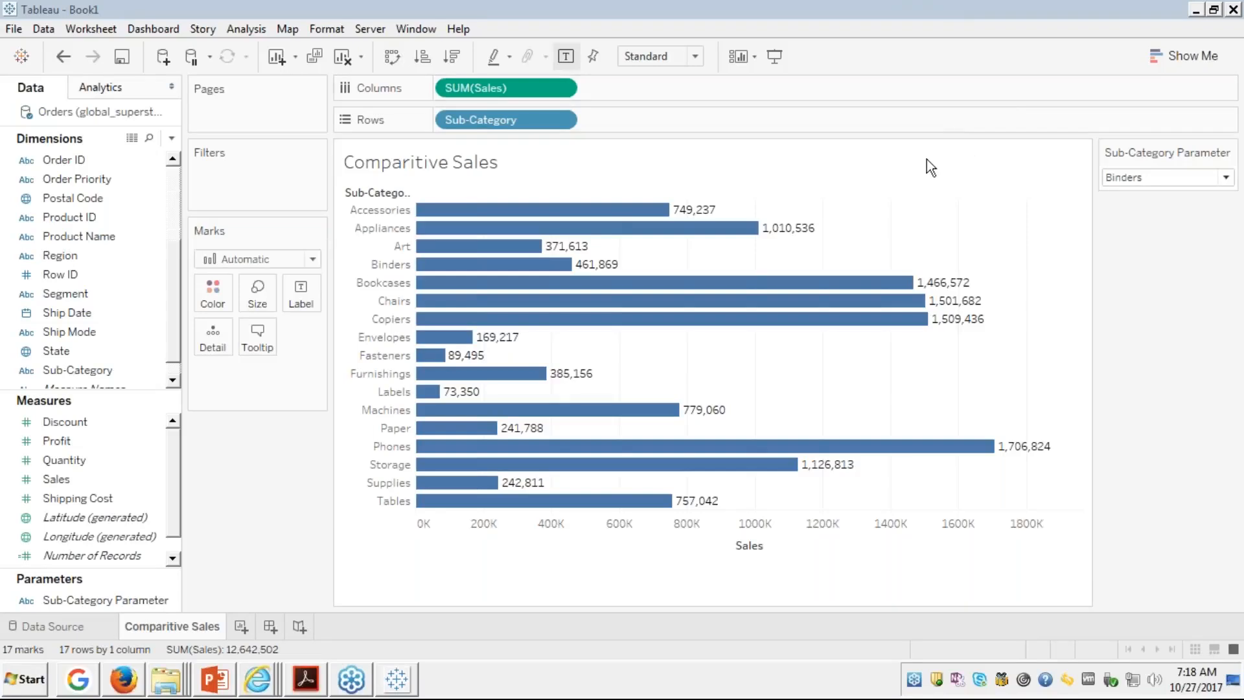
Step: Add the Sub-Category Parameter to Rows after Sub-Category and remove it again
{"action": "left_click", "coordinate": [111, 602]}
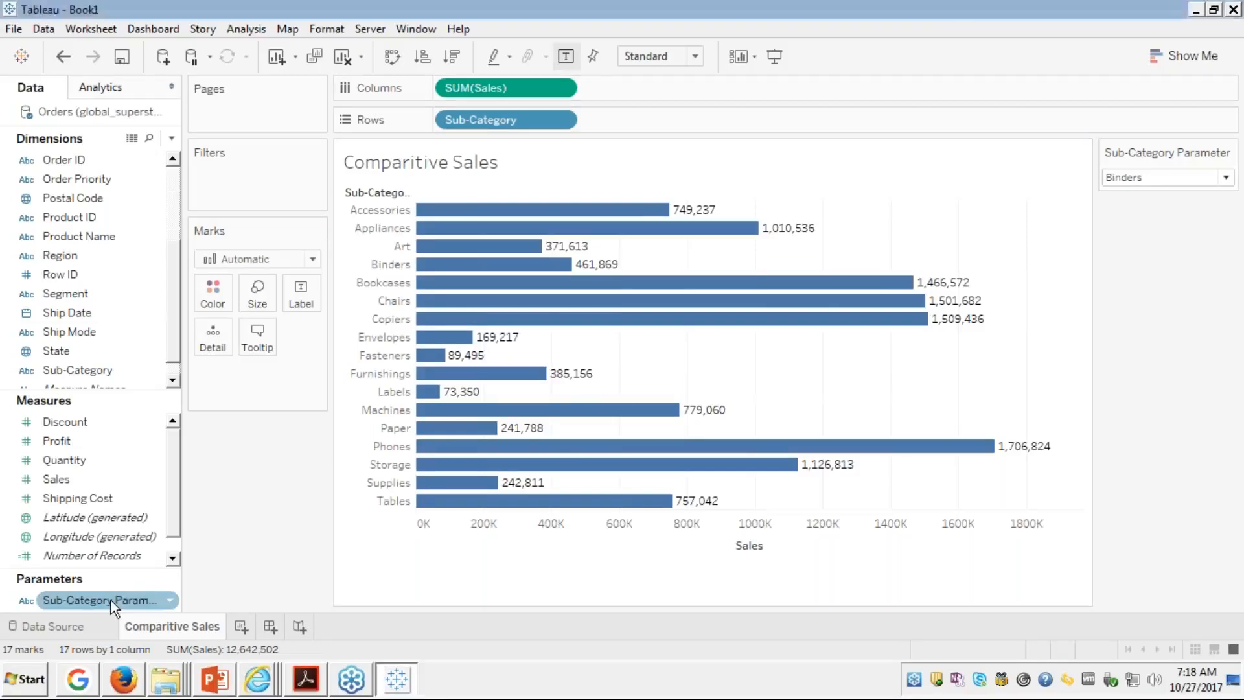
{"action": "left_click_drag", "start_coordinate": [111, 600], "coordinate": [664, 117]}
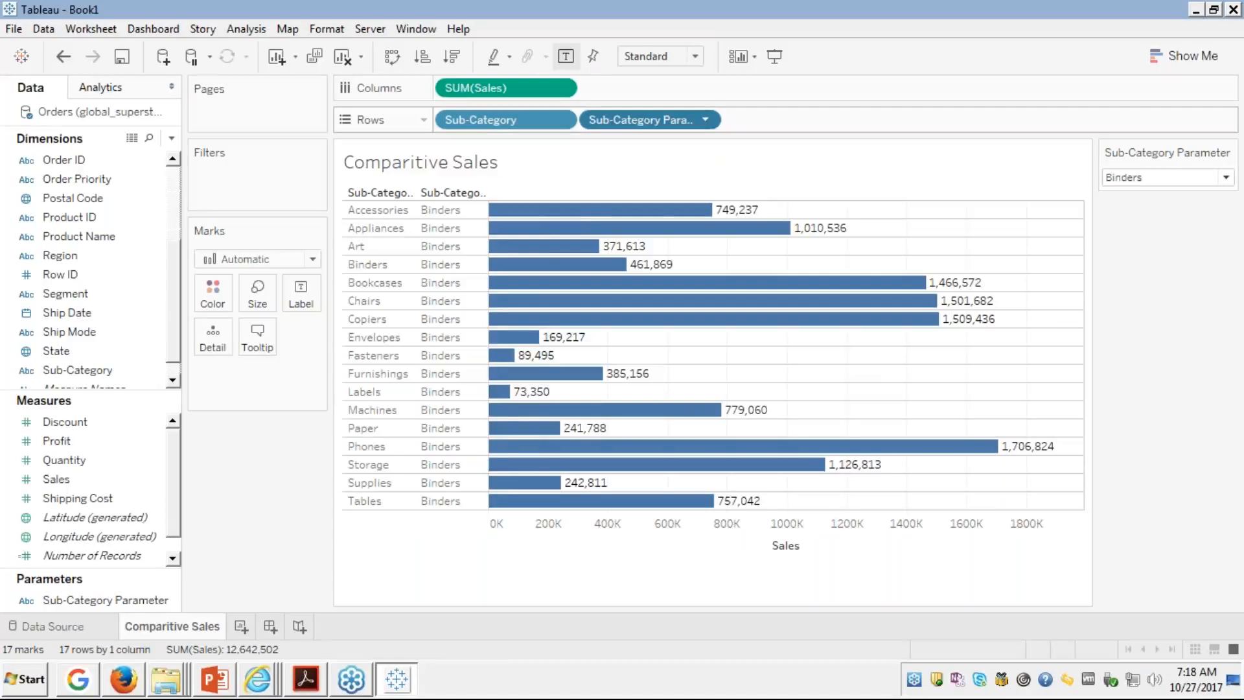
{"action": "left_click_drag", "start_coordinate": [662, 119], "coordinate": [69, 561]}
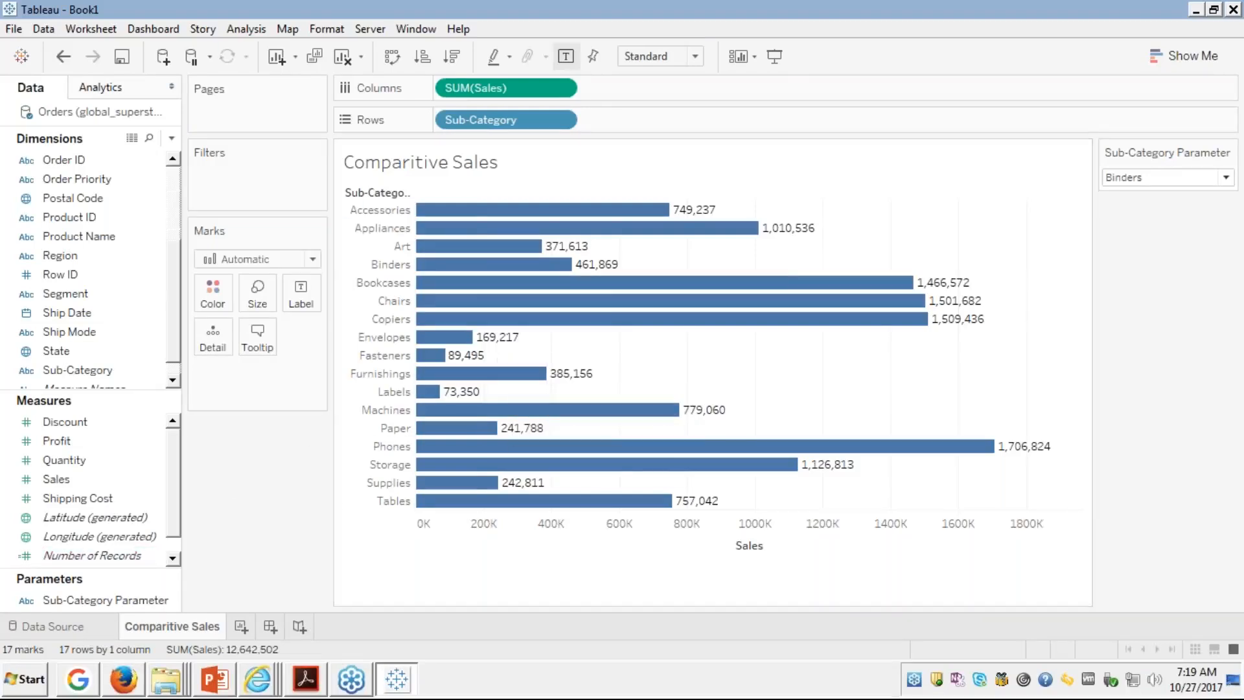
Step: Set the Sub-Category Parameter control to Bookcases
{"action": "left_click", "coordinate": [1180, 172]}
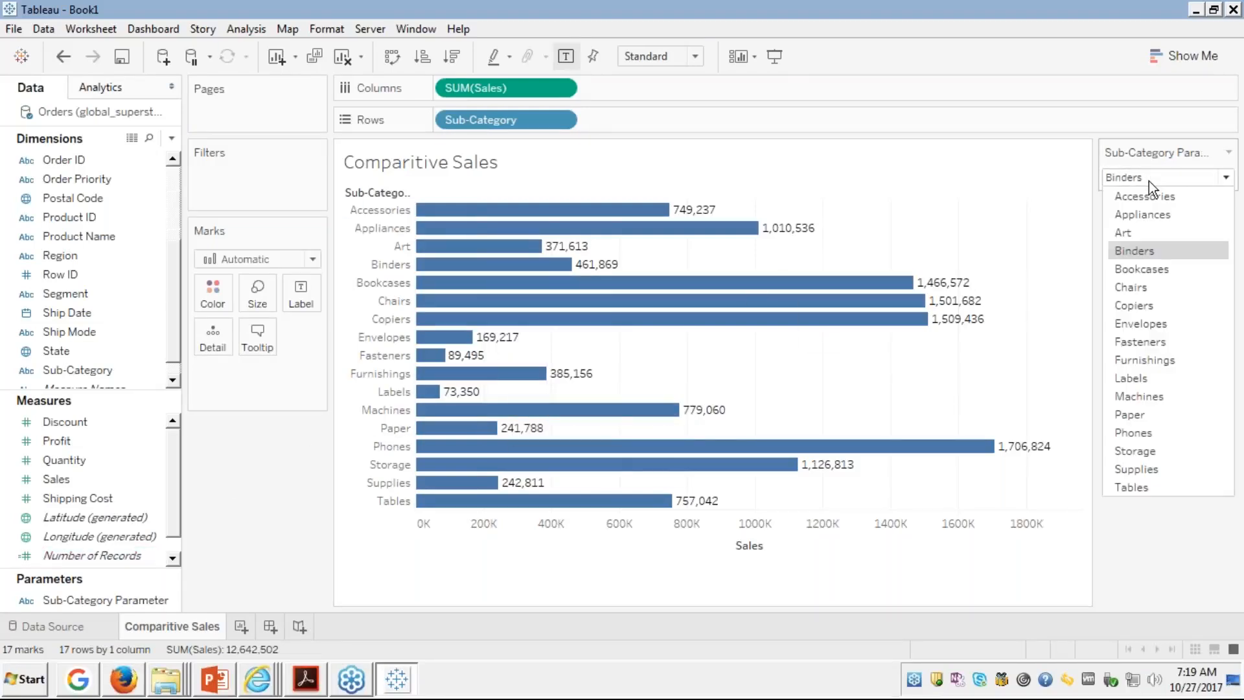
{"action": "left_click", "coordinate": [1131, 269]}
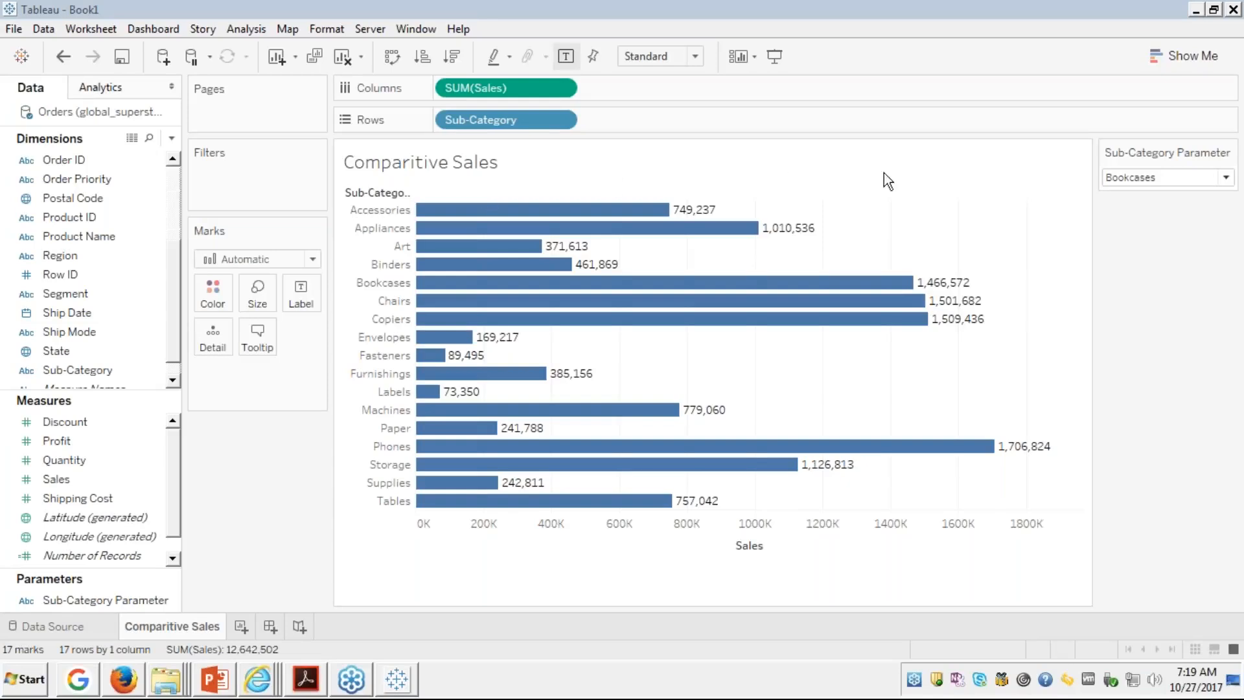
{"action": "left_click", "coordinate": [920, 166]}
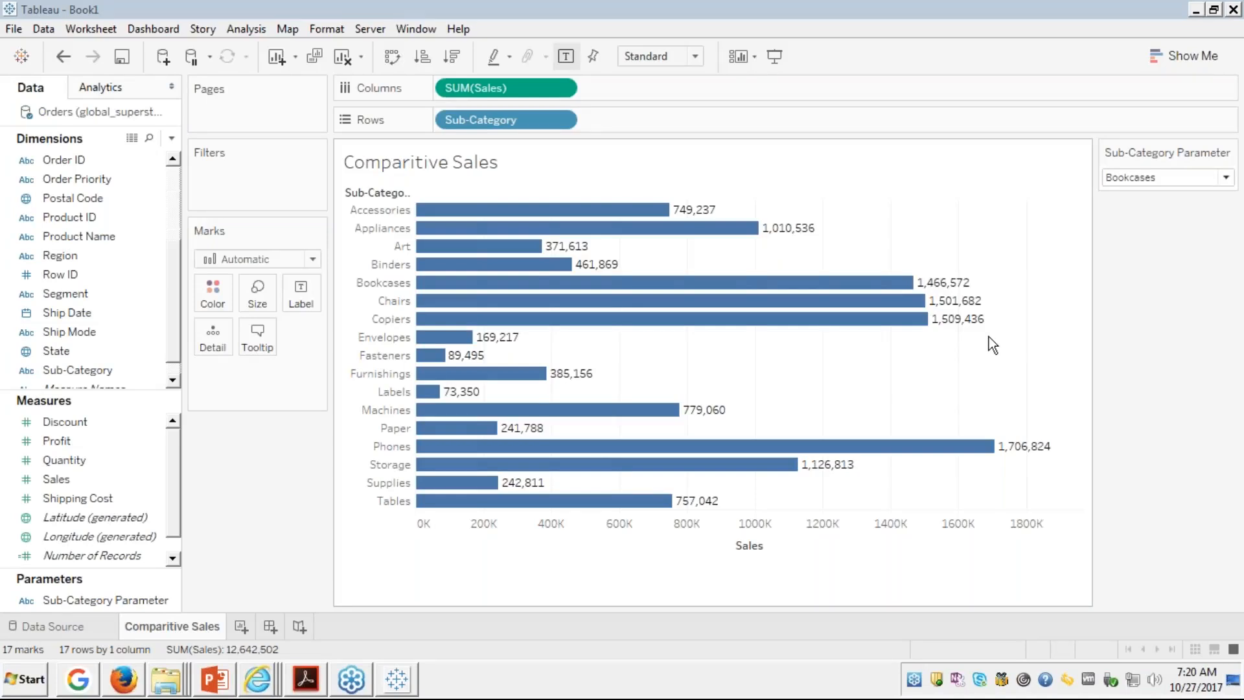
Step: Switch to Firefox, examine the Selected Sales formula on the "Solution III using LOD" slide in full screen, and return to Tableau
{"action": "key", "text": "alt+Tab"}
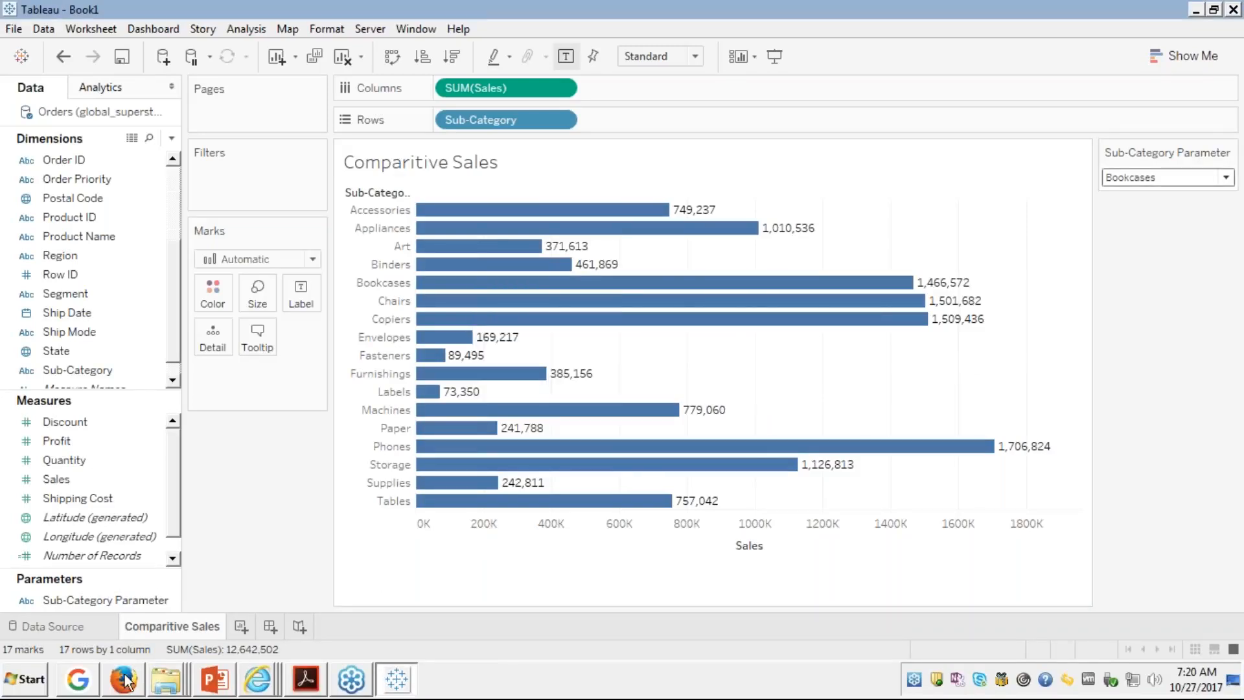
{"action": "right_click", "coordinate": [172, 681]}
{"action": "left_click", "coordinate": [123, 680]}
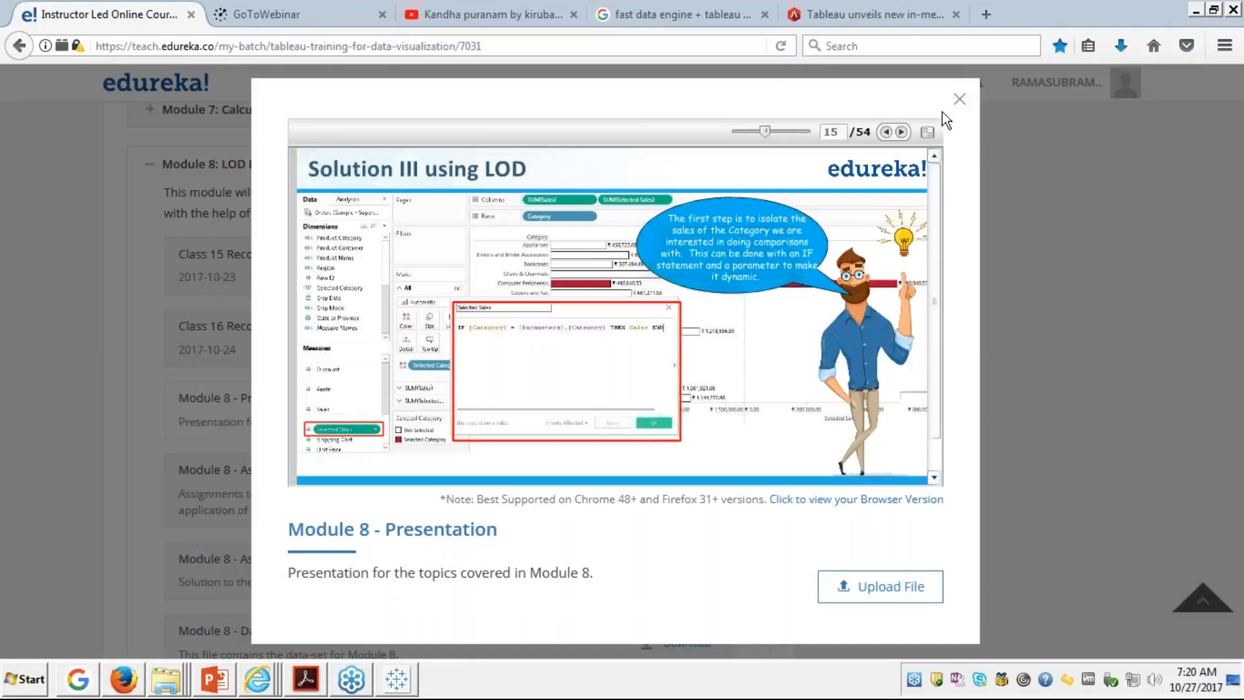
{"action": "left_click", "coordinate": [928, 131]}
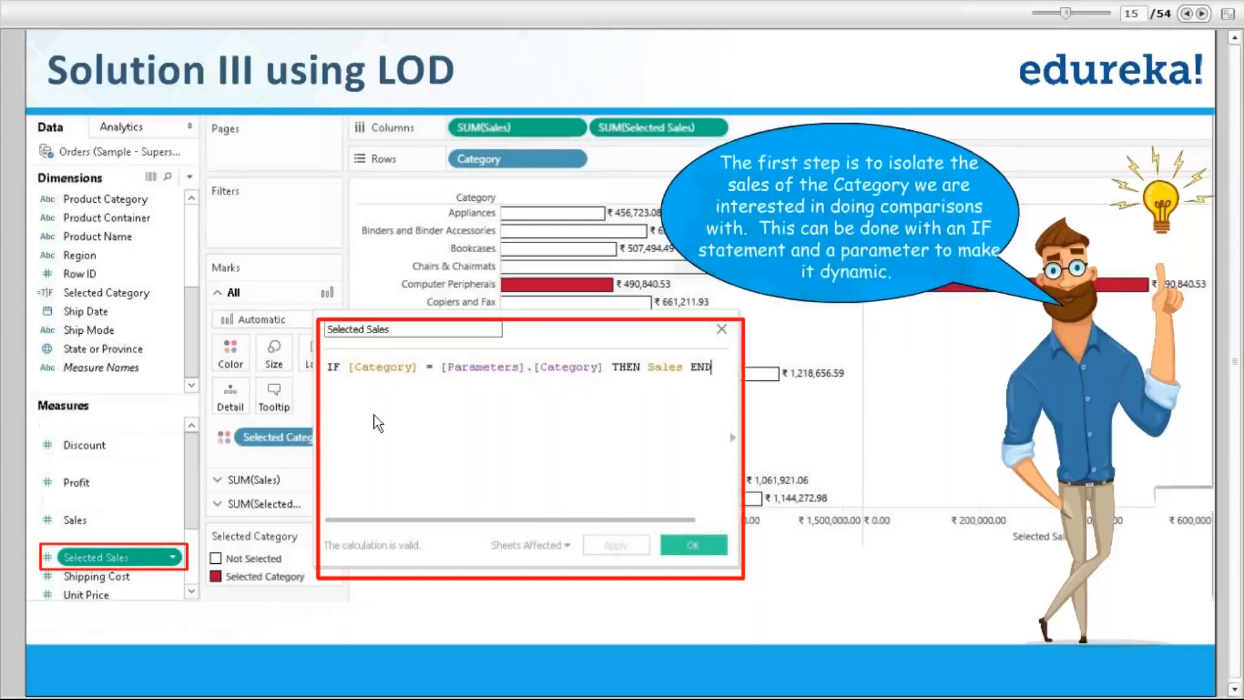
{"action": "key", "text": "alt+Tab"}
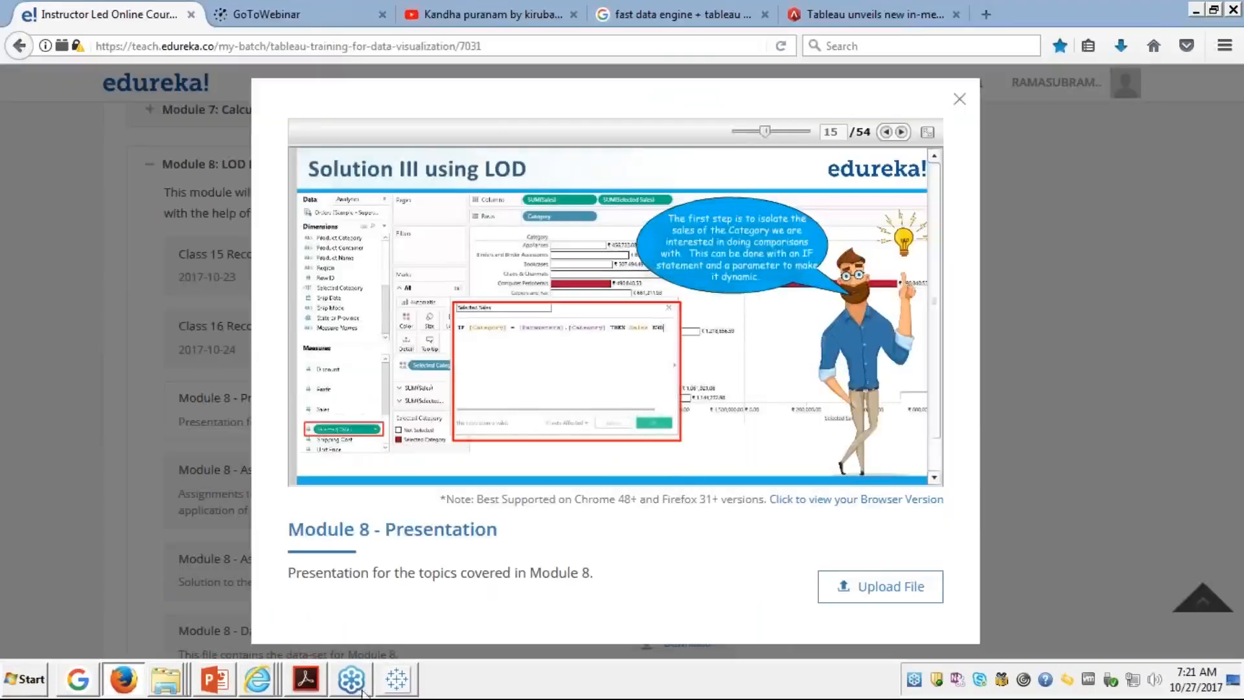
{"action": "left_click", "coordinate": [409, 666]}
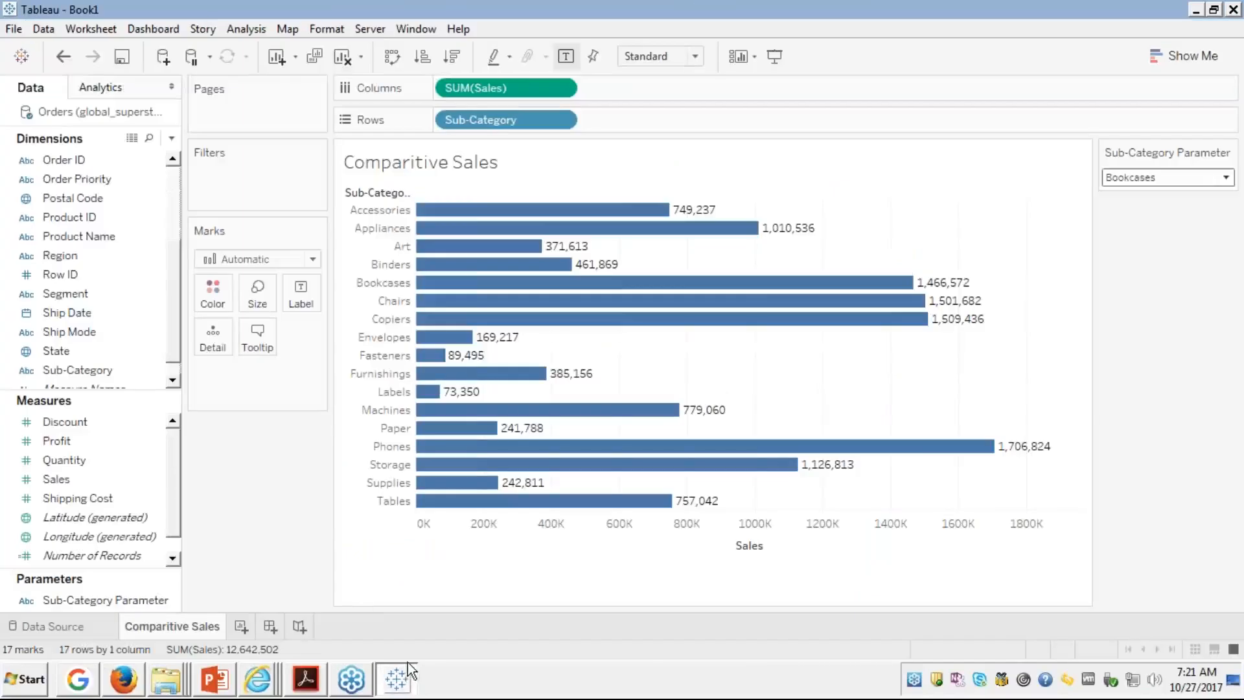
Step: Create a calculated field named Selected Sales from Sales and start its formula with if before [Sales]
{"action": "right_click", "coordinate": [71, 487]}
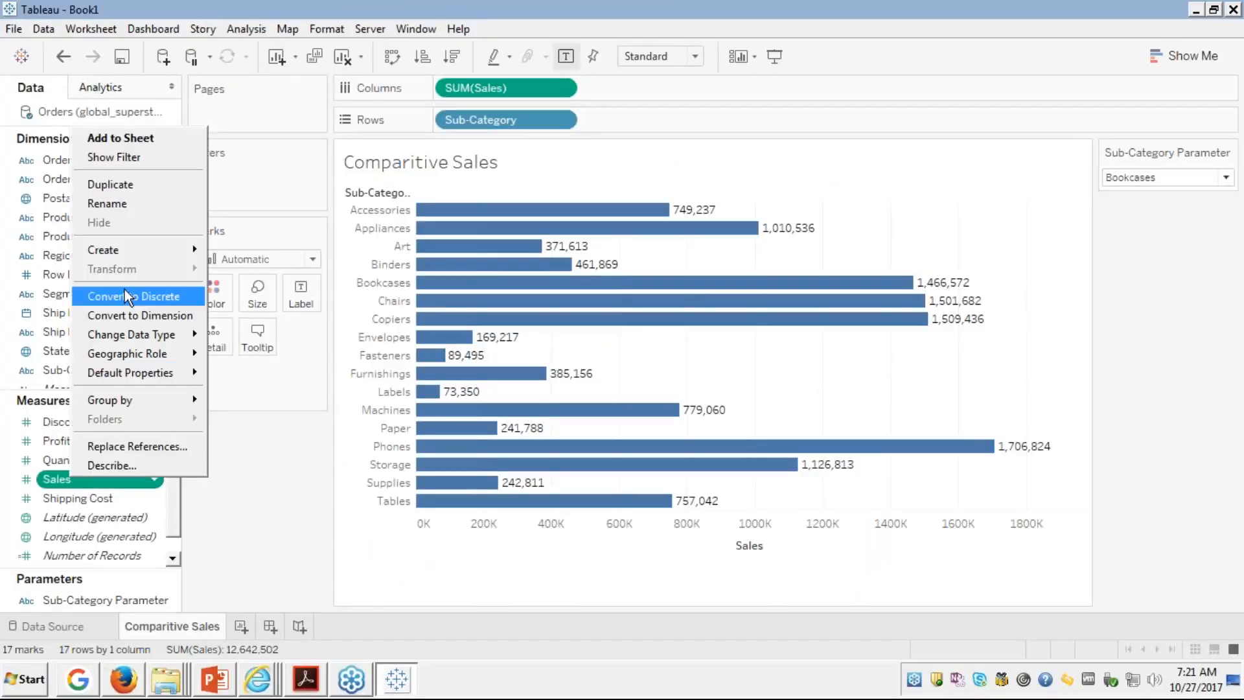
{"action": "mouse_move", "coordinate": [140, 254]}
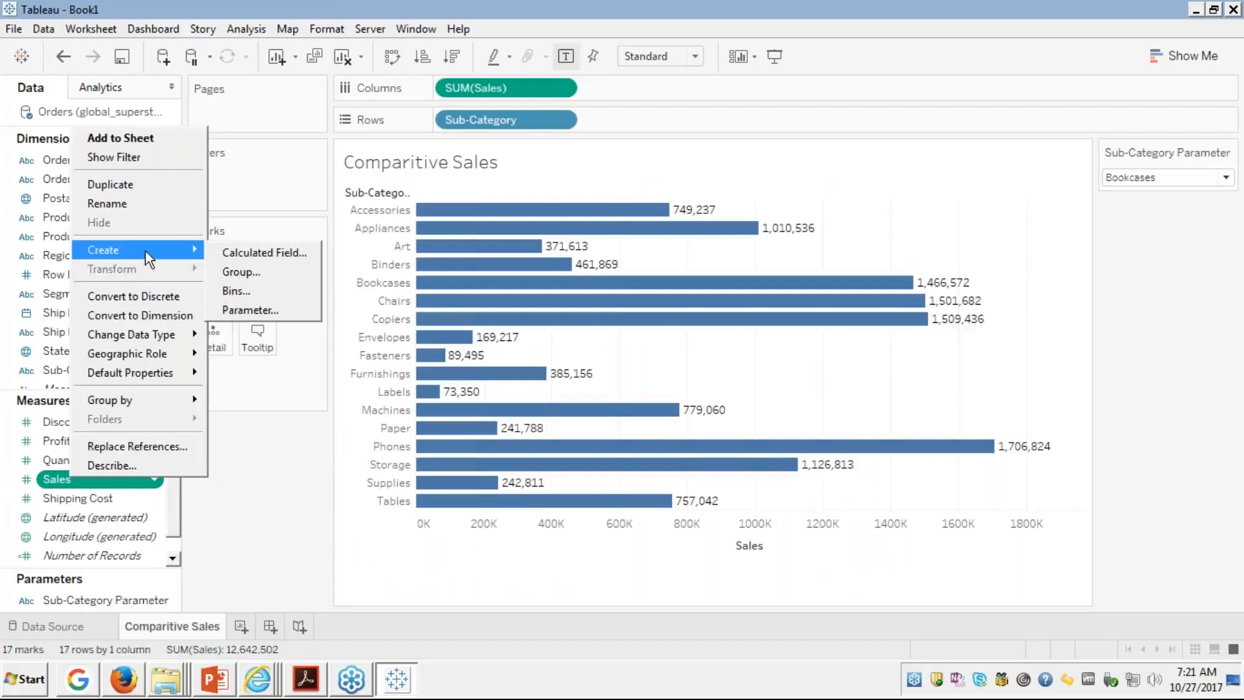
{"action": "left_click", "coordinate": [240, 250]}
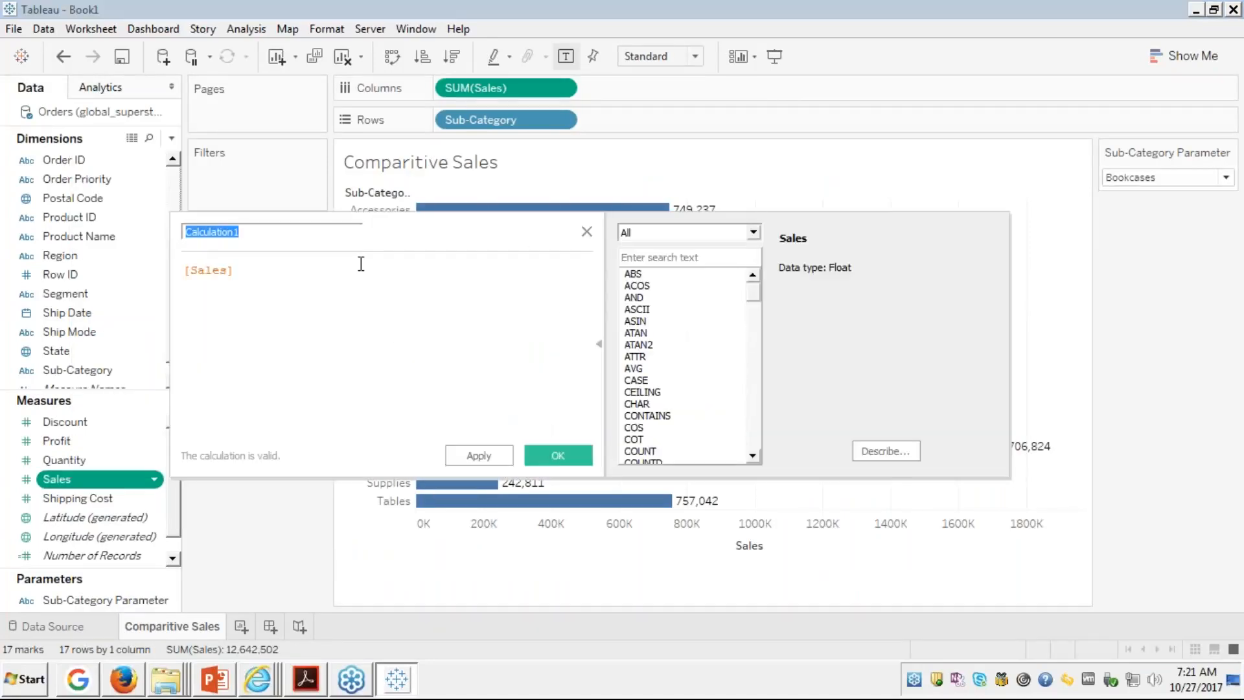
{"action": "type", "text": "Selected Sales"}
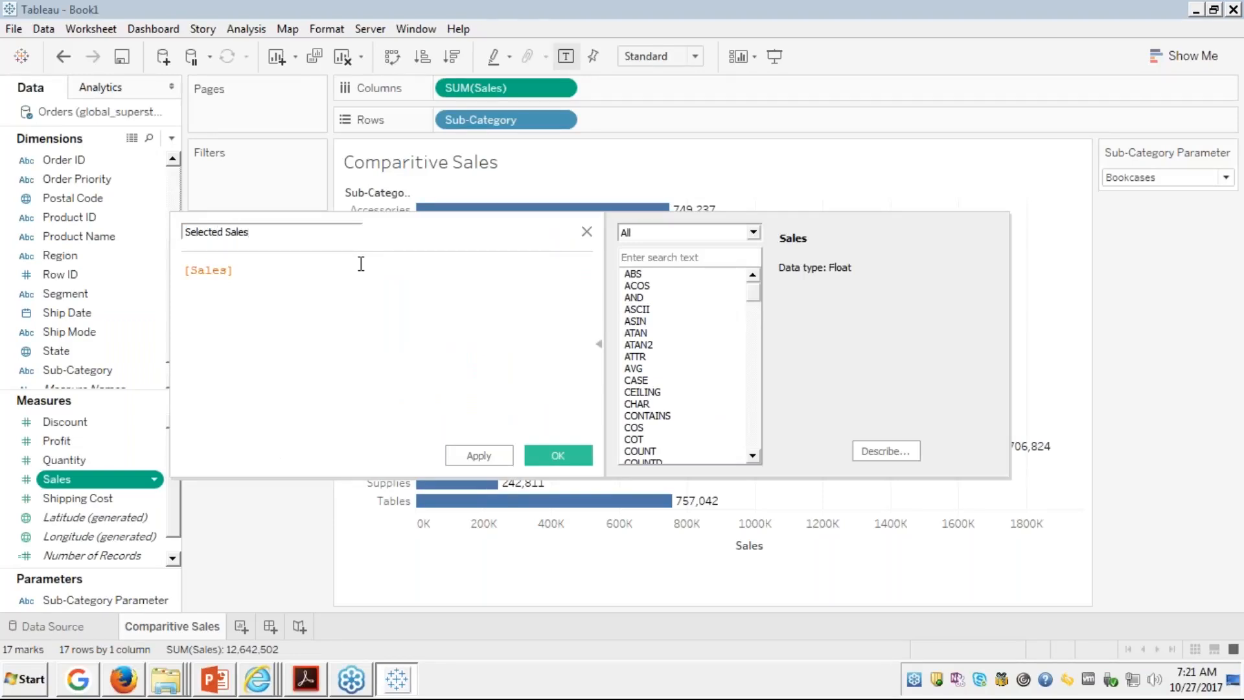
{"action": "key", "text": "Tab"}
{"action": "key", "text": "Left"}
{"action": "type", "text": "i"}
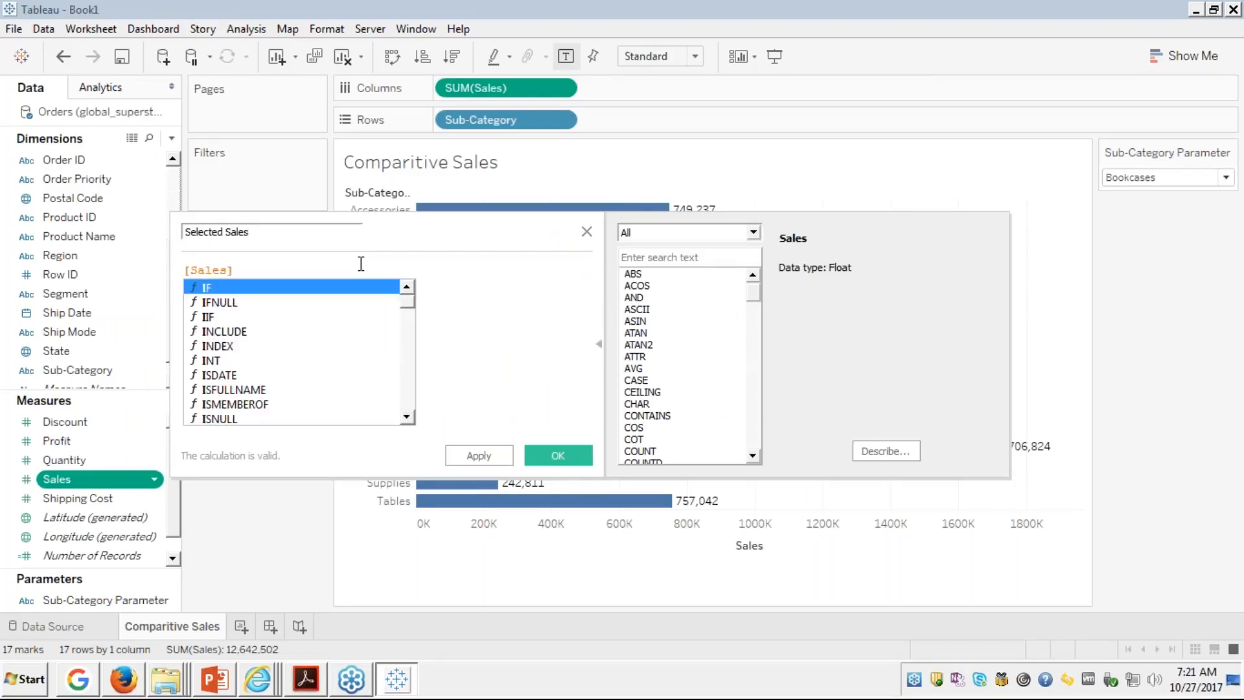
{"action": "type", "text": "f "}
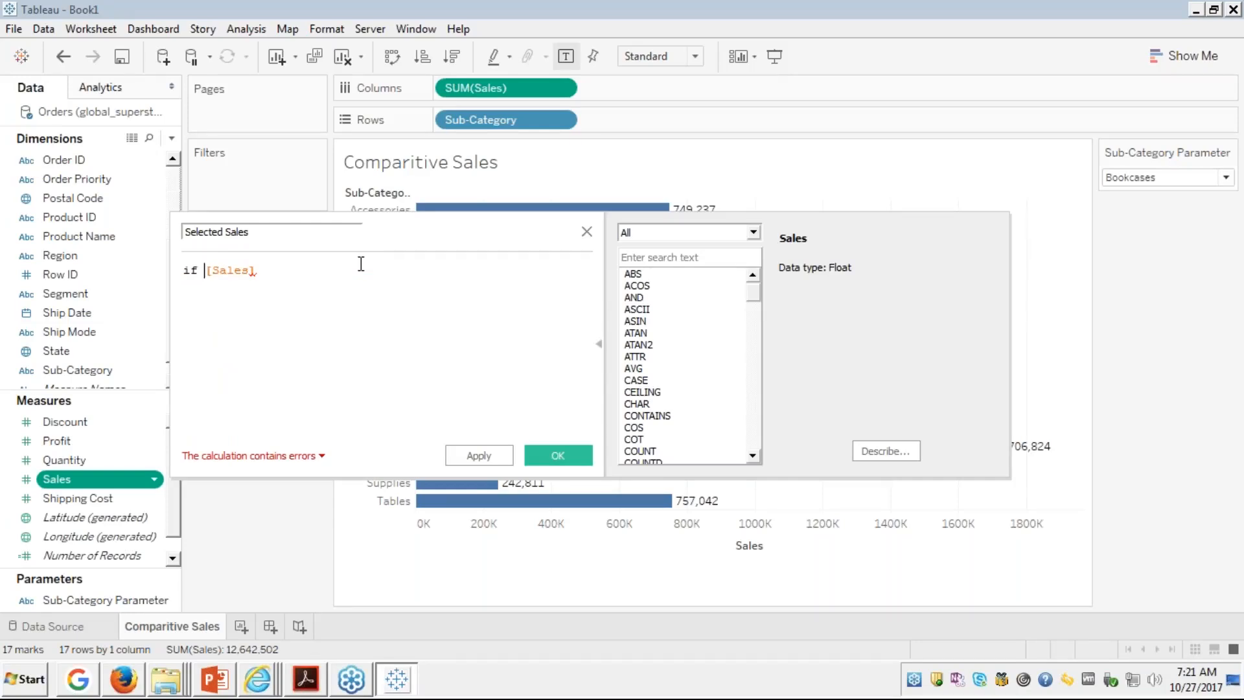
Step: Try [Sub-Category Parameter] as the first term of the if condition
{"action": "type", "text": "sub"}
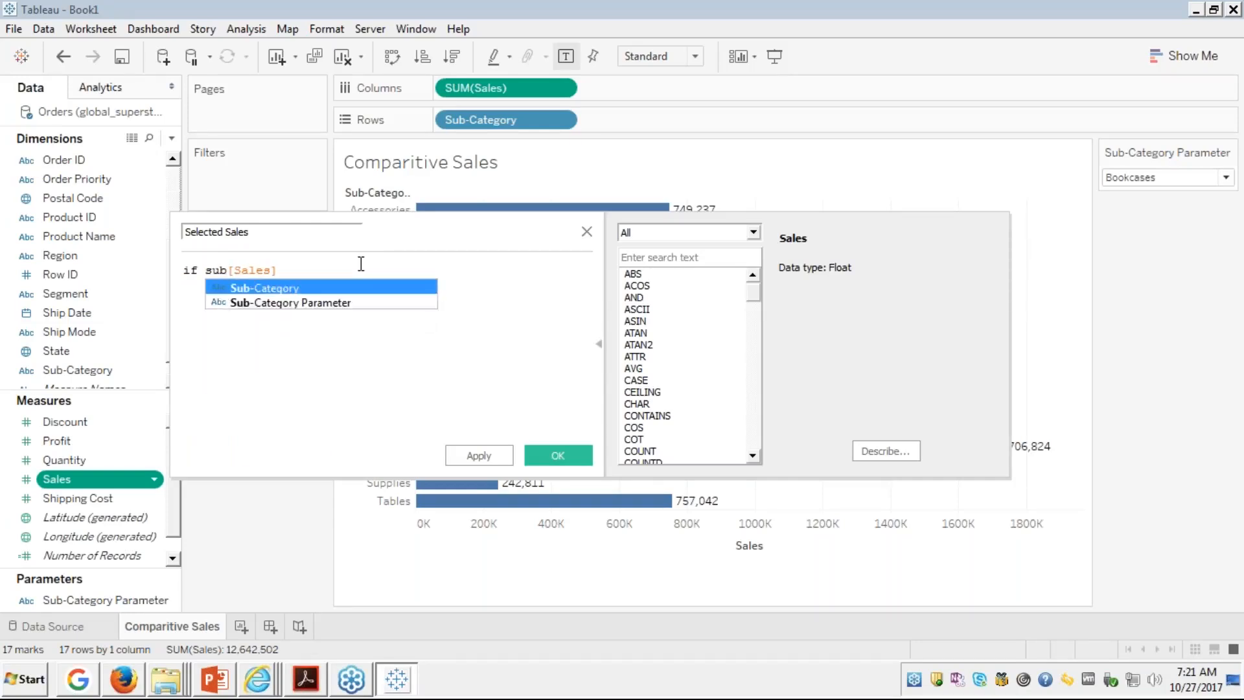
{"action": "key", "text": "Down"}
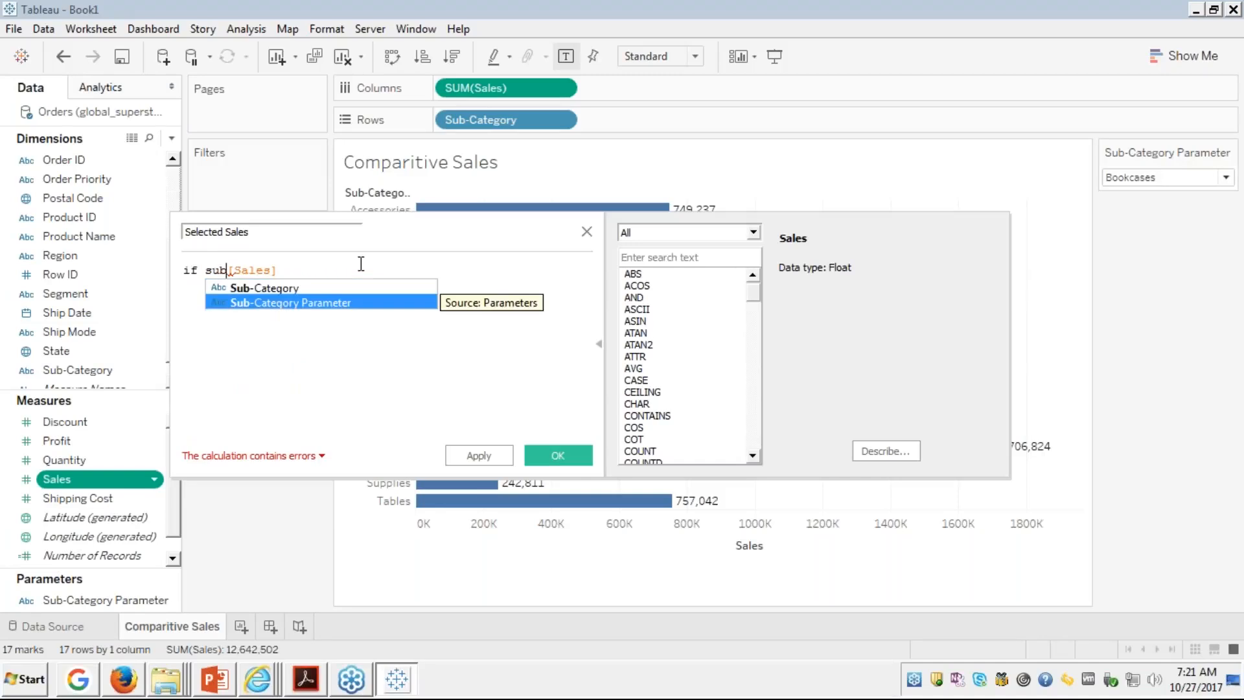
{"action": "key", "text": "Return"}
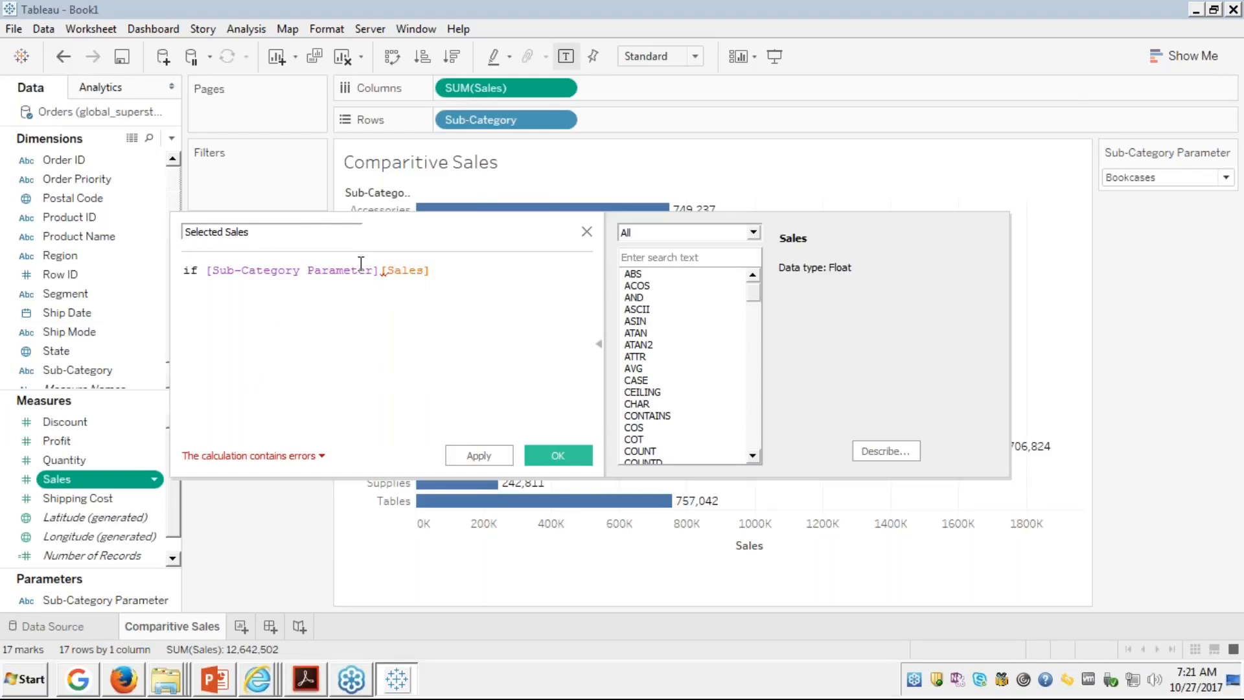
Step: Check the order of terms in the reference formula on the Firefox slide and return to the Tableau calculation
{"action": "key", "text": "alt+Tab"}
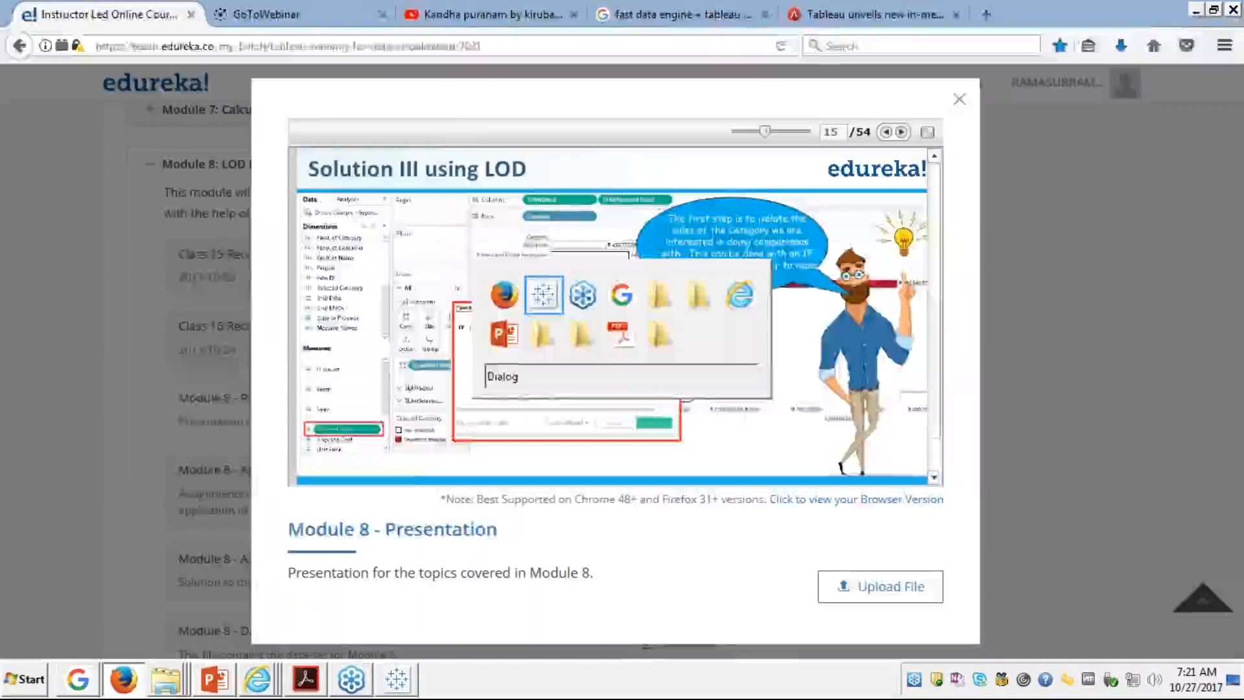
{"action": "key", "text": "alt+Tab"}
{"action": "key", "text": "alt+Tab"}
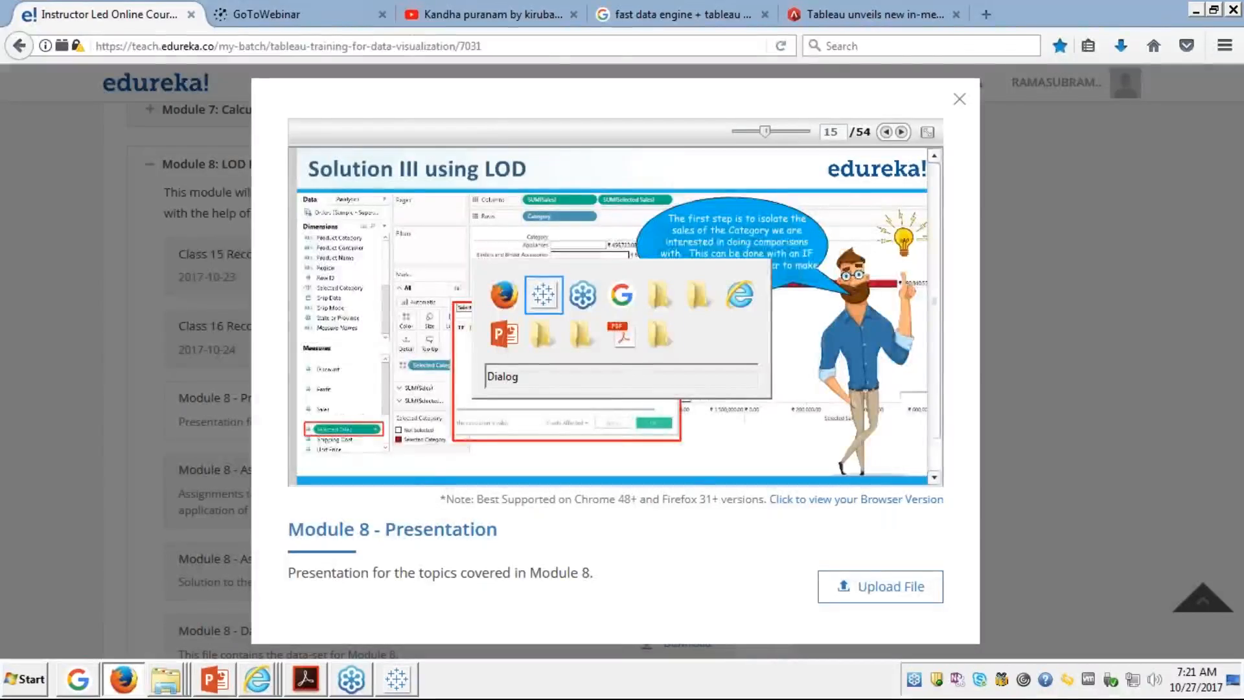
{"action": "key", "text": "alt+Tab"}
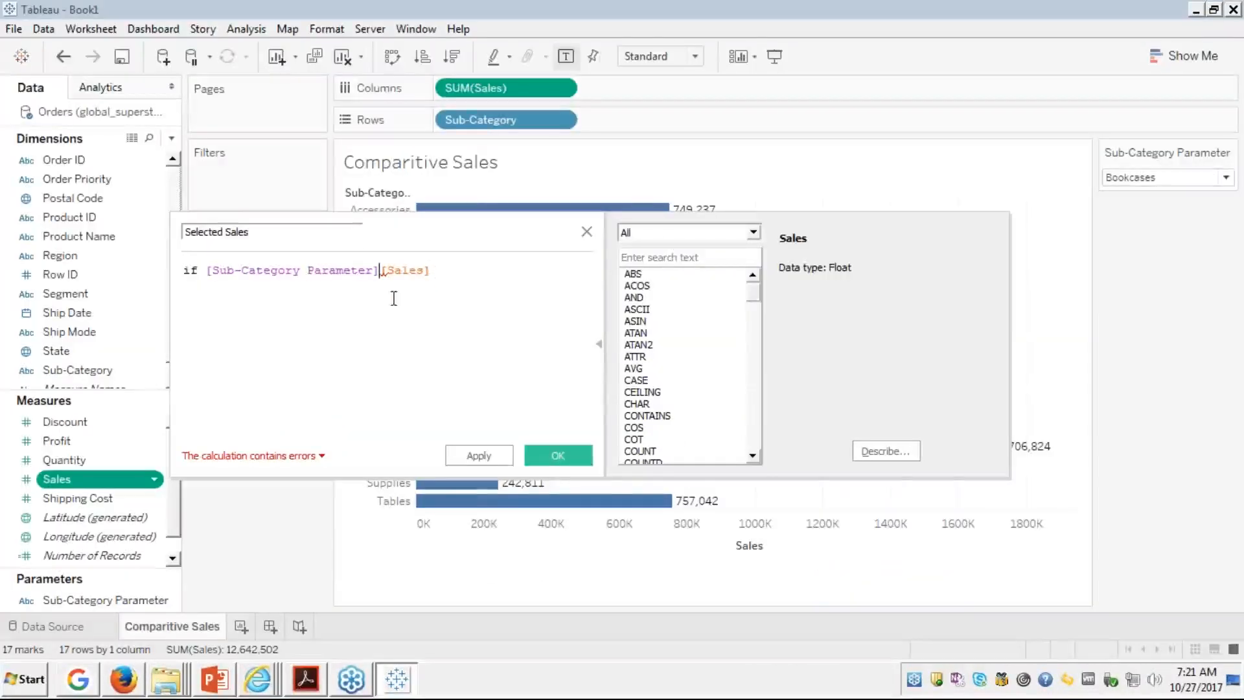
Step: Delete the [Sub-Category Parameter] reference following if in the Selected Sales formula
{"action": "key", "text": "BackSpace"}
{"action": "key", "text": "BackSpace"}
{"action": "key", "text": "BackSpace"}
{"action": "key", "text": "BackSpace"}
{"action": "key", "text": "BackSpace"}
{"action": "key", "text": "BackSpace"}
{"action": "key", "text": "BackSpace"}
{"action": "key", "text": "BackSpace"}
{"action": "key", "text": "BackSpace"}
{"action": "key", "text": "BackSpace"}
{"action": "key", "text": "BackSpace"}
{"action": "key", "text": "BackSpace"}
{"action": "key", "text": "BackSpace"}
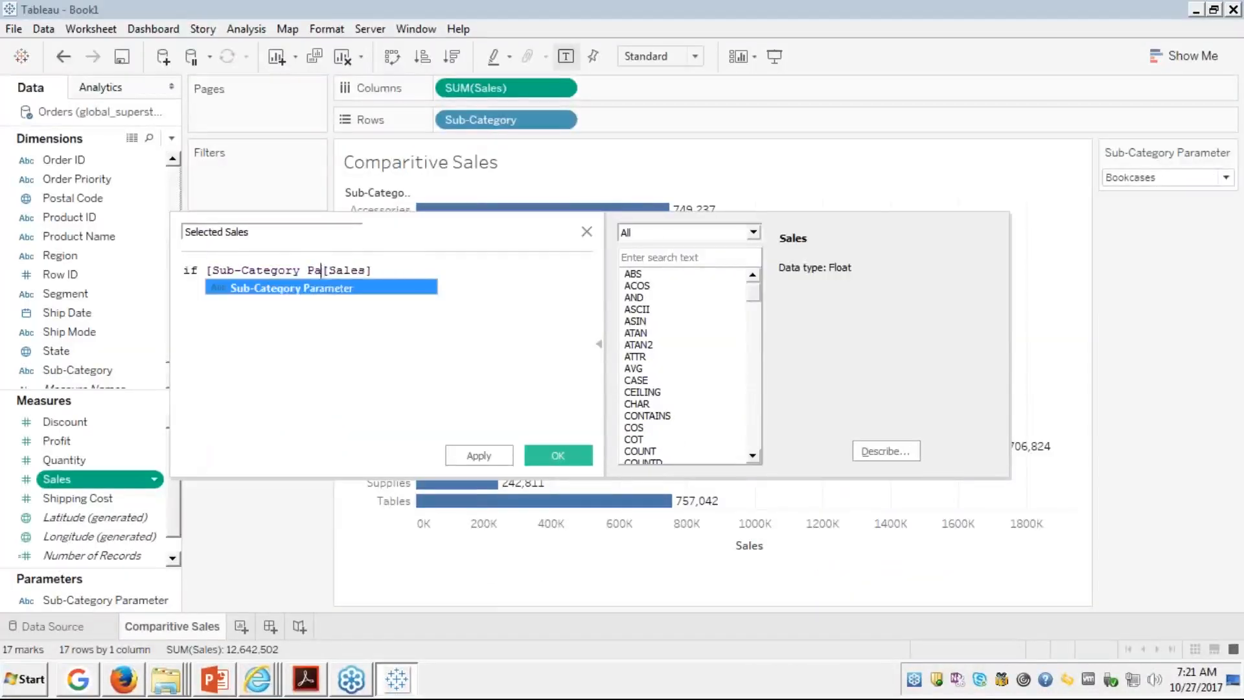
{"action": "key", "text": "BackSpace"}
{"action": "key", "text": "BackSpace"}
{"action": "key", "text": "BackSpace"}
{"action": "key", "text": "BackSpace"}
{"action": "key", "text": "BackSpace"}
{"action": "key", "text": "BackSpace"}
{"action": "key", "text": "BackSpace"}
{"action": "key", "text": "BackSpace"}
{"action": "key", "text": "BackSpace"}
{"action": "key", "text": "BackSpace"}
{"action": "key", "text": "BackSpace"}
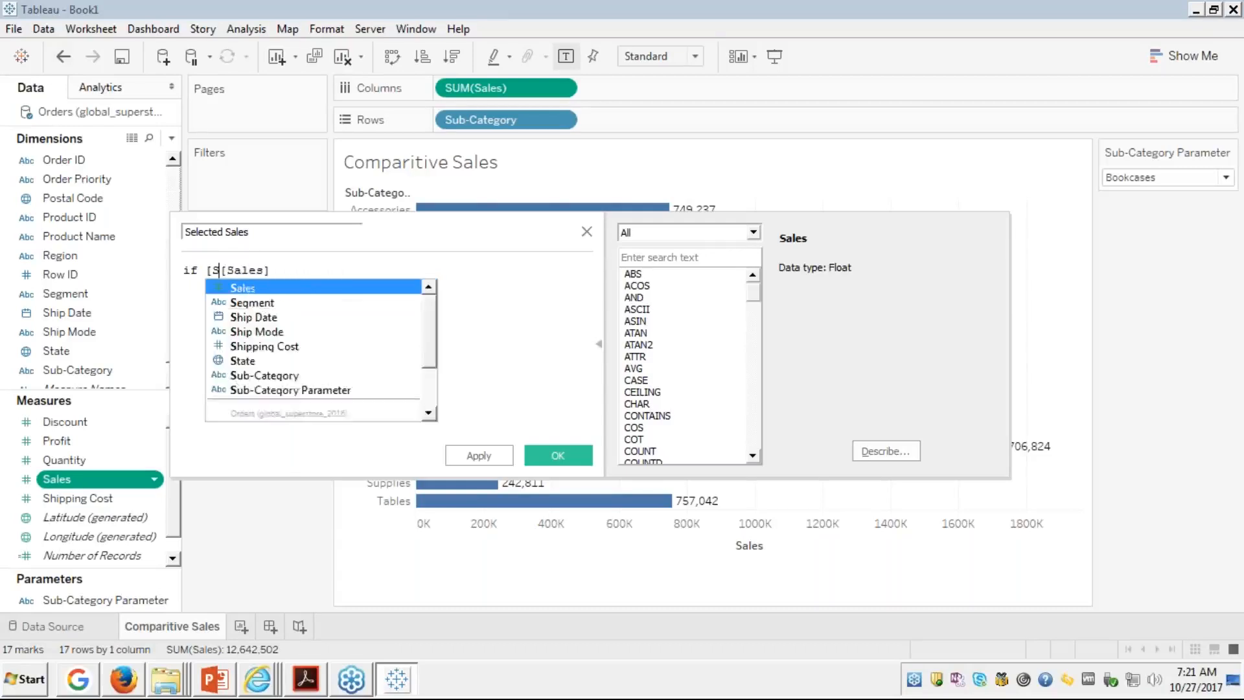
Step: Enter the if condition [Sub-Category]=[Sub-Category Parameter] before [Sales] in the formula
{"action": "type", "text": "sub"}
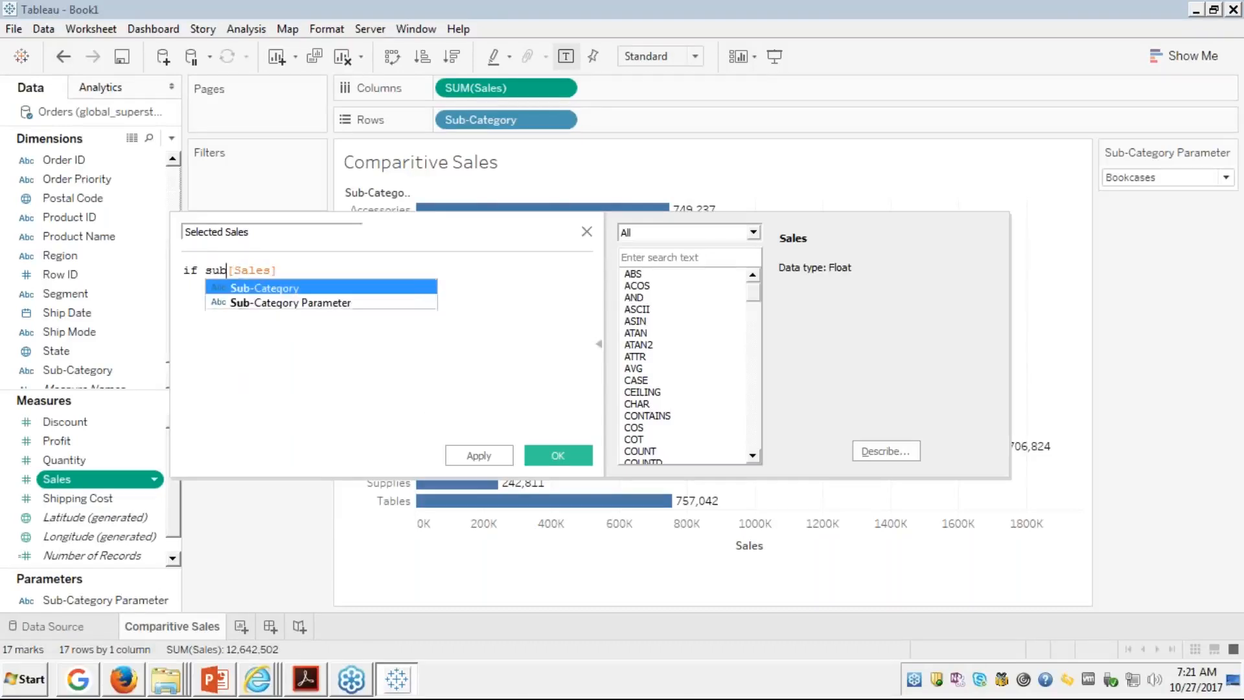
{"action": "key", "text": "Return"}
{"action": "type", "text": "="}
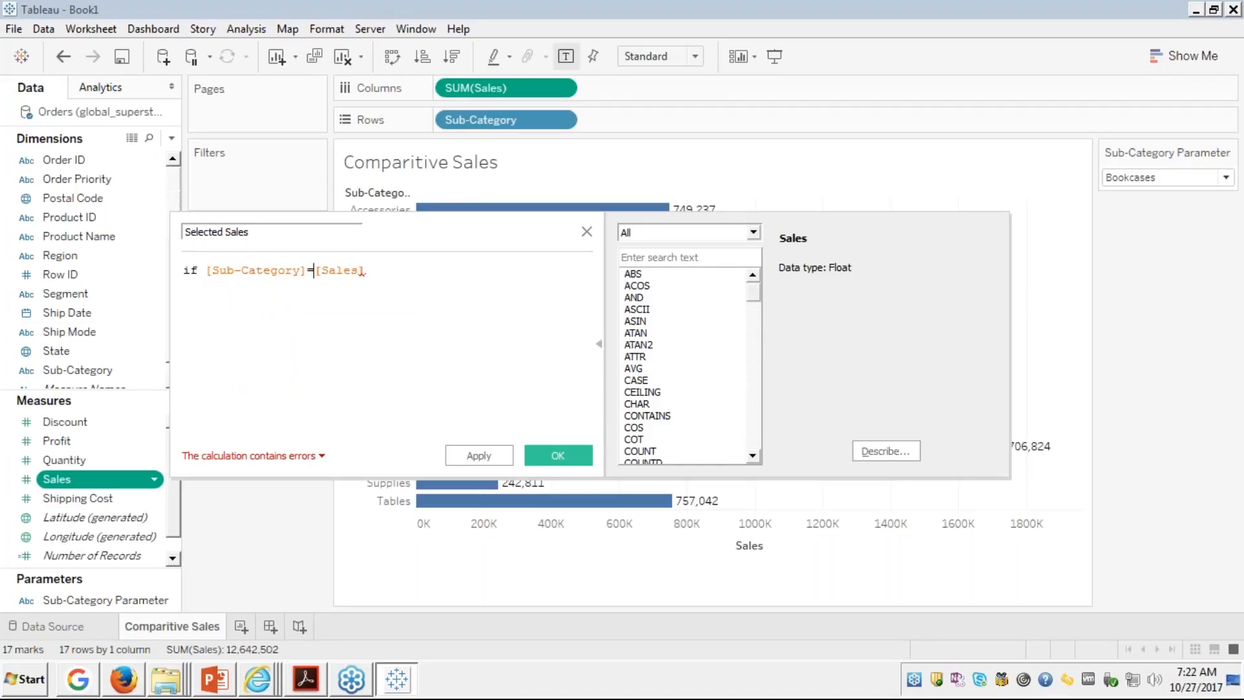
{"action": "type", "text": "sub"}
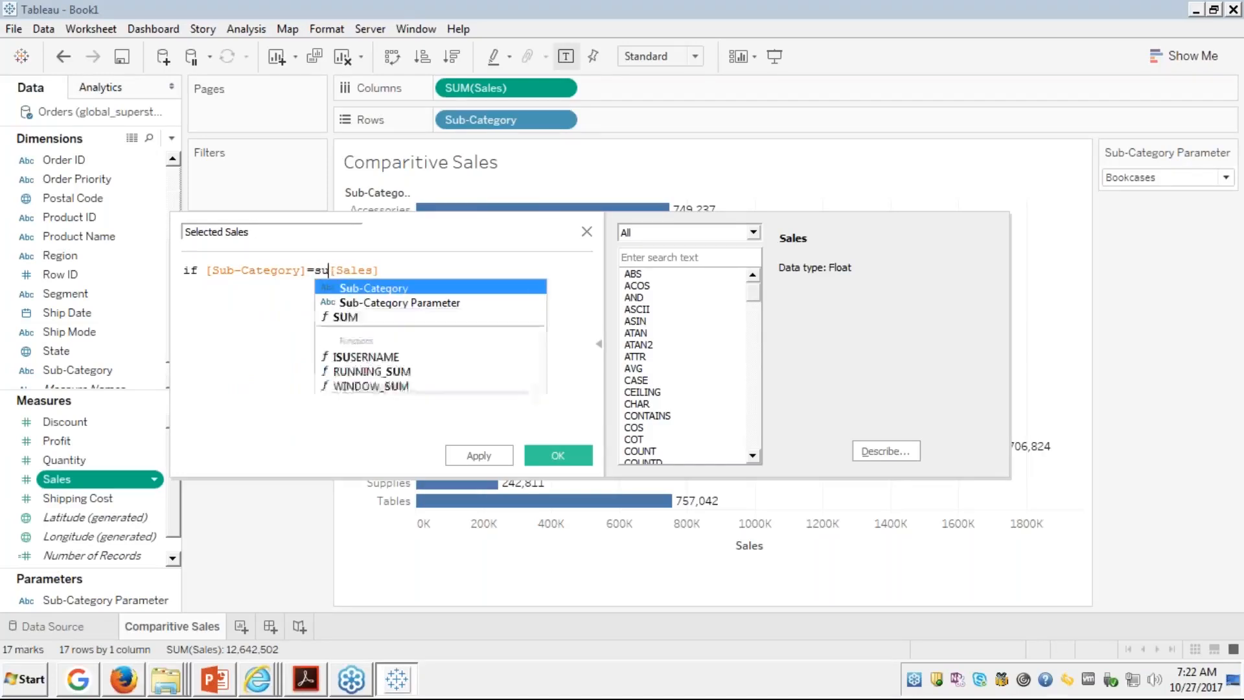
{"action": "key", "text": "Down"}
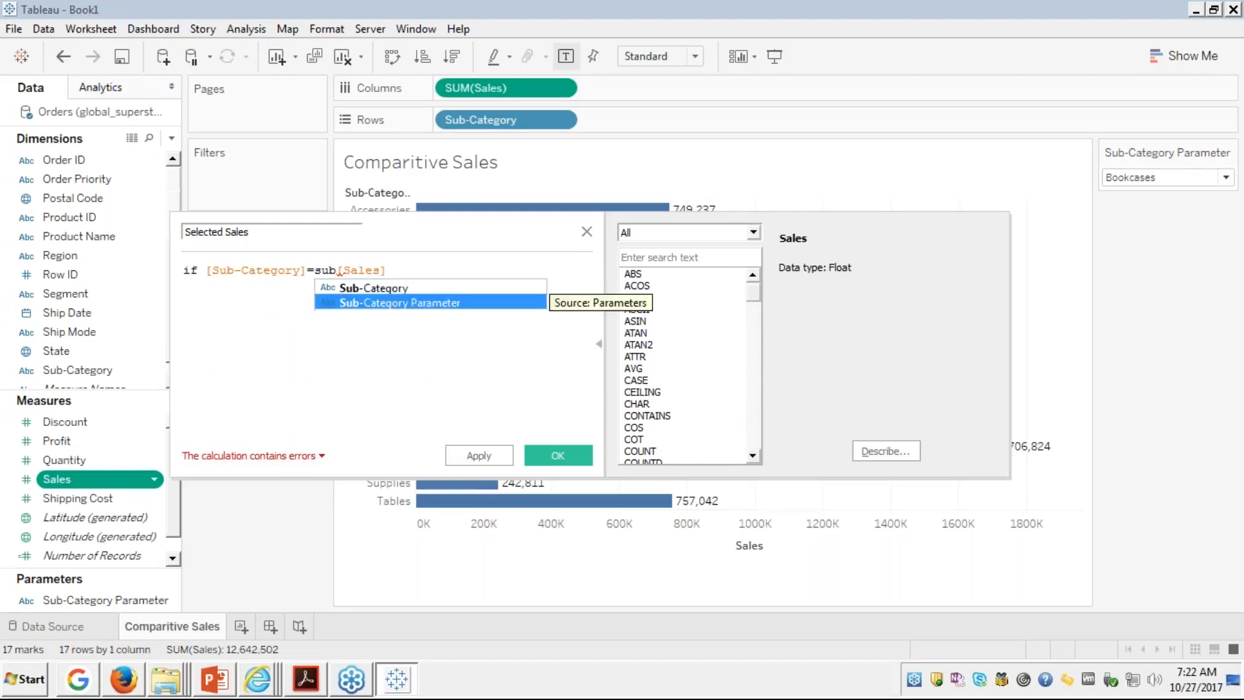
{"action": "key", "text": "Return"}
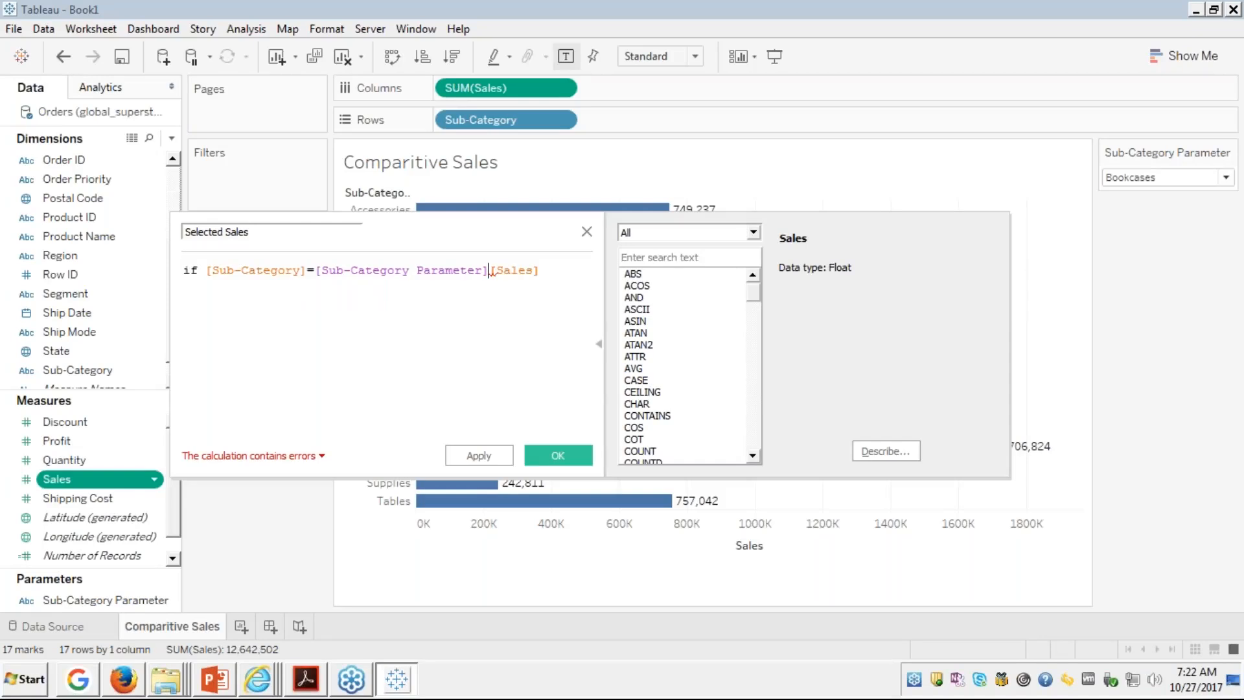
Step: Complete the formula by adding then before [Sales] and END on a new line
{"action": "type", "text": "then"}
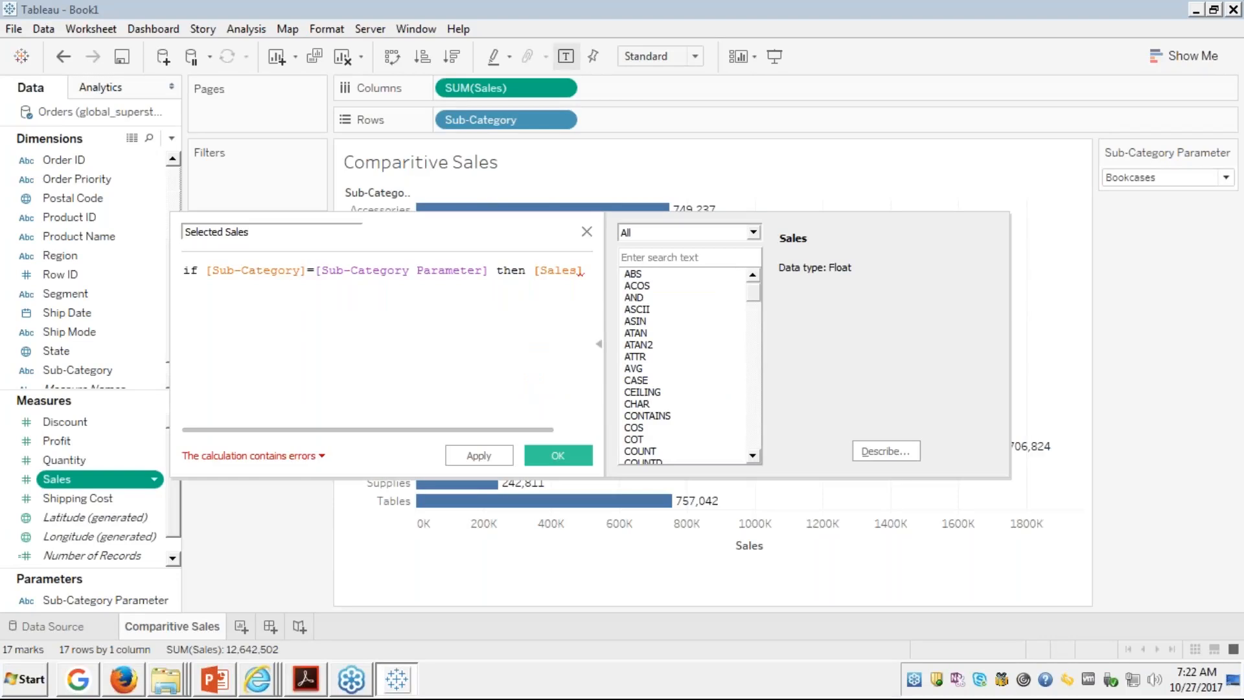
{"action": "key", "text": "Return"}
{"action": "type", "text": "end"}
{"action": "key", "text": "Return"}
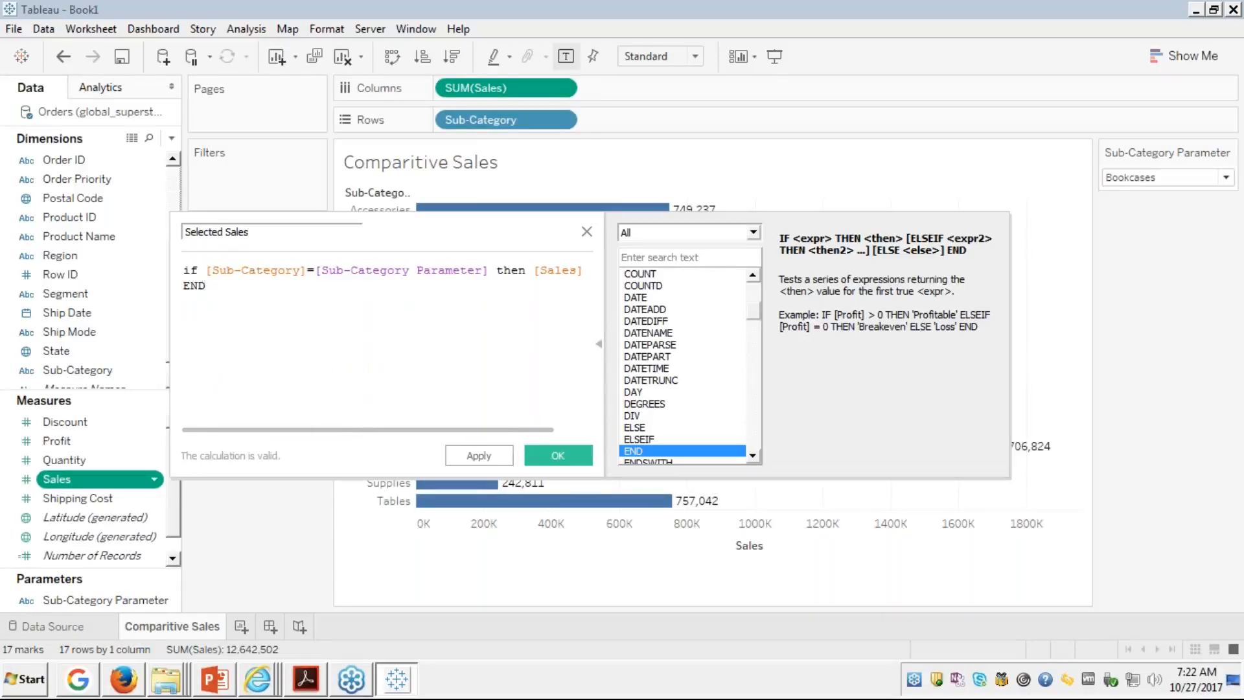
Step: Save the Selected Sales calculation and add the field to Columns beside SUM(Sales)
{"action": "left_click", "coordinate": [556, 455]}
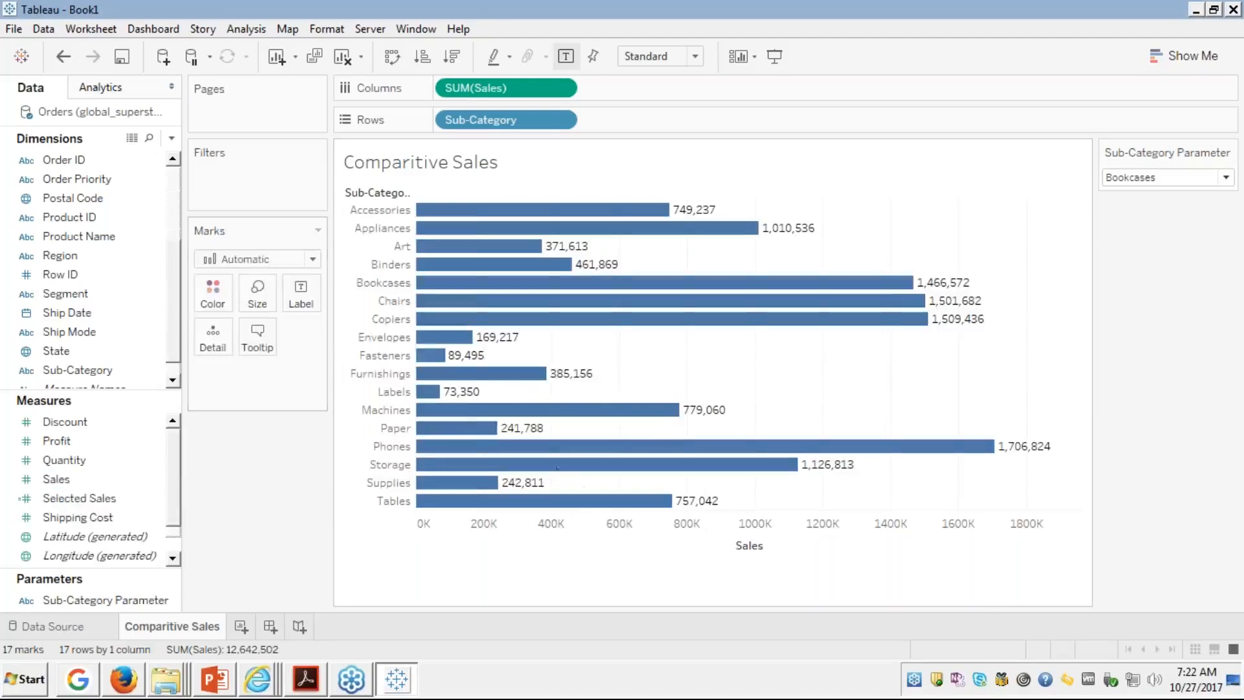
{"action": "left_click", "coordinate": [72, 495]}
{"action": "left_click_drag", "start_coordinate": [71, 498], "coordinate": [625, 92]}
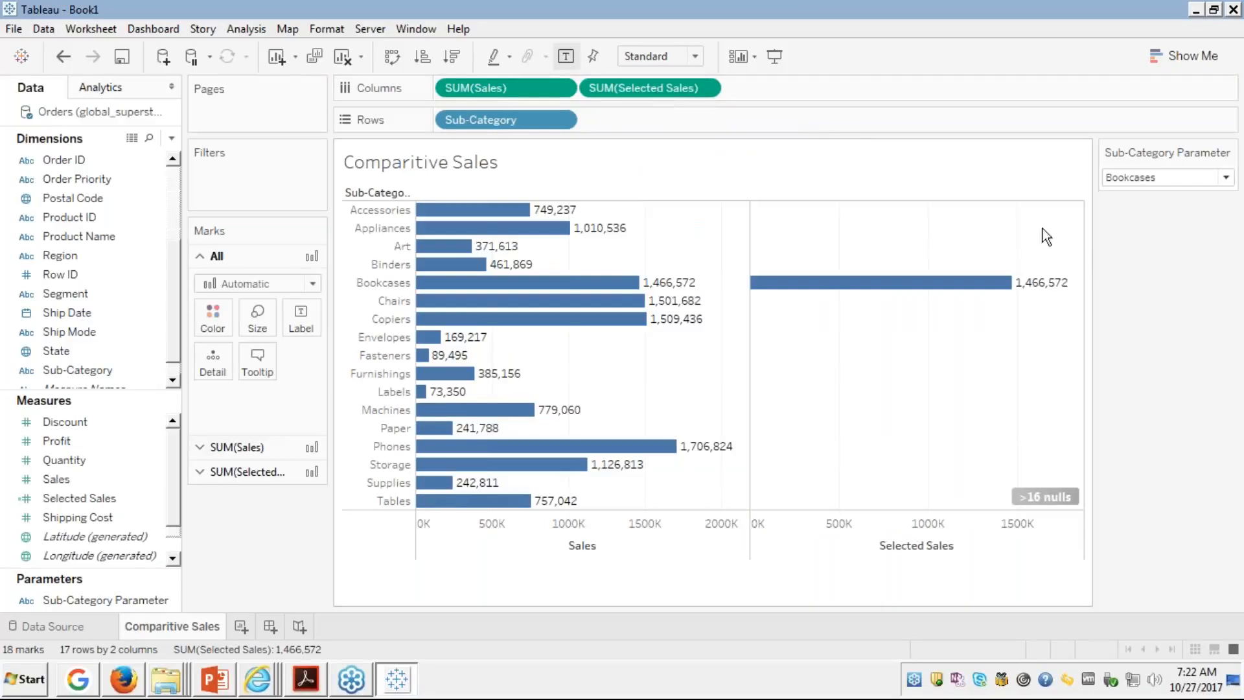
Step: Test the Sub-Category Parameter by switching it to Accessories, Bookcases and Furnishings in turn
{"action": "left_click", "coordinate": [1149, 178]}
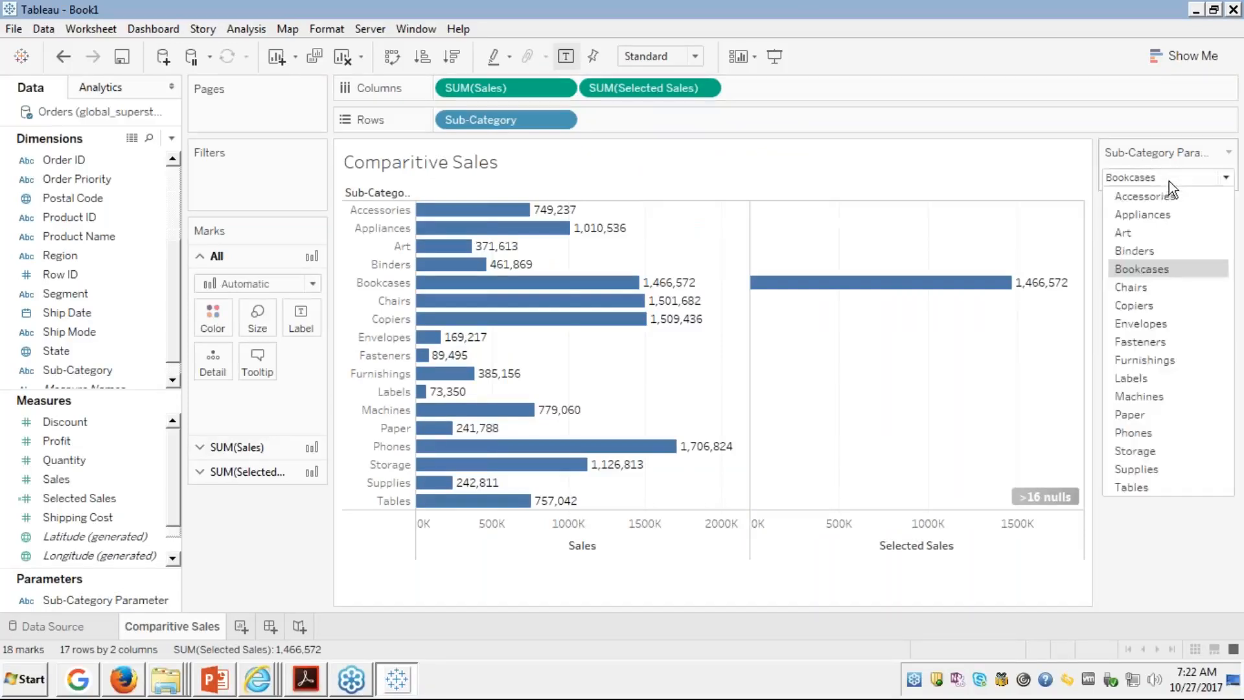
{"action": "left_click", "coordinate": [1156, 197]}
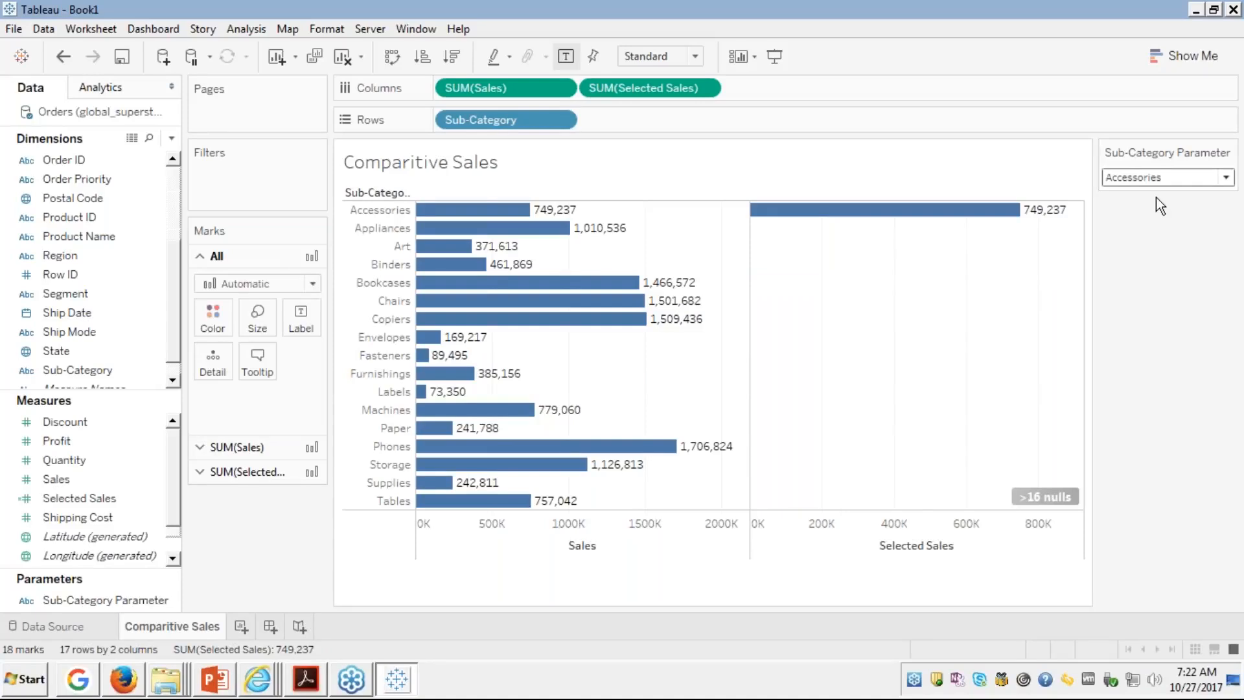
{"action": "left_click", "coordinate": [1169, 179]}
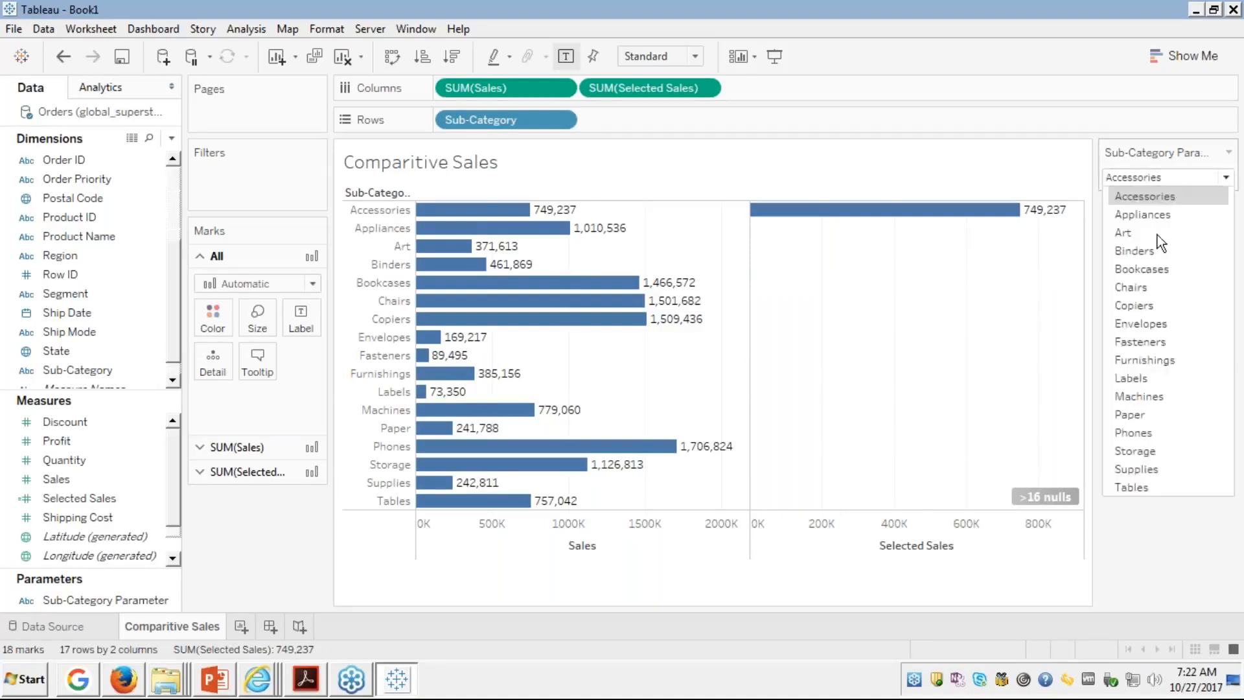
{"action": "left_click", "coordinate": [1117, 273]}
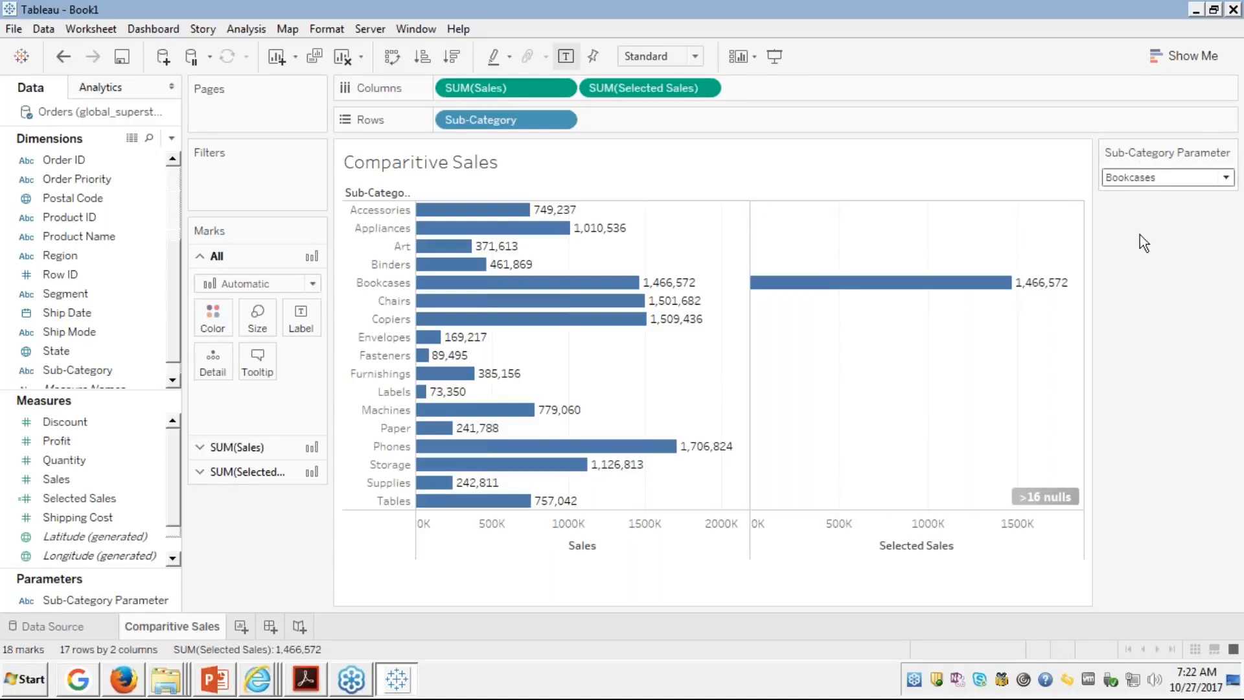
{"action": "left_click", "coordinate": [1156, 178]}
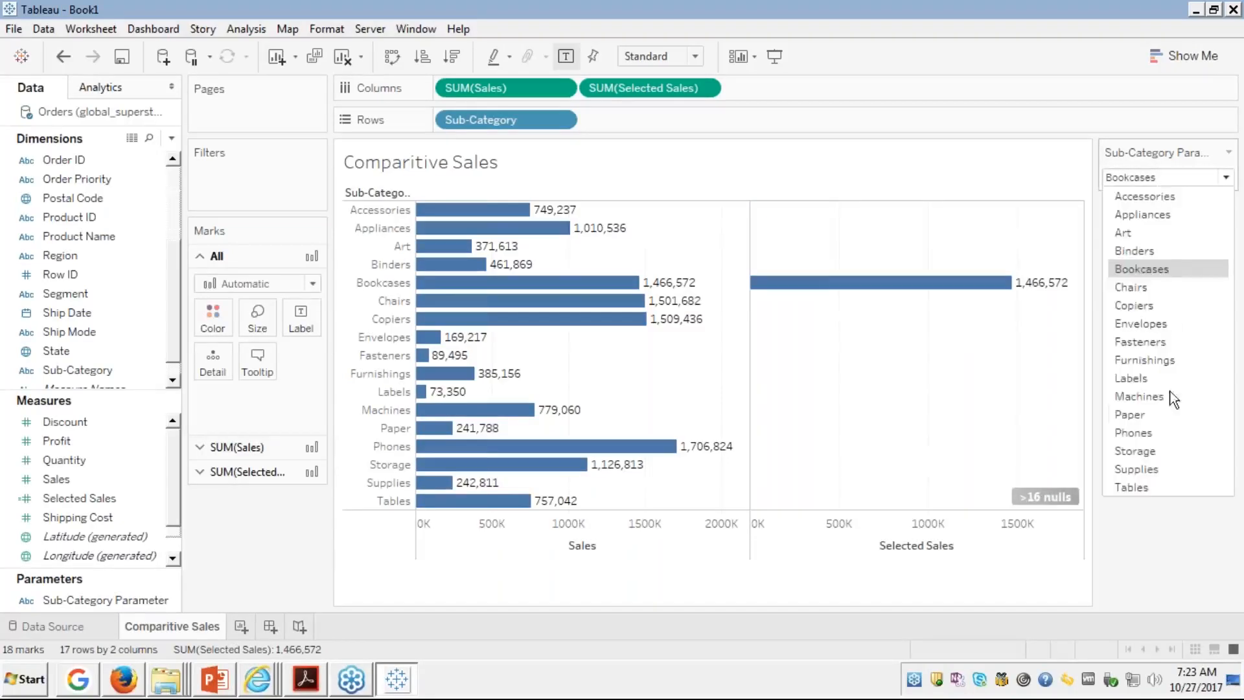
{"action": "left_click", "coordinate": [1138, 358]}
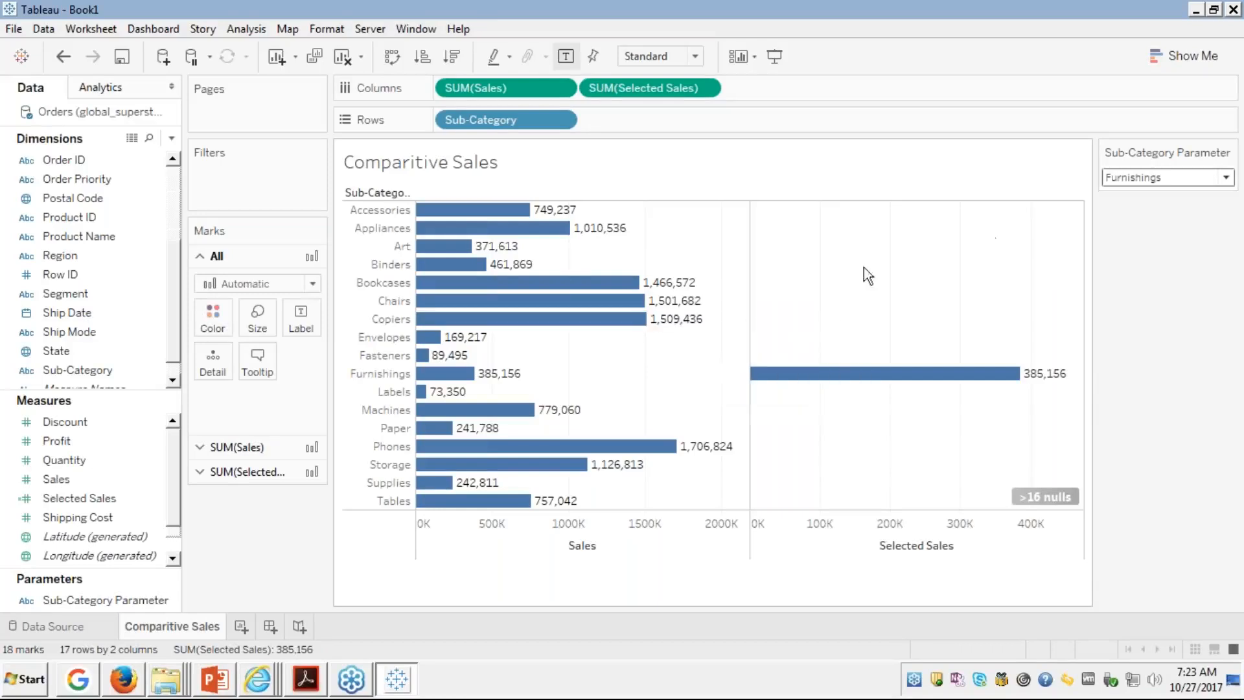
Step: Review the formula of the Selected Sales calculated field and close the editor without altering it
{"action": "right_click", "coordinate": [90, 501]}
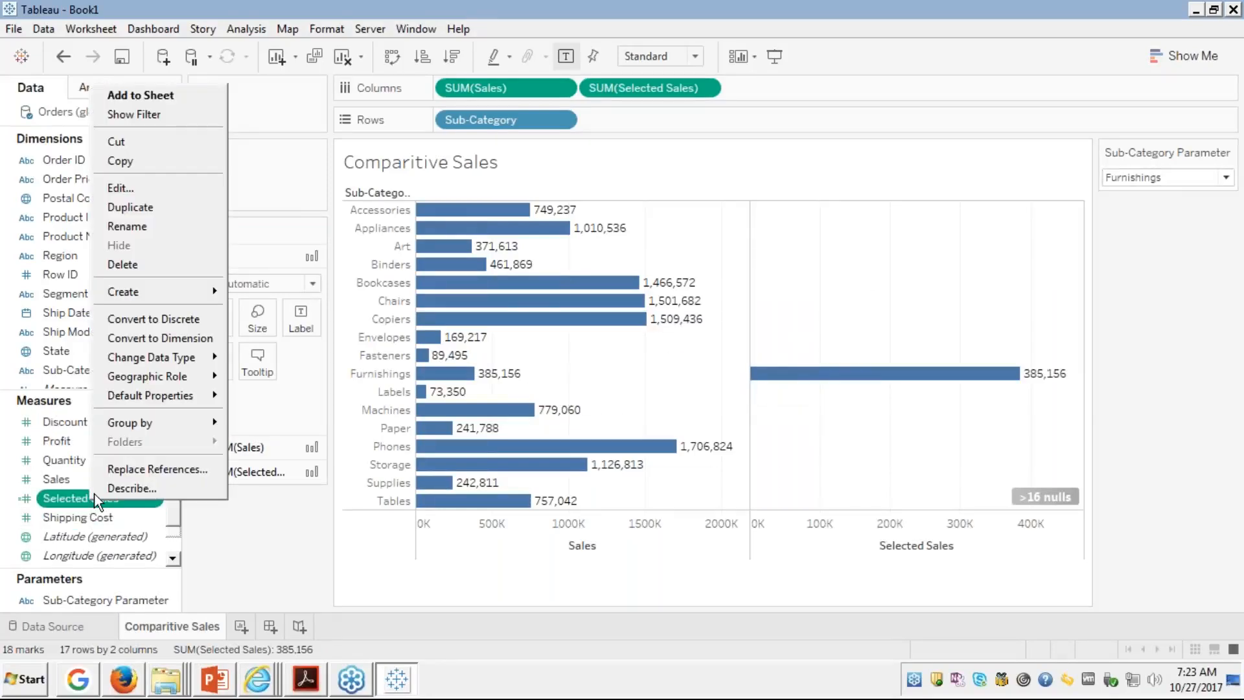
{"action": "left_click", "coordinate": [114, 186]}
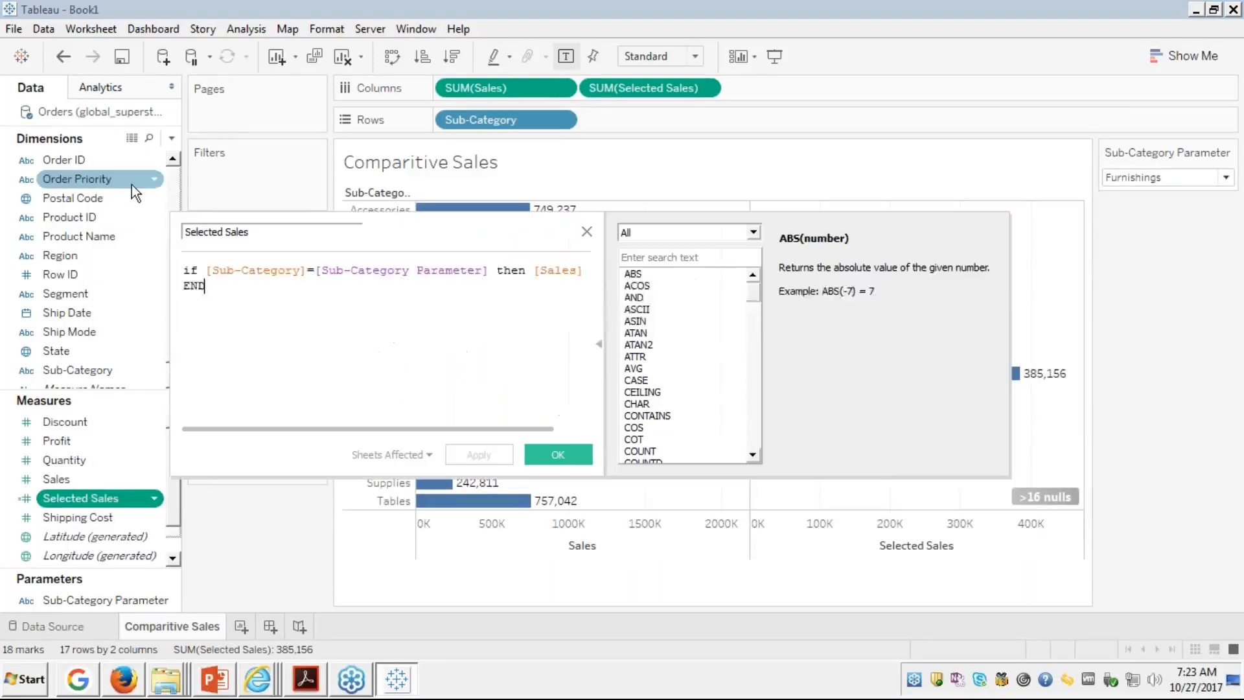
{"action": "key", "text": "ctrl+a"}
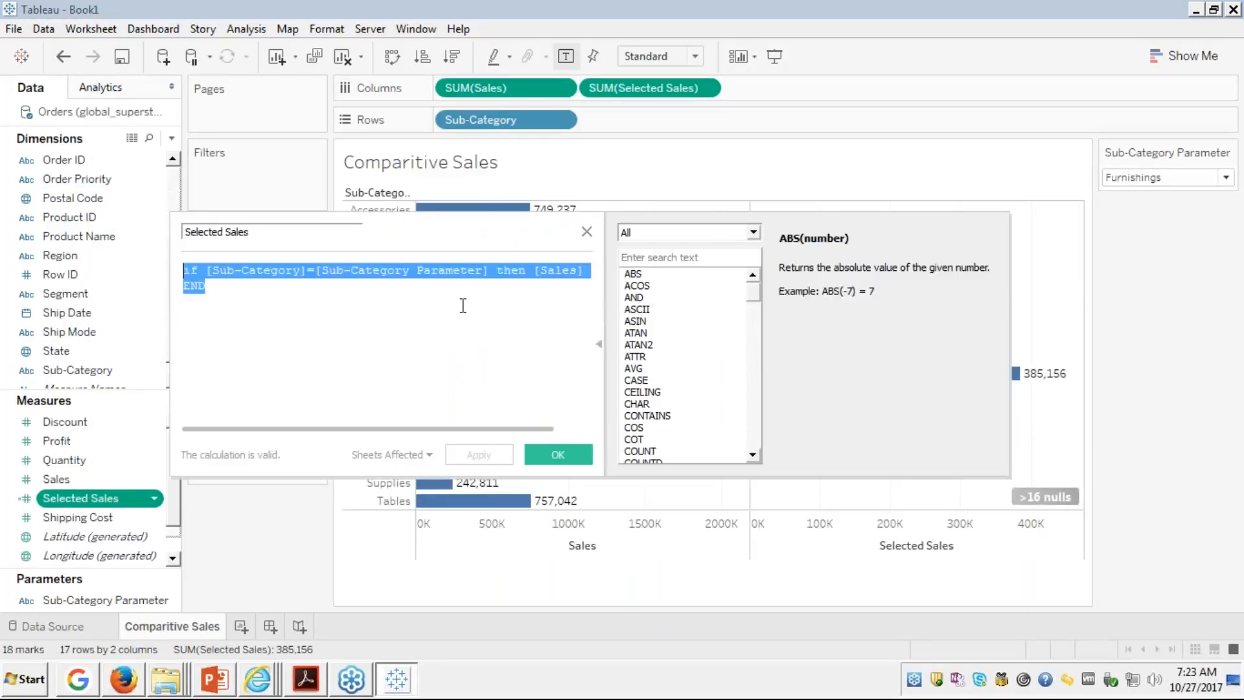
{"action": "left_click", "coordinate": [568, 454]}
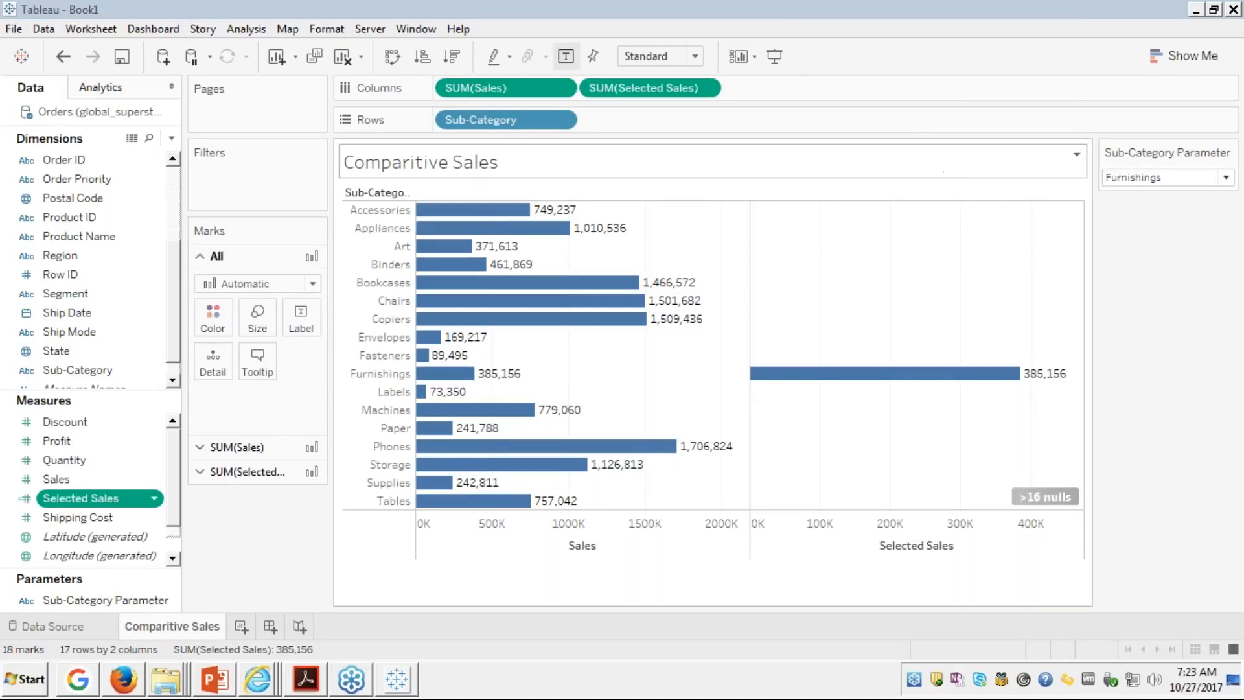
Step: Set the Sub-Category Parameter first to Art and then to Envelopes, comparing the bars in the two charts
{"action": "mouse_move", "coordinate": [959, 380]}
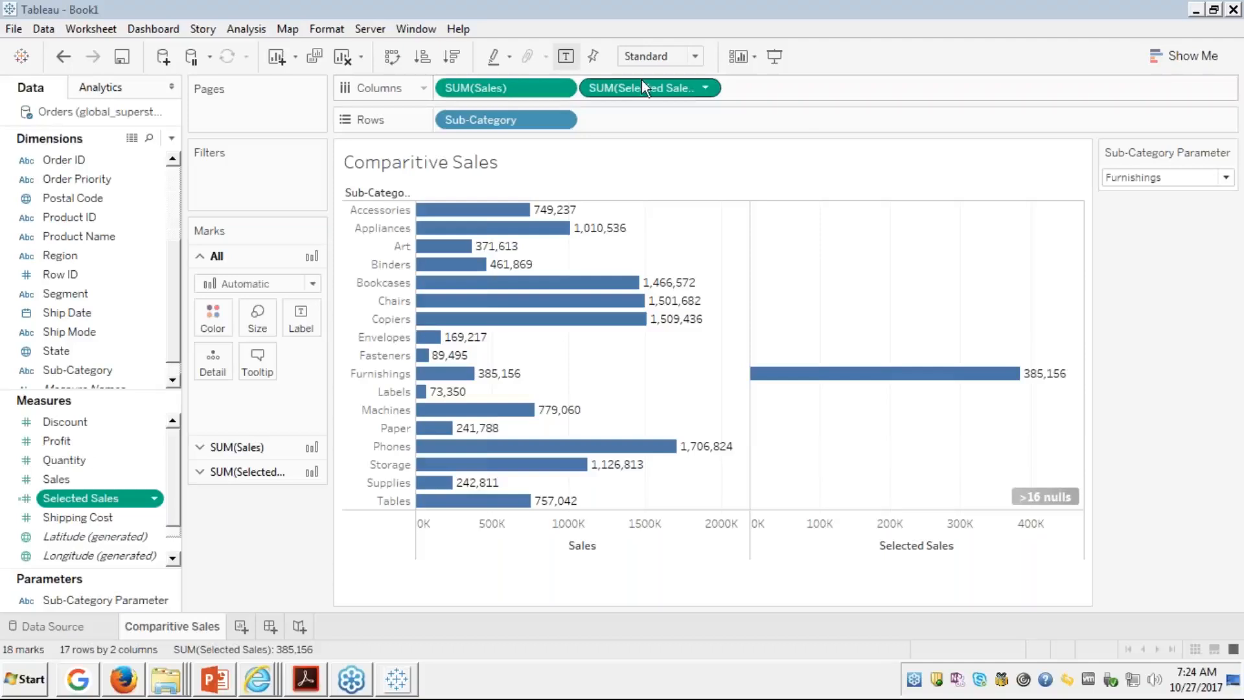
{"action": "left_click", "coordinate": [1166, 176]}
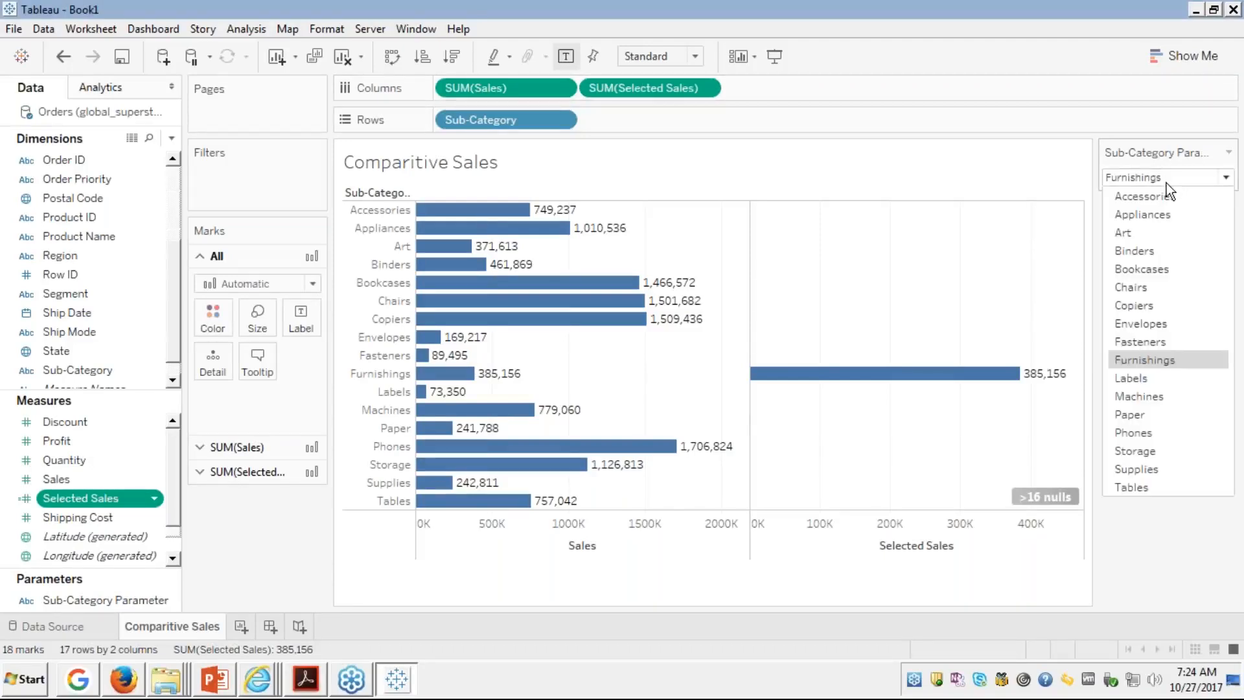
{"action": "left_click", "coordinate": [1133, 232]}
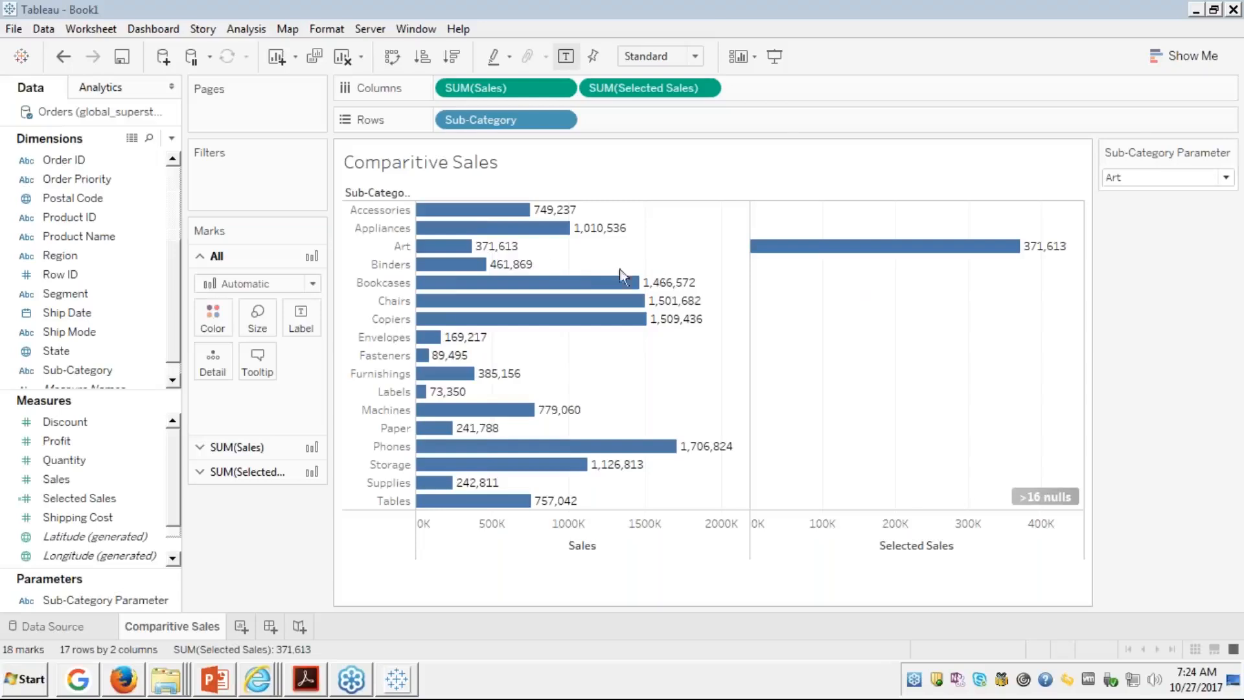
{"action": "mouse_move", "coordinate": [829, 256]}
{"action": "mouse_move", "coordinate": [483, 237]}
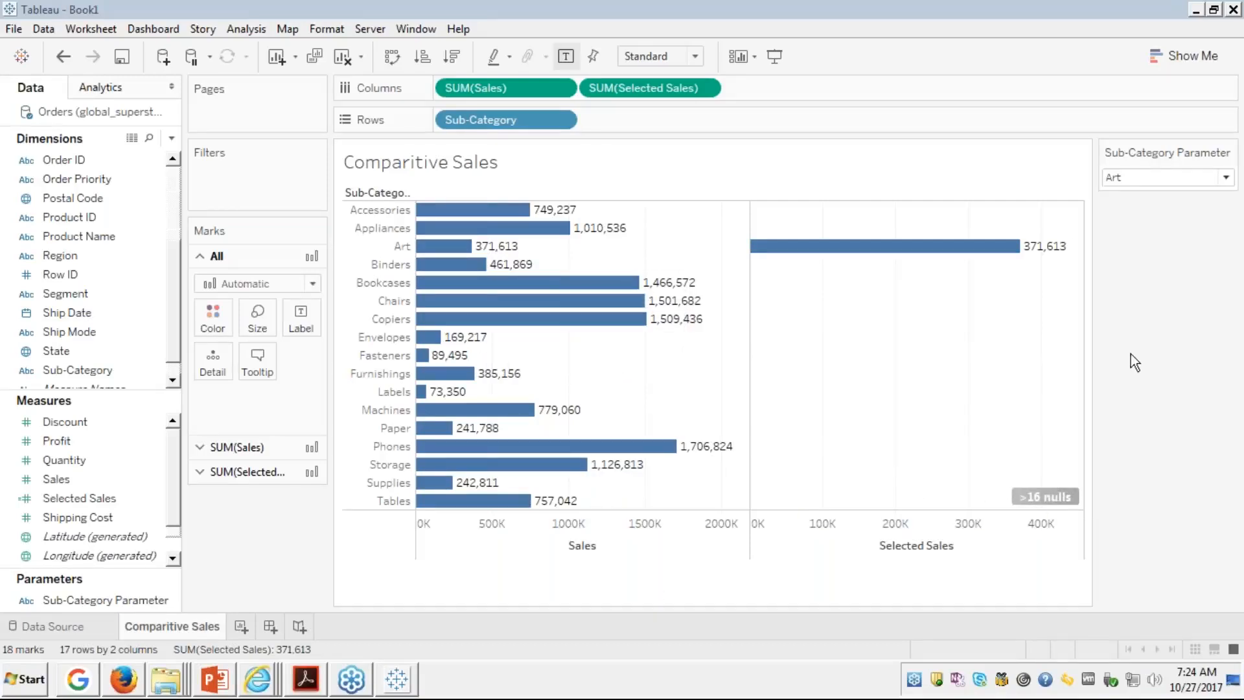
{"action": "left_click", "coordinate": [1157, 178]}
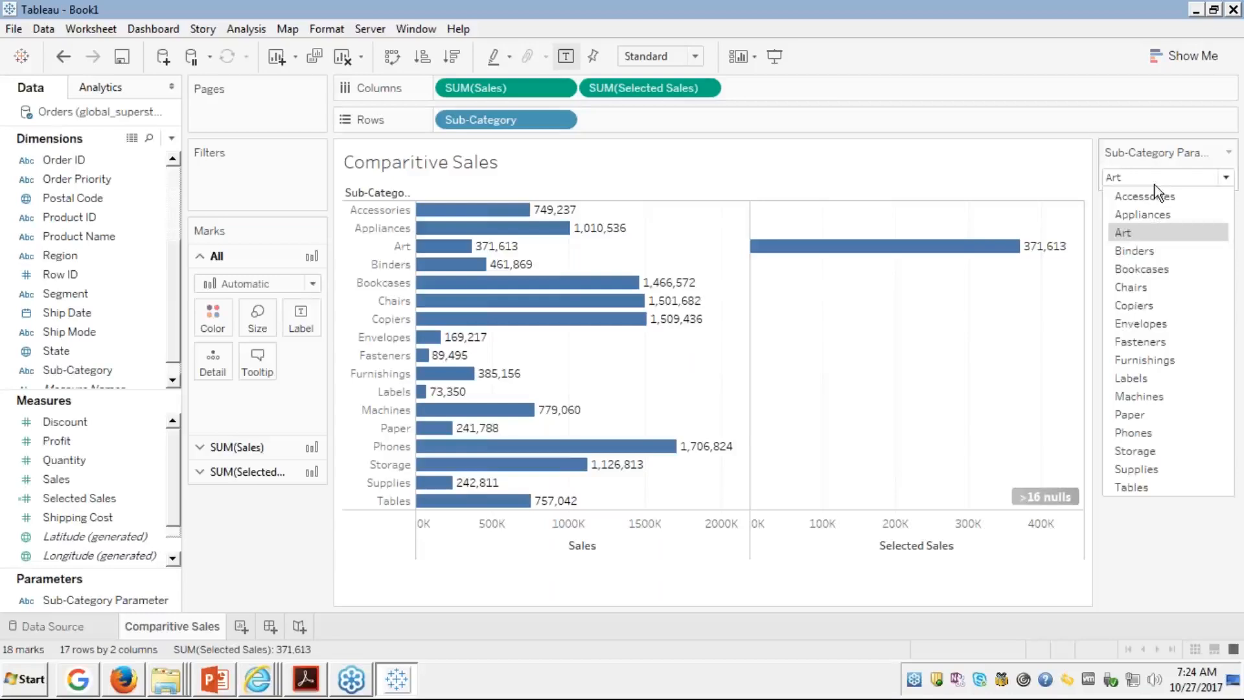
{"action": "left_click", "coordinate": [1125, 324]}
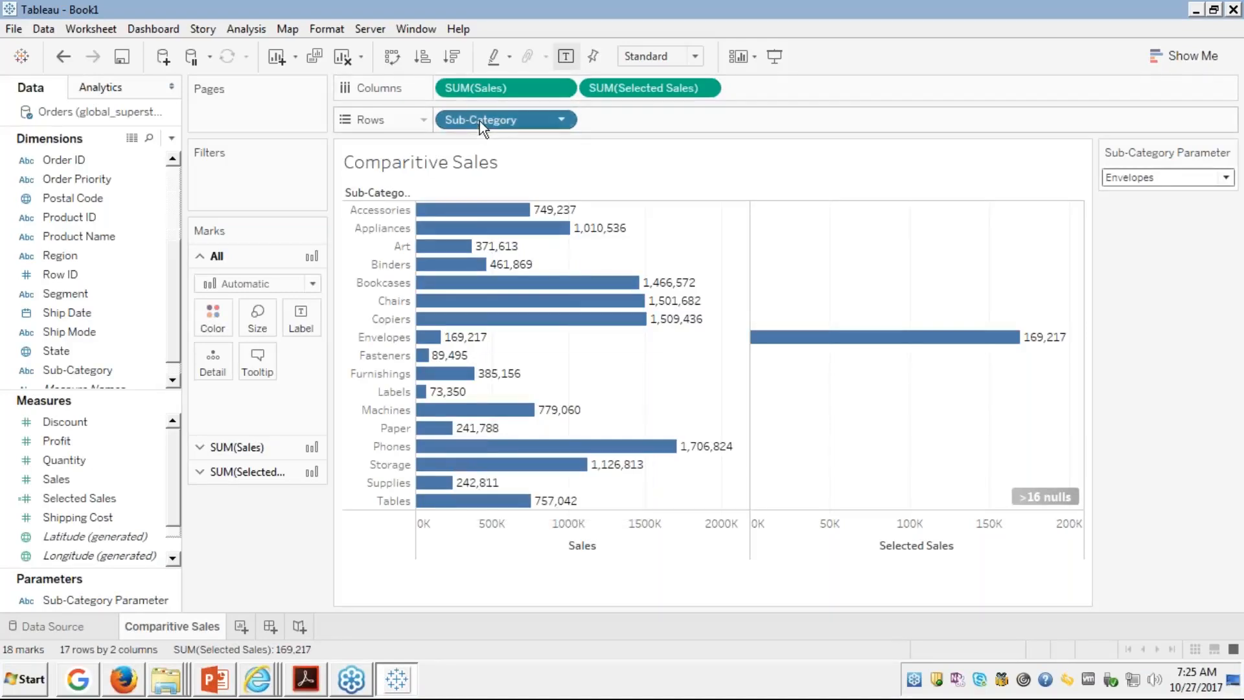
Step: Colour the bars of both charts by Sub-Category using the field already on Rows
{"action": "left_click_drag", "start_coordinate": [479, 121], "coordinate": [214, 318]}
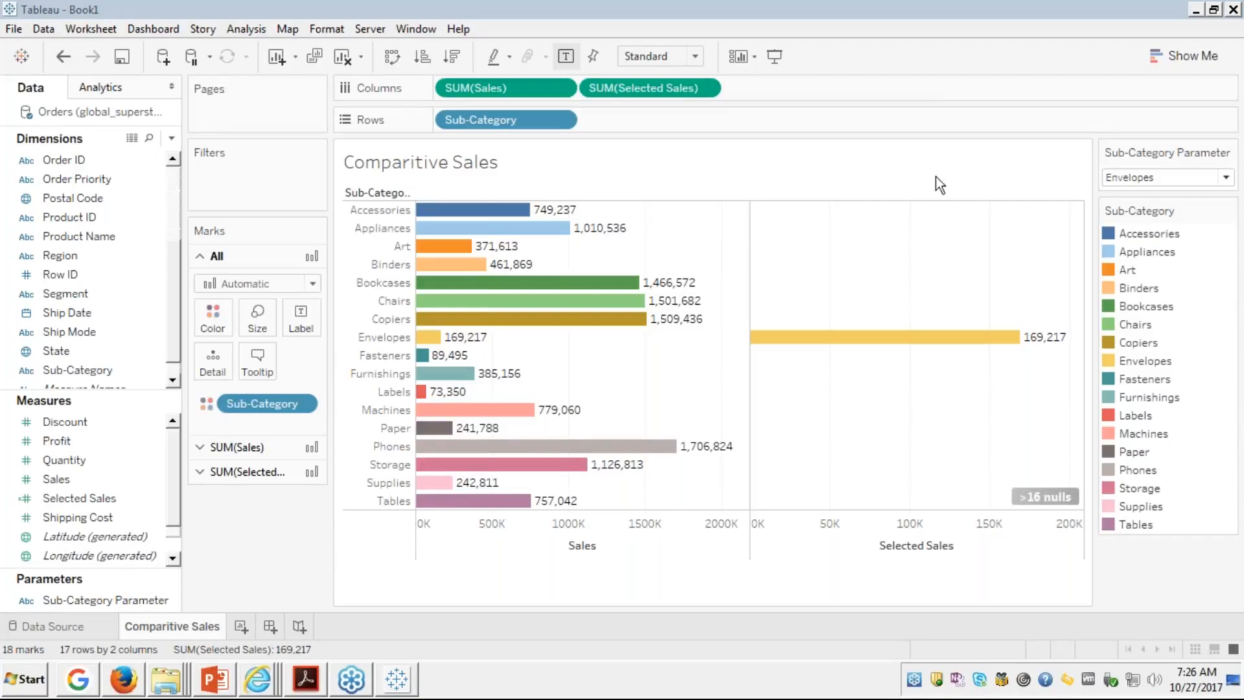
{"action": "left_click", "coordinate": [934, 158]}
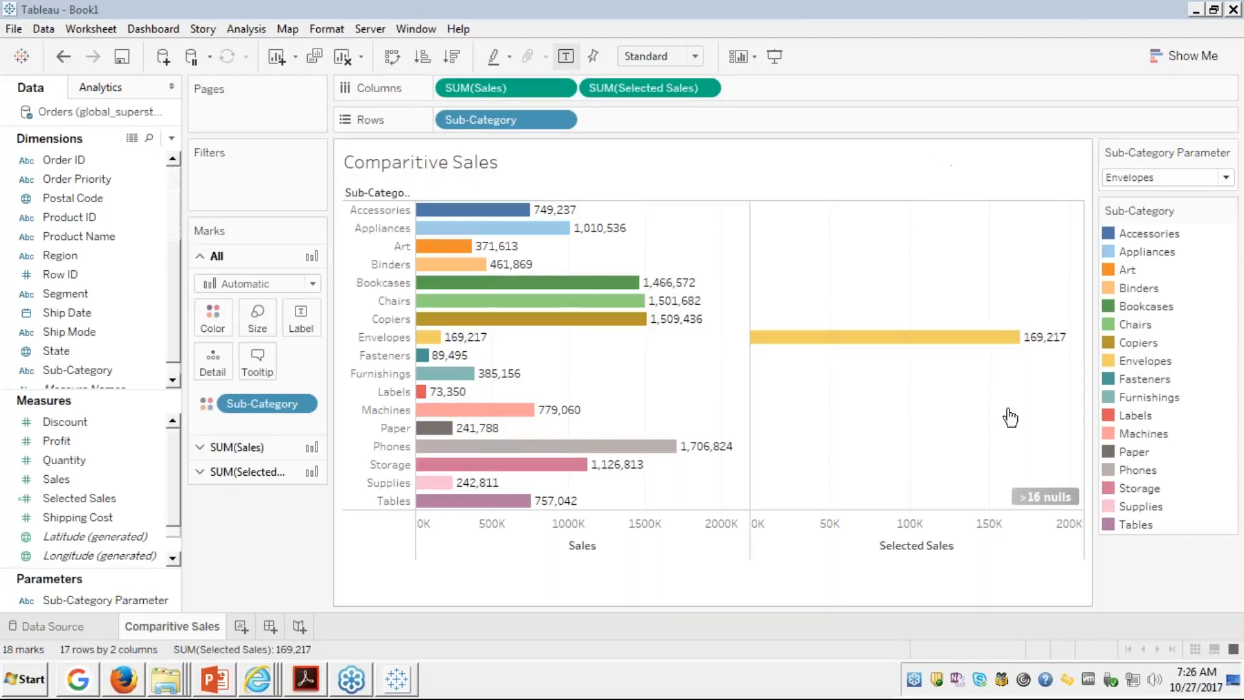
{"action": "mouse_move", "coordinate": [836, 343]}
{"action": "mouse_move", "coordinate": [476, 353]}
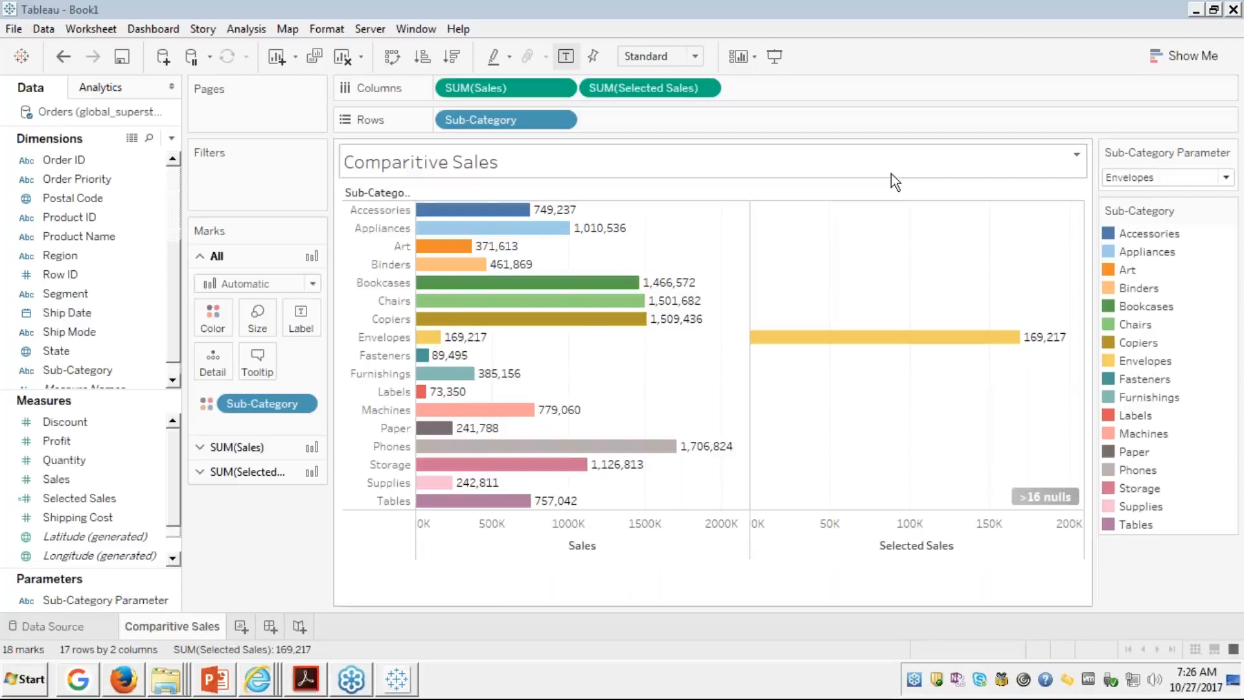
Step: Create a calculated field from Selected Sales and name it Difference Between Selected and sales Category
{"action": "left_click", "coordinate": [108, 317]}
{"action": "right_click", "coordinate": [62, 500]}
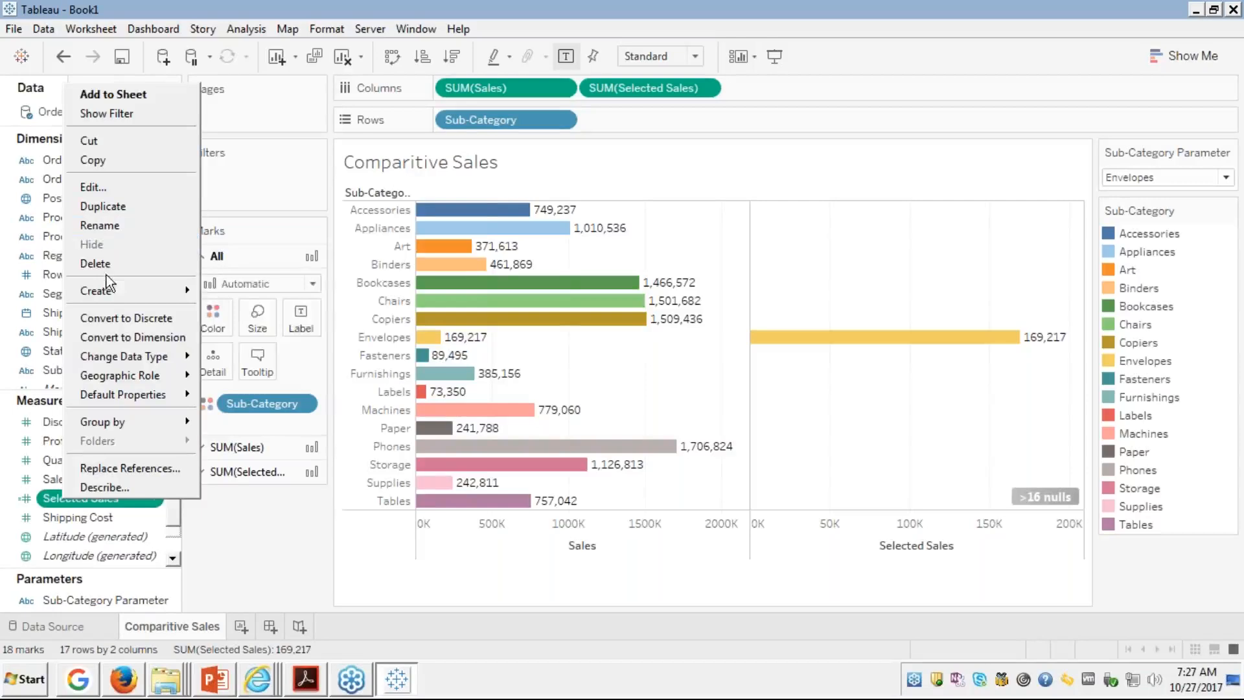
{"action": "mouse_move", "coordinate": [105, 288]}
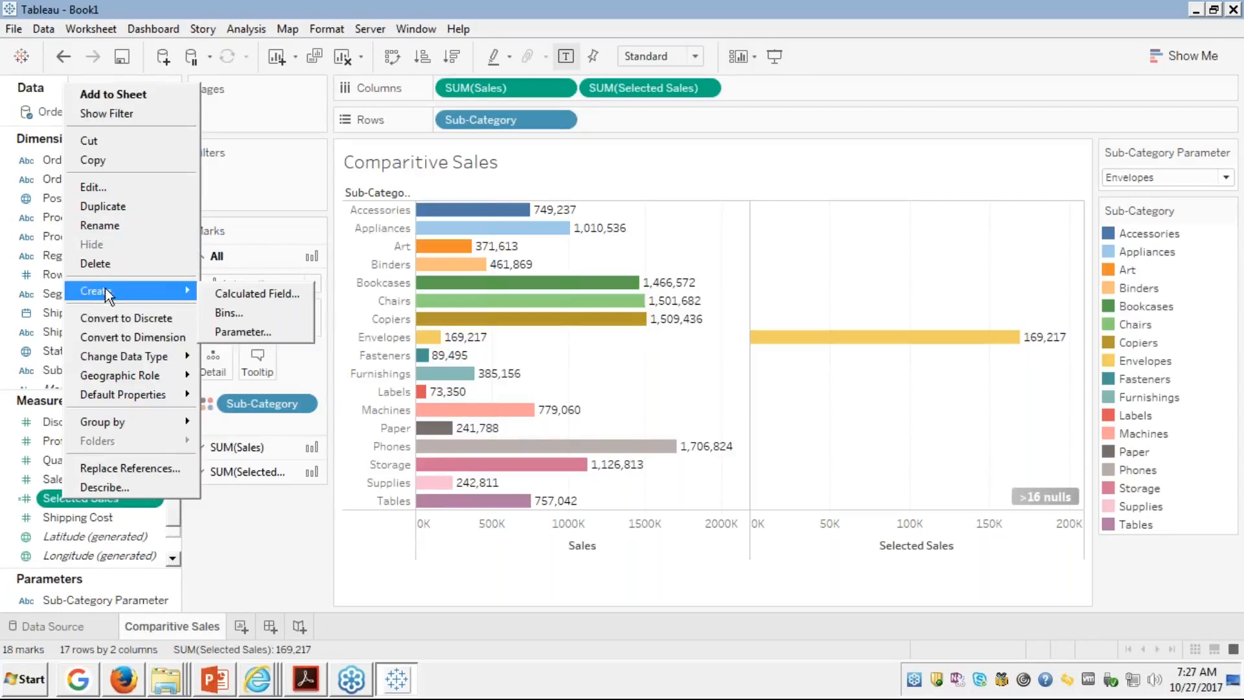
{"action": "left_click", "coordinate": [223, 289]}
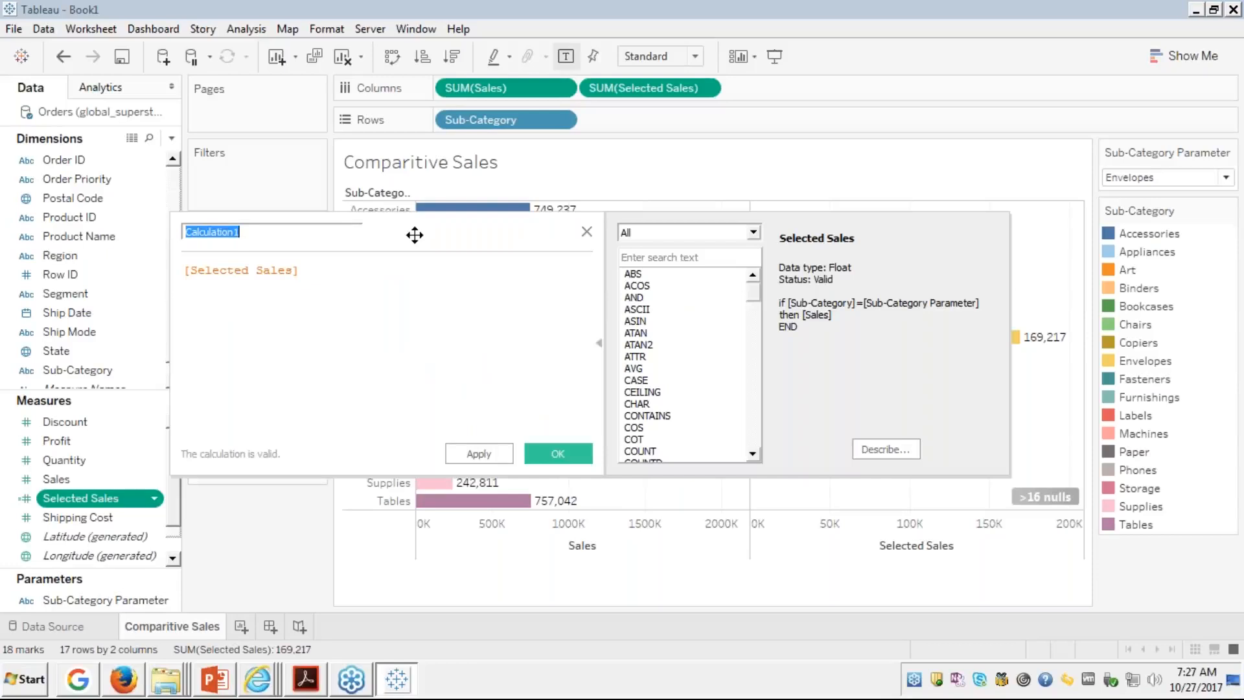
{"action": "type", "text": "Difference Between"}
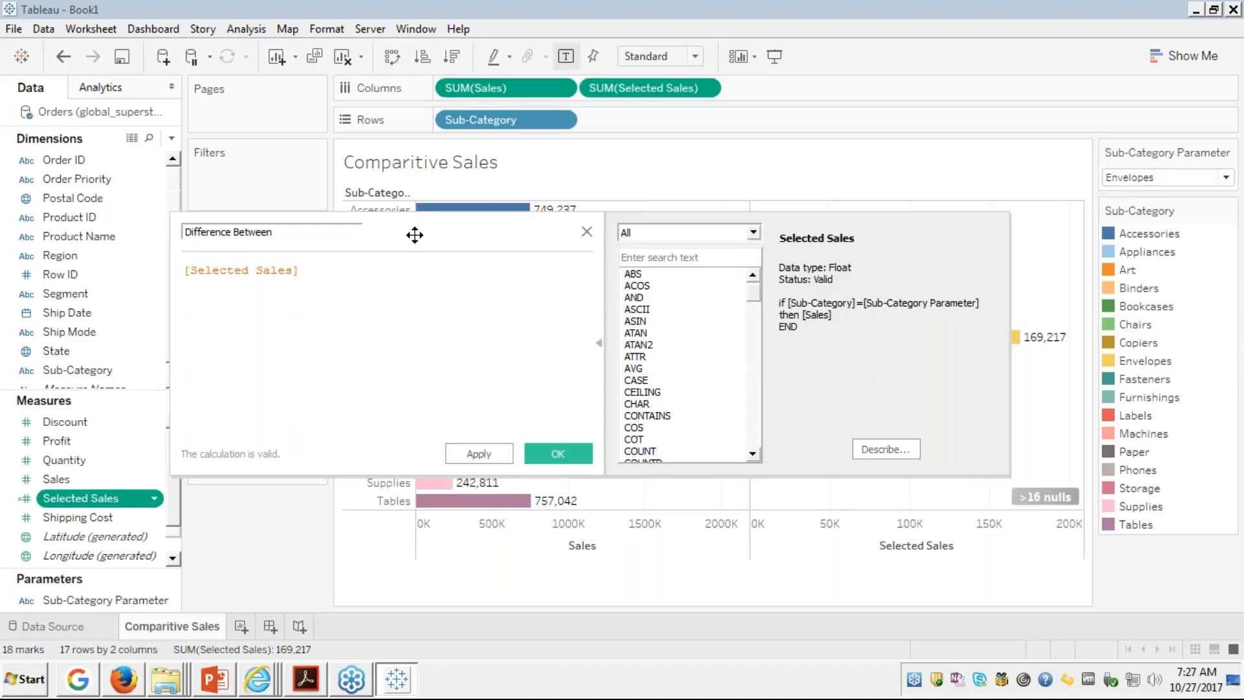
{"action": "type", "text": " Selected and sales Cate"}
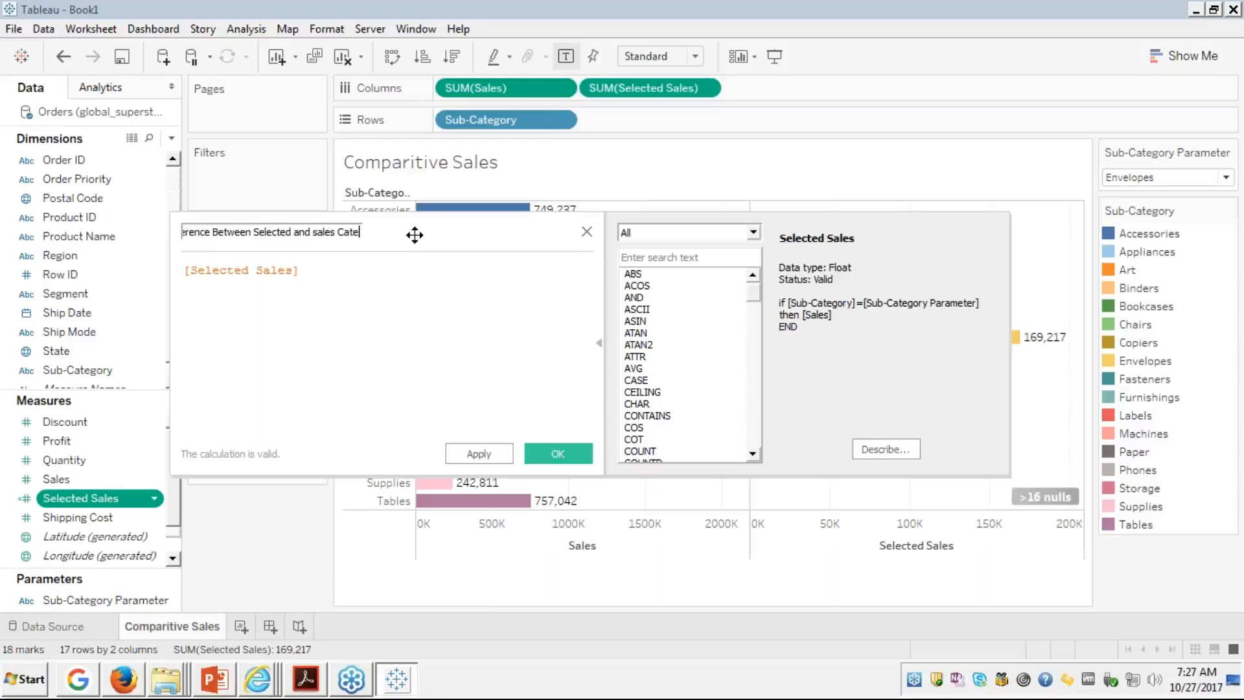
{"action": "type", "text": "gory"}
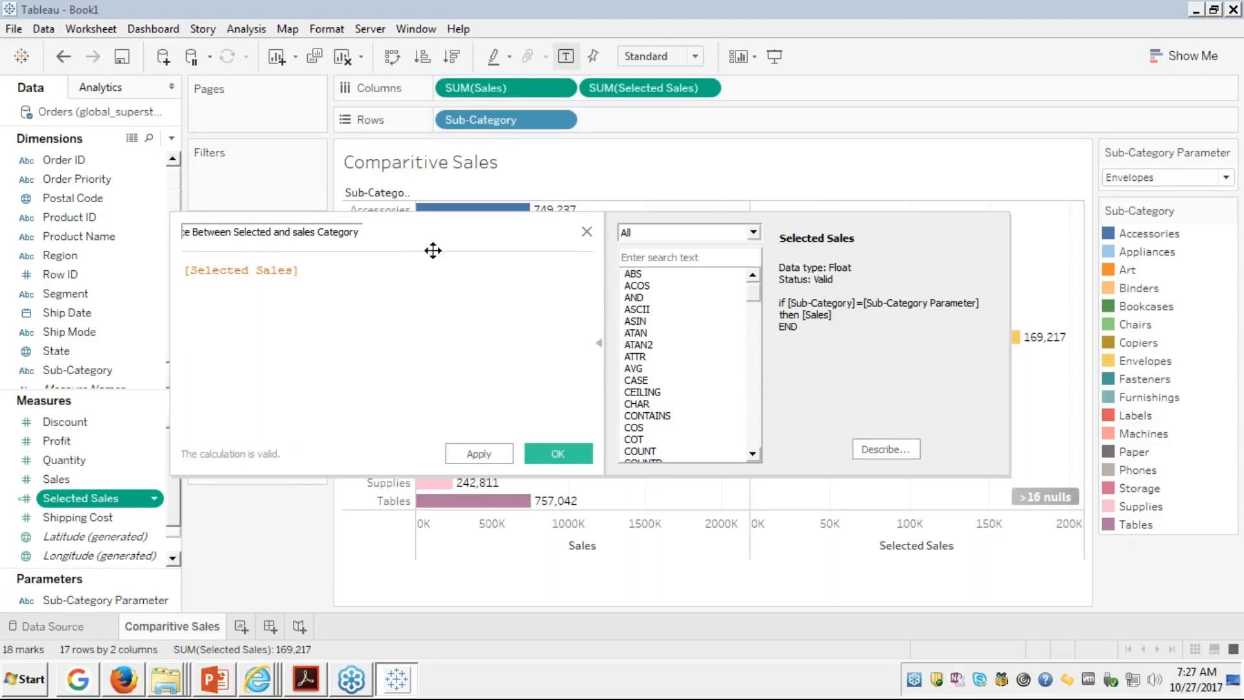
Step: Enter the formula SUM([Sales])-SUM([Selected Sales]) for the difference field and save the calculation
{"action": "left_click", "coordinate": [387, 296]}
{"action": "key", "text": "Home"}
{"action": "type", "text": "SUM"}
{"action": "key", "text": "Return"}
{"action": "type", "text": "sa"}
{"action": "key", "text": "Return"}
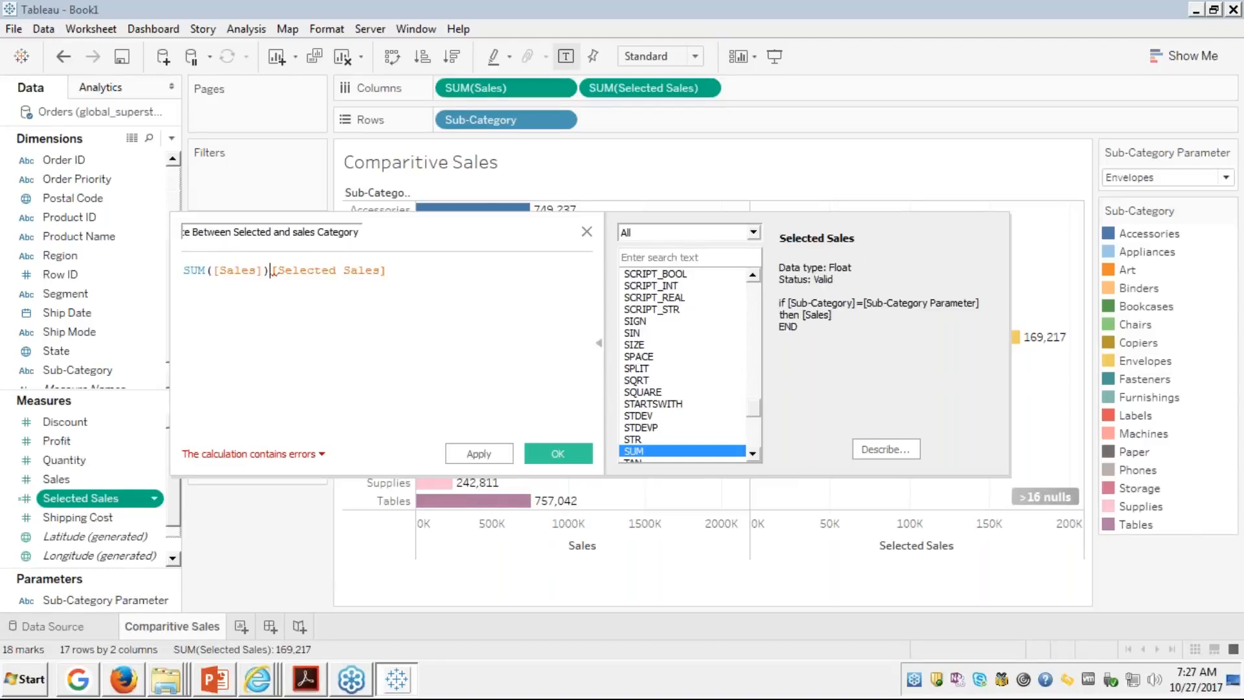
{"action": "type", "text": "-sum"}
{"action": "key", "text": "Return"}
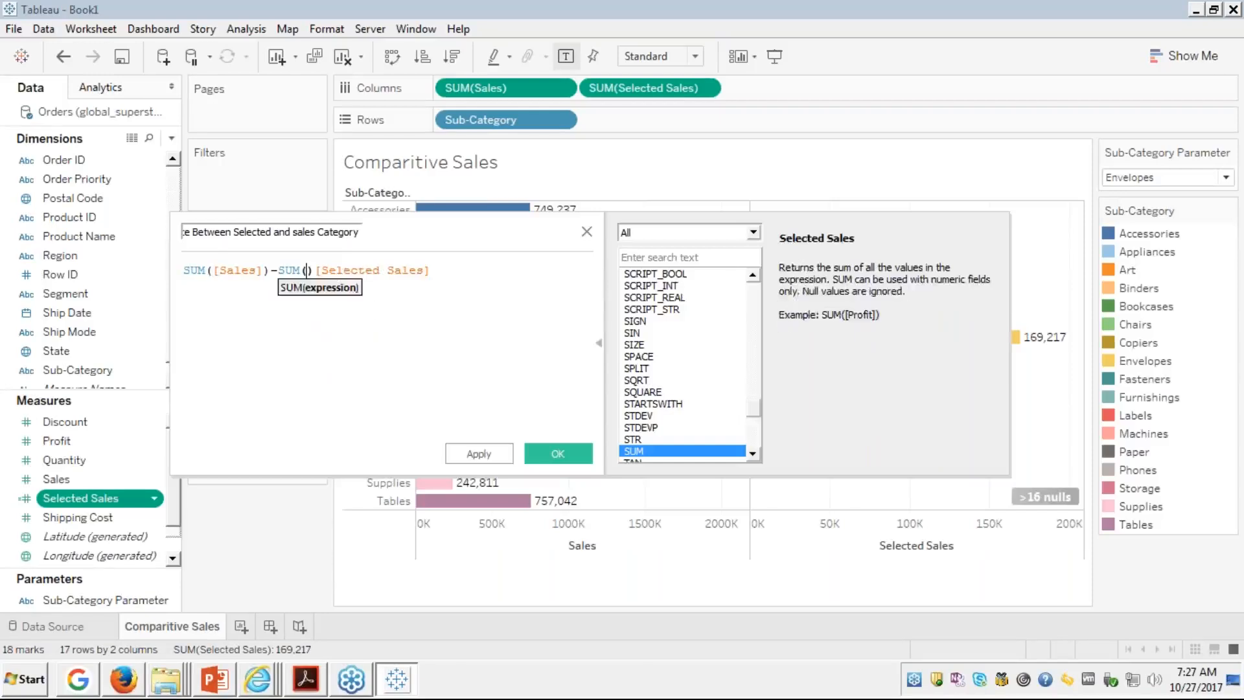
{"action": "key", "text": "Delete"}
{"action": "key", "text": "Delete"}
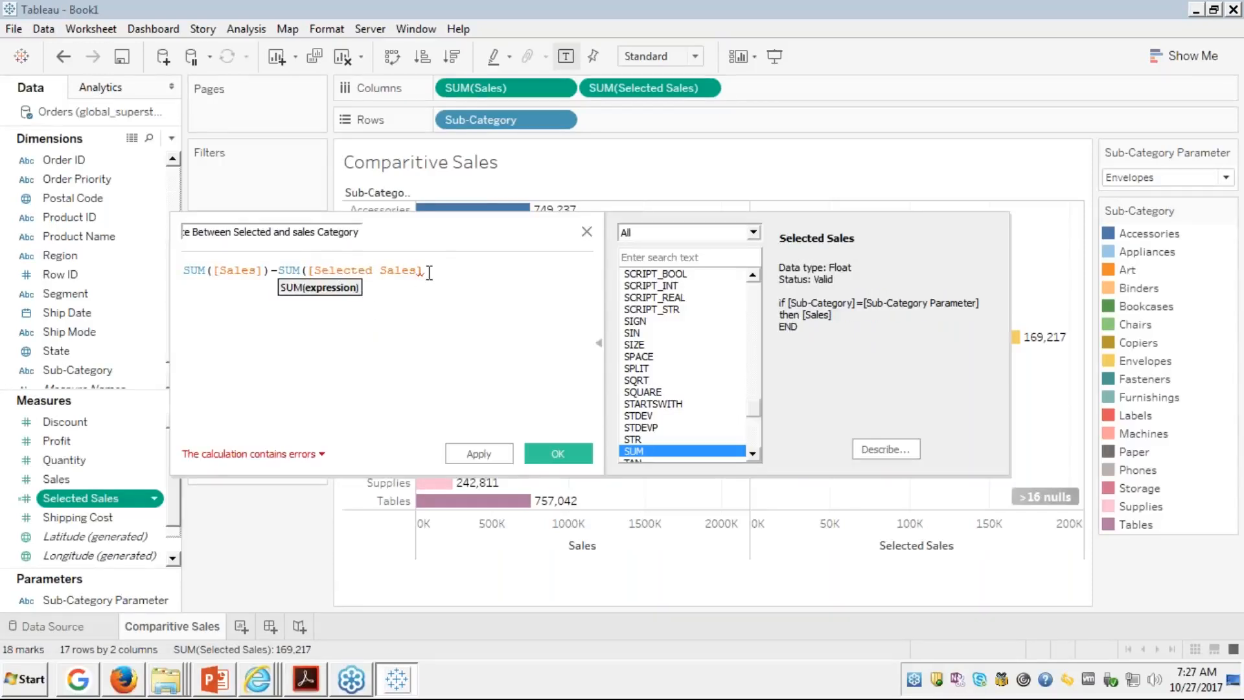
{"action": "type", "text": ")"}
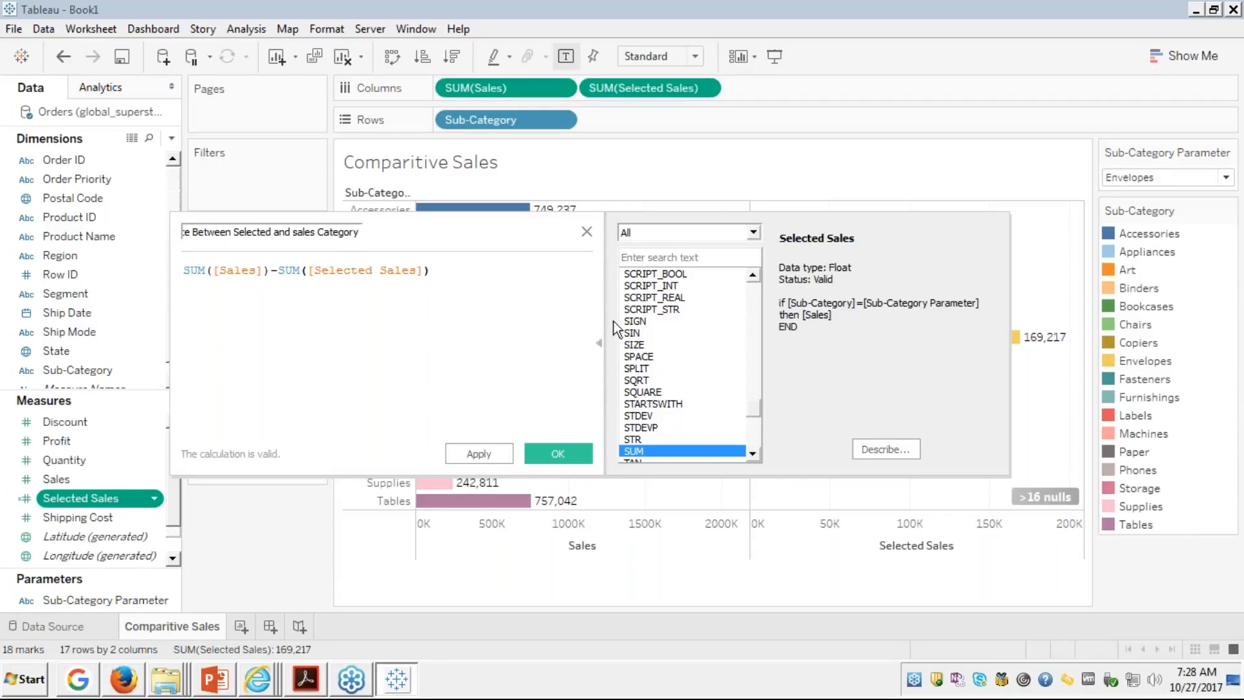
{"action": "left_click", "coordinate": [557, 455]}
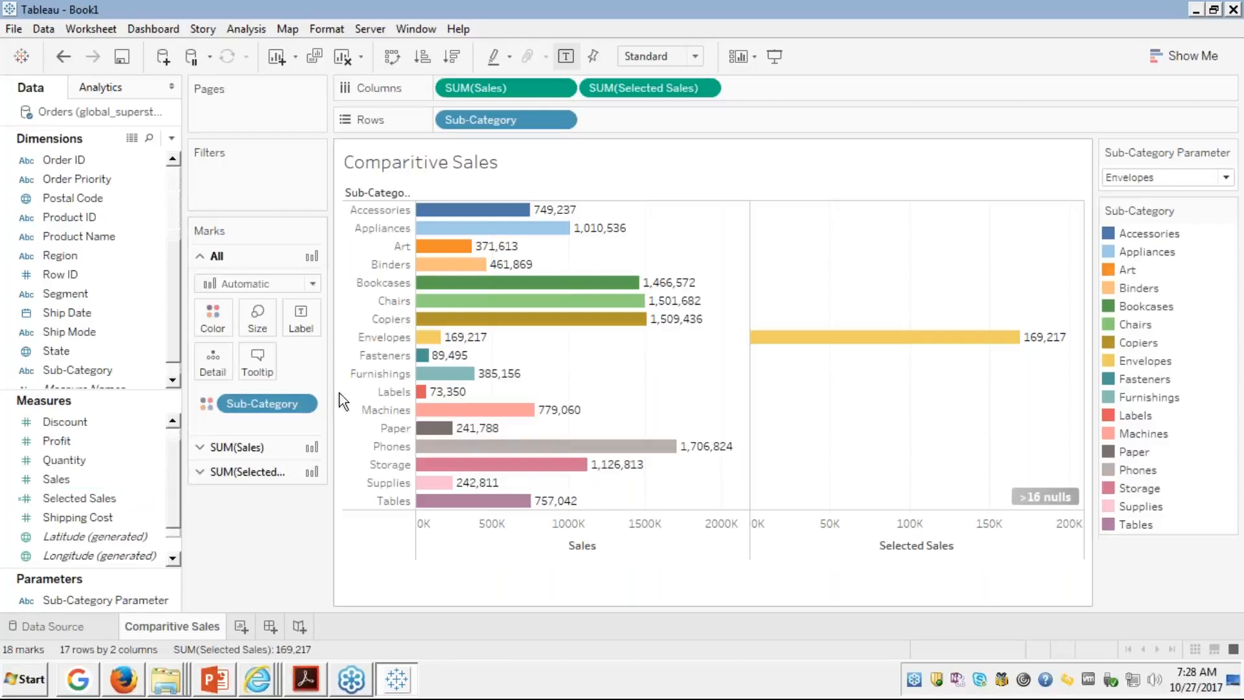
Step: Add the Difference Between Selected and sales Category measure to Columns as a third chart
{"action": "left_click", "coordinate": [172, 423]}
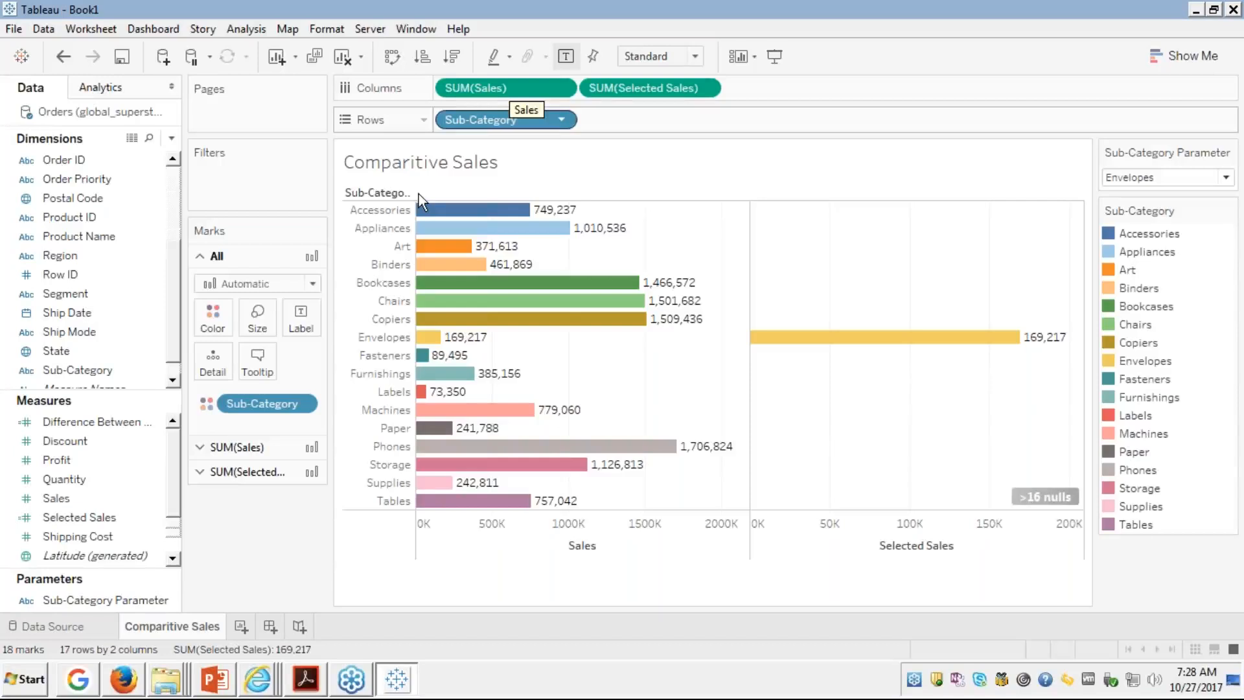
{"action": "double_click", "coordinate": [89, 422]}
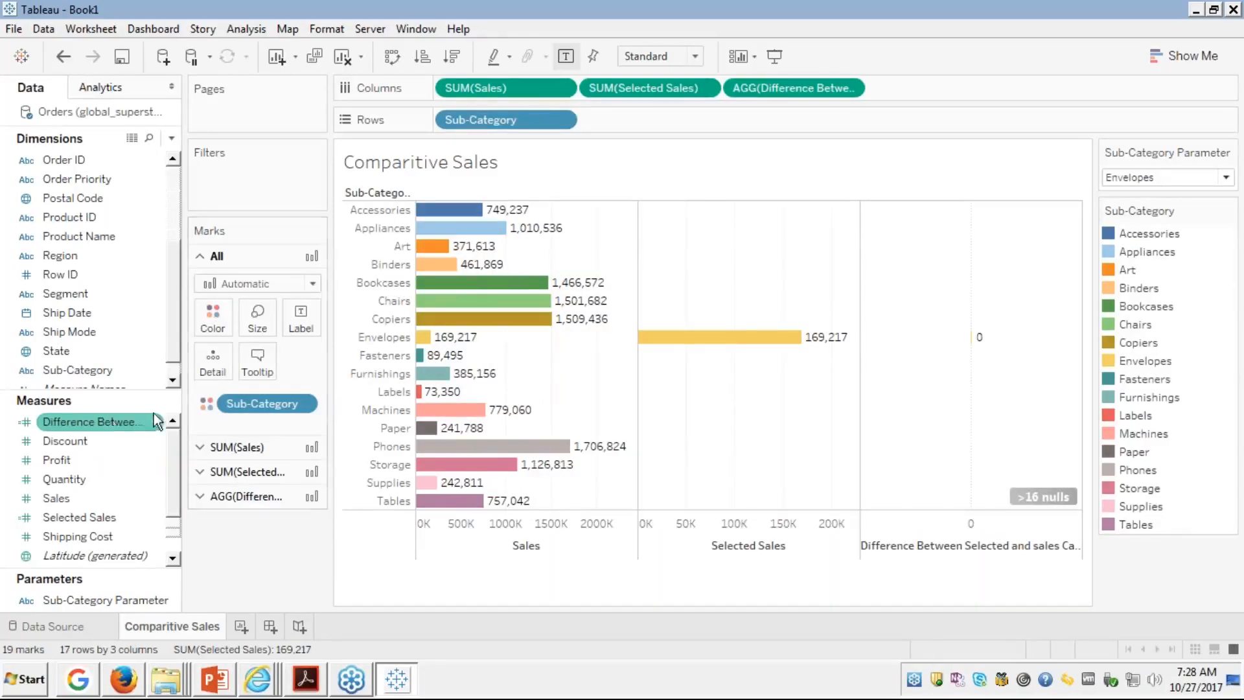
Step: Set the Sub-Category Parameter to Fasteners and compare the resulting bars across the three charts
{"action": "left_click", "coordinate": [1166, 181]}
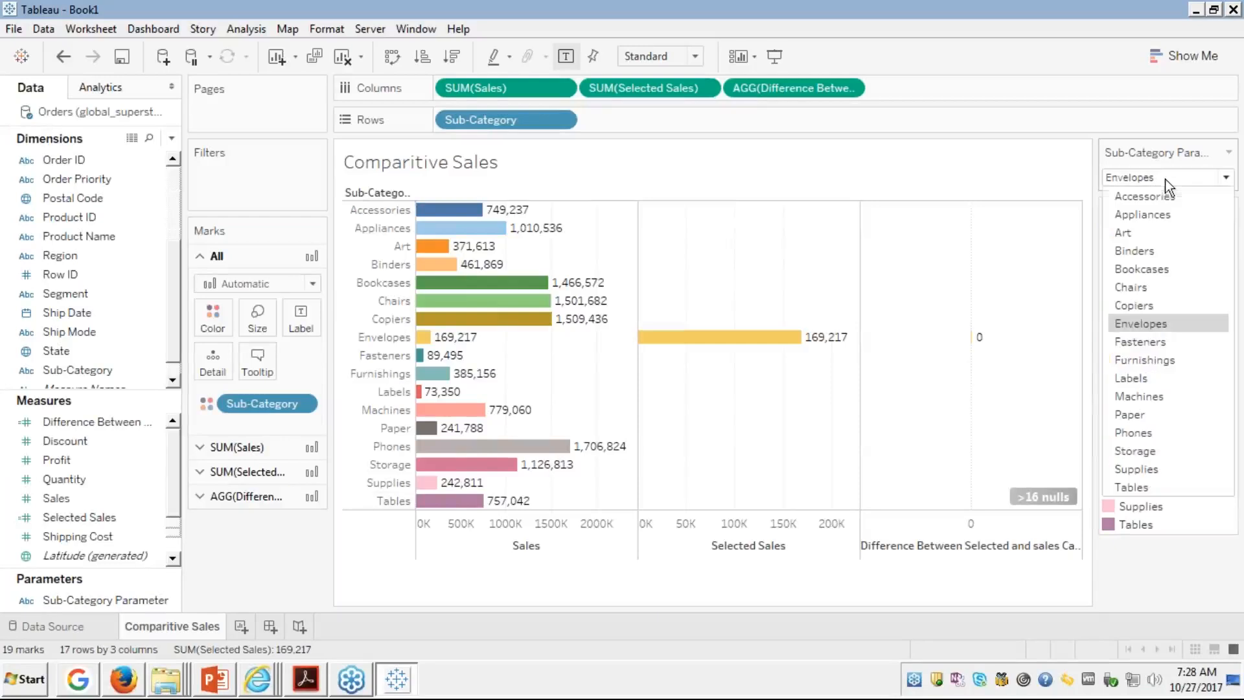
{"action": "left_click", "coordinate": [1160, 341]}
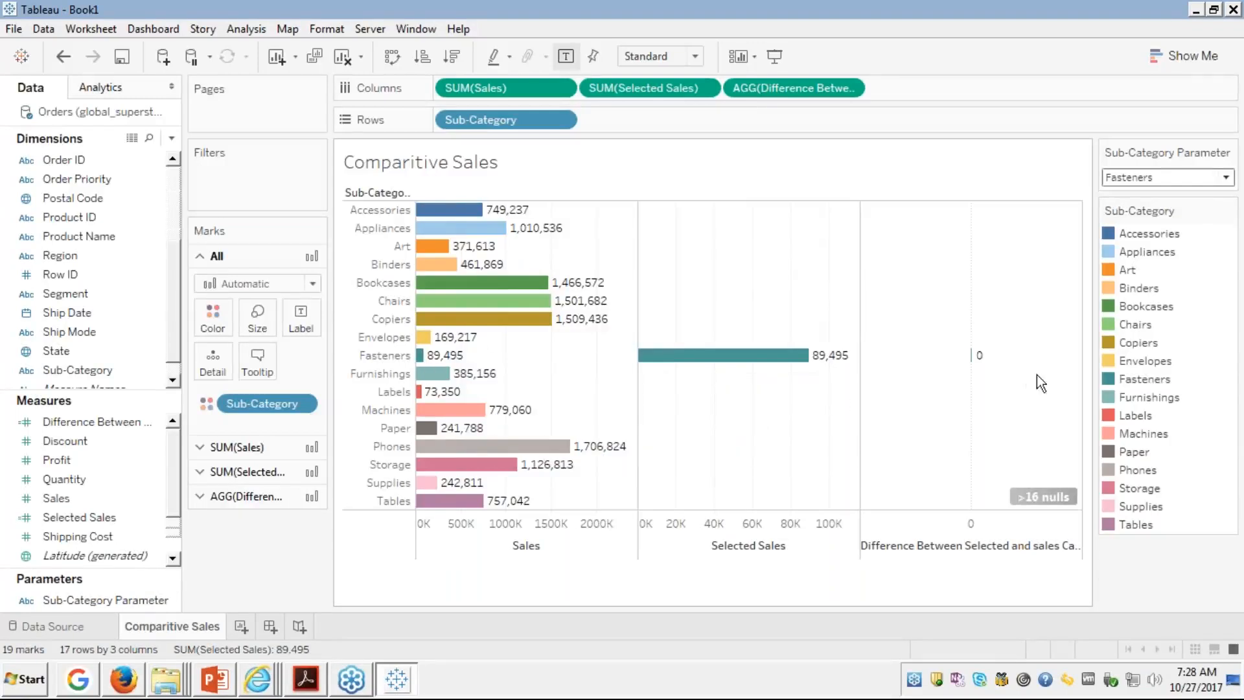
{"action": "mouse_move", "coordinate": [705, 355]}
{"action": "mouse_move", "coordinate": [672, 370]}
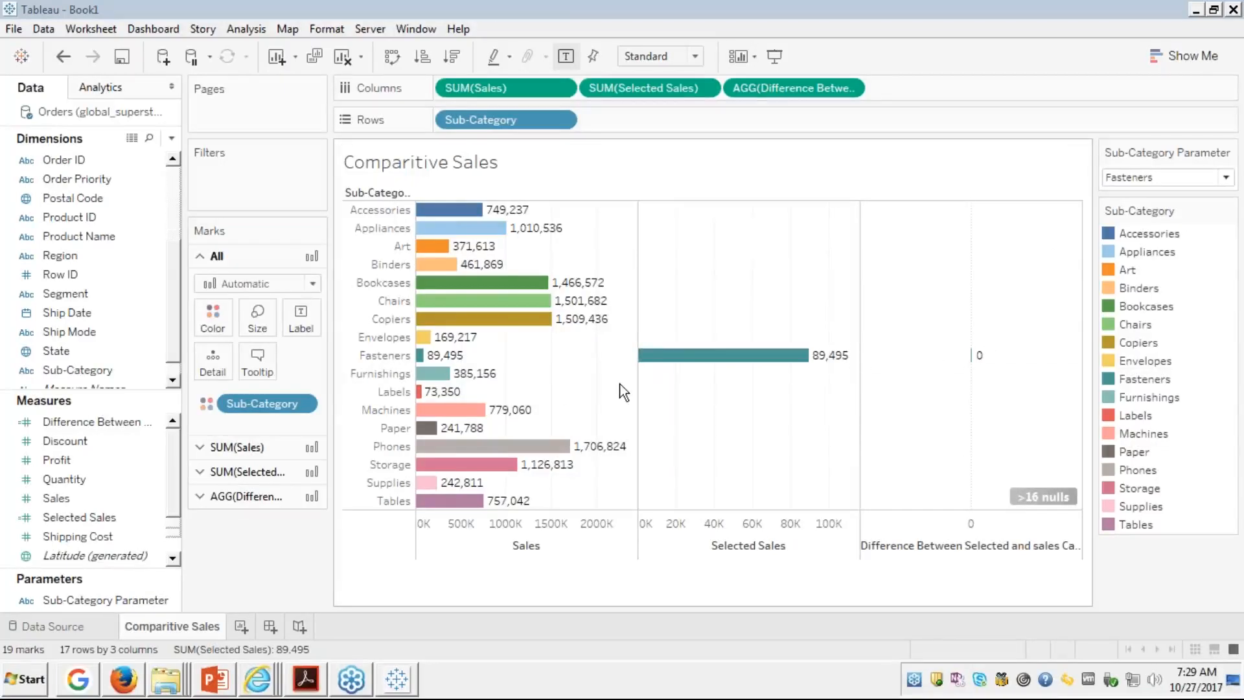
{"action": "mouse_move", "coordinate": [810, 372]}
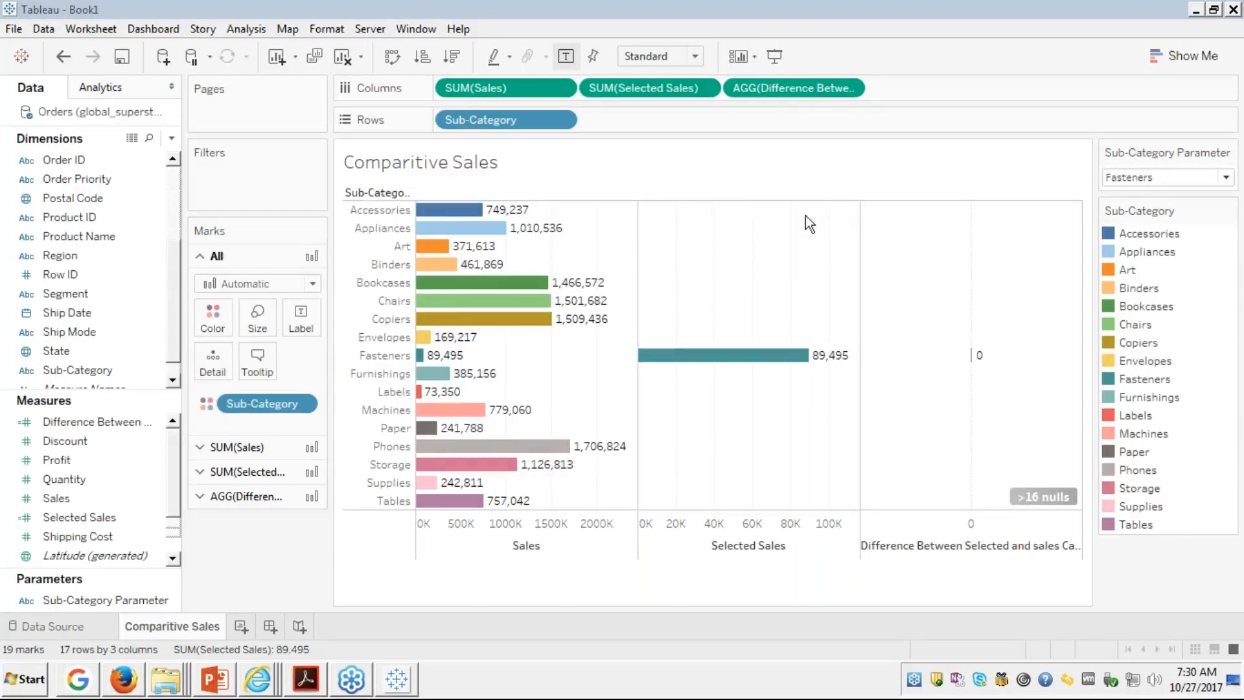
{"action": "left_click", "coordinate": [934, 161]}
{"action": "left_click", "coordinate": [736, 356]}
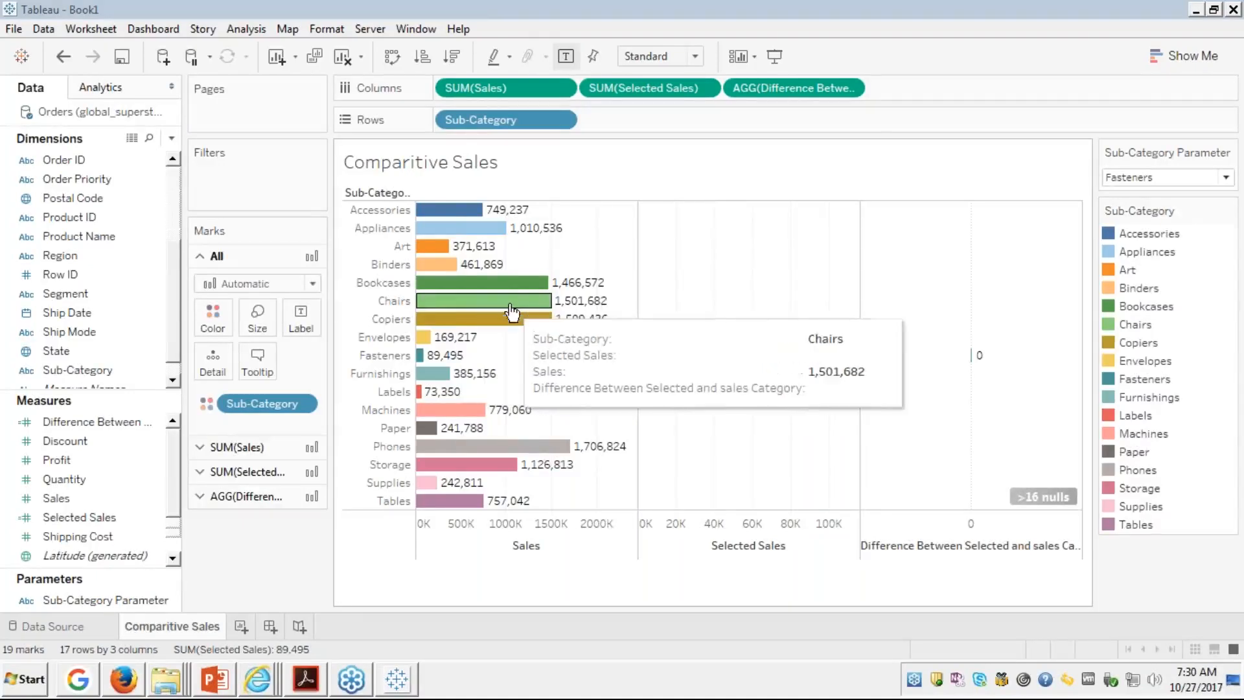
{"action": "mouse_move", "coordinate": [738, 367]}
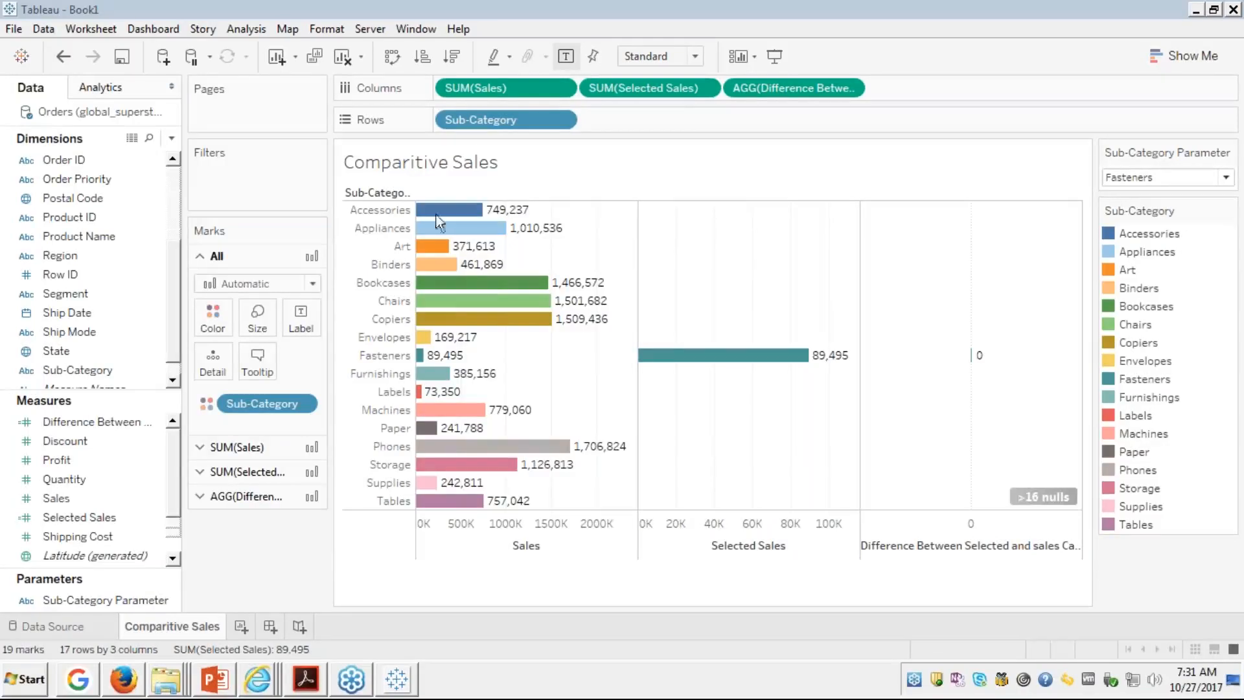
{"action": "left_click", "coordinate": [926, 156]}
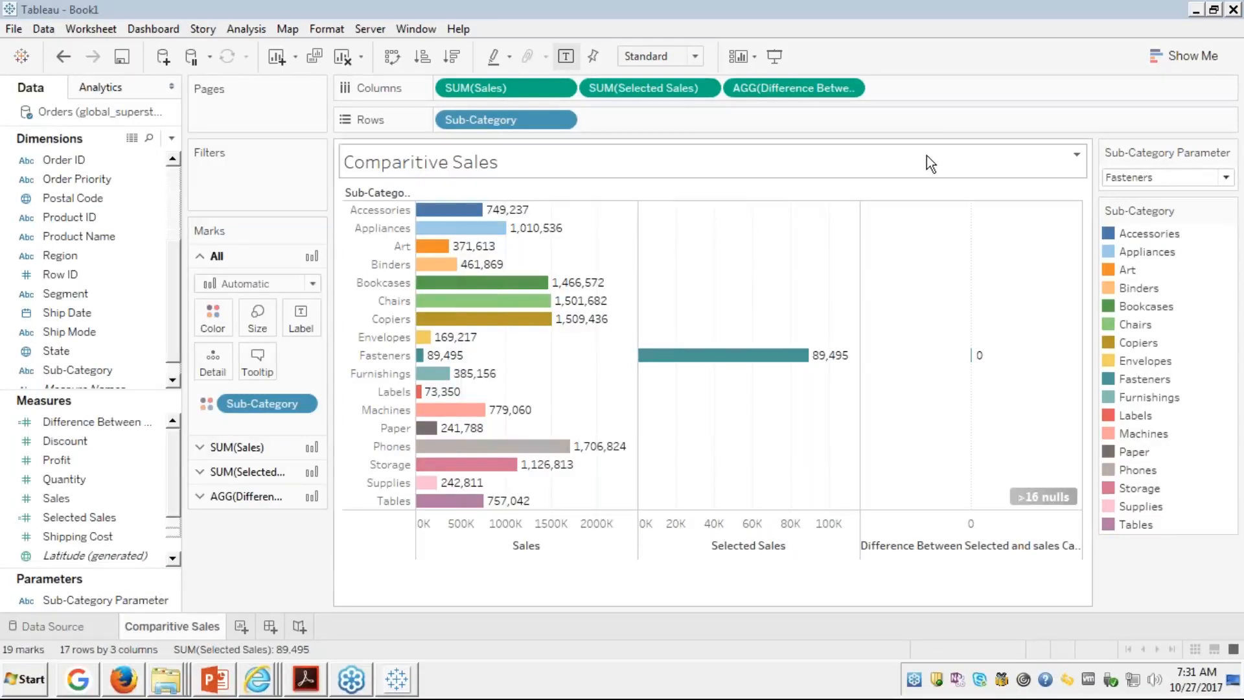
{"action": "left_click", "coordinate": [536, 421]}
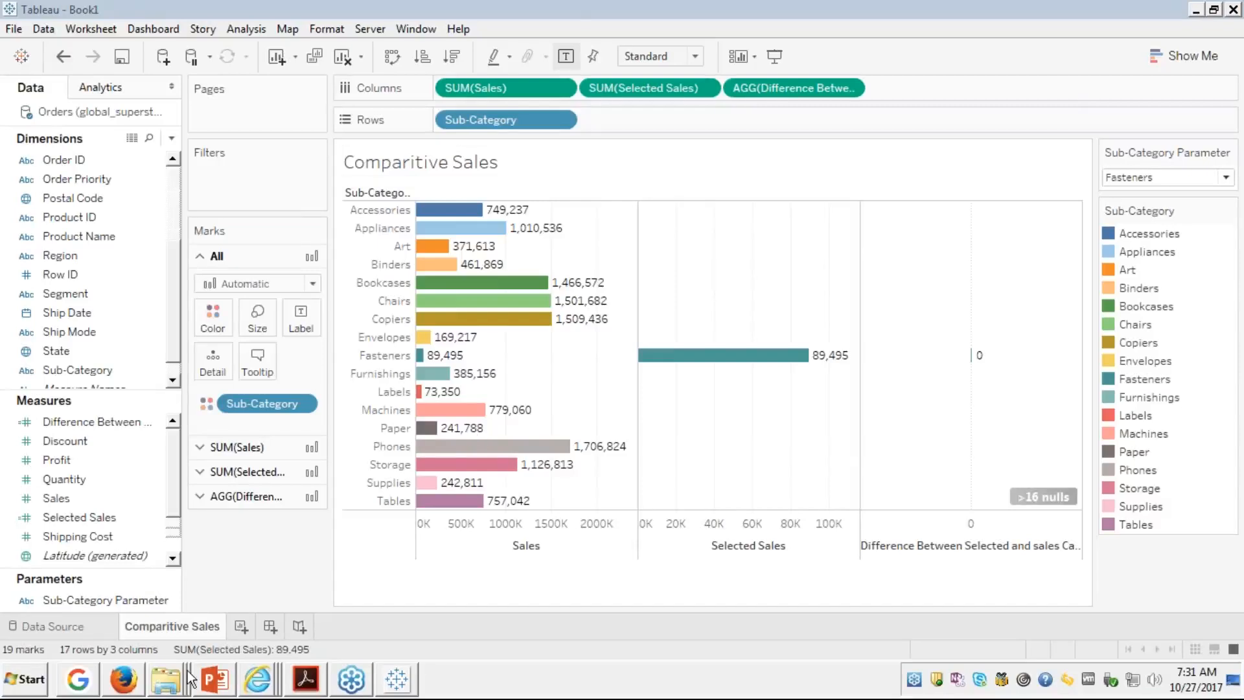
Step: Switch to Firefox to read the Solution III using LOD slide in the Module 8 presentation
{"action": "left_click", "coordinate": [142, 678]}
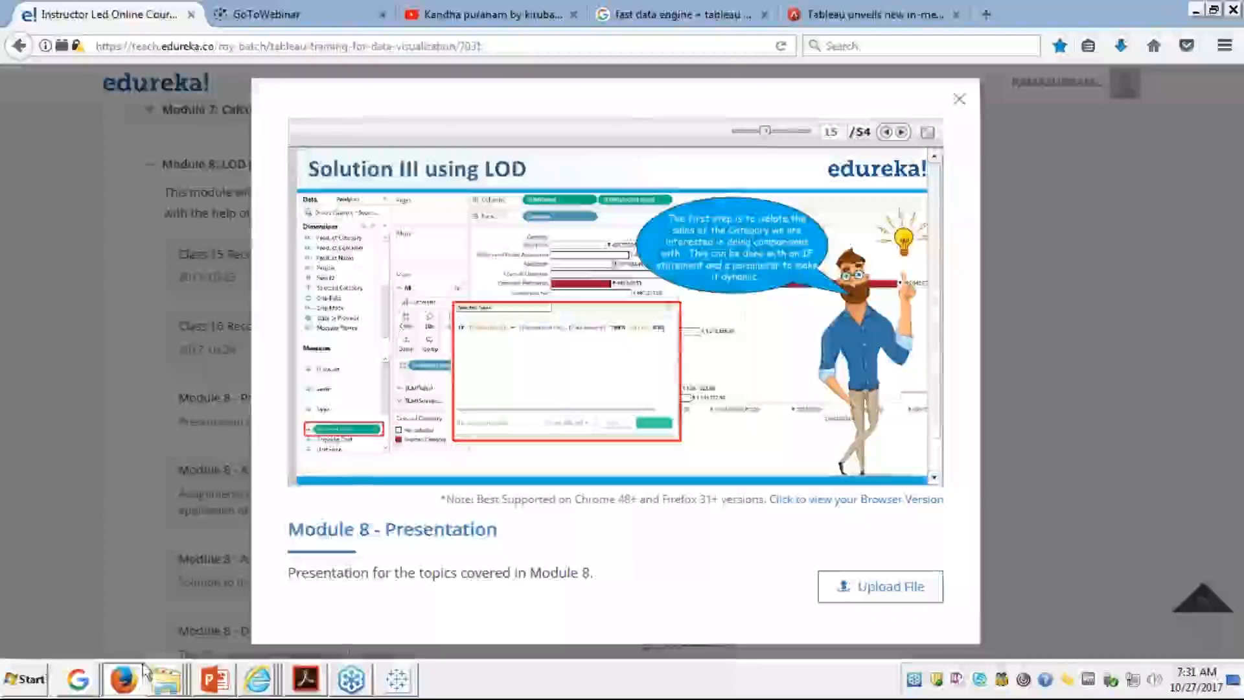
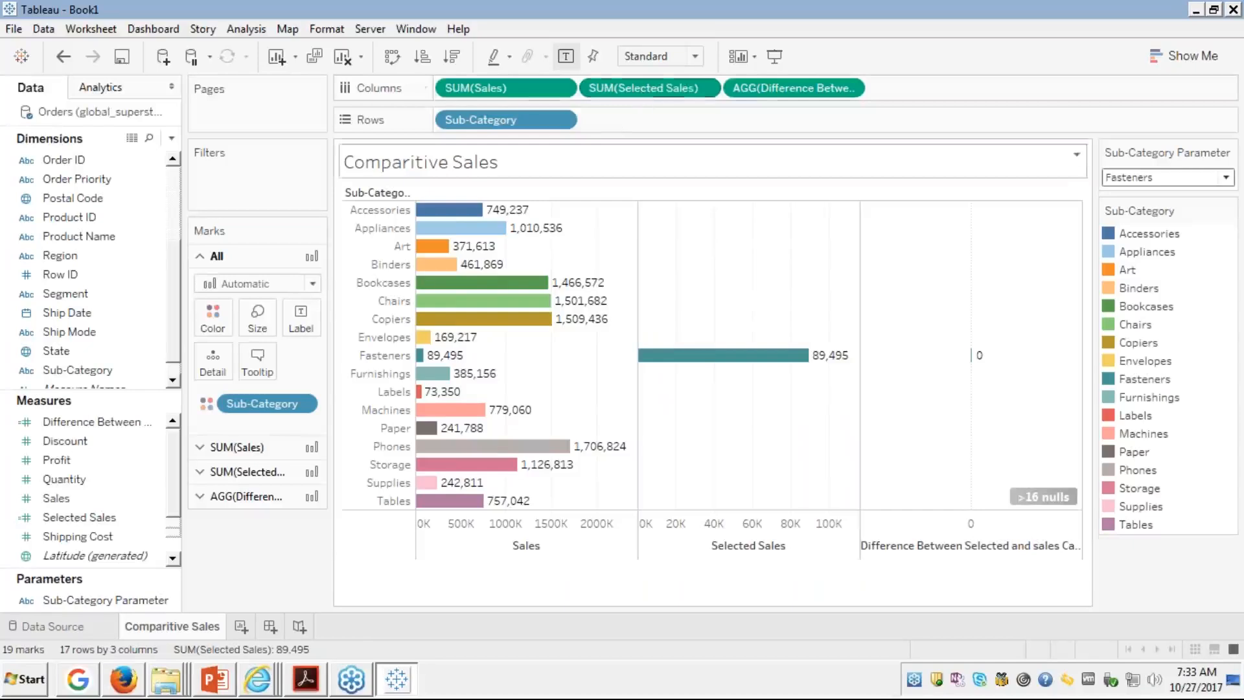
Step: Review the formula of the Selected Sales calculated field and close its editor
{"action": "right_click", "coordinate": [67, 519]}
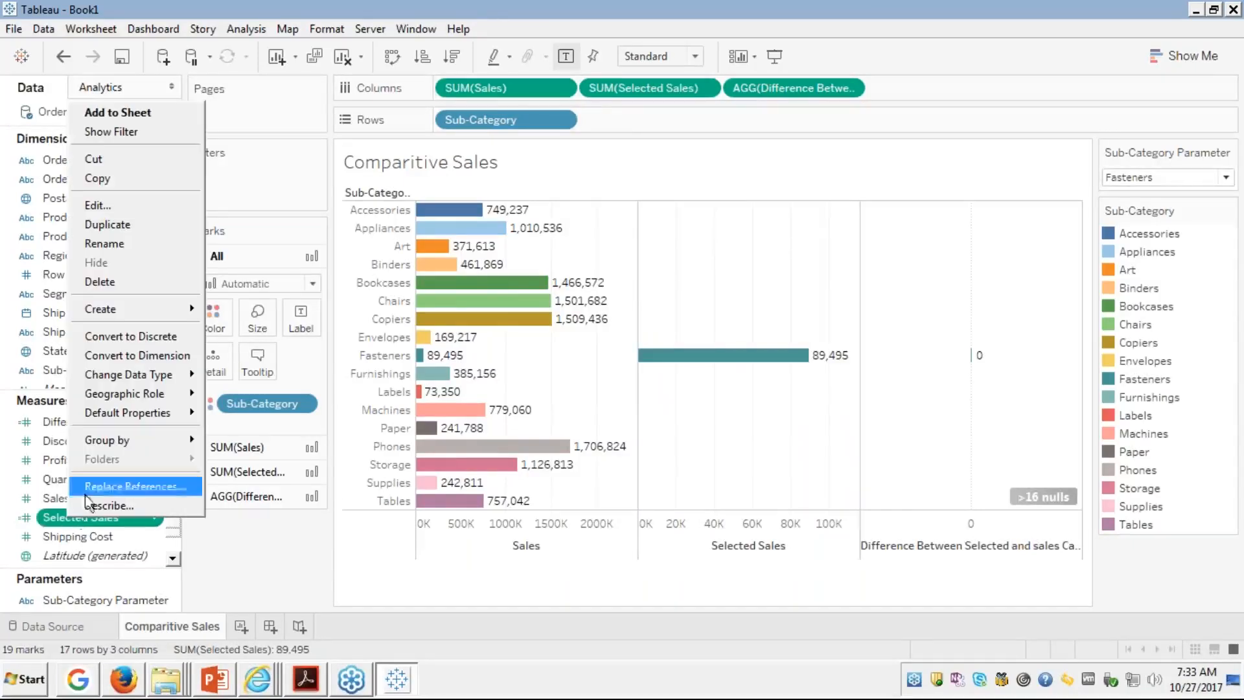
{"action": "left_click", "coordinate": [103, 204]}
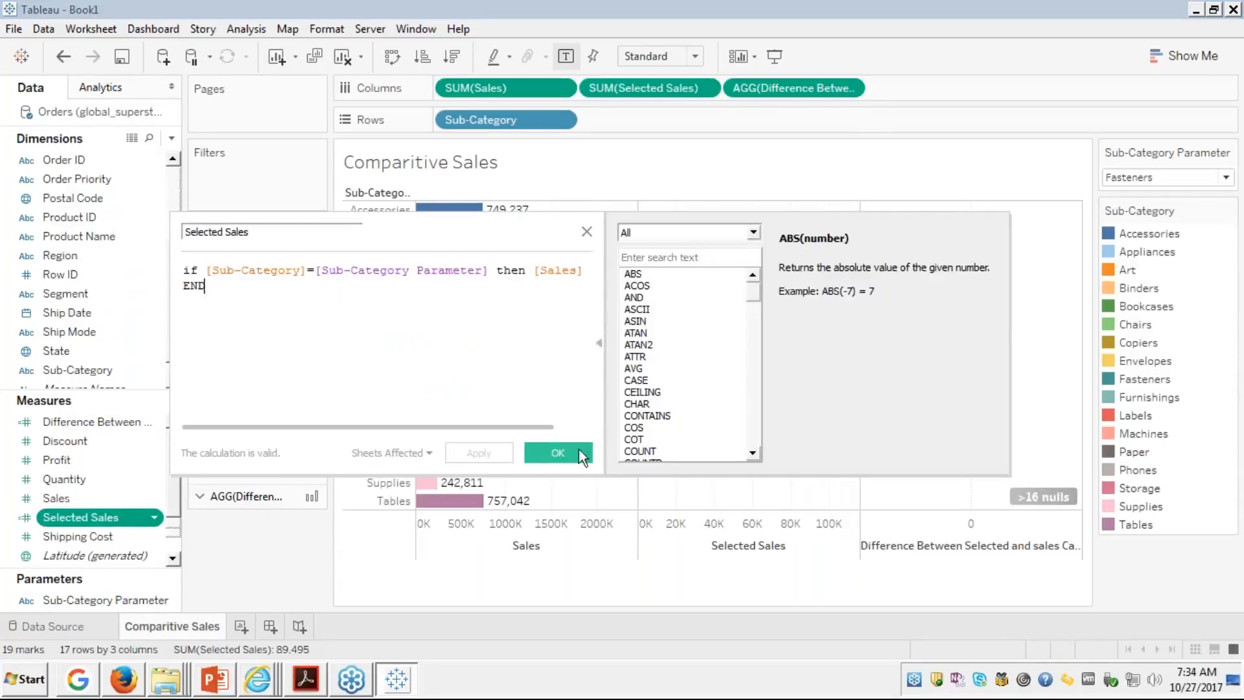
{"action": "left_click", "coordinate": [562, 449]}
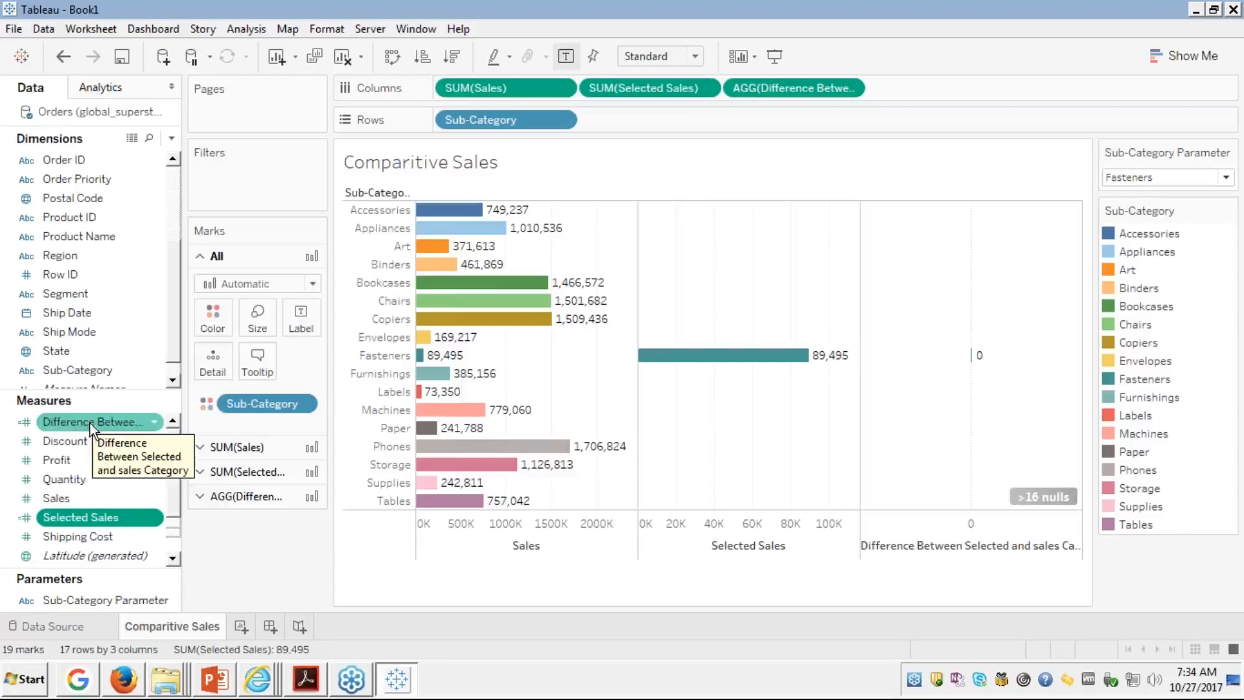
Step: Create a new calculated field based on the Sales measure
{"action": "left_click", "coordinate": [54, 500]}
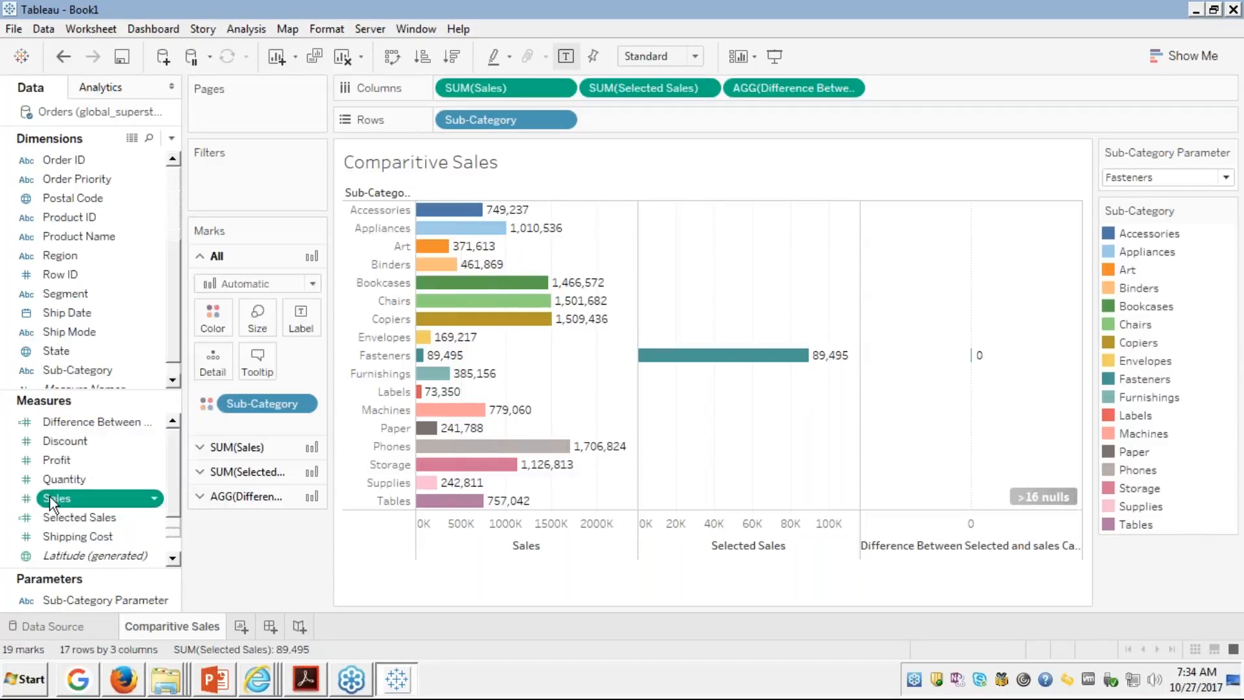
{"action": "right_click", "coordinate": [52, 500]}
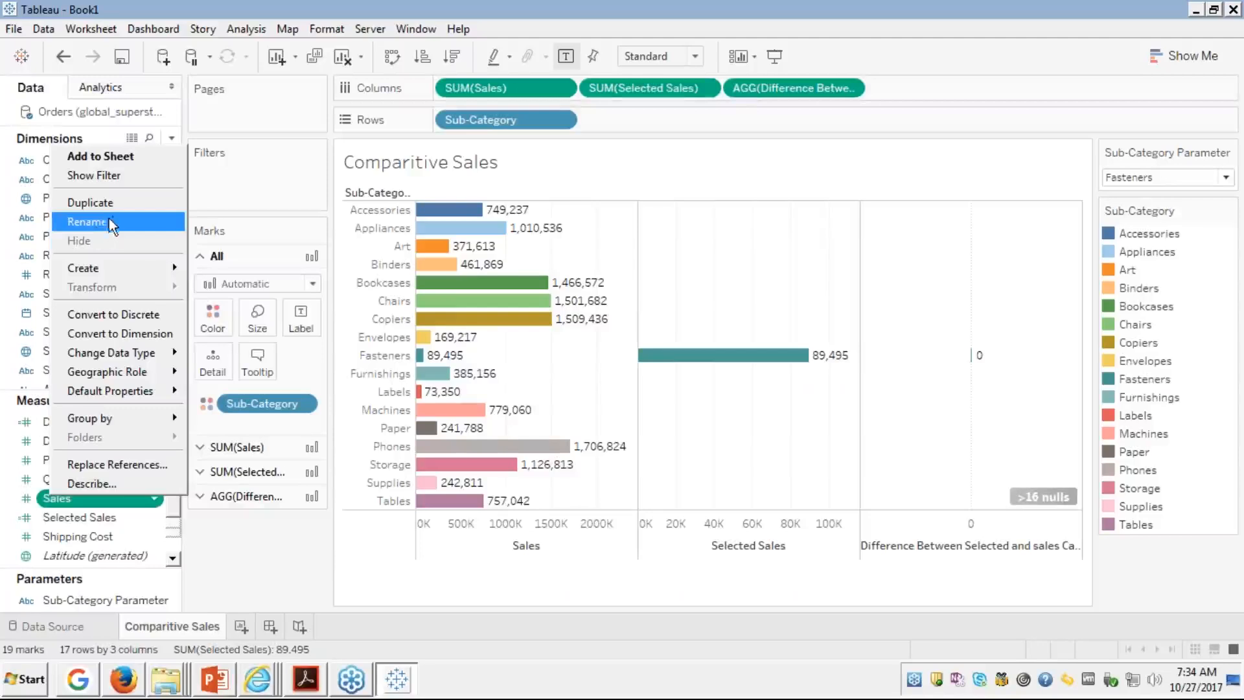
{"action": "mouse_move", "coordinate": [109, 267]}
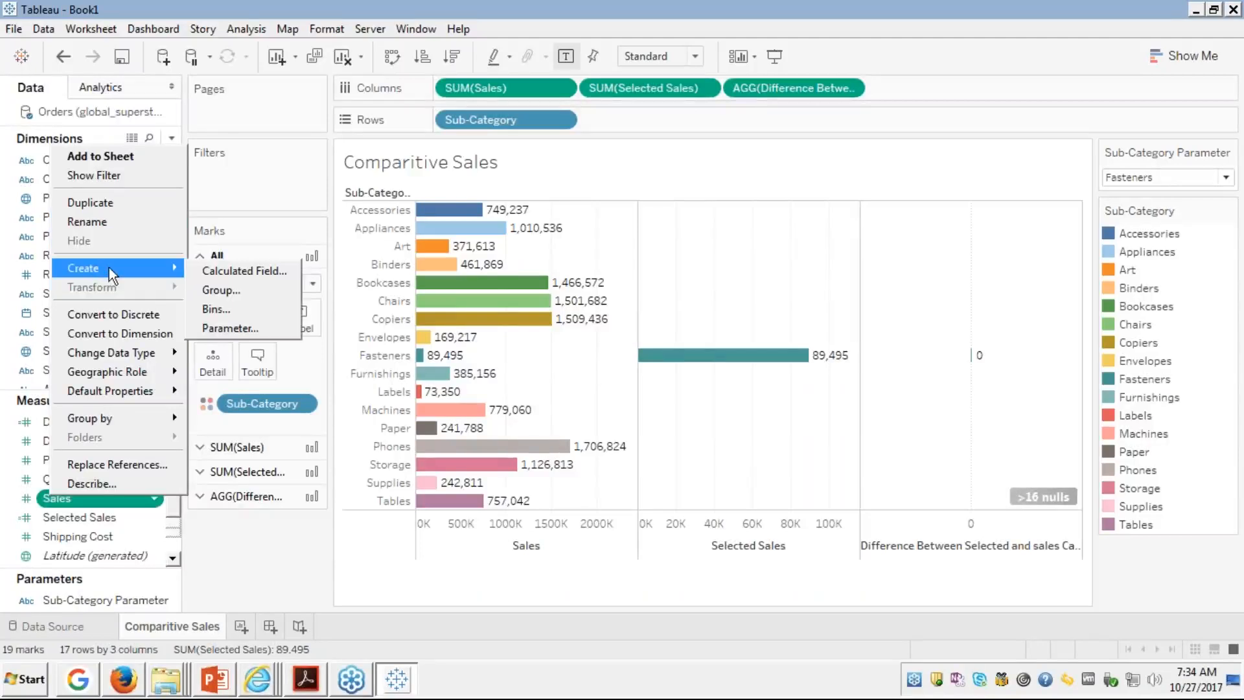
{"action": "left_click", "coordinate": [230, 271]}
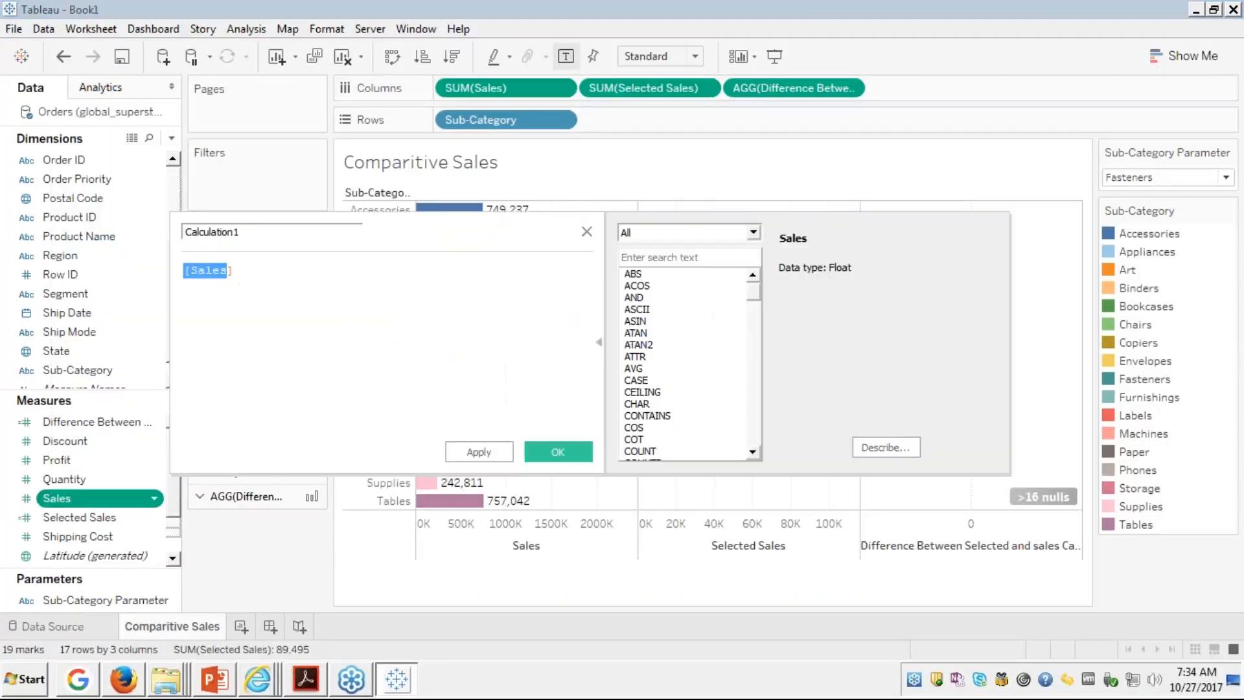
Step: Extend the formula to the level-of-detail expression { EXCLUDE [Sub-Category]:sum([Sales])}
{"action": "left_click", "coordinate": [184, 271]}
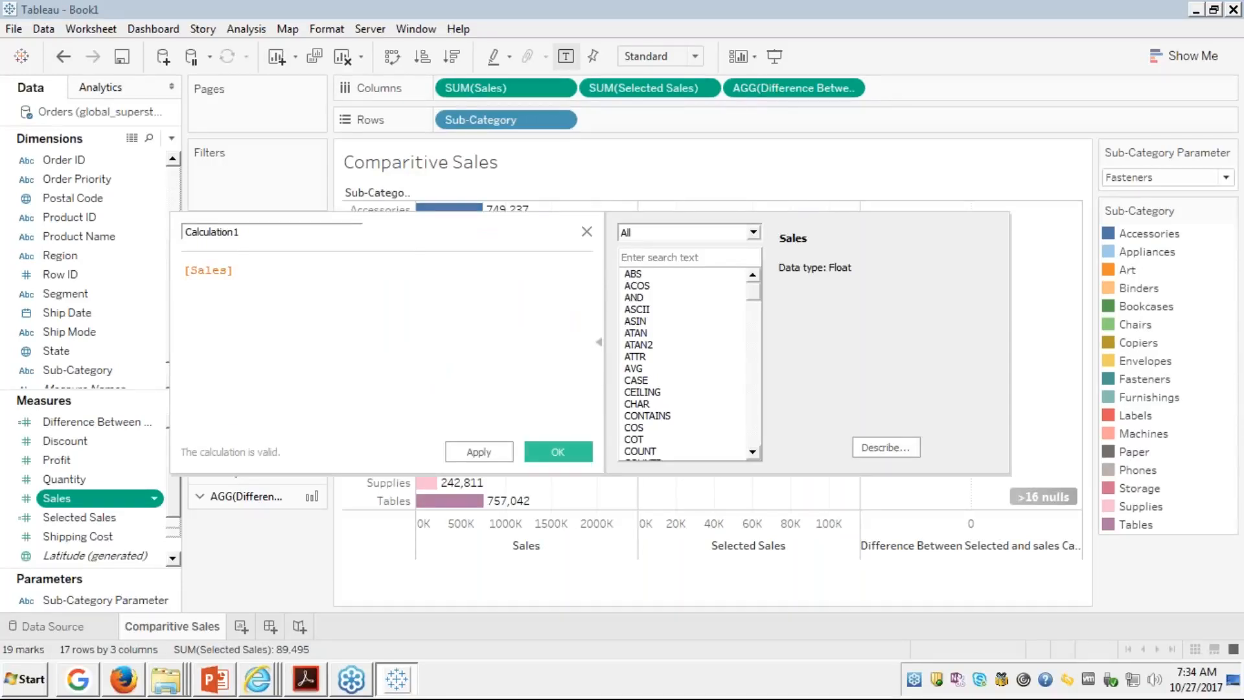
{"action": "type", "text": "{ EXCLUDE"}
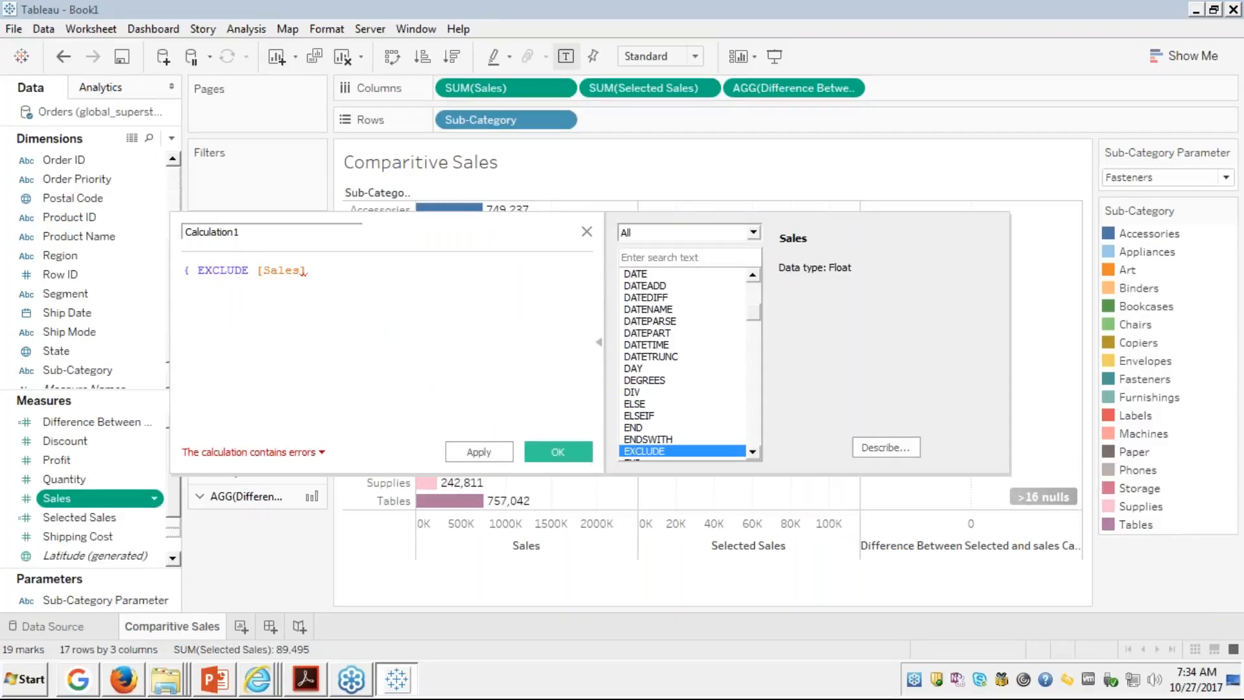
{"action": "type", "text": "c"}
{"action": "key", "text": "BackSpace"}
{"action": "type", "text": "sub"}
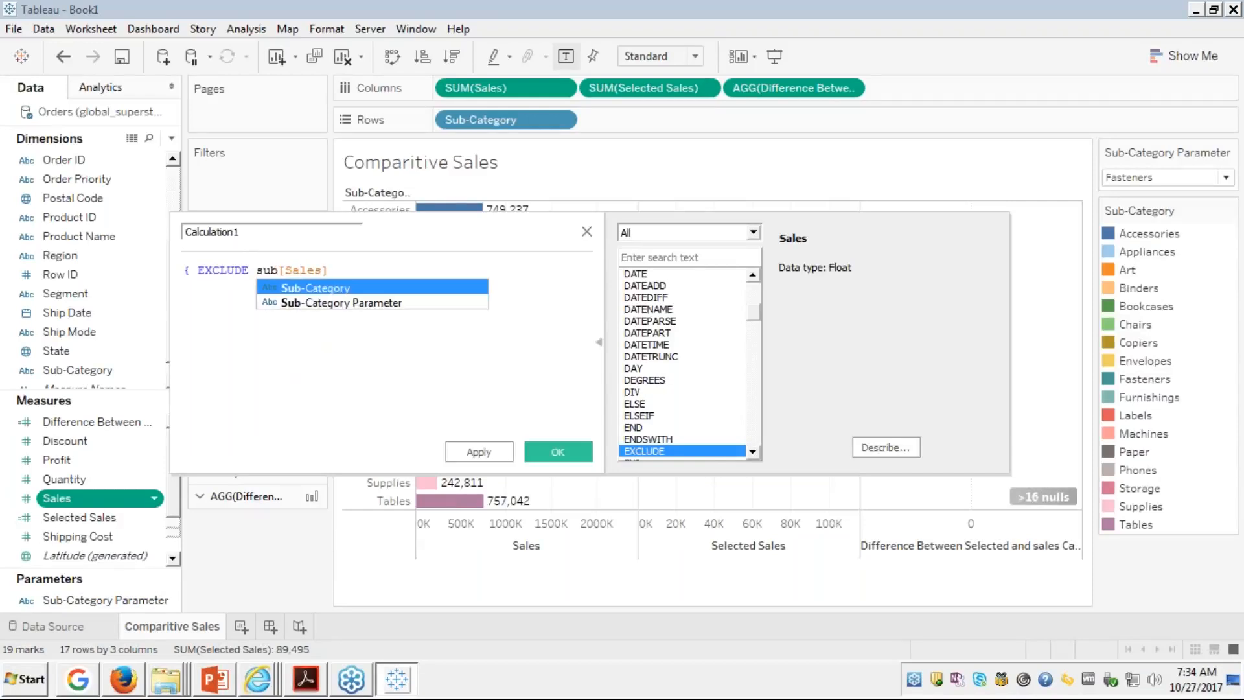
{"action": "key", "text": "Return"}
{"action": "type", "text": ":sum("}
{"action": "left_click", "coordinate": [454, 267]}
{"action": "type", "text": ") "}
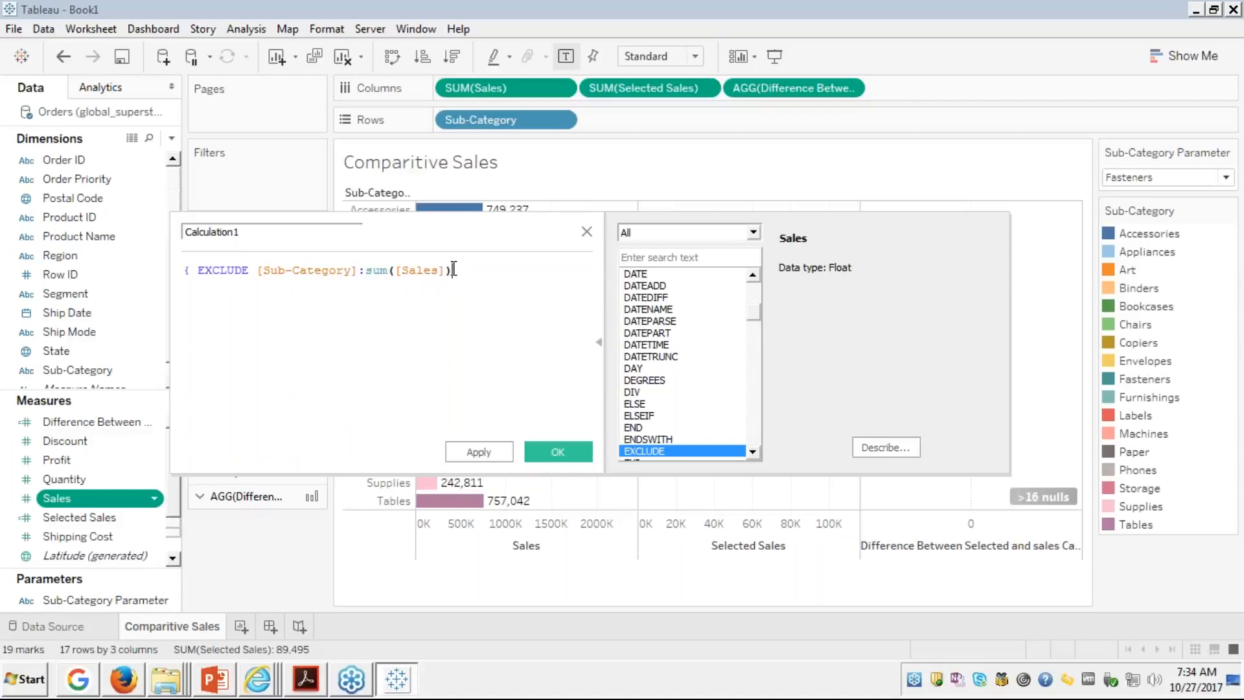
{"action": "type", "text": "}"}
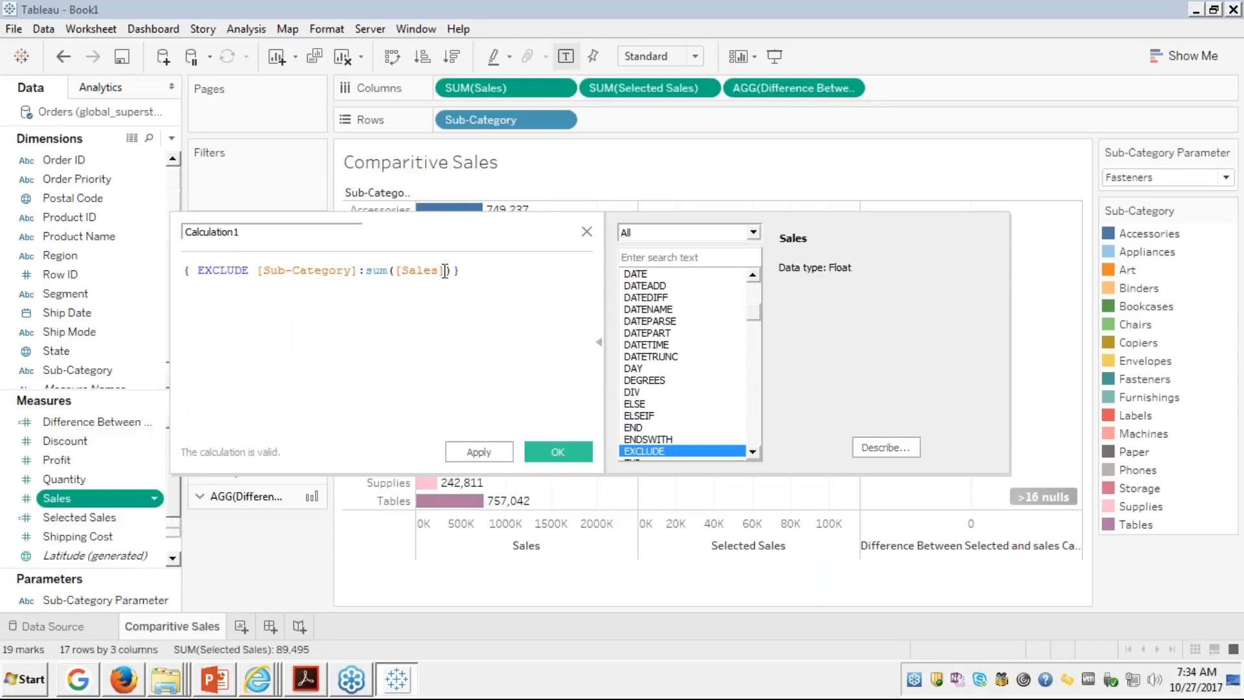
Step: Name the new calculation exclude Category and save it
{"action": "double_click", "coordinate": [262, 228]}
{"action": "type", "text": "exclud3"}
{"action": "key", "text": "BackSpace"}
{"action": "type", "text": "e Category"}
{"action": "left_click", "coordinate": [564, 453]}
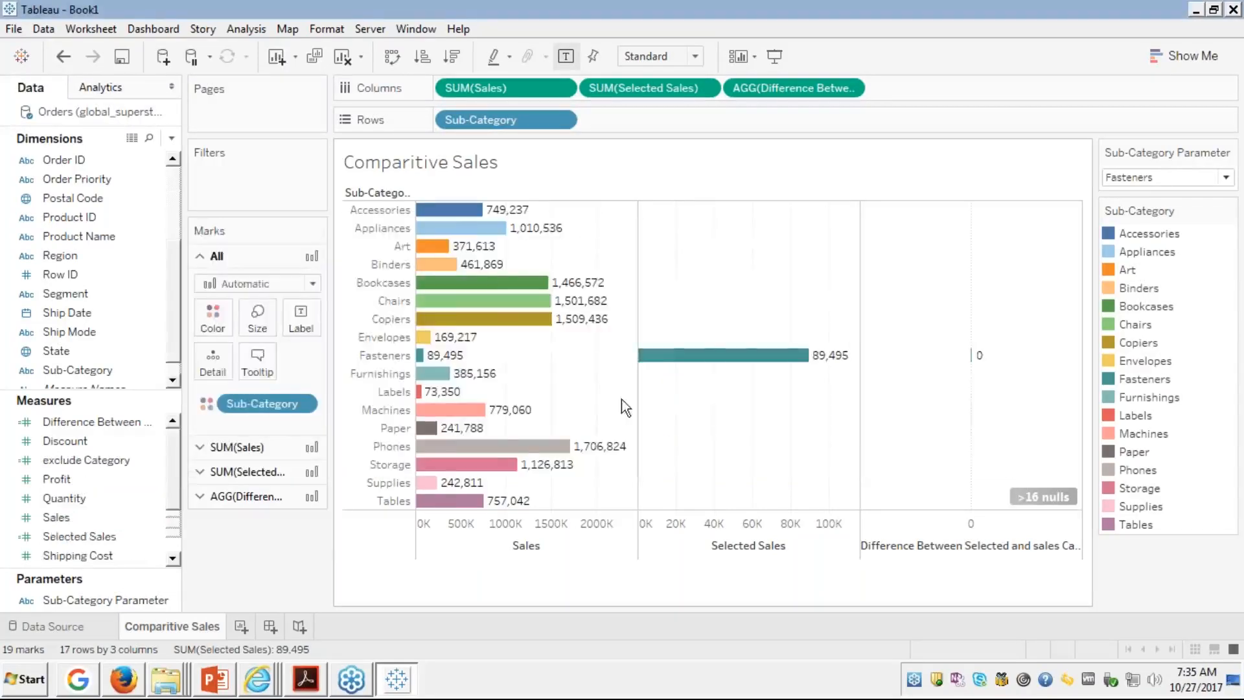
Step: Add the exclude Category measure to Columns as a fourth chart
{"action": "left_click", "coordinate": [109, 465]}
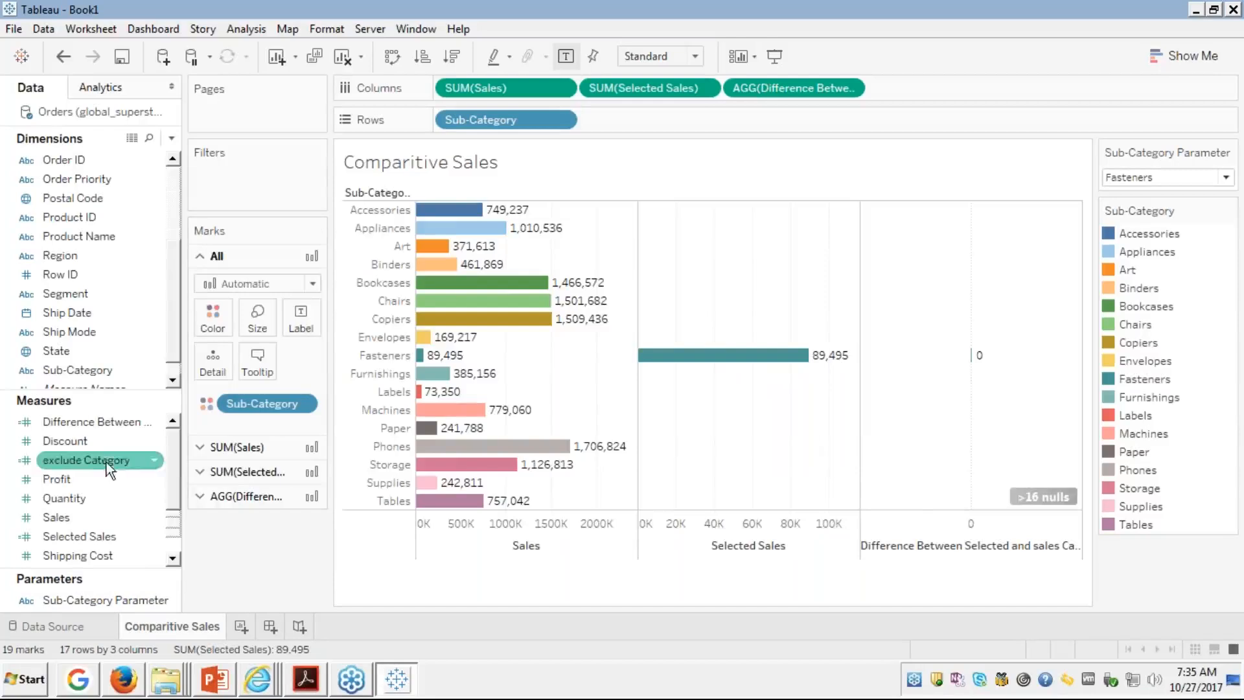
{"action": "double_click", "coordinate": [91, 457]}
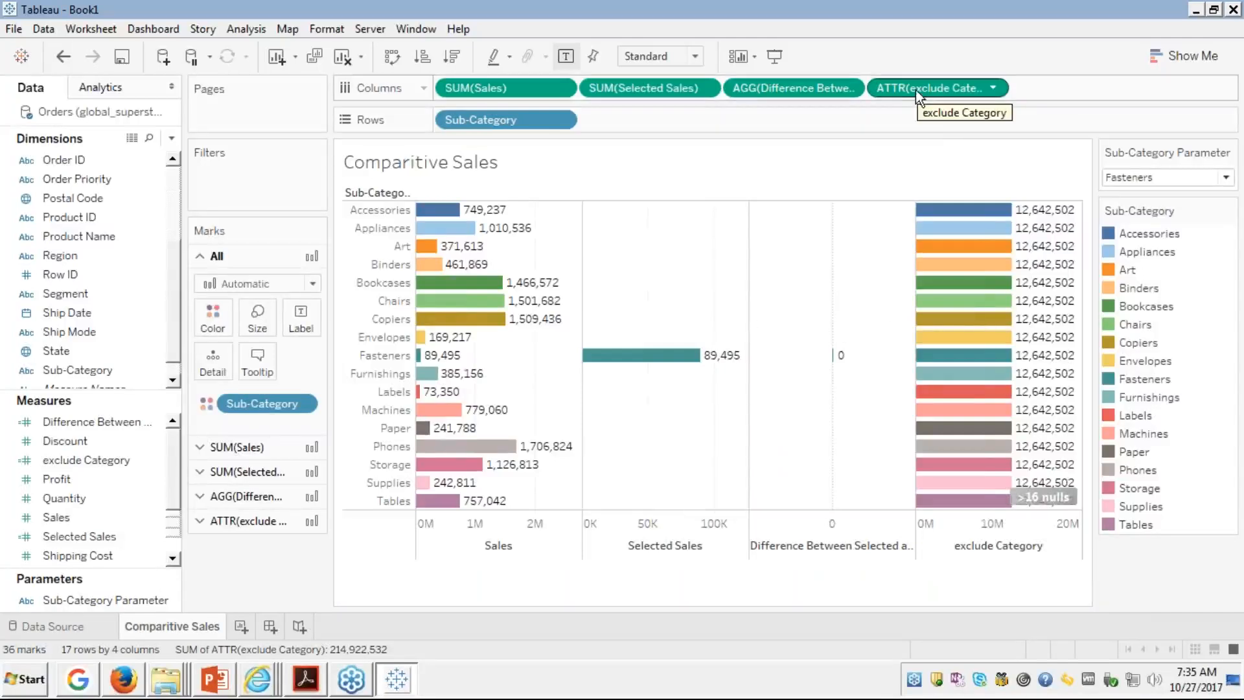
{"action": "left_click_drag", "start_coordinate": [915, 89], "coordinate": [941, 94]}
Step: Remove the Difference Between Selected and sales Category and Selected Sales measures from Columns
{"action": "left_click_drag", "start_coordinate": [808, 88], "coordinate": [441, 212]}
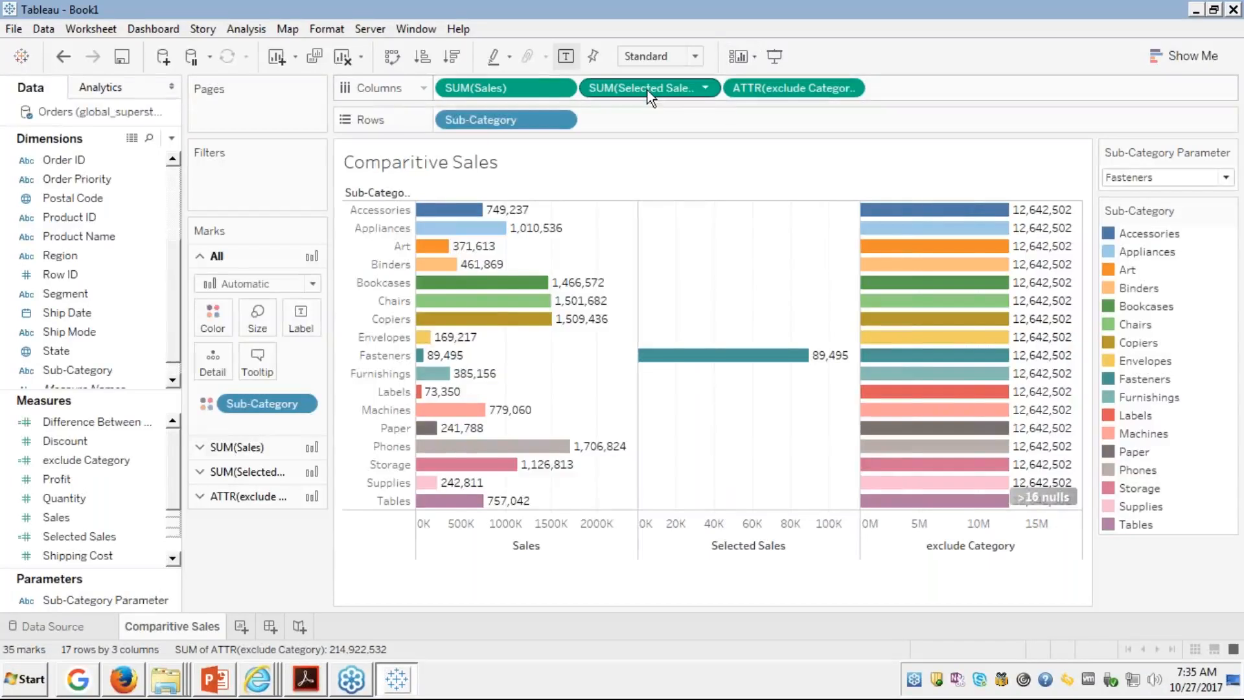
{"action": "left_click_drag", "start_coordinate": [648, 91], "coordinate": [74, 410]}
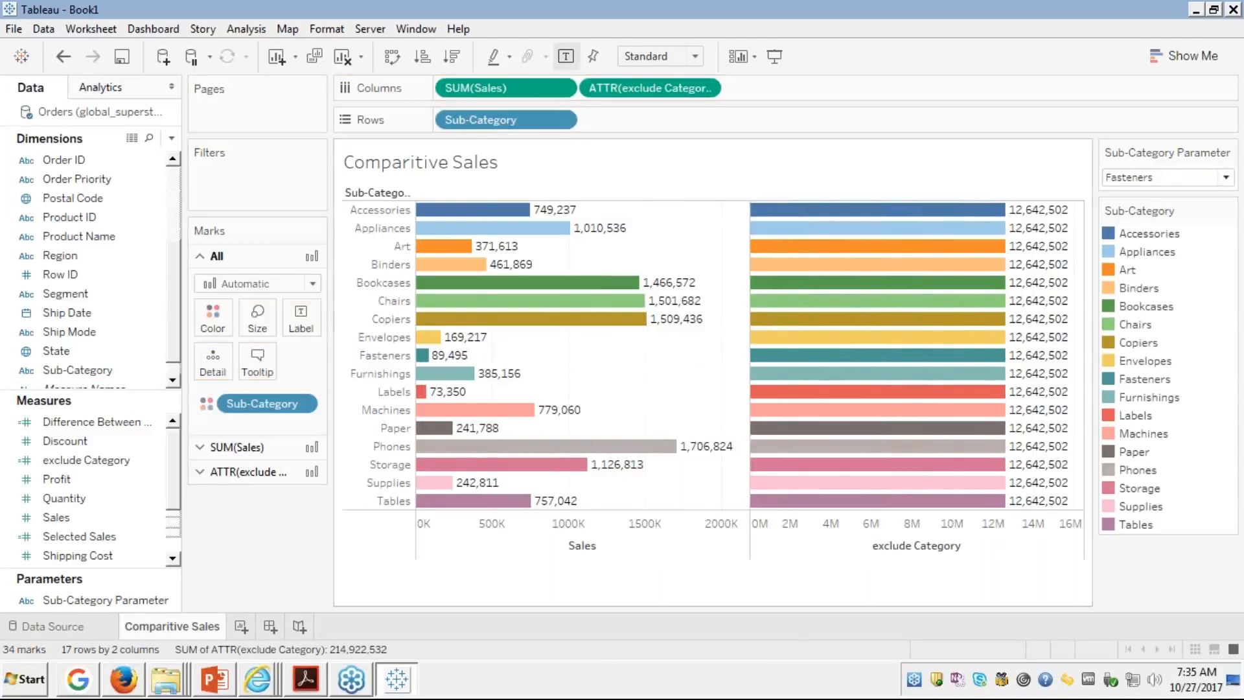
{"action": "mouse_move", "coordinate": [931, 220]}
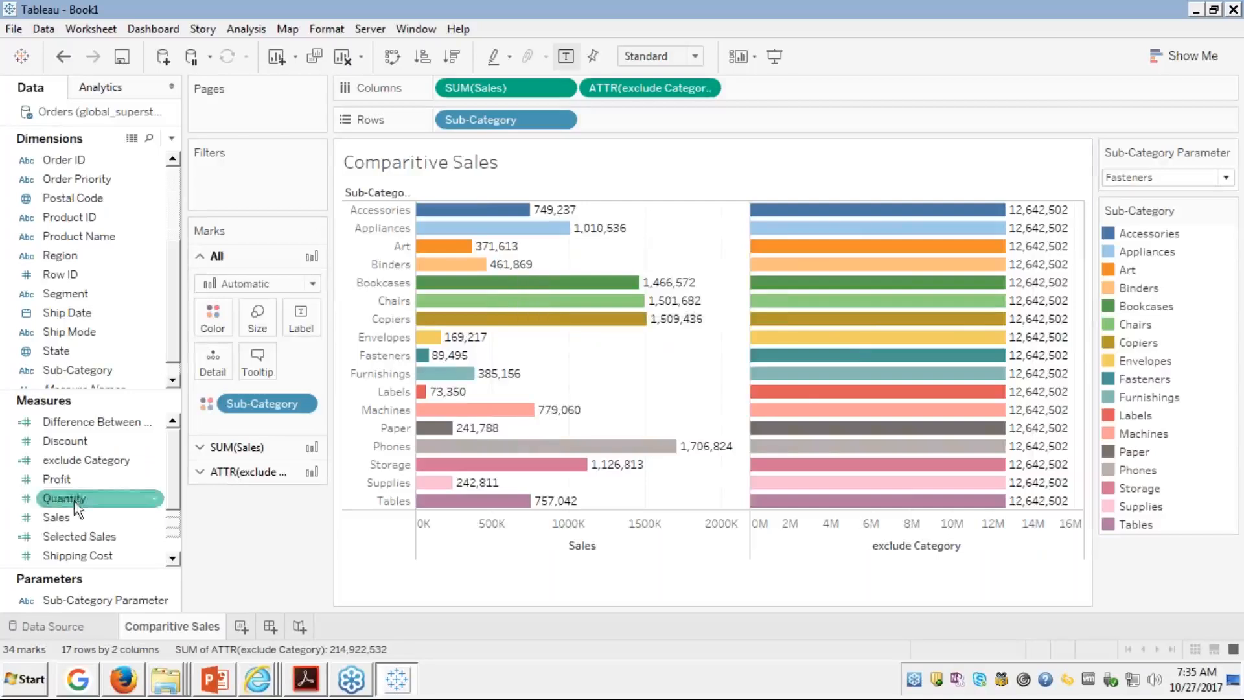
Step: Add Selected Sales to Columns after exclude Category and compare the bars of the three charts
{"action": "double_click", "coordinate": [60, 536]}
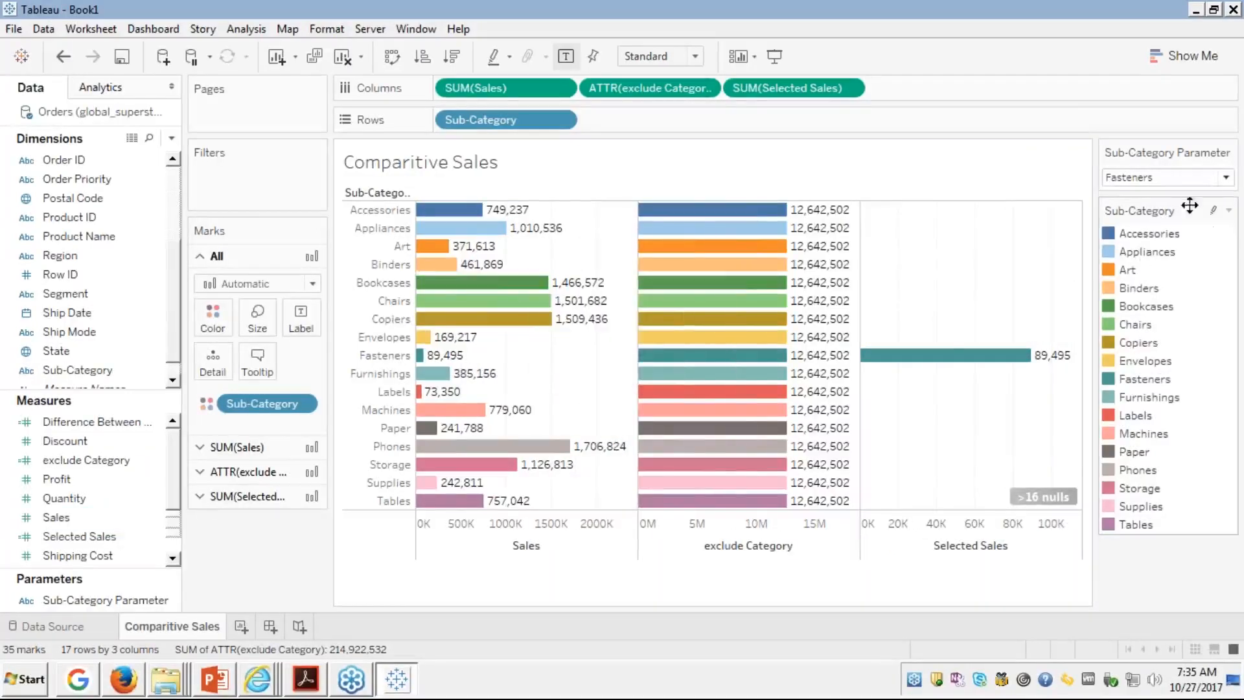
{"action": "mouse_move", "coordinate": [884, 364]}
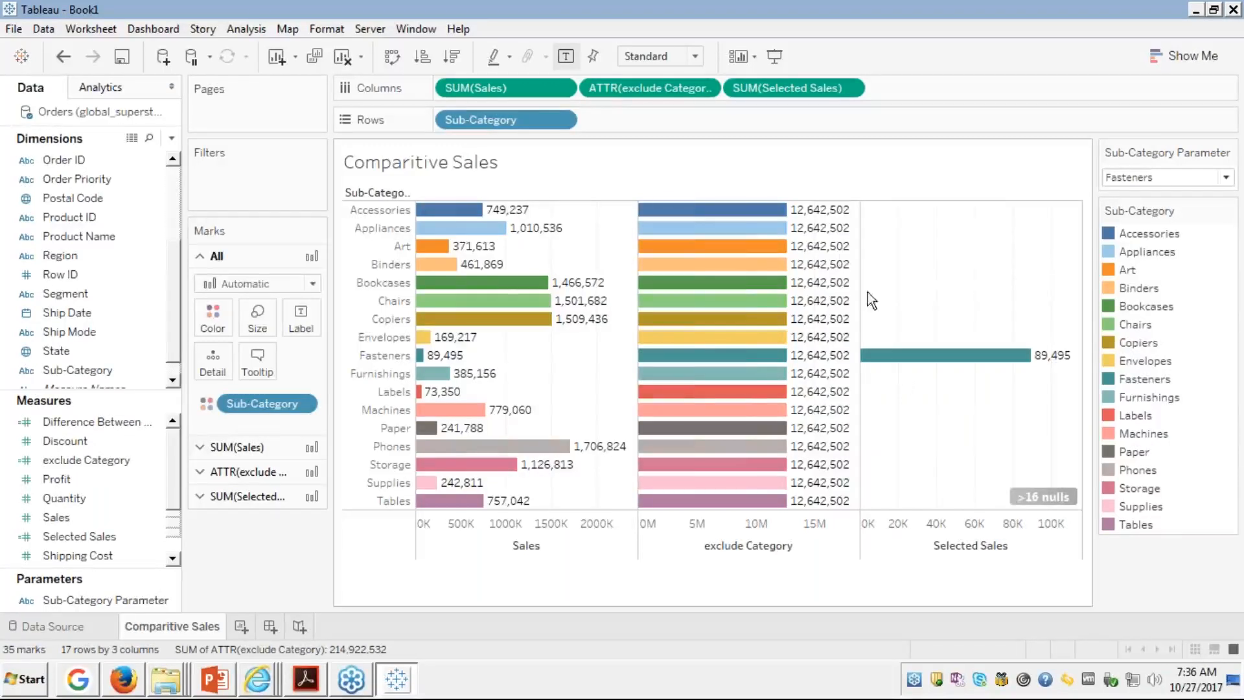
{"action": "mouse_move", "coordinate": [814, 219]}
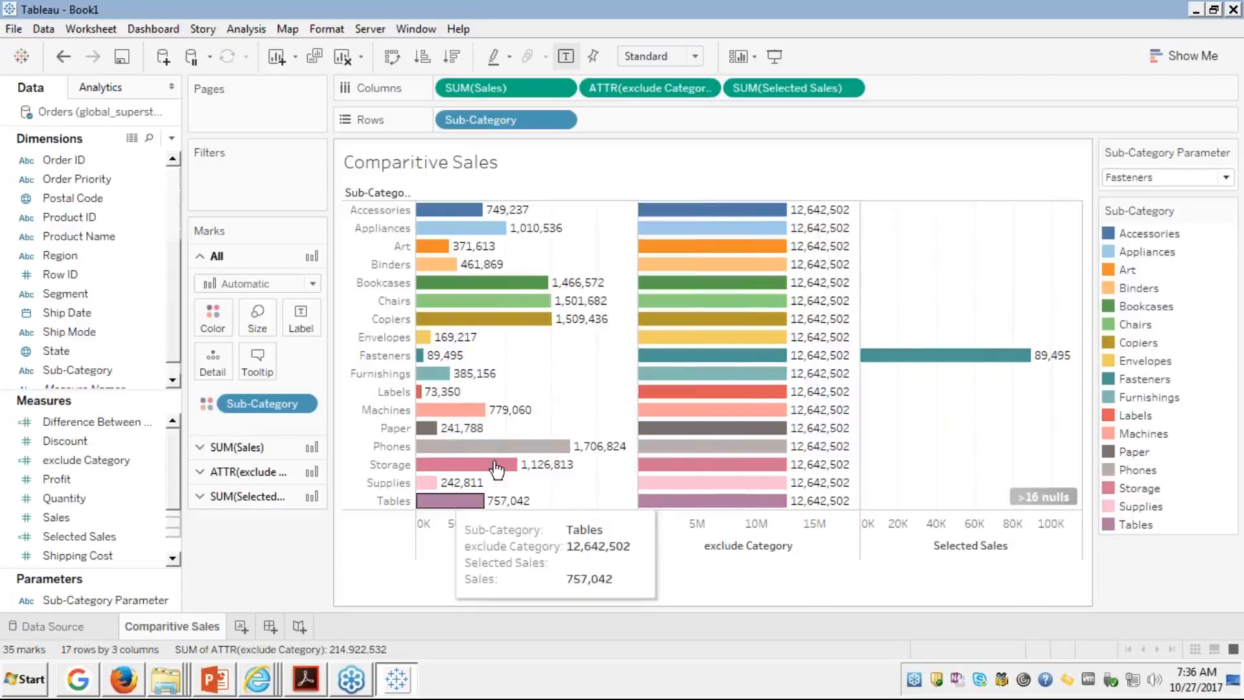
{"action": "mouse_move", "coordinate": [745, 376]}
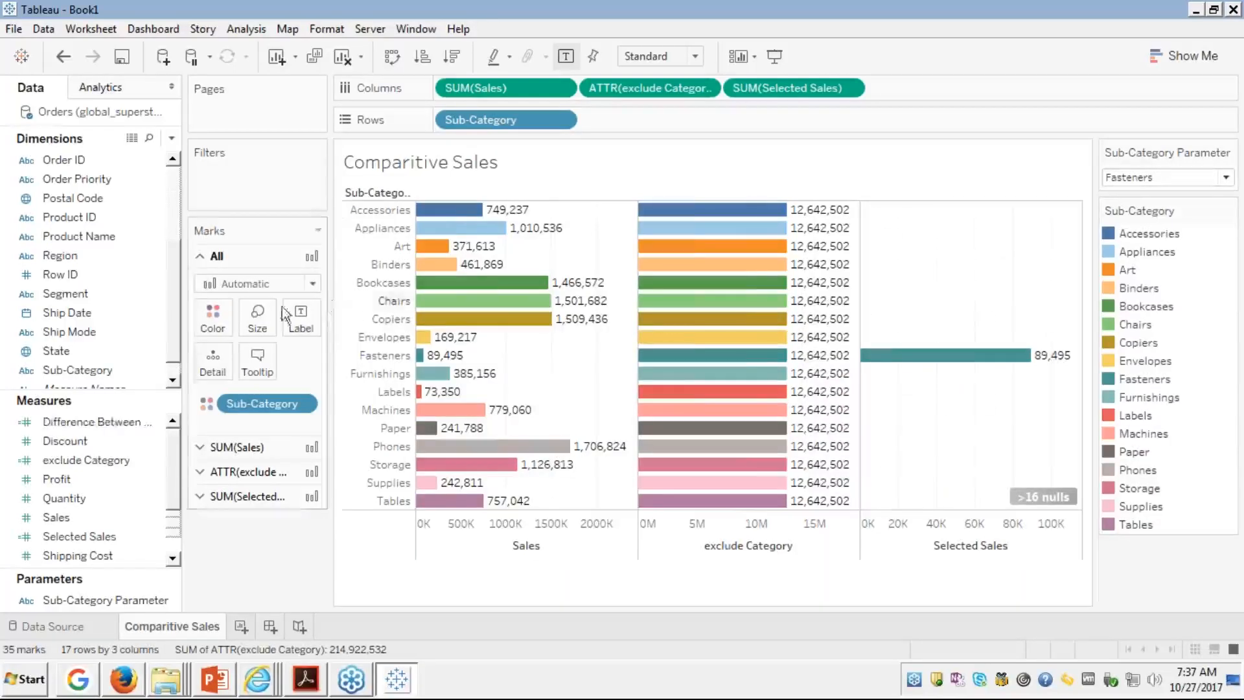
Step: Open the Difference Between Selected and sales Category calculation for editing and delete the SUM([Sales]) term and minus sign from its formula
{"action": "left_click", "coordinate": [87, 423]}
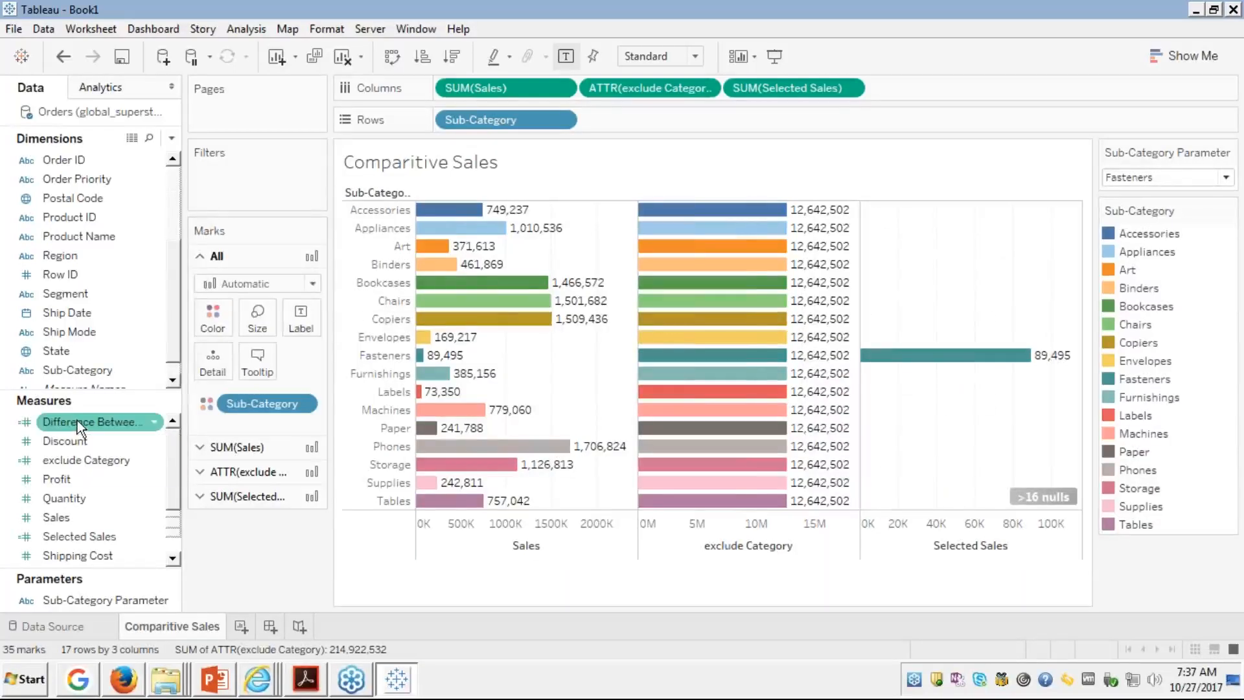
{"action": "right_click", "coordinate": [77, 420]}
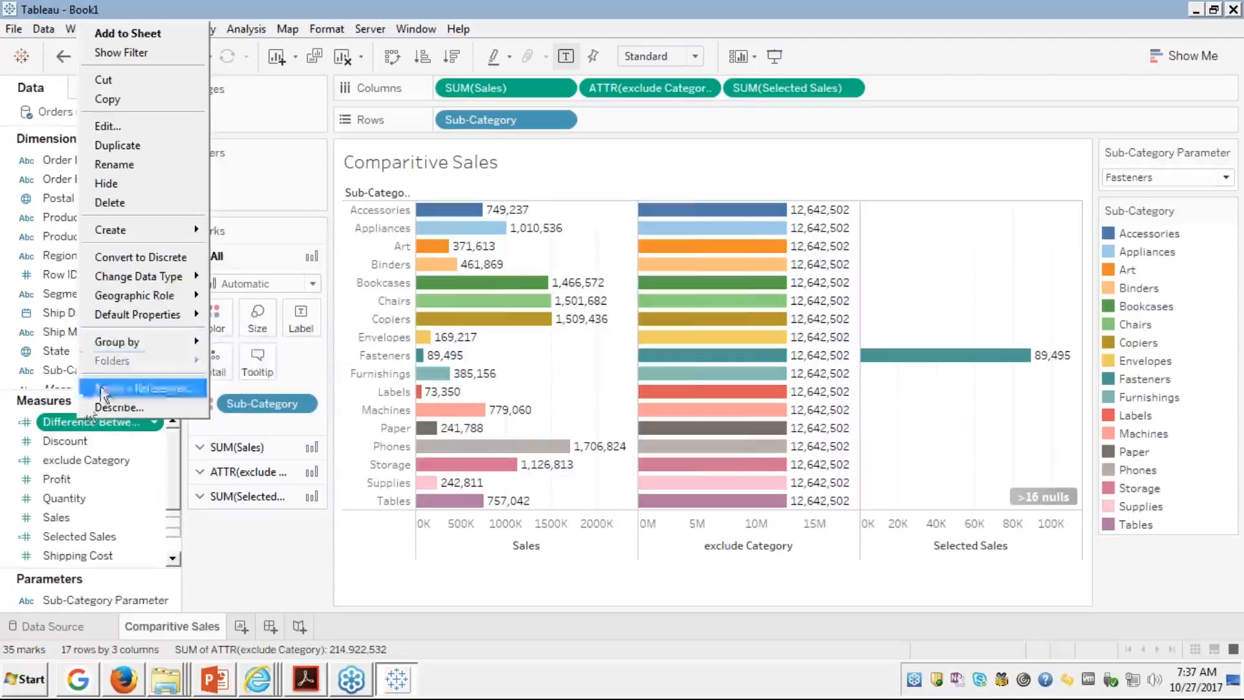
{"action": "left_click", "coordinate": [118, 127]}
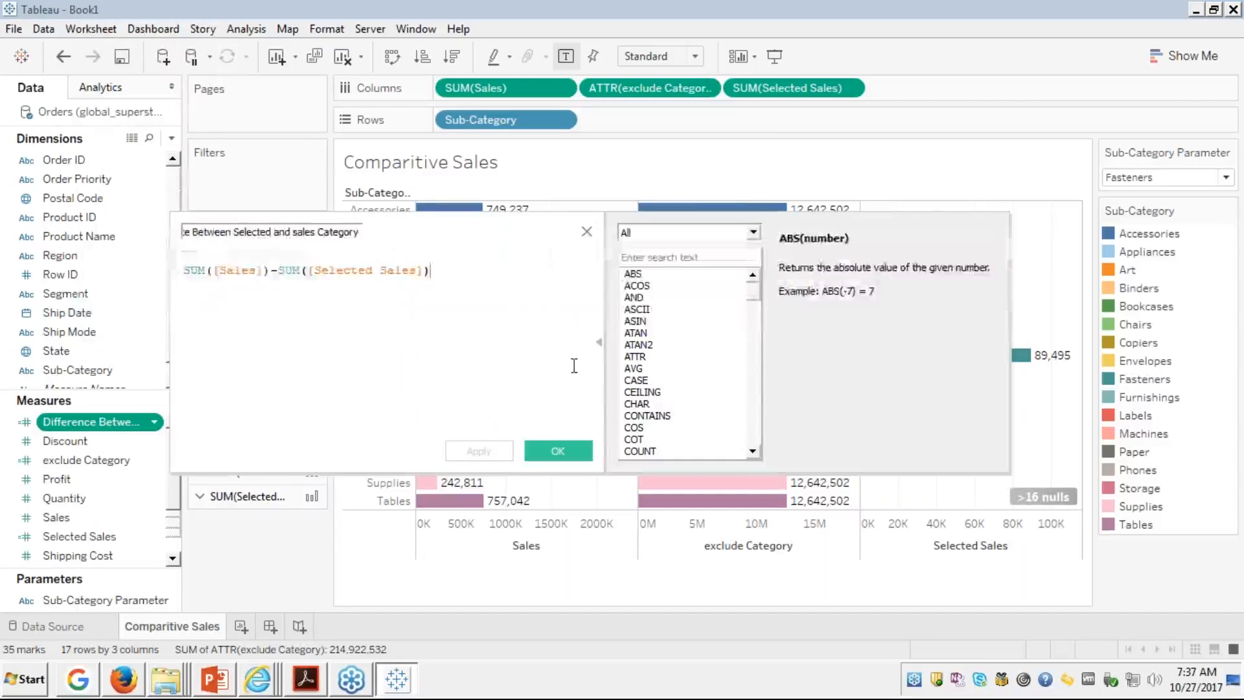
{"action": "double_click", "coordinate": [228, 271]}
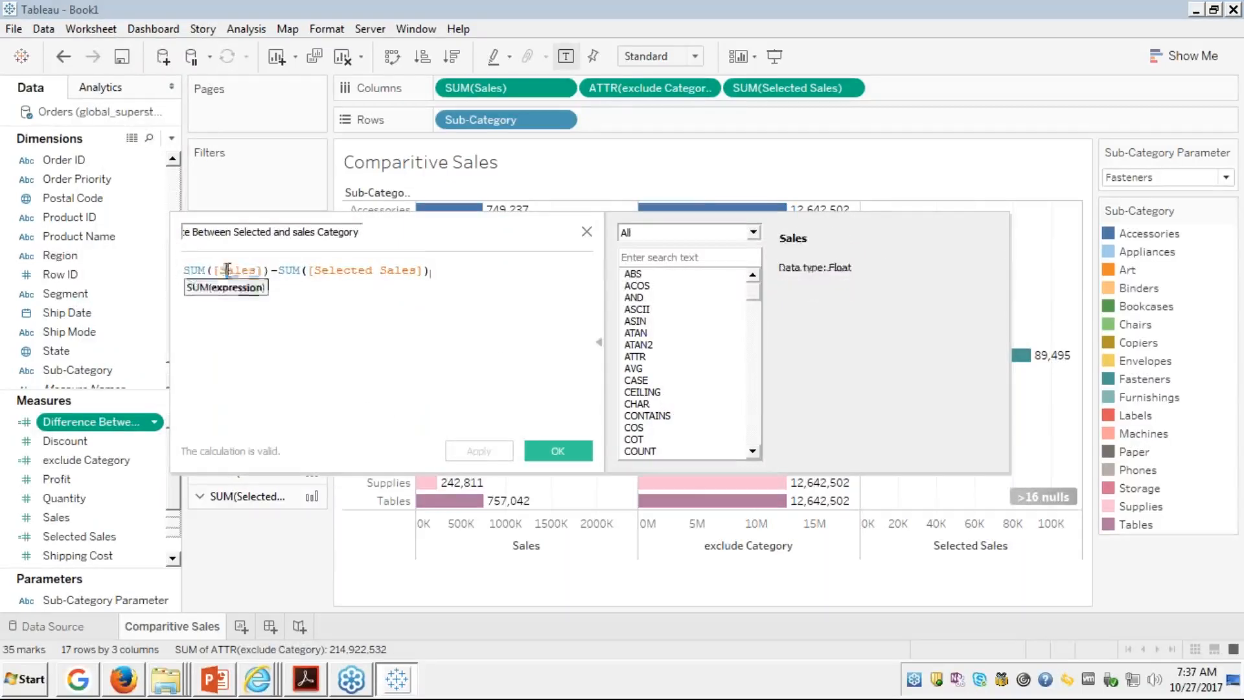
{"action": "key", "text": "Delete"}
{"action": "key", "text": "Delete"}
{"action": "key", "text": "Delete"}
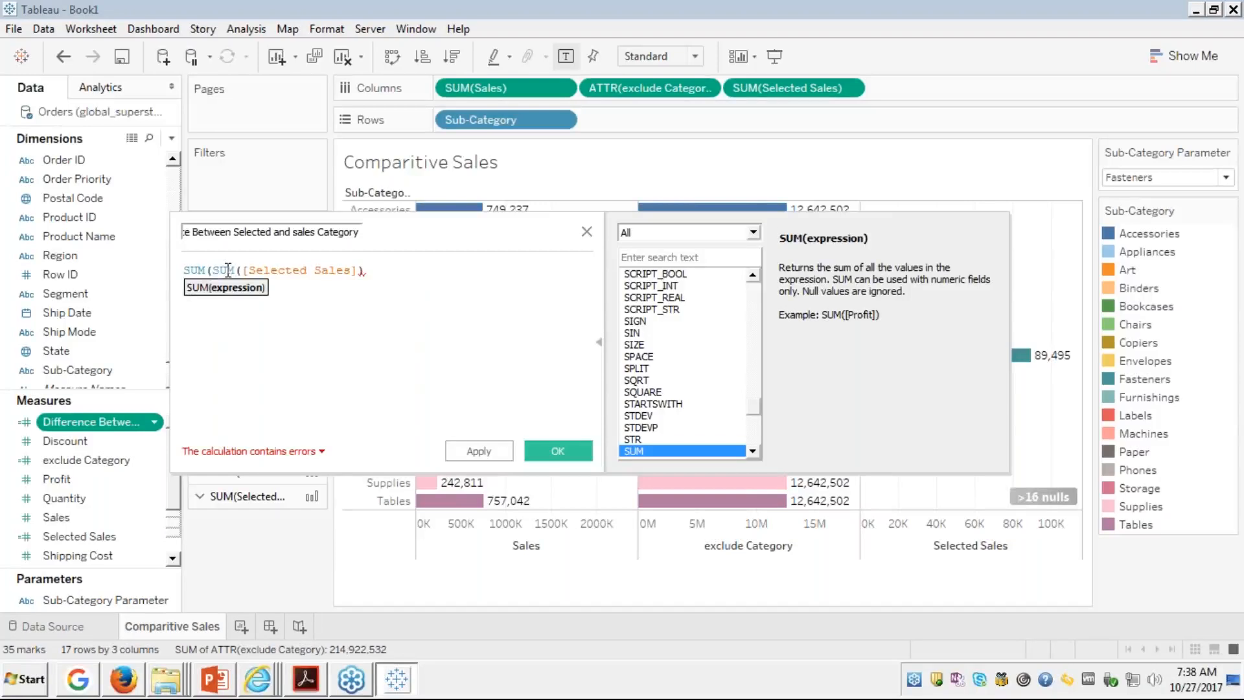
{"action": "key", "text": "BackSpace"}
{"action": "key", "text": "BackSpace"}
{"action": "key", "text": "BackSpace"}
{"action": "key", "text": "BackSpace"}
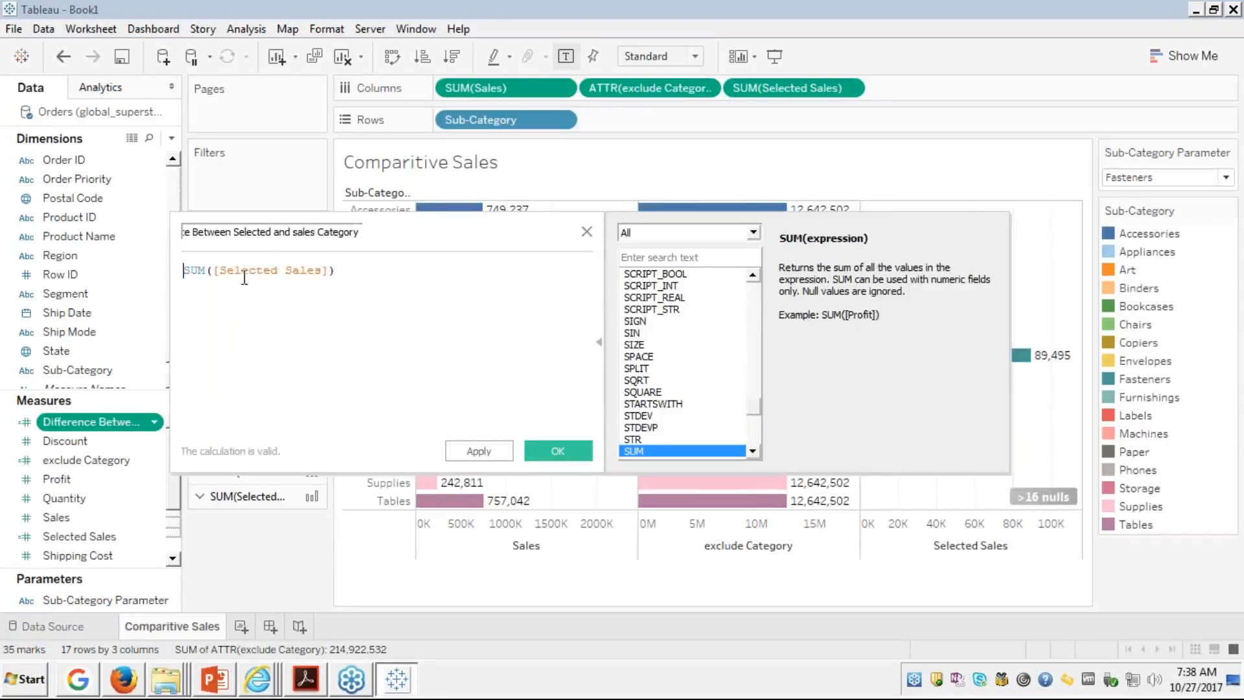
Step: Complete the difference formula as SUM([Selected Sales]) - SUM([exclude Category]) and save the calculation
{"action": "left_click", "coordinate": [350, 271]}
{"action": "type", "text": "- sum"}
{"action": "key", "text": "Return"}
{"action": "type", "text": "ex"}
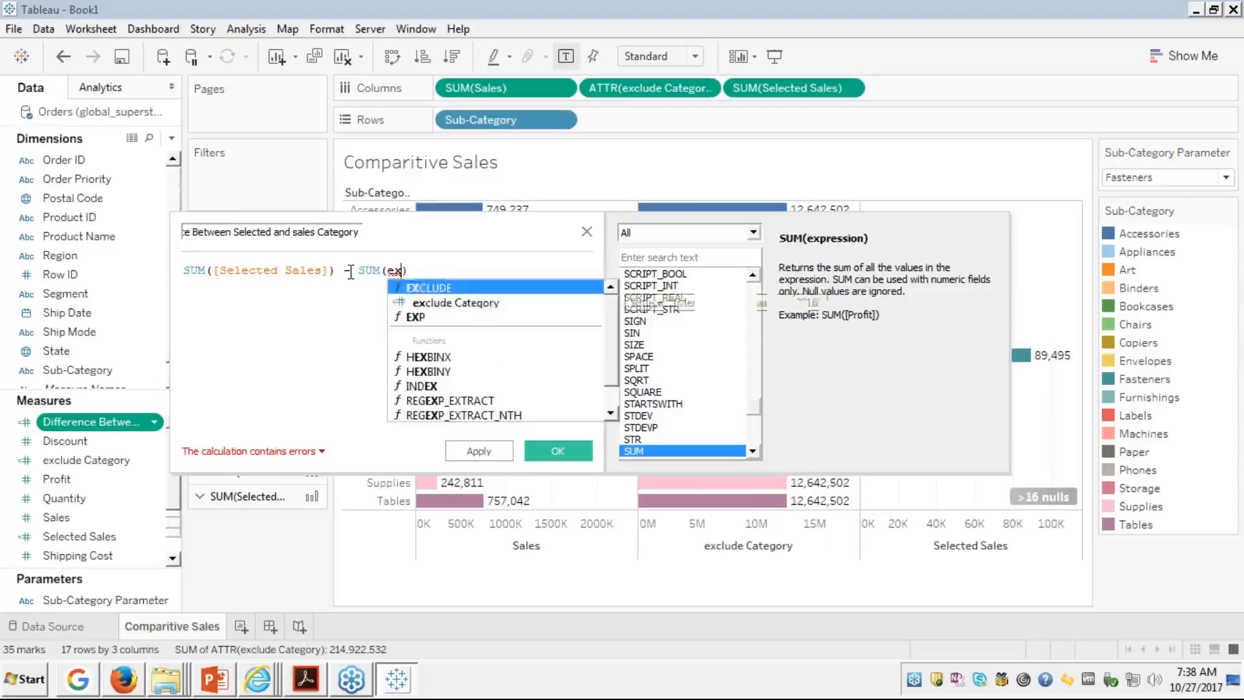
{"action": "key", "text": "Down"}
{"action": "key", "text": "Return"}
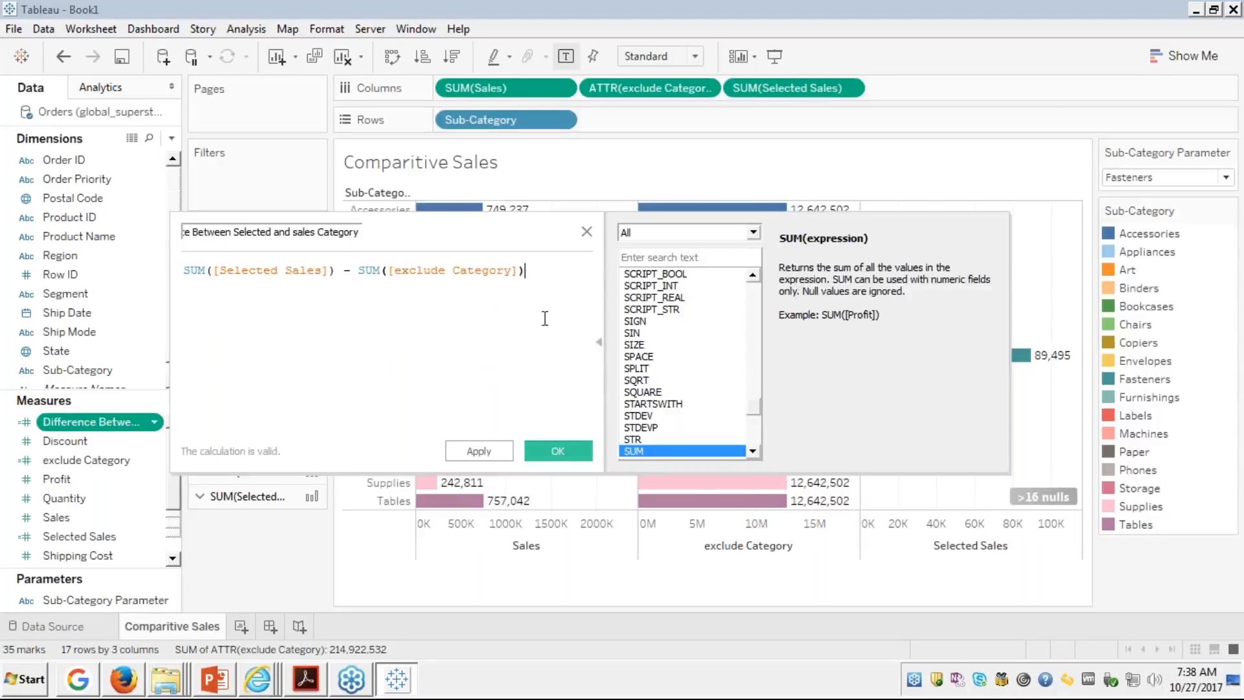
{"action": "left_click", "coordinate": [555, 449]}
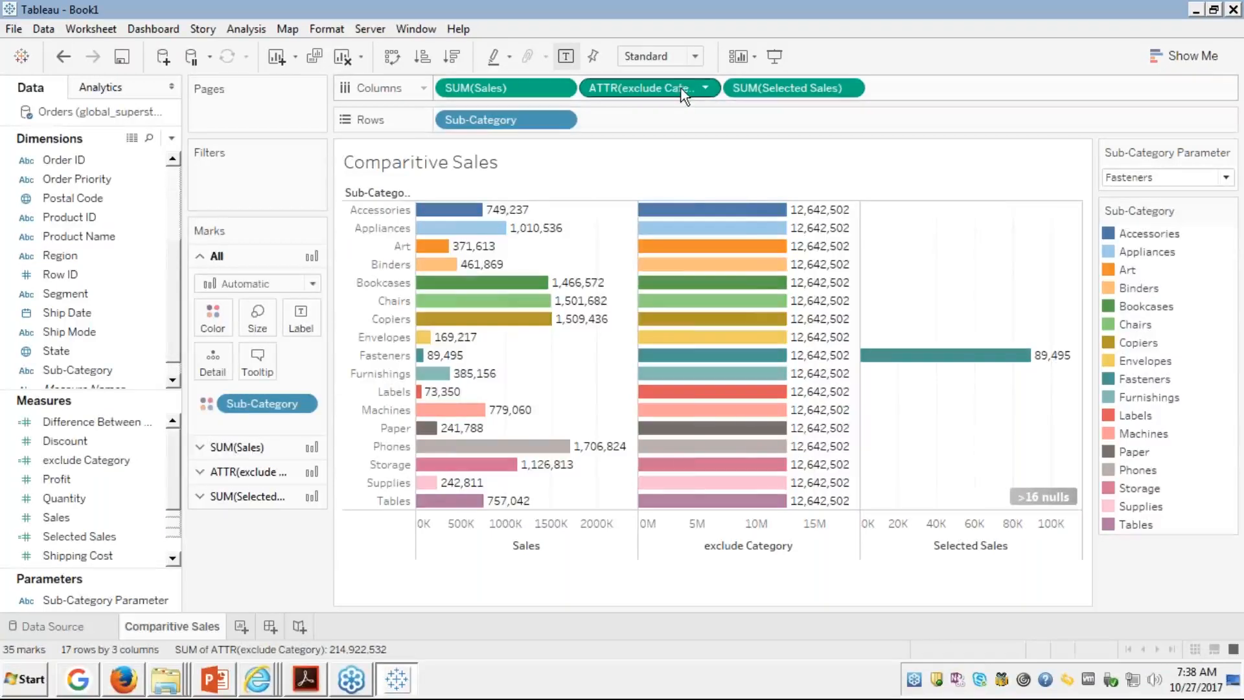
Step: Replace exclude Category on Columns with the Difference Between Selected and sales Category measure, placed after Selected Sales
{"action": "left_click_drag", "start_coordinate": [677, 91], "coordinate": [99, 306]}
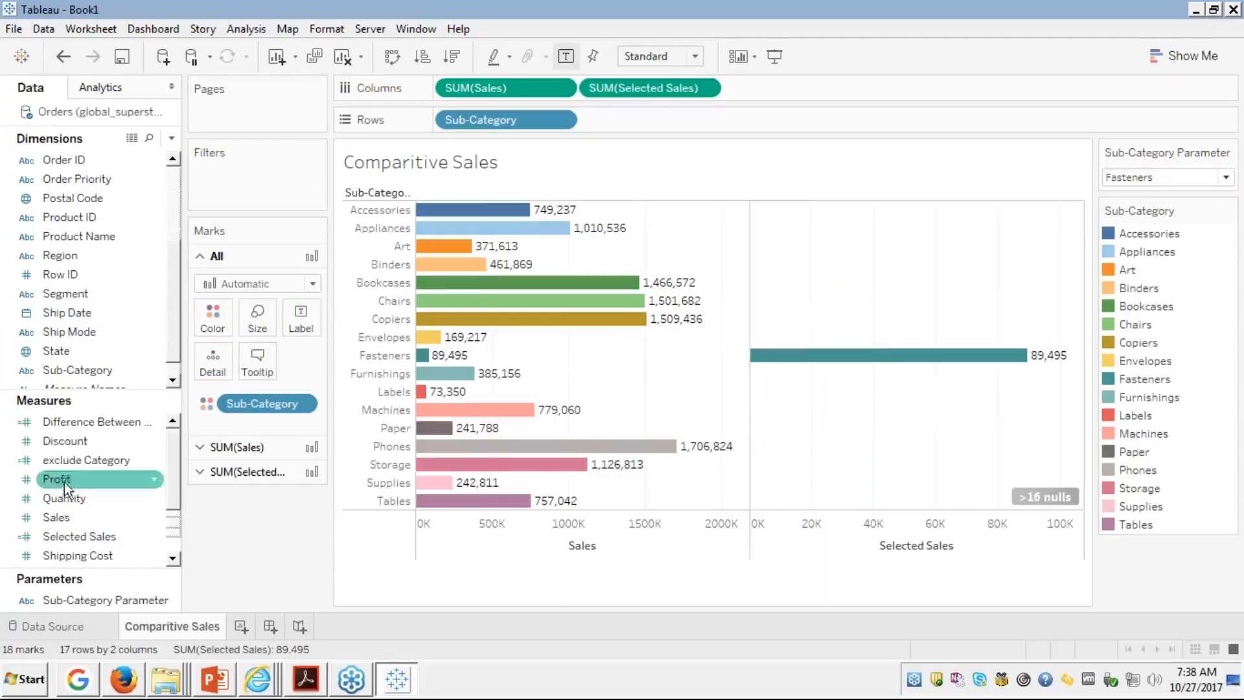
{"action": "double_click", "coordinate": [81, 428]}
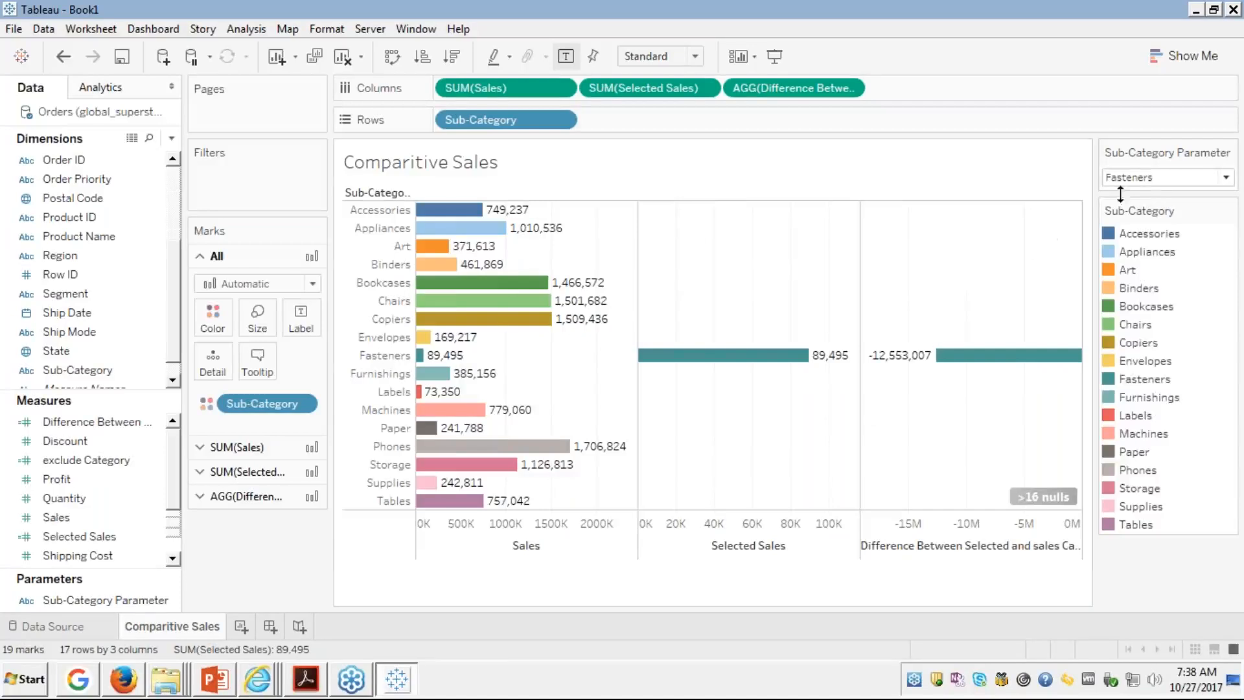
Step: Set the Sub-Category Parameter to Binders and clear any legend highlighting in the charts
{"action": "left_click", "coordinate": [1158, 178]}
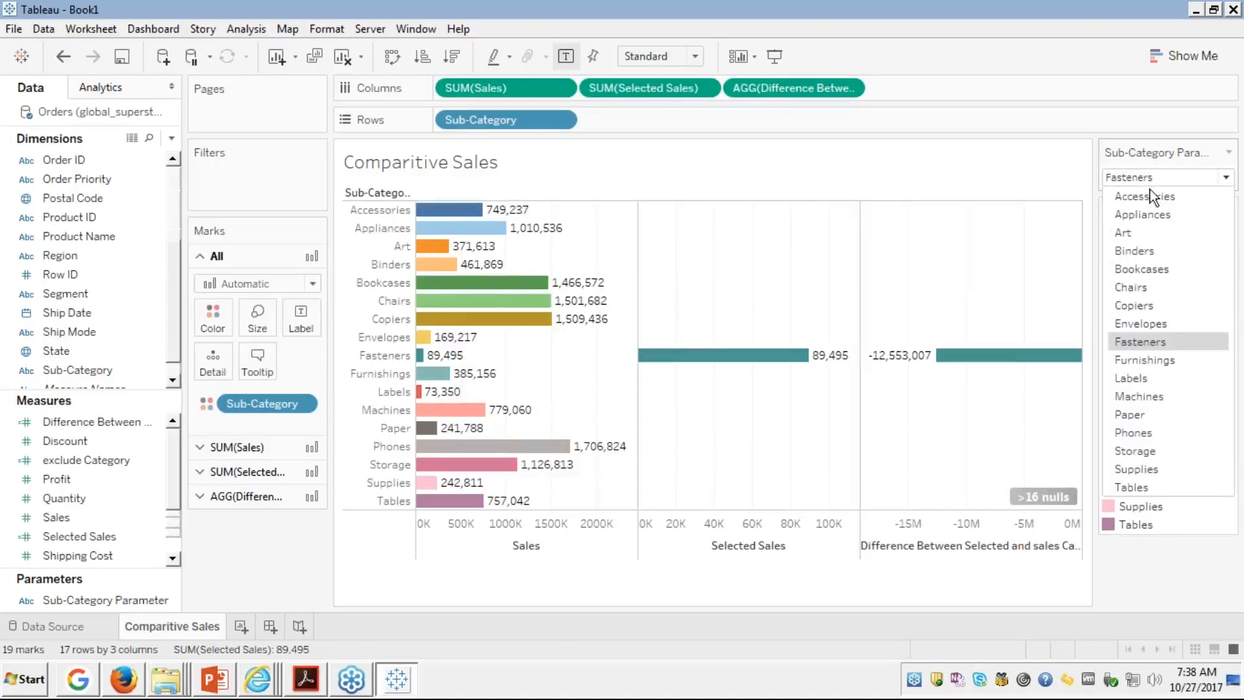
{"action": "left_click", "coordinate": [1124, 247]}
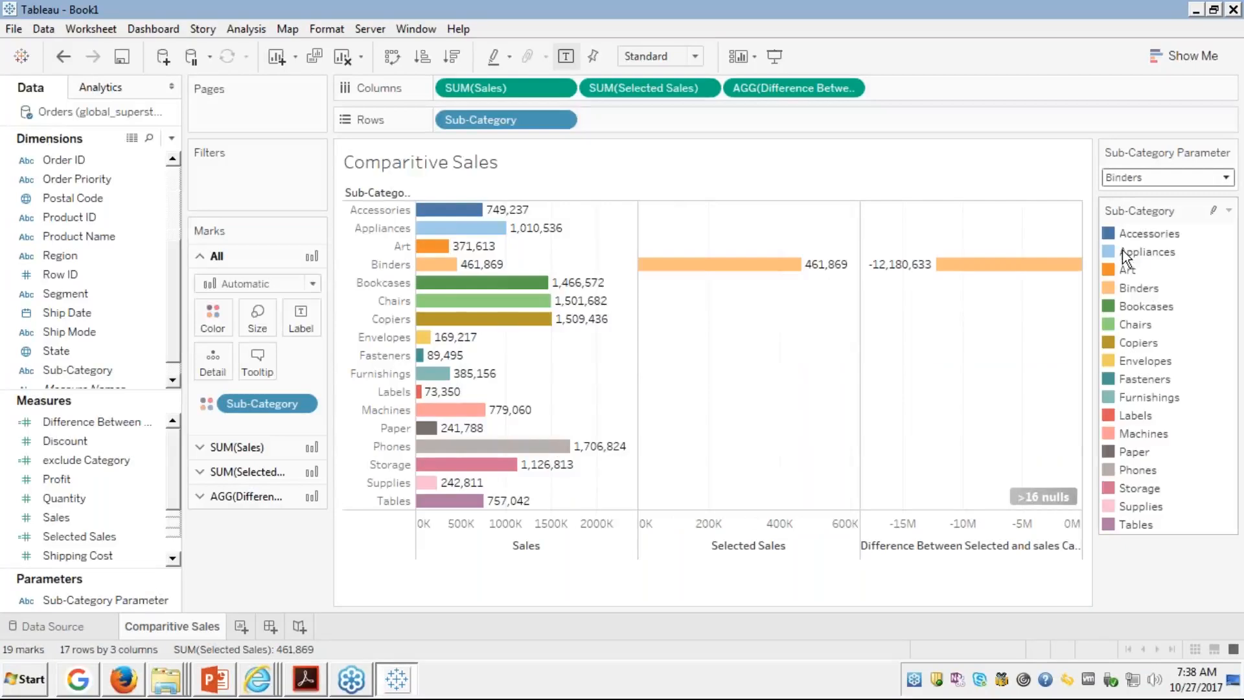
{"action": "left_click", "coordinate": [1138, 253]}
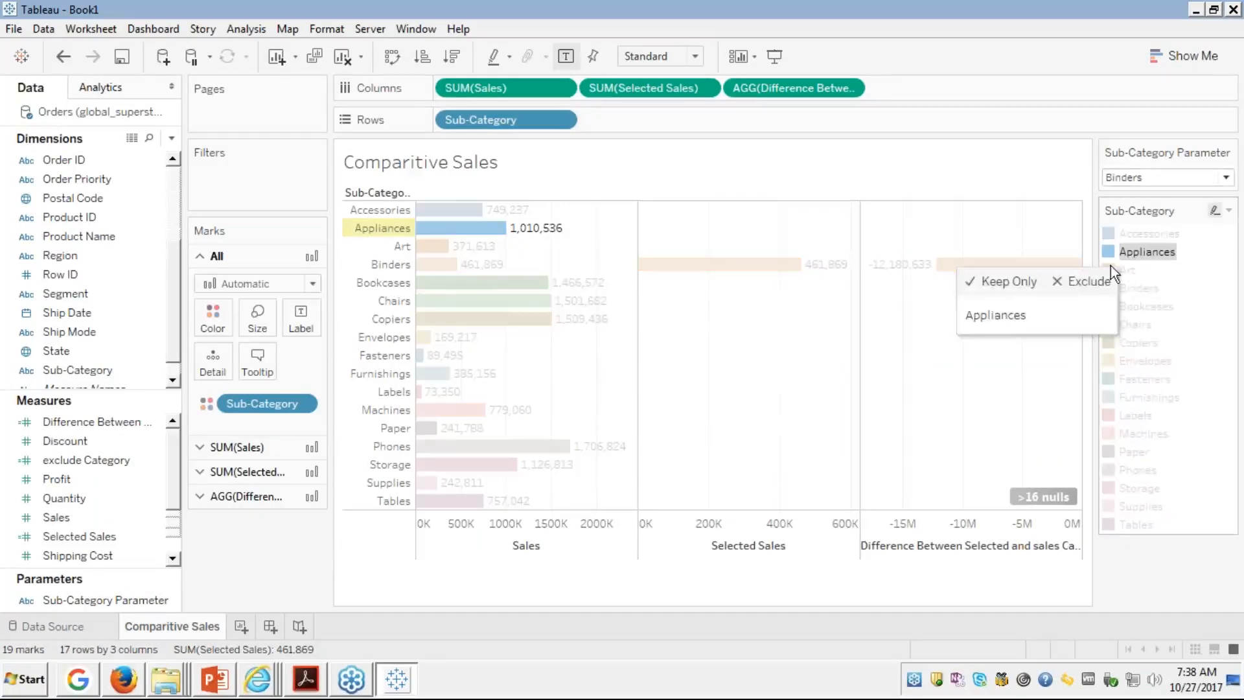
{"action": "left_click", "coordinate": [1031, 218]}
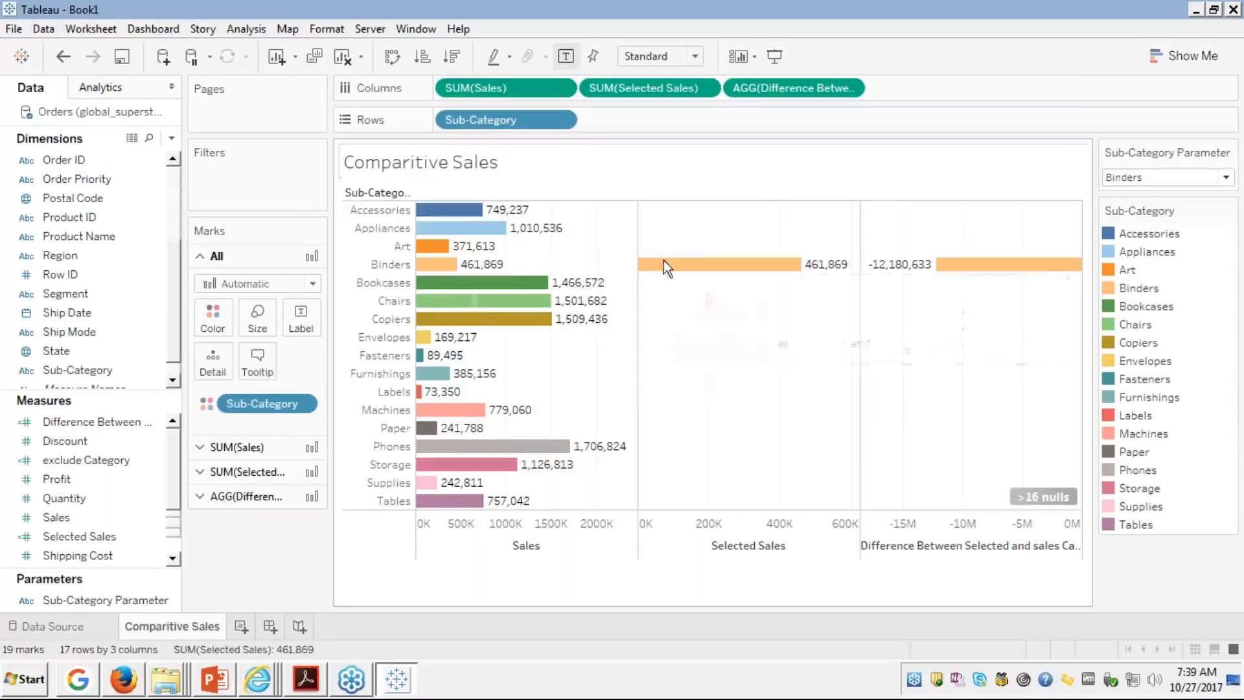
Step: Switch to the Module 8 presentation in Firefox and read slides 15 and 16 on Solution III using LOD in full screen
{"action": "key", "text": "alt+Tab"}
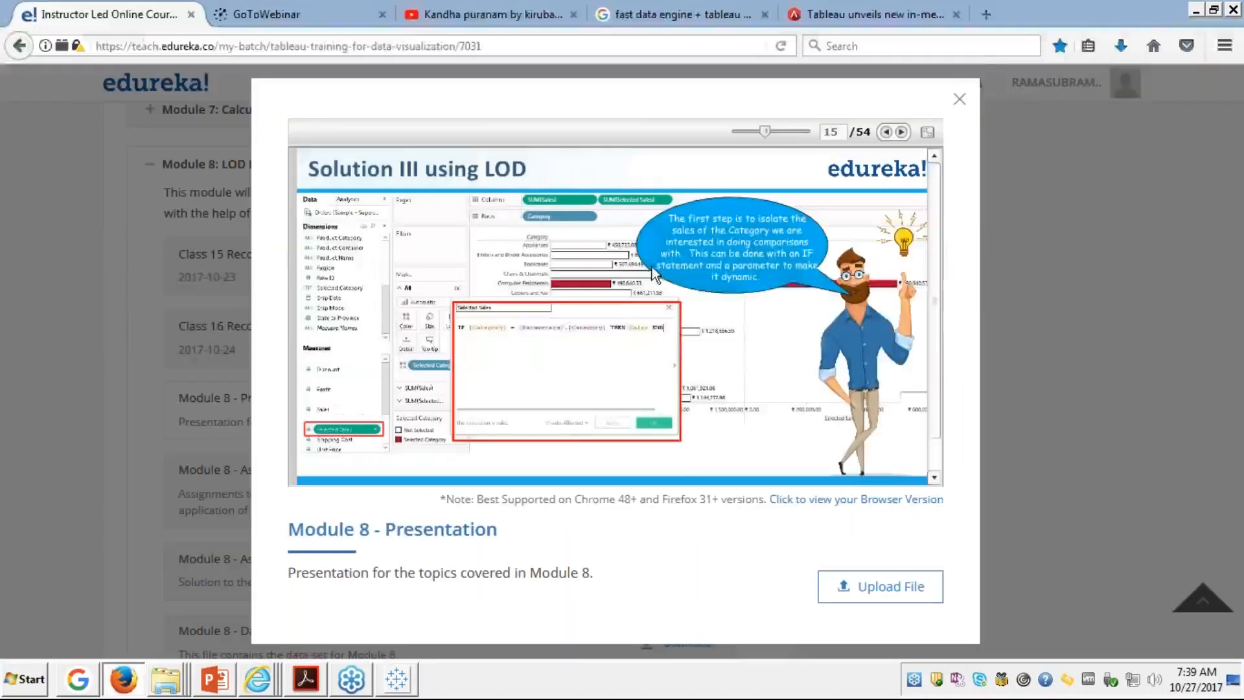
{"action": "left_click", "coordinate": [927, 132]}
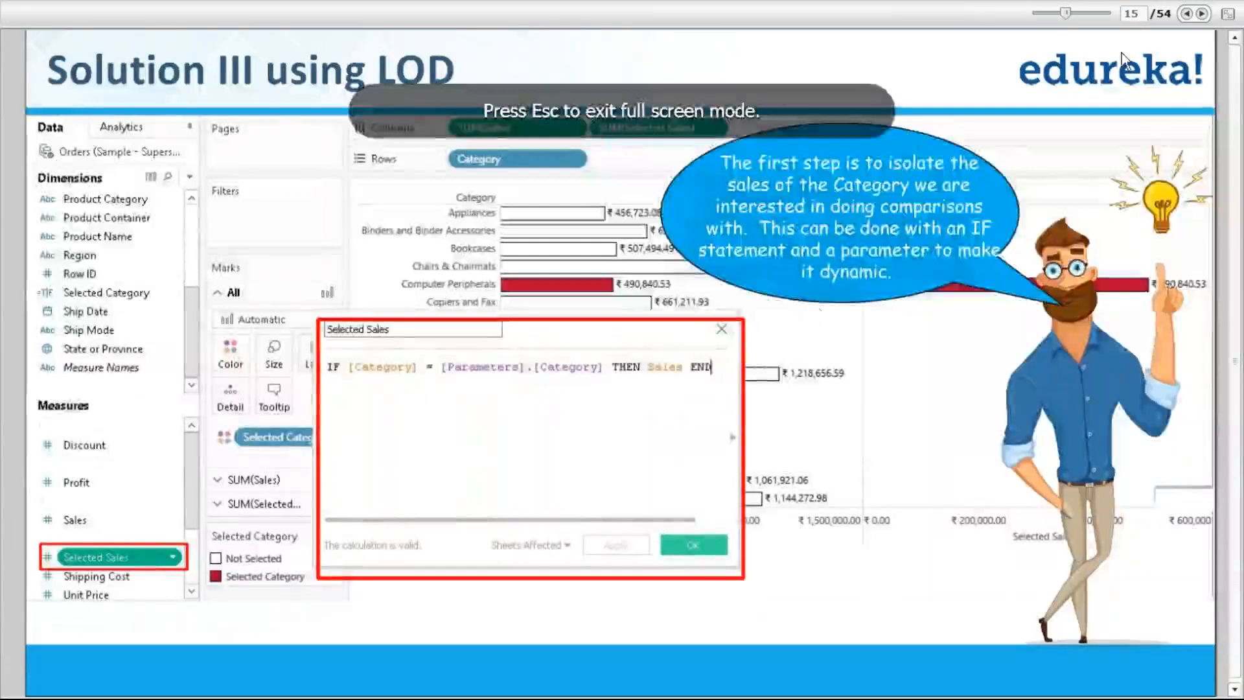
{"action": "left_click", "coordinate": [1203, 13]}
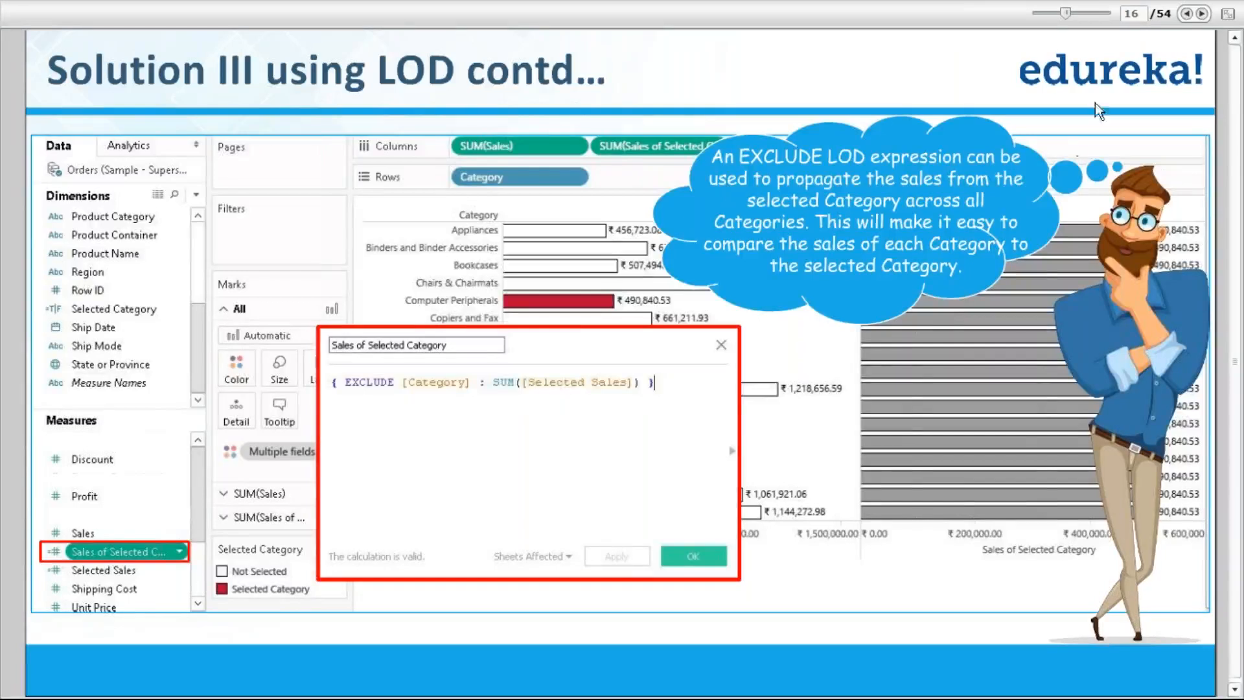
Step: Switch back to Tableau, change the exclude Category formula to { EXCLUDE [Sub-Category]:sum([Selected Sales])} and save it
{"action": "key", "text": "alt+Tab"}
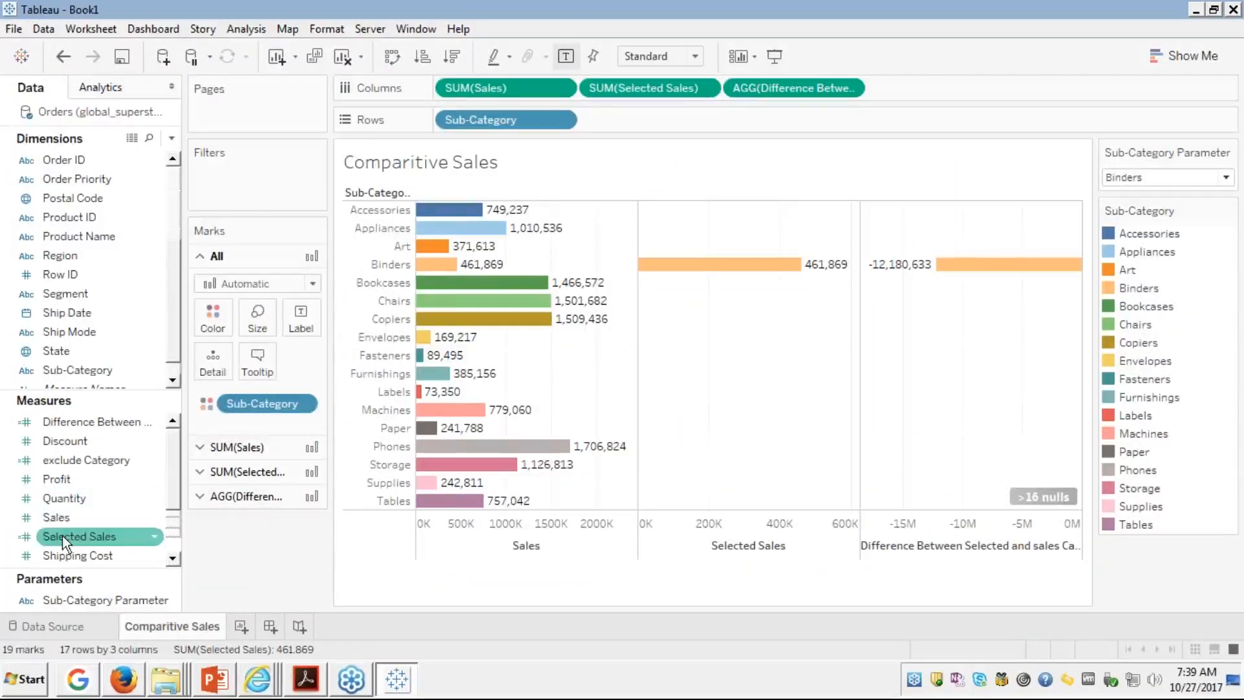
{"action": "right_click", "coordinate": [88, 456]}
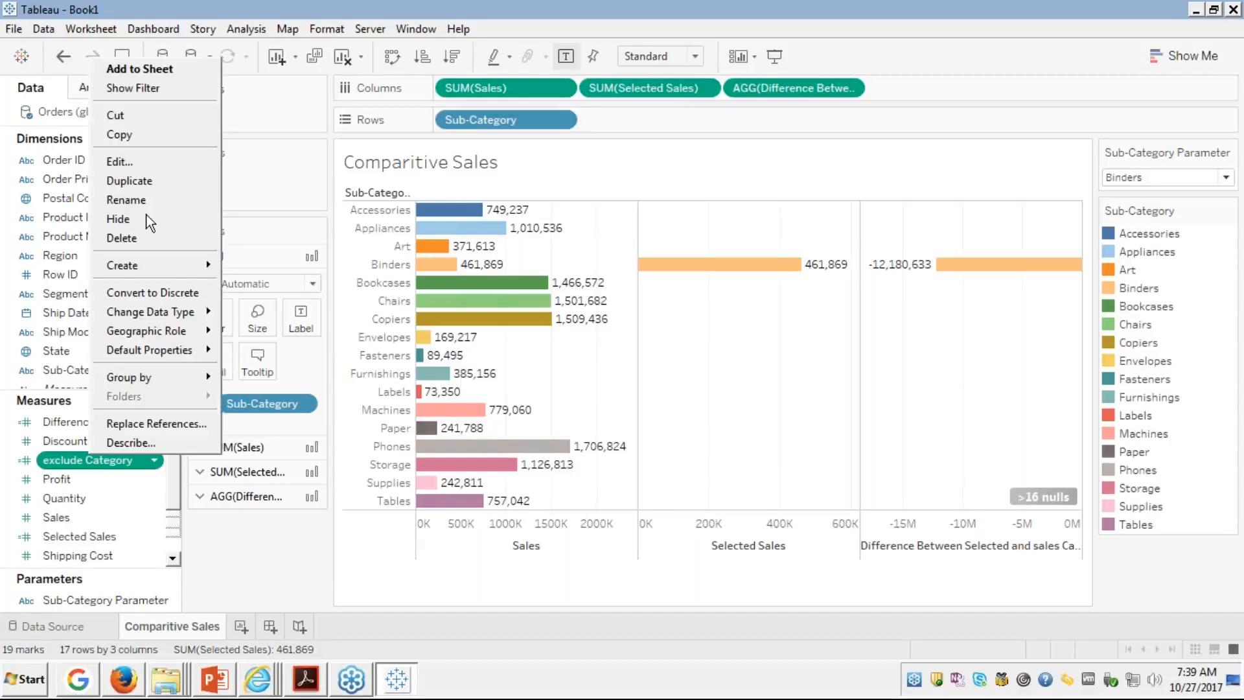
{"action": "left_click", "coordinate": [131, 166]}
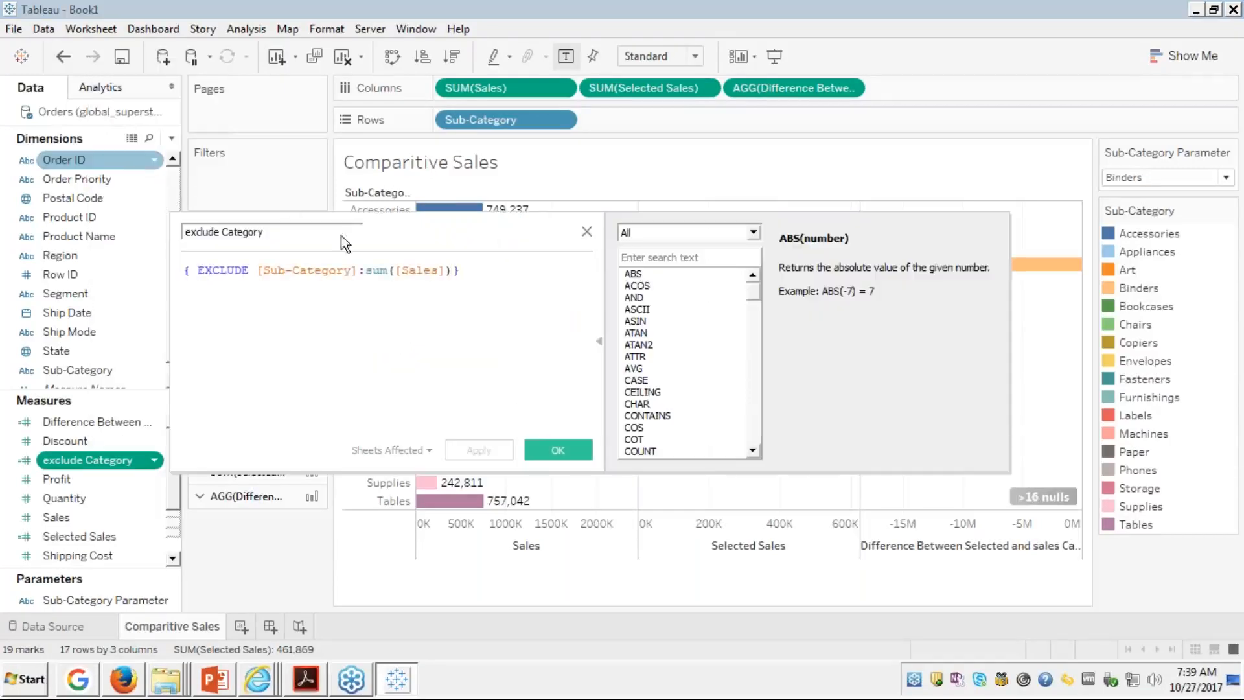
{"action": "double_click", "coordinate": [412, 271]}
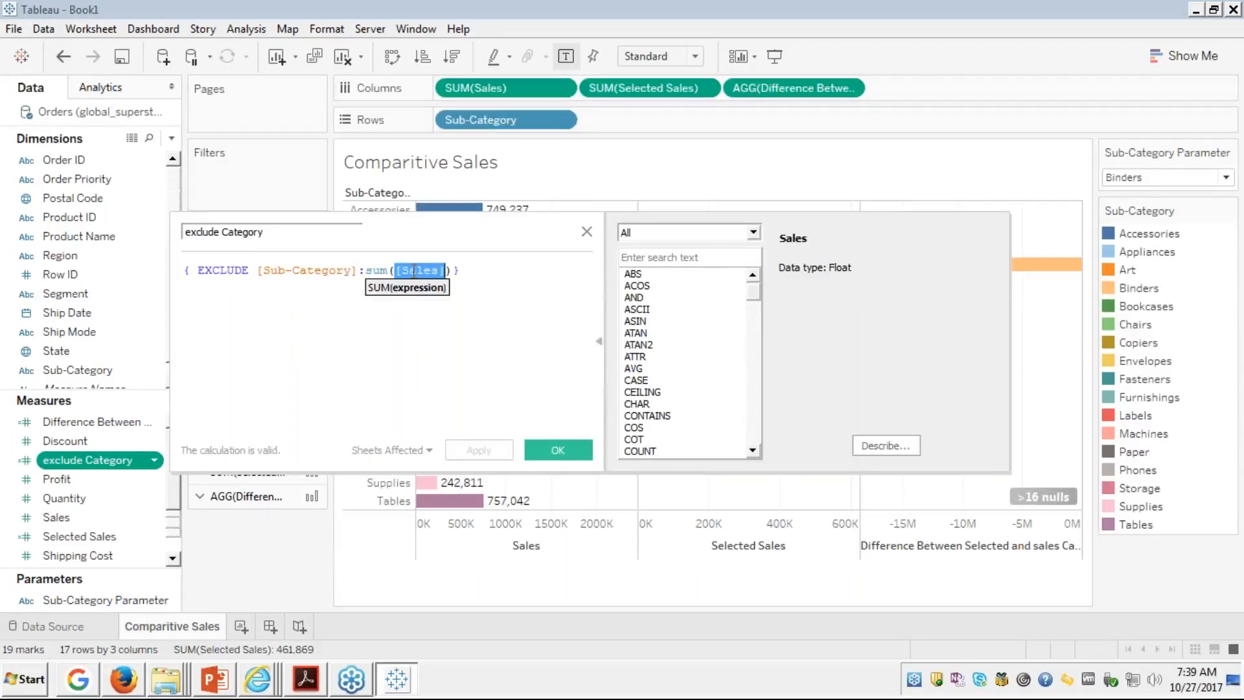
{"action": "type", "text": "sele"}
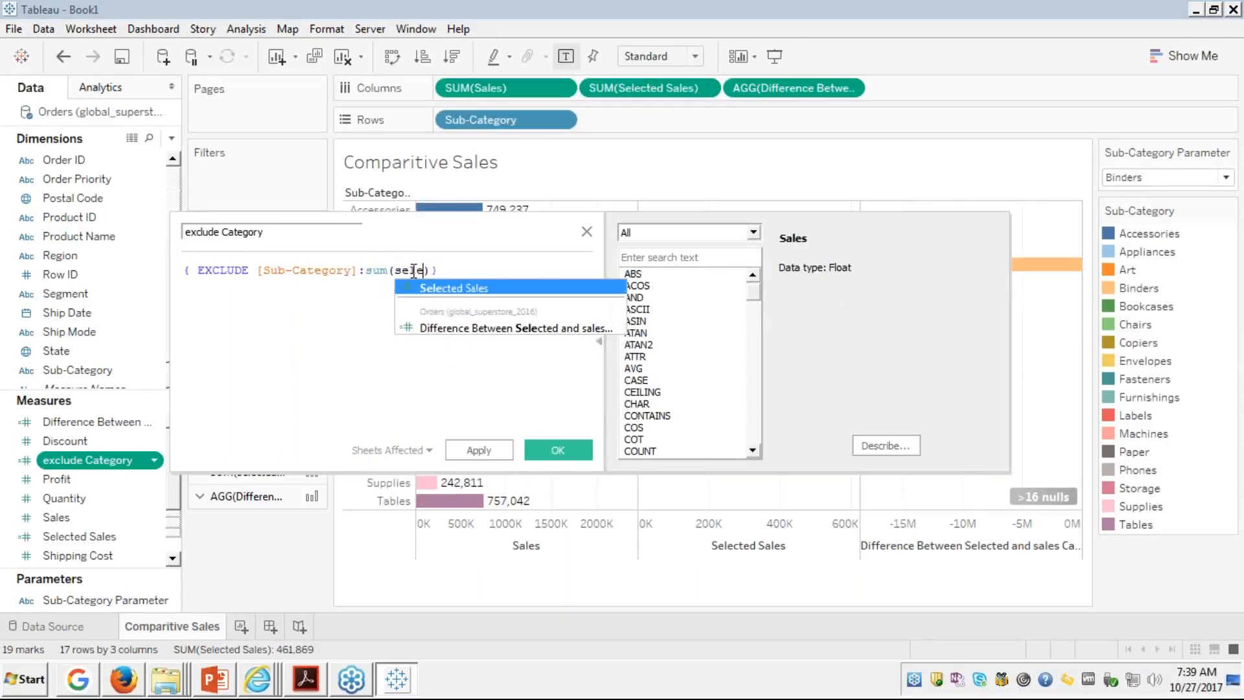
{"action": "left_click", "coordinate": [494, 289]}
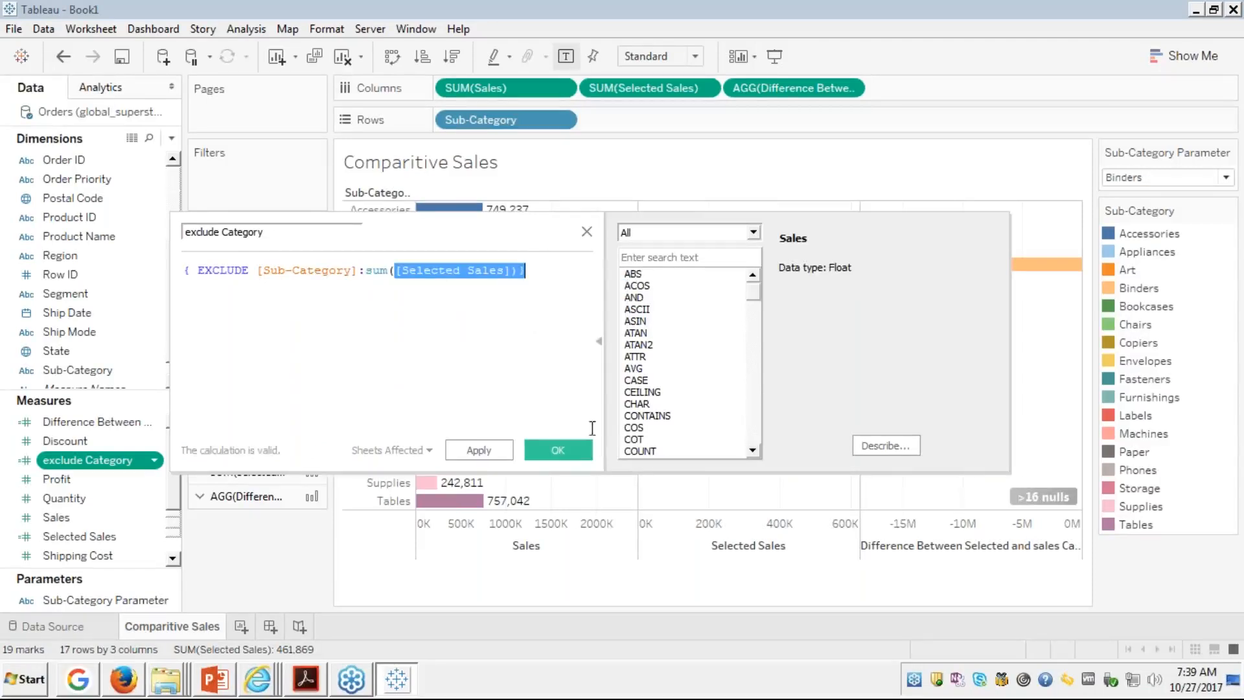
{"action": "left_click", "coordinate": [547, 455]}
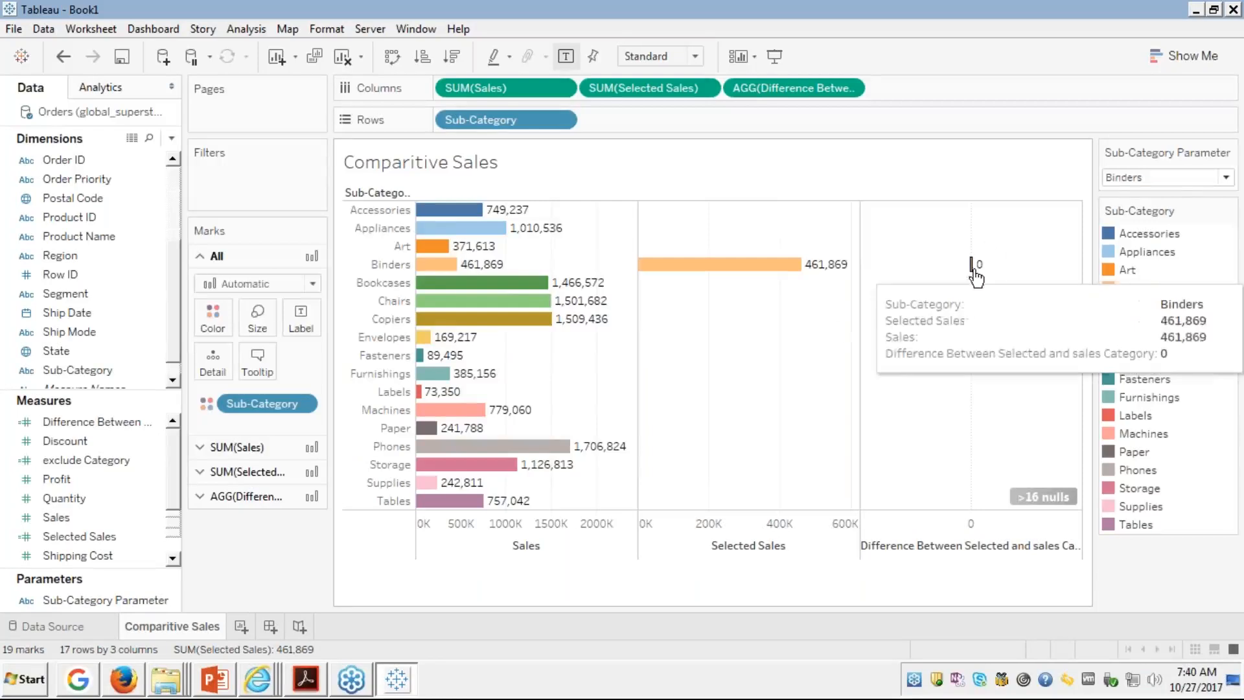
Step: Check the difference chart with the Sub-Category Parameter set to Bookcases, then set the parameter to Copiers
{"action": "left_click", "coordinate": [1160, 179]}
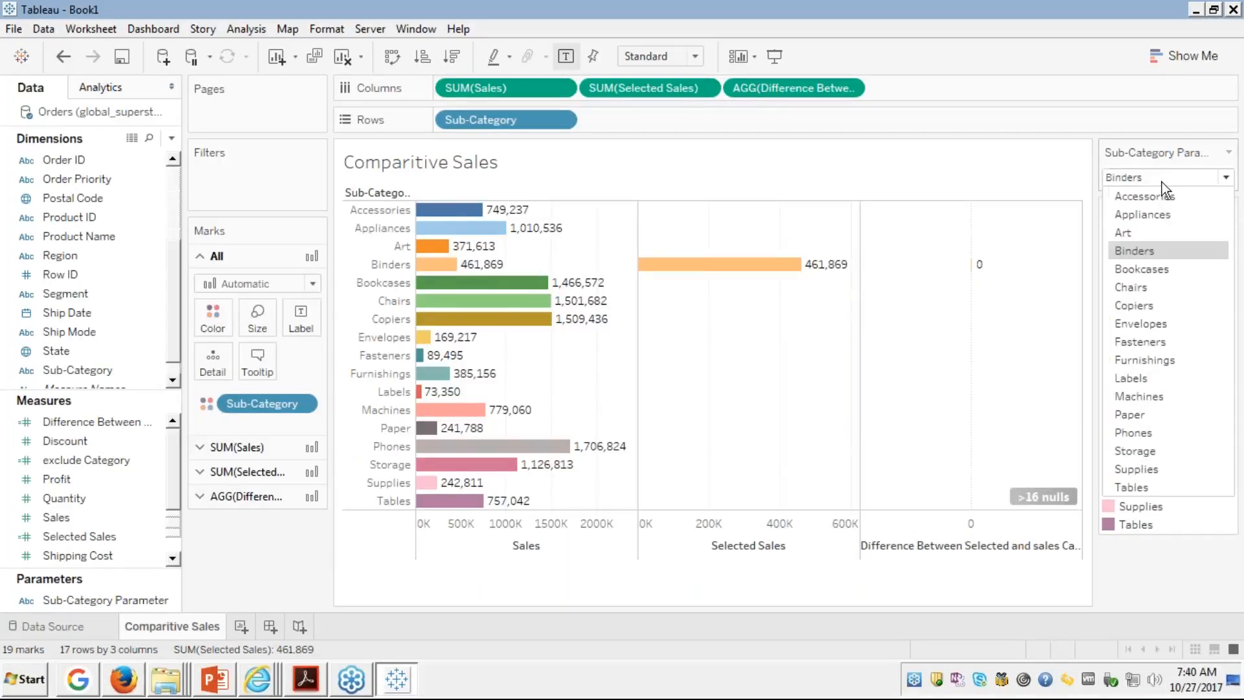
{"action": "left_click", "coordinate": [1141, 269]}
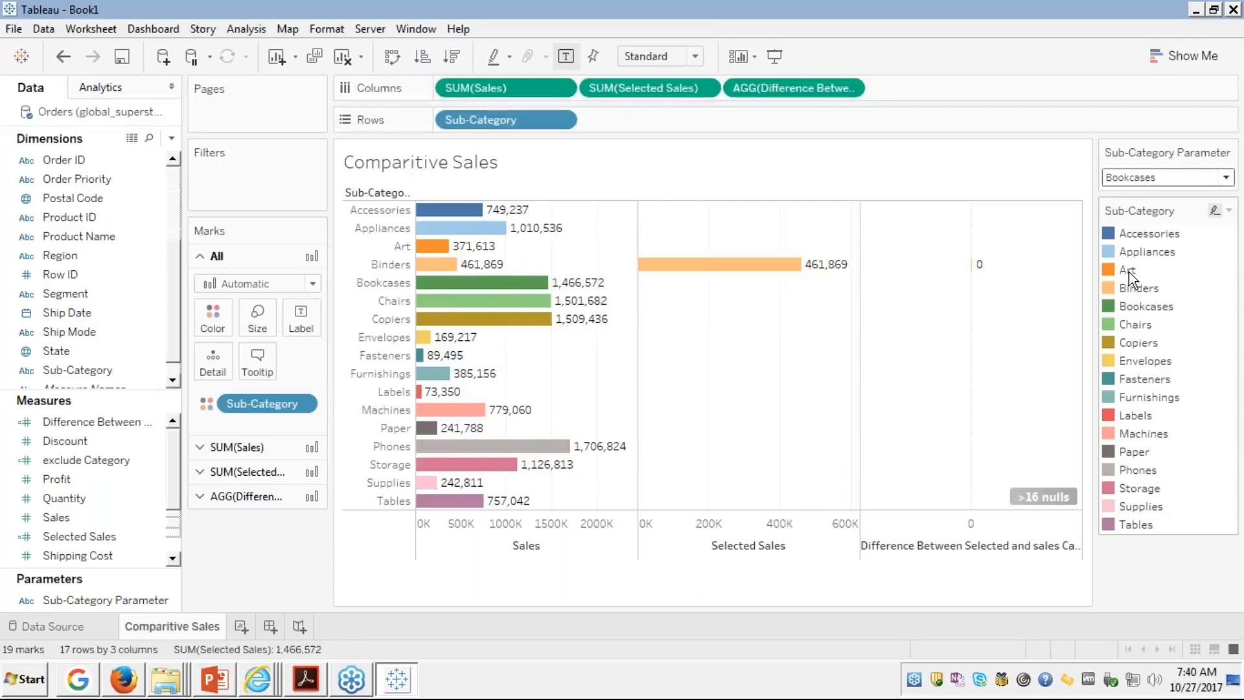
{"action": "left_click", "coordinate": [1146, 178]}
{"action": "left_click", "coordinate": [1134, 306]}
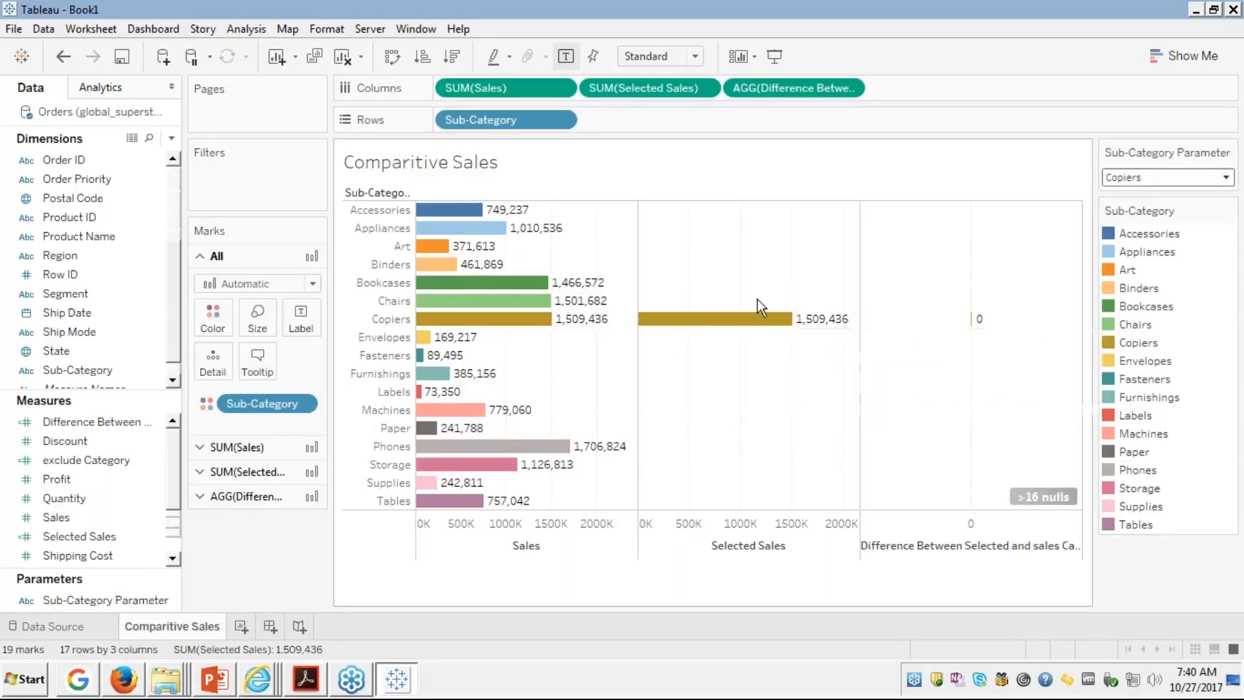
{"action": "mouse_move", "coordinate": [452, 332]}
Step: Switch to the Module 8 presentation in Firefox and compare the LOD formulas on slides 16 and 17 in full screen
{"action": "key", "text": "alt+Tab"}
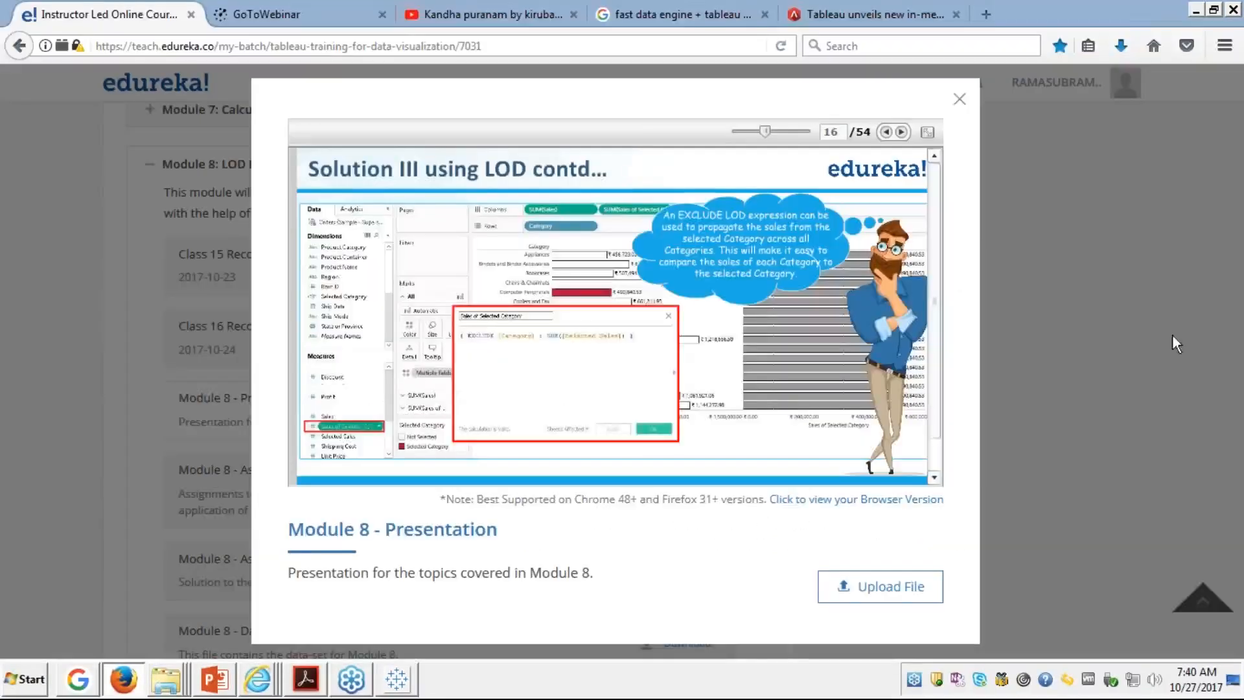
{"action": "left_click", "coordinate": [928, 132]}
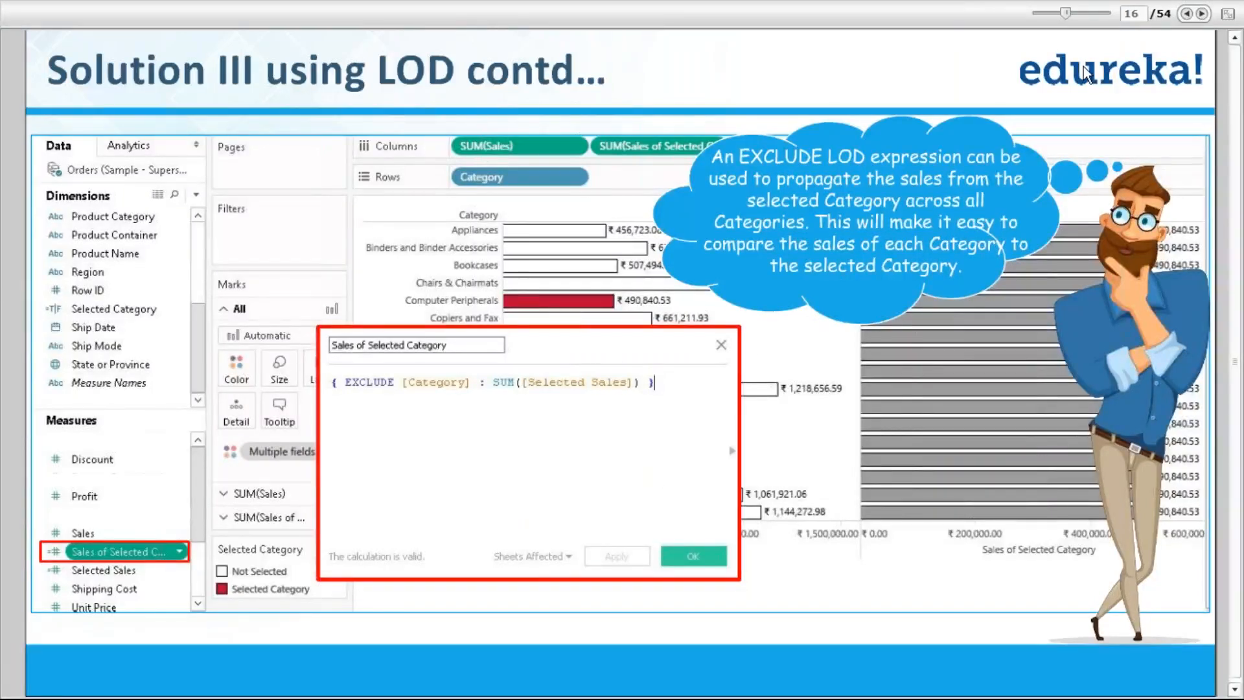
{"action": "left_click", "coordinate": [1202, 14]}
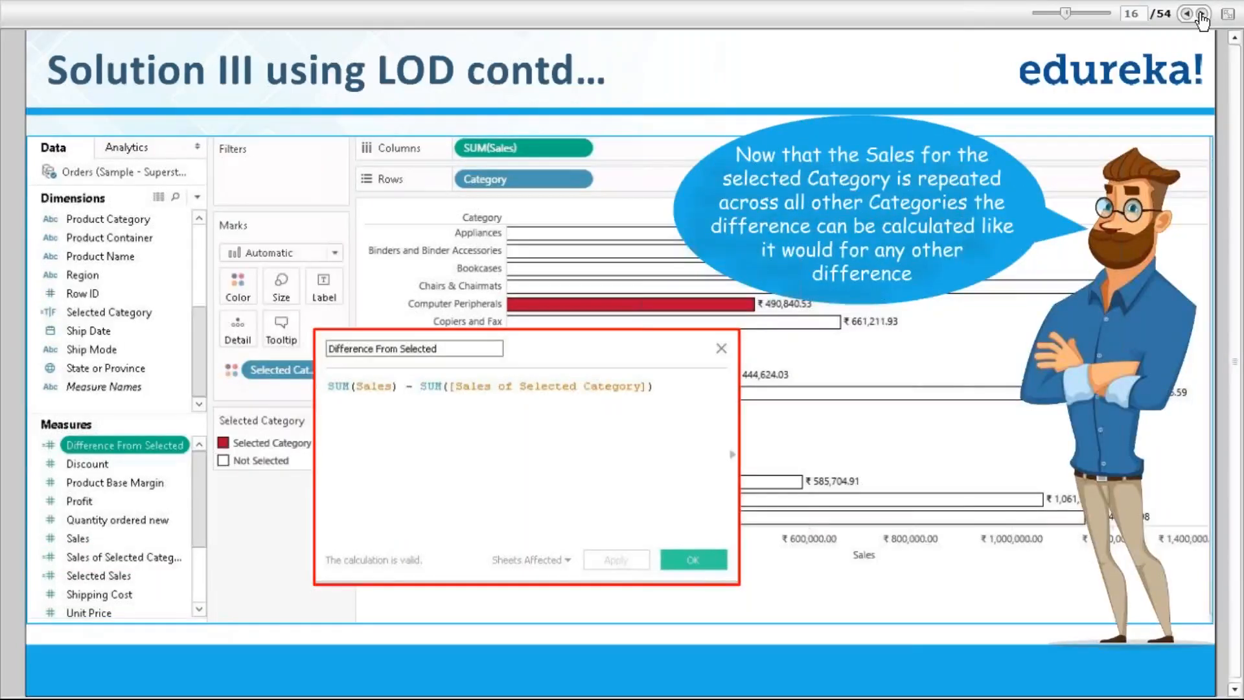
{"action": "left_click", "coordinate": [1202, 14]}
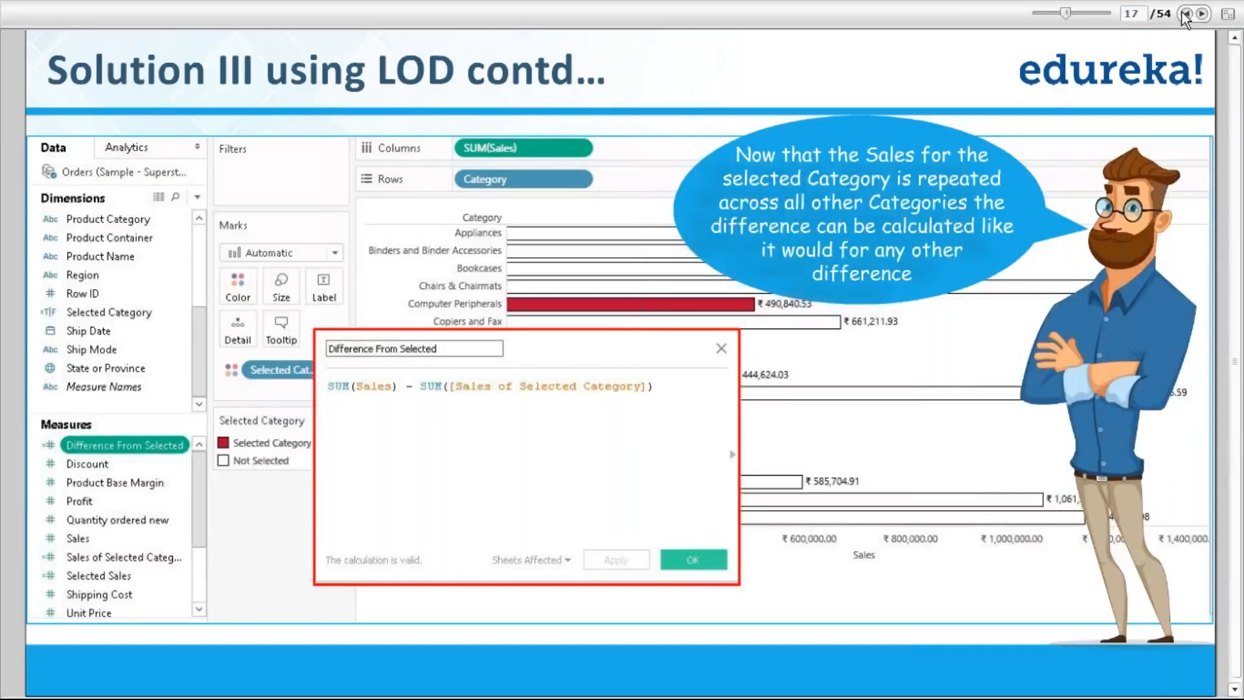
{"action": "left_click", "coordinate": [1188, 15]}
{"action": "left_click", "coordinate": [1188, 15]}
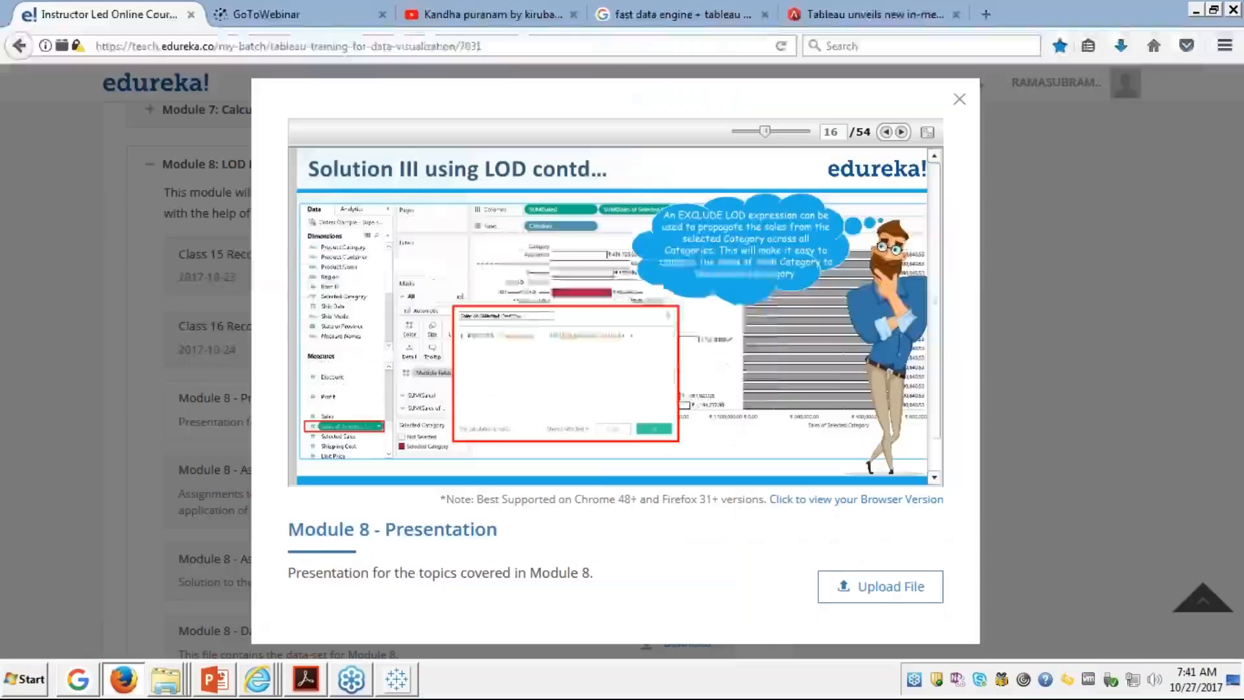
Step: Switch back to Tableau, open the exclude Category calculated field, review its EXCLUDE formula and close it without changes
{"action": "key", "text": "alt+Tab"}
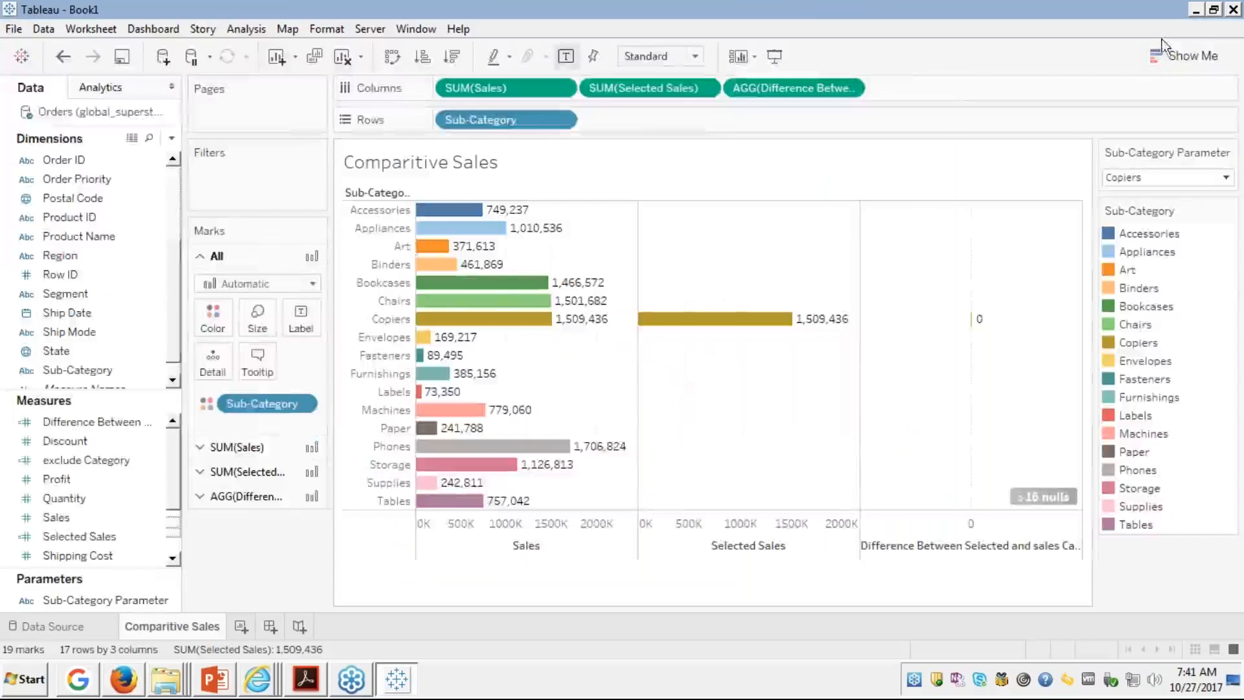
{"action": "left_click", "coordinate": [97, 461]}
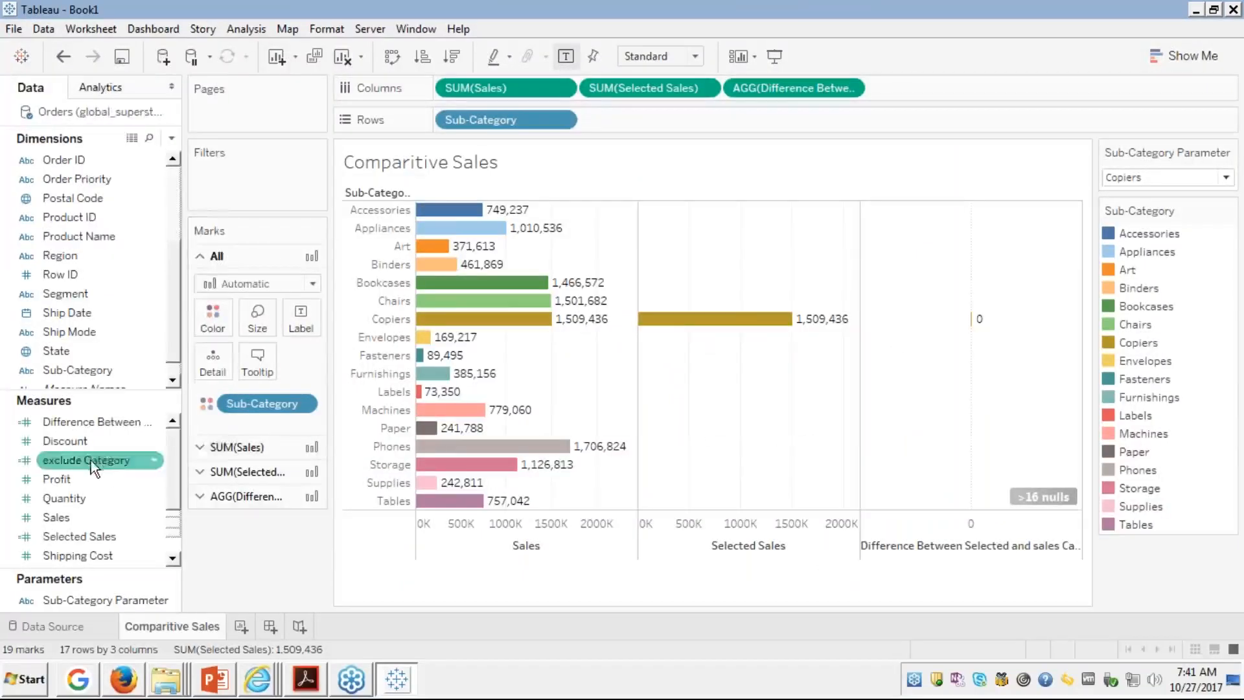
{"action": "right_click", "coordinate": [91, 460]}
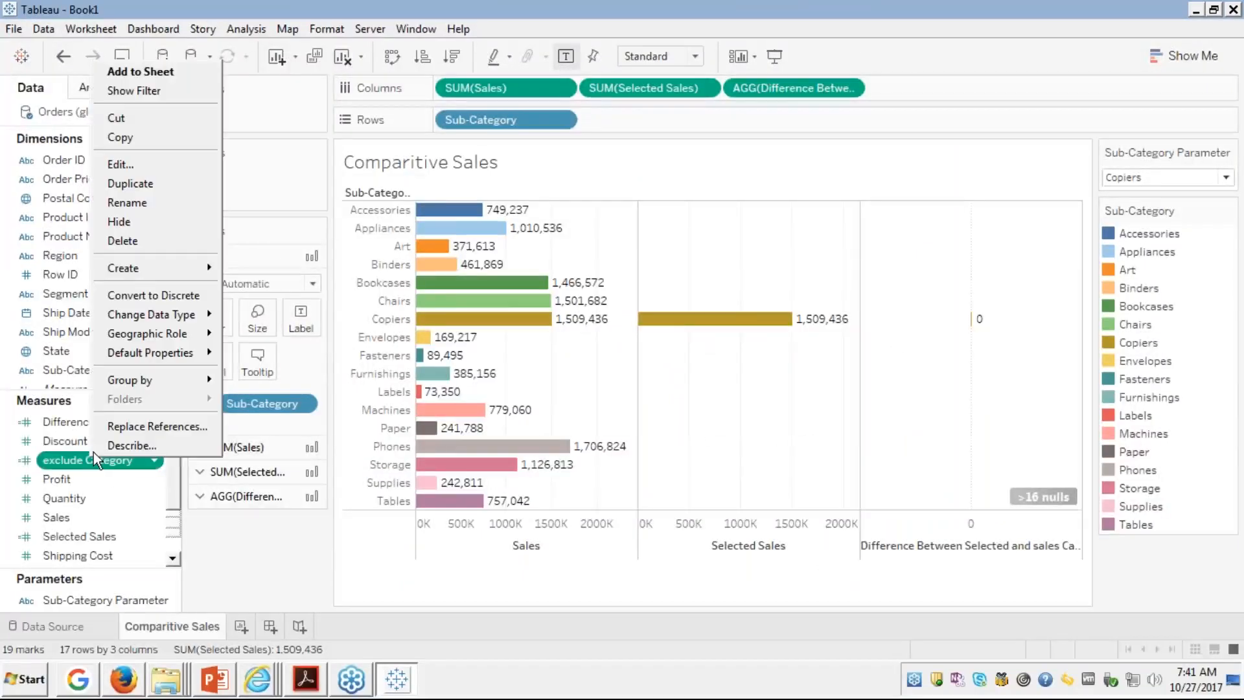
{"action": "left_click", "coordinate": [134, 158]}
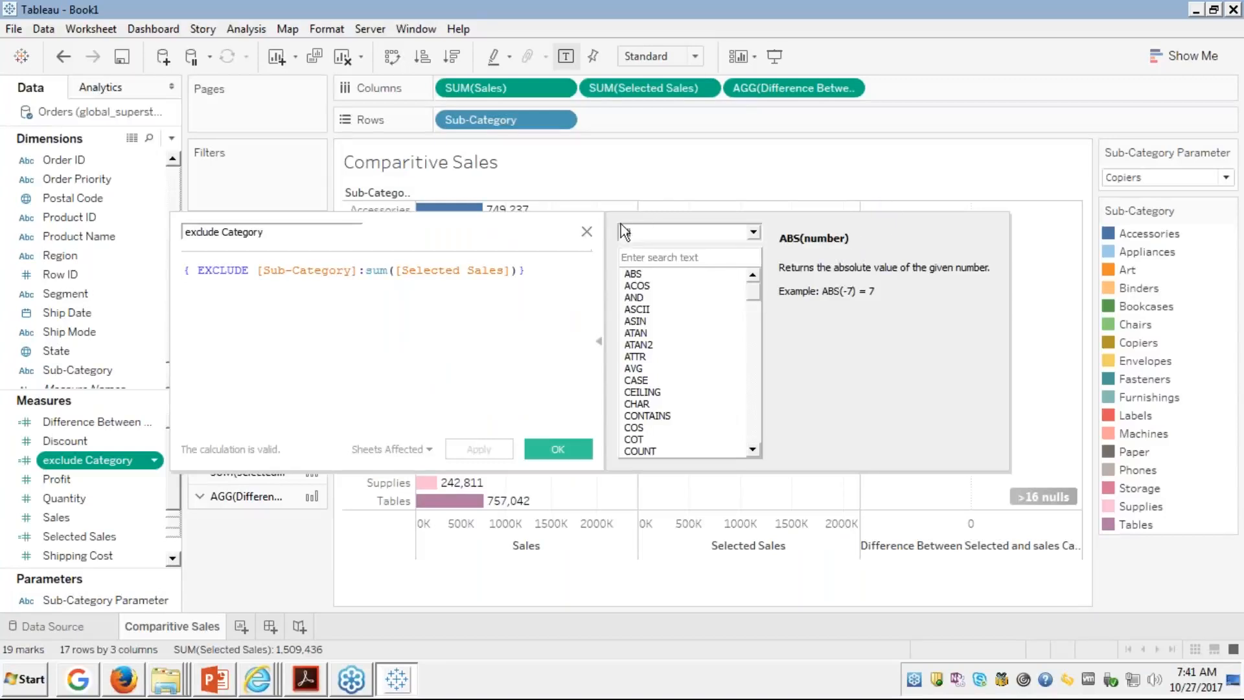
{"action": "left_click", "coordinate": [587, 231]}
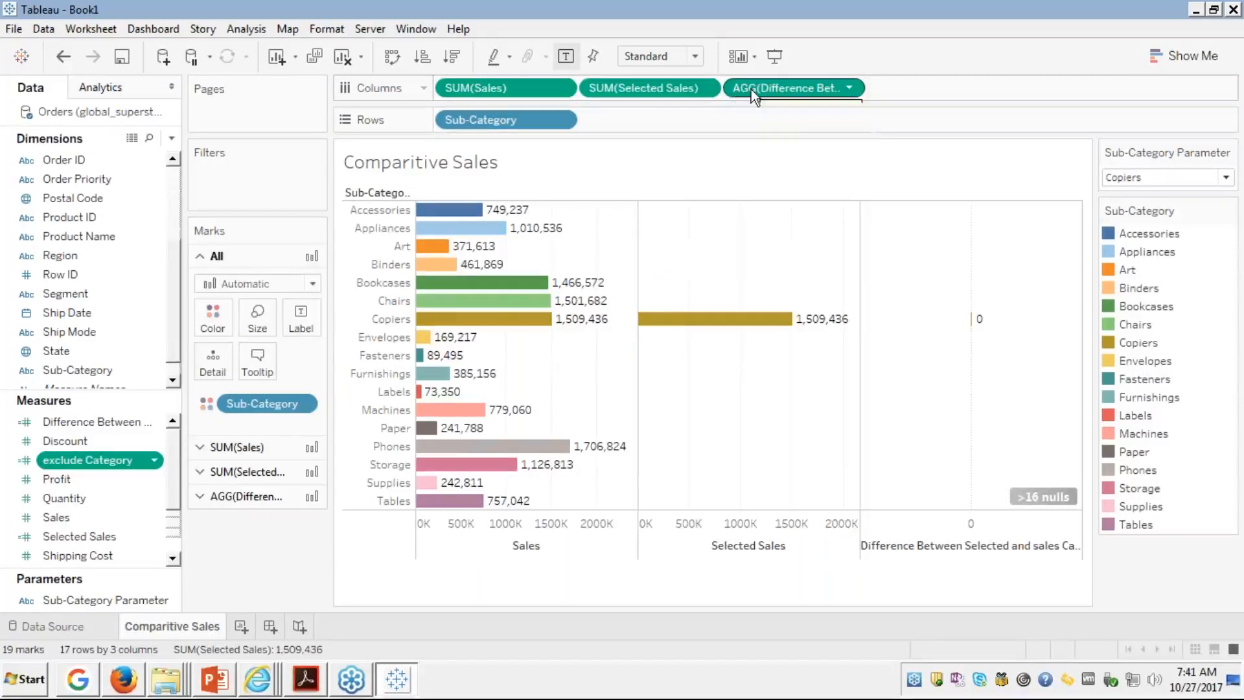
Step: Remove the difference calculation from Columns and add the exclude Category measure in its place
{"action": "left_click_drag", "start_coordinate": [751, 88], "coordinate": [71, 351]}
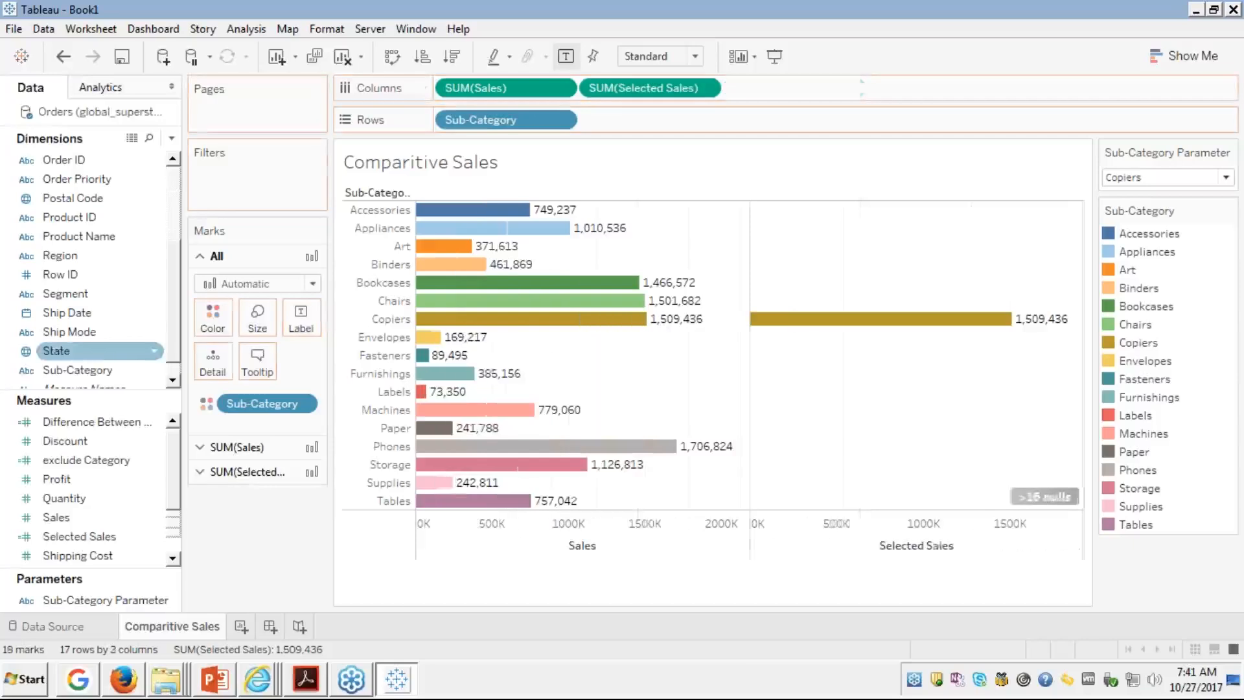
{"action": "left_click", "coordinate": [60, 461]}
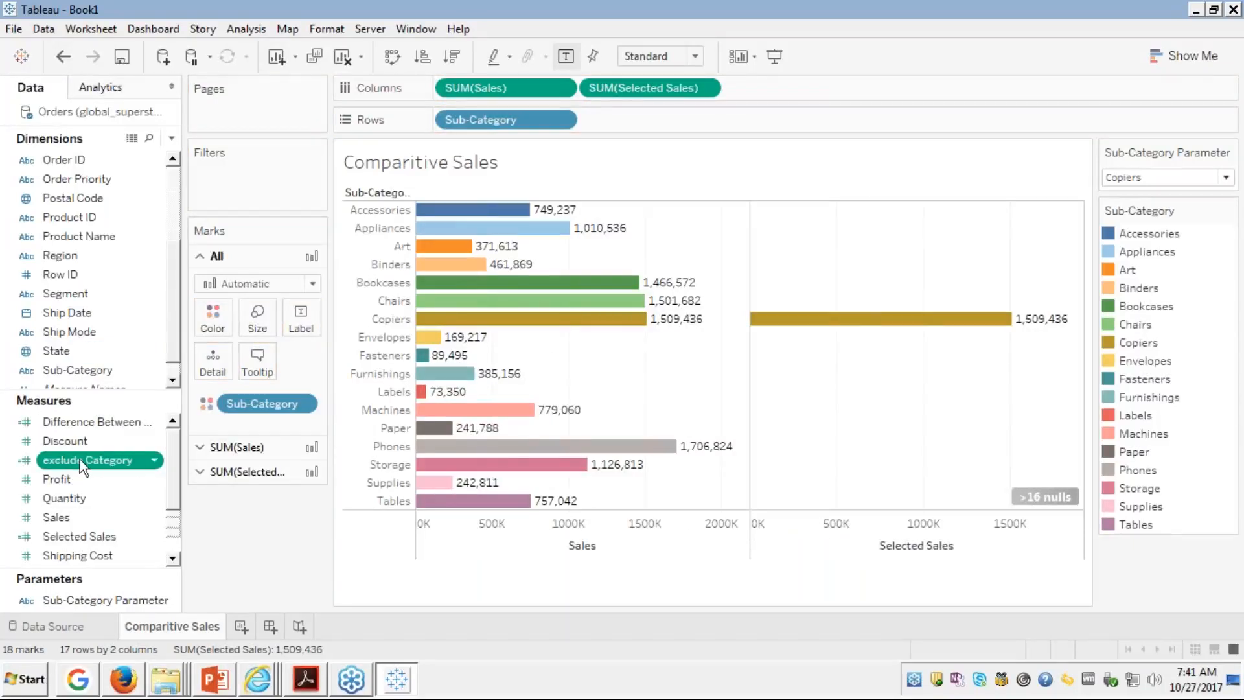
{"action": "double_click", "coordinate": [80, 460]}
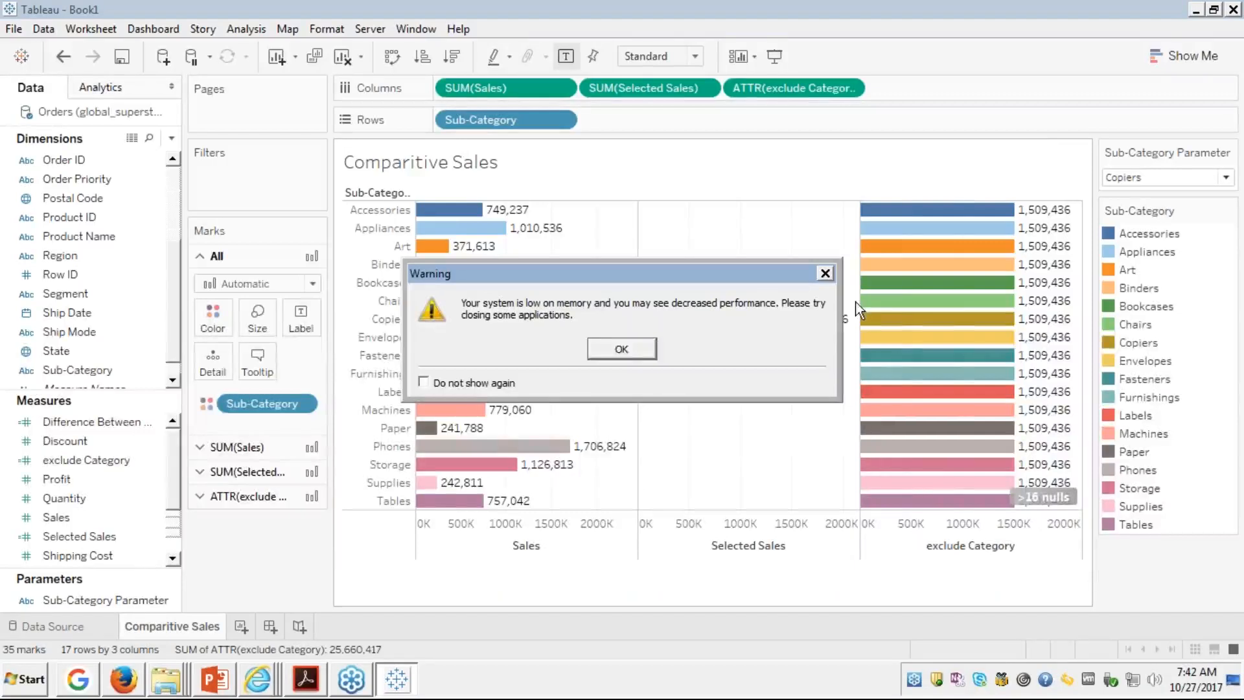
Step: Dismiss the low-memory warning and run Clear Cache from the WFDC Help Center
{"action": "left_click", "coordinate": [618, 347]}
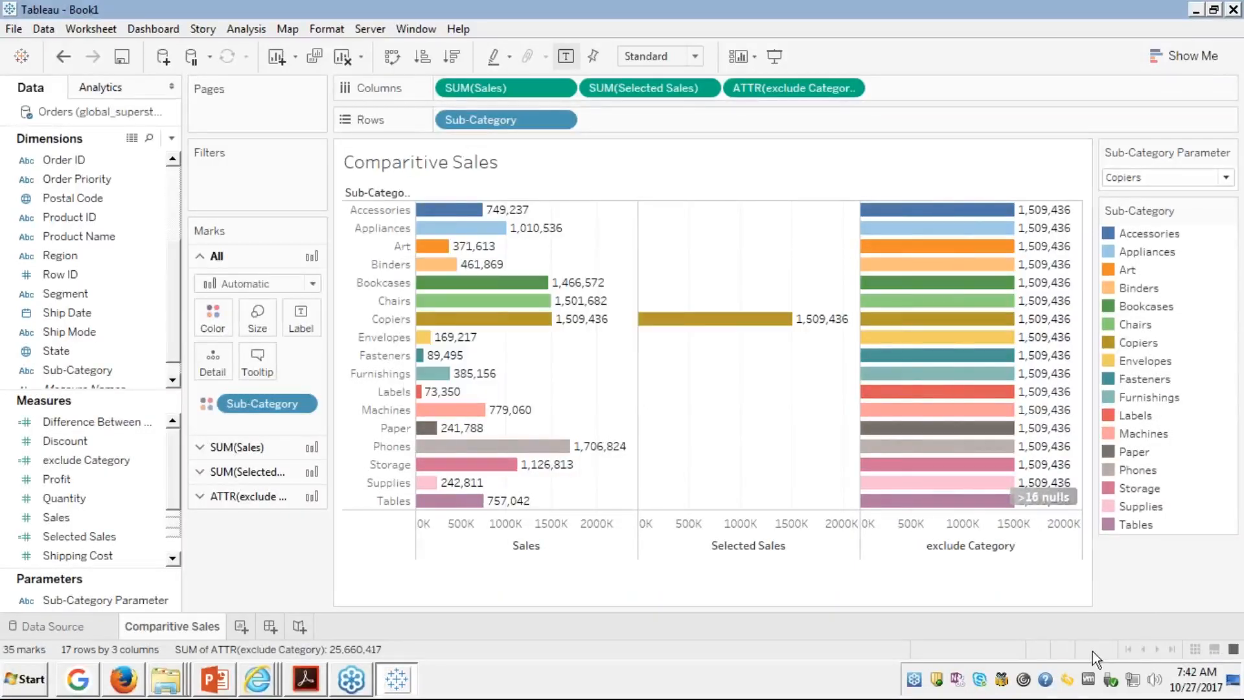
{"action": "right_click", "coordinate": [1045, 683]}
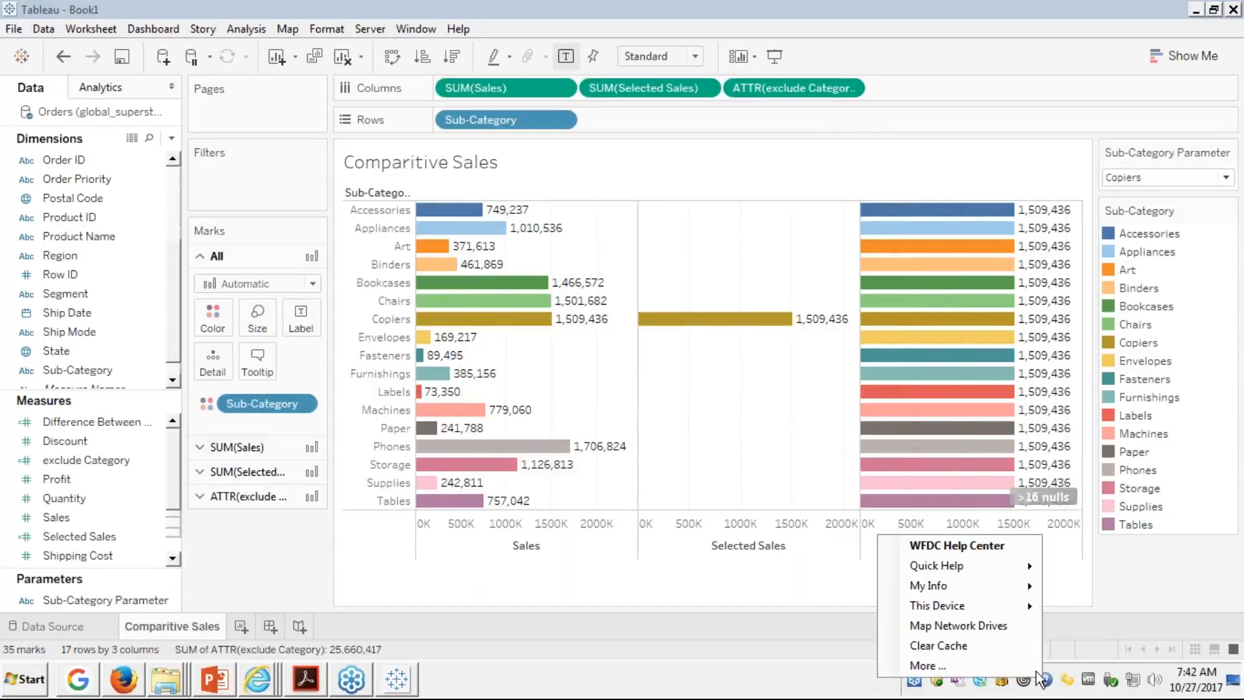
{"action": "left_click", "coordinate": [959, 643]}
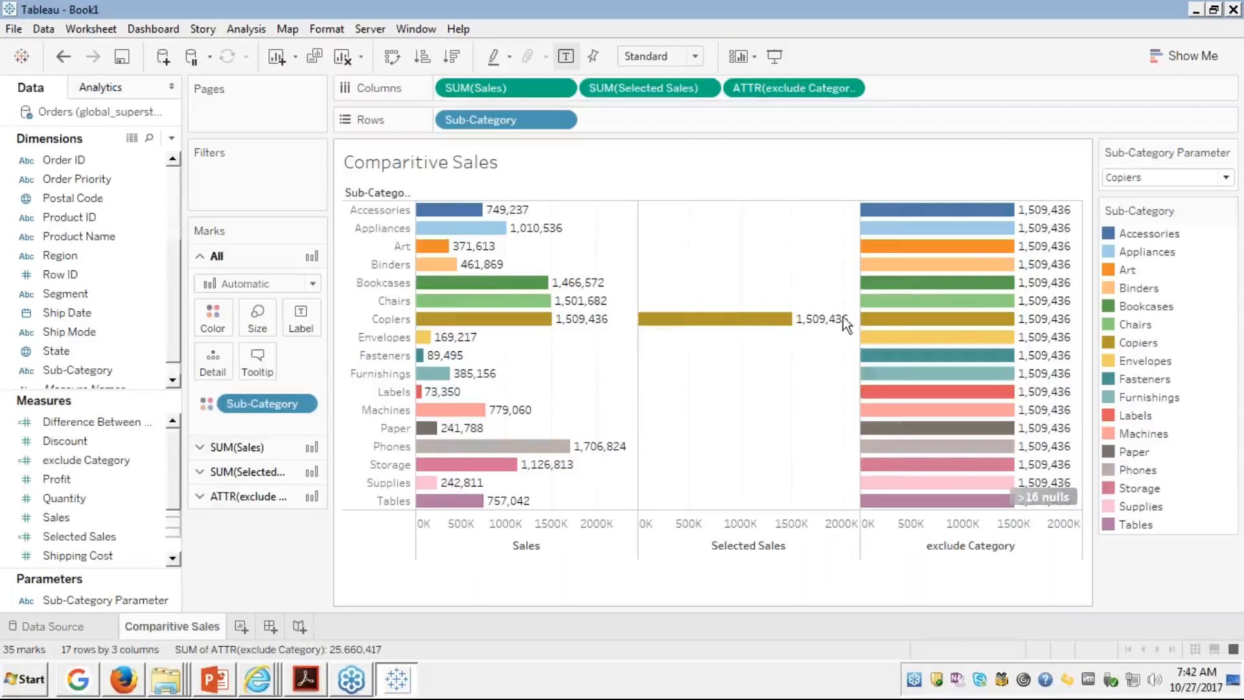
Step: Compare the Selected Sales and exclude Category bars with the Sub-Category Parameter set to Accessories, then to Bookcases
{"action": "mouse_move", "coordinate": [836, 316]}
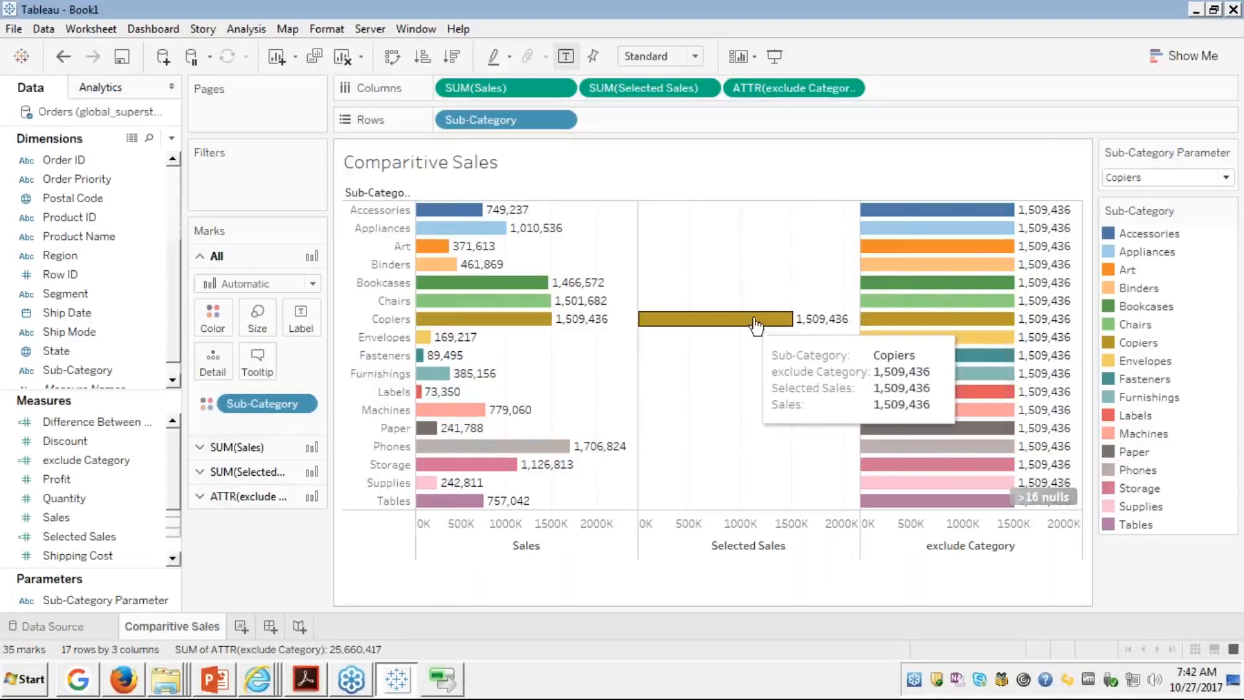
{"action": "mouse_move", "coordinate": [964, 433]}
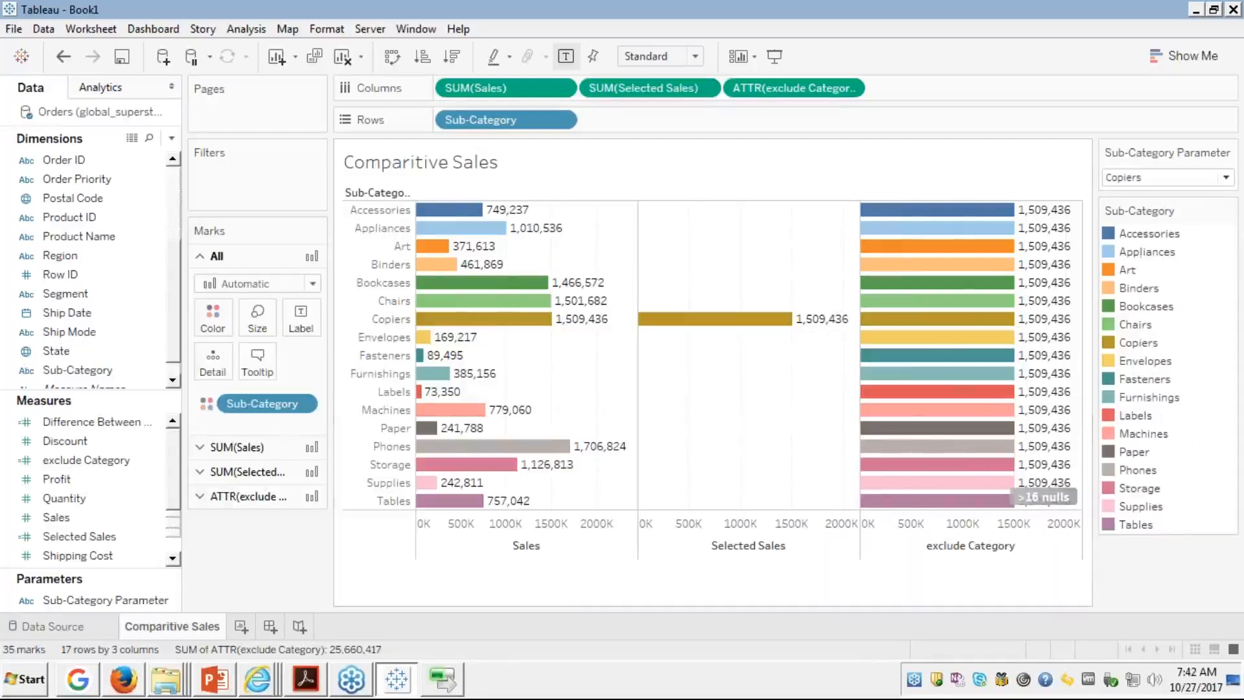
{"action": "left_click", "coordinate": [1157, 177]}
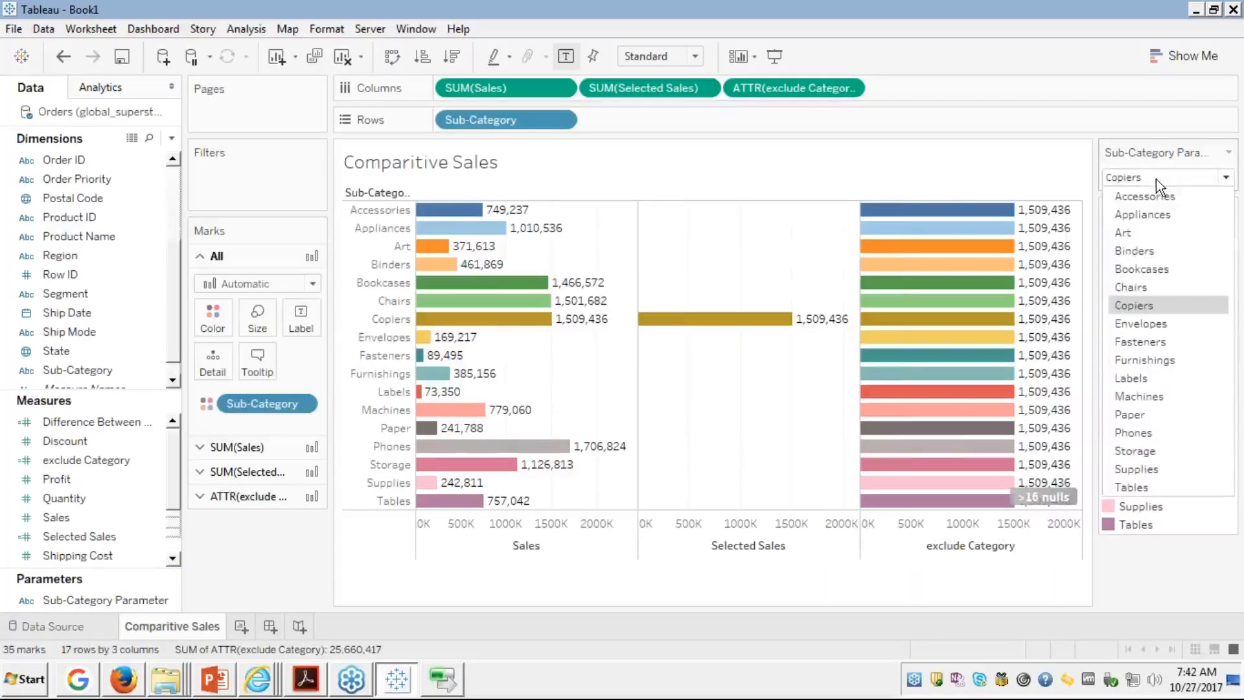
{"action": "left_click", "coordinate": [1145, 195]}
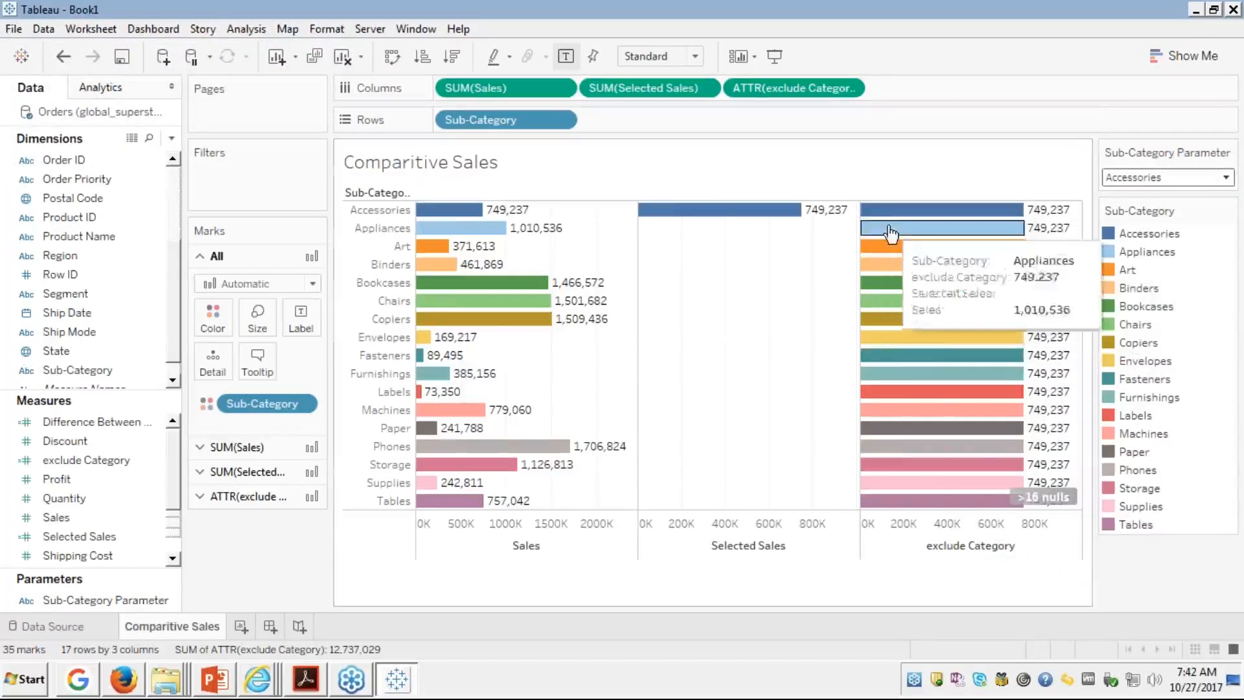
{"action": "left_click", "coordinate": [1116, 178]}
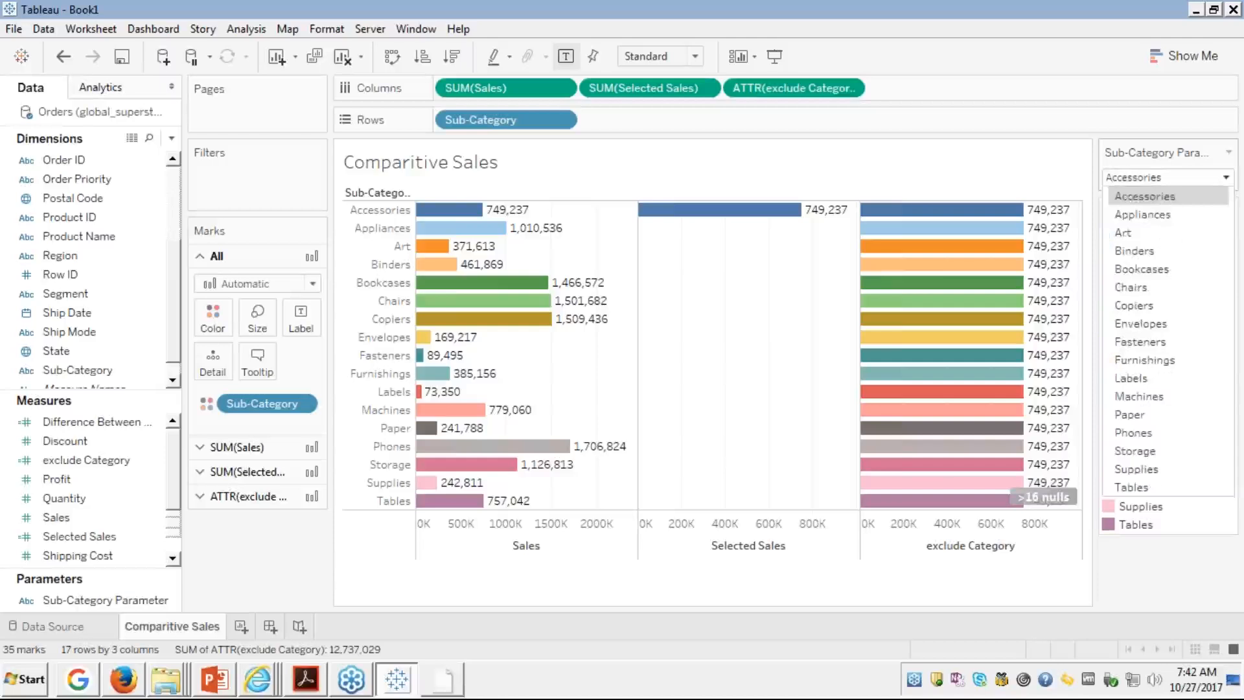
{"action": "left_click", "coordinate": [1124, 275]}
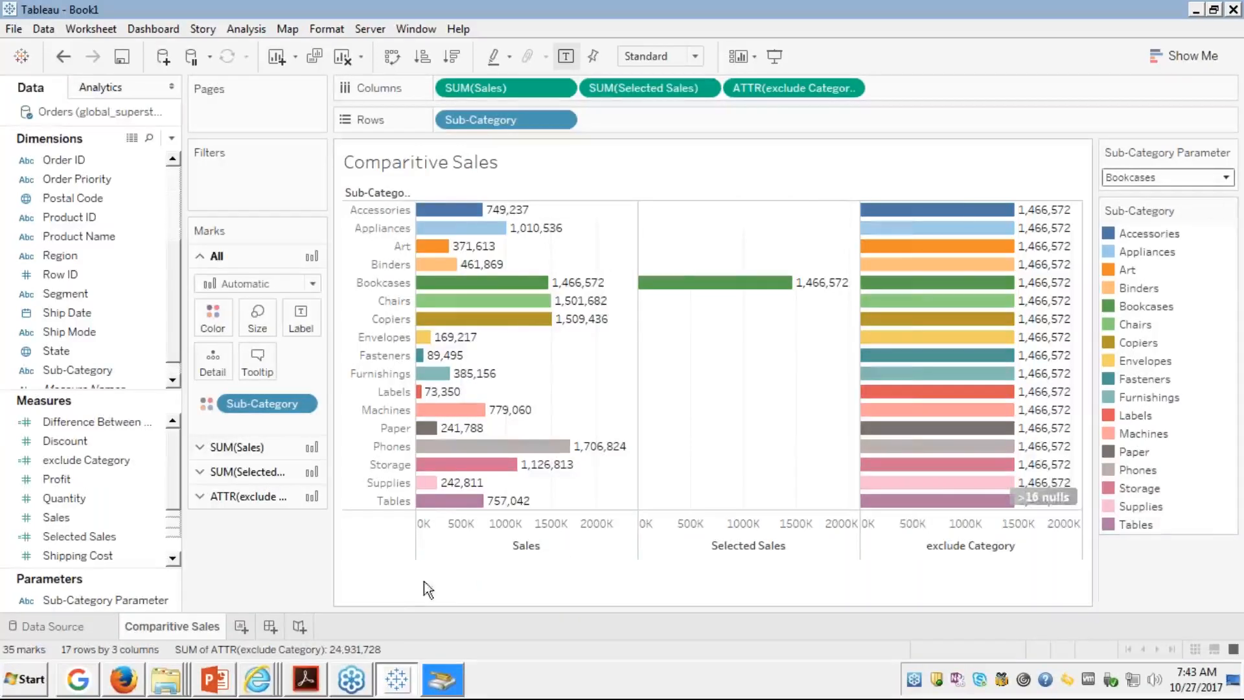
{"action": "mouse_move", "coordinate": [898, 485]}
{"action": "left_click", "coordinate": [110, 600]}
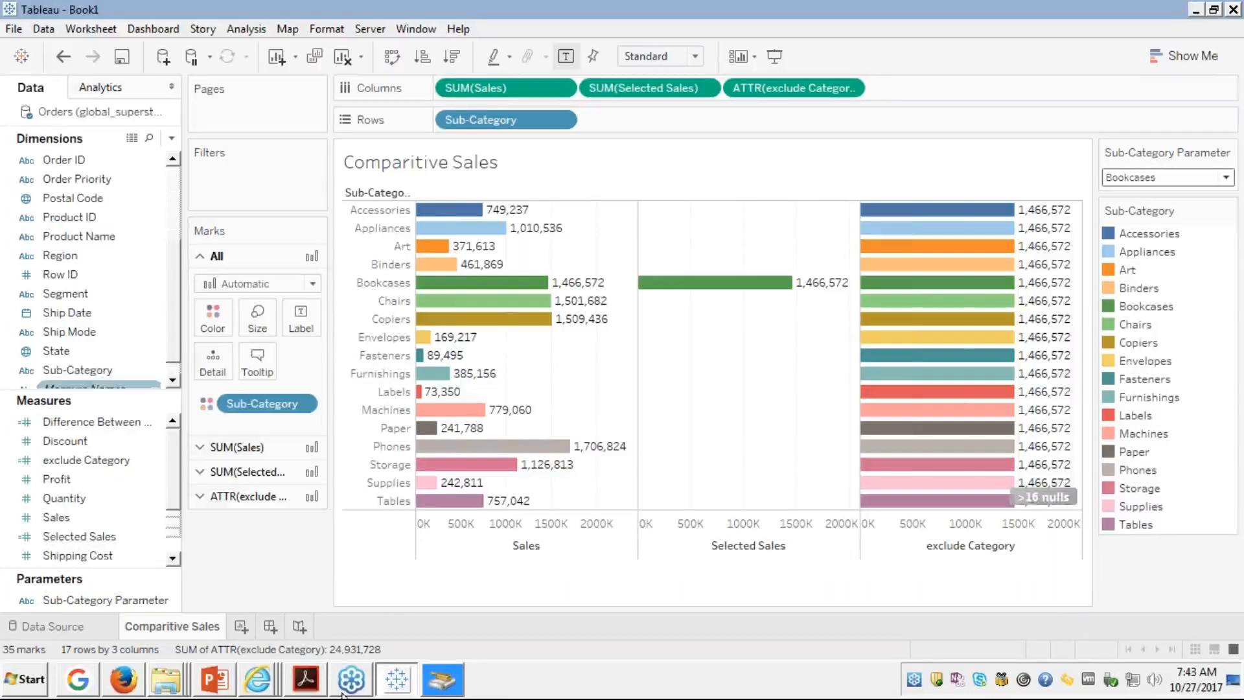
Step: Open Notepad and write the first note line "1. create a parameter based on subcategory"
{"action": "key", "text": "super+r"}
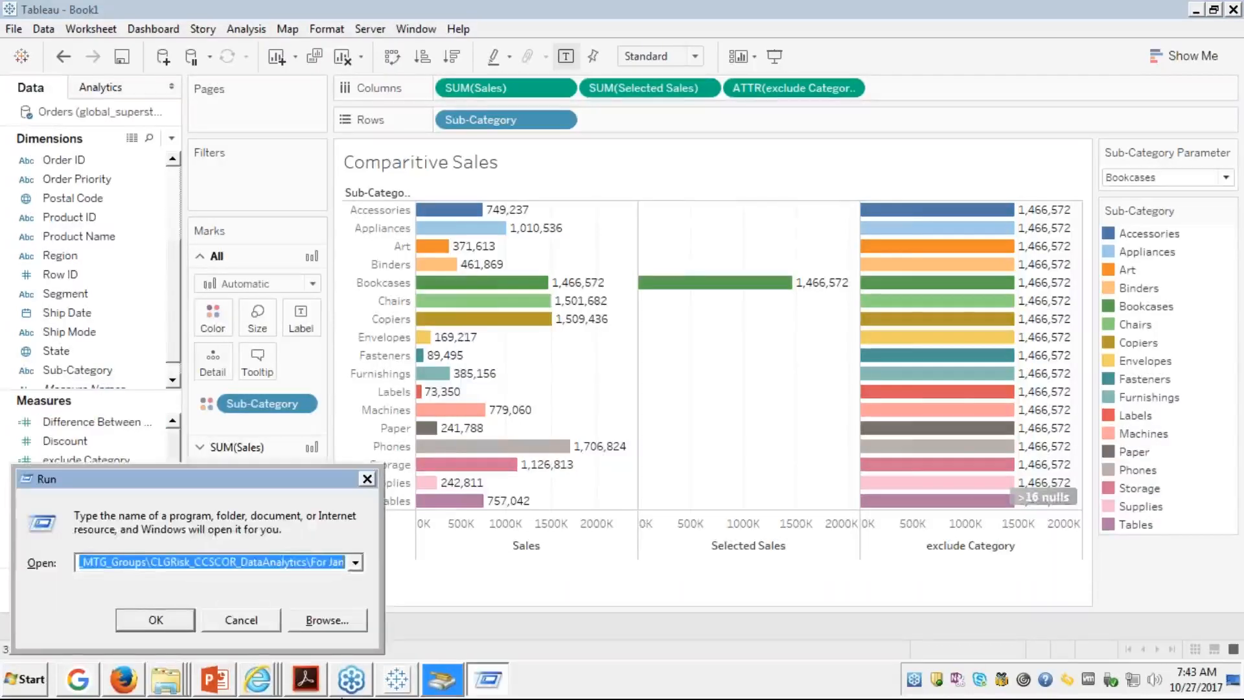
{"action": "type", "text": "notepad"}
{"action": "key", "text": "Return"}
{"action": "type", "text": "1."}
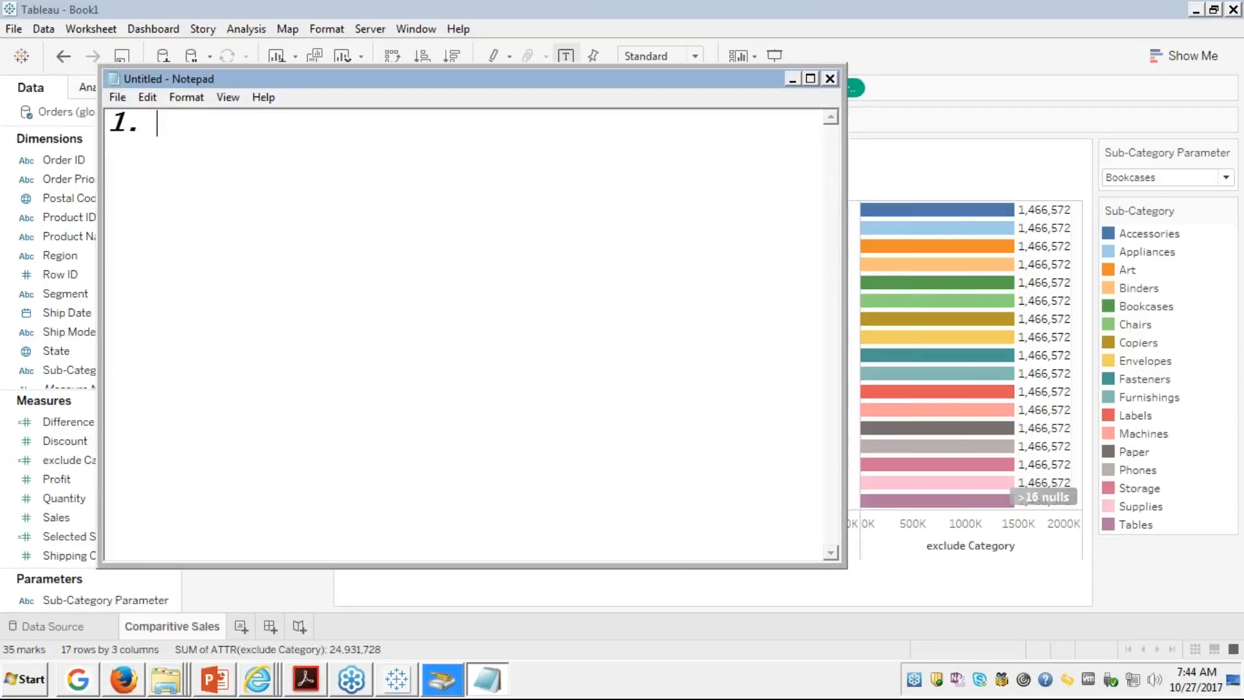
{"action": "type", "text": " create a"}
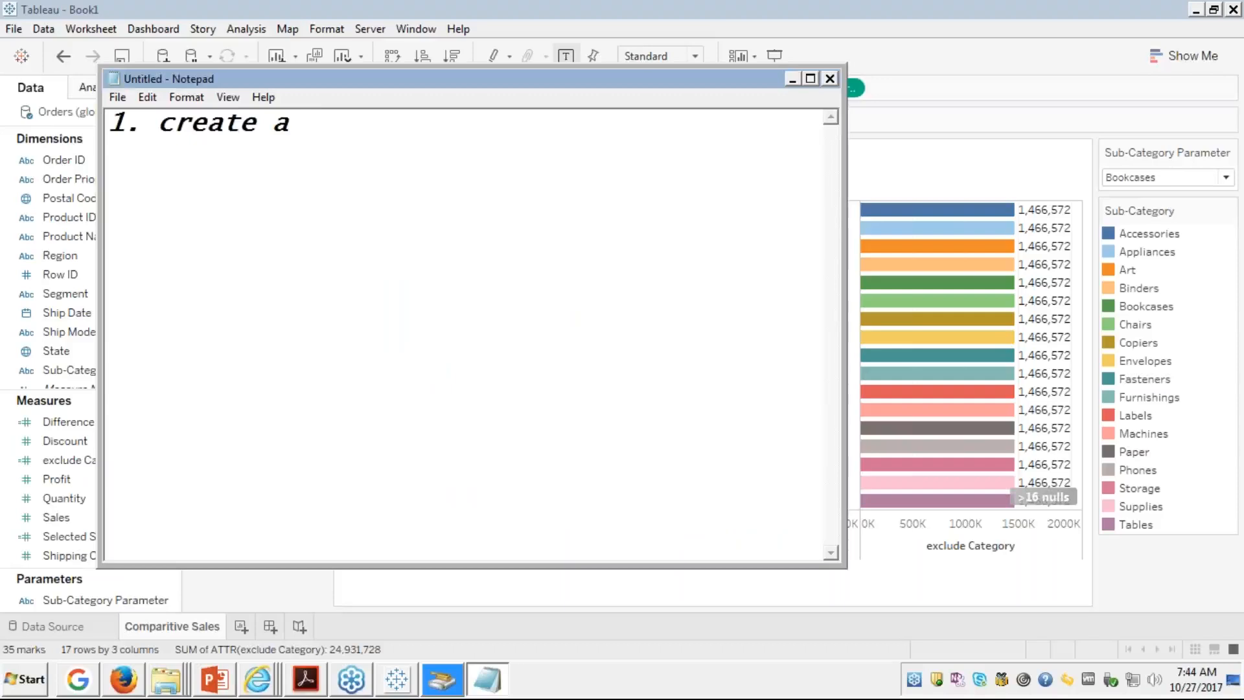
{"action": "type", "text": " paramet"}
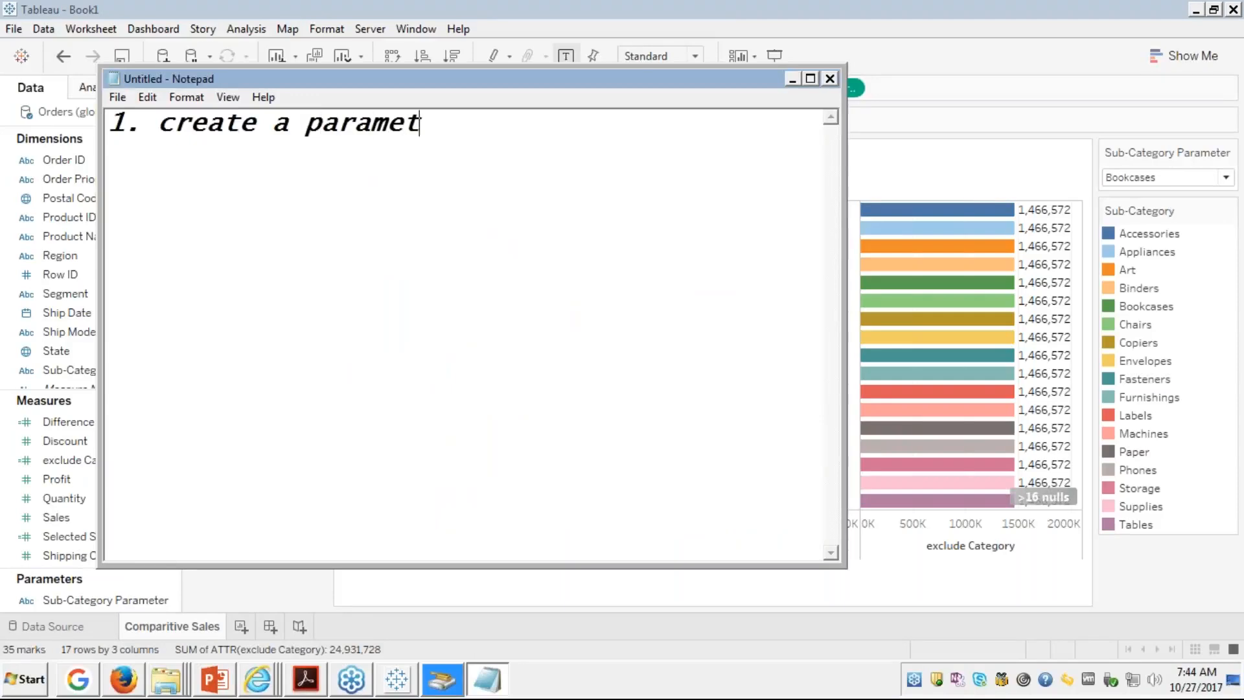
{"action": "type", "text": "er based on s"}
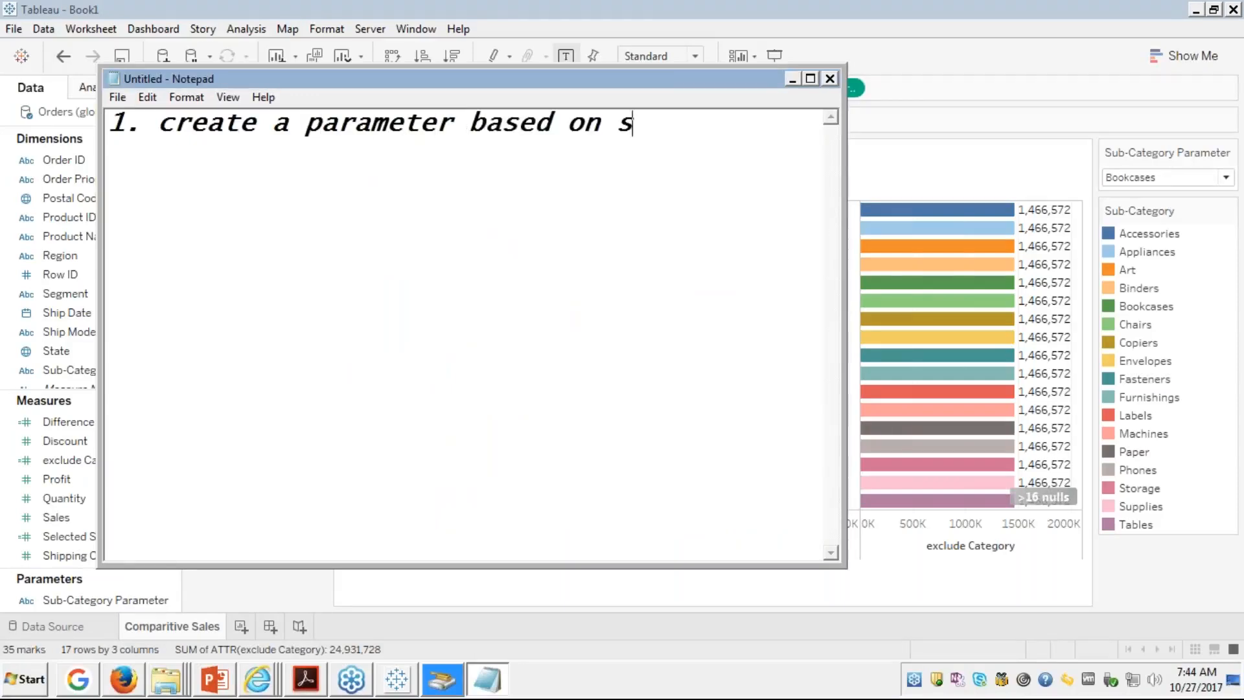
{"action": "type", "text": "ubcategory"}
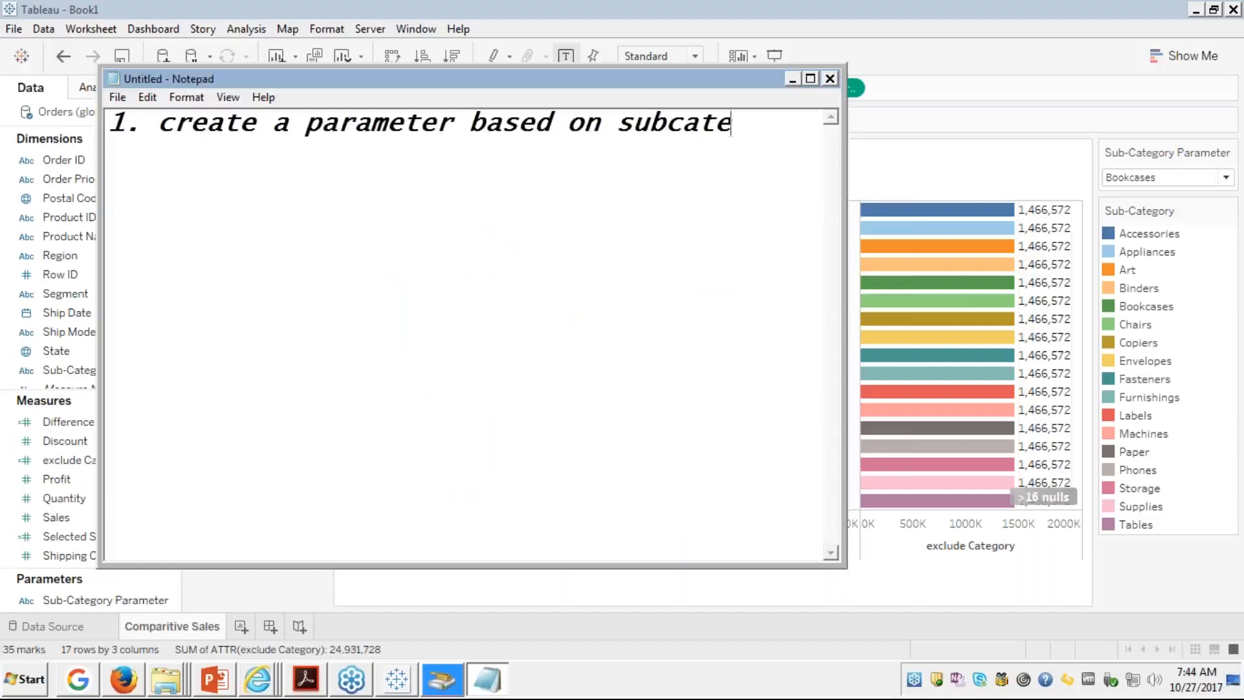
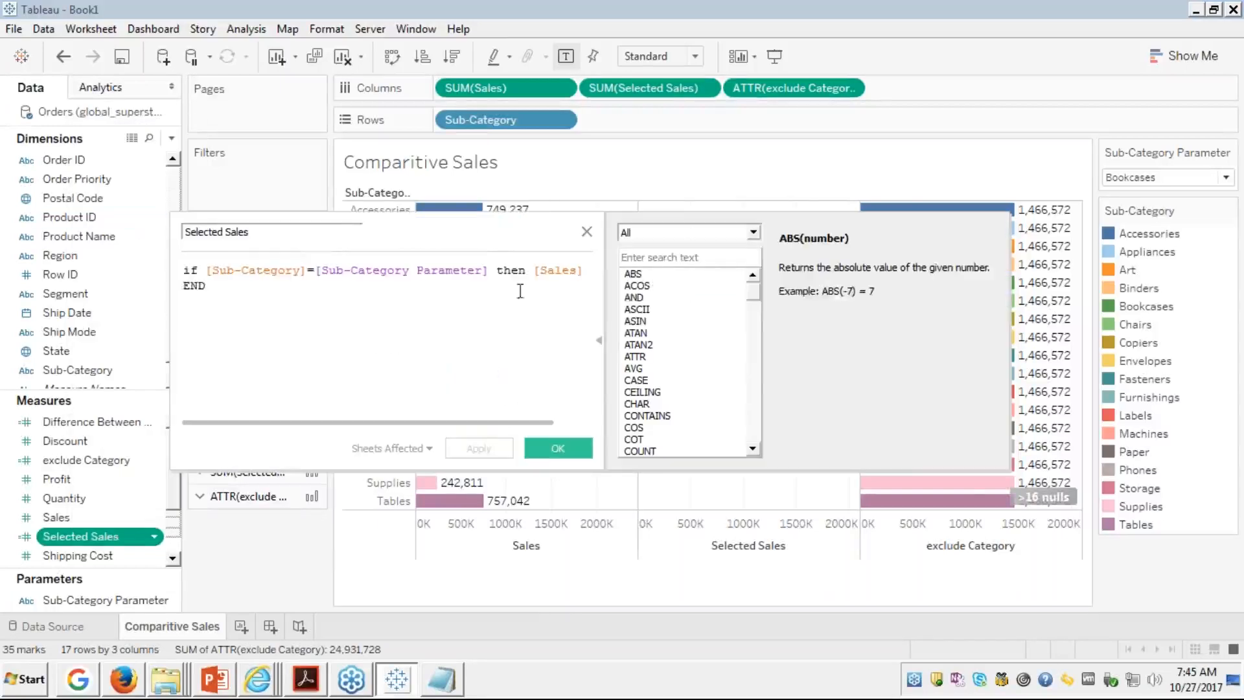
Step: Copy the whole Selected Sales formula from Tableau into the Notepad notes under item 2, and start item 3
{"action": "key", "text": "ctrl+a"}
{"action": "key", "text": "ctrl+c"}
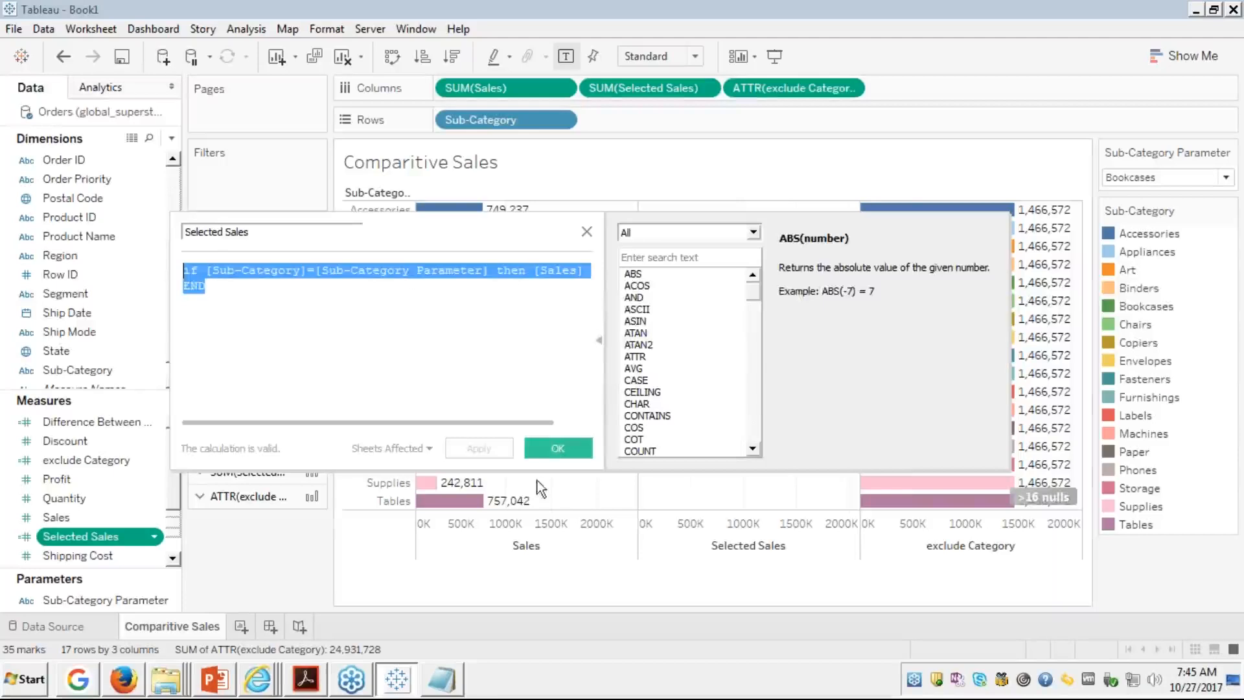
{"action": "left_click", "coordinate": [550, 438]}
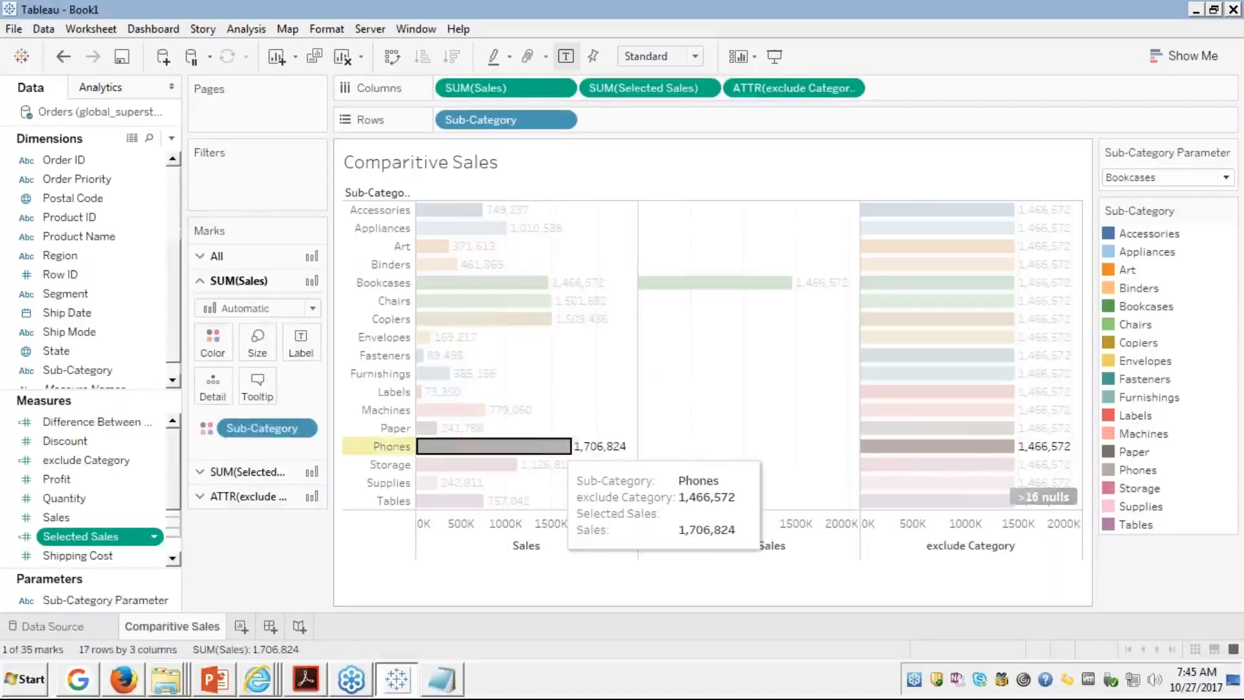
{"action": "key", "text": "alt+Tab"}
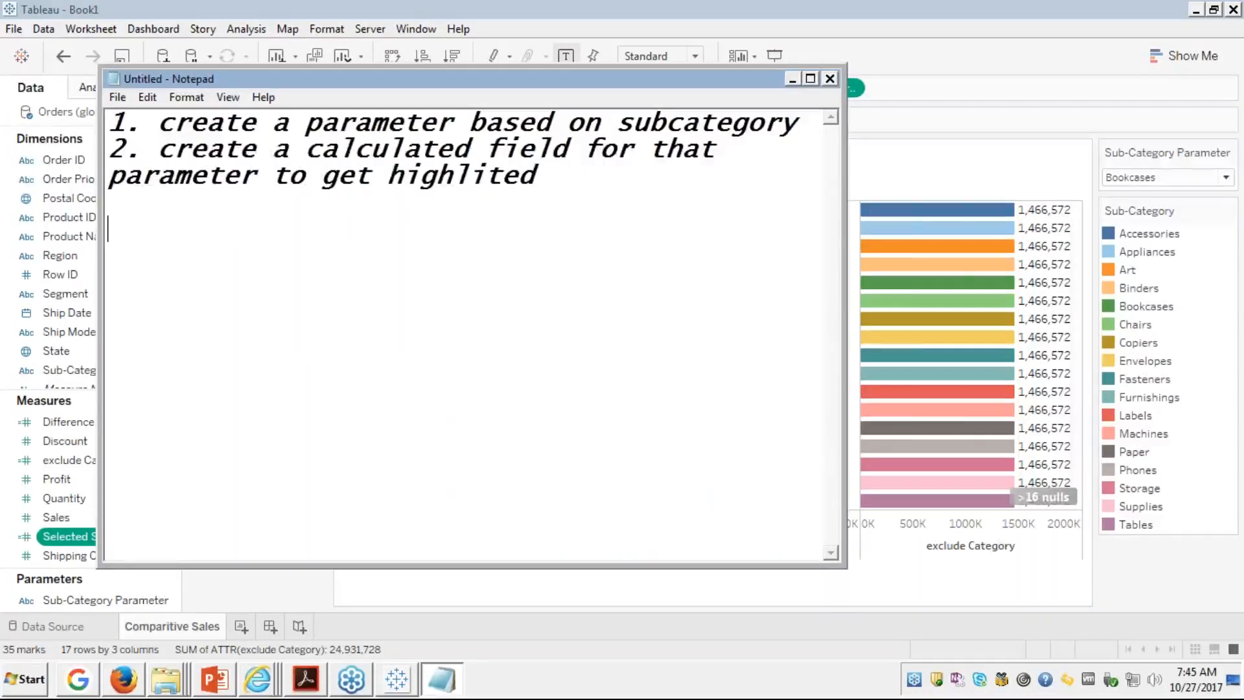
{"action": "key", "text": "ctrl+v"}
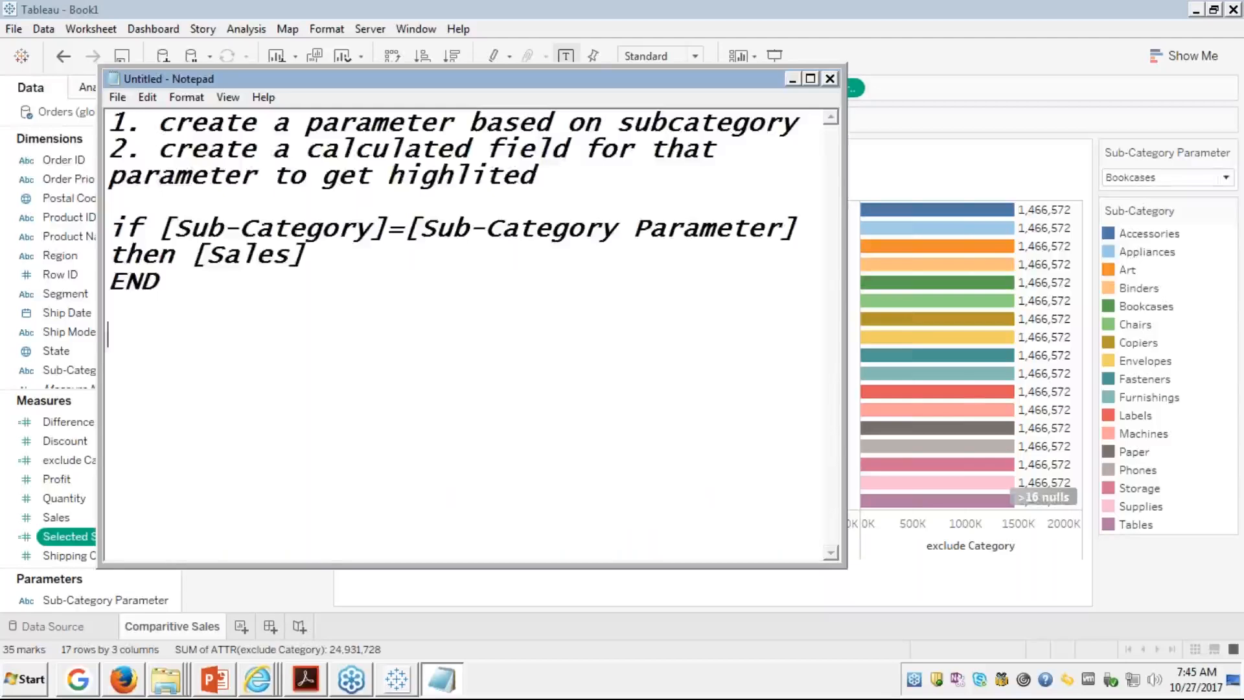
{"action": "type", "text": "3."}
Step: Switch back to Tableau, open the exclude Category calculation, read its formula and close the editor
{"action": "key", "text": "alt+Tab"}
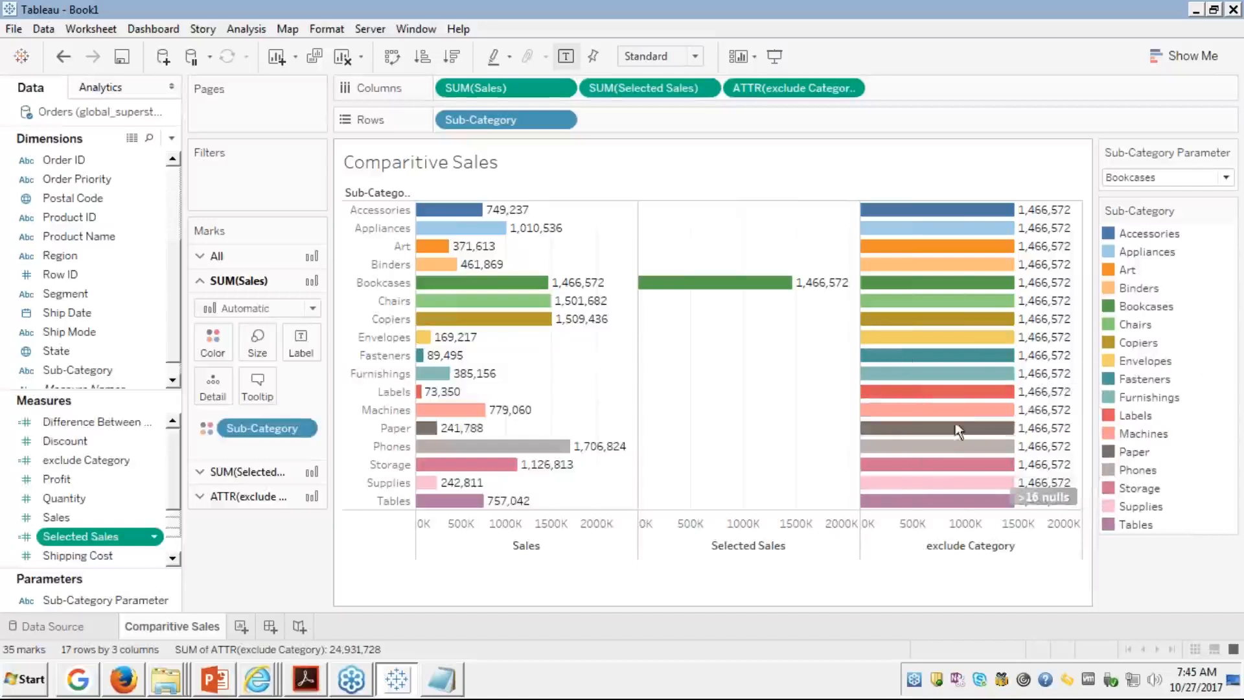
{"action": "left_click", "coordinate": [81, 461]}
{"action": "right_click", "coordinate": [81, 461]}
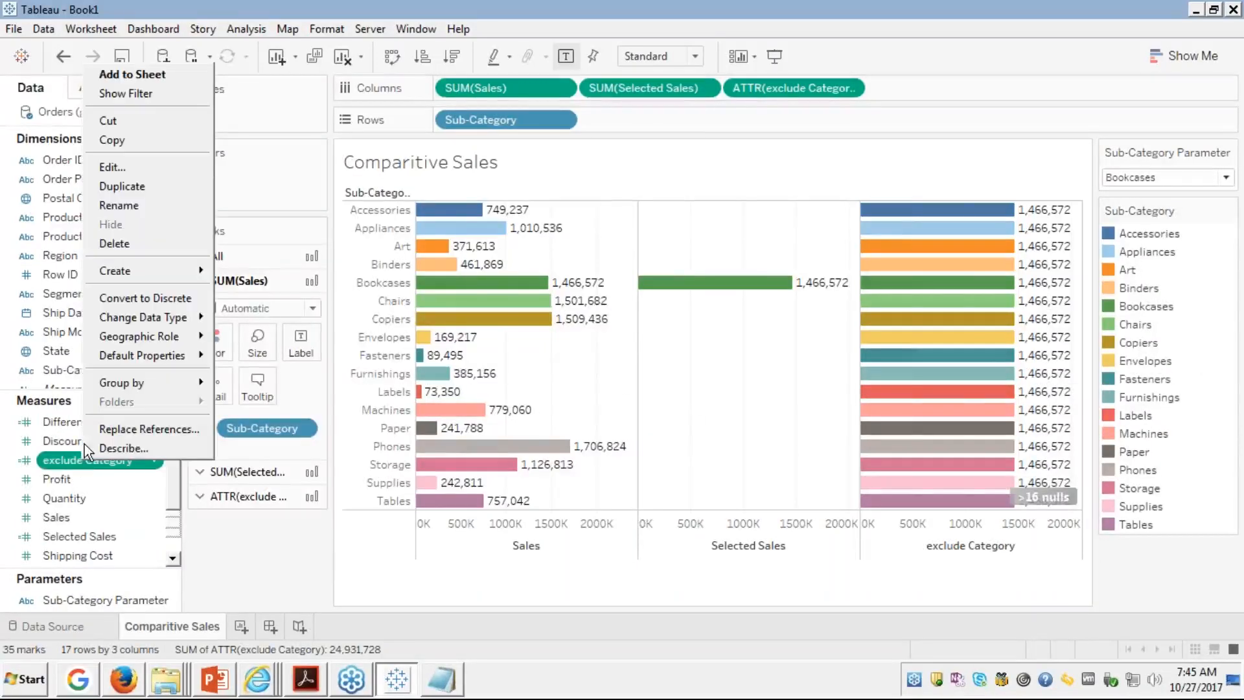
{"action": "left_click", "coordinate": [131, 163]}
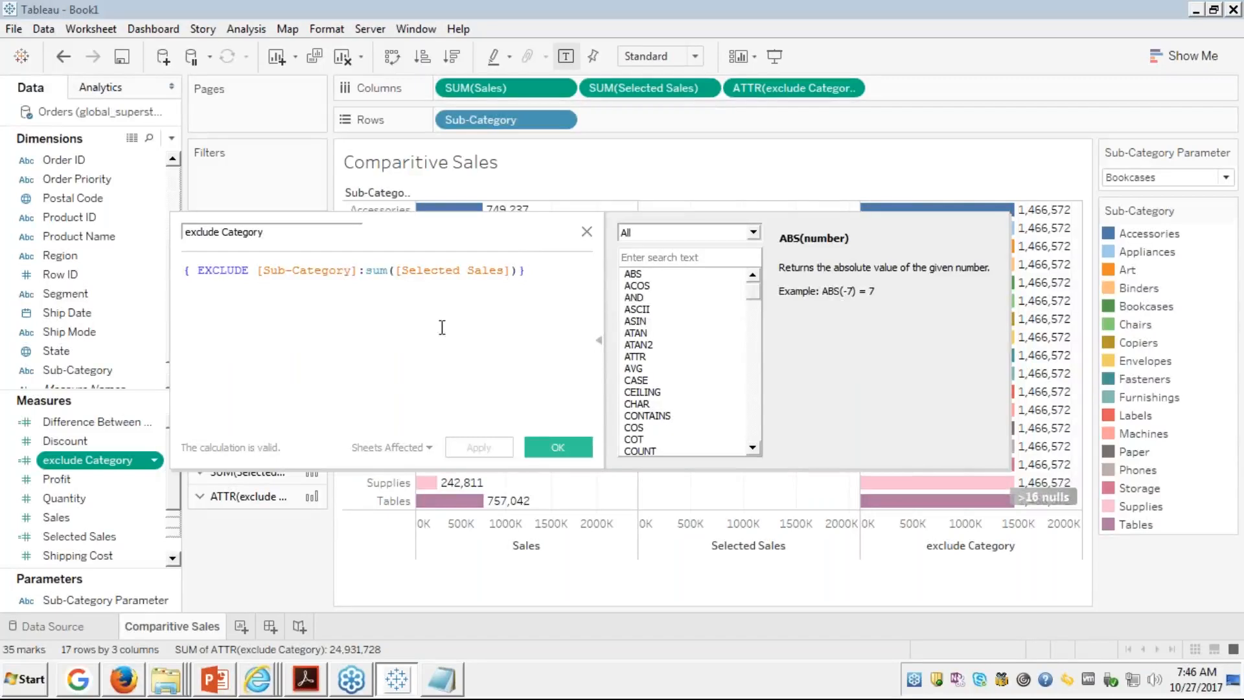
{"action": "left_click", "coordinate": [550, 448]}
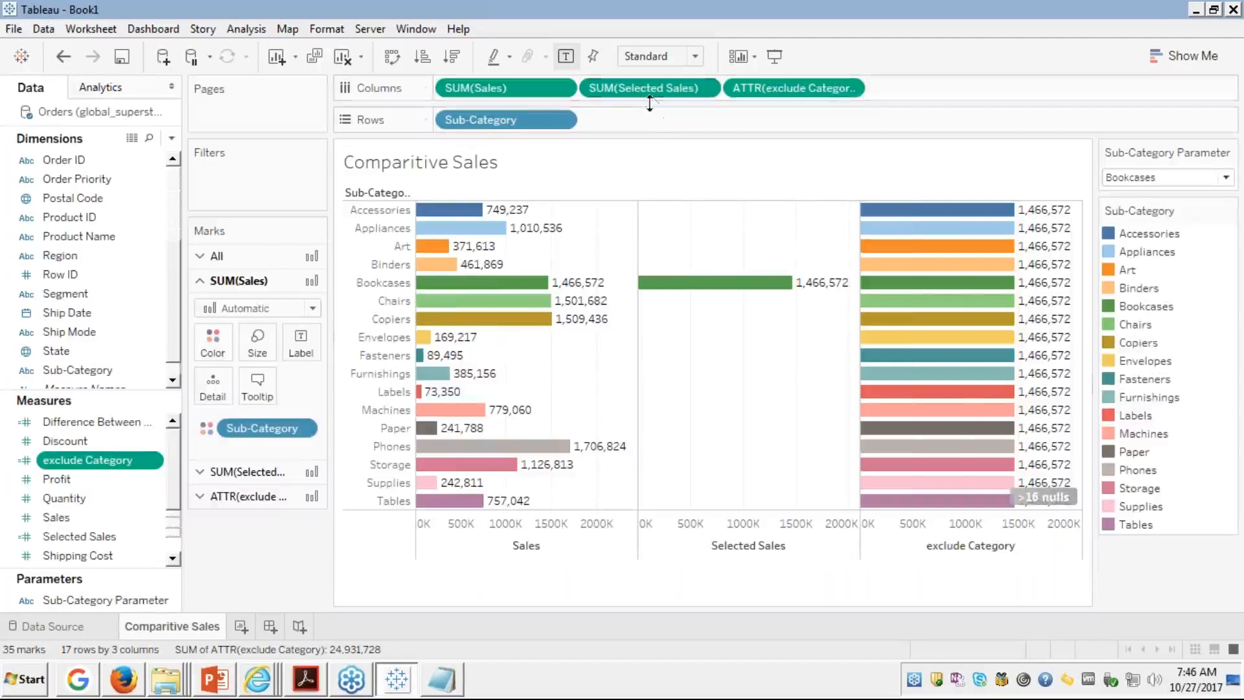
Step: Set the Sub-Category Parameter to Chairs to compare its Selected Sales with the exclude Category bars
{"action": "left_click", "coordinate": [1173, 176]}
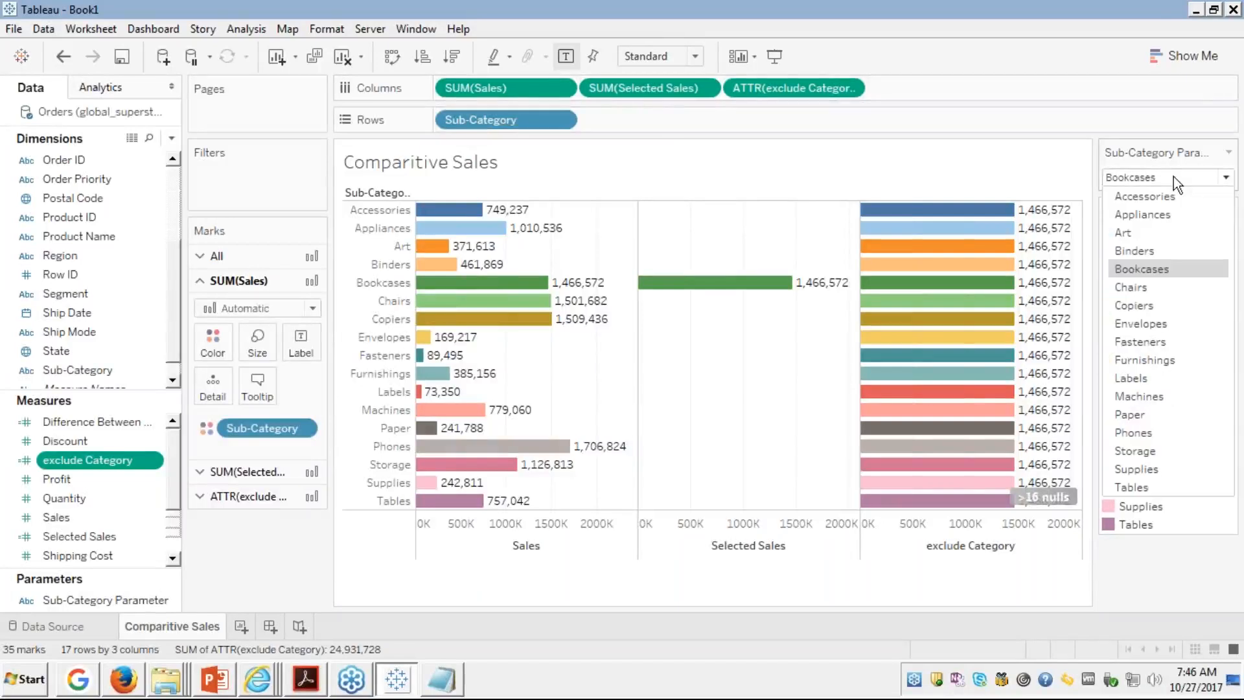
{"action": "left_click", "coordinate": [1138, 279]}
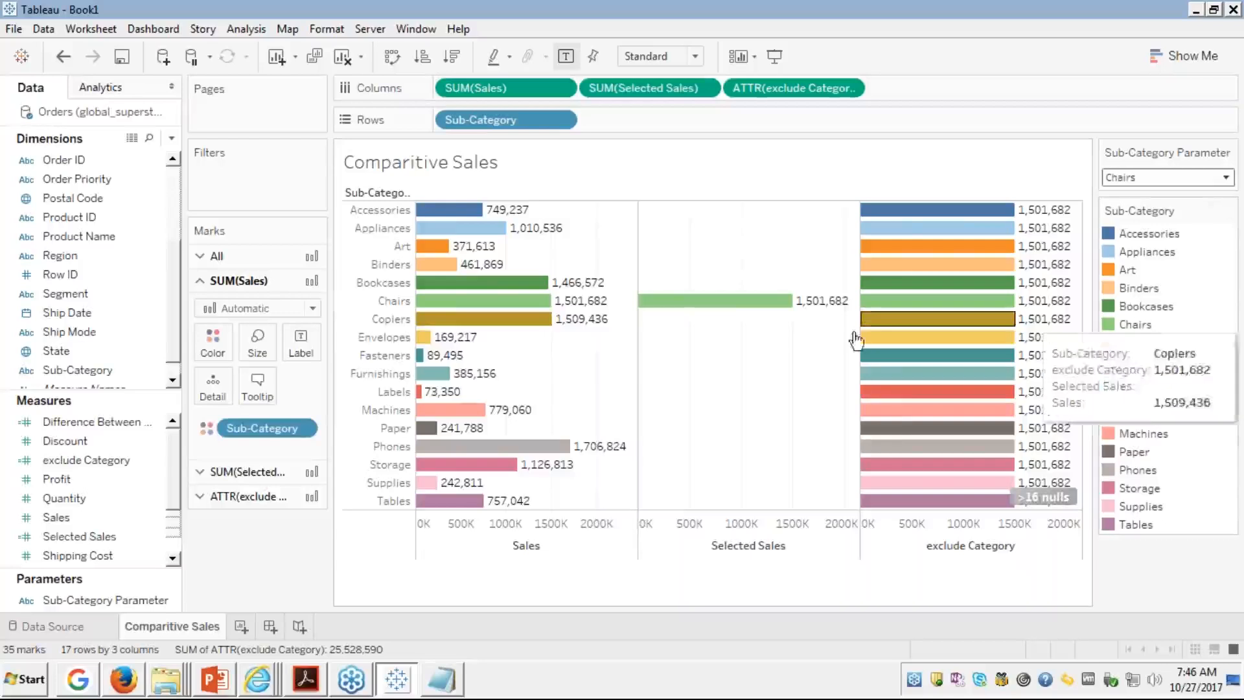
{"action": "mouse_move", "coordinate": [685, 303]}
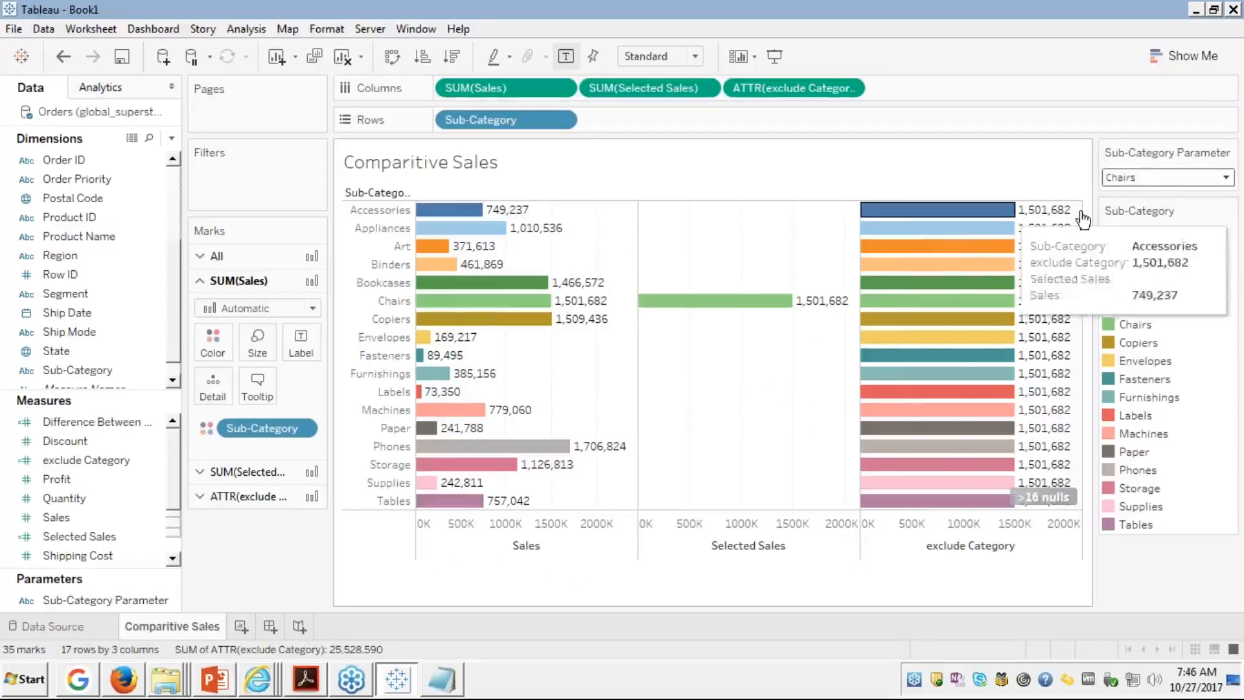
{"action": "left_click", "coordinate": [1148, 175]}
{"action": "left_click", "coordinate": [1149, 174]}
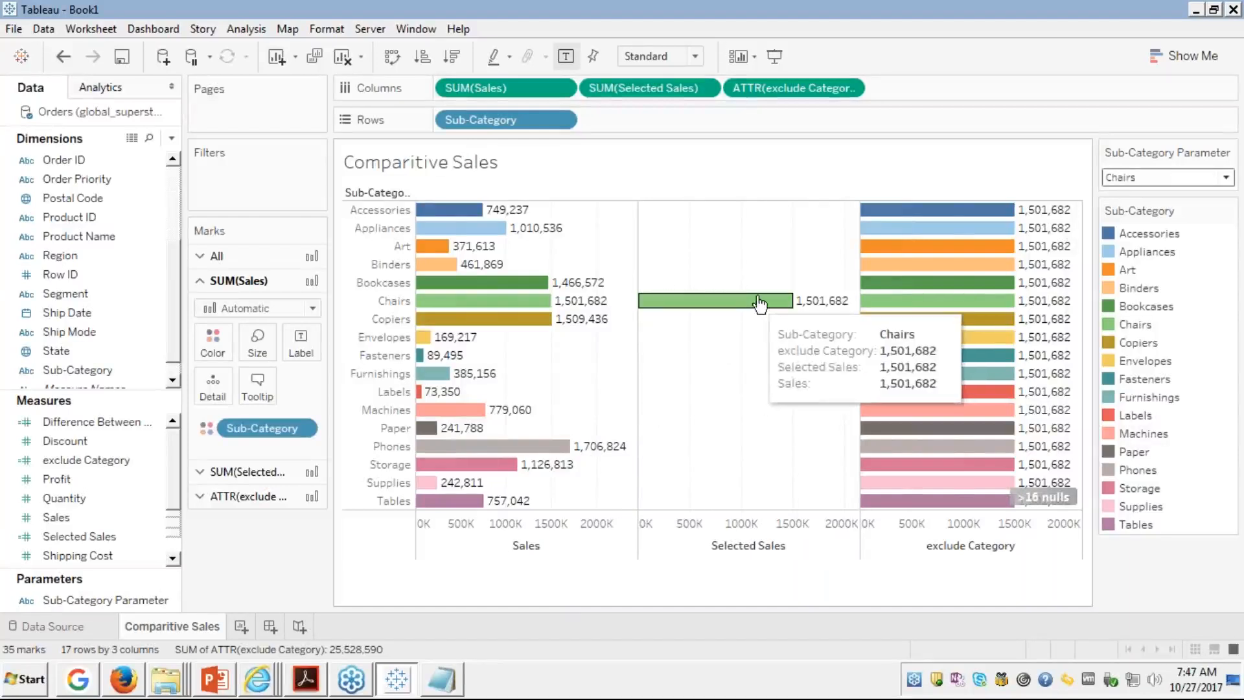
Step: Change the Difference Between Selected and sales Category calculation to SUM([Selected Sales]) - SUM([Sales]) and save it
{"action": "left_click", "coordinate": [87, 422]}
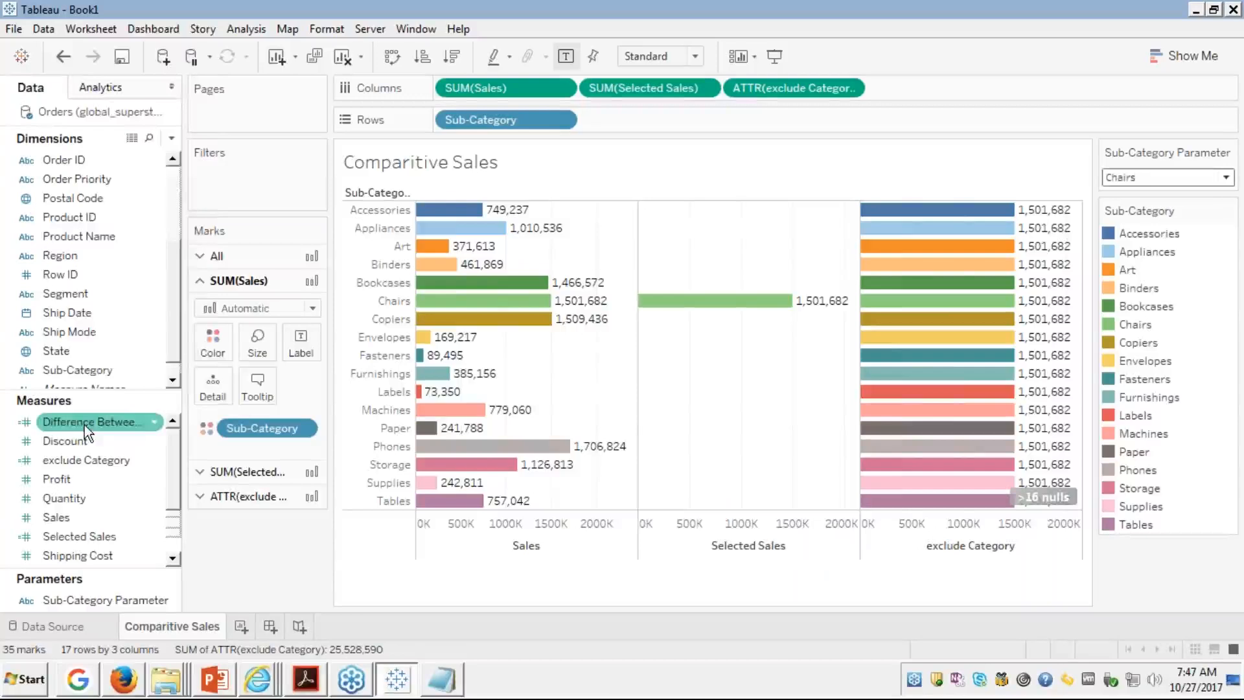
{"action": "right_click", "coordinate": [84, 425]}
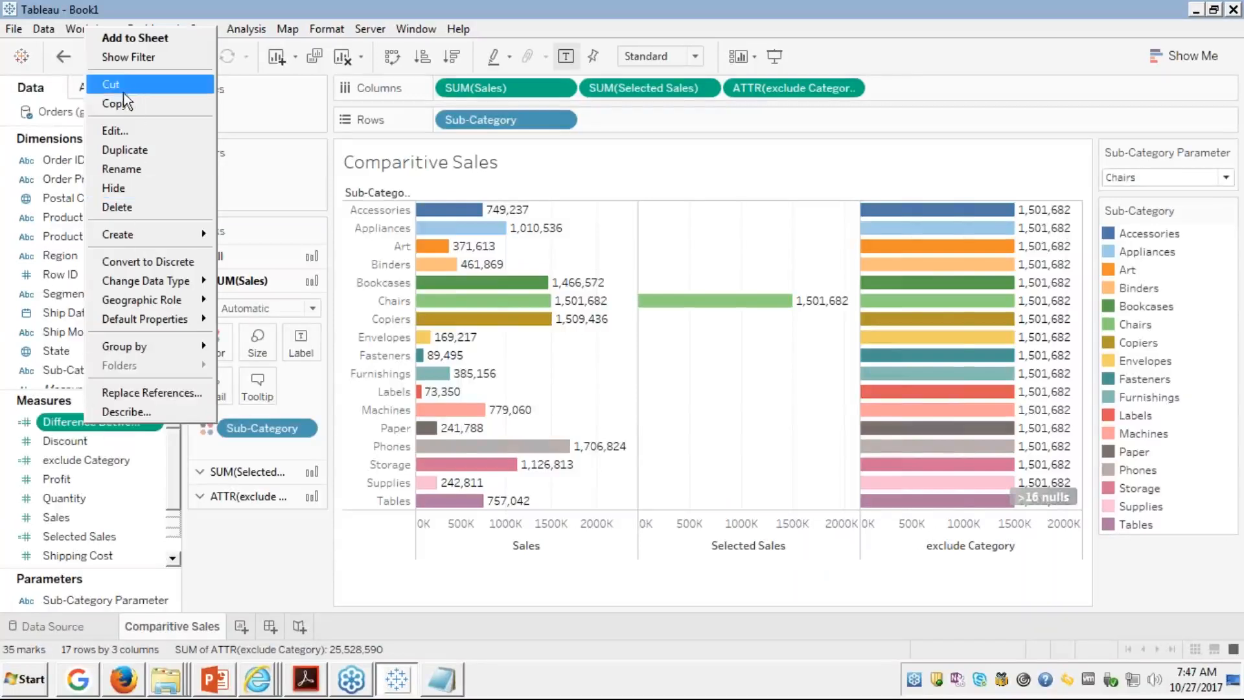
{"action": "left_click", "coordinate": [115, 131]}
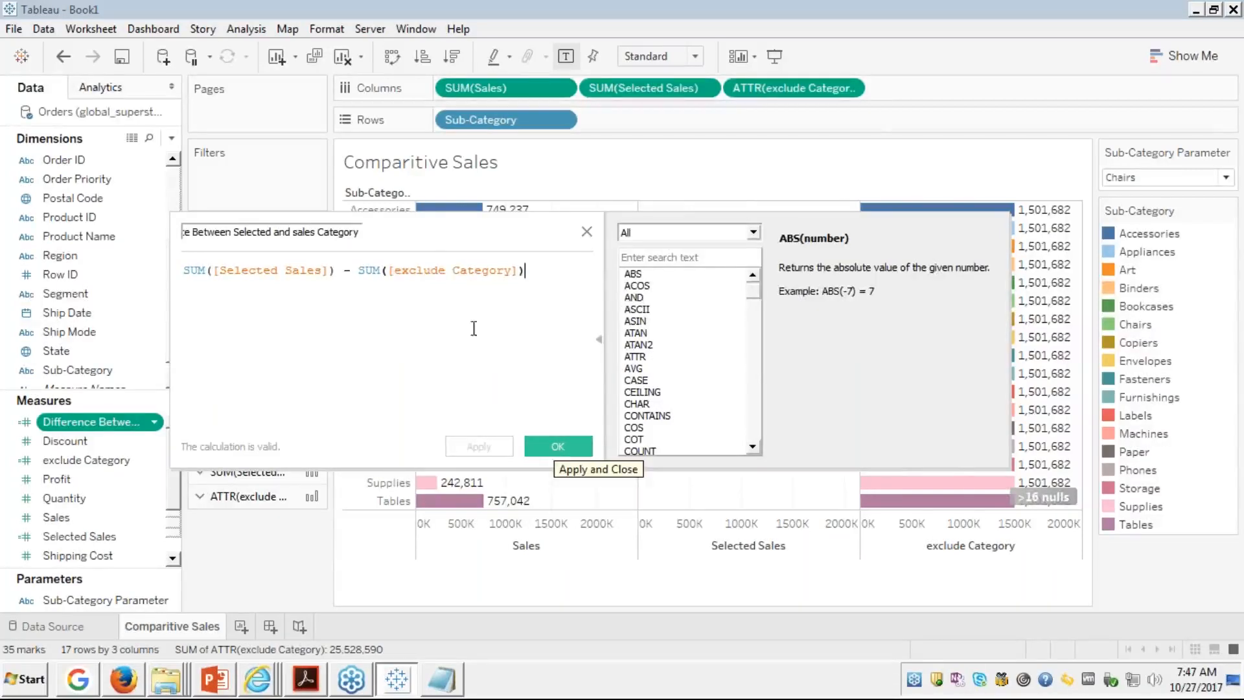
{"action": "double_click", "coordinate": [455, 272]}
{"action": "key", "text": "ctrl+a"}
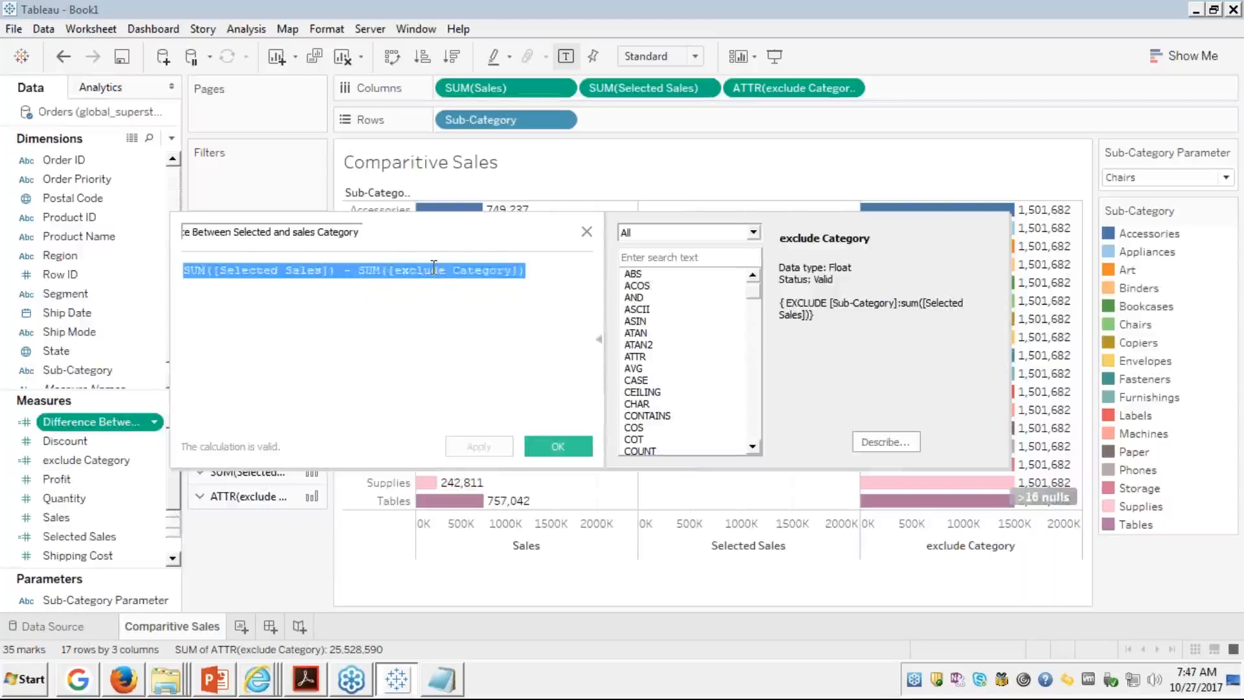
{"action": "left_click", "coordinate": [433, 269]}
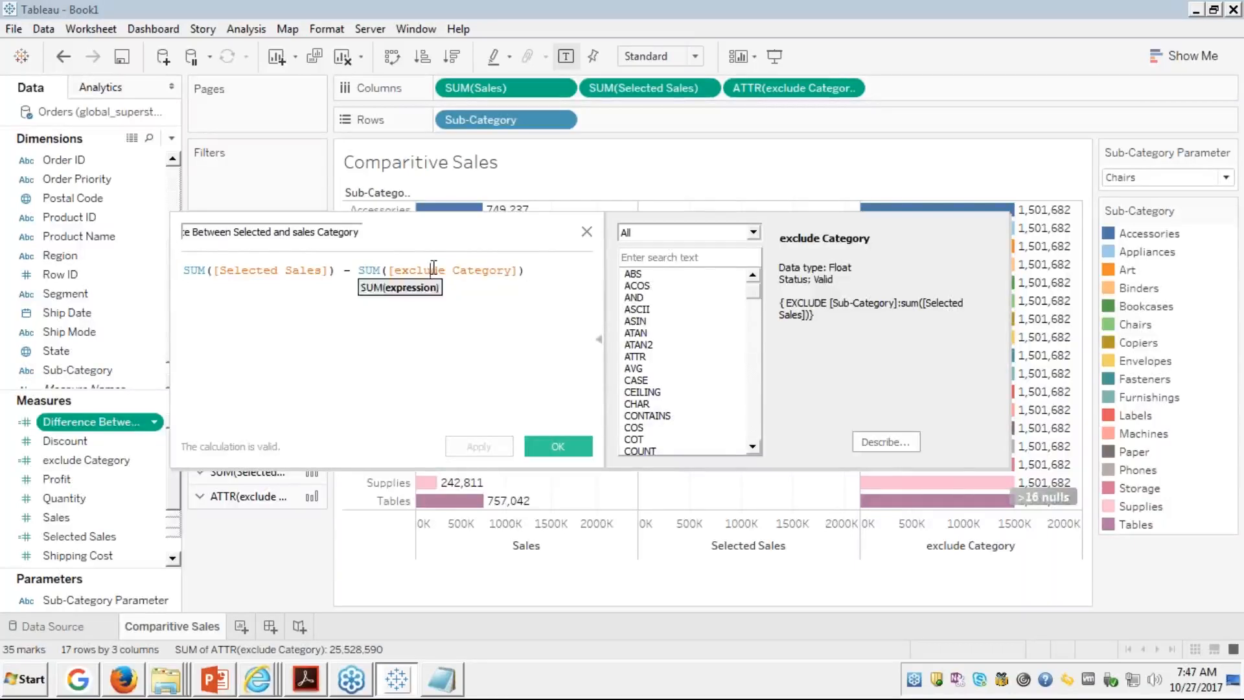
{"action": "left_click", "coordinate": [387, 270]}
{"action": "double_click", "coordinate": [388, 269]}
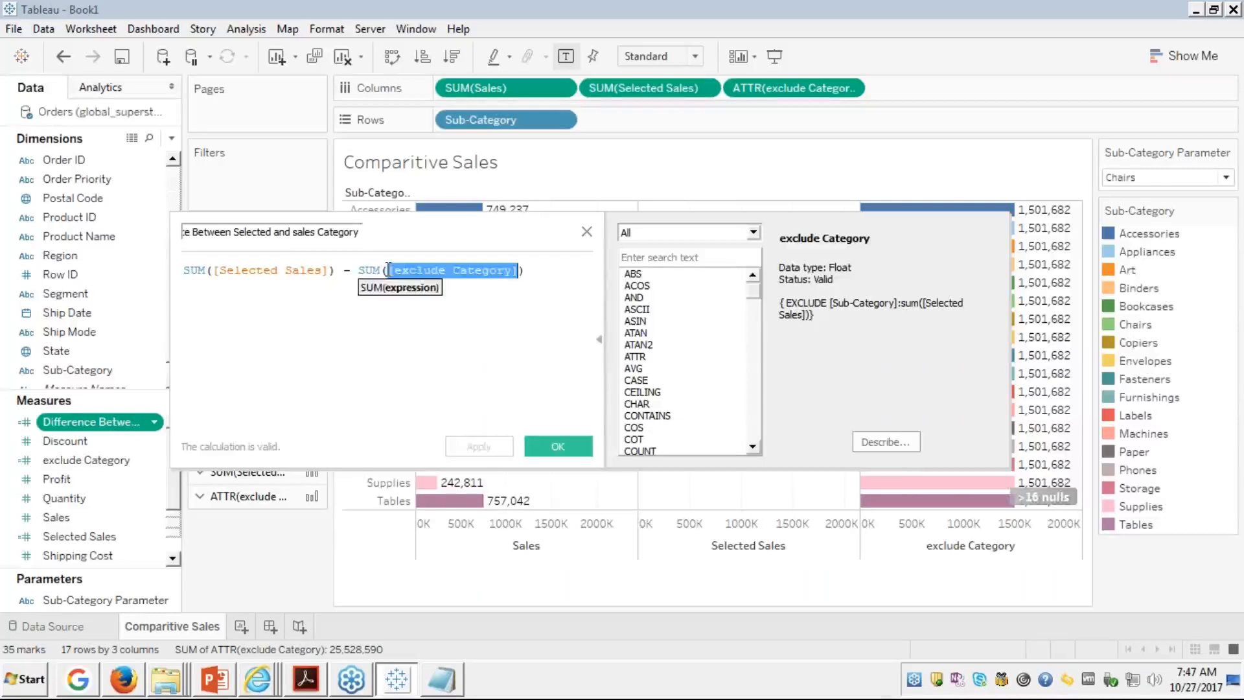
{"action": "type", "text": "Sal"}
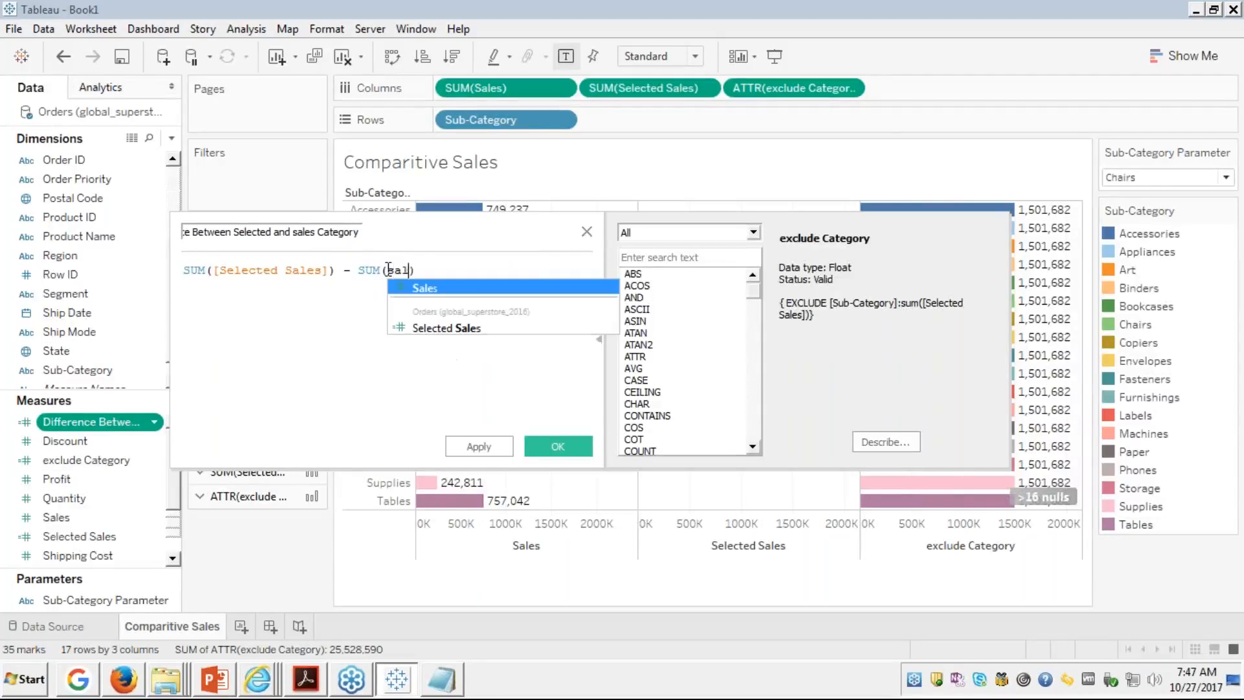
{"action": "key", "text": "Return"}
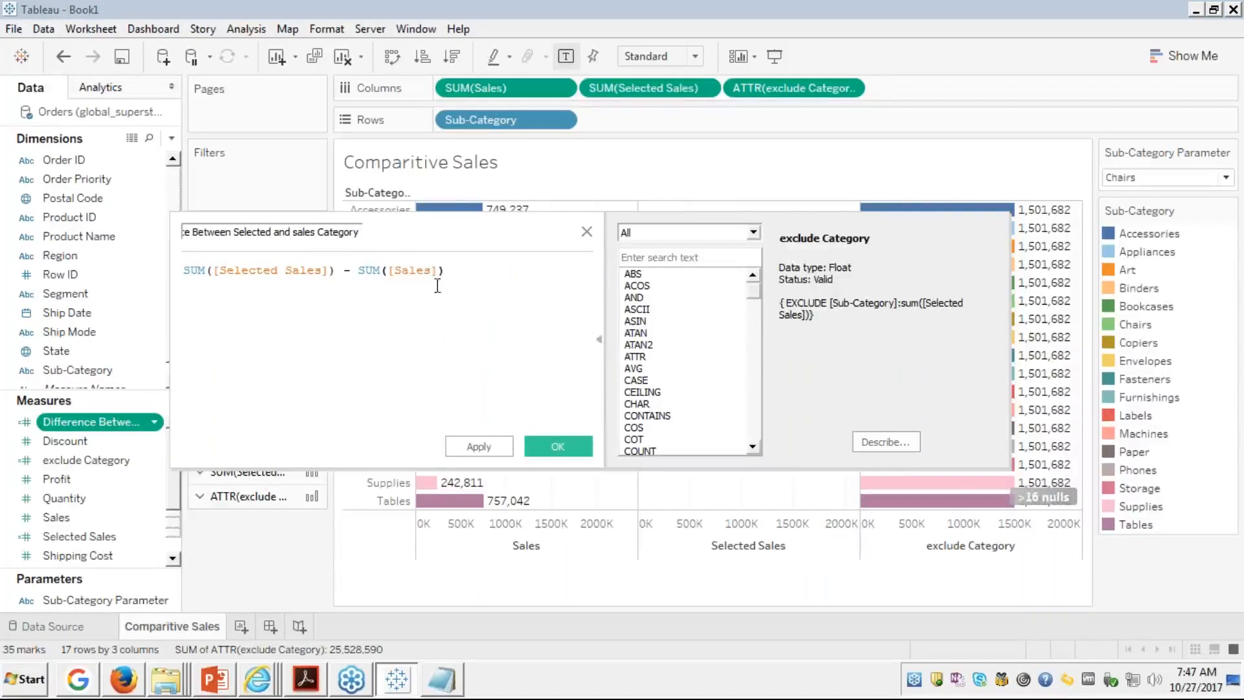
{"action": "left_click", "coordinate": [552, 447]}
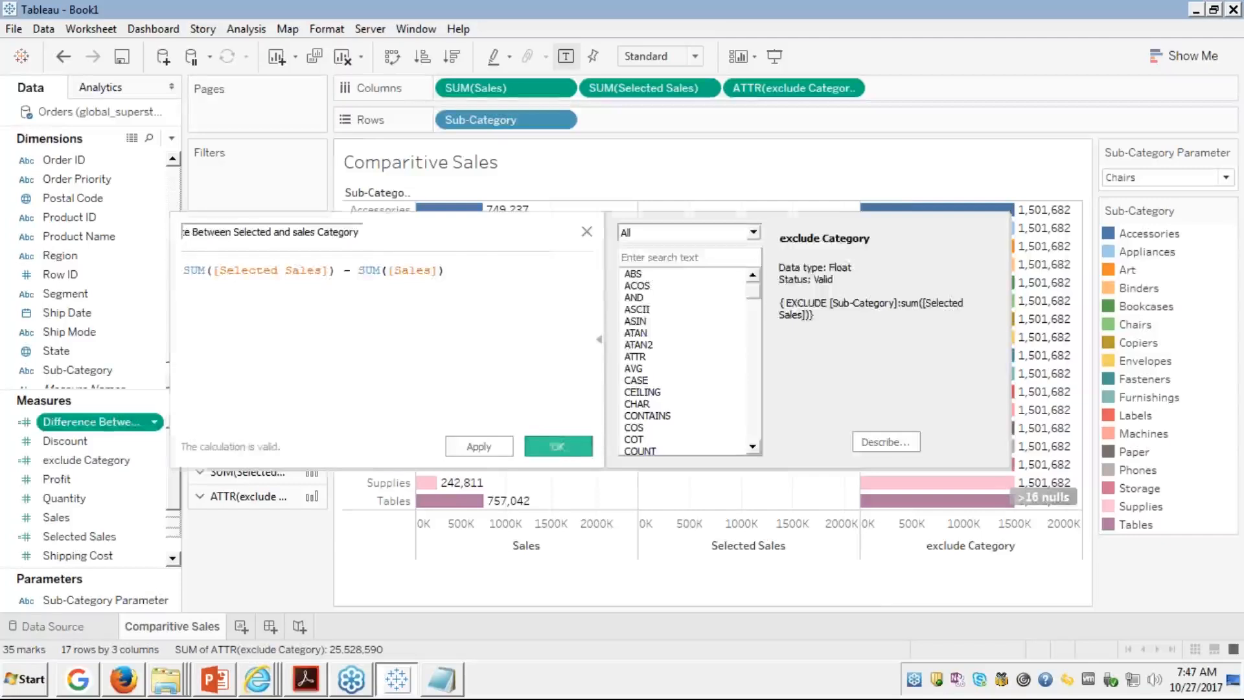
Step: Add the Difference Between Selected and sales Category measure to the chart as a fourth column
{"action": "left_click", "coordinate": [114, 461]}
{"action": "double_click", "coordinate": [87, 418]}
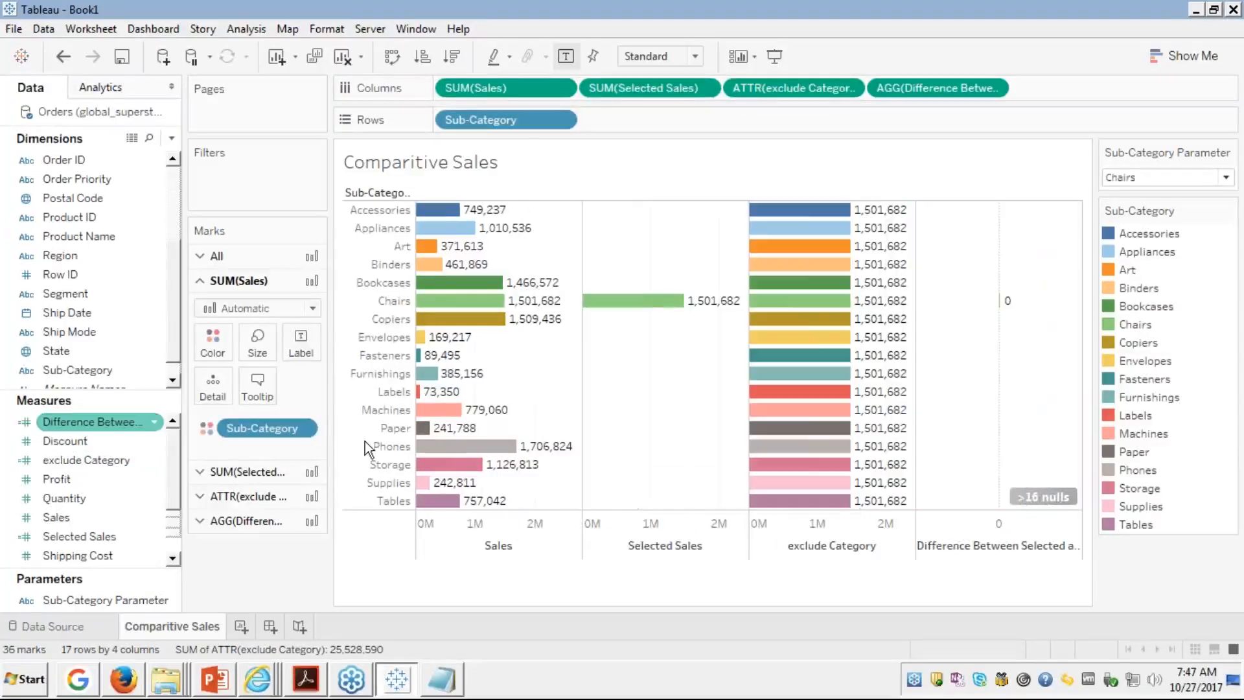
{"action": "left_click", "coordinate": [365, 441]}
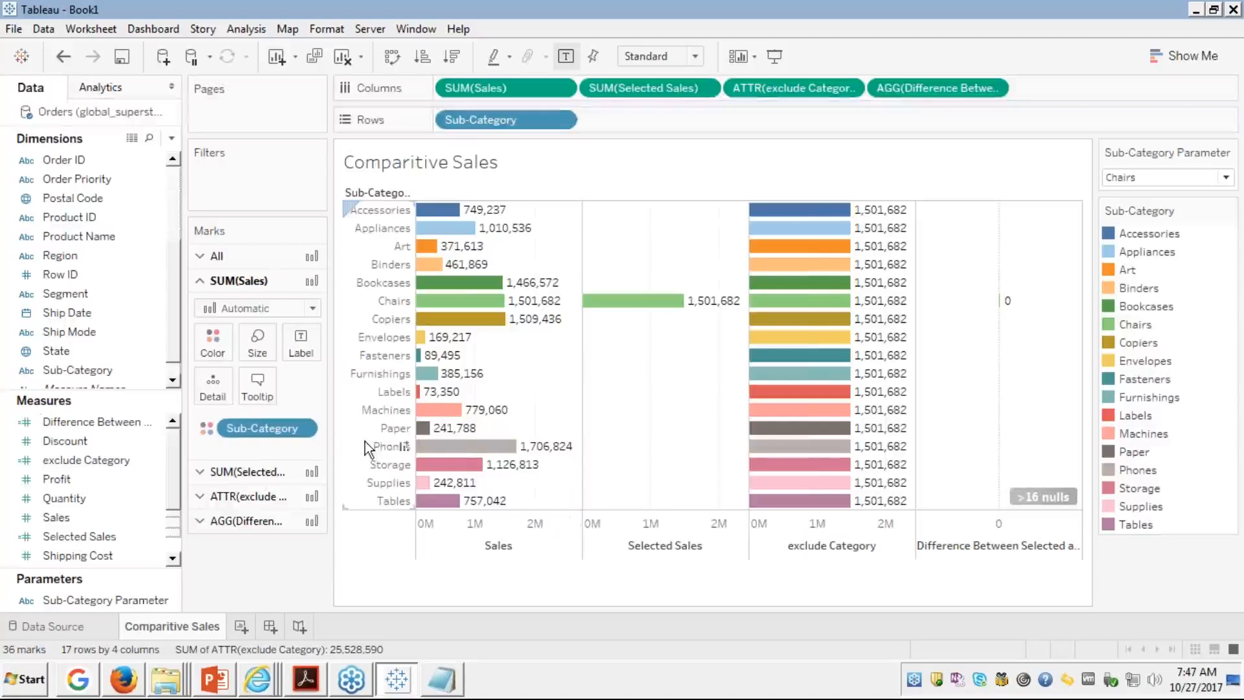
Step: Compare the bars across the four measures and remove exclude Category from Columns
{"action": "mouse_move", "coordinate": [1004, 304]}
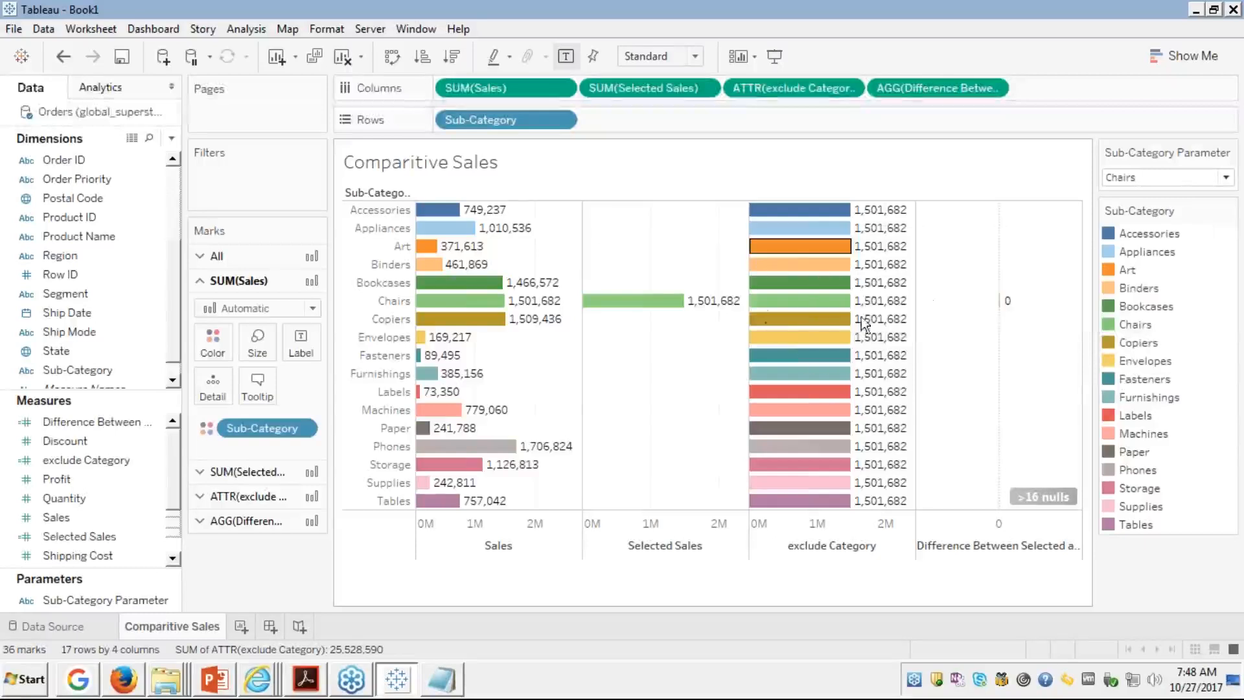
{"action": "mouse_move", "coordinate": [813, 310]}
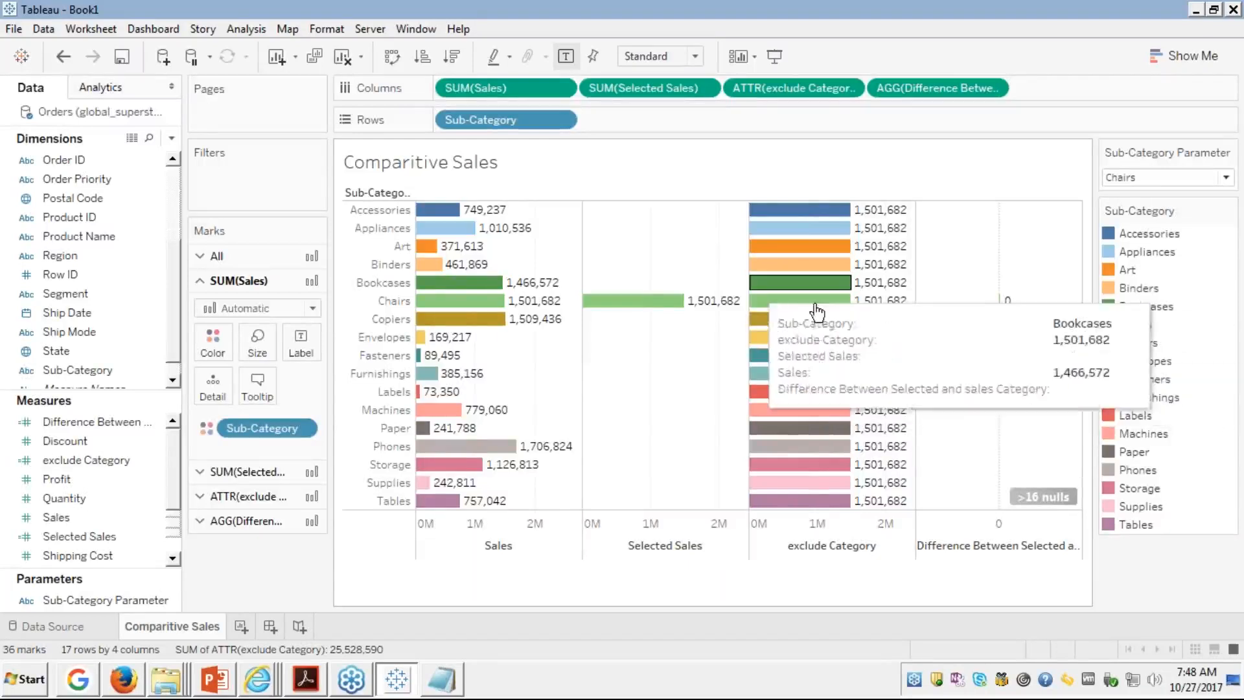
{"action": "mouse_move", "coordinate": [644, 308]}
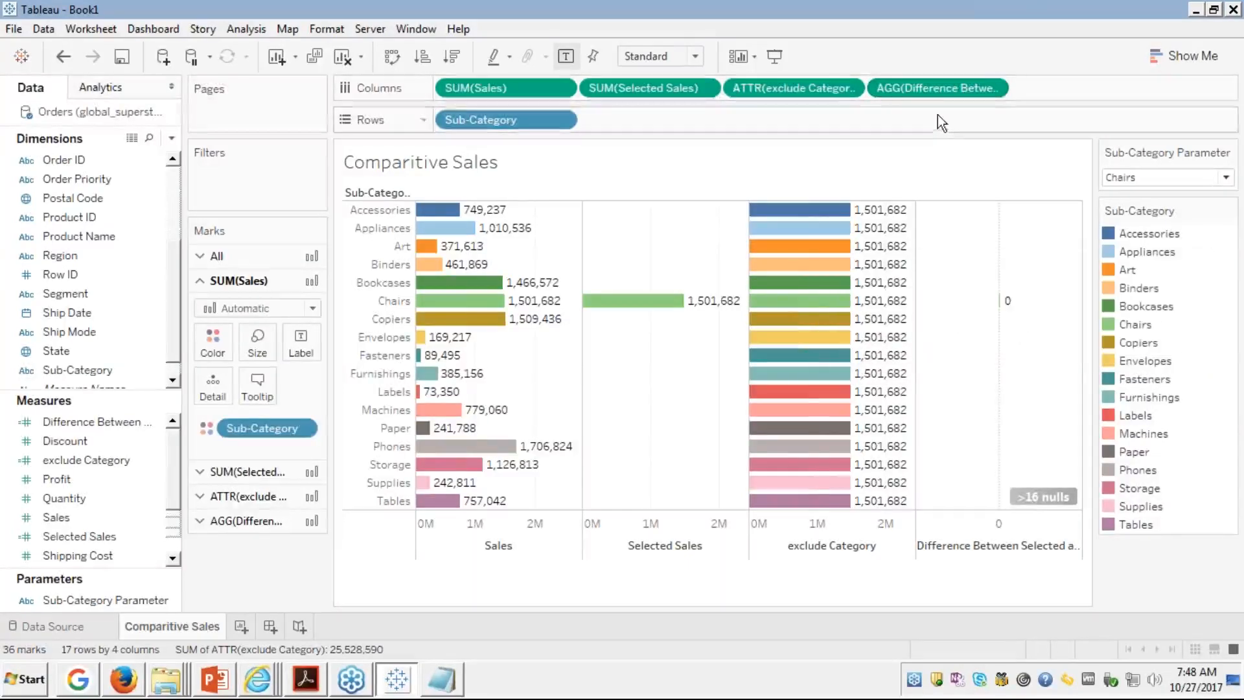
{"action": "mouse_move", "coordinate": [937, 86]}
{"action": "left_mouse_down"}
{"action": "mouse_move", "coordinate": [565, 167]}
{"action": "mouse_move", "coordinate": [76, 389]}
{"action": "mouse_move", "coordinate": [467, 259]}
{"action": "mouse_move", "coordinate": [360, 280]}
{"action": "mouse_move", "coordinate": [19, 476]}
{"action": "mouse_move", "coordinate": [56, 437]}
{"action": "mouse_move", "coordinate": [40, 445]}
{"action": "mouse_move", "coordinate": [942, 90]}
{"action": "left_mouse_up"}
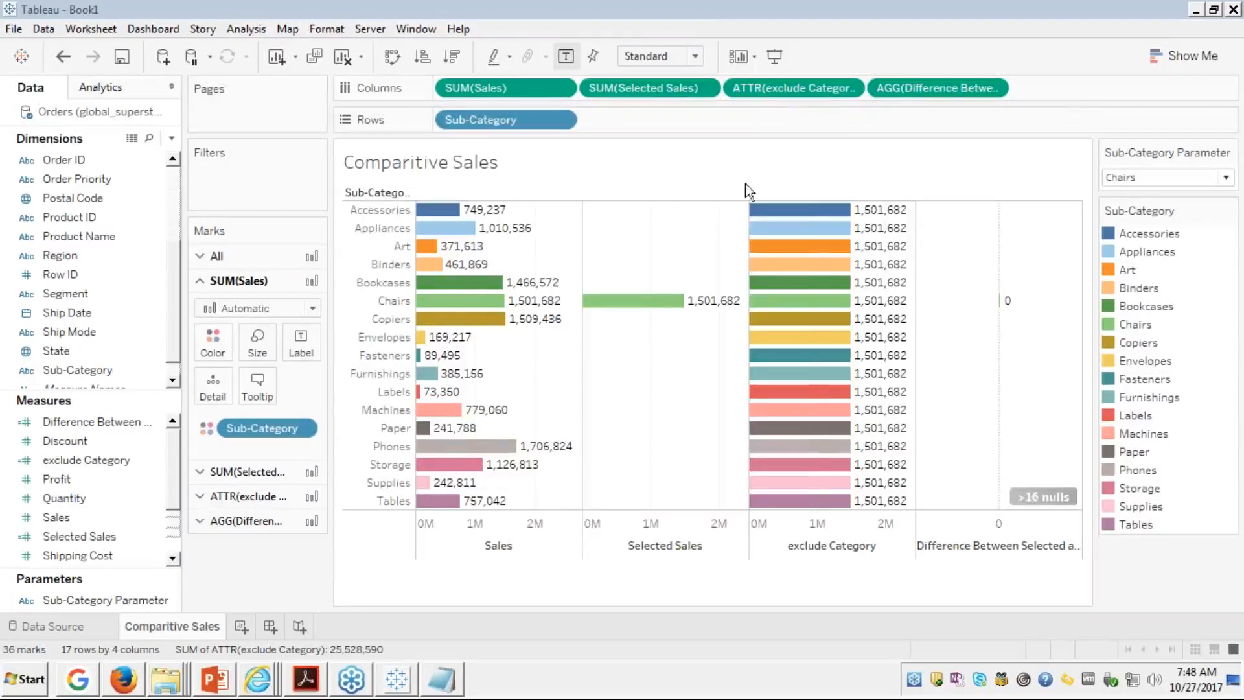
{"action": "left_click", "coordinate": [938, 163]}
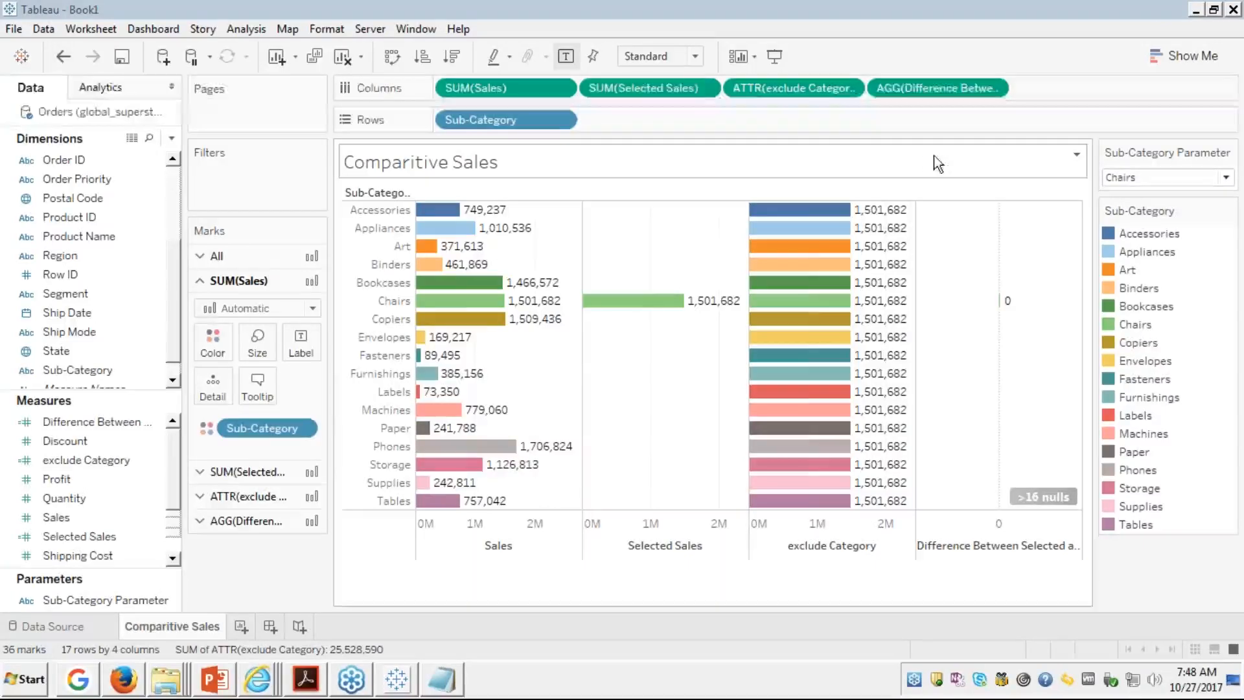
{"action": "left_click", "coordinate": [1122, 245]}
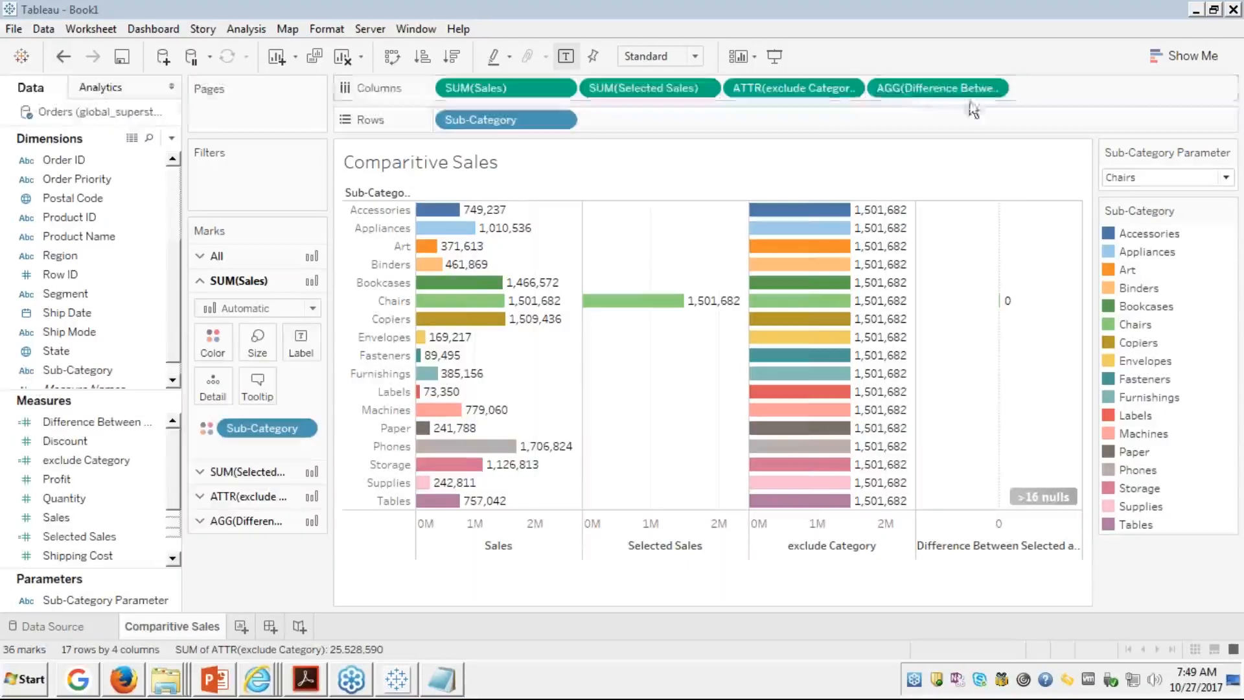
{"action": "left_click", "coordinate": [928, 158]}
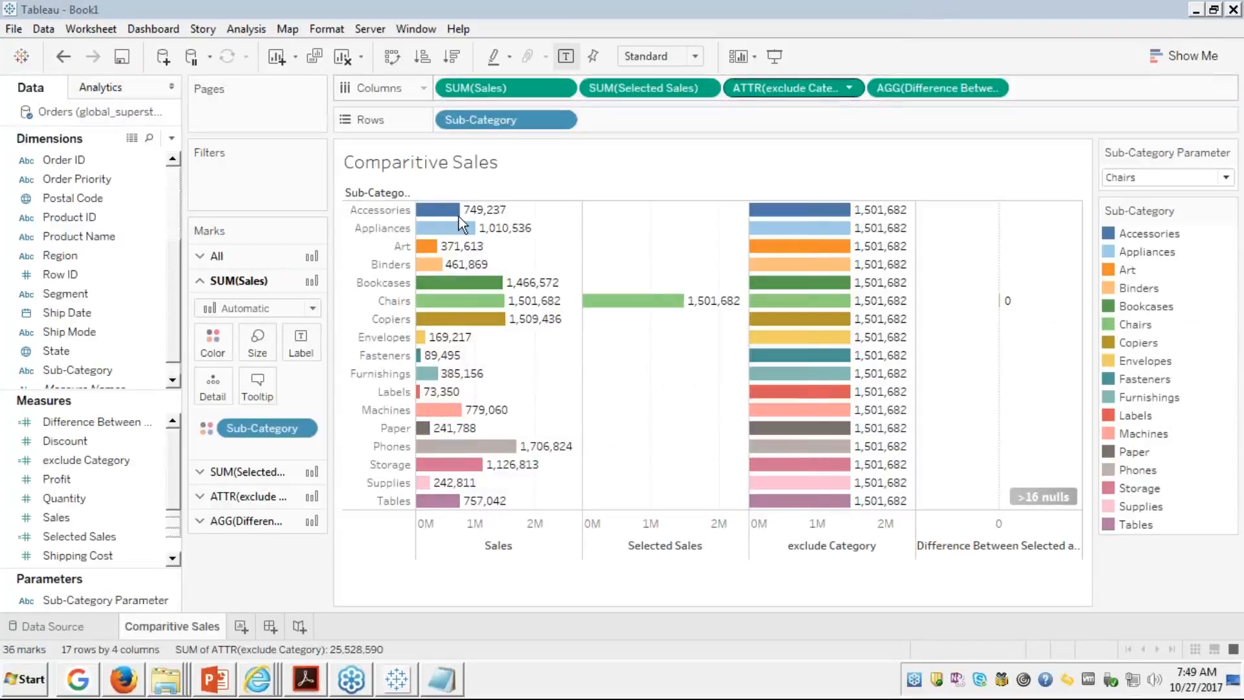
{"action": "left_click_drag", "start_coordinate": [791, 88], "coordinate": [97, 441]}
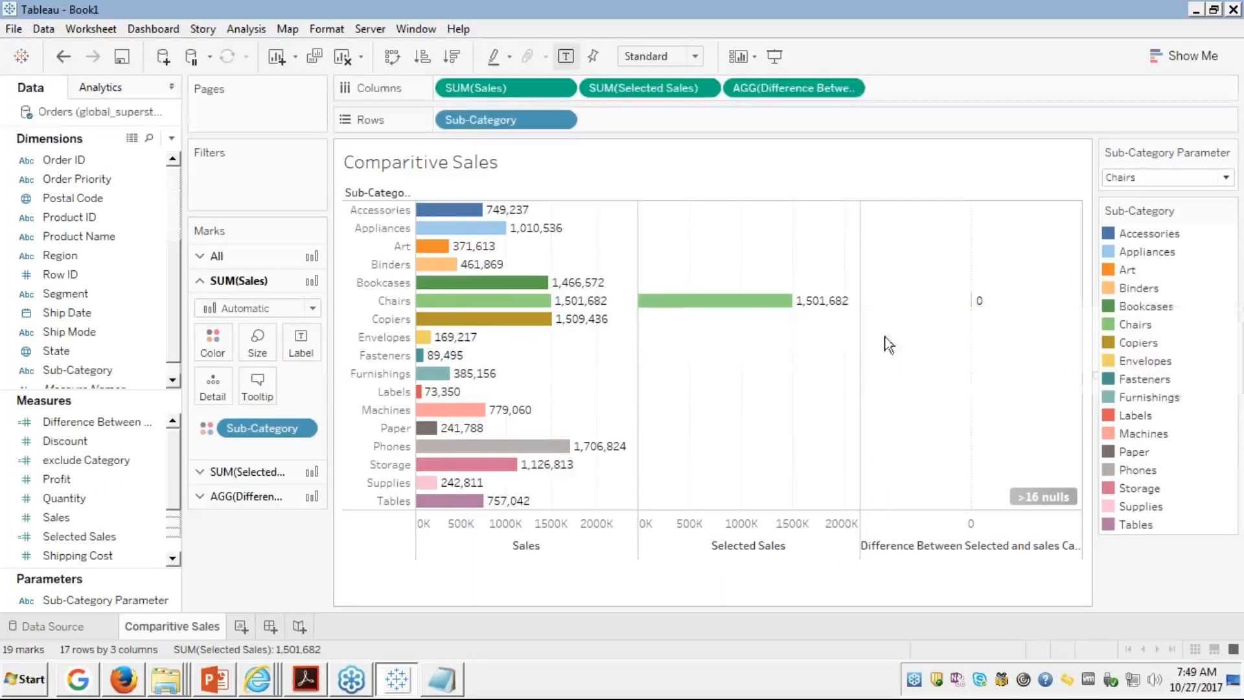
{"action": "mouse_move", "coordinate": [580, 305]}
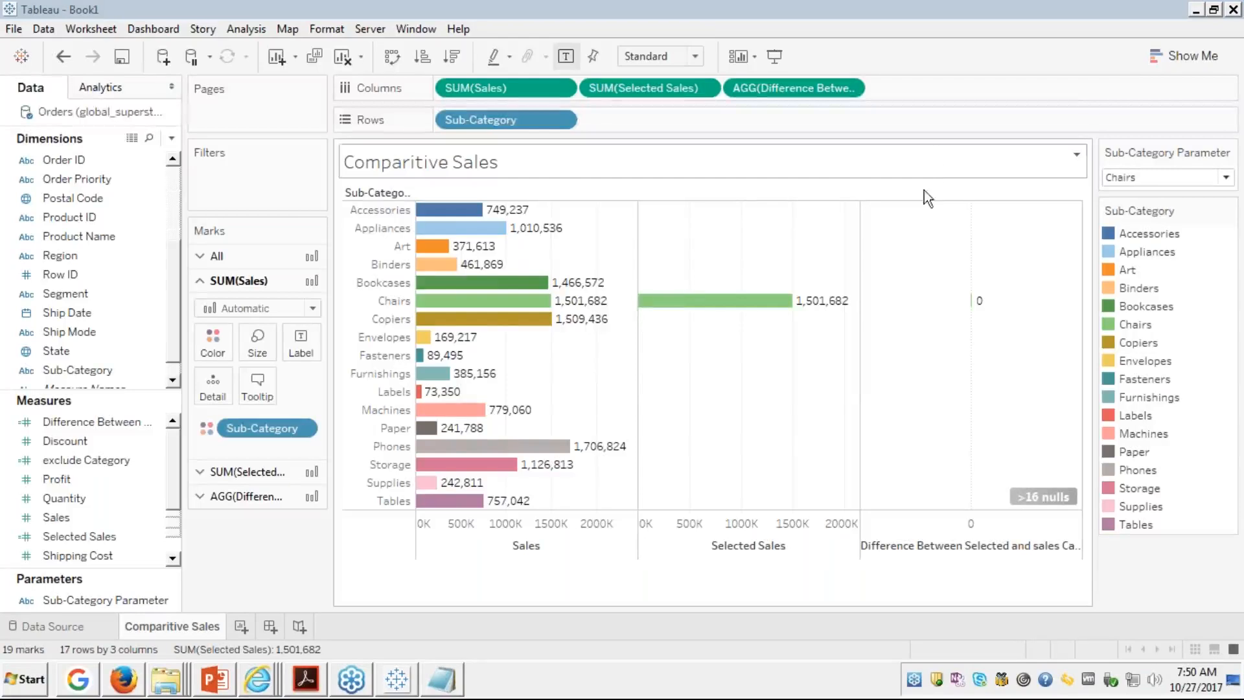
Step: Open the exclude Category calculation, read its EXCLUDE formula and close the editor
{"action": "left_click", "coordinate": [51, 461]}
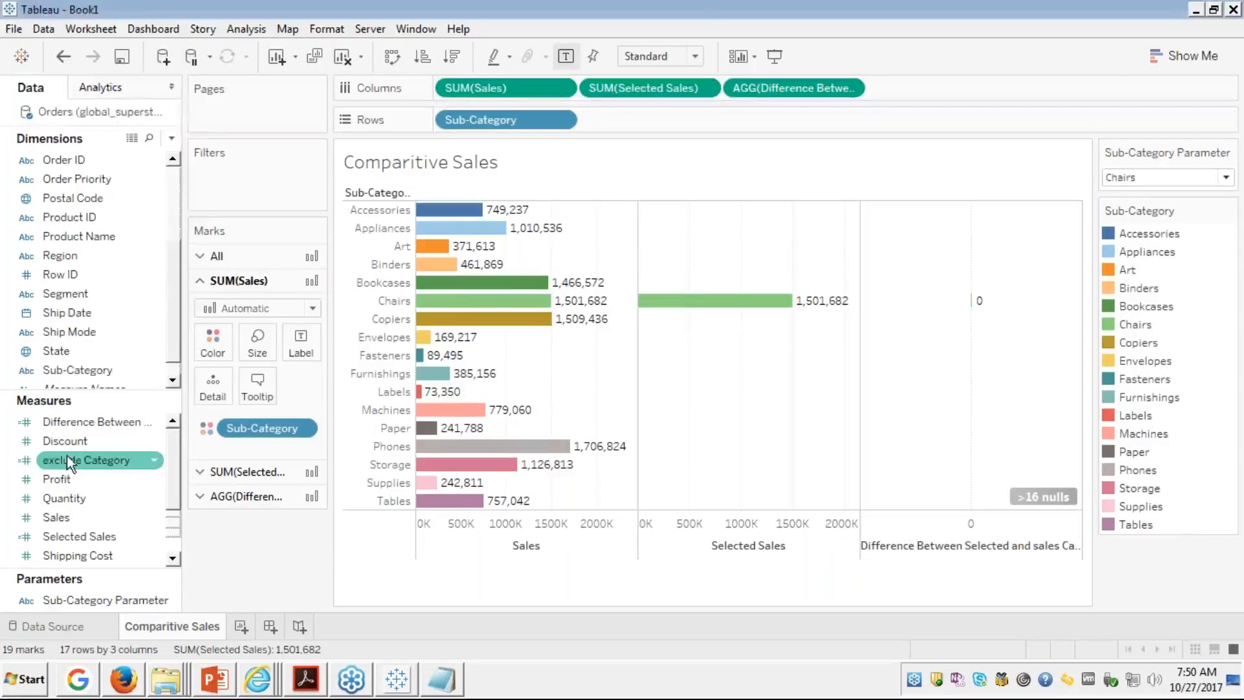
{"action": "right_click", "coordinate": [67, 457]}
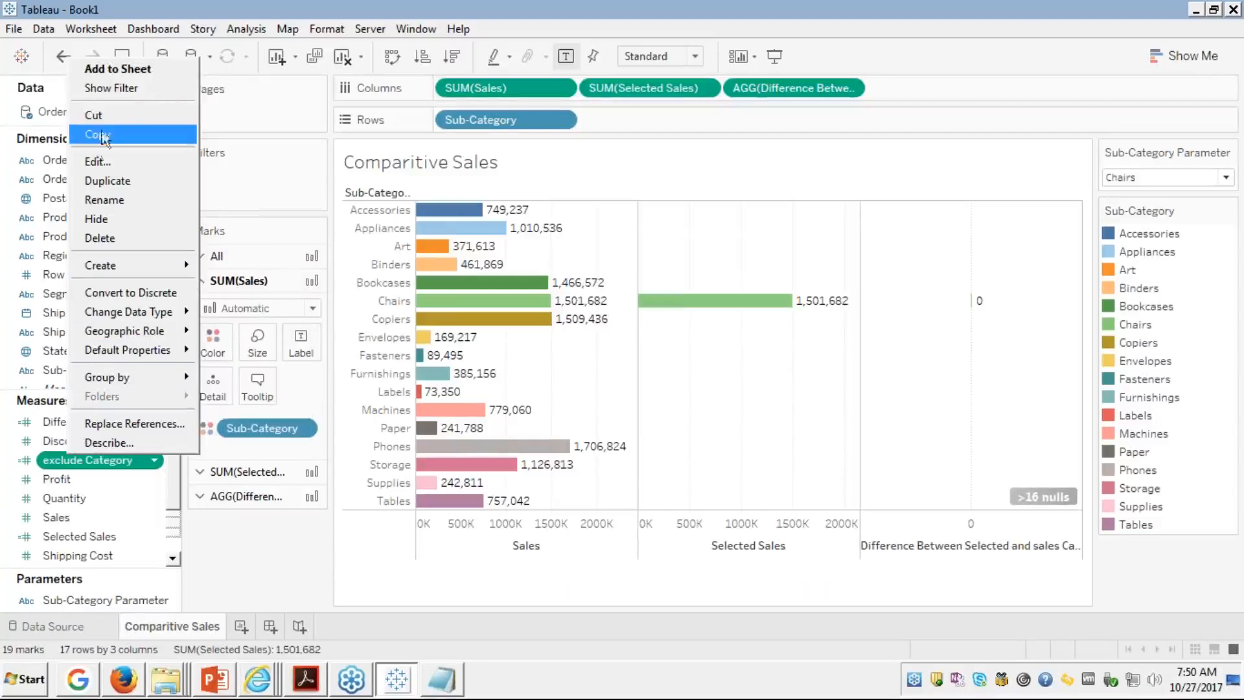
{"action": "left_click", "coordinate": [91, 161]}
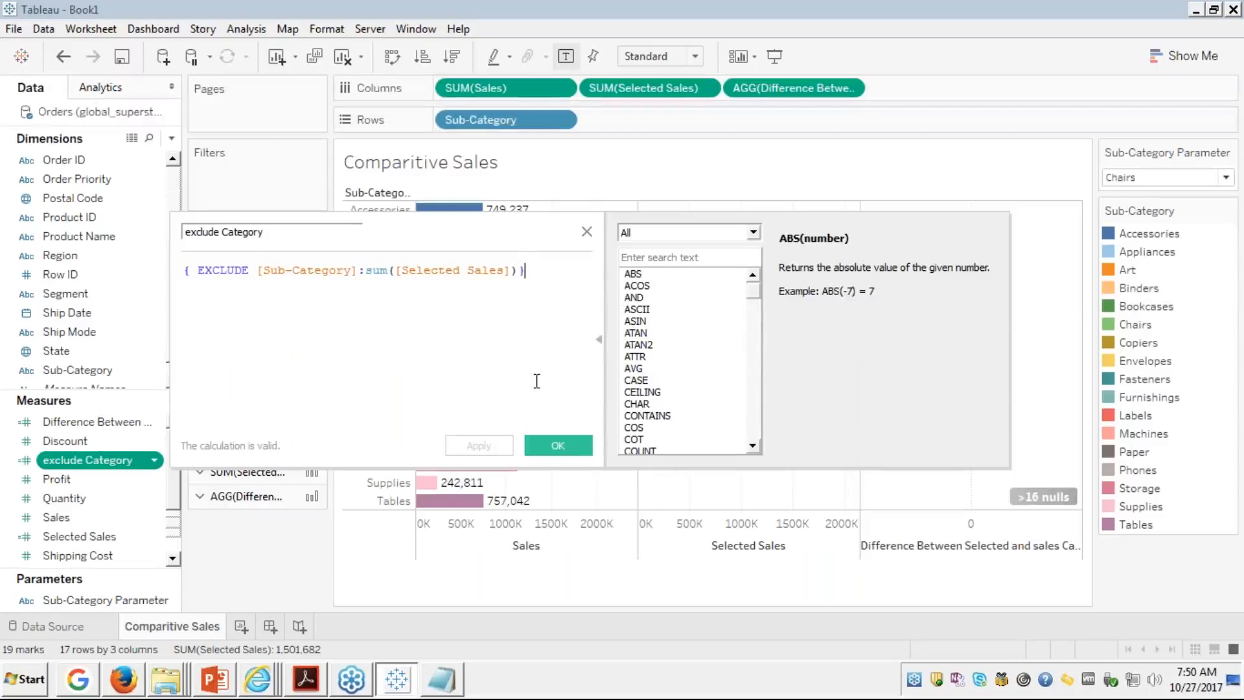
{"action": "left_click", "coordinate": [551, 446]}
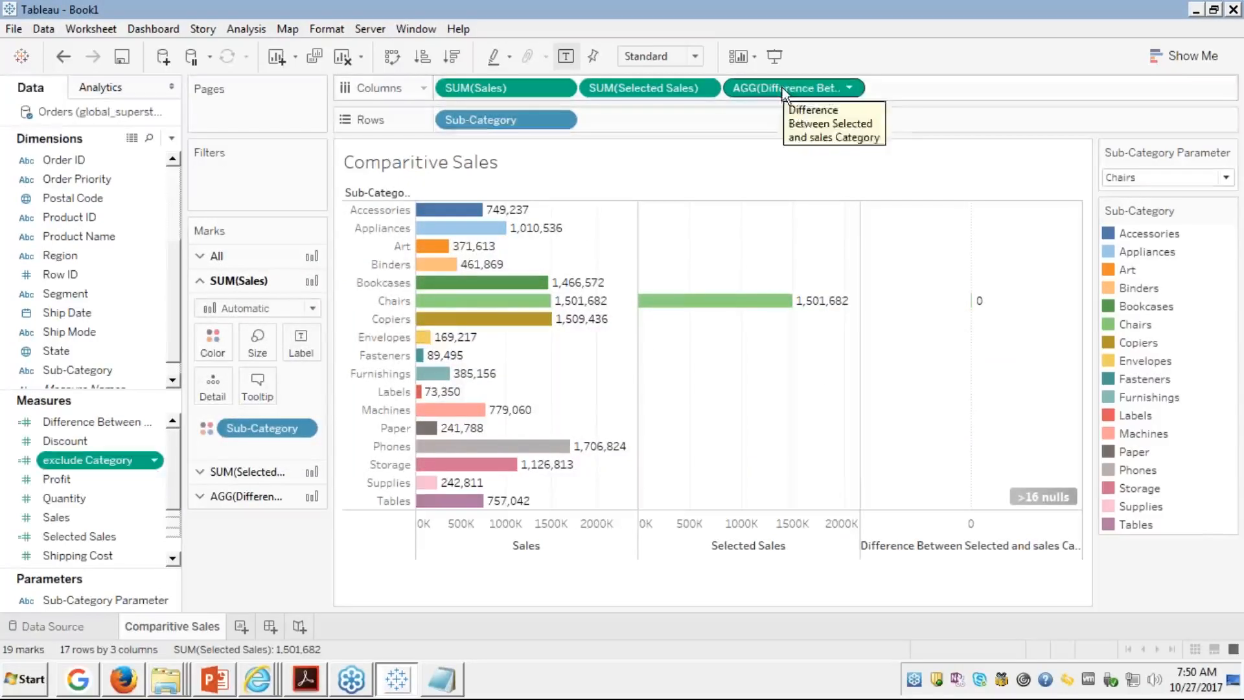
Step: Replace the Difference Between Selected and sales Category measure in Columns with exclude Category
{"action": "left_click_drag", "start_coordinate": [782, 87], "coordinate": [81, 500]}
{"action": "left_click", "coordinate": [88, 460]}
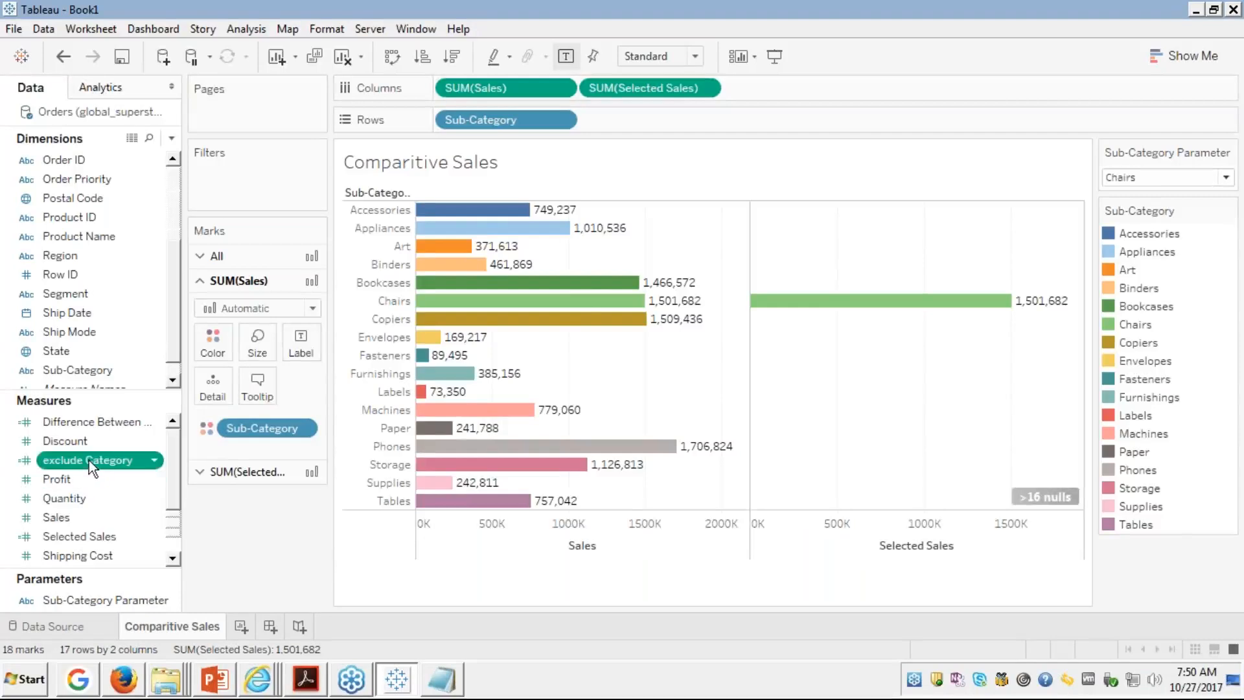
{"action": "left_click_drag", "start_coordinate": [300, 361], "coordinate": [813, 85]}
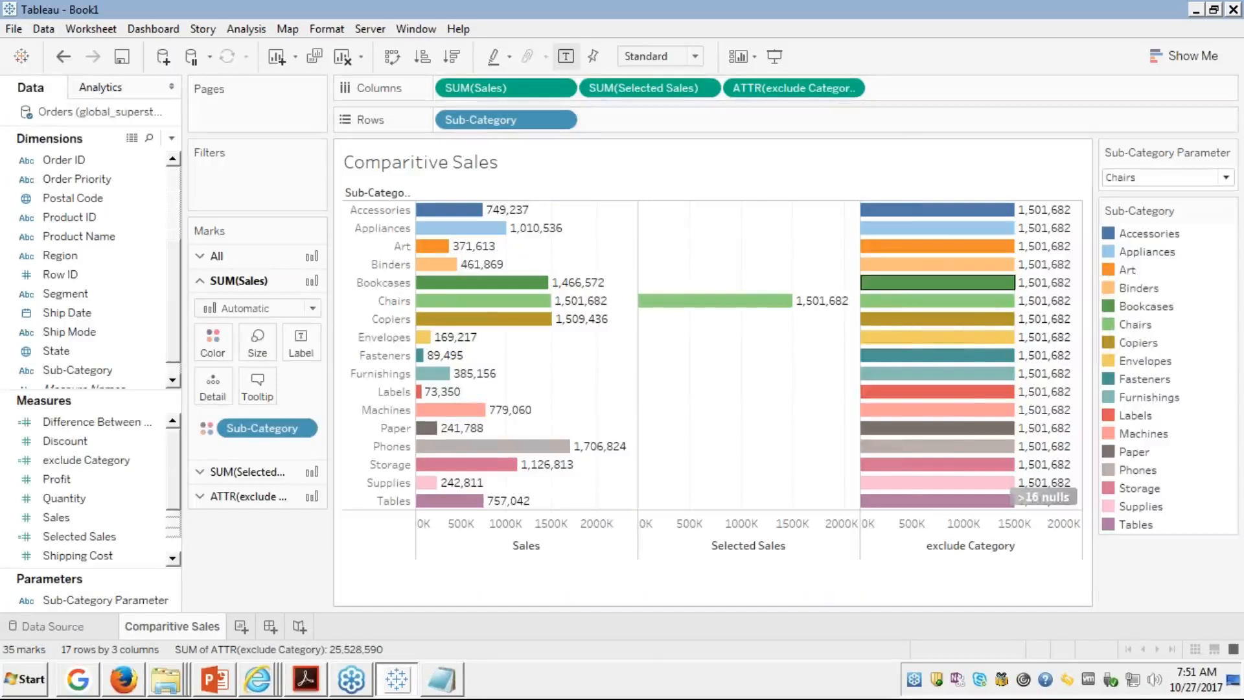
Step: Compare the exclude Category bars with Selected Sales, and reopen the exclude Category calculation to review its whole formula before closing it
{"action": "mouse_move", "coordinate": [730, 319]}
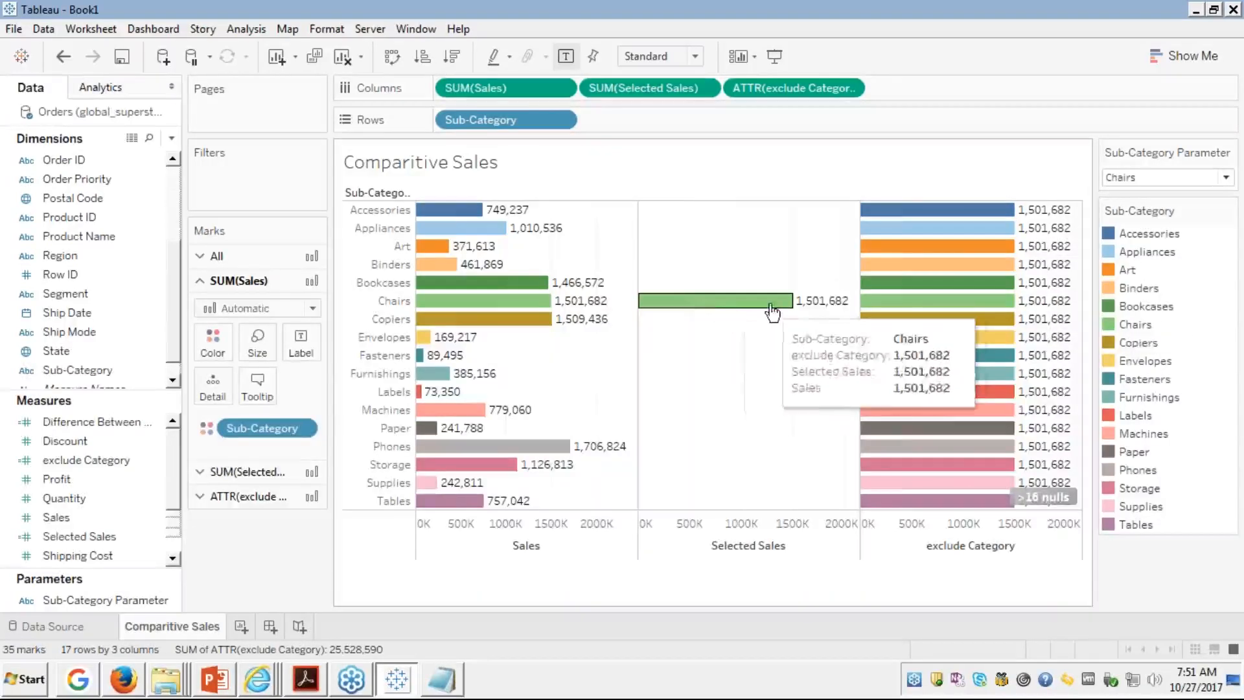
{"action": "mouse_move", "coordinate": [936, 320]}
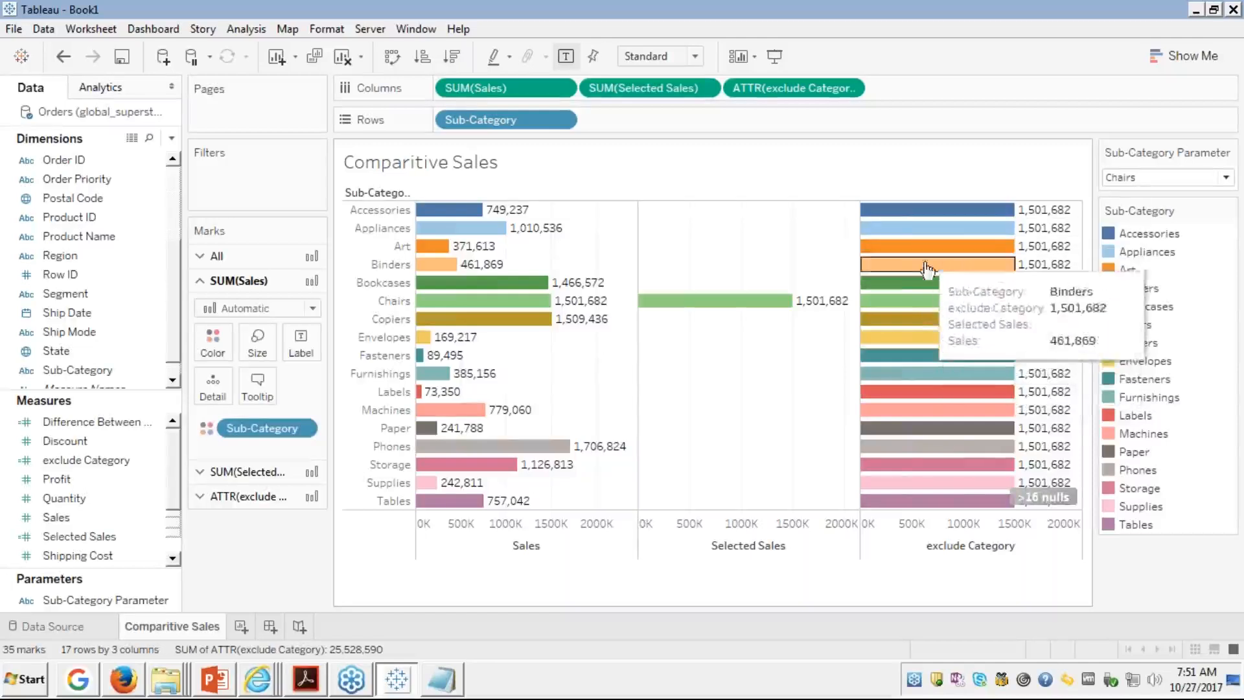
{"action": "mouse_move", "coordinate": [927, 384]}
{"action": "mouse_move", "coordinate": [901, 495]}
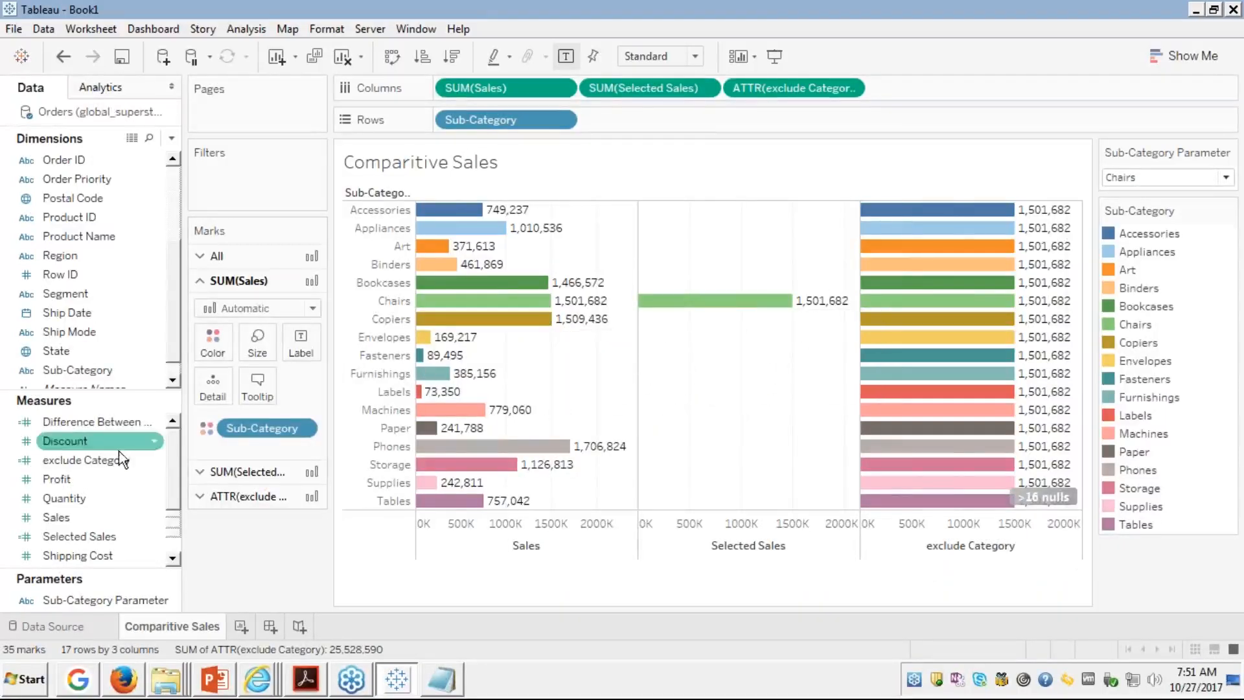
{"action": "left_click", "coordinate": [75, 461]}
{"action": "right_click", "coordinate": [75, 460]}
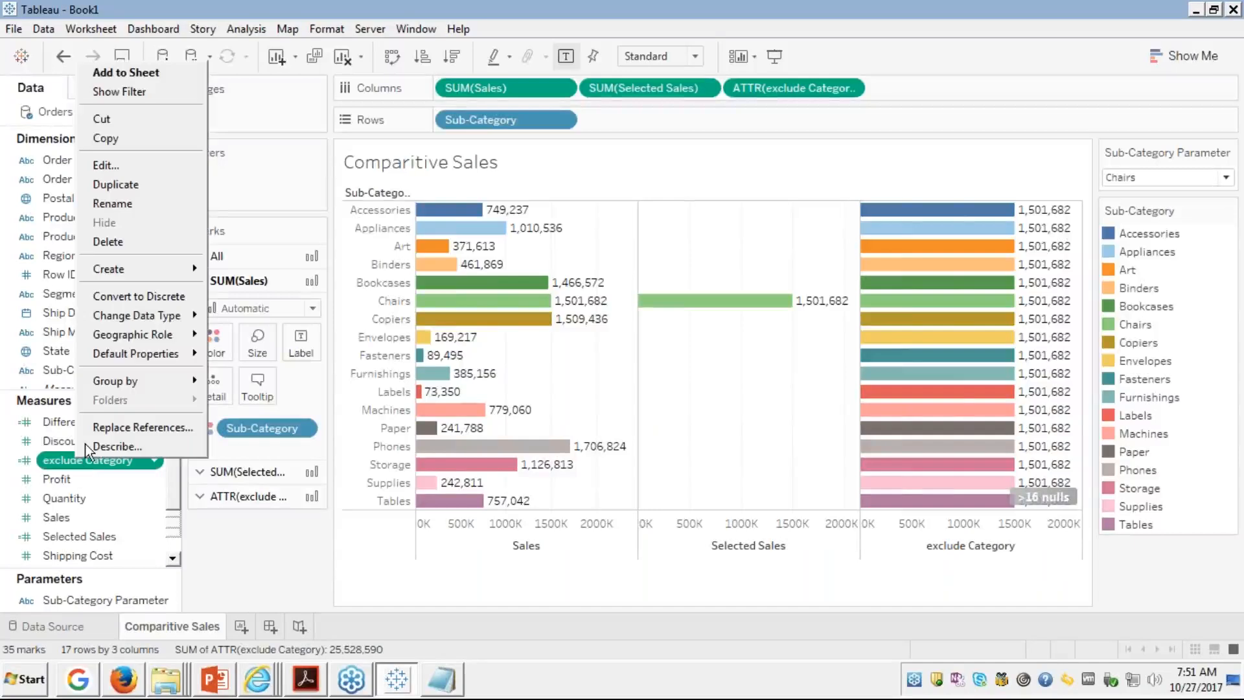
{"action": "left_click", "coordinate": [158, 135]}
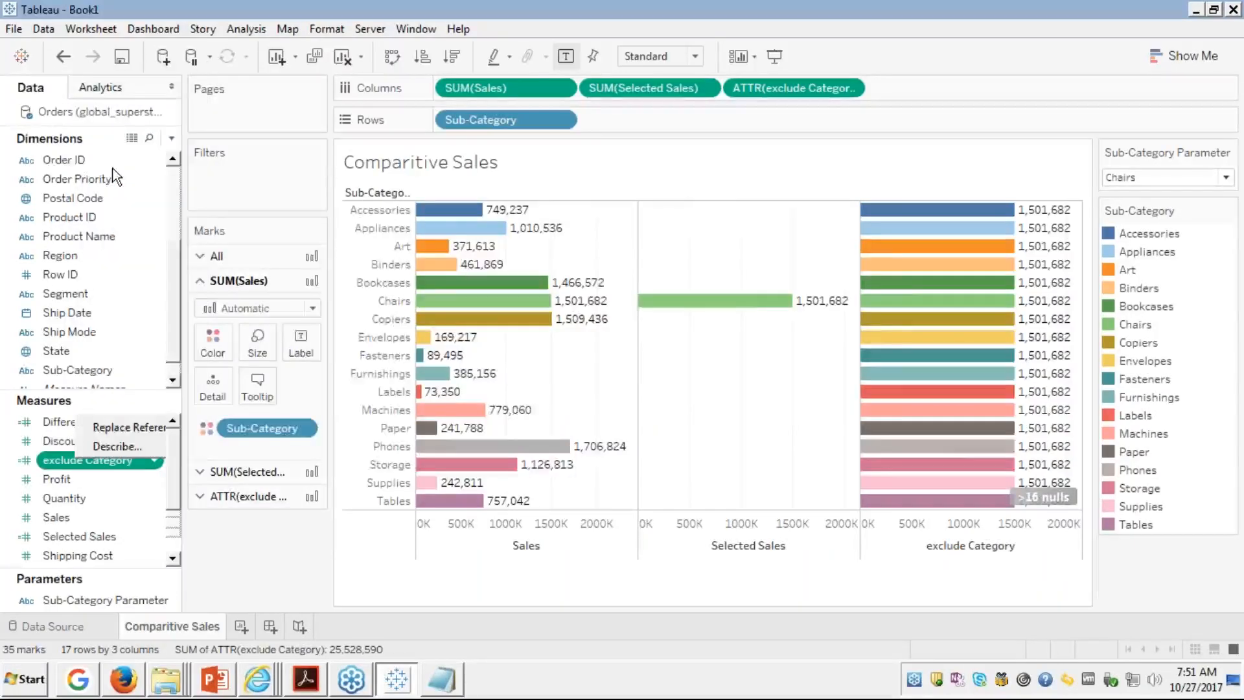
{"action": "key", "text": "ctrl+a"}
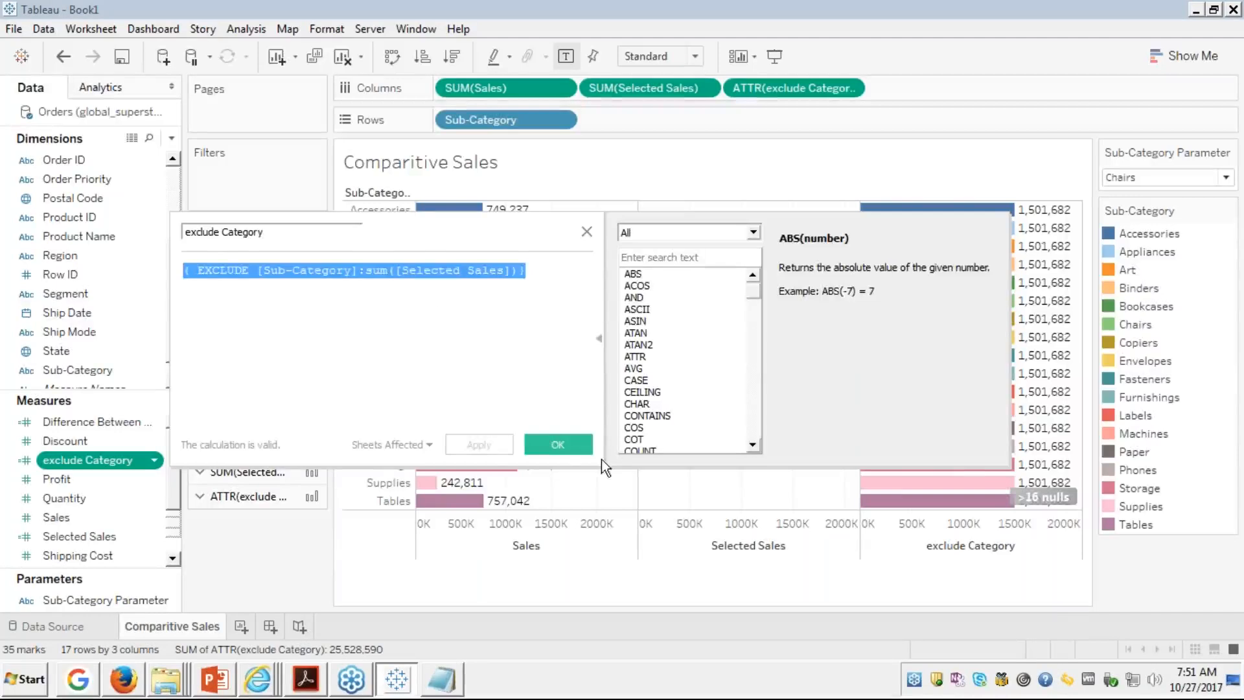
{"action": "left_click", "coordinate": [557, 445]}
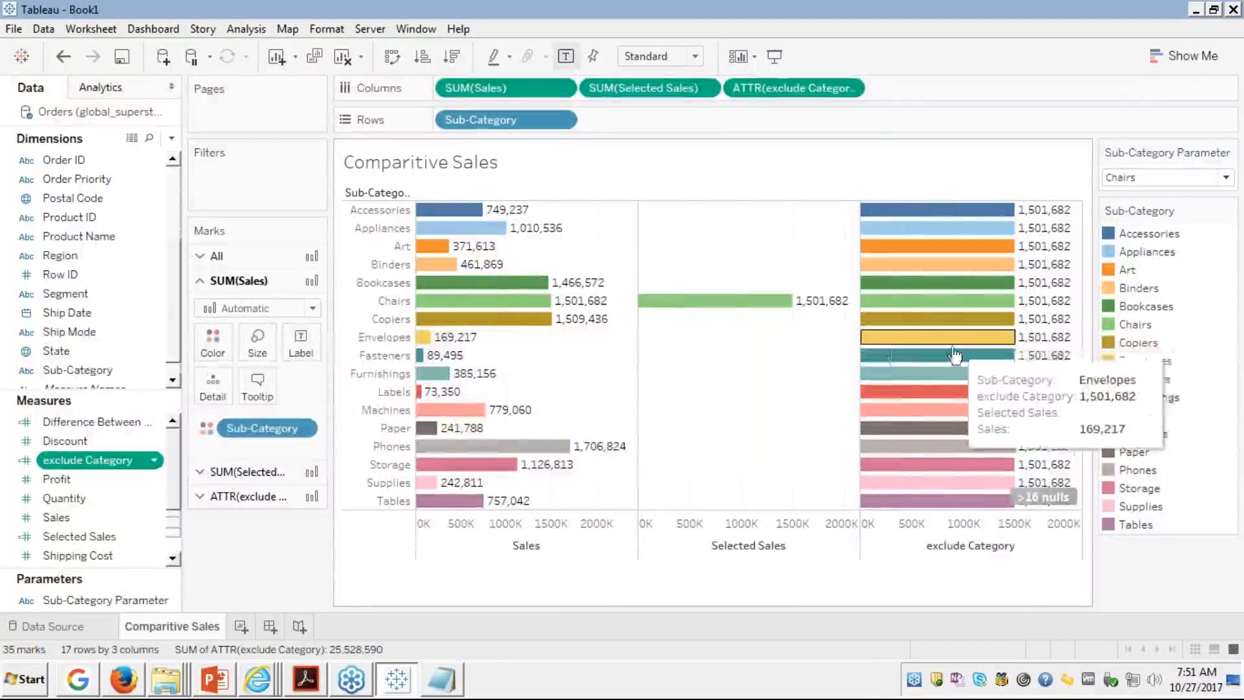
Step: Switch to Notepad and add note 3, "create LOD Exclude:", with the copied formula { EXCLUDE [Sub-Category]:sum([Selected Sales])}, plus an empty item 4
{"action": "mouse_move", "coordinate": [447, 409]}
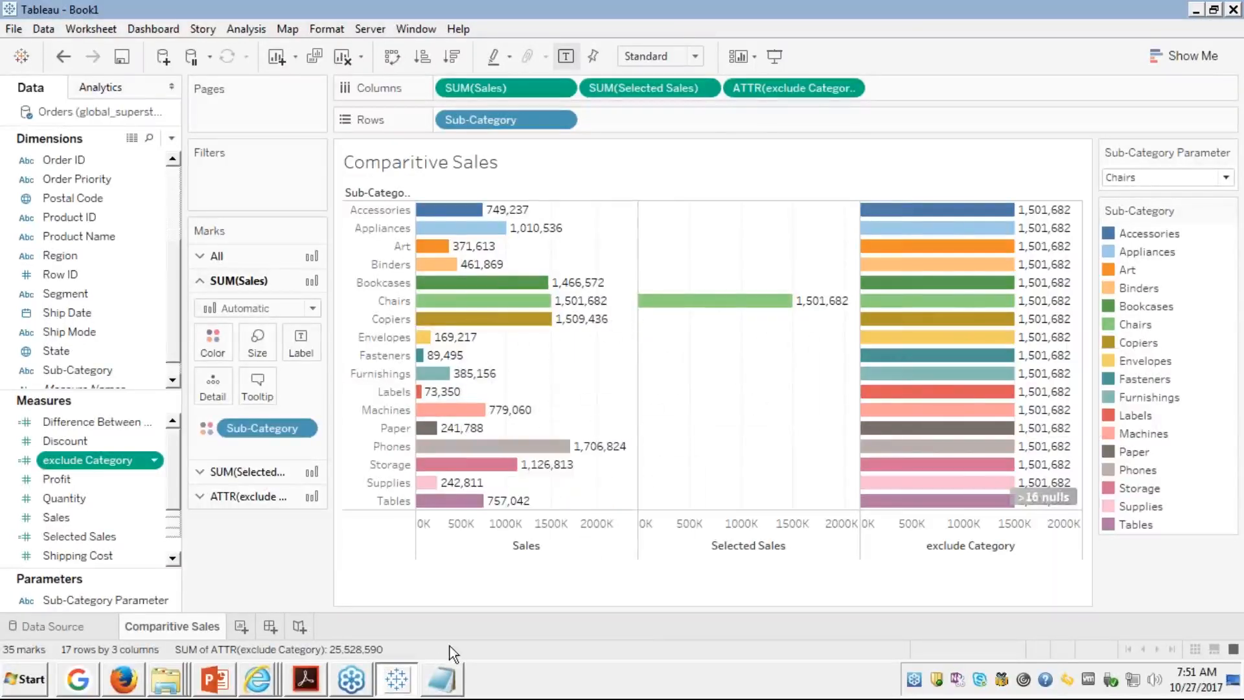
{"action": "left_click", "coordinate": [445, 691]}
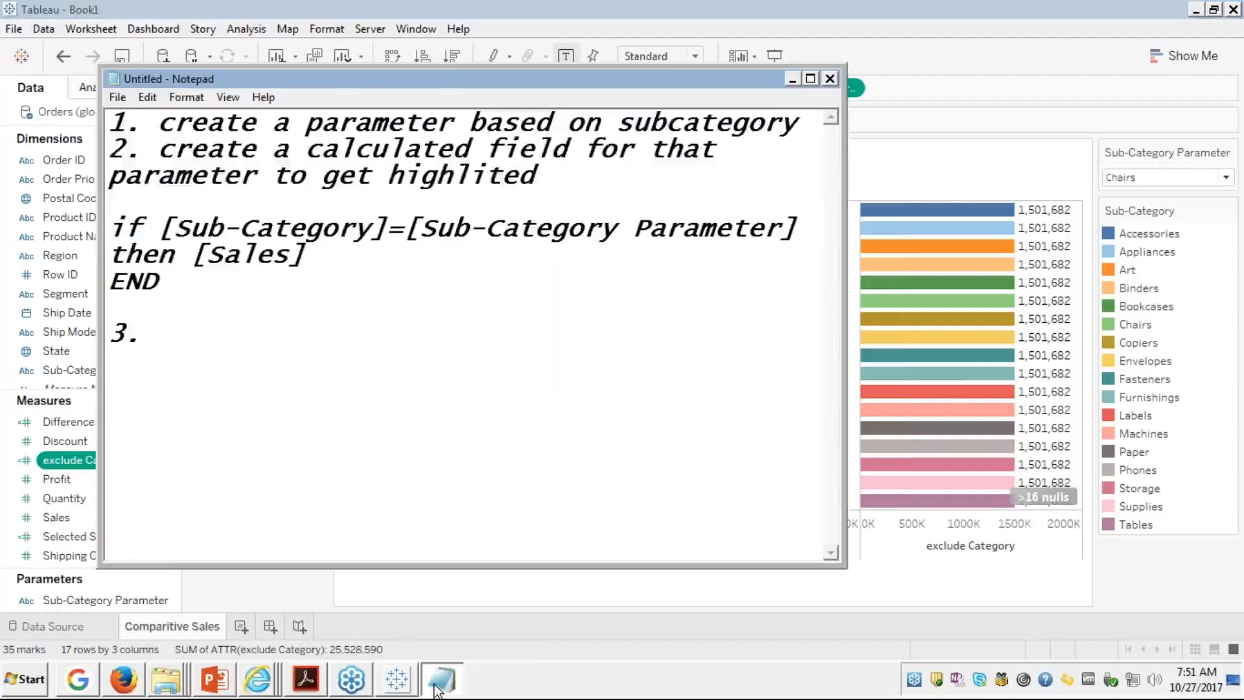
{"action": "key", "text": "alt+Tab"}
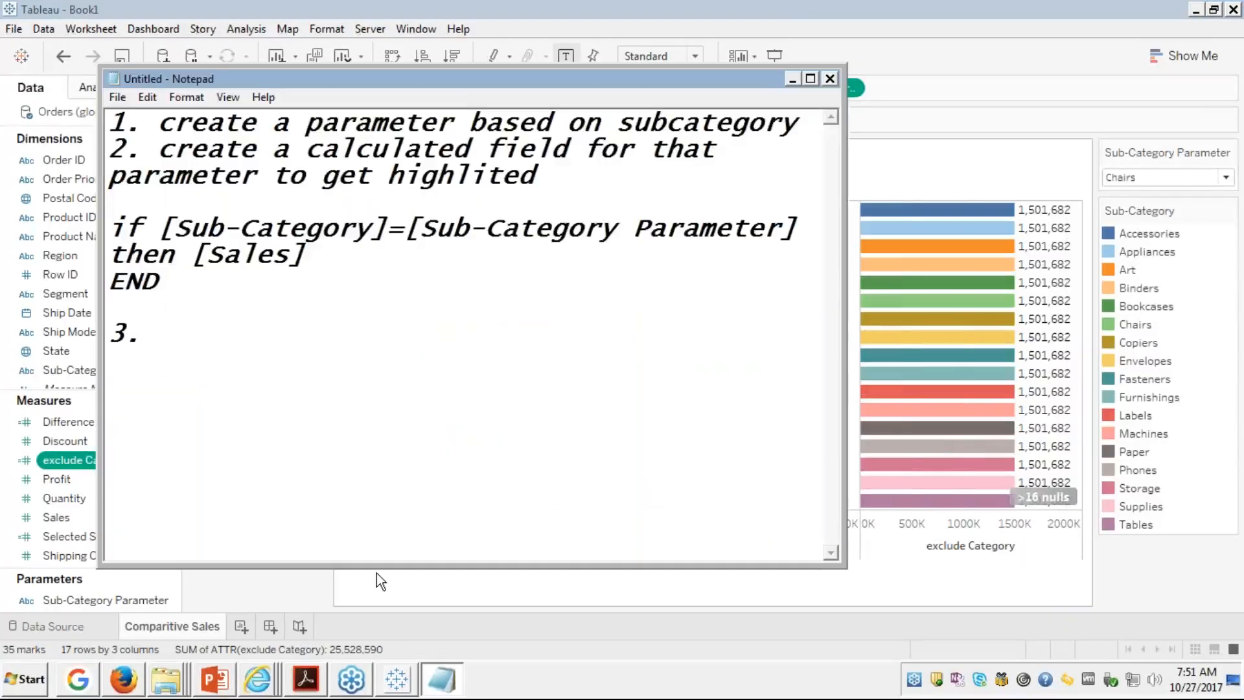
{"action": "type", "text": "create"}
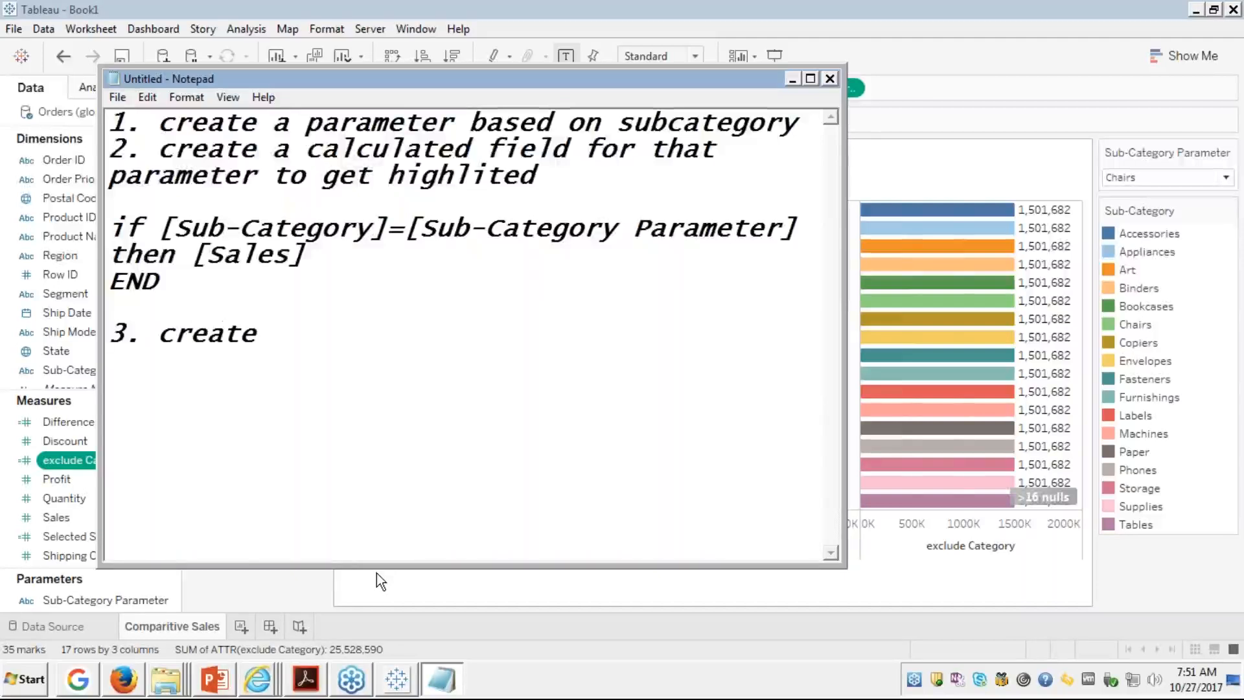
{"action": "type", "text": " LOD Excl"}
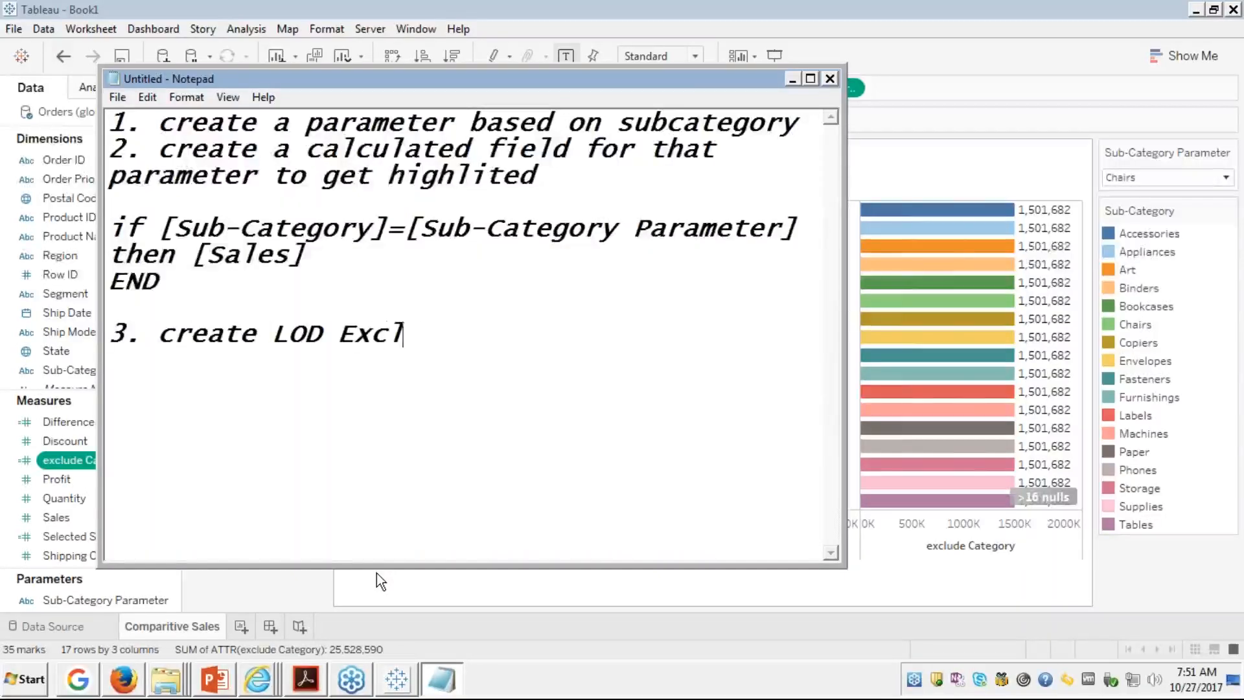
{"action": "type", "text": "ude:"}
{"action": "key", "text": "Return"}
{"action": "key", "text": "Return"}
{"action": "key", "text": "ctrl+v"}
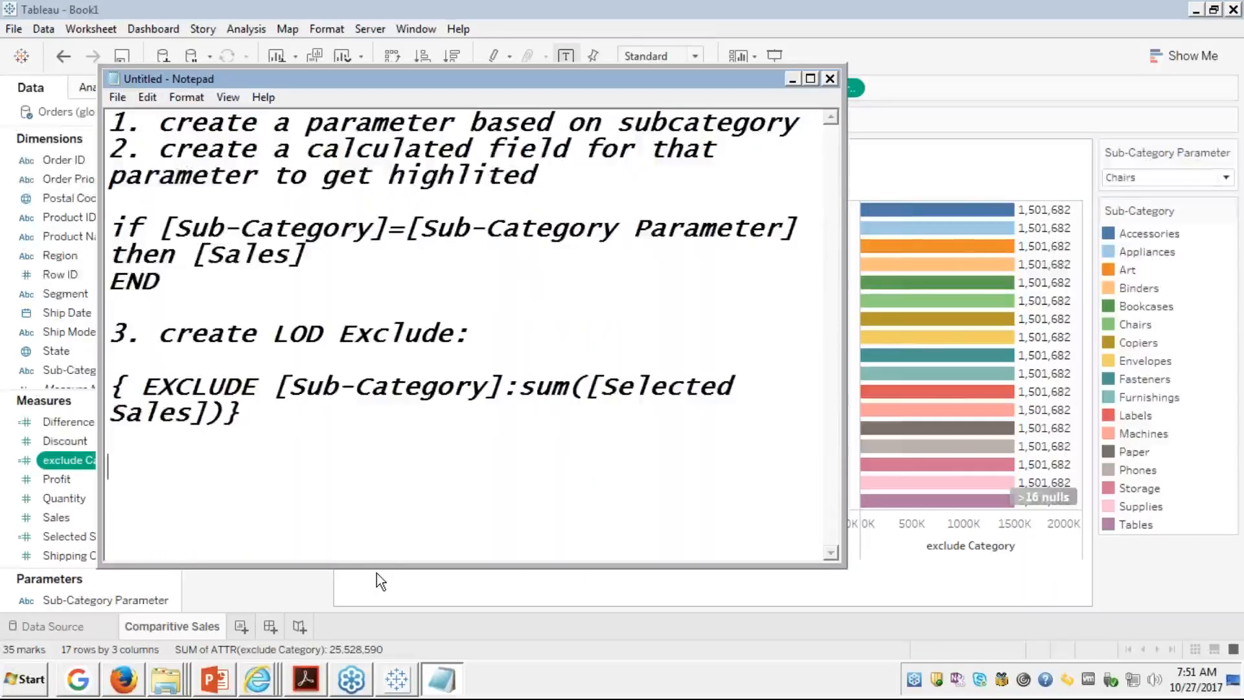
{"action": "type", "text": "4."}
Step: Extend the heading of note 3 with "to replicate the values for all subcategories"
{"action": "key", "text": "Up"}
{"action": "key", "text": "Up"}
{"action": "key", "text": "Up"}
{"action": "key", "text": "Up"}
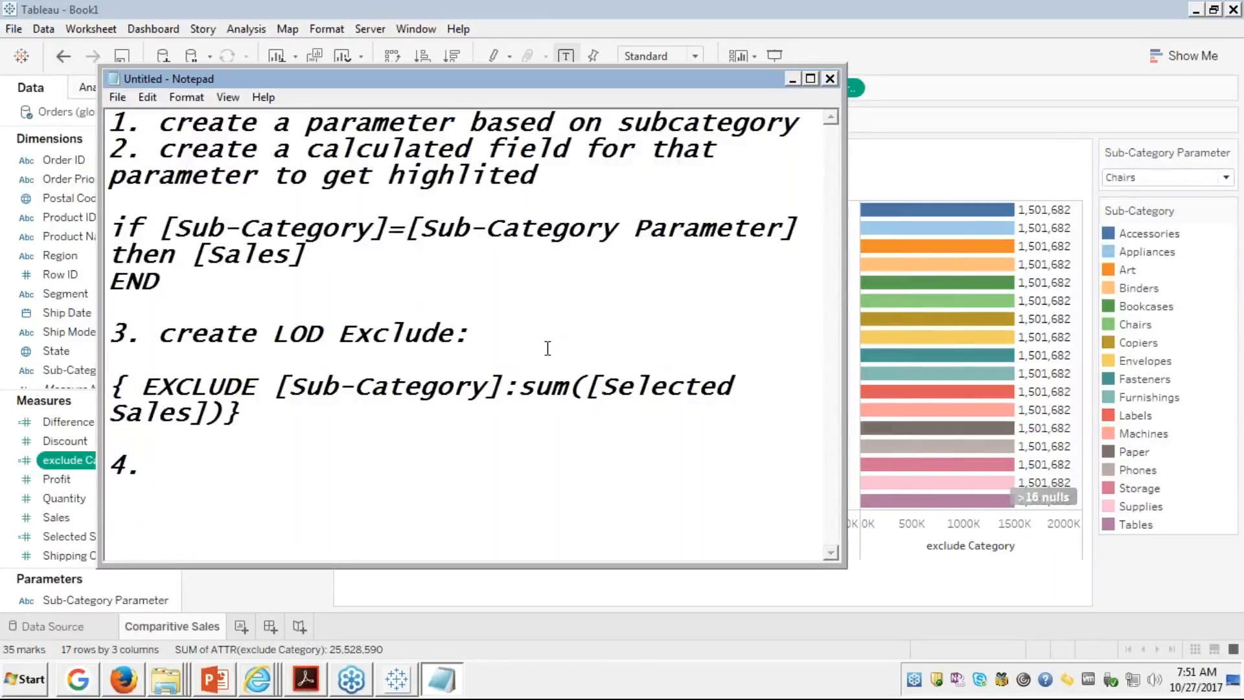
{"action": "left_click", "coordinate": [505, 334]}
{"action": "type", "text": "to replicate te"}
{"action": "key", "text": "BackSpace"}
{"action": "type", "text": "he"}
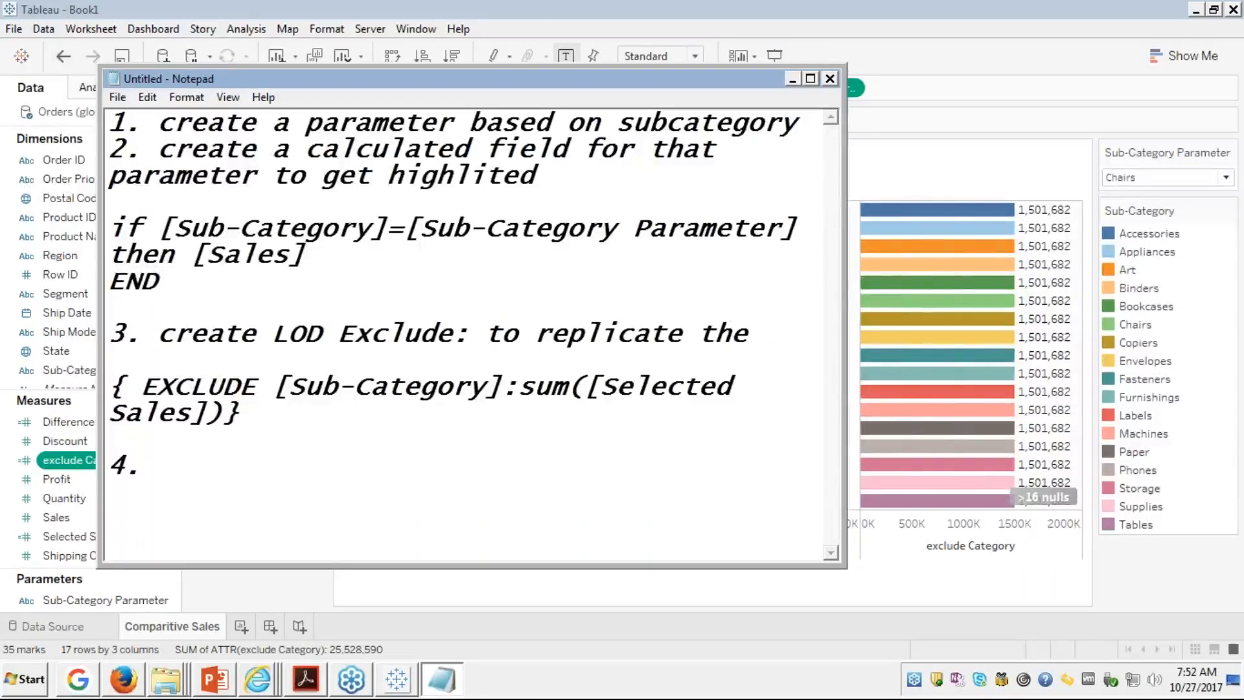
{"action": "type", "text": " values for"}
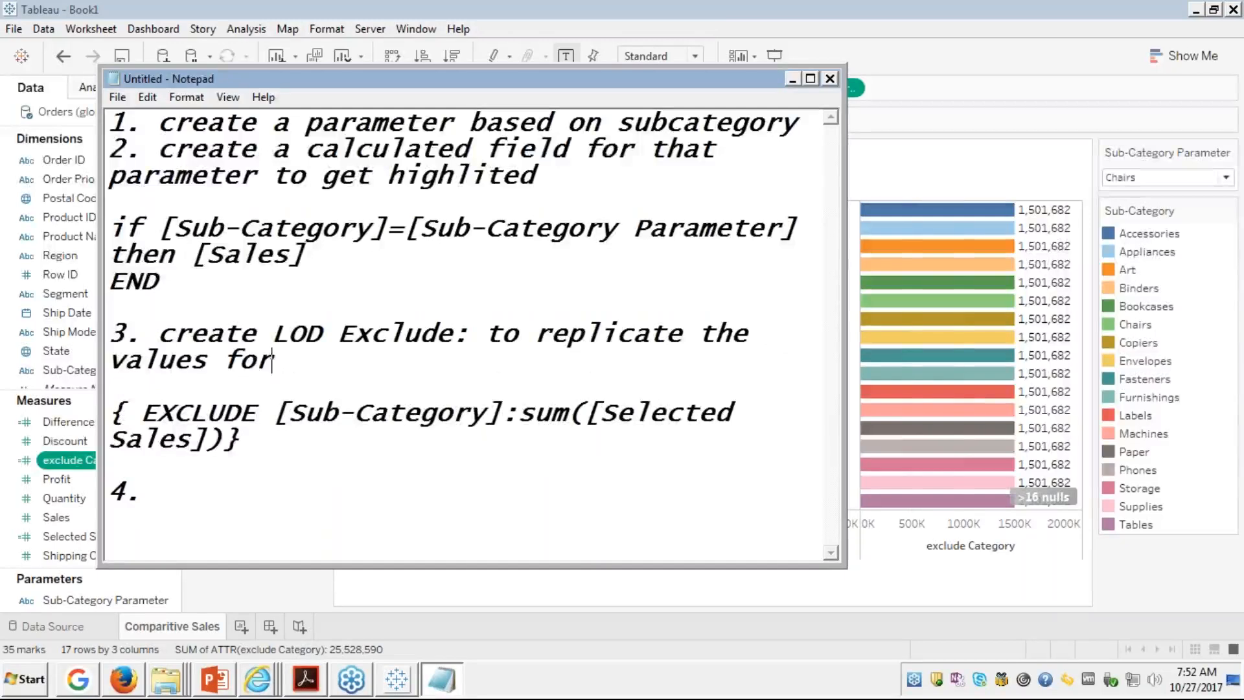
{"action": "type", "text": " all subc"}
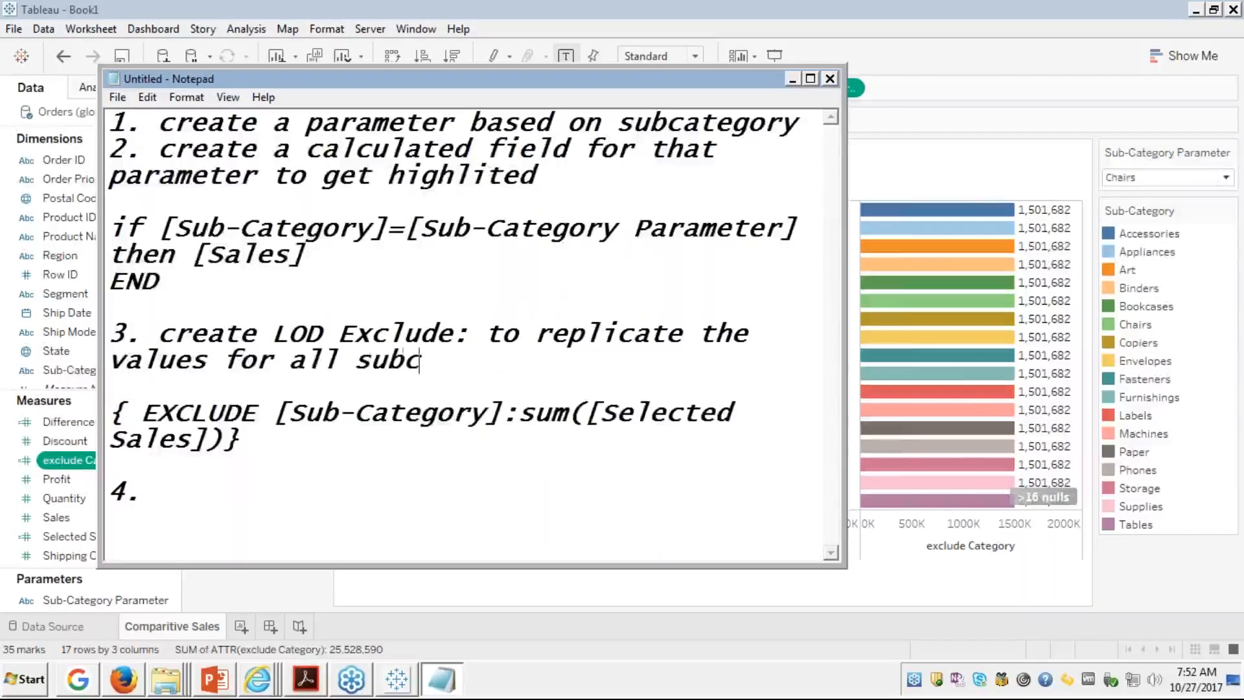
{"action": "type", "text": "ategories"}
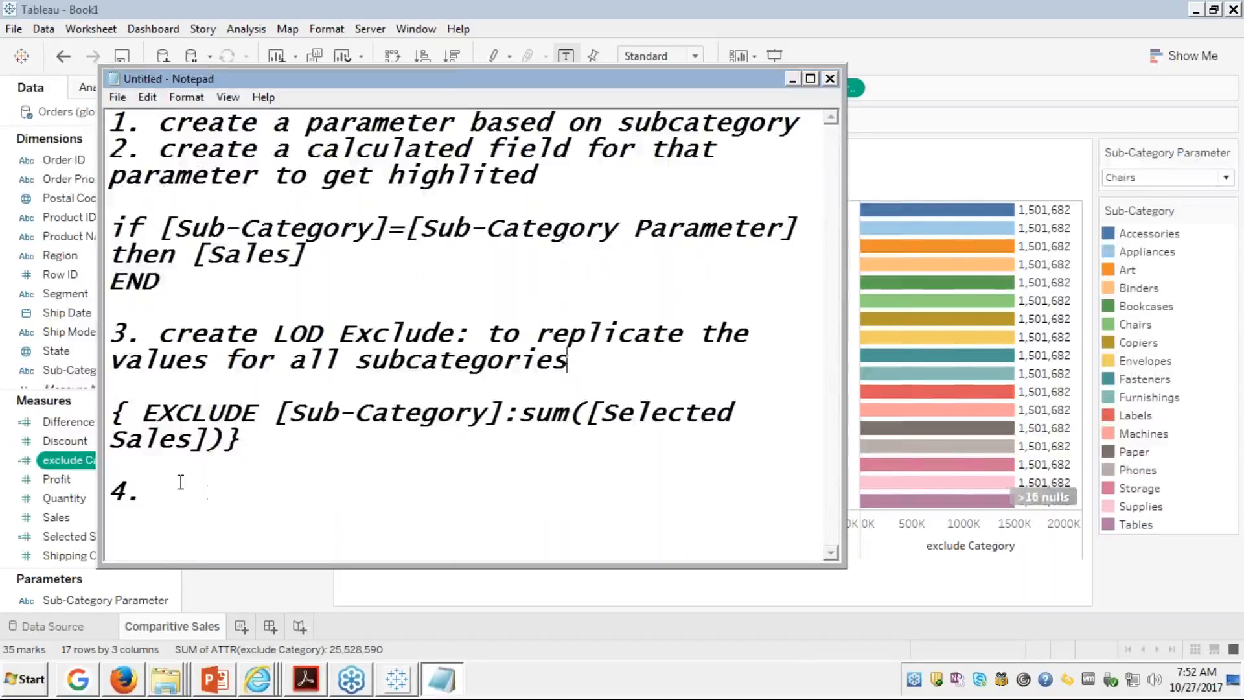
Step: Switch back to Tableau and set the Sub-Category Parameter to Furnishings
{"action": "key", "text": "alt+Tab"}
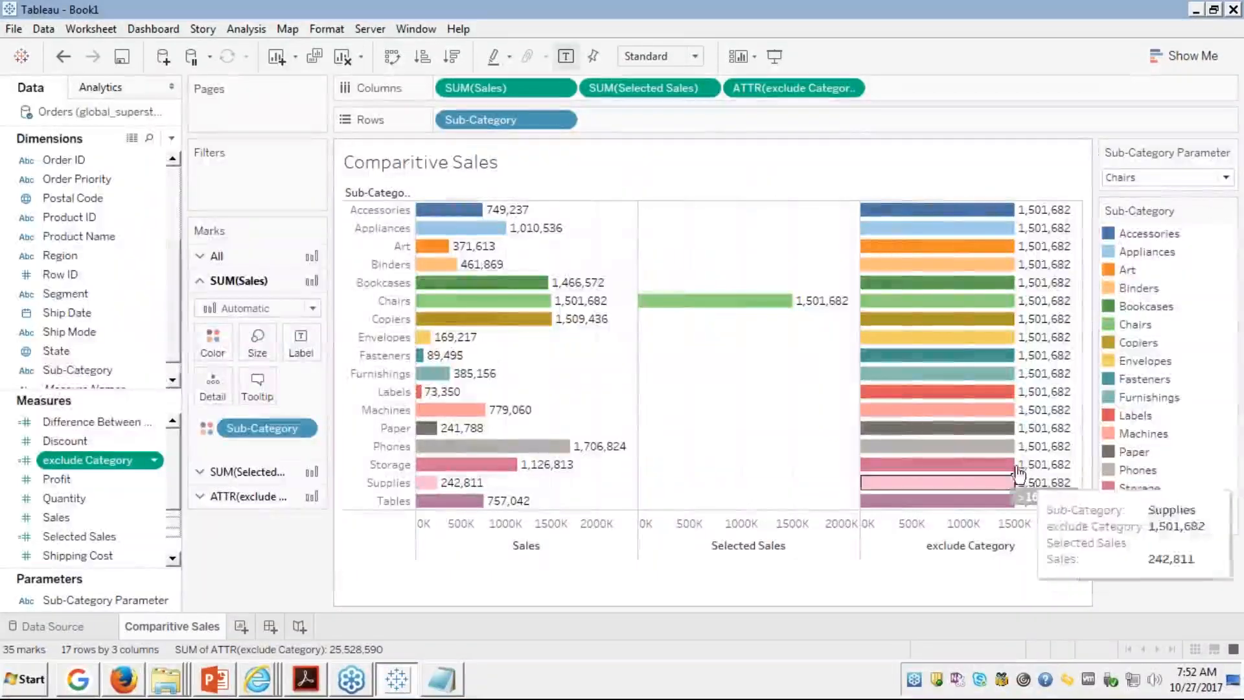
{"action": "left_click", "coordinate": [1147, 173]}
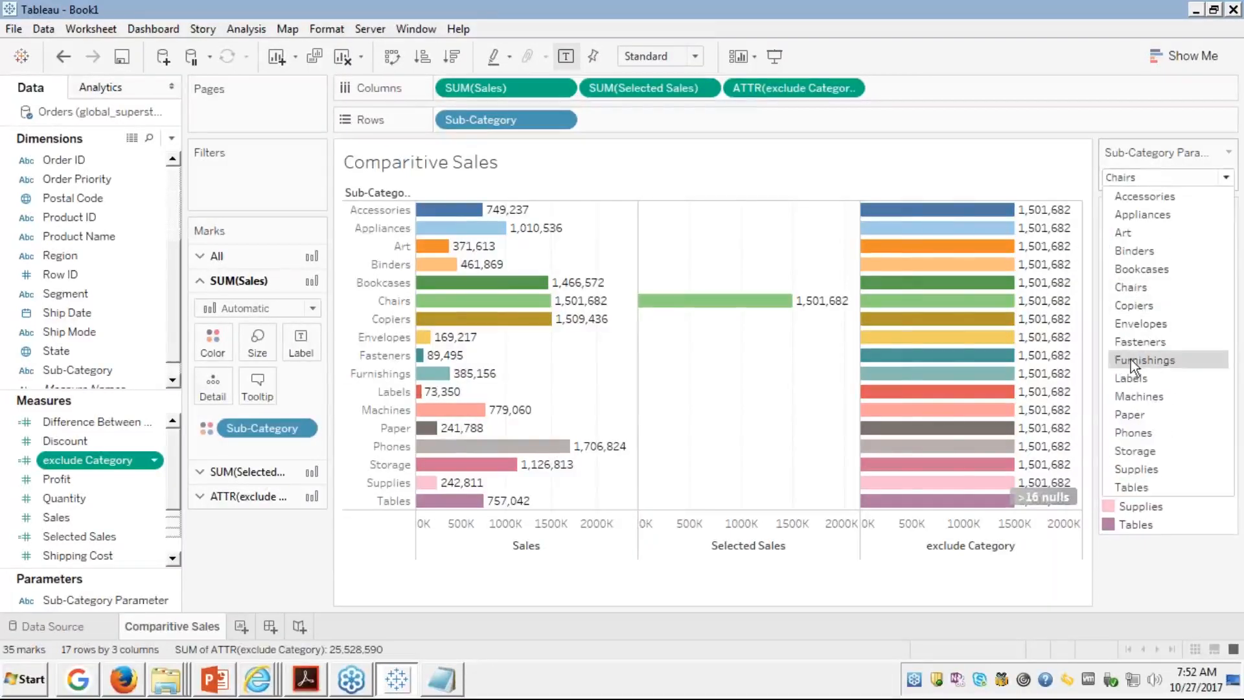
{"action": "left_click", "coordinate": [1129, 361]}
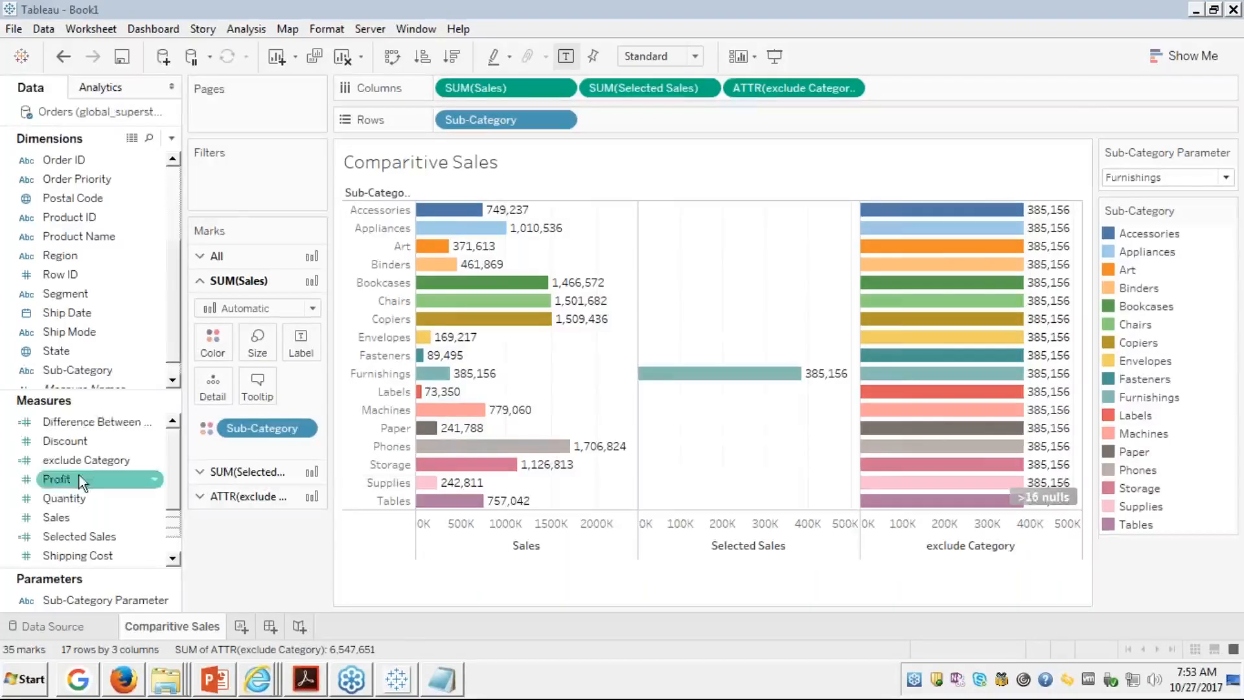
Step: Change the Difference Between Selected and sales Category calculation to SUM([exclude Category]) - SUM([Sales])
{"action": "right_click", "coordinate": [102, 422]}
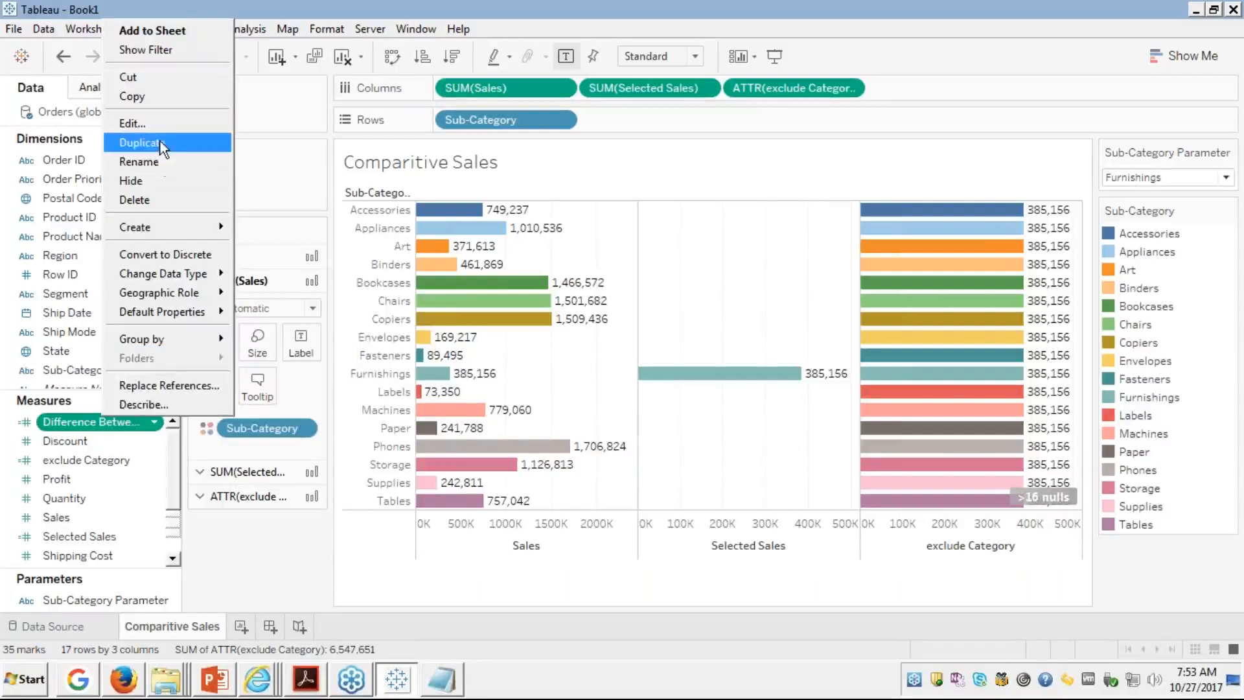
{"action": "left_click", "coordinate": [151, 121]}
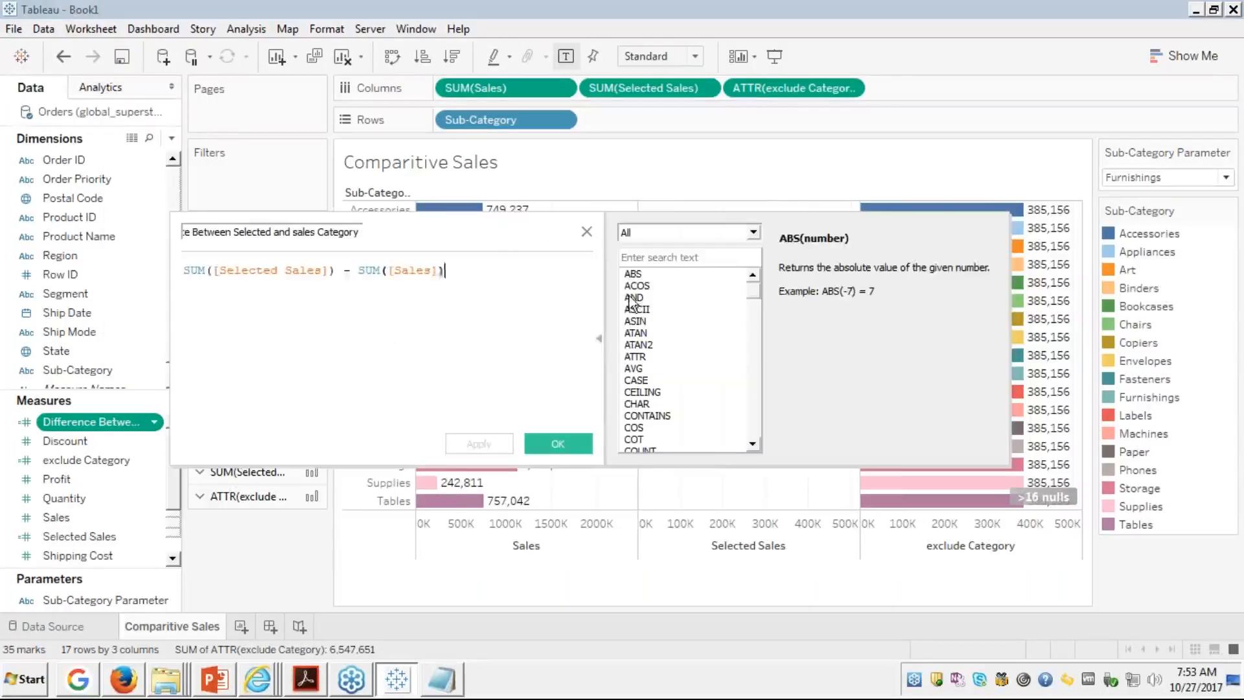
{"action": "left_click", "coordinate": [261, 270]}
{"action": "double_click", "coordinate": [261, 270]}
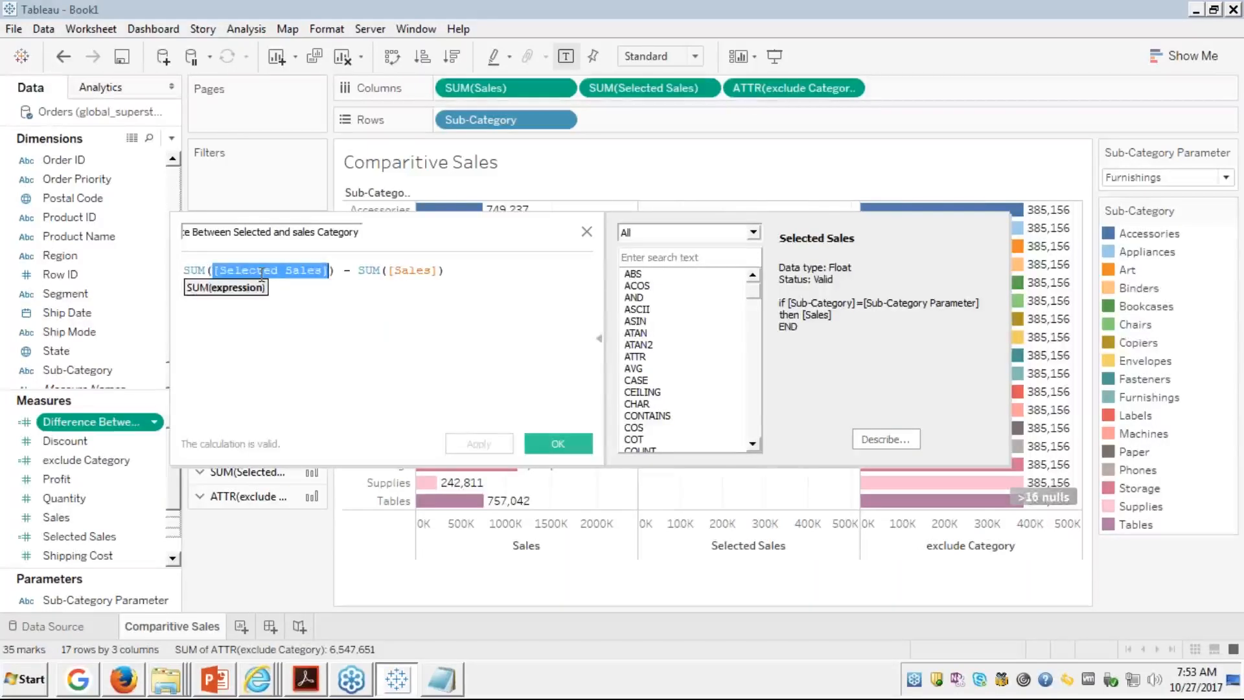
{"action": "type", "text": "excl"}
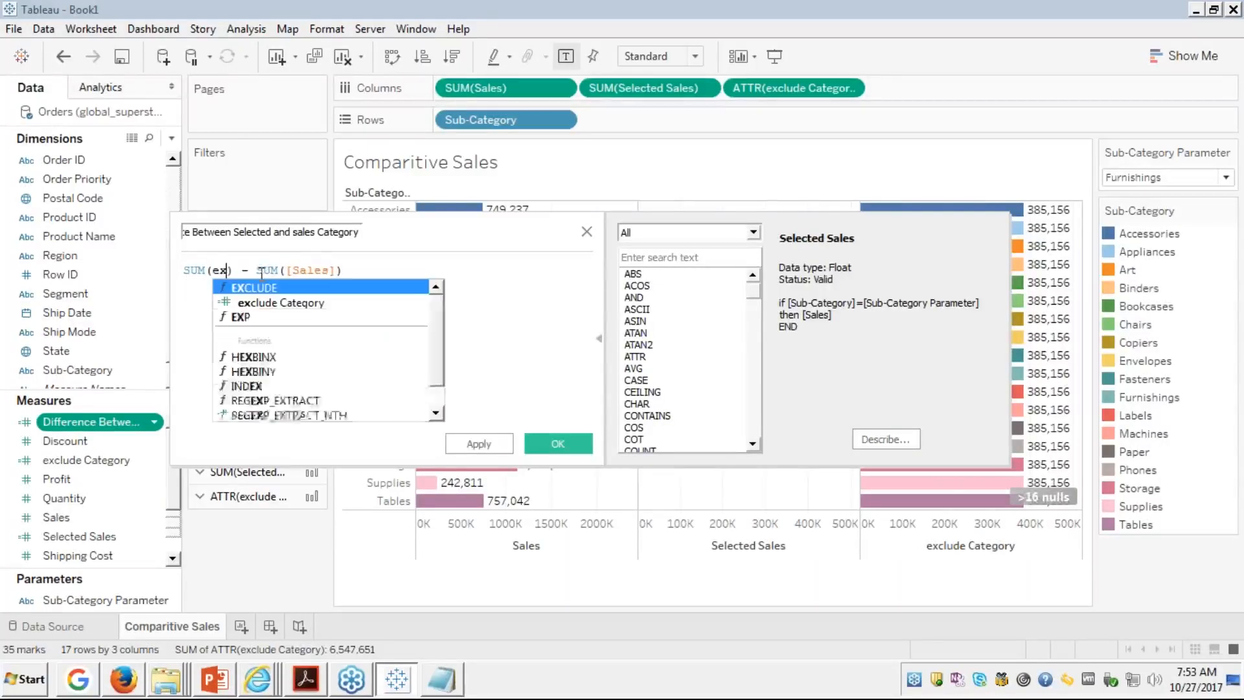
{"action": "key", "text": "Down"}
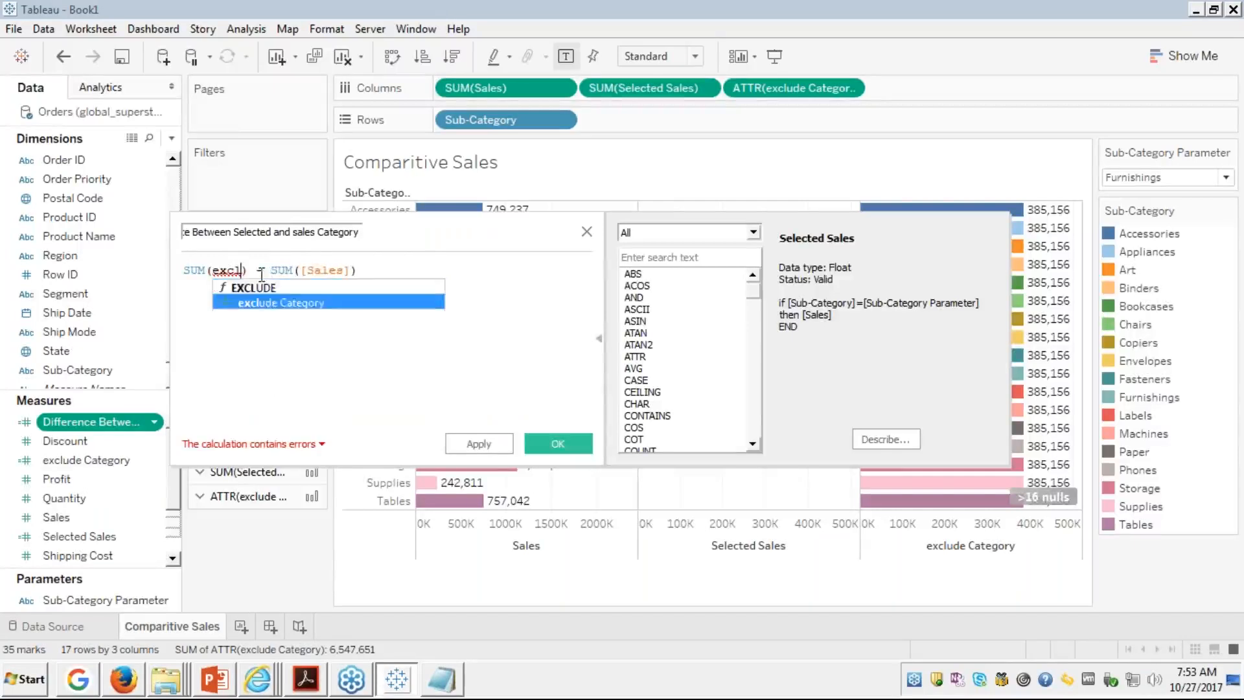
{"action": "key", "text": "Return"}
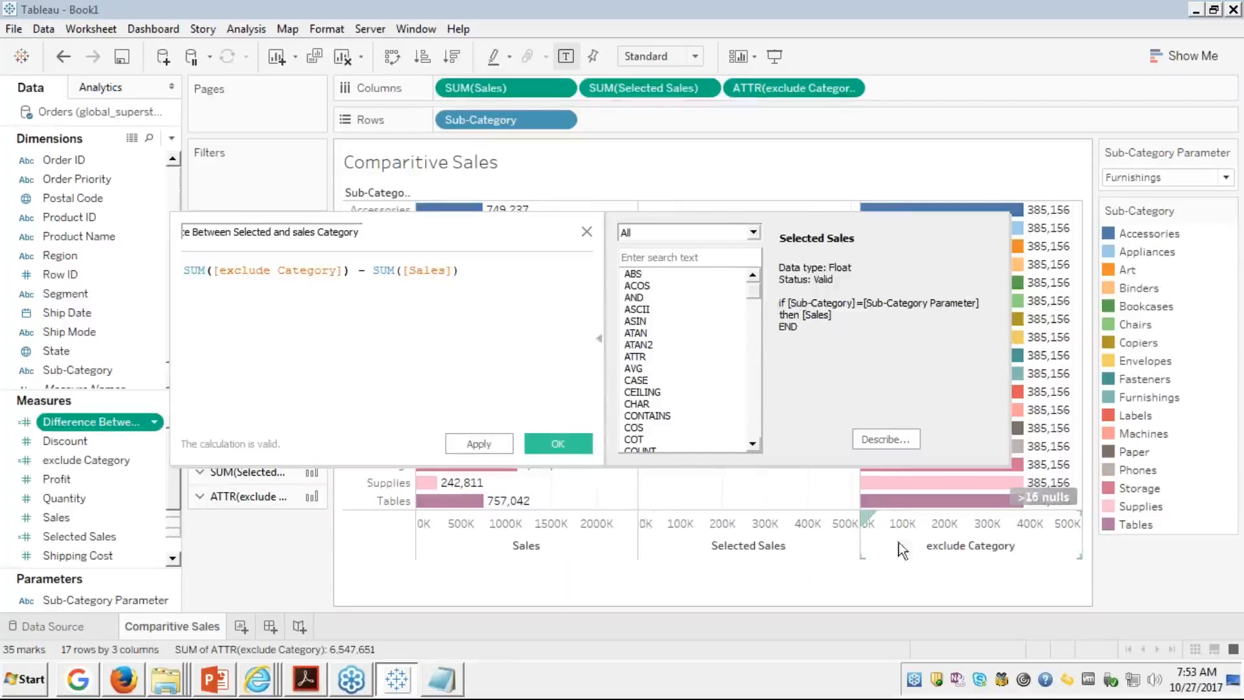
{"action": "left_click", "coordinate": [558, 443]}
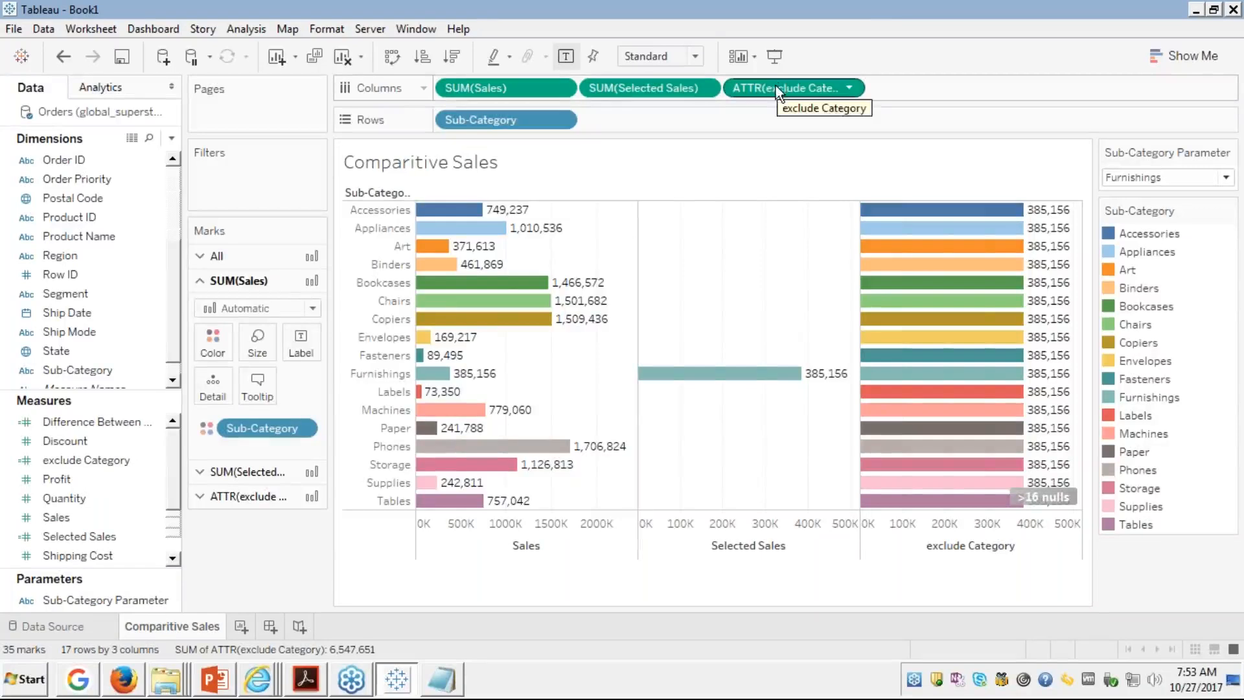
Step: Replace the exclude Category measure in Columns with Difference Between Selected and sales Category
{"action": "left_click_drag", "start_coordinate": [776, 85], "coordinate": [145, 366]}
{"action": "left_click", "coordinate": [93, 420]}
{"action": "double_click", "coordinate": [93, 420]}
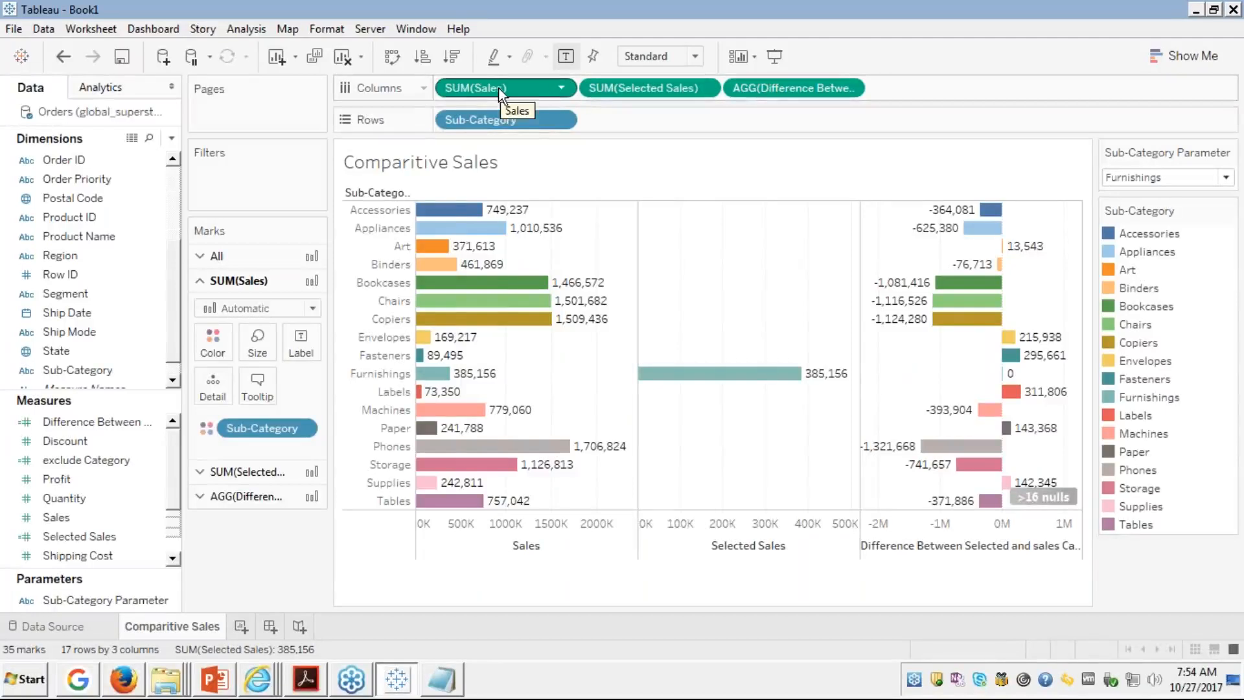
Step: Remove Sales from Columns and place the difference measure ahead of Selected Sales
{"action": "left_click_drag", "start_coordinate": [499, 88], "coordinate": [129, 423]}
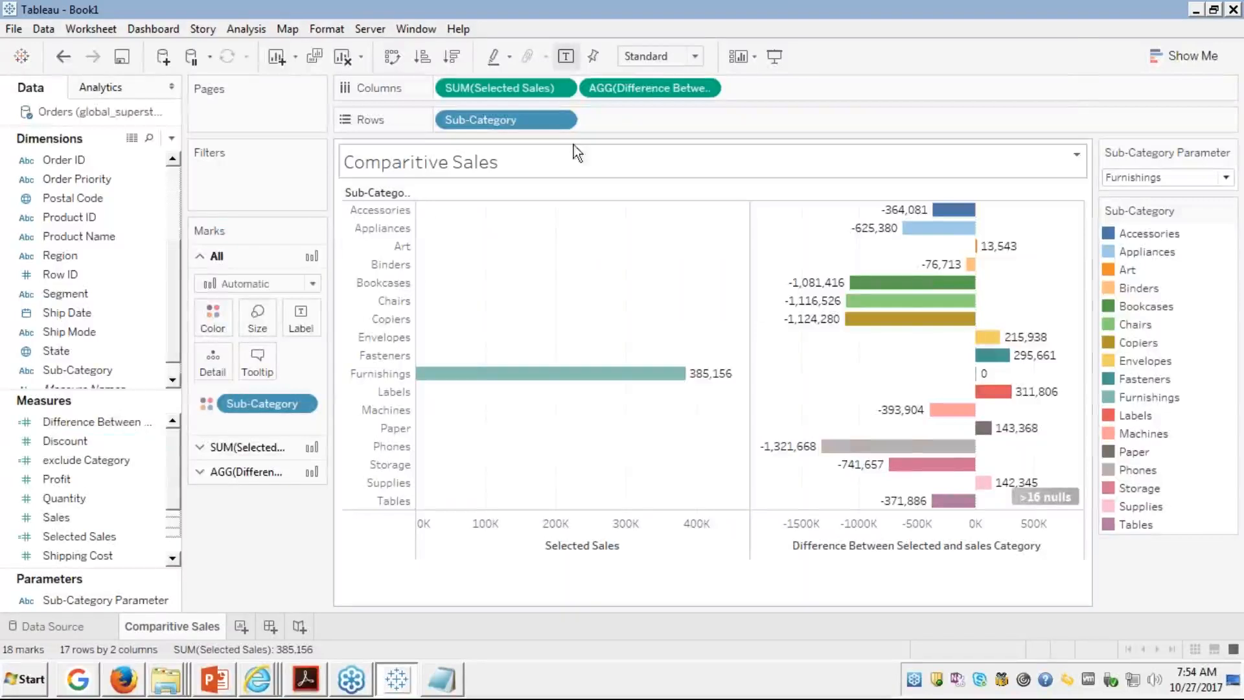
{"action": "left_click_drag", "start_coordinate": [642, 85], "coordinate": [480, 91]}
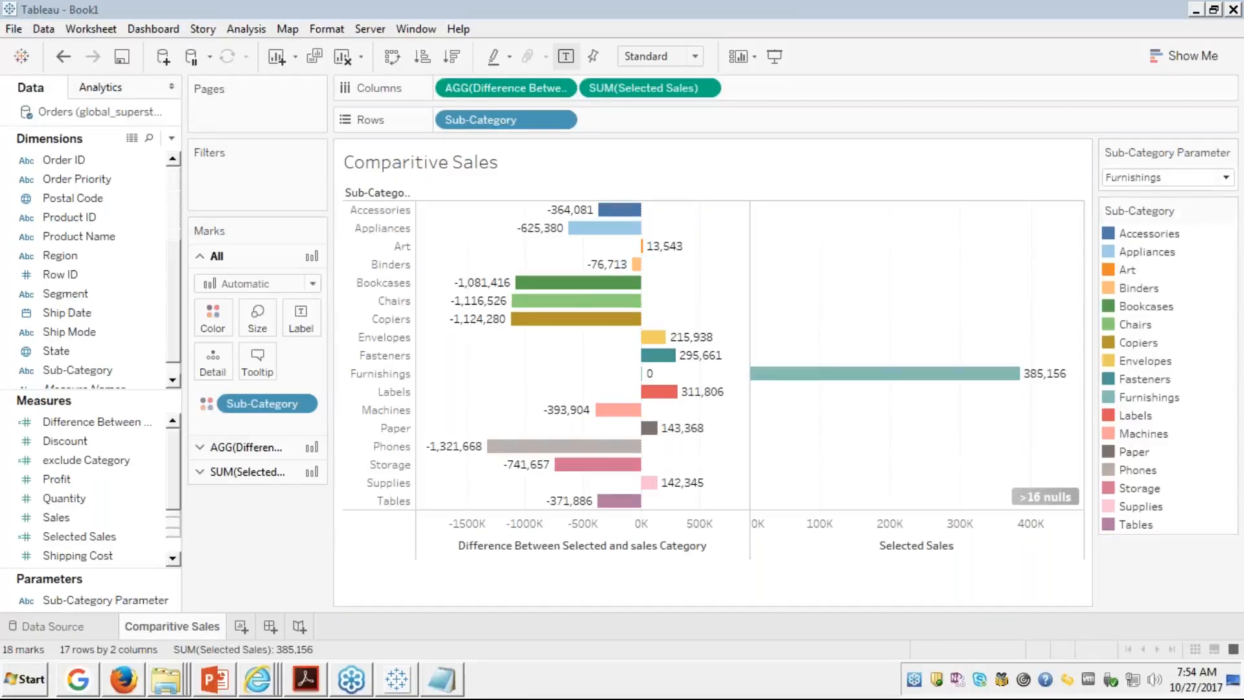
Step: Set the Sub-Category Parameter to Accessories and inspect the difference bars of the other sub-categories
{"action": "left_click", "coordinate": [1171, 174]}
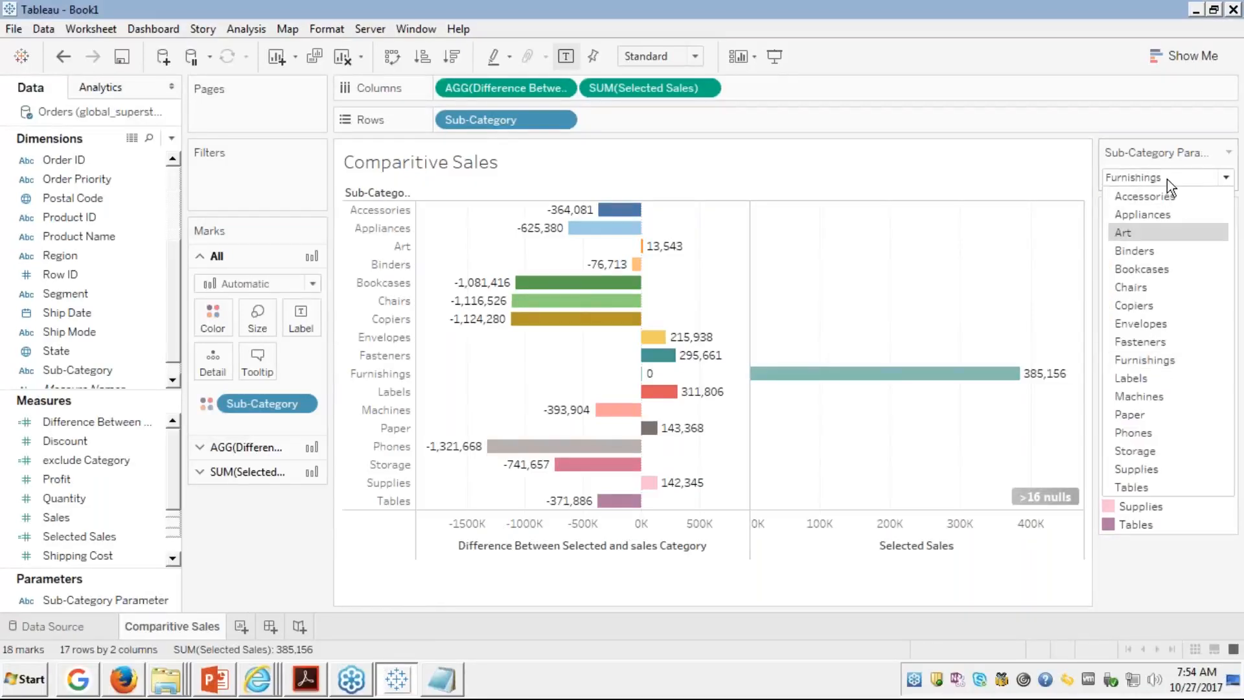
{"action": "left_click", "coordinate": [1133, 194]}
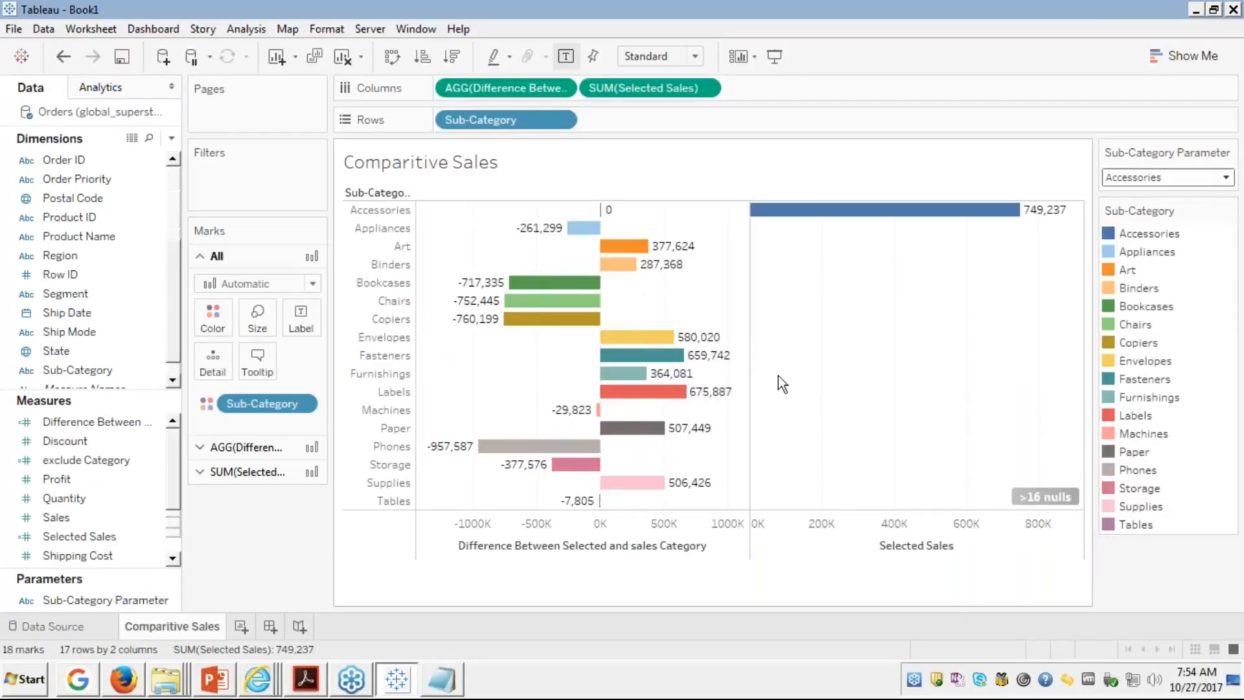
{"action": "mouse_move", "coordinate": [594, 259]}
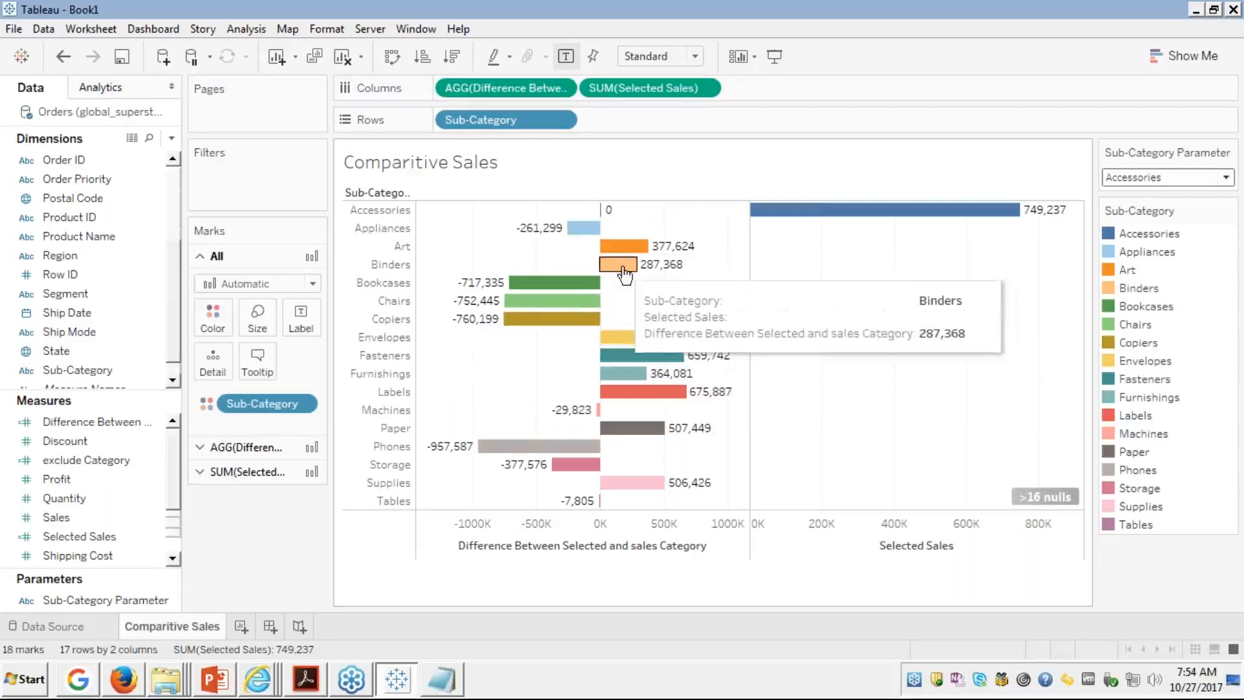
{"action": "mouse_move", "coordinate": [639, 348]}
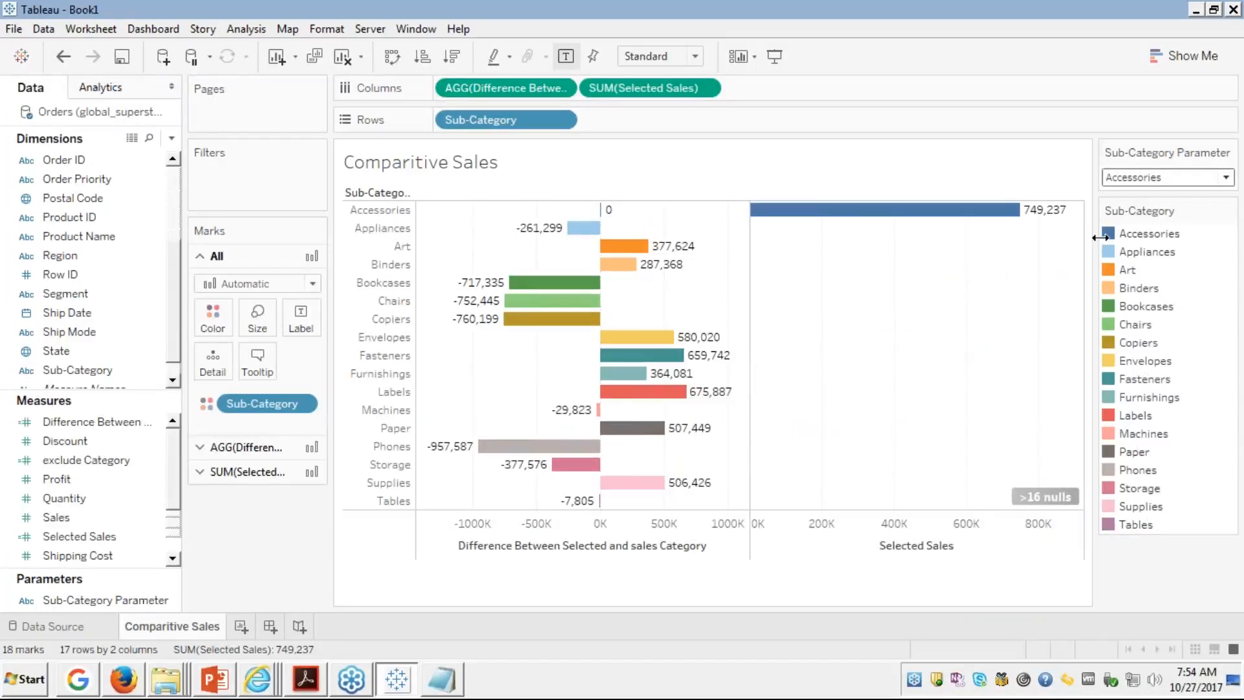
Step: Switch the Sub-Category Parameter to Furnishings and examine the difference bars, including Fasteners and Envelopes
{"action": "left_click", "coordinate": [1153, 179]}
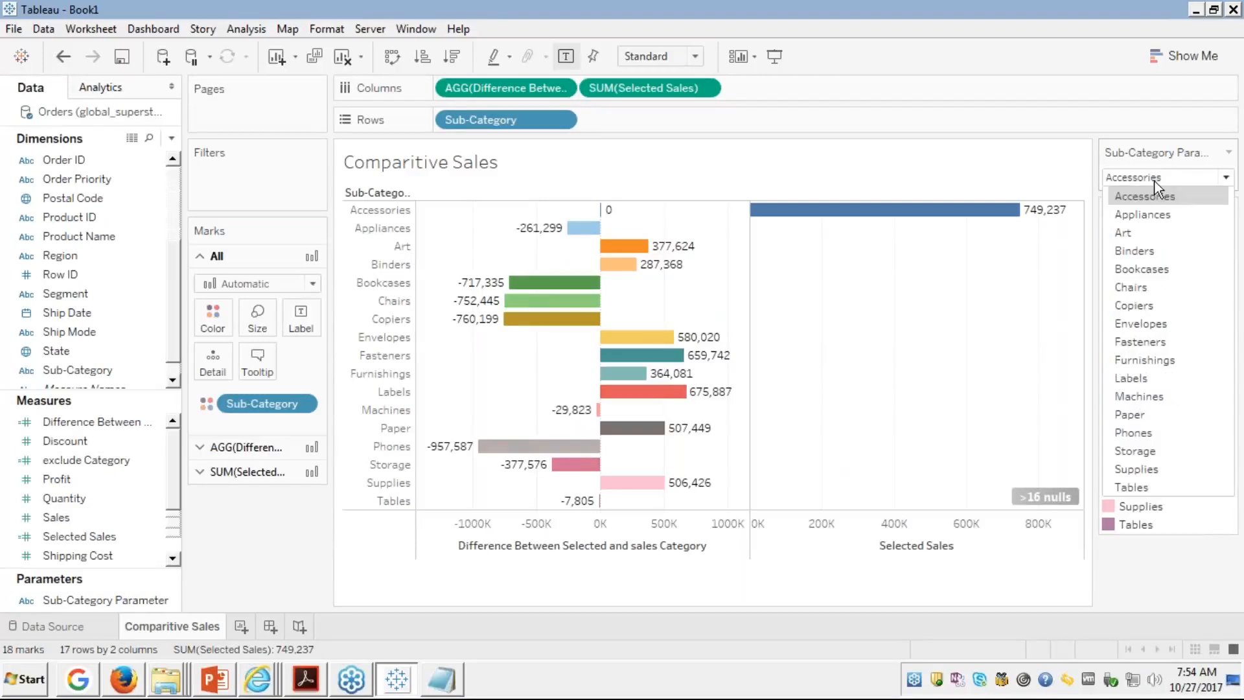
{"action": "left_click", "coordinate": [1126, 362]}
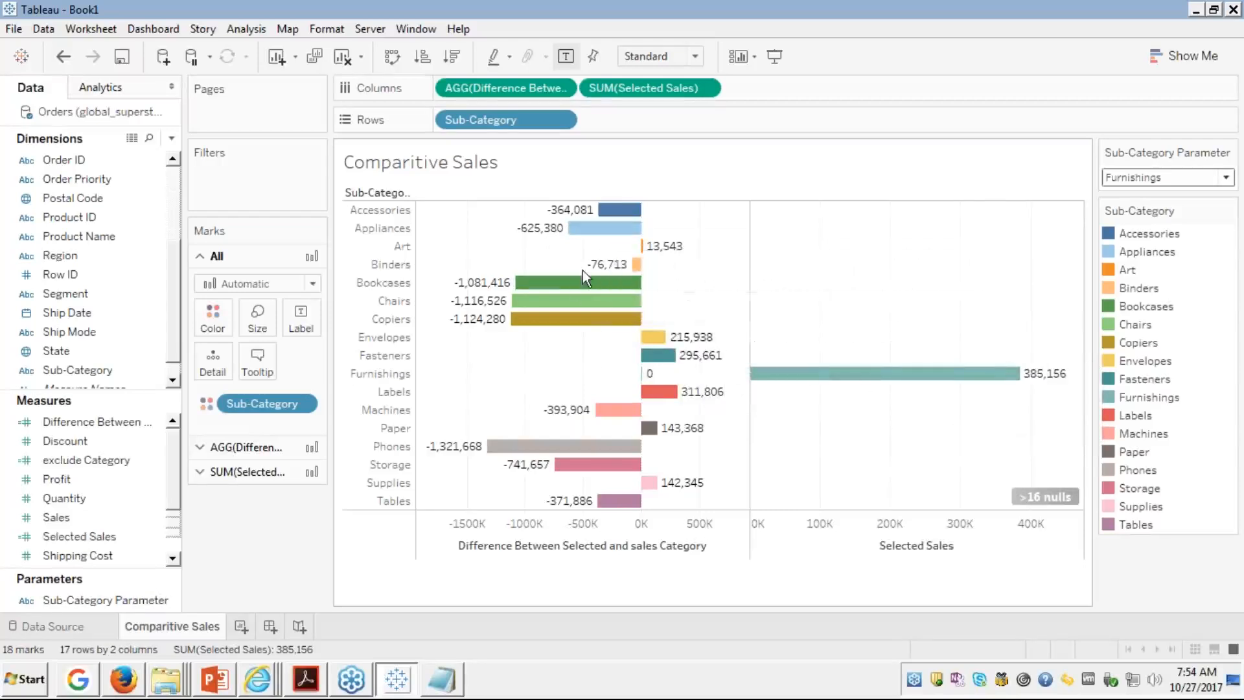
{"action": "mouse_move", "coordinate": [588, 425]}
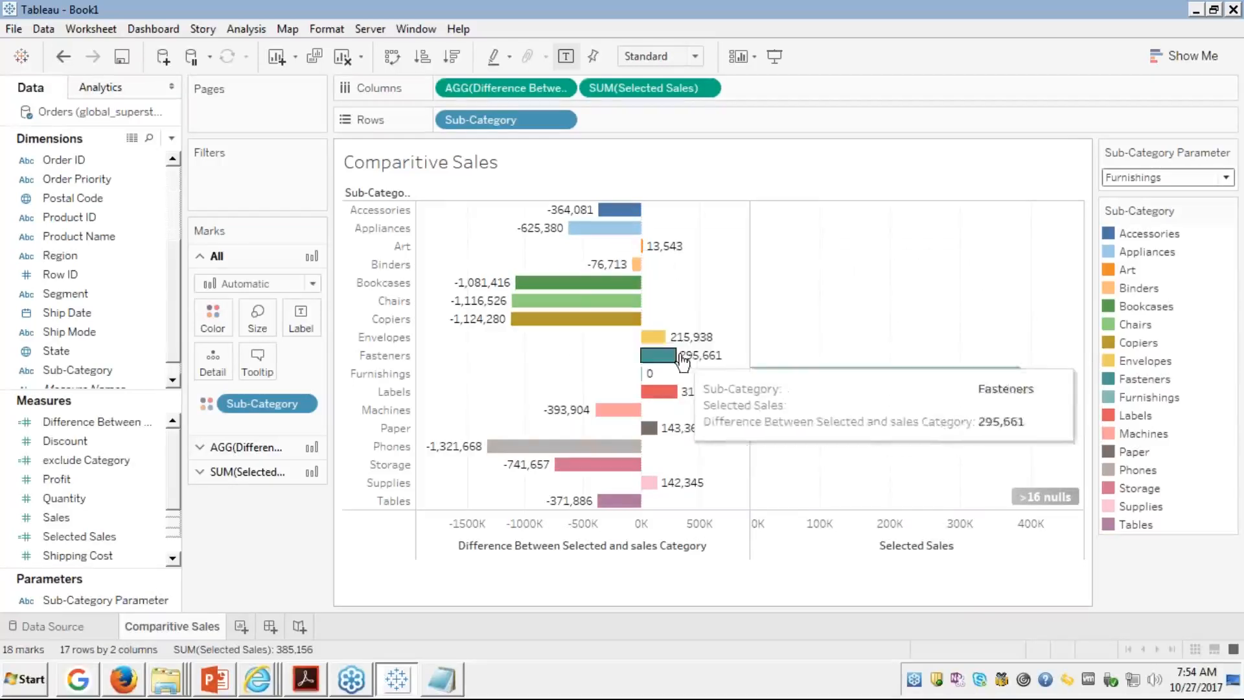
{"action": "mouse_move", "coordinate": [653, 338]}
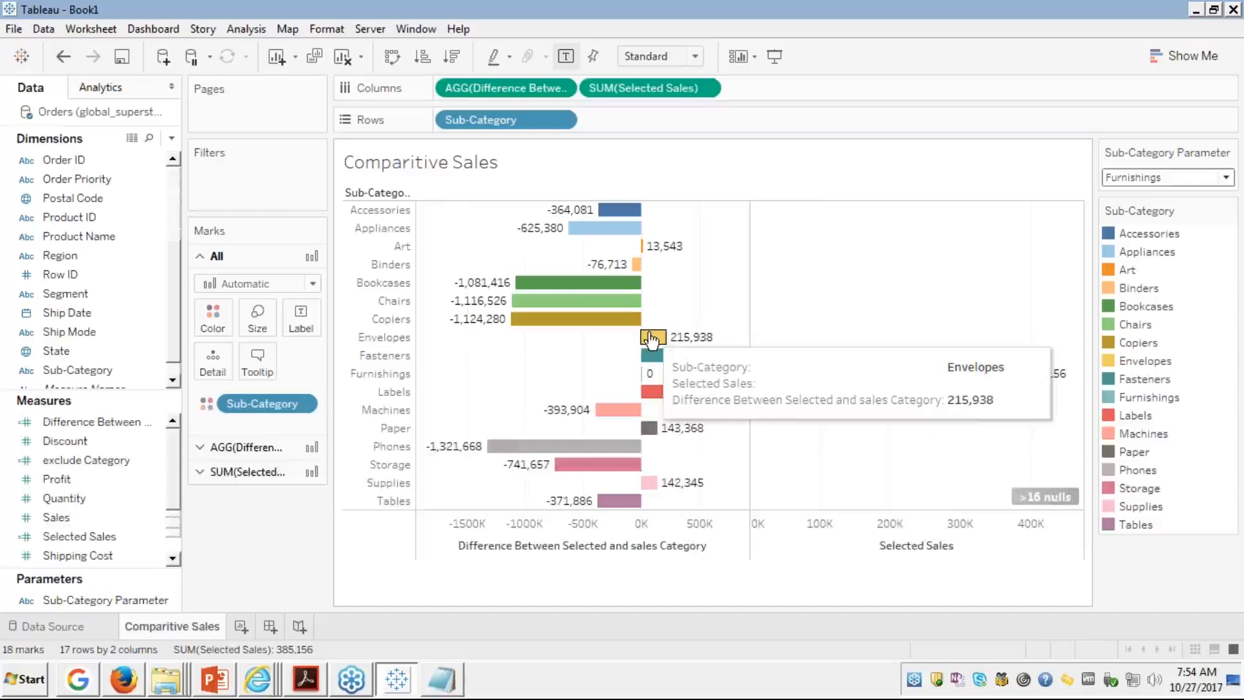
Step: Set the Sub-Category Parameter to Paper to view its differences, and change it to Storage
{"action": "left_click", "coordinate": [1143, 180]}
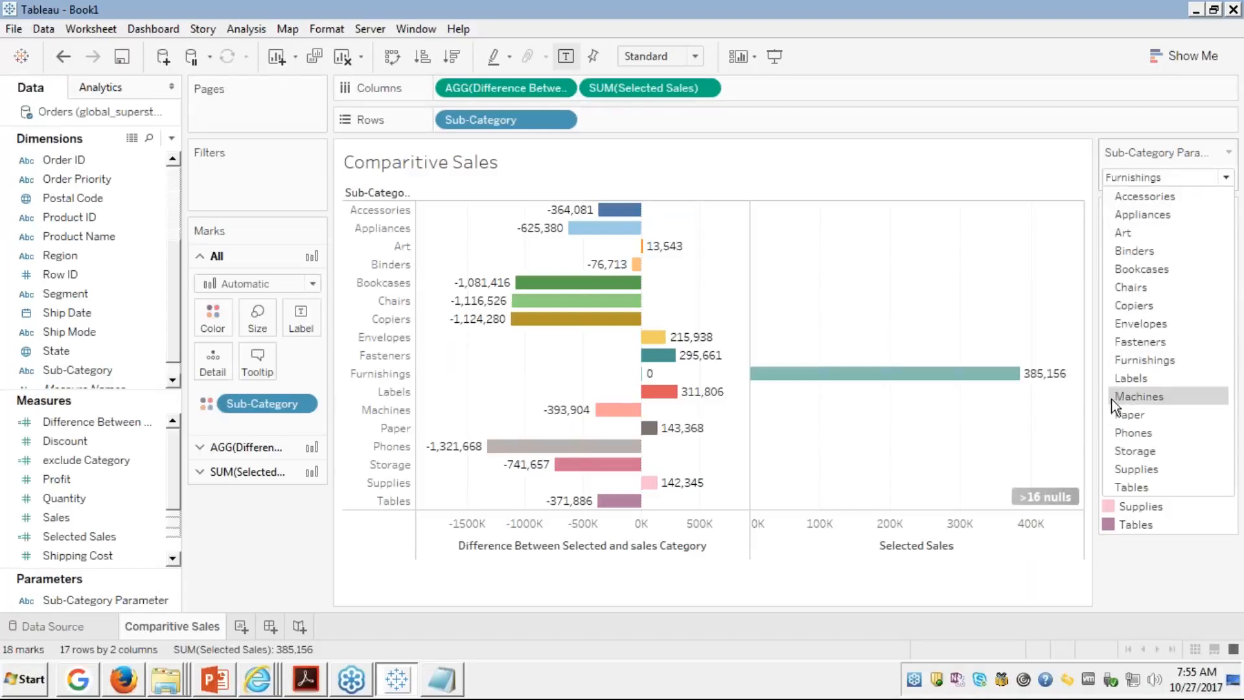
{"action": "left_click", "coordinate": [1122, 415]}
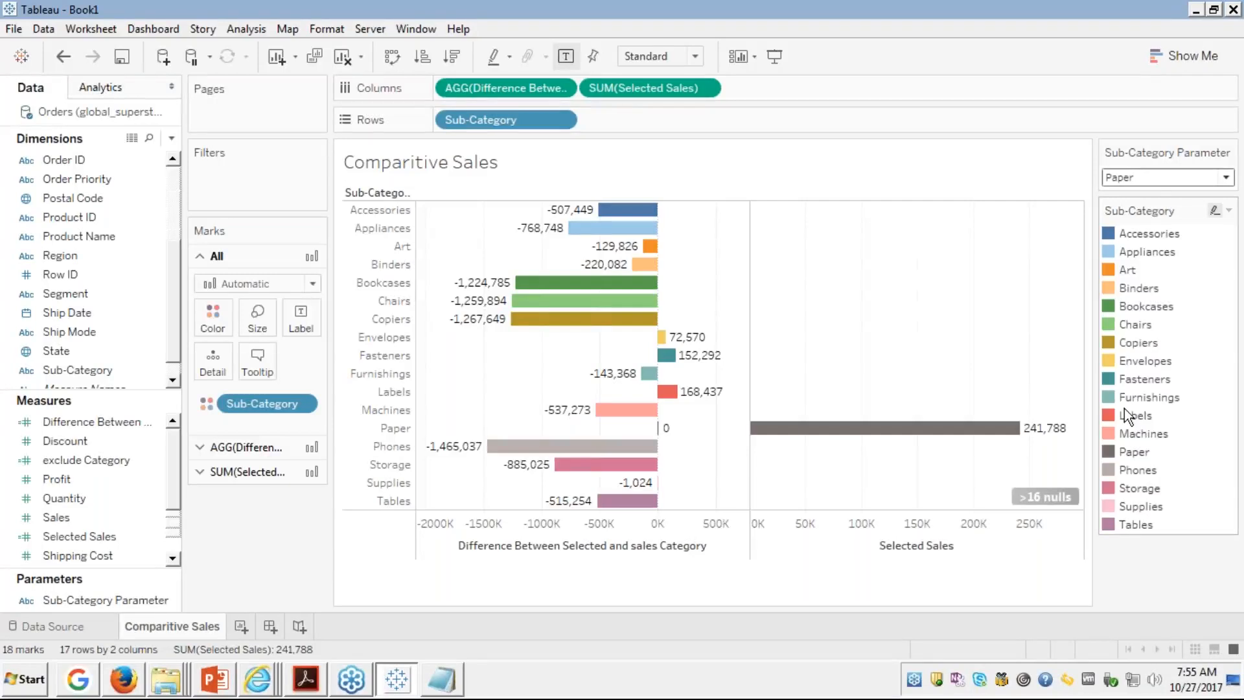
{"action": "left_click", "coordinate": [1154, 182]}
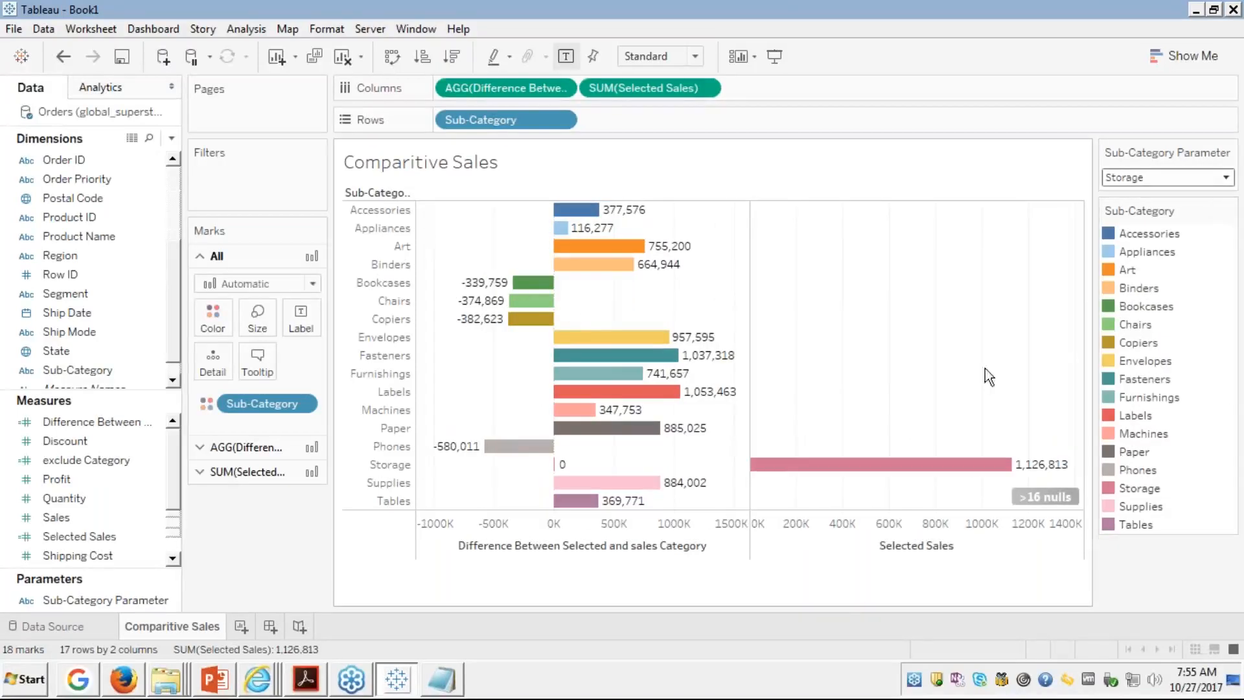
Step: Copy the formula of the Difference Between Selected and sales Category field and paste it as item 4 in the Notepad notes
{"action": "right_click", "coordinate": [92, 424]}
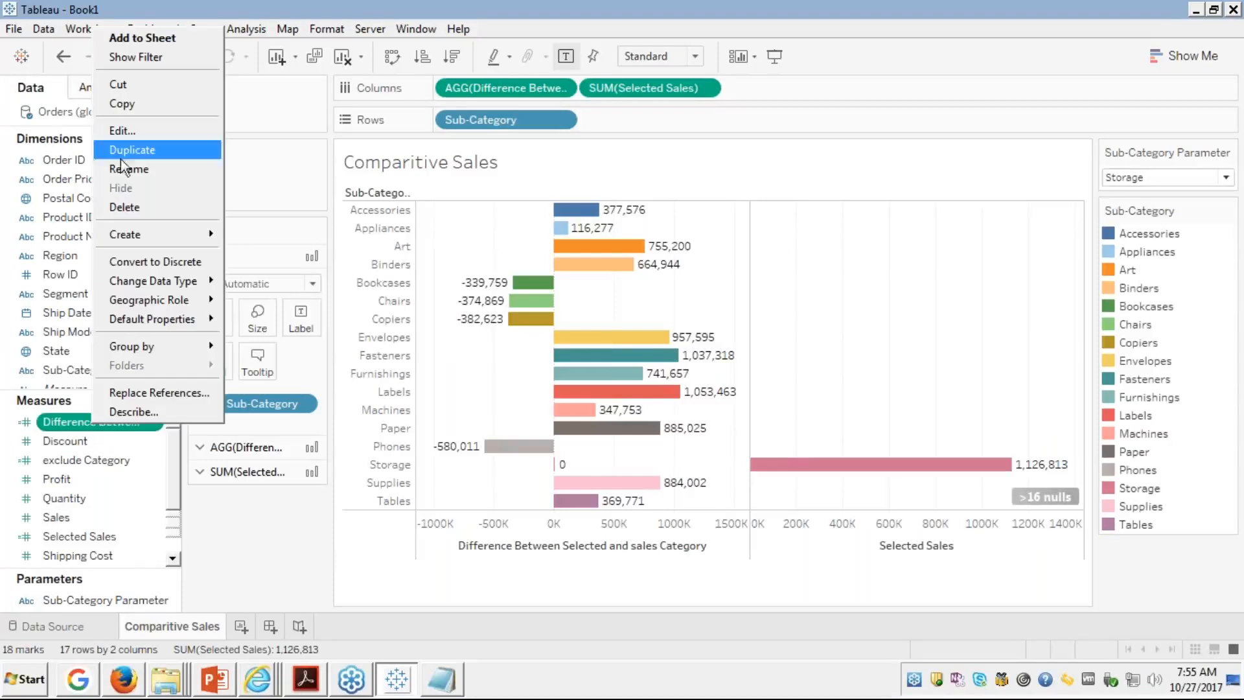
{"action": "left_click", "coordinate": [111, 131]}
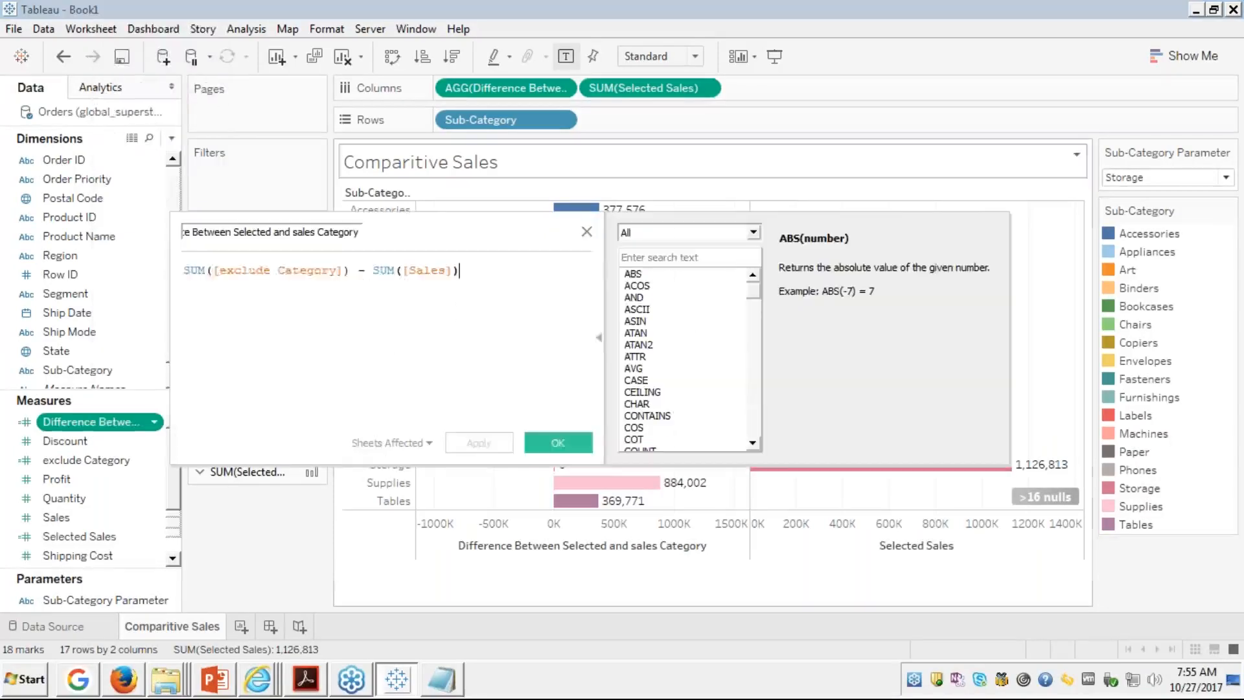
{"action": "key", "text": "ctrl+a"}
{"action": "key", "text": "ctrl+c"}
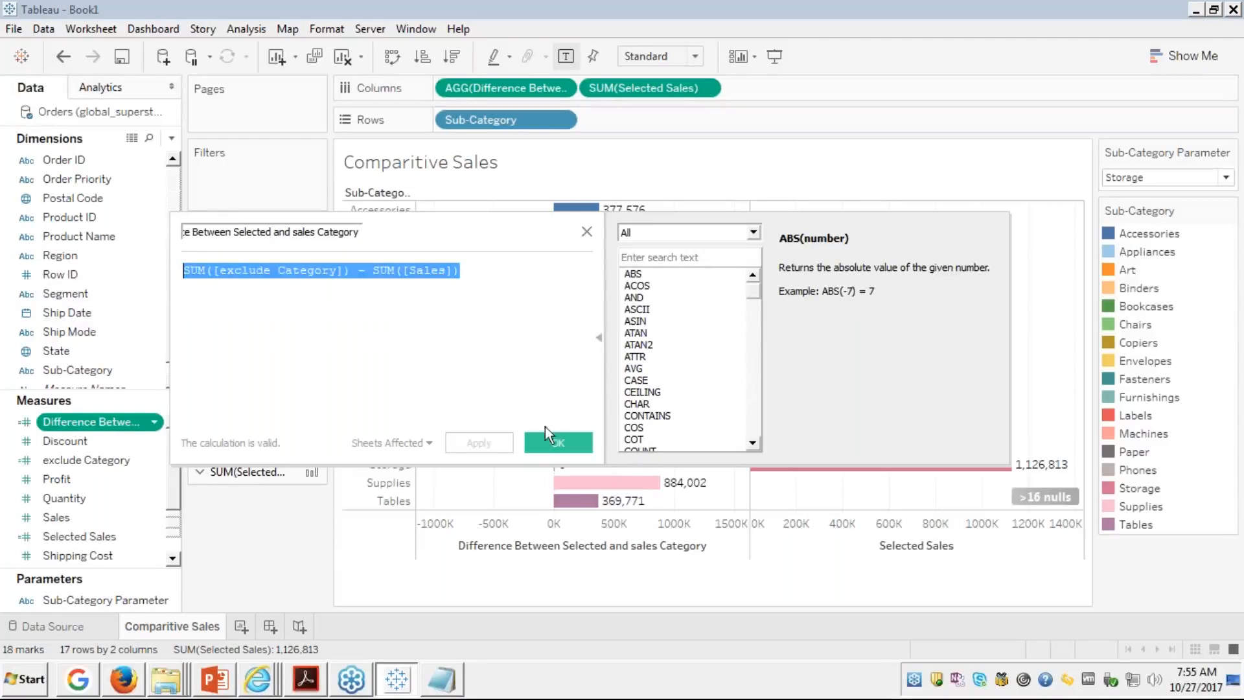
{"action": "left_click", "coordinate": [556, 445]}
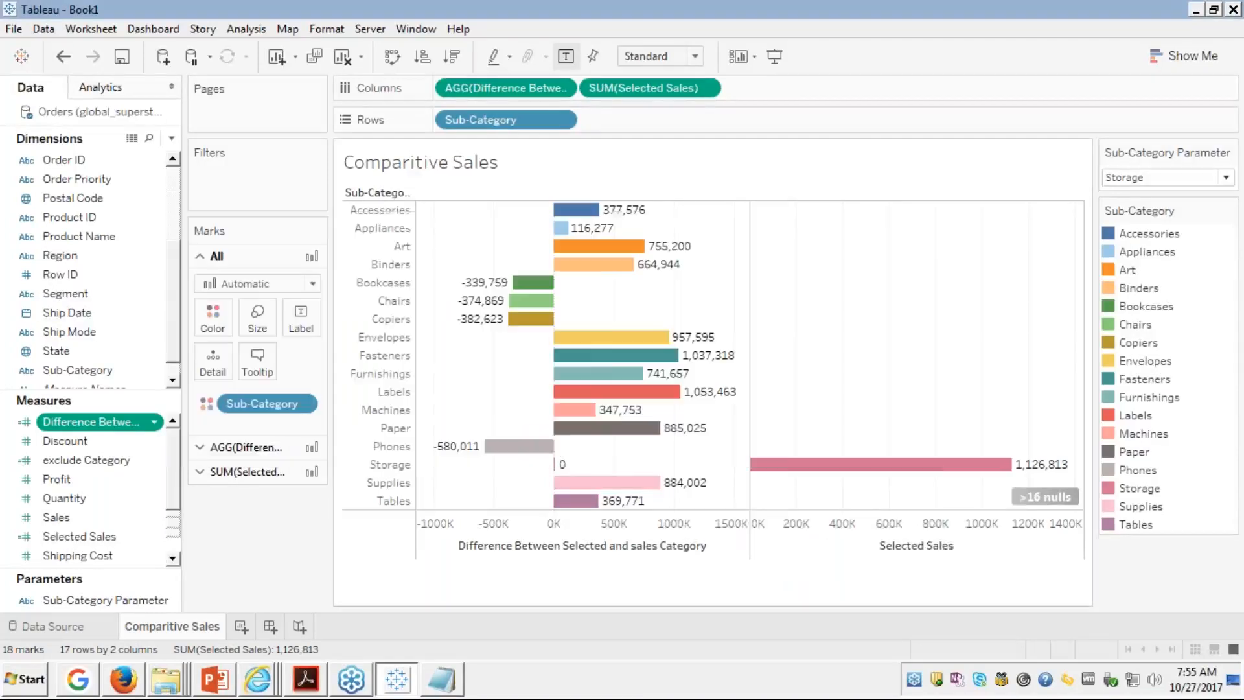
{"action": "left_click", "coordinate": [446, 682]}
{"action": "key", "text": "ctrl+v"}
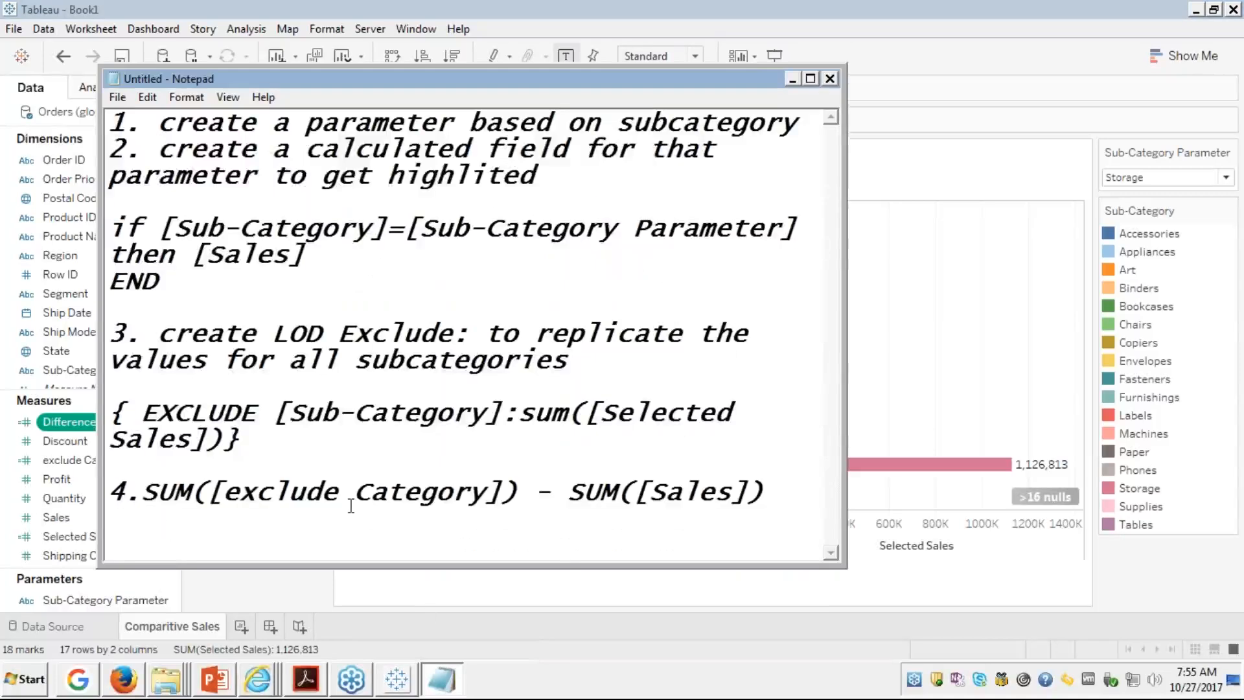
Step: Start saving the notes under a new name and create and open a folder named LOD inside the tableau training folder
{"action": "key", "text": "ctrl+a"}
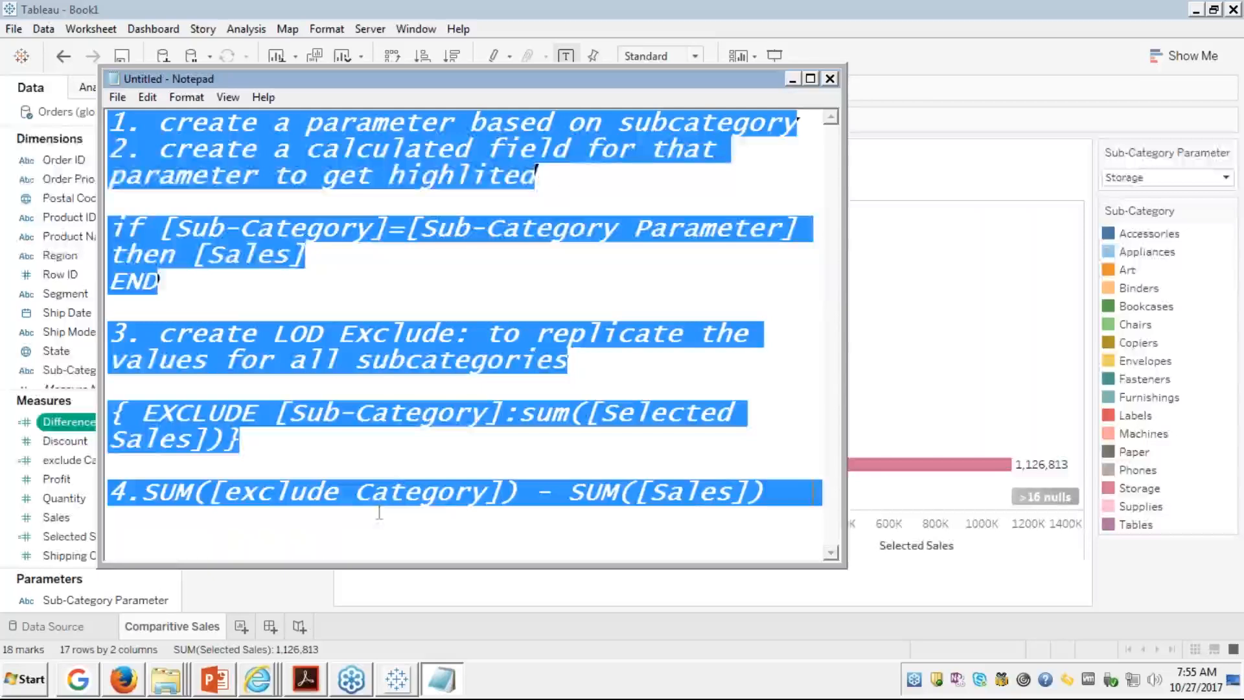
{"action": "left_click", "coordinate": [115, 97]}
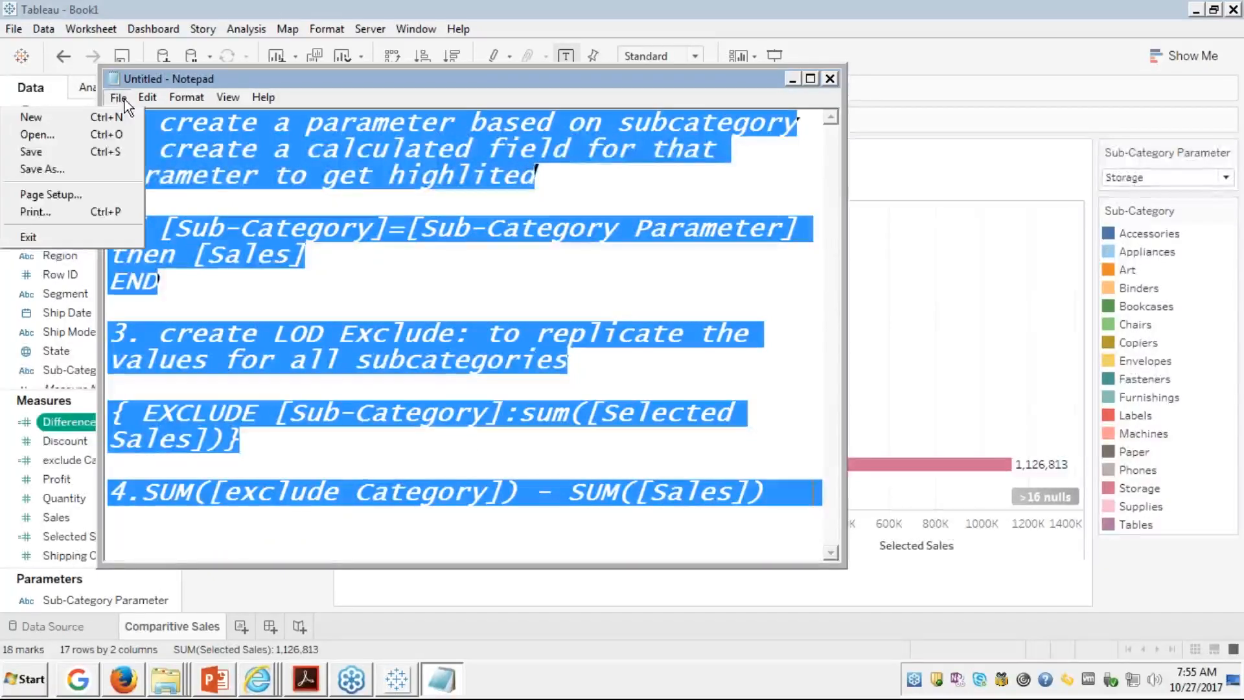
{"action": "left_click", "coordinate": [53, 167]}
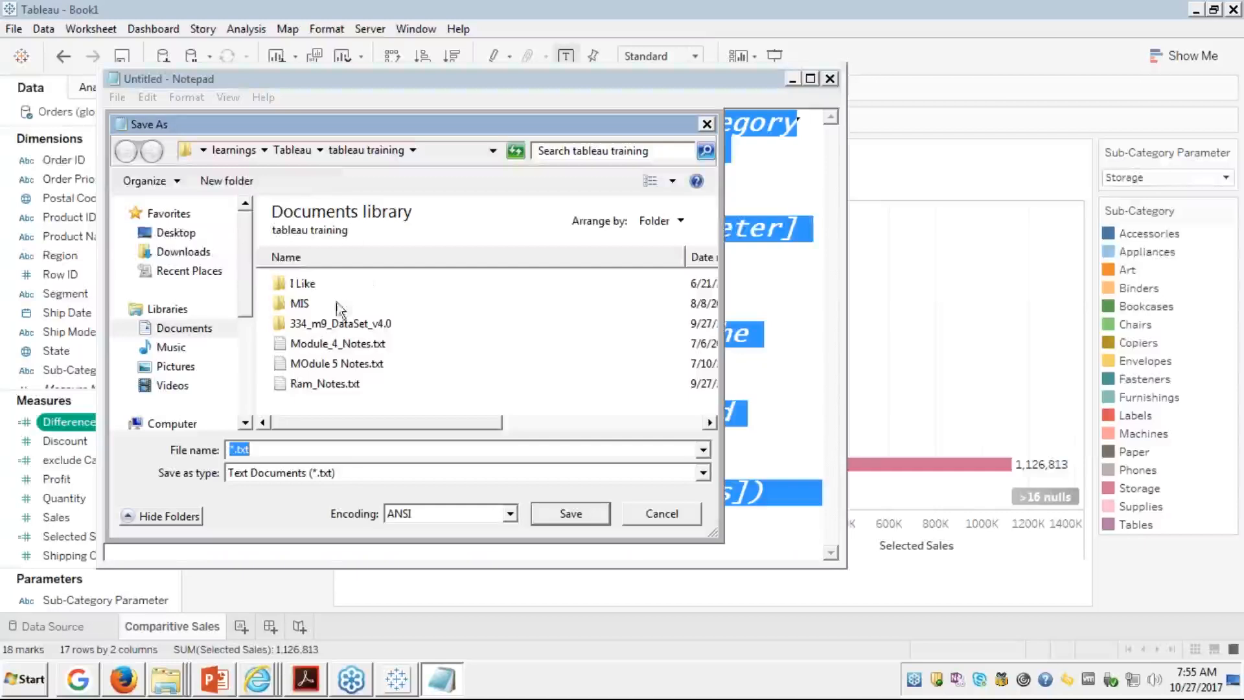
{"action": "left_click", "coordinate": [347, 152]}
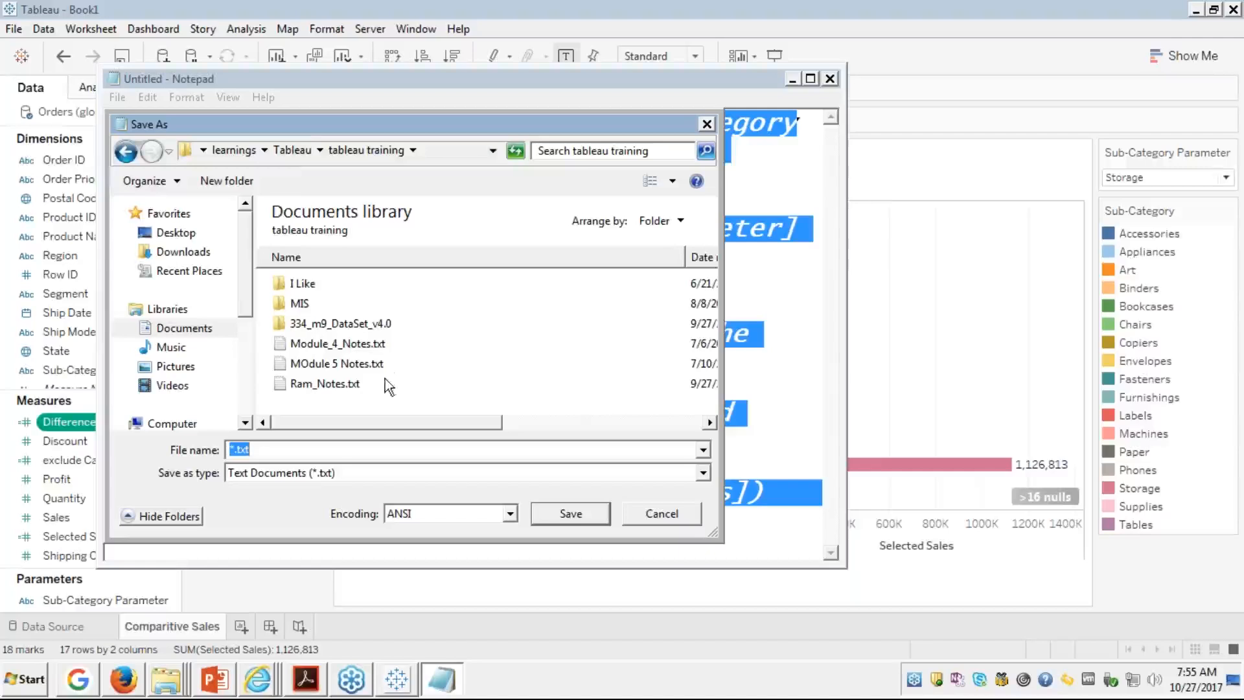
{"action": "right_click", "coordinate": [422, 312]}
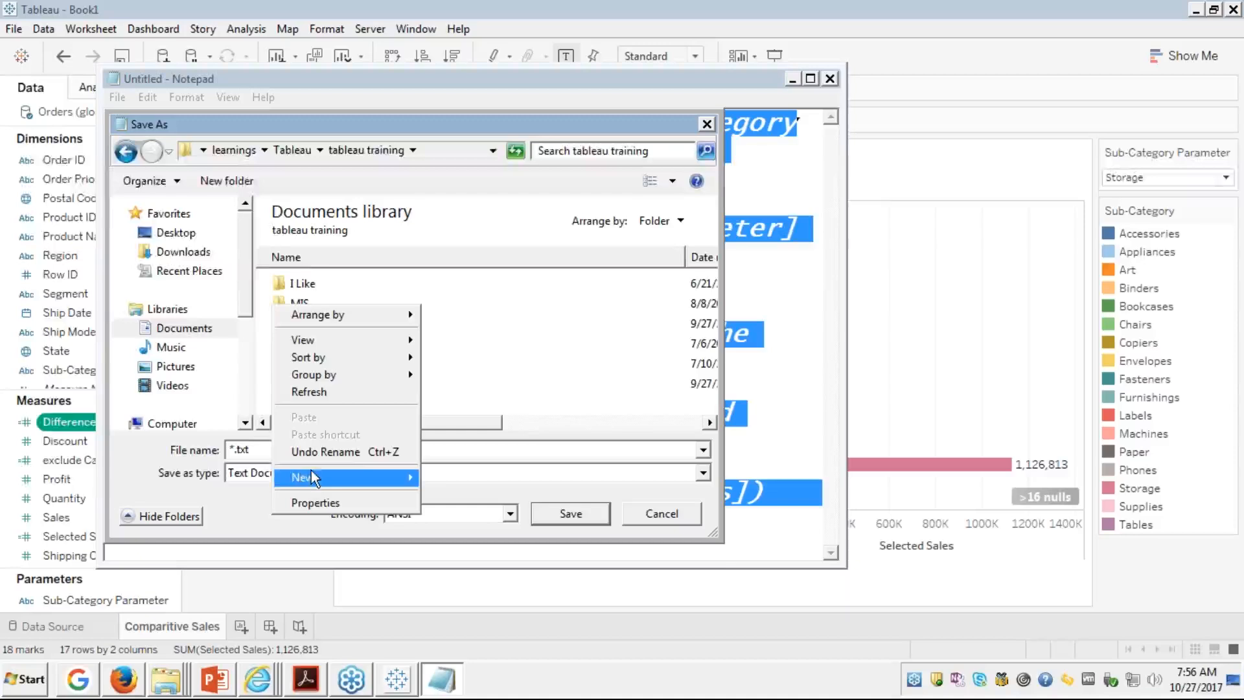
{"action": "mouse_move", "coordinate": [386, 473]}
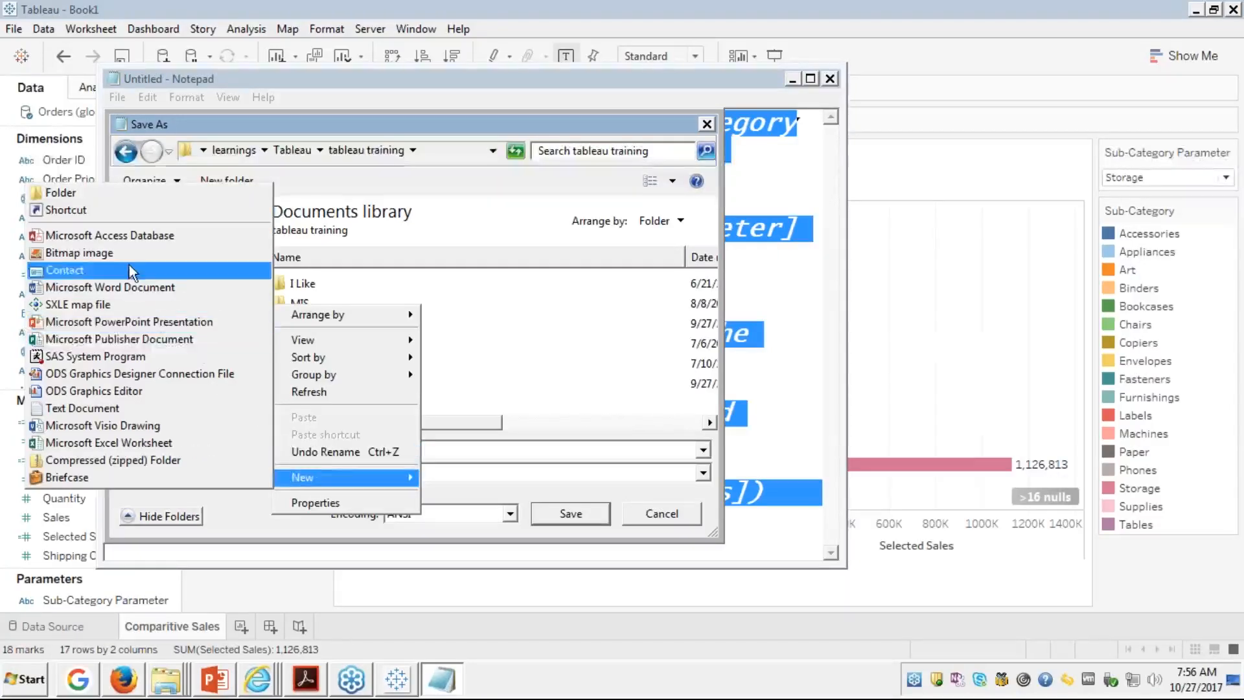
{"action": "left_click", "coordinate": [78, 193]}
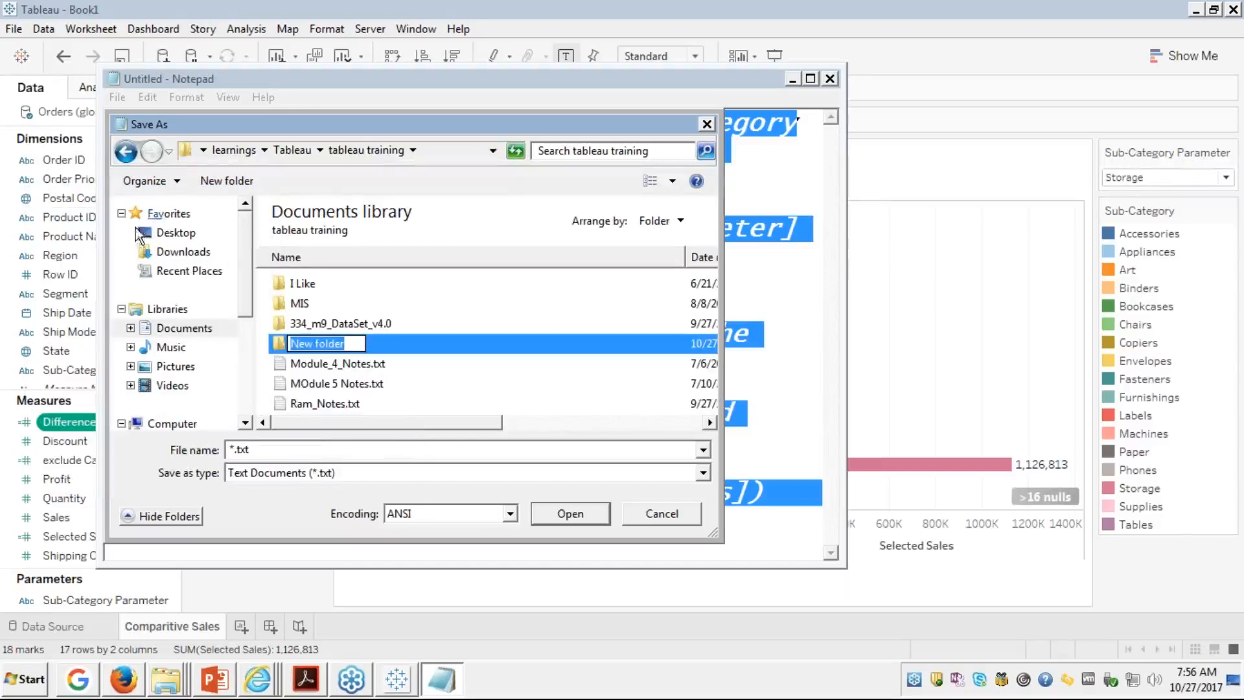
{"action": "type", "text": "LOD"}
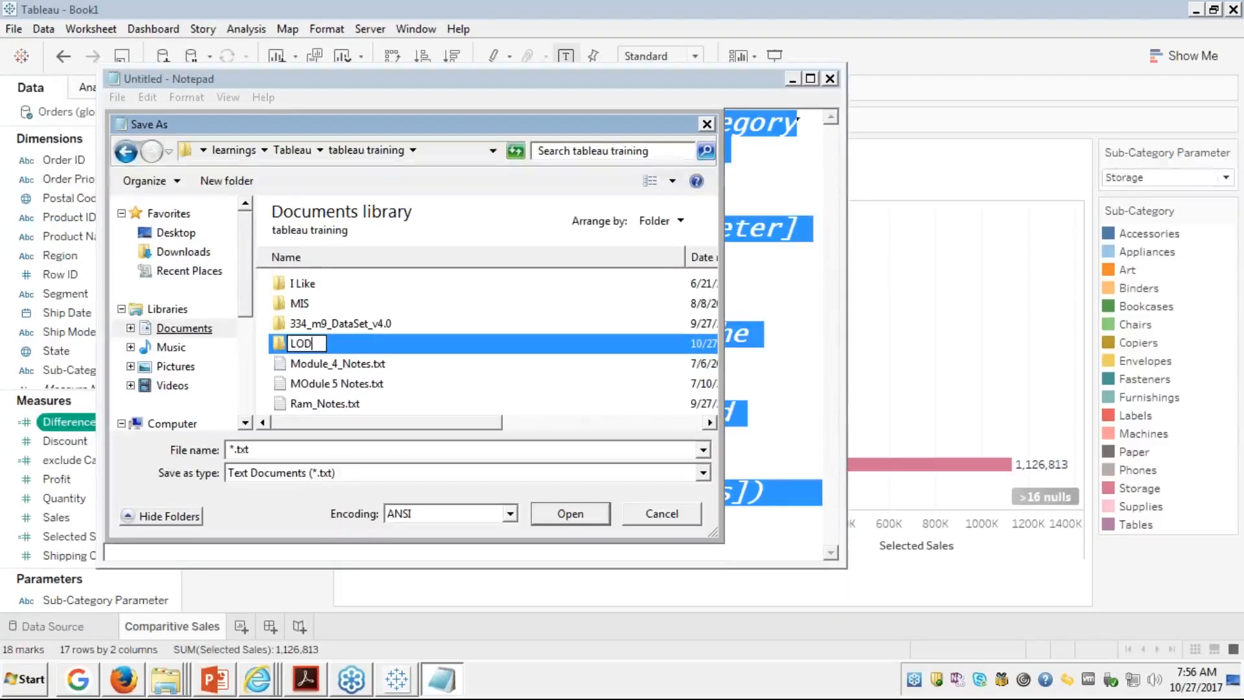
{"action": "key", "text": "Escape"}
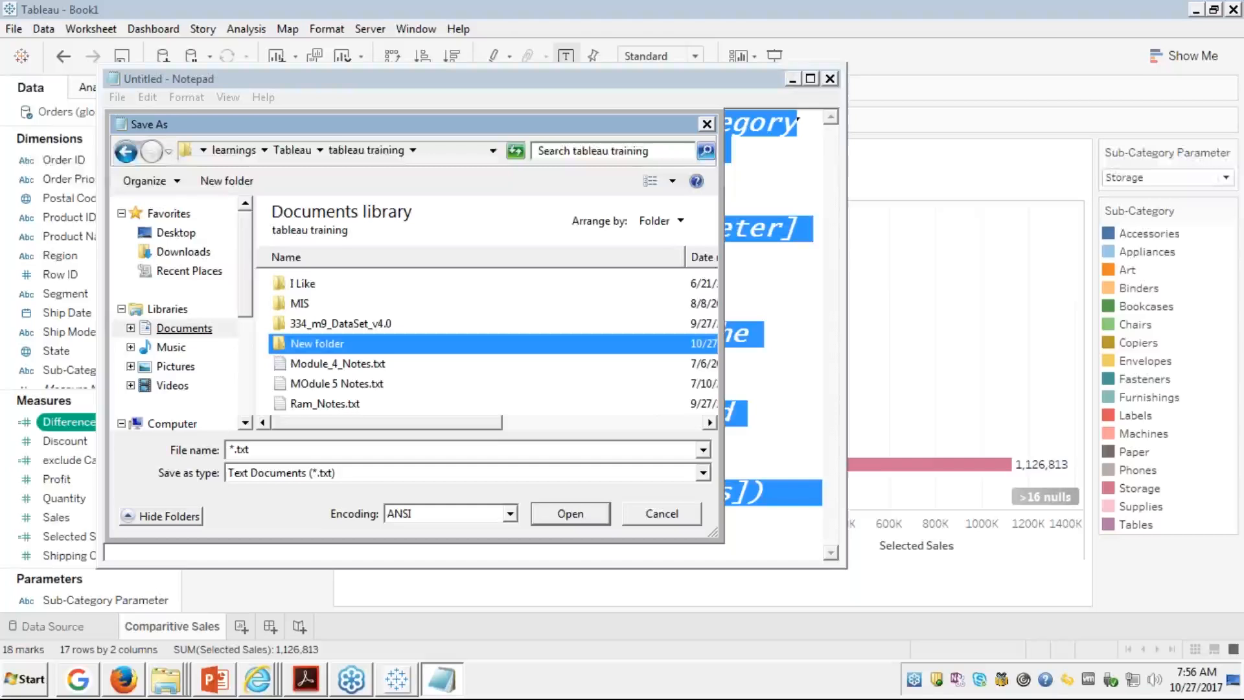
{"action": "key", "text": "Return"}
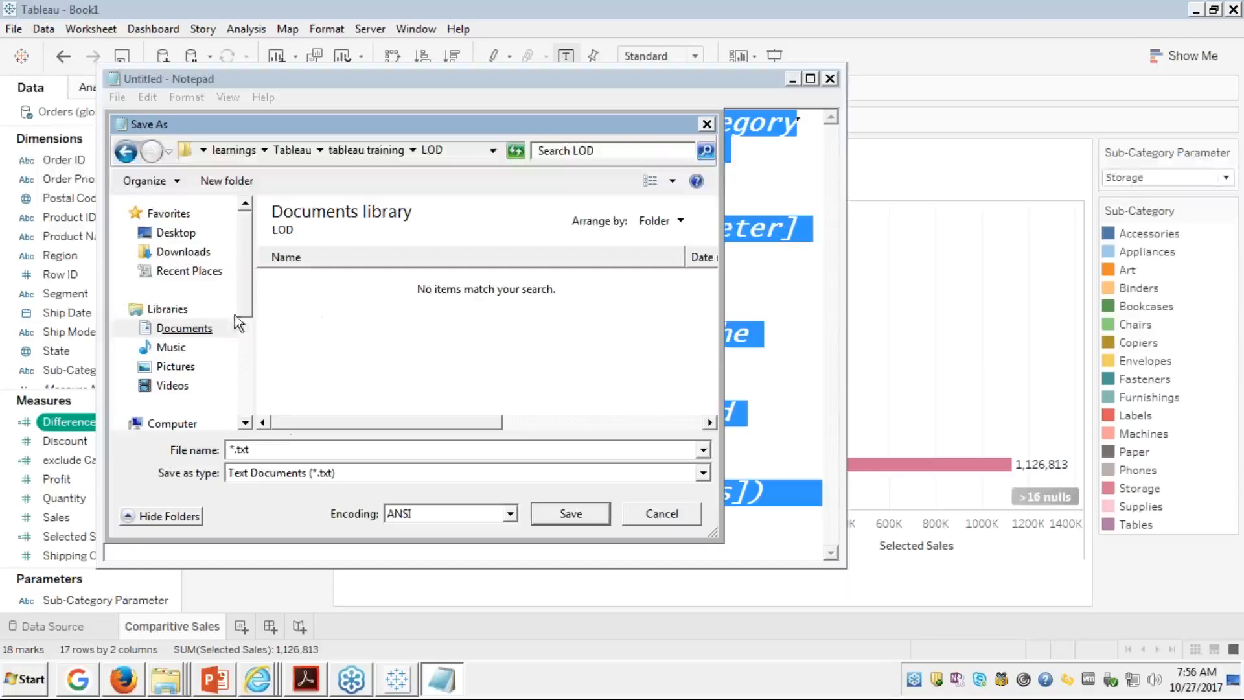
Step: Save the notes as the text document LOD_Exclude in the LOD folder and close Notepad
{"action": "left_click", "coordinate": [255, 471]}
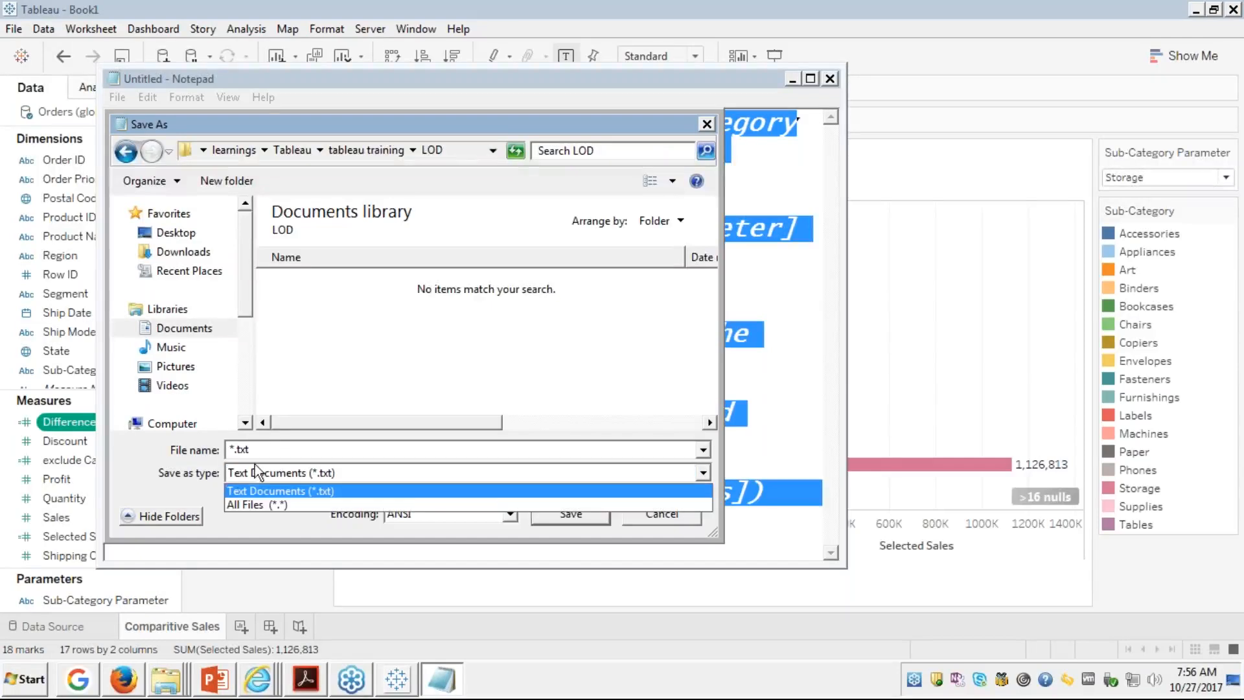
{"action": "left_click", "coordinate": [235, 442]}
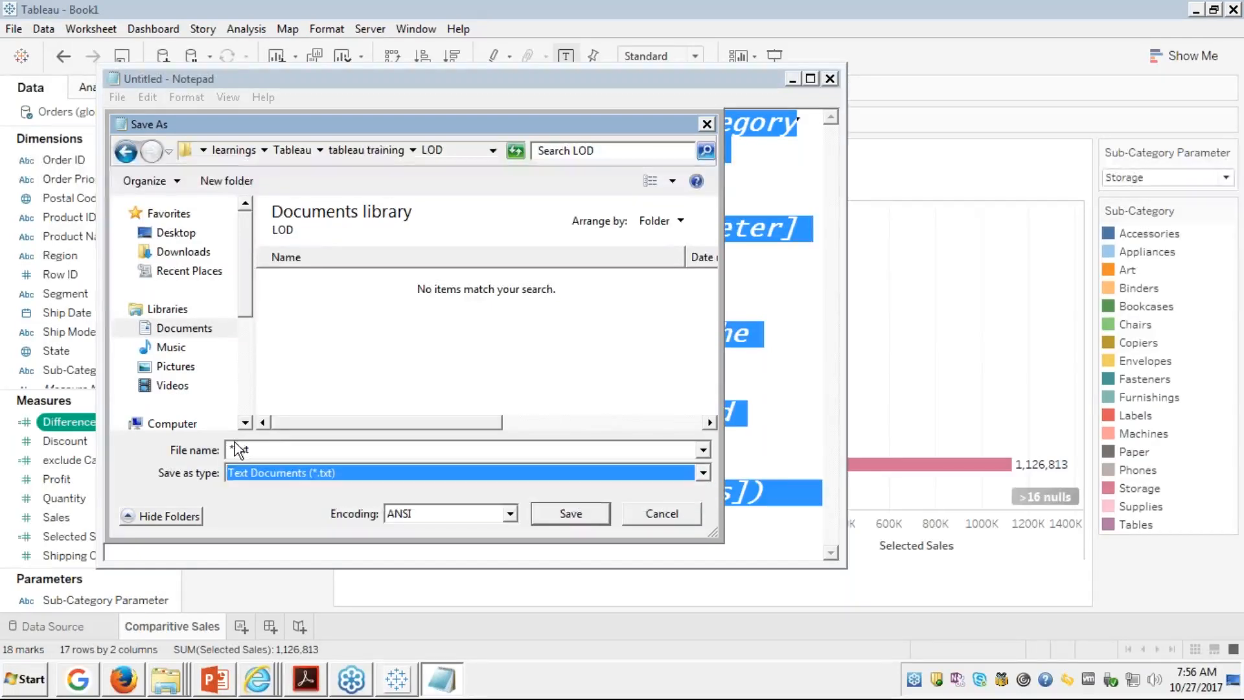
{"action": "left_click", "coordinate": [238, 449]}
{"action": "type", "text": "1.txLOD"}
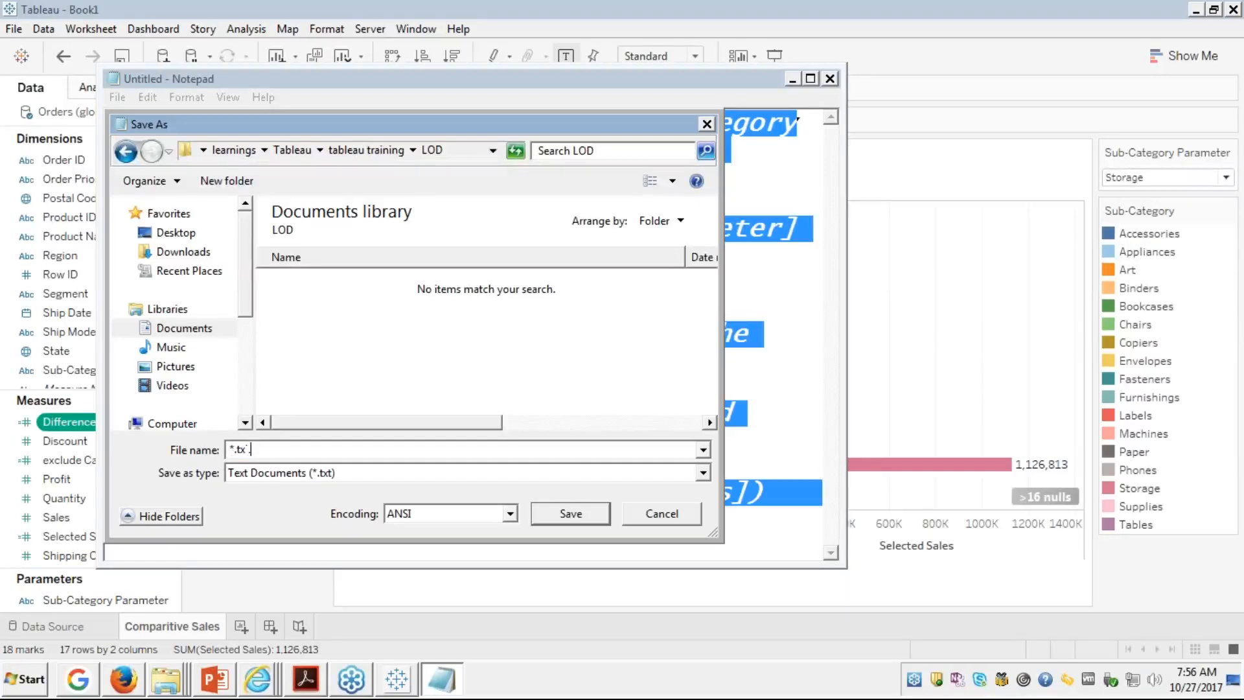
{"action": "type", "text": "_Exclude"}
{"action": "left_click", "coordinate": [243, 449]}
{"action": "key", "text": "BackSpace"}
{"action": "key", "text": "BackSpace"}
{"action": "key", "text": "BackSpace"}
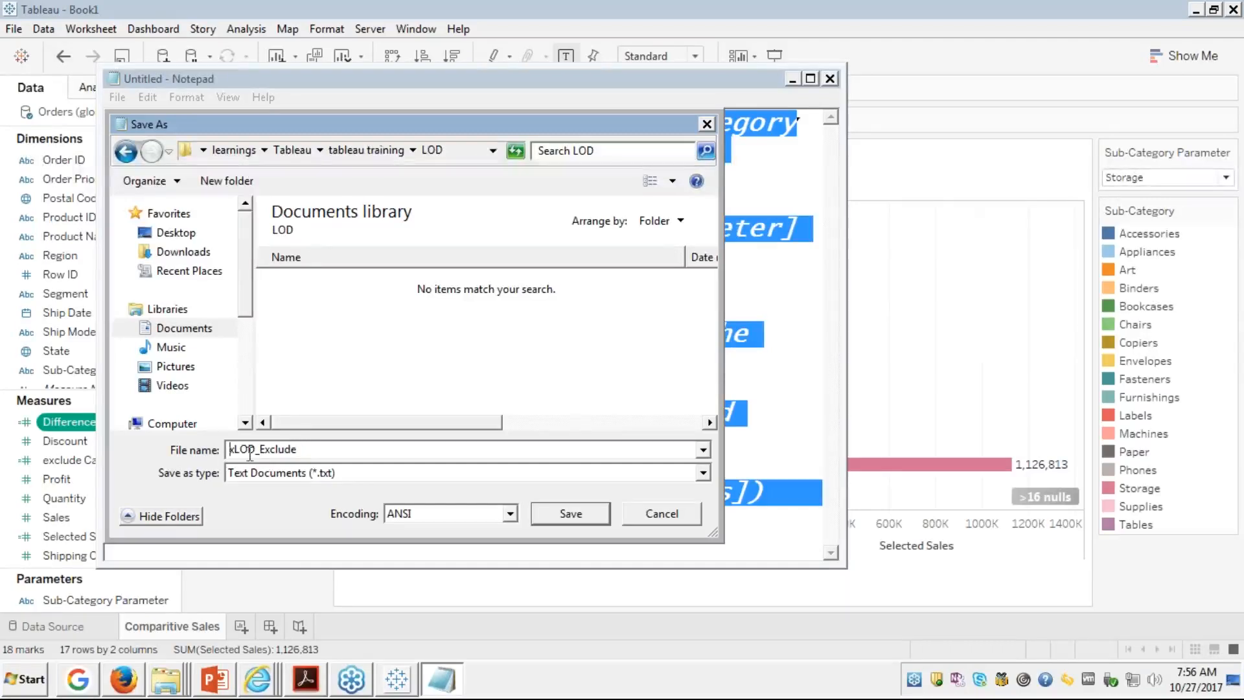
{"action": "key", "text": "BackSpace"}
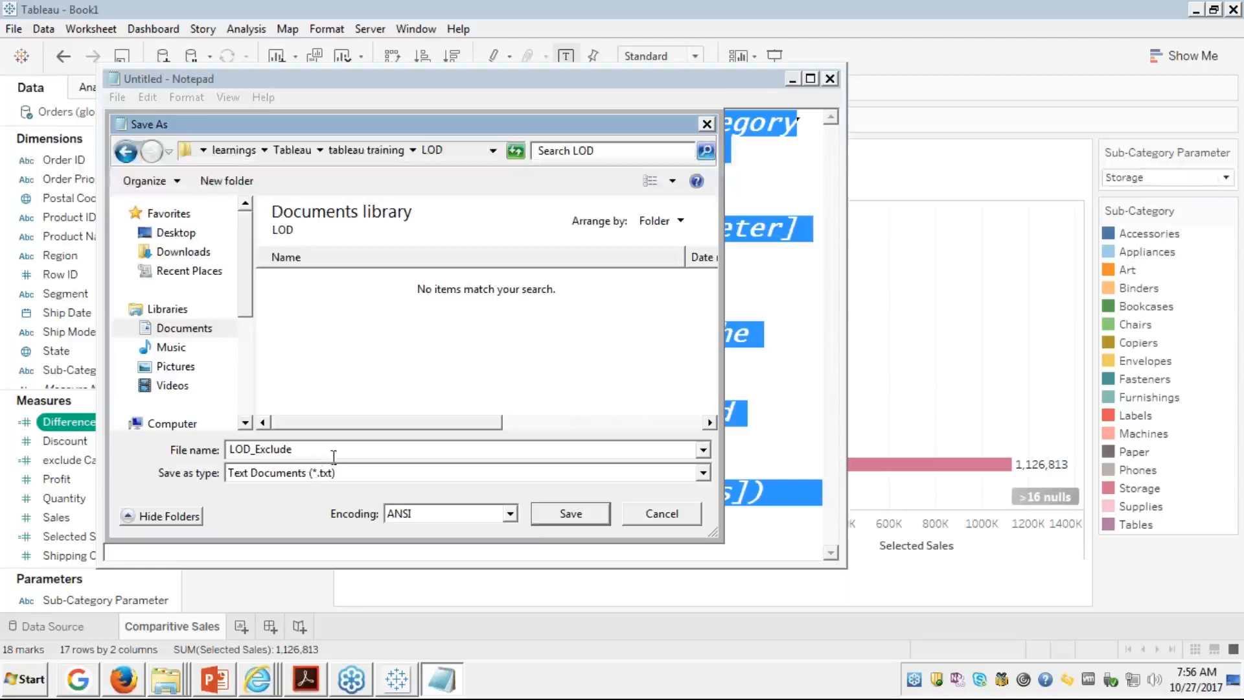
{"action": "left_click", "coordinate": [558, 516]}
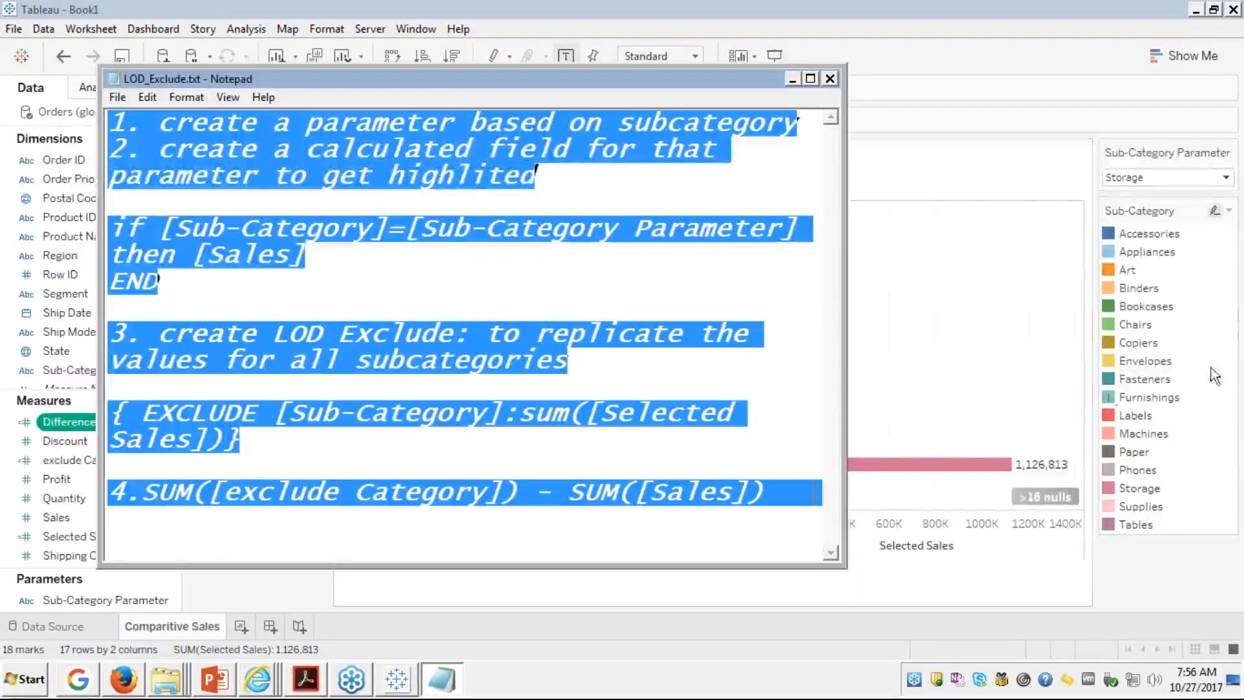
{"action": "left_click", "coordinate": [1223, 247]}
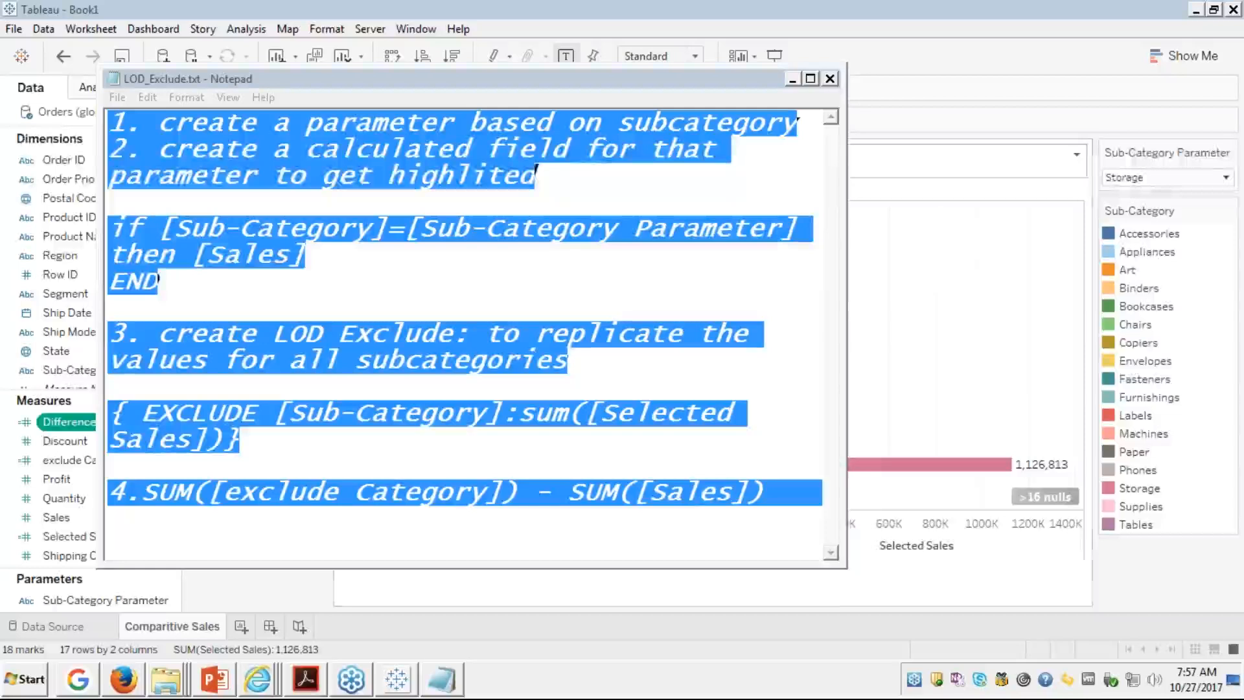
{"action": "left_click", "coordinate": [830, 81]}
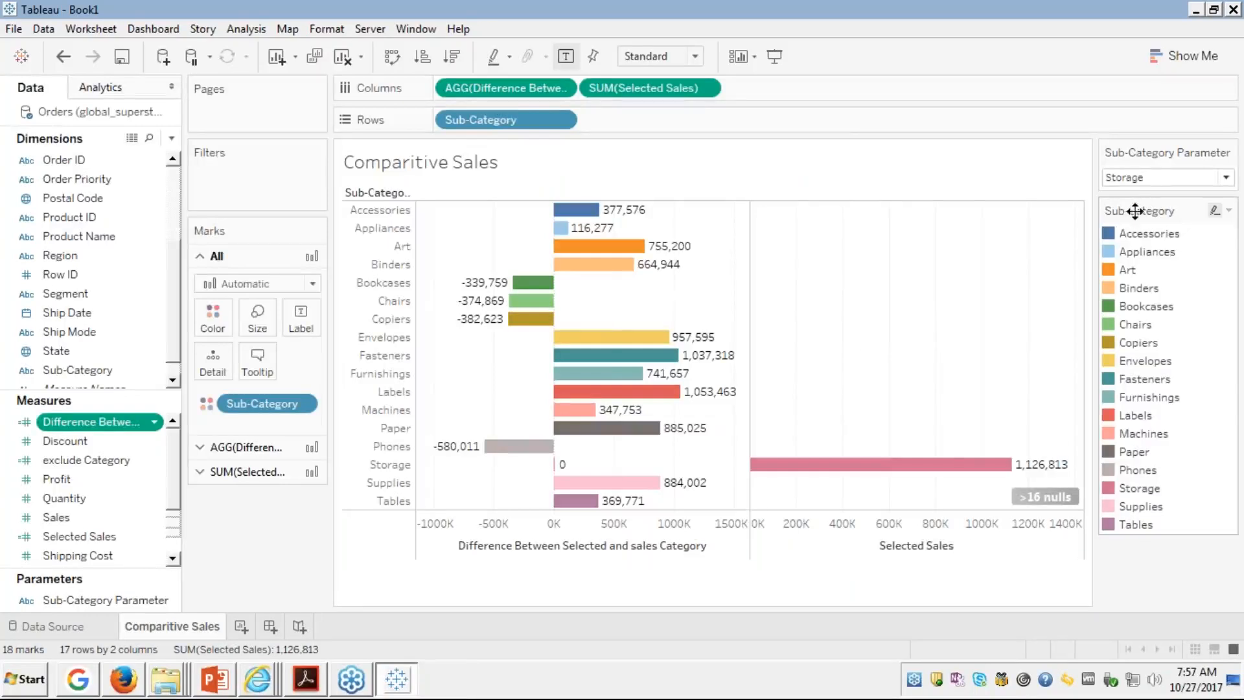
Step: Set the Sub-Category Parameter to Tables to view its differences, and change it to Appliances
{"action": "left_click", "coordinate": [1147, 178]}
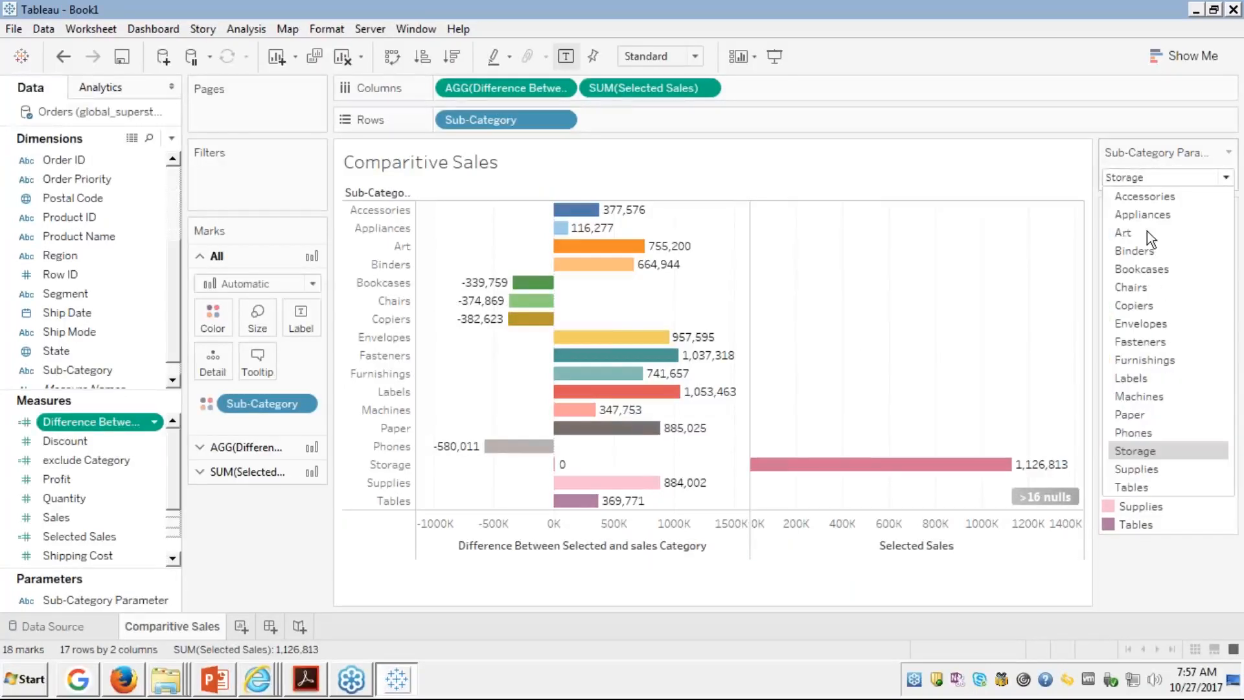
{"action": "left_click", "coordinate": [1126, 486]}
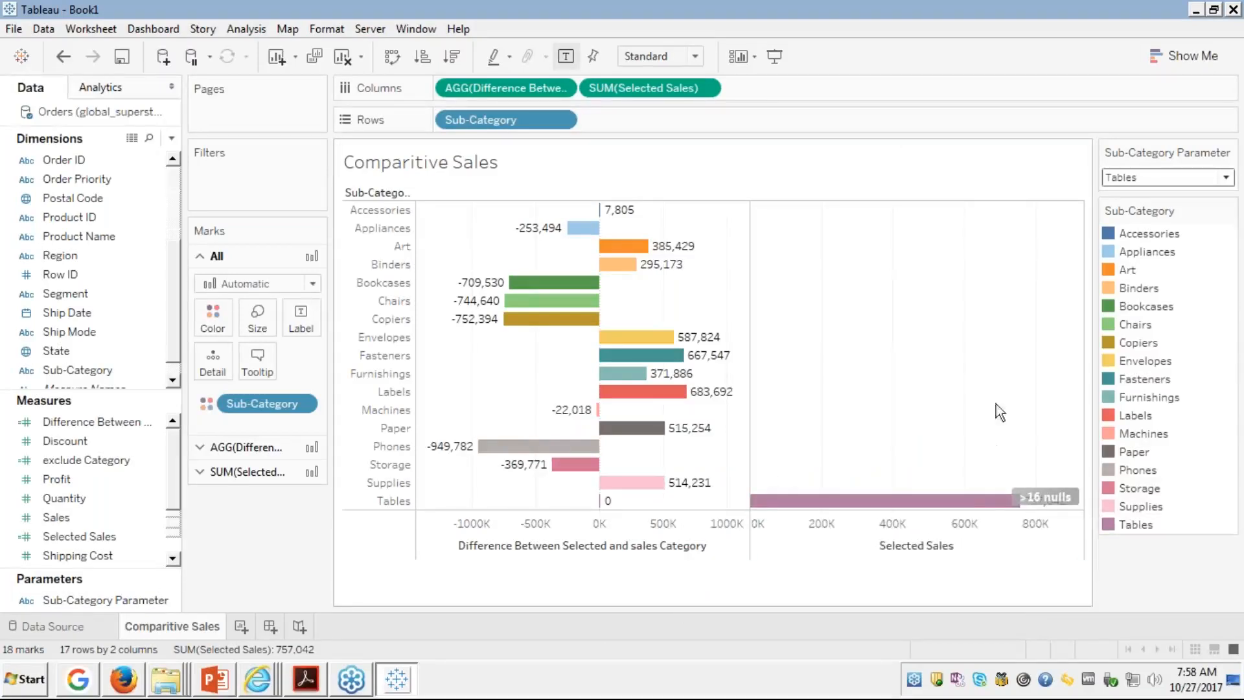
{"action": "left_click", "coordinate": [1141, 177]}
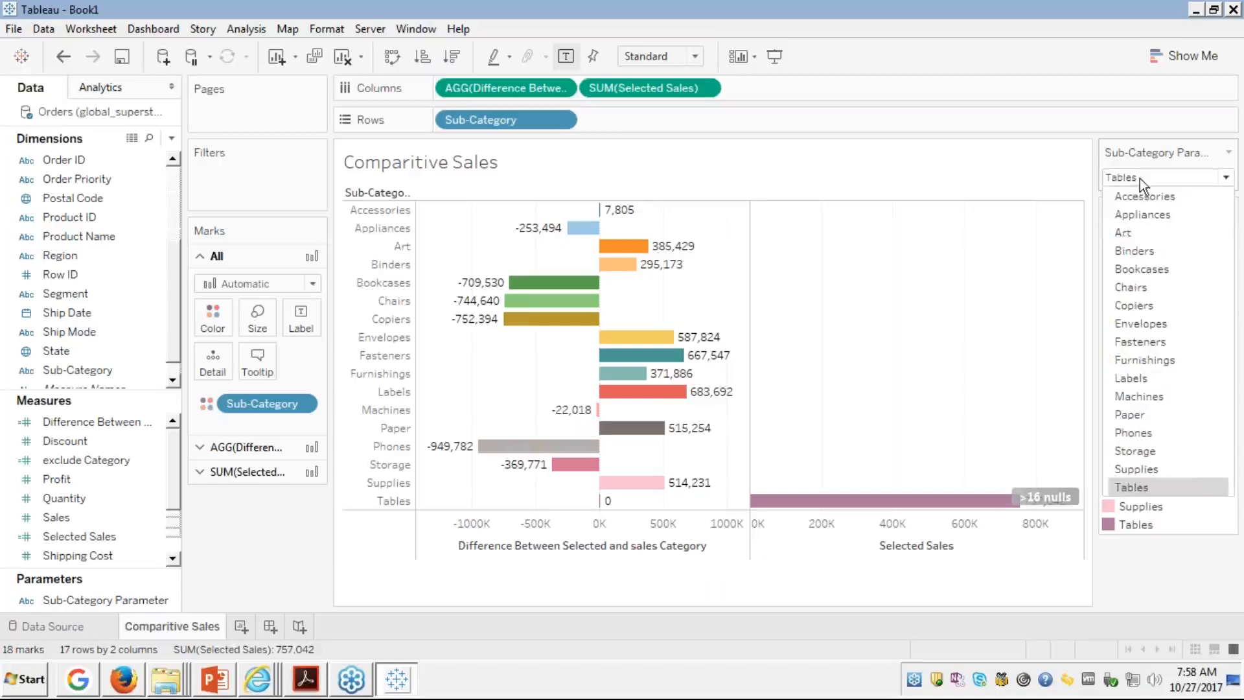
{"action": "left_click", "coordinate": [1144, 219]}
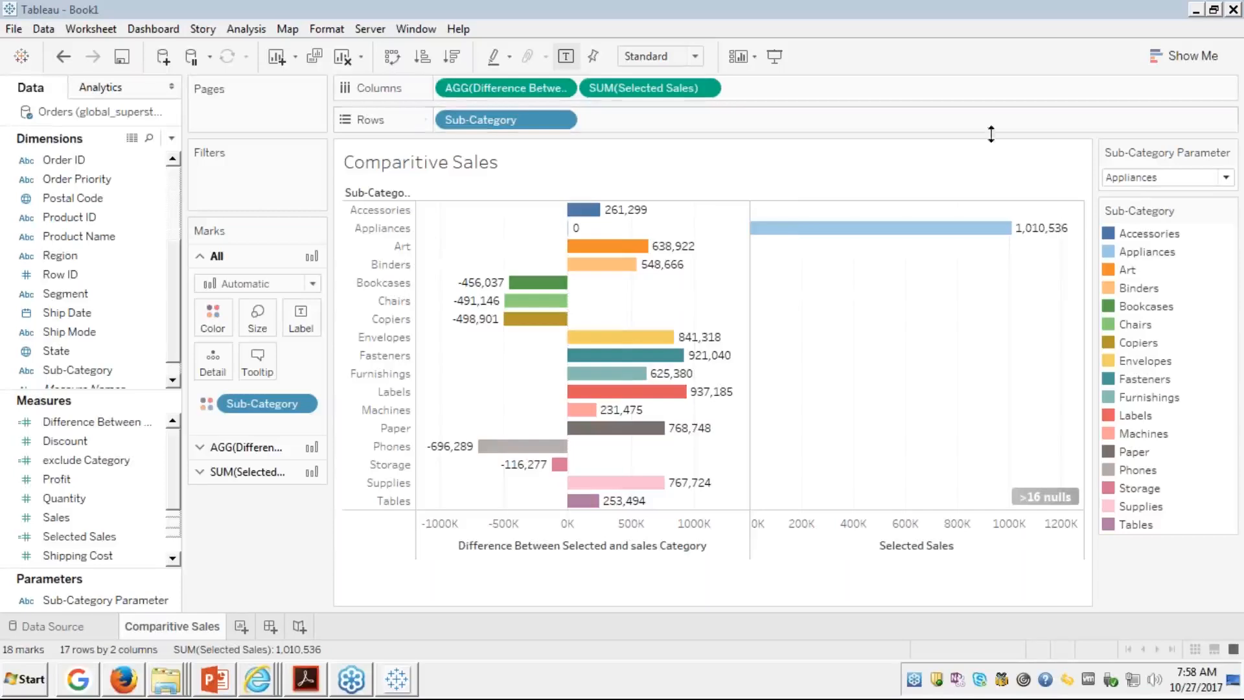
{"action": "left_click", "coordinate": [930, 157]}
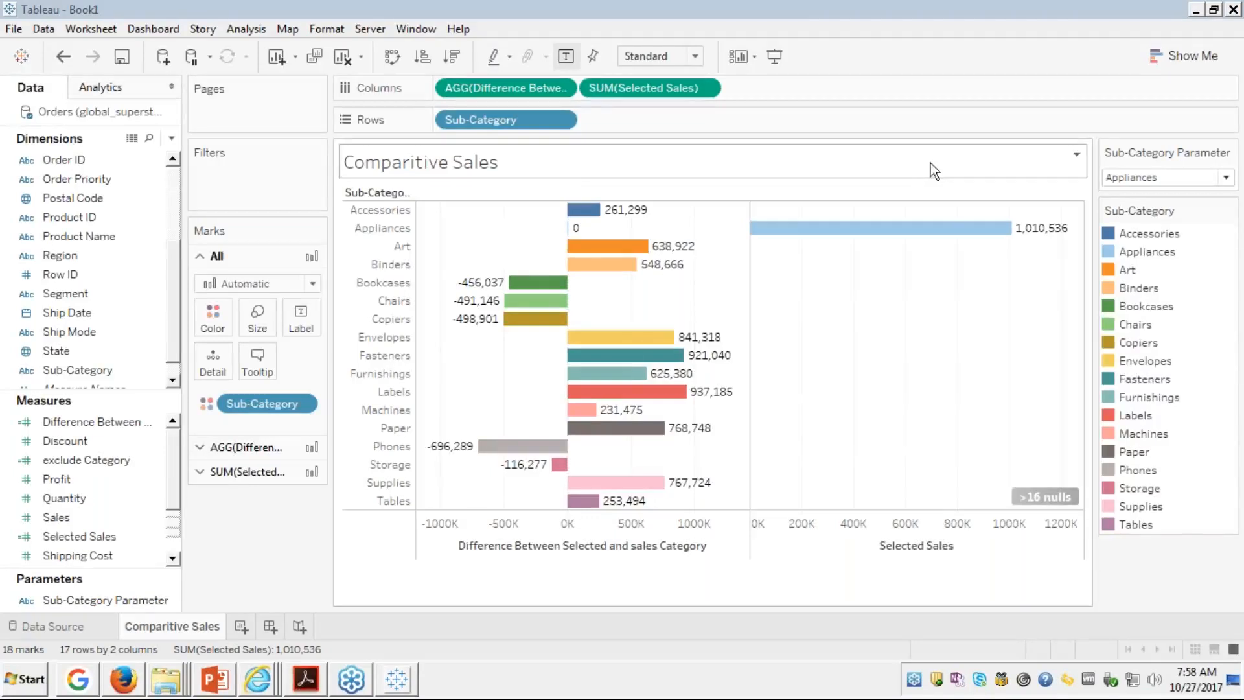
Step: Switch to the Internet Explorer browser and search the web for "lod expression+ tableau" in a new tab
{"action": "left_click", "coordinate": [82, 687]}
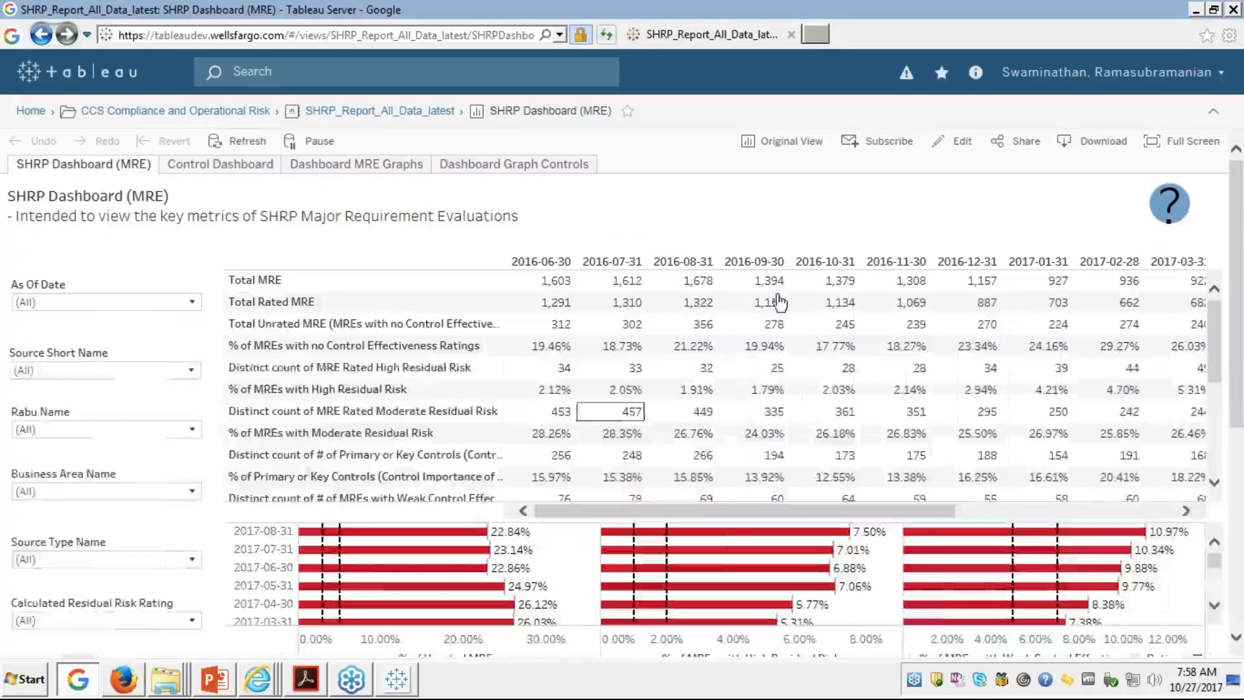
{"action": "left_click", "coordinate": [816, 36]}
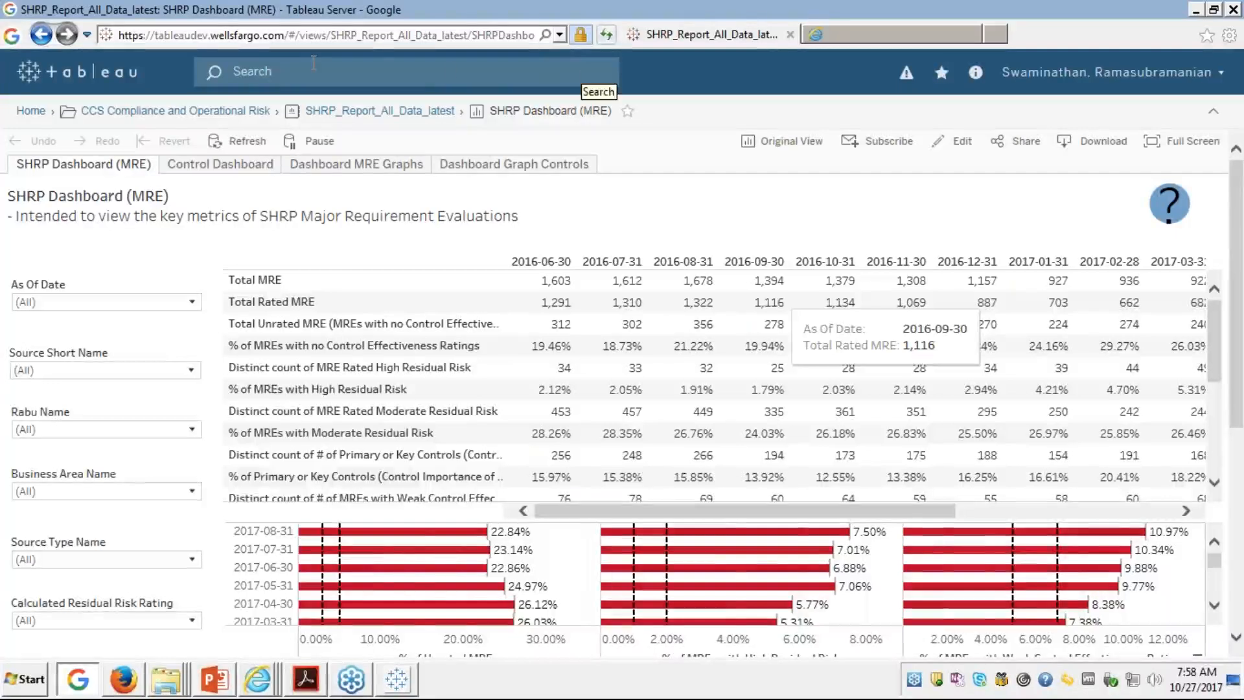
{"action": "left_click", "coordinate": [311, 35]}
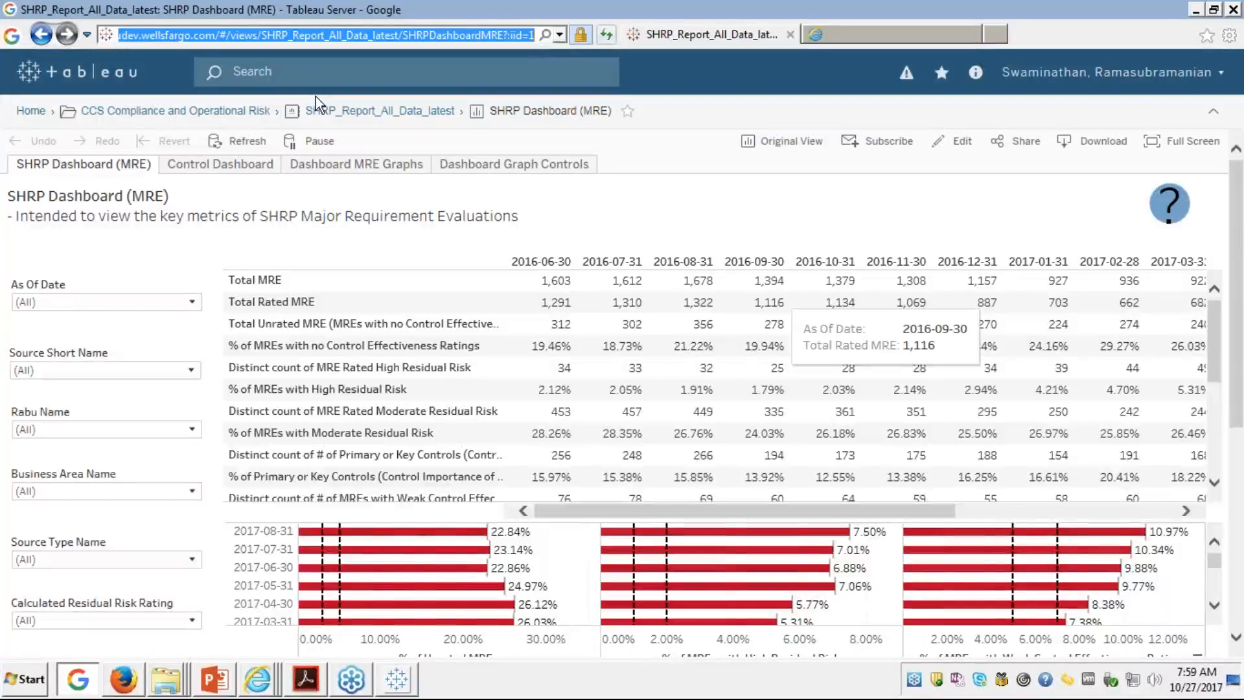
{"action": "key", "text": "ctrl+t"}
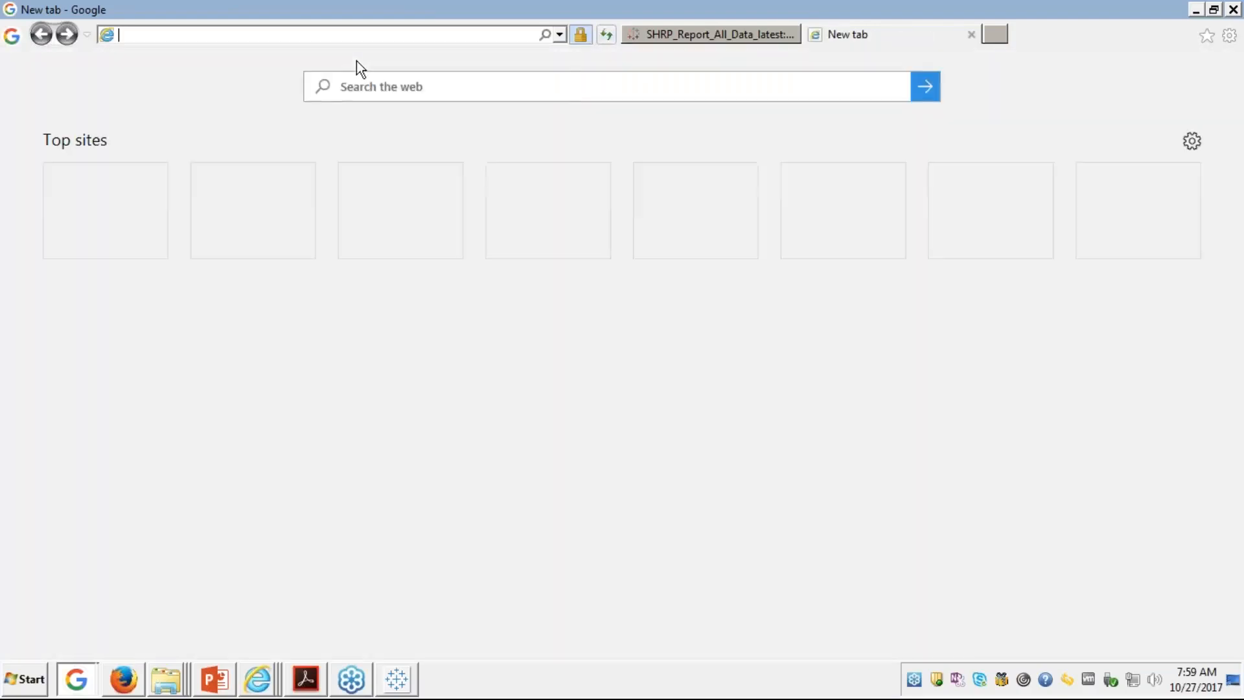
{"action": "type", "text": "lod"}
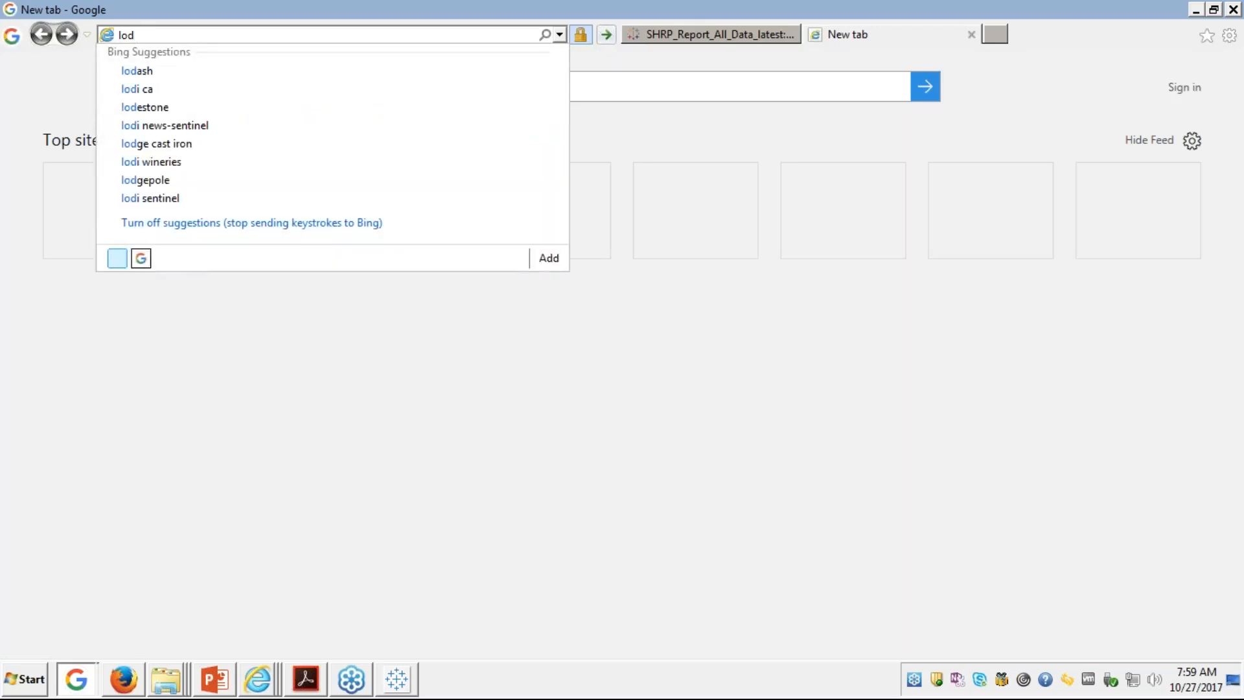
{"action": "type", "text": " expression+ tableau"}
{"action": "key", "text": "Return"}
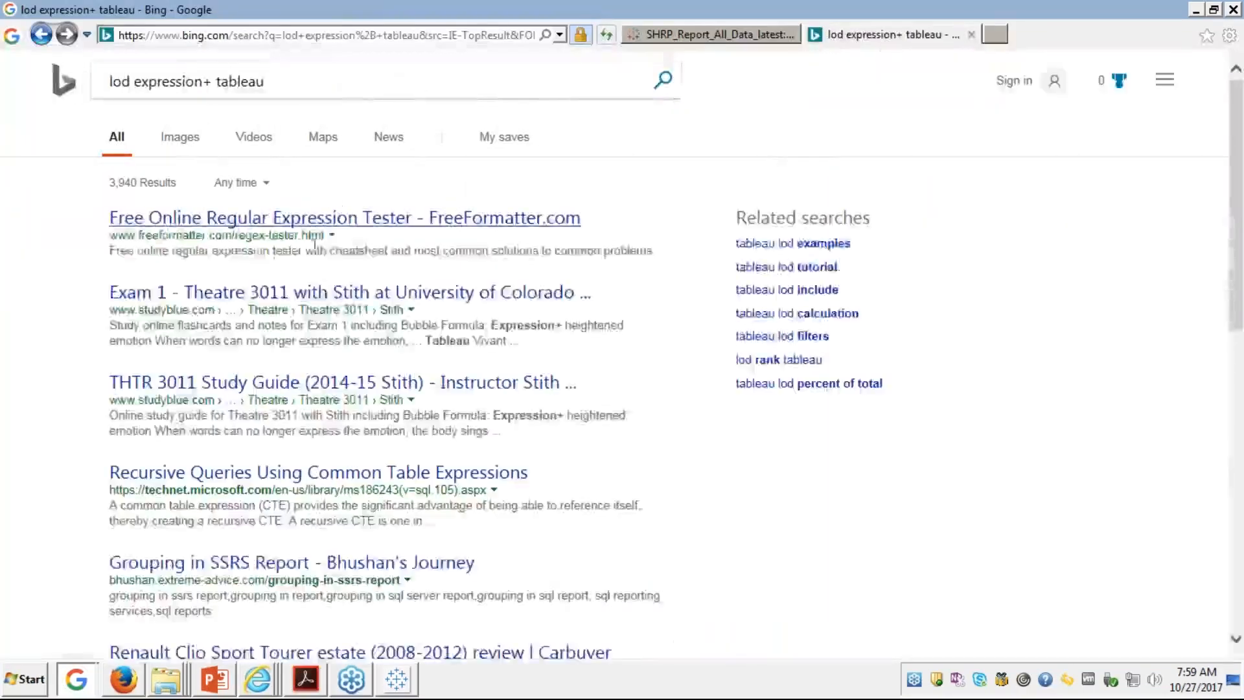
Step: Go to google.com in the current browser tab and search for "lod expressions tableau"
{"action": "left_click", "coordinate": [219, 35]}
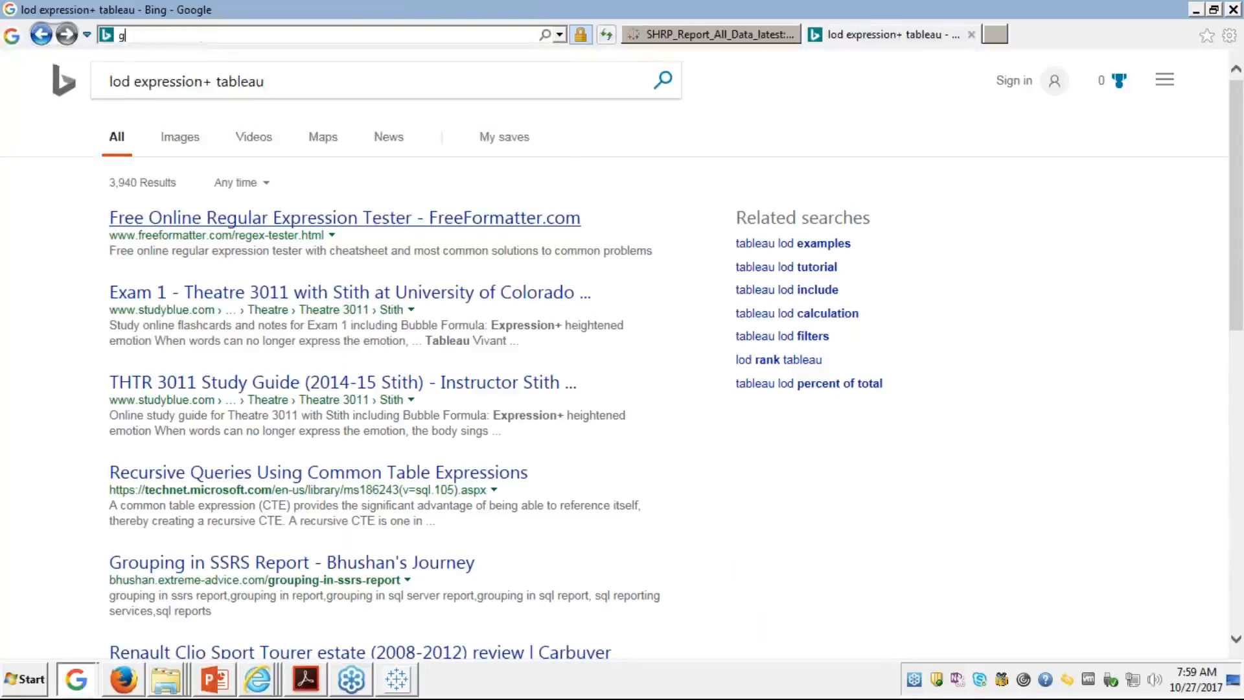
{"action": "type", "text": "gle.com/"}
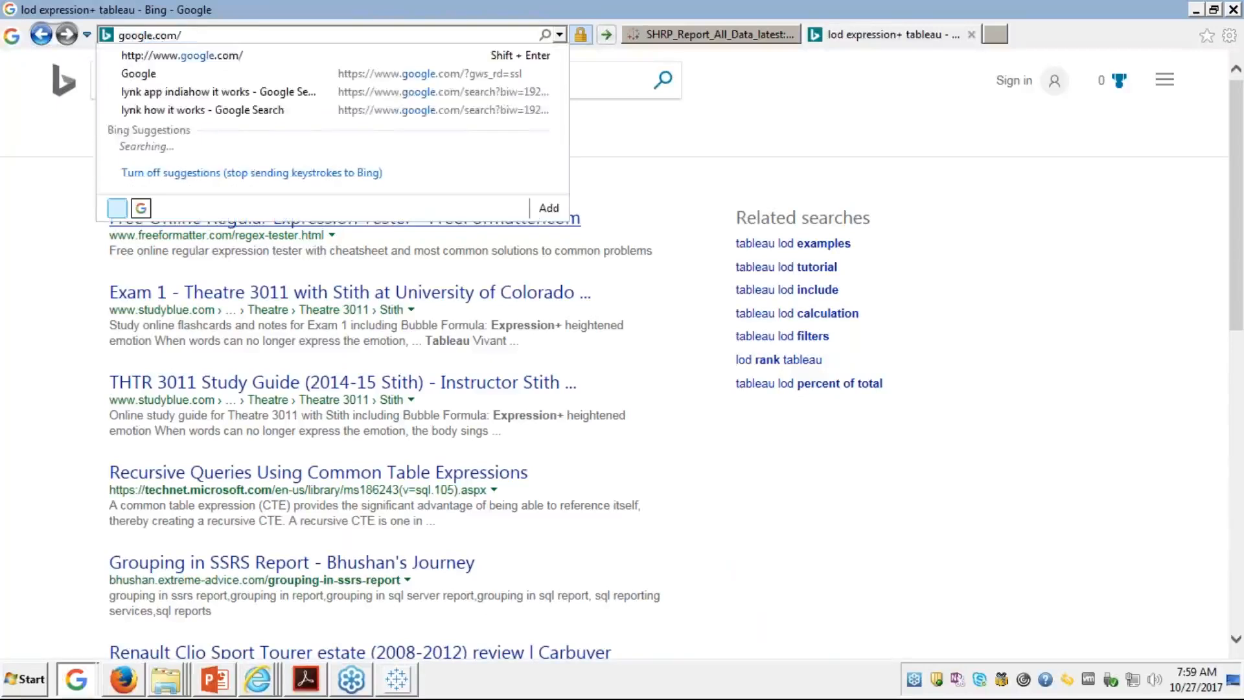
{"action": "key", "text": "Return"}
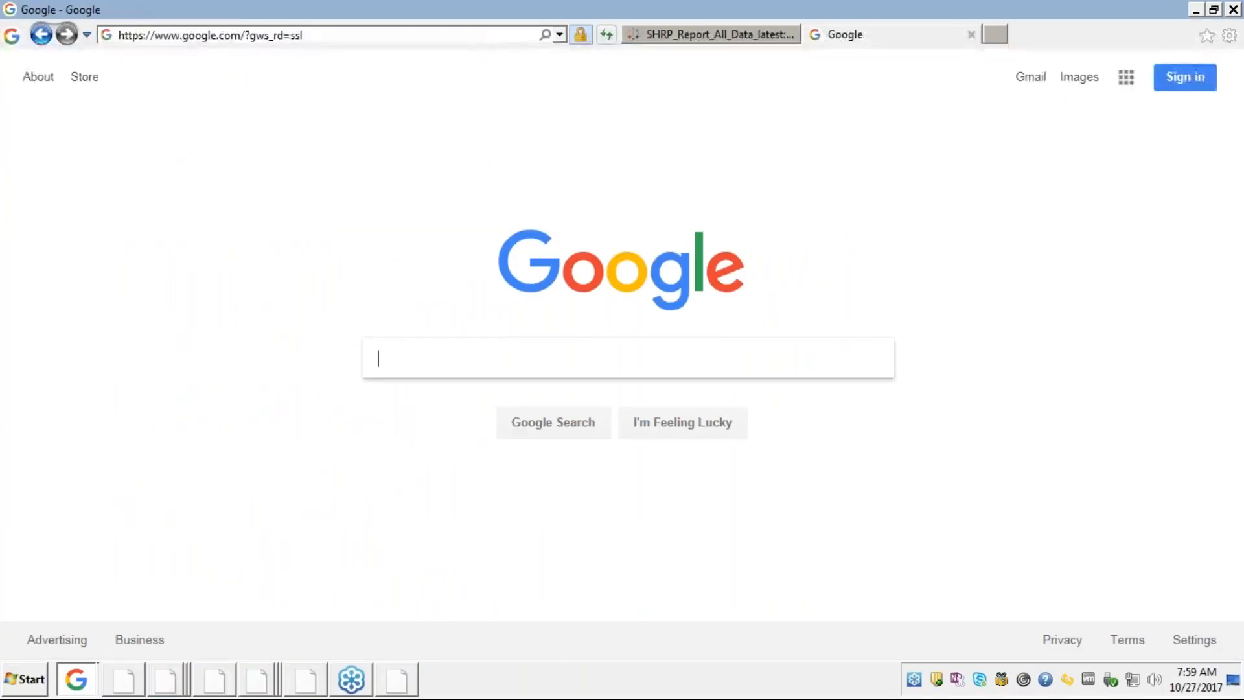
{"action": "type", "text": "lod "}
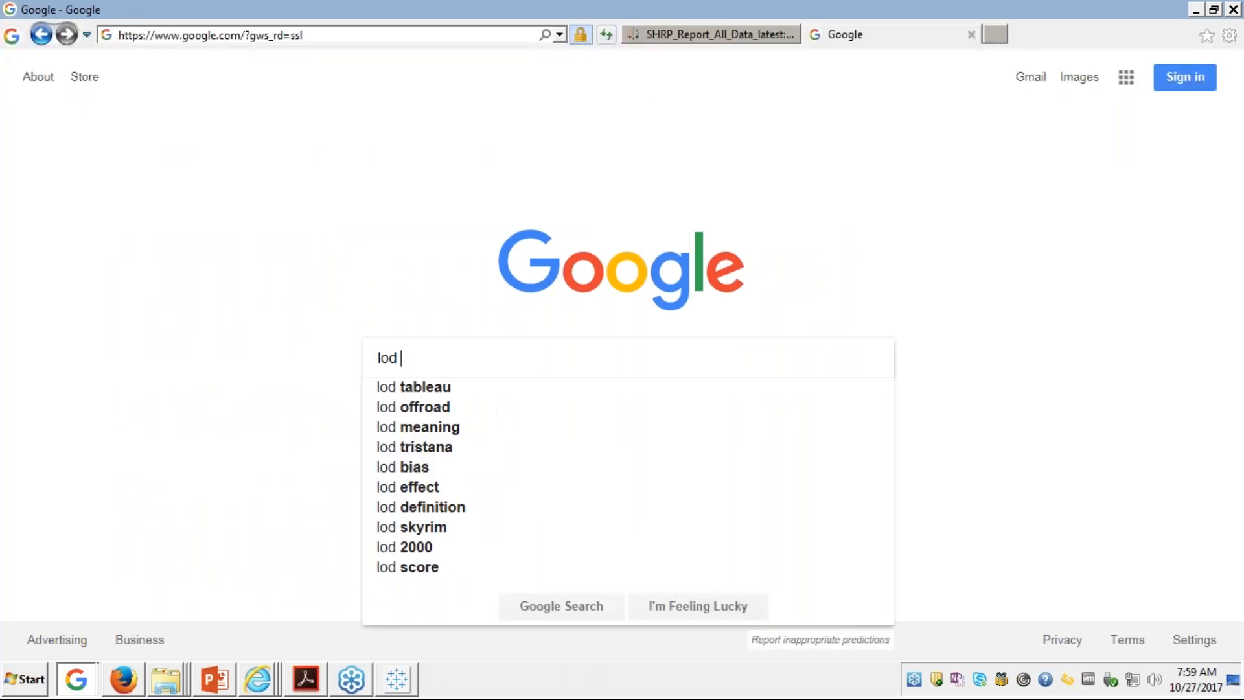
{"action": "type", "text": "ex"}
{"action": "key", "text": "Down"}
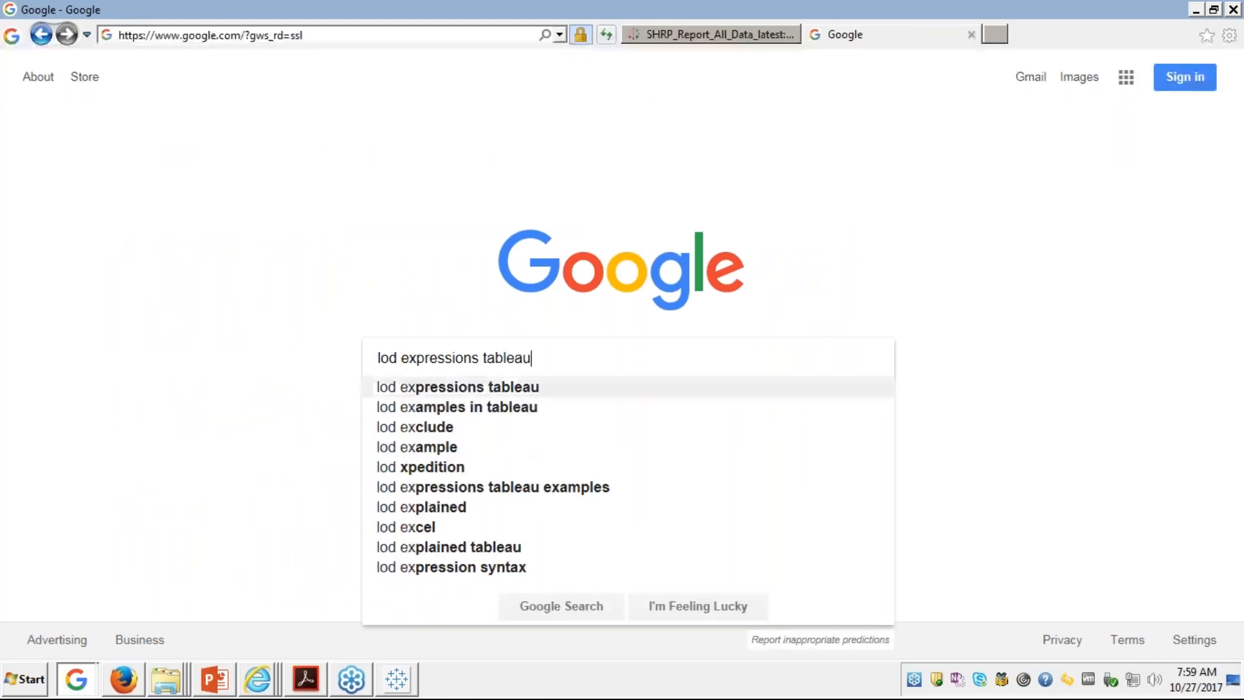
{"action": "key", "text": "Return"}
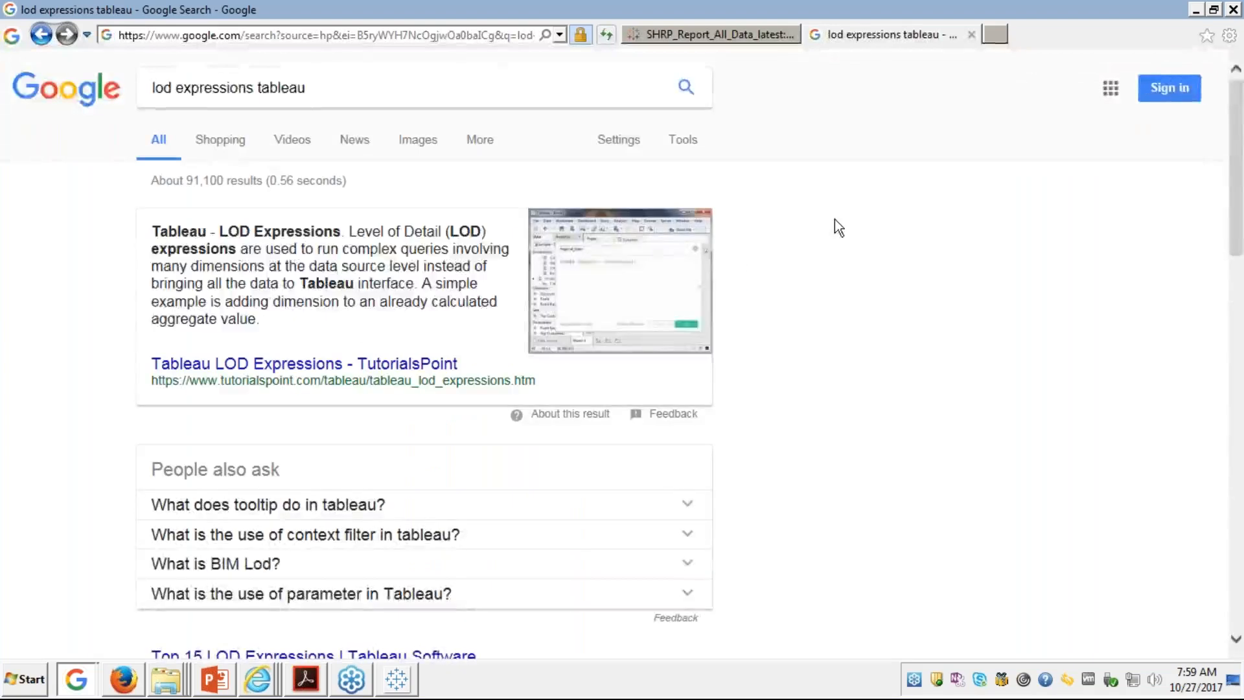
Step: Open the "Top 15 LOD Expressions | Tableau Software" article from the search results
{"action": "scroll", "coordinate": [838, 292], "scroll_direction": "down", "scroll_amount": 3}
{"action": "scroll", "coordinate": [806, 294], "scroll_direction": "down", "scroll_amount": 3}
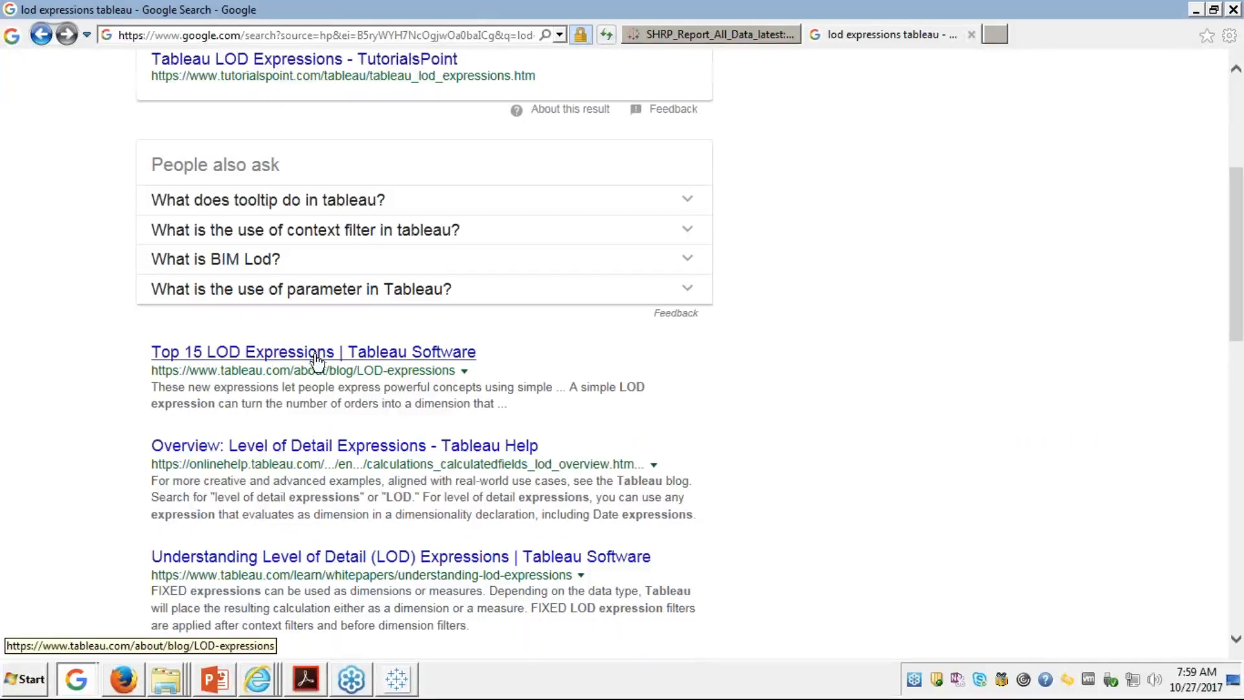
{"action": "left_click", "coordinate": [317, 353]}
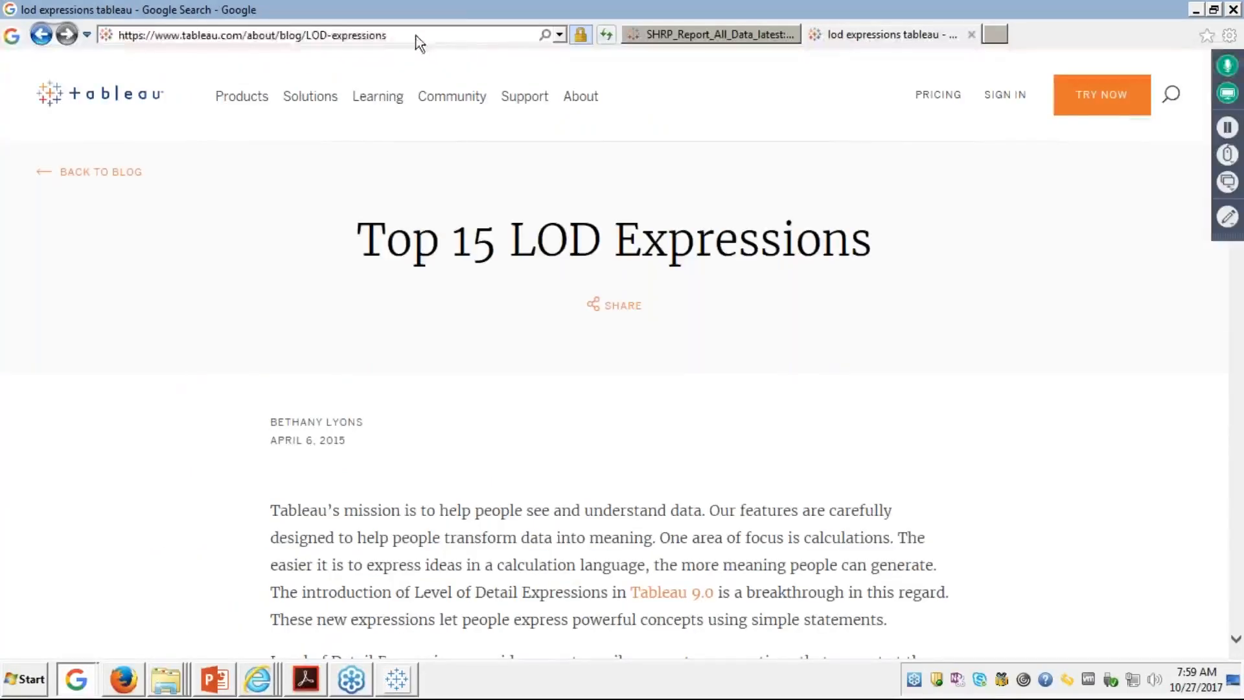
{"action": "left_click", "coordinate": [422, 36]}
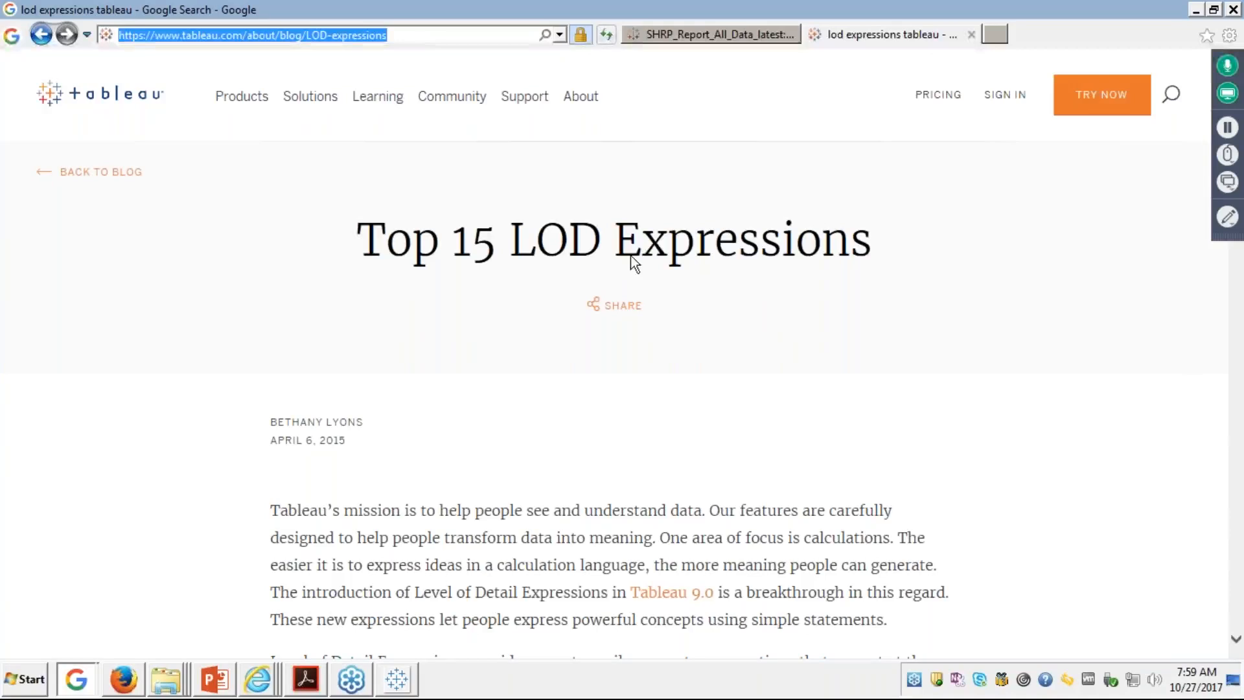
{"action": "key", "text": "Down"}
{"action": "key", "text": "Down"}
{"action": "key", "text": "Down"}
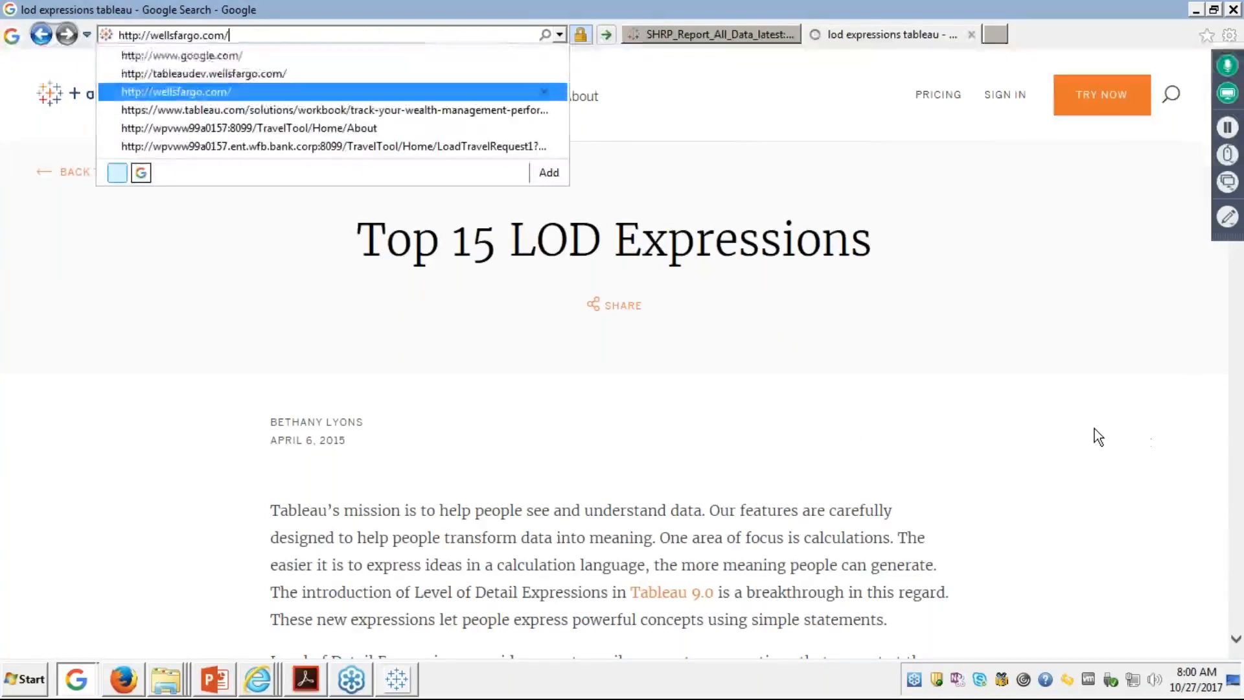
{"action": "key", "text": "Return"}
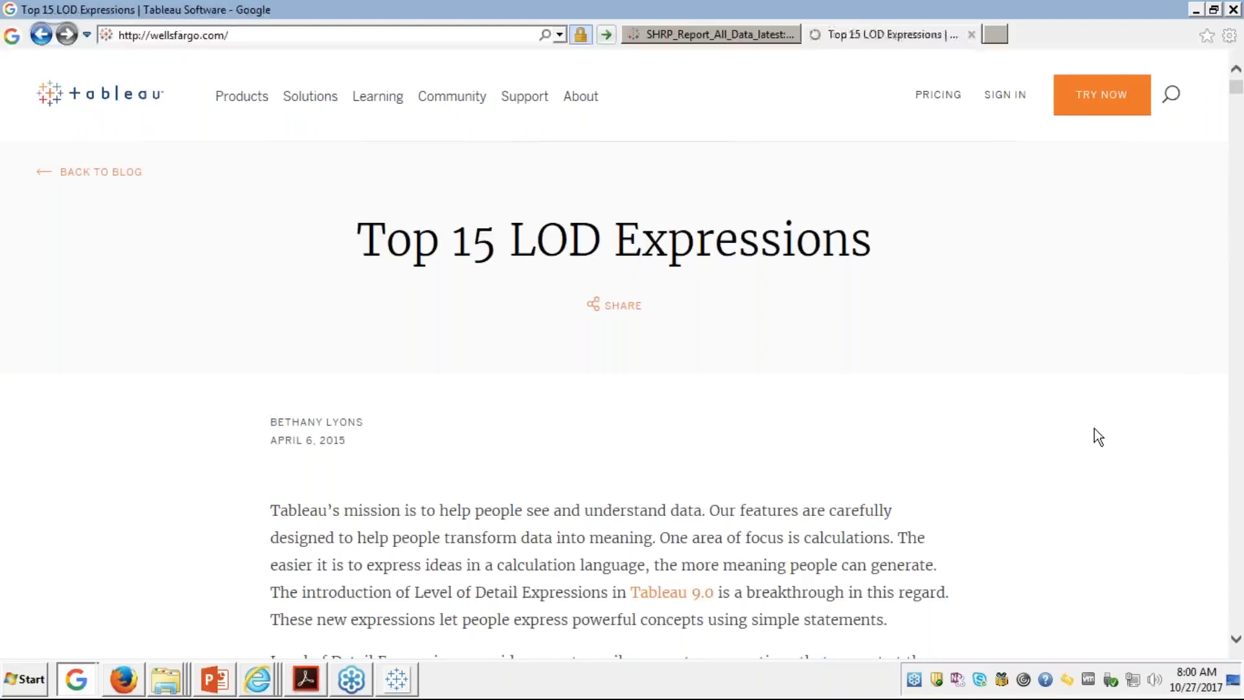
{"action": "key", "text": "Down"}
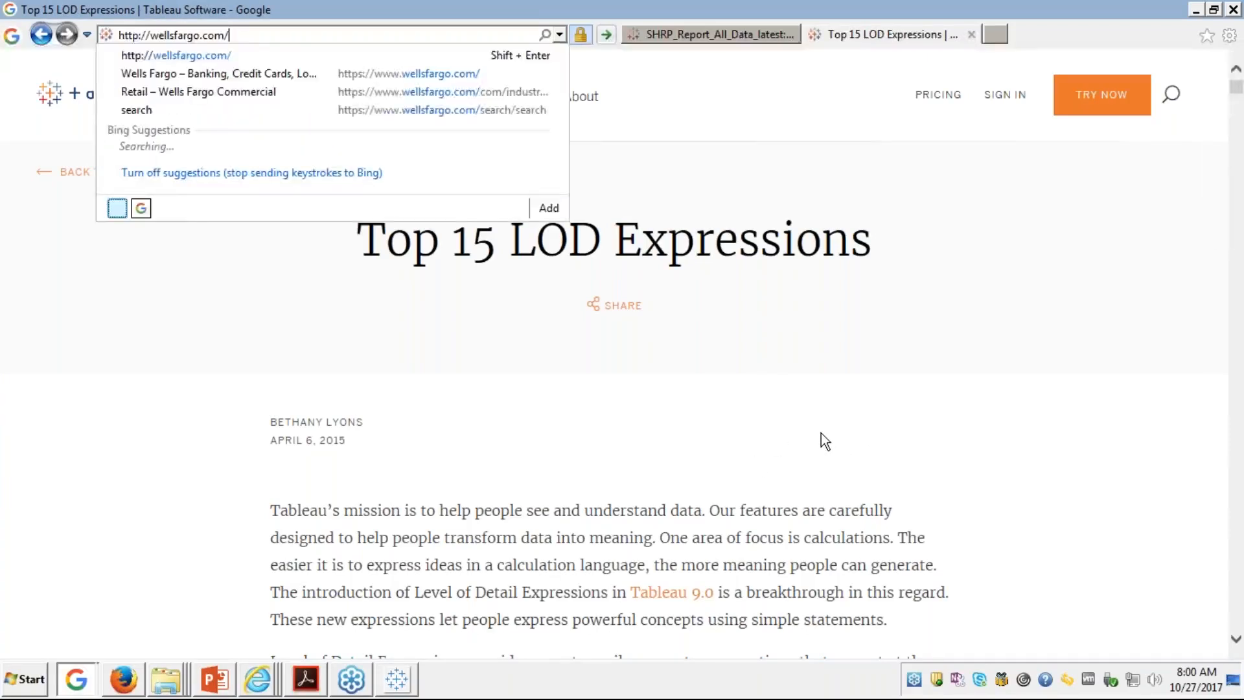
{"action": "key", "text": "alt+Tab"}
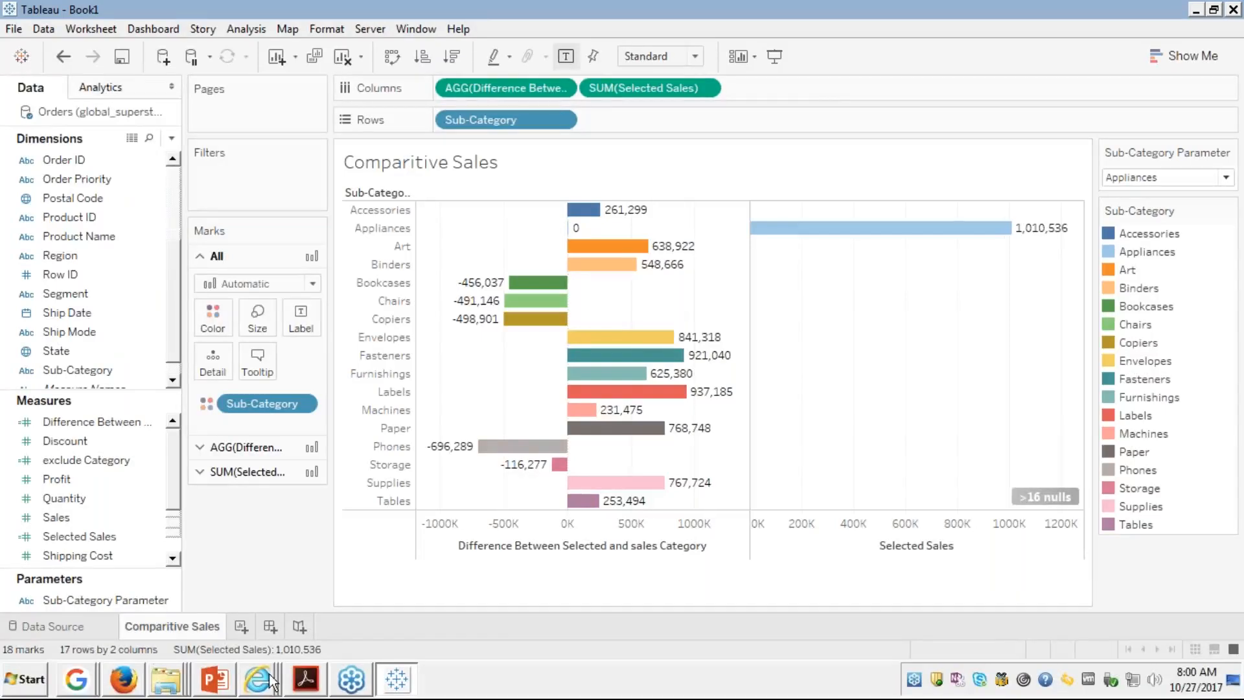
Step: Return to the Top 15 LOD Expressions page, copy its web address and send it to the entire audience in the GoToWebinar chat
{"action": "mouse_move", "coordinate": [266, 687]}
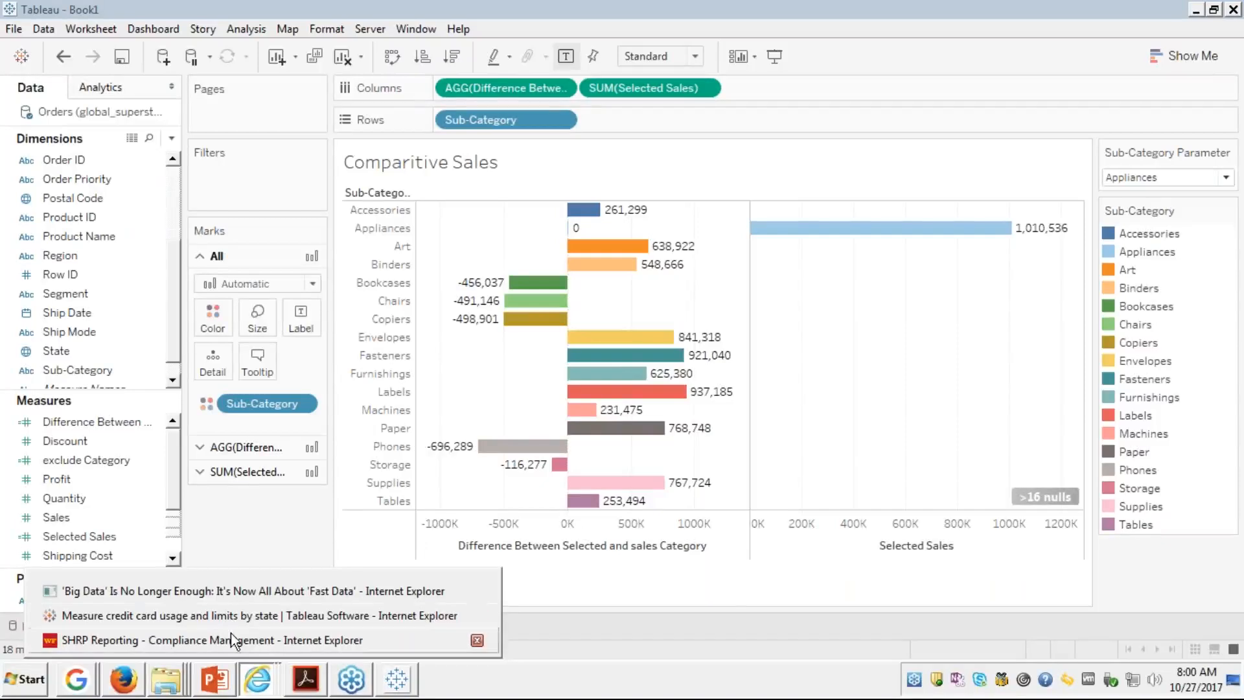
{"action": "left_click", "coordinate": [72, 686]}
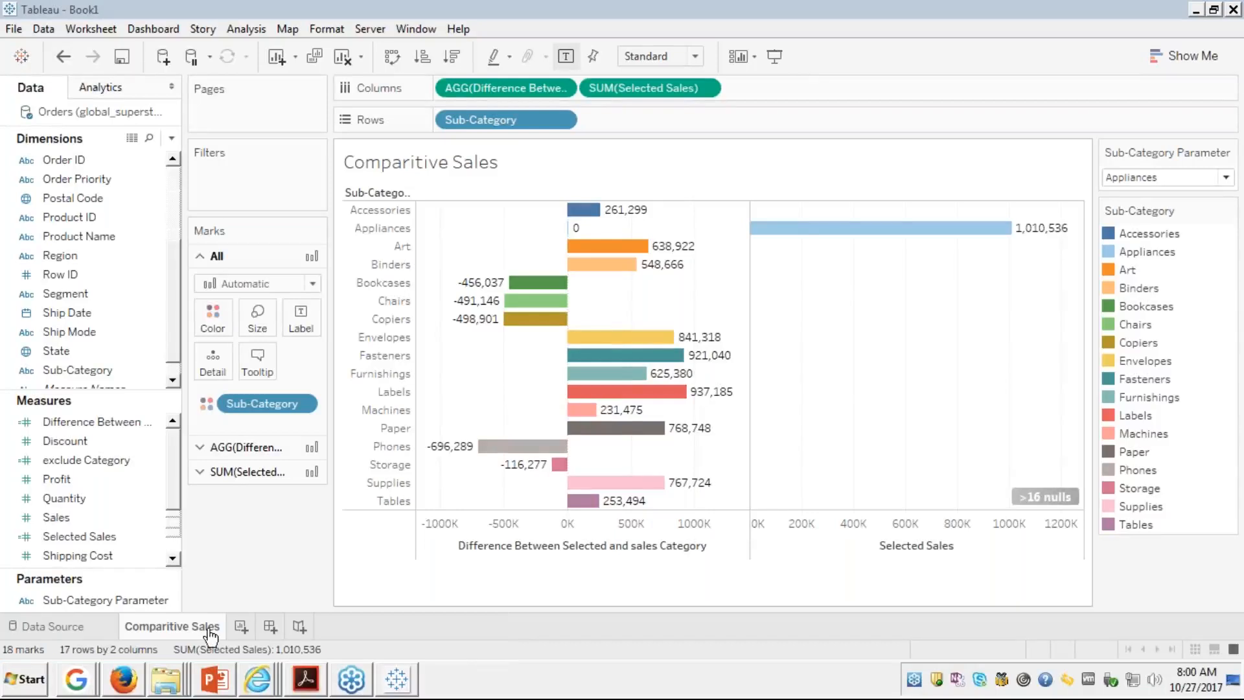
{"action": "left_click", "coordinate": [77, 684]}
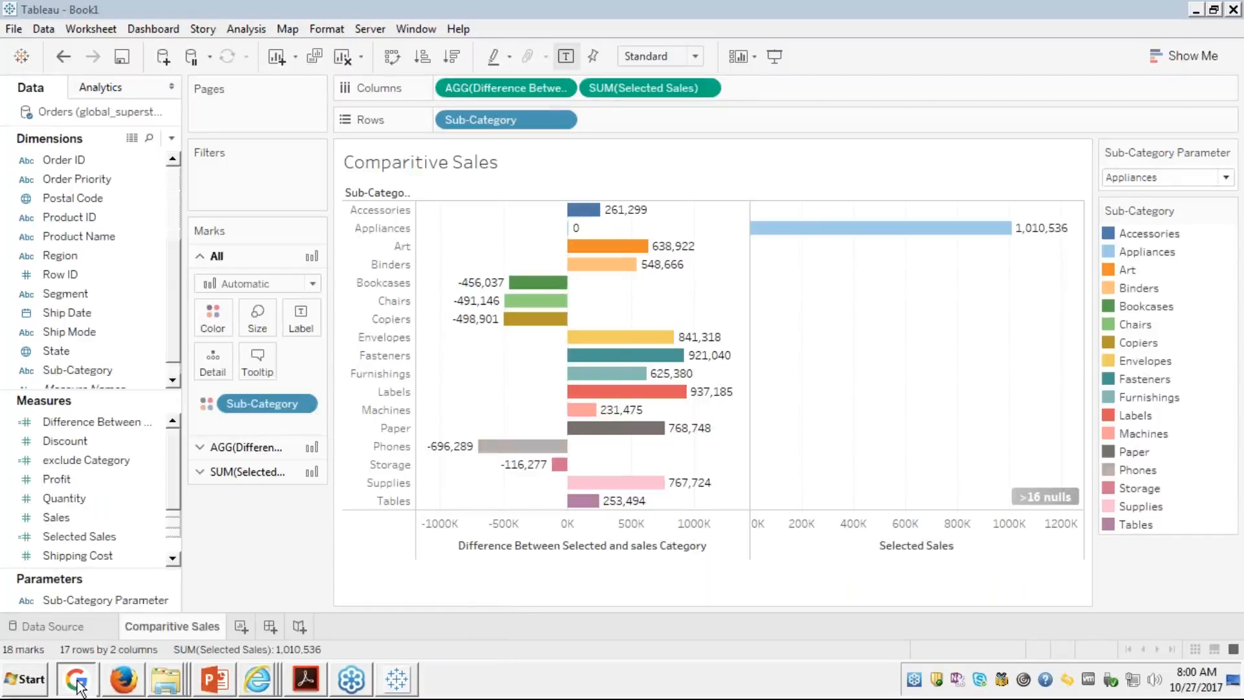
{"action": "mouse_move", "coordinate": [78, 682]}
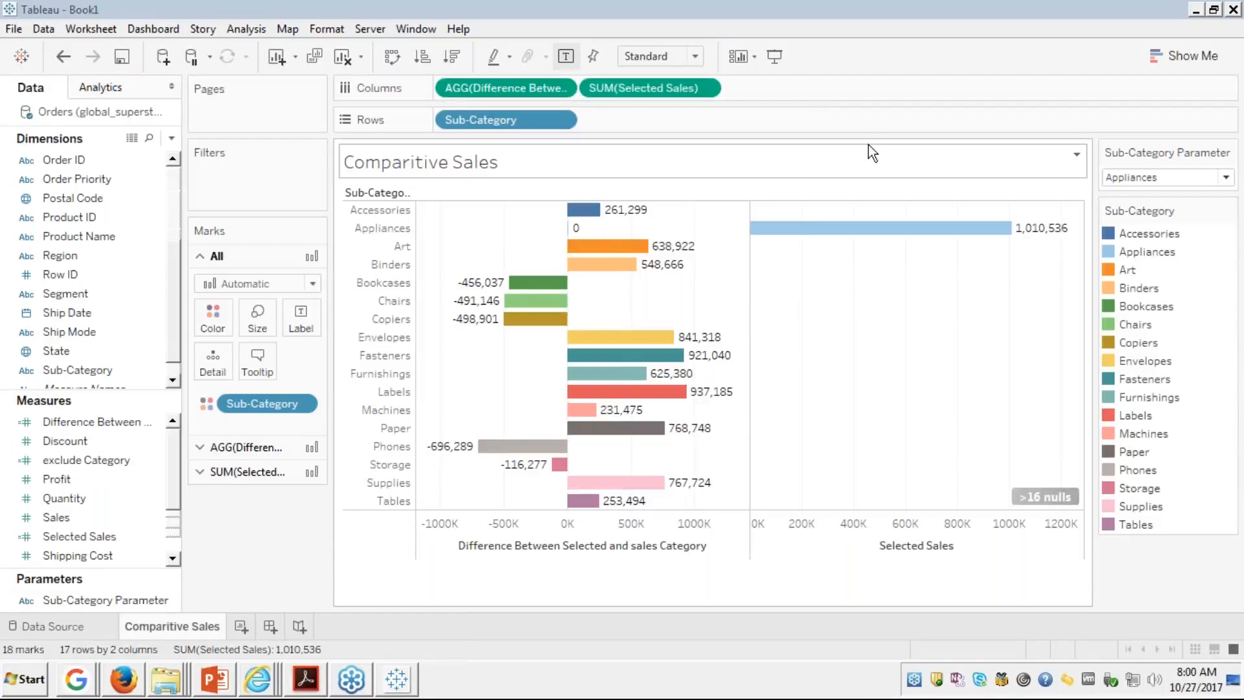
{"action": "left_click", "coordinate": [1196, 9]}
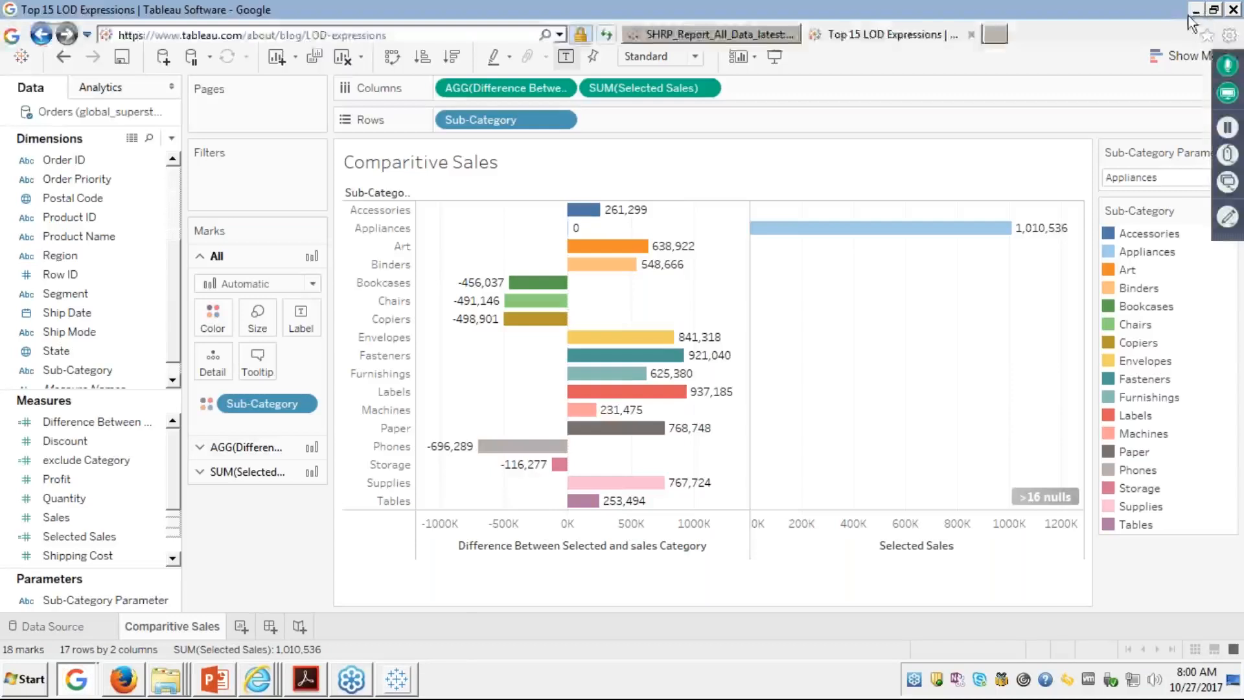
{"action": "left_click", "coordinate": [401, 35]}
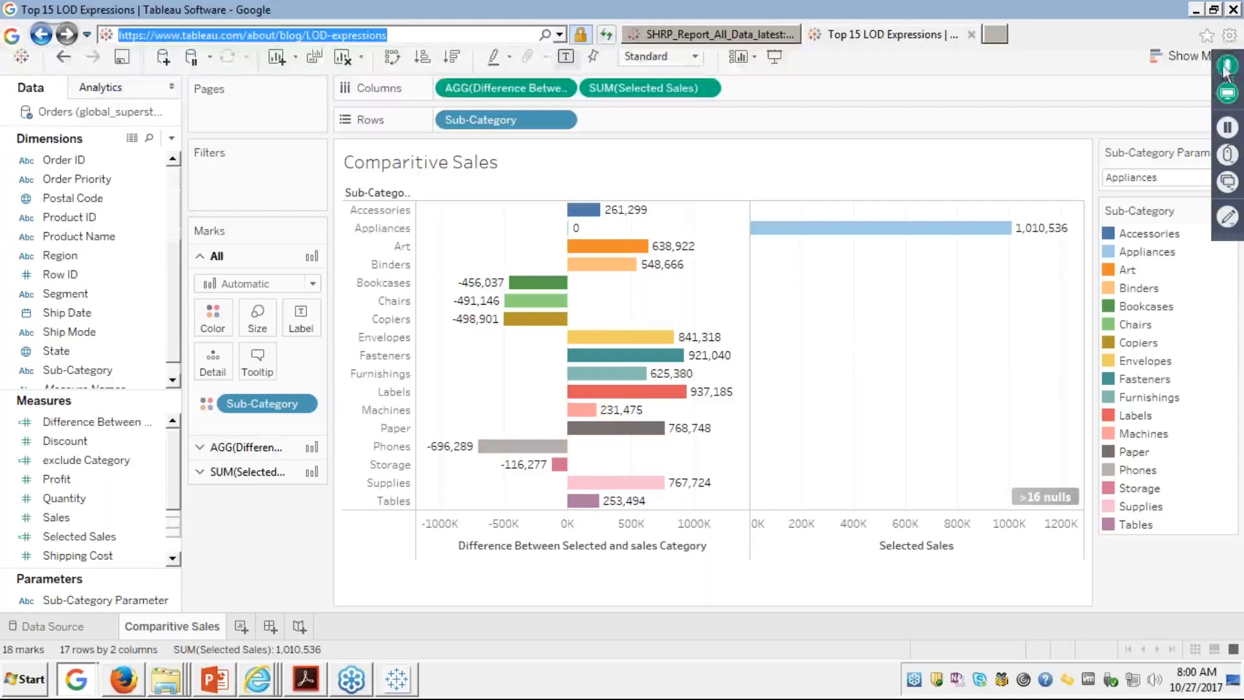
{"action": "left_click", "coordinate": [1226, 35]}
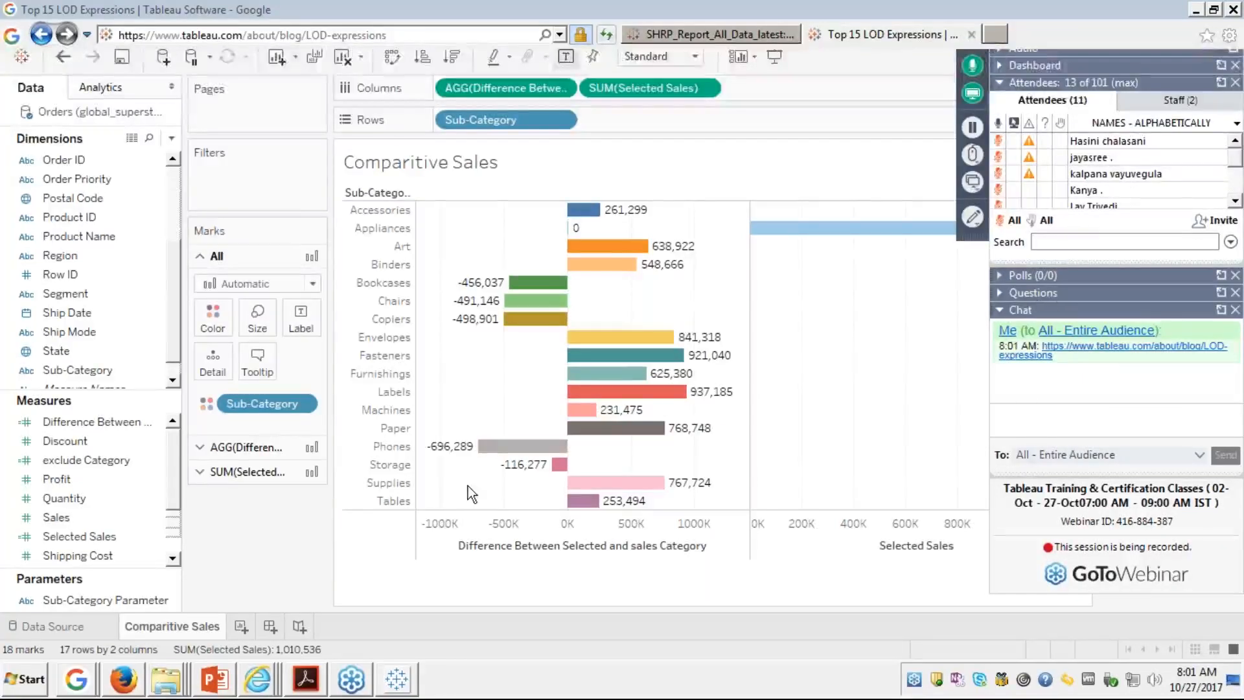
Step: Switch to Firefox and review the Module 8 presentation in full screen, advancing from slide 16 to the finished LOD visualization
{"action": "left_click", "coordinate": [123, 691]}
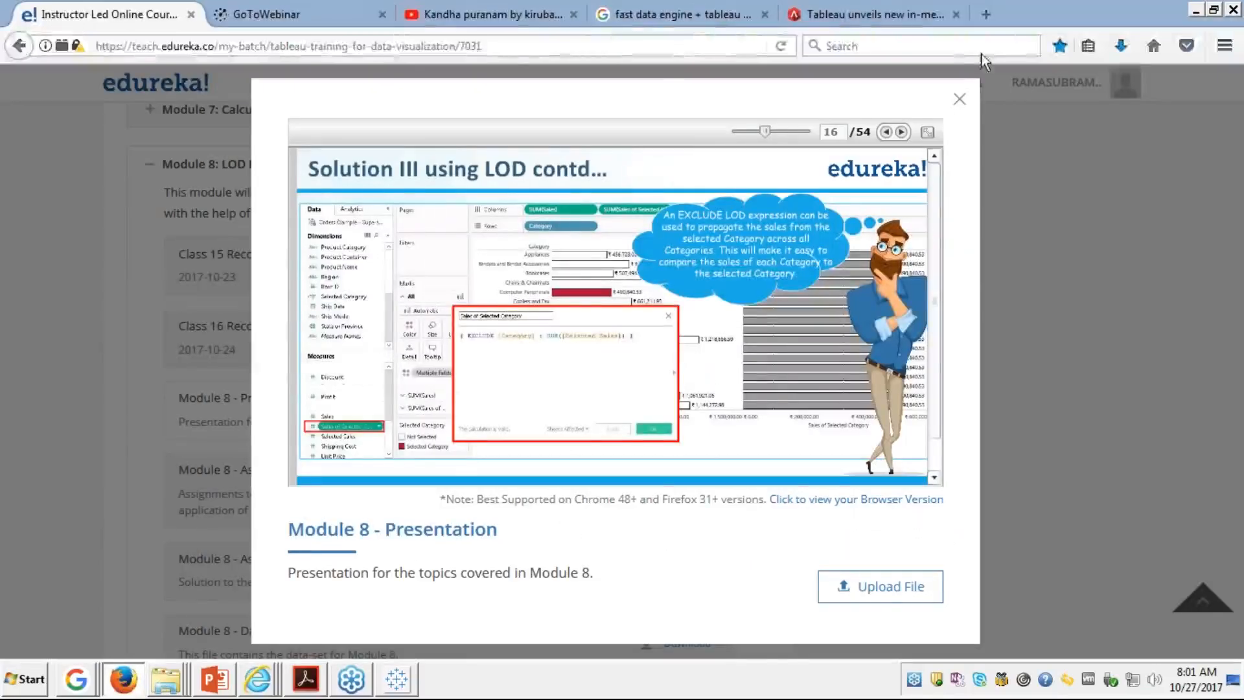
{"action": "left_click", "coordinate": [928, 133]}
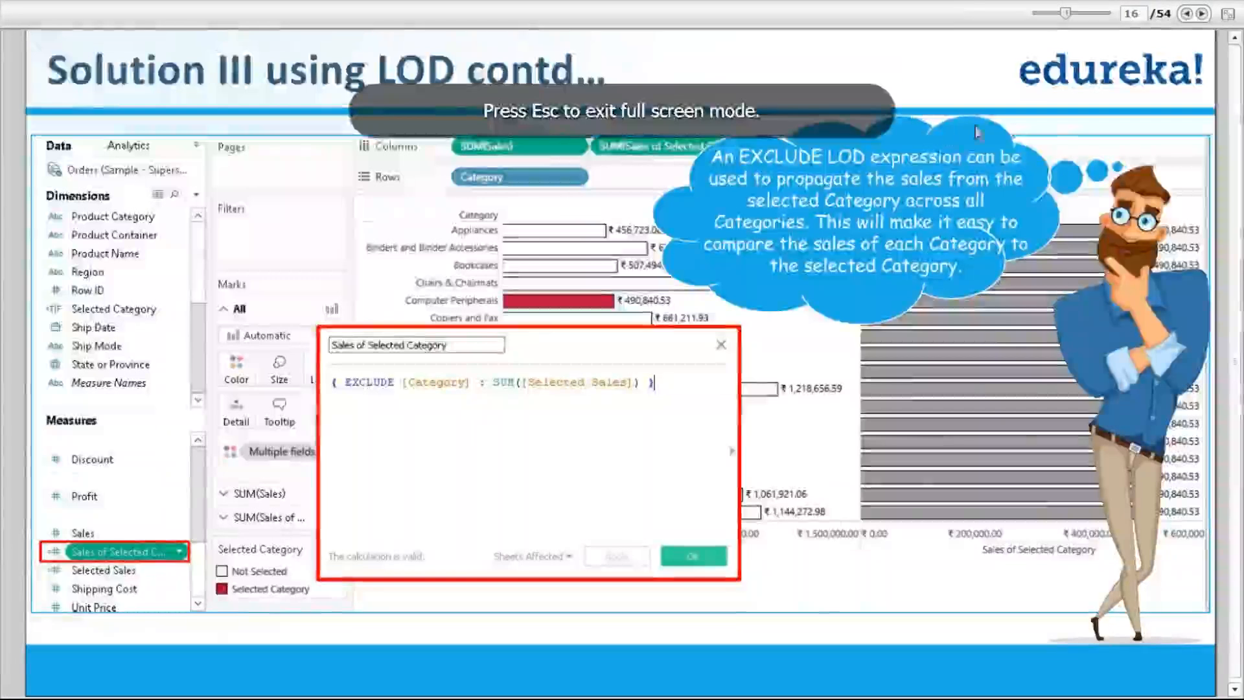
{"action": "left_click", "coordinate": [1204, 16]}
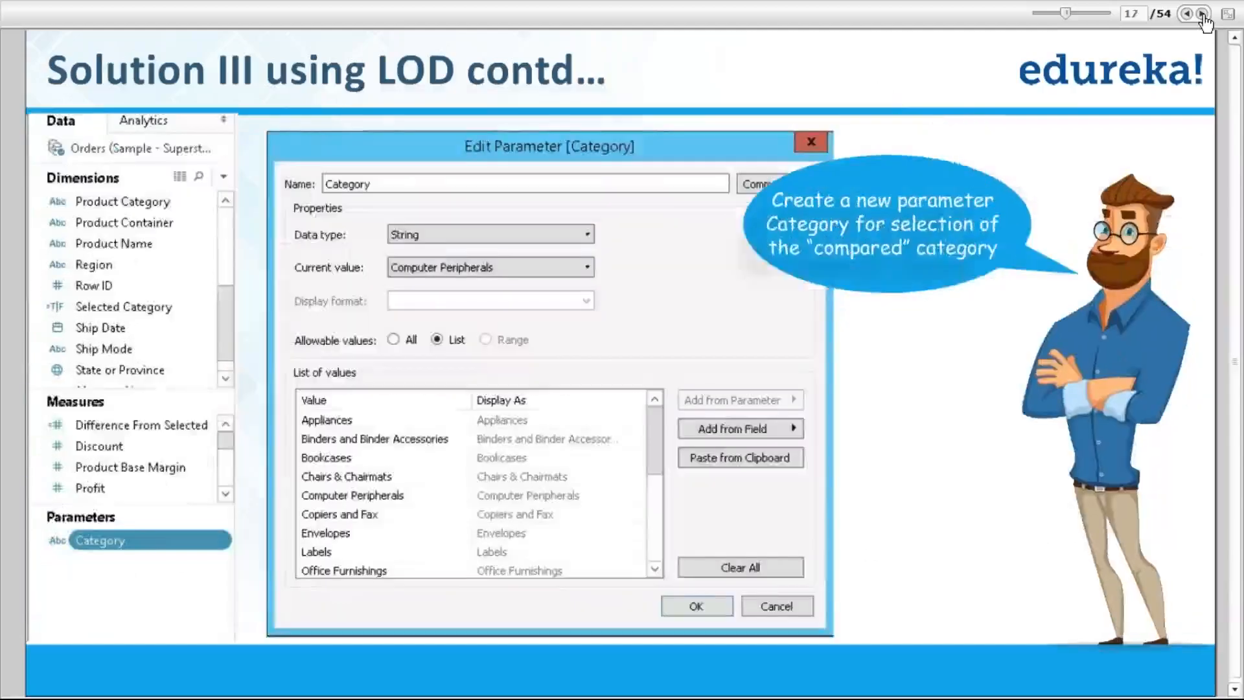
{"action": "left_click", "coordinate": [1204, 15]}
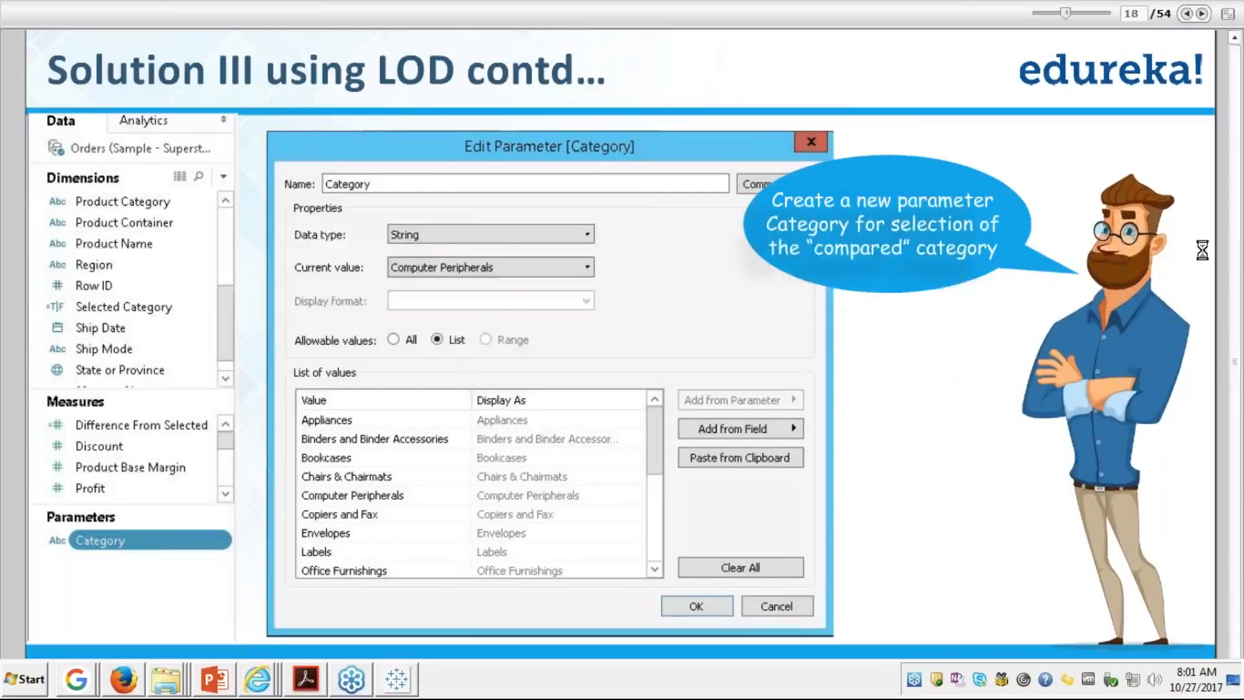
{"action": "key", "text": "Escape"}
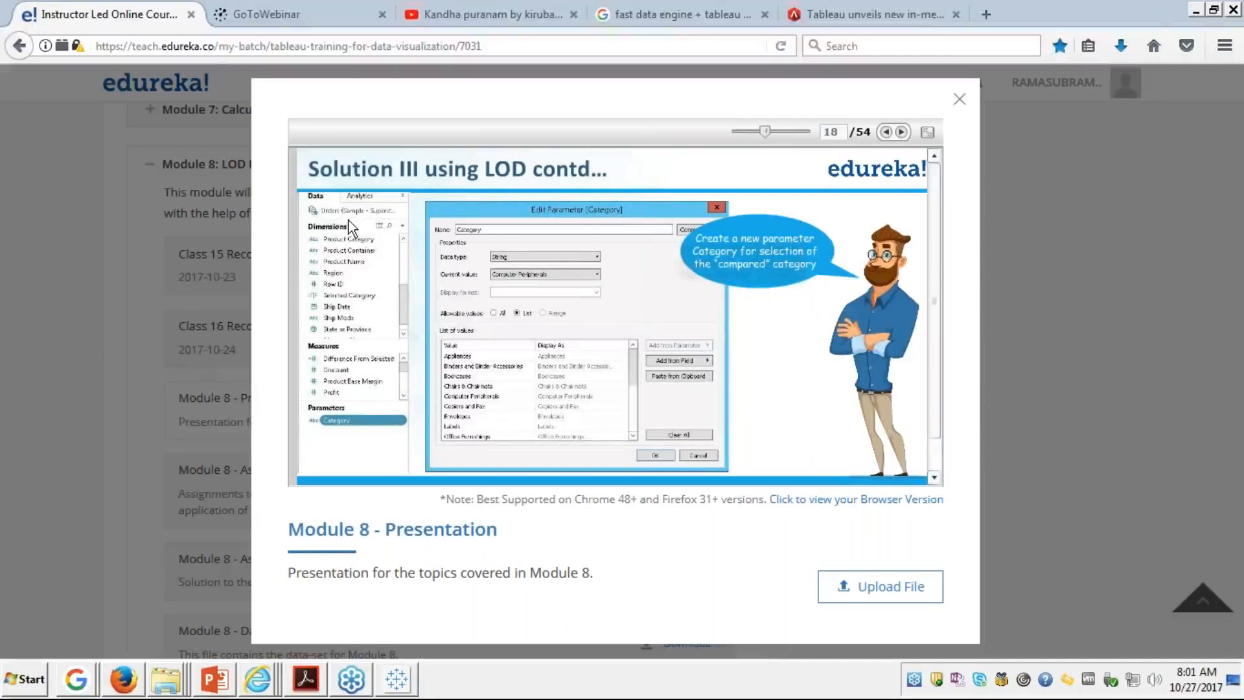
{"action": "left_click", "coordinate": [928, 132]}
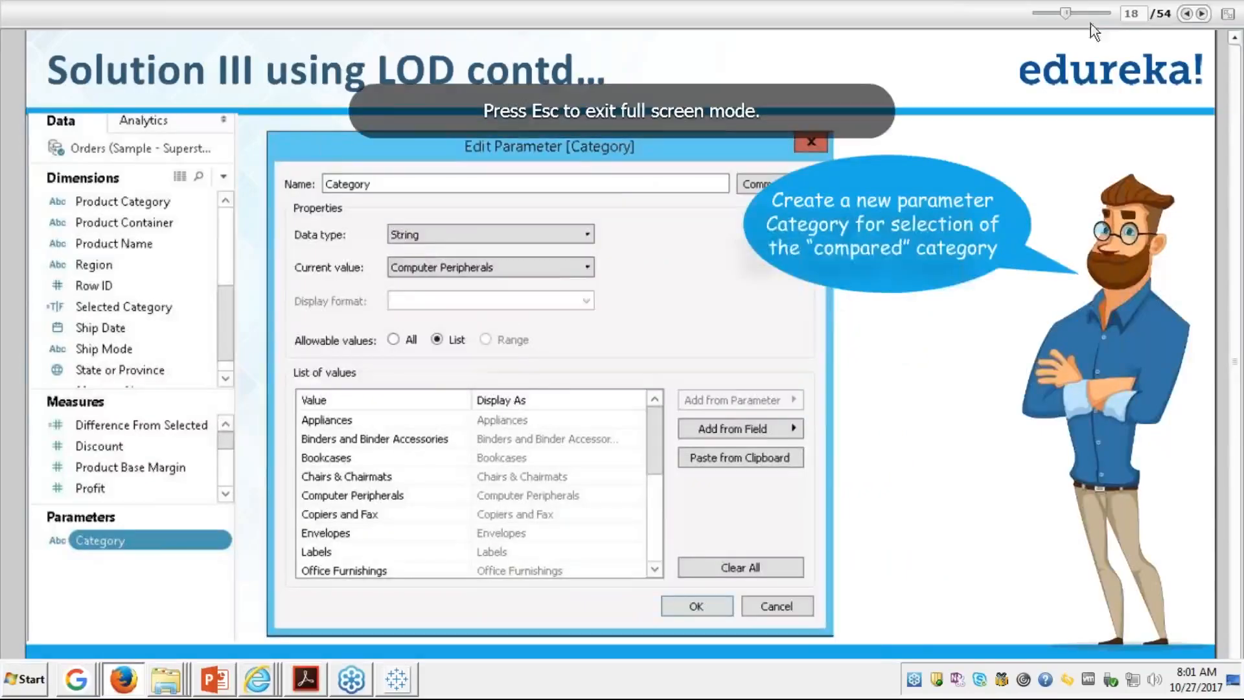
{"action": "left_click", "coordinate": [1202, 14]}
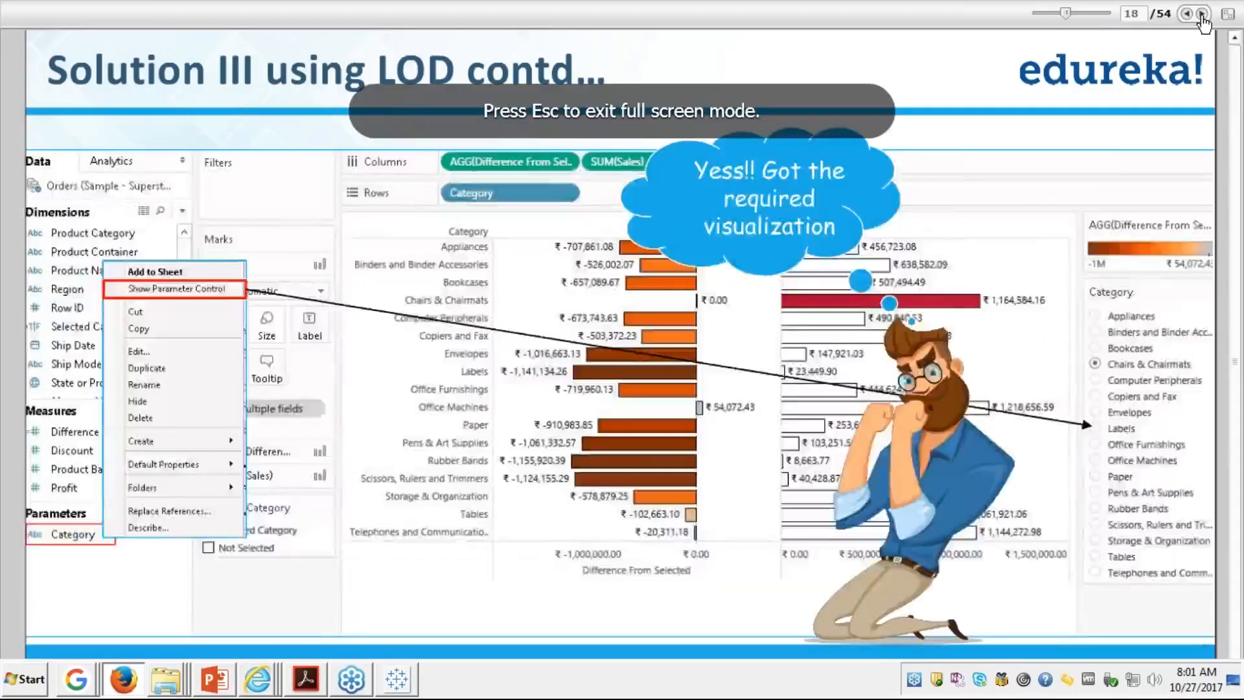
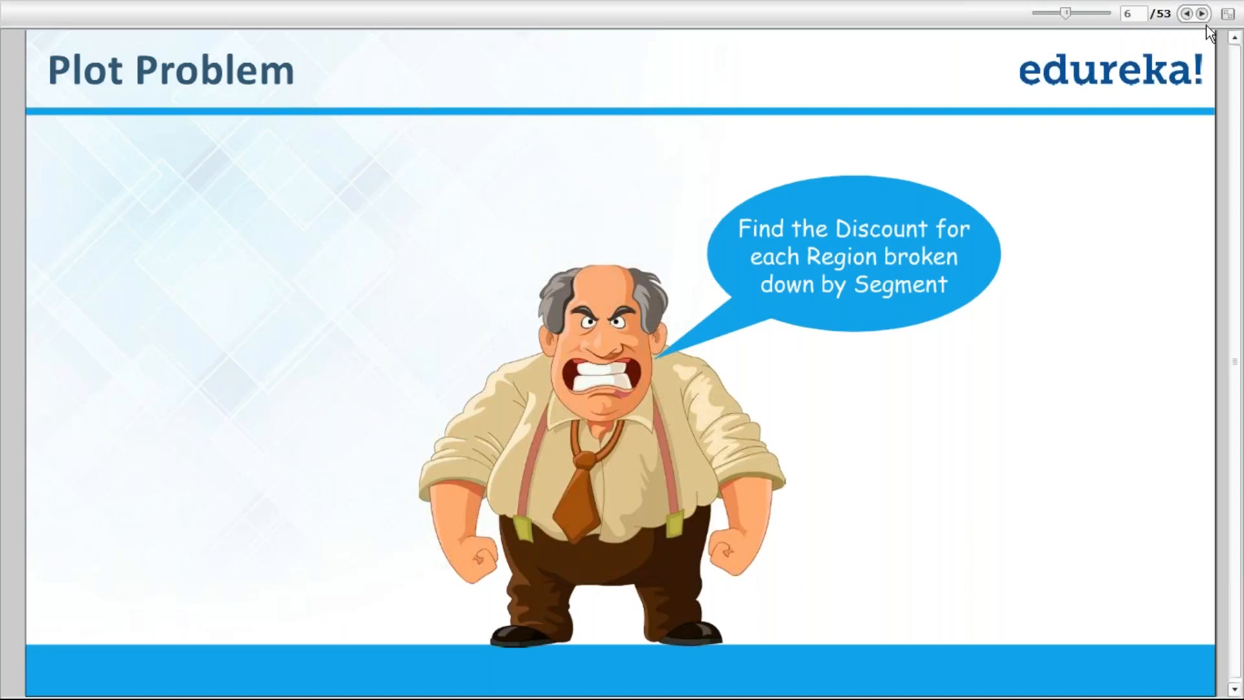
Step: Leave the full-screen Module 9 presentation, switch to Tableau and add a new blank worksheet to Book1
{"action": "key", "text": "alt+Tab"}
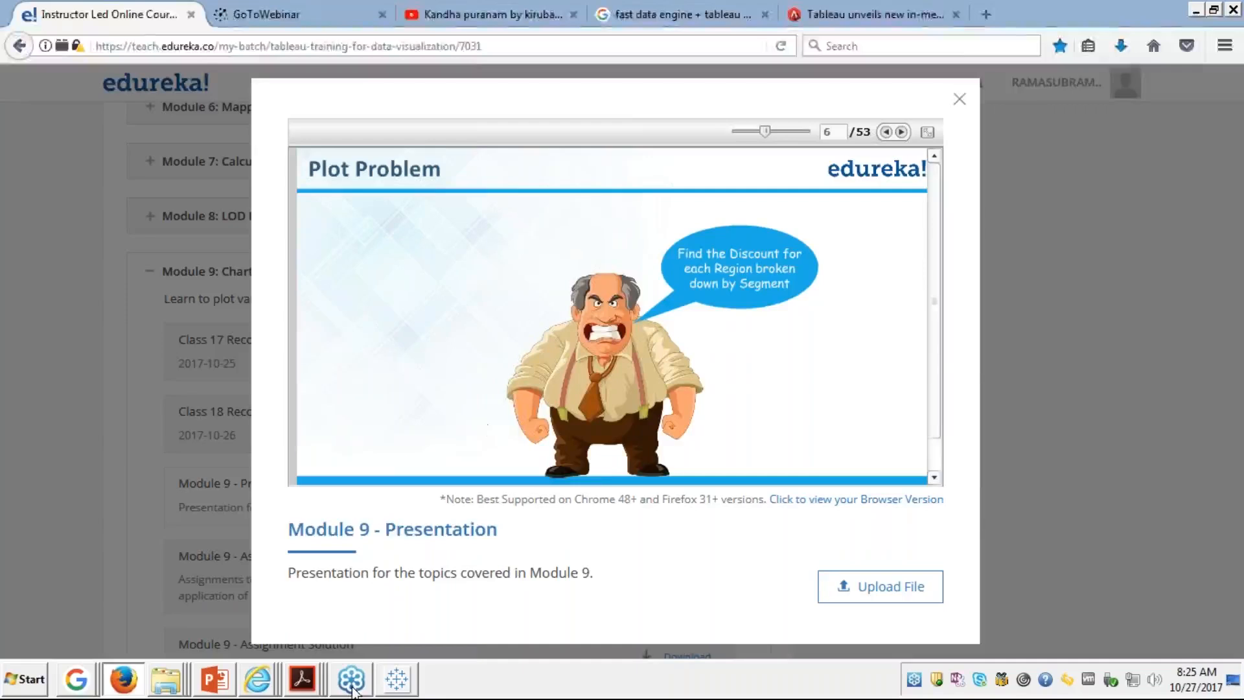
{"action": "left_click", "coordinate": [402, 681]}
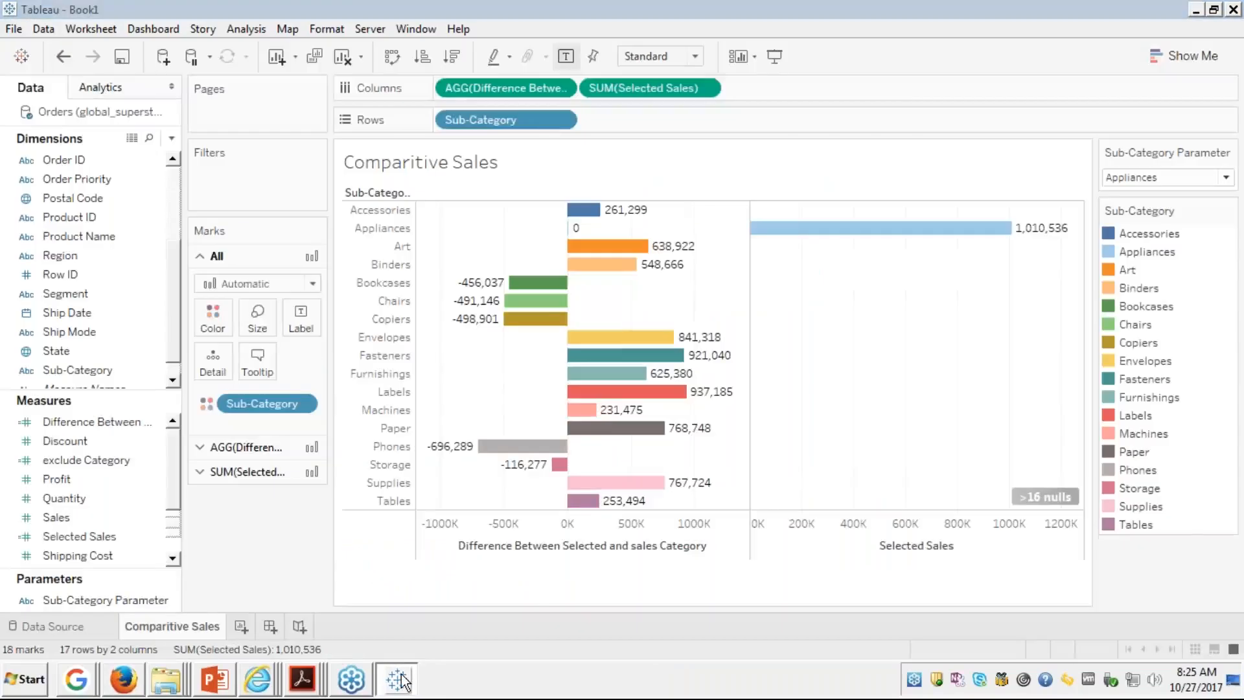
{"action": "left_click", "coordinate": [239, 629]}
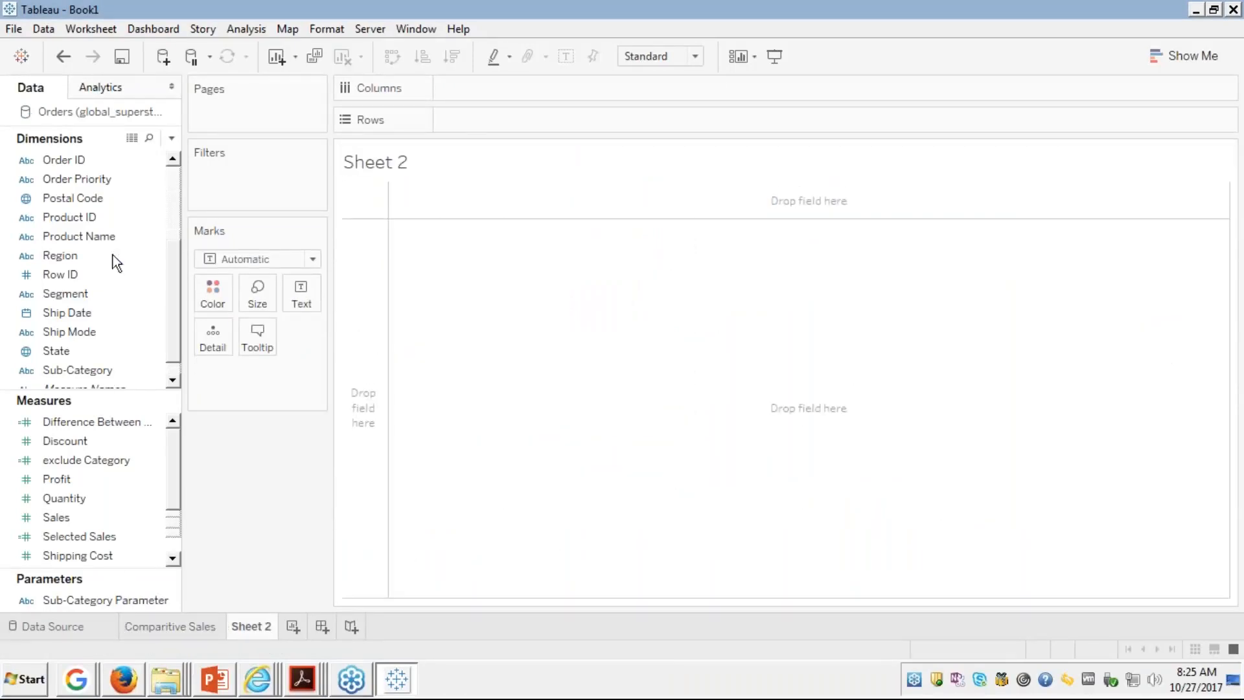
{"action": "left_click", "coordinate": [13, 29]}
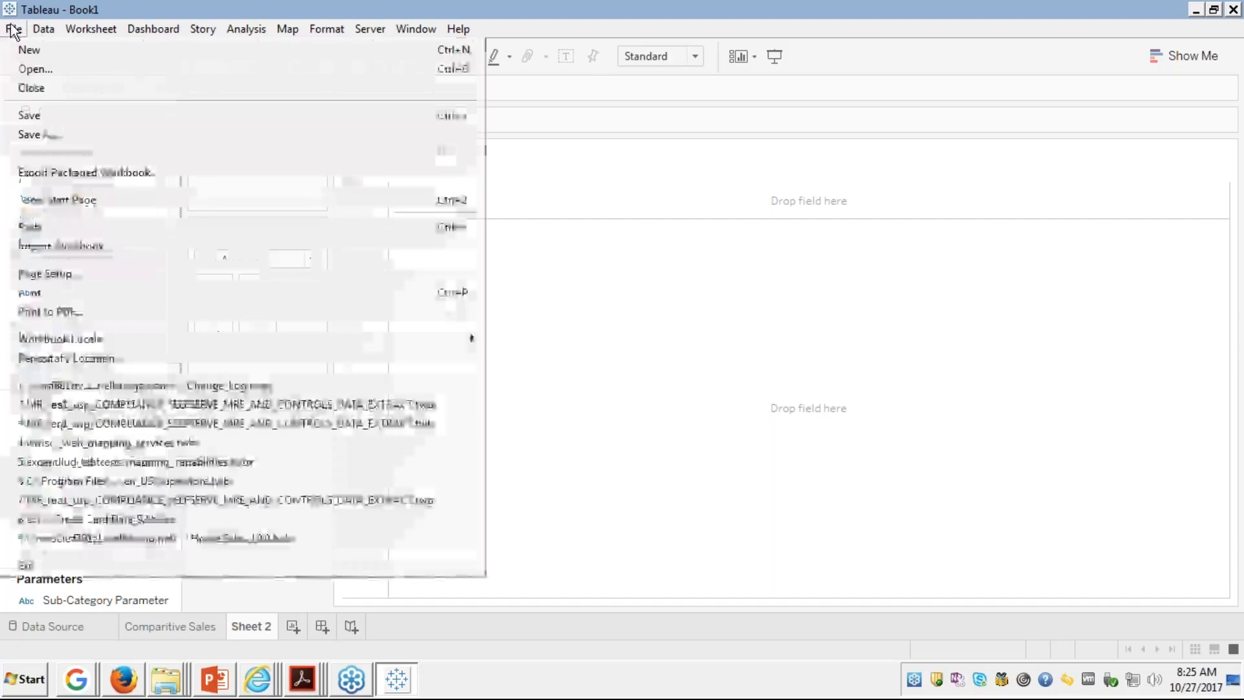
{"action": "left_click", "coordinate": [44, 29]}
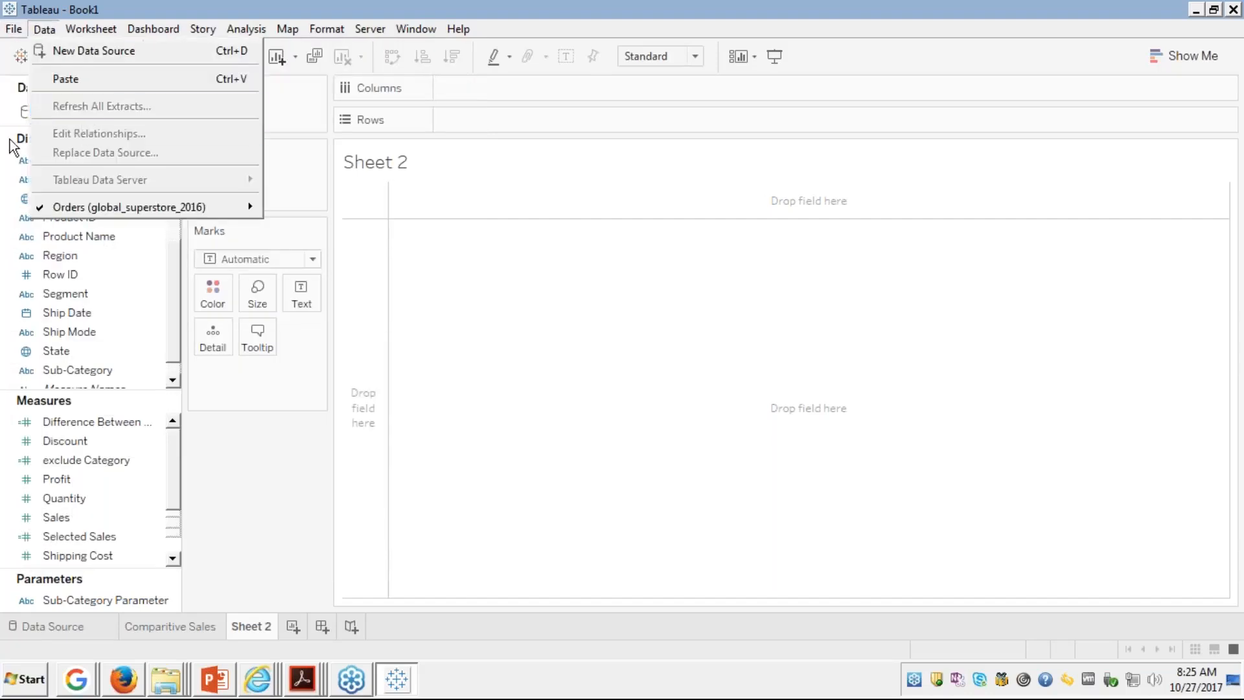
{"action": "left_click", "coordinate": [388, 215]}
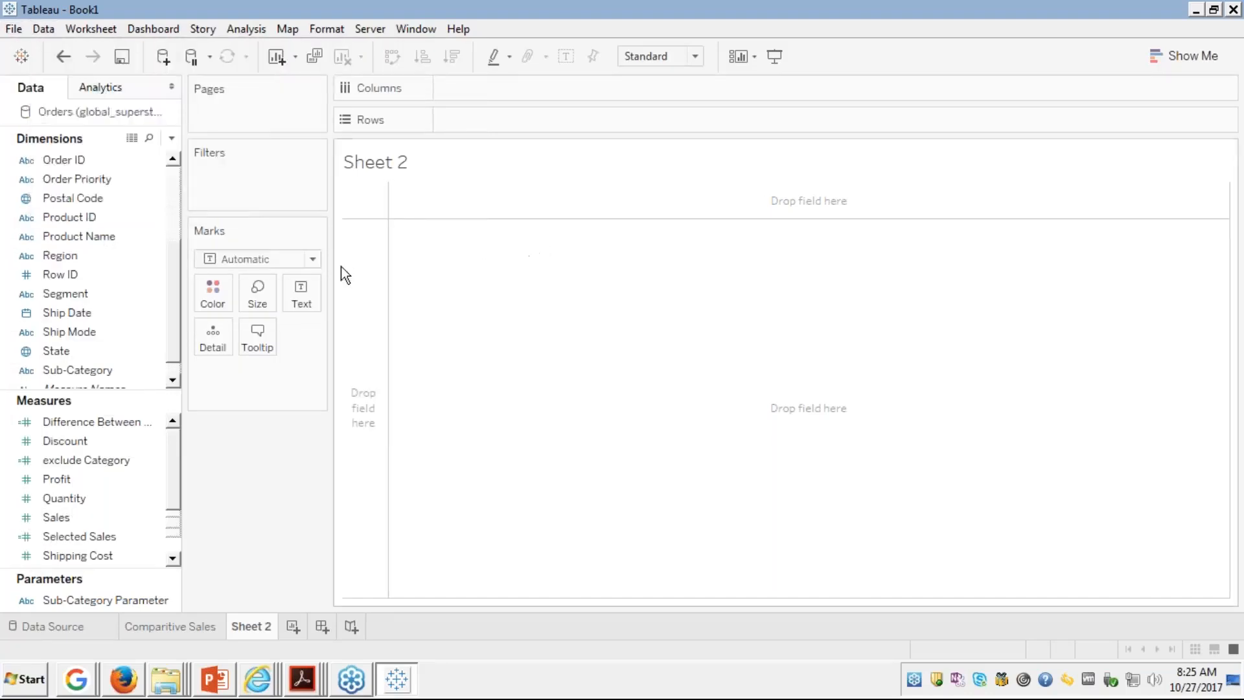
Step: Start saving the workbook under a new name and browse to the Tableau folder inside learnings
{"action": "left_click", "coordinate": [13, 29]}
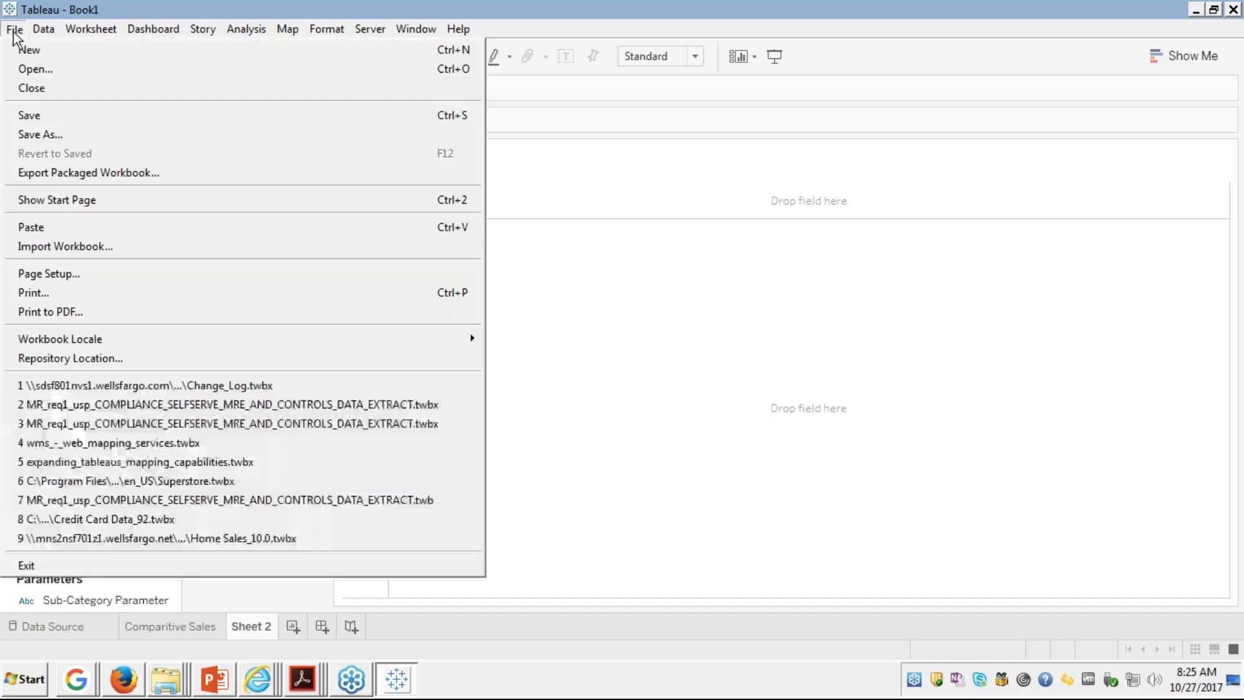
{"action": "left_click", "coordinate": [60, 136]}
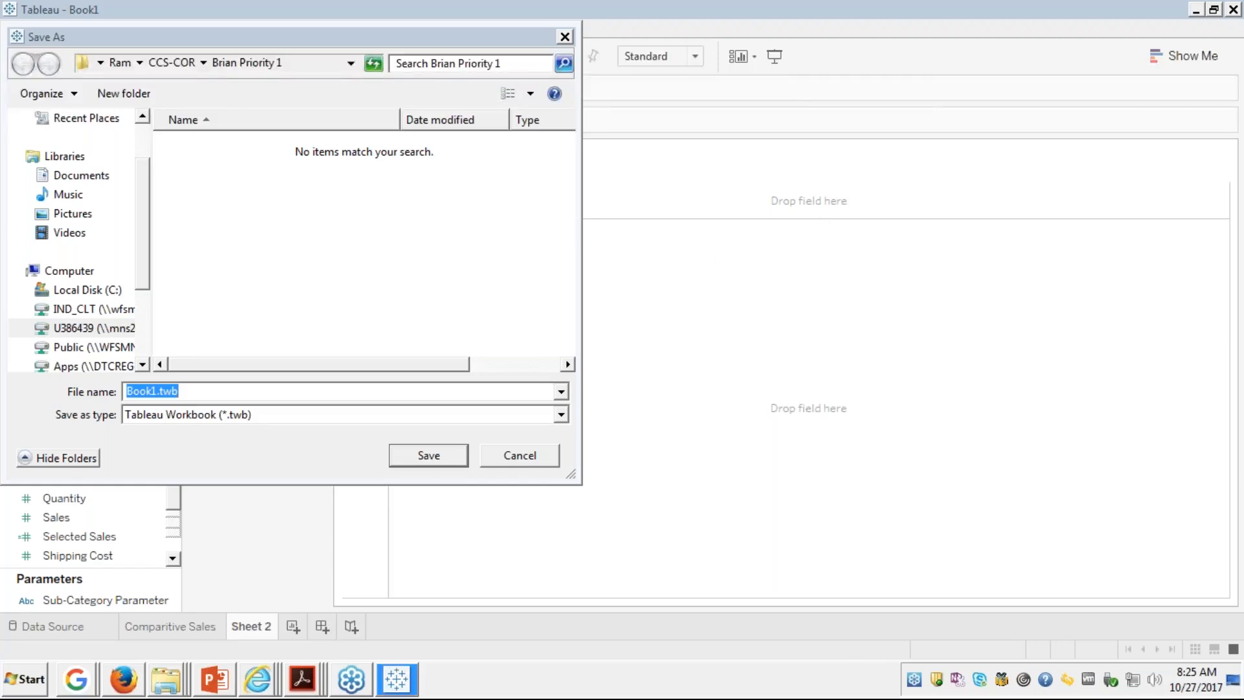
{"action": "left_click", "coordinate": [197, 228]}
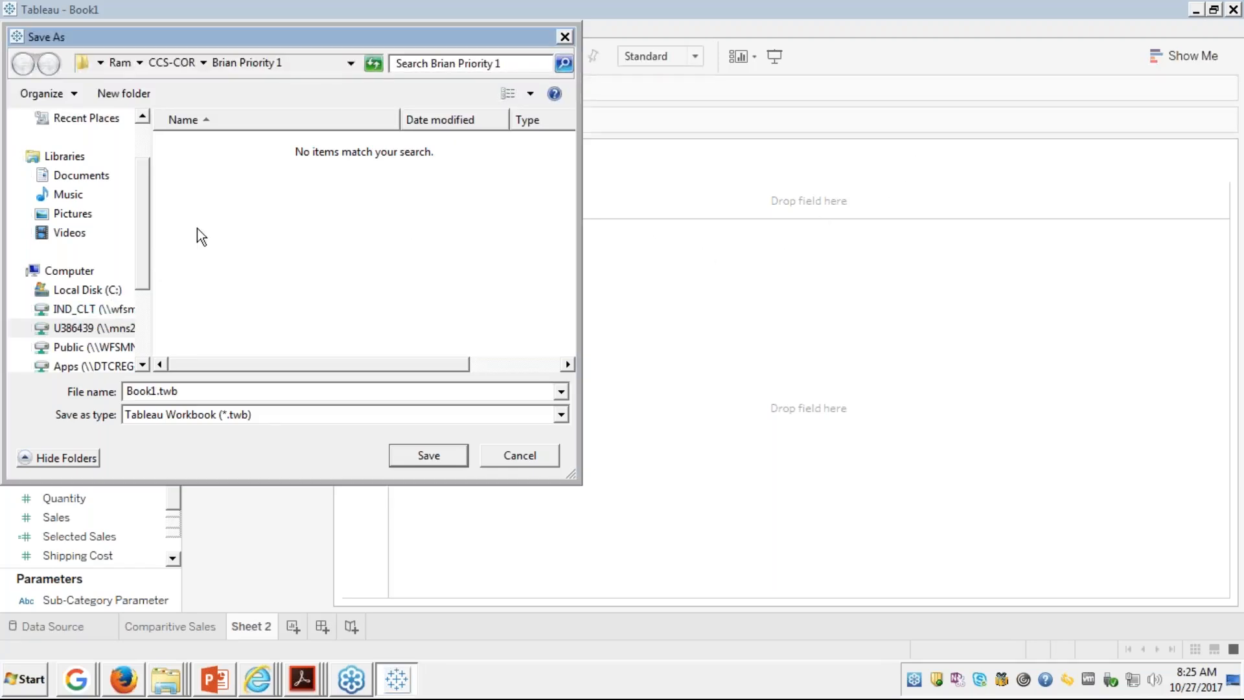
{"action": "left_click", "coordinate": [114, 66]}
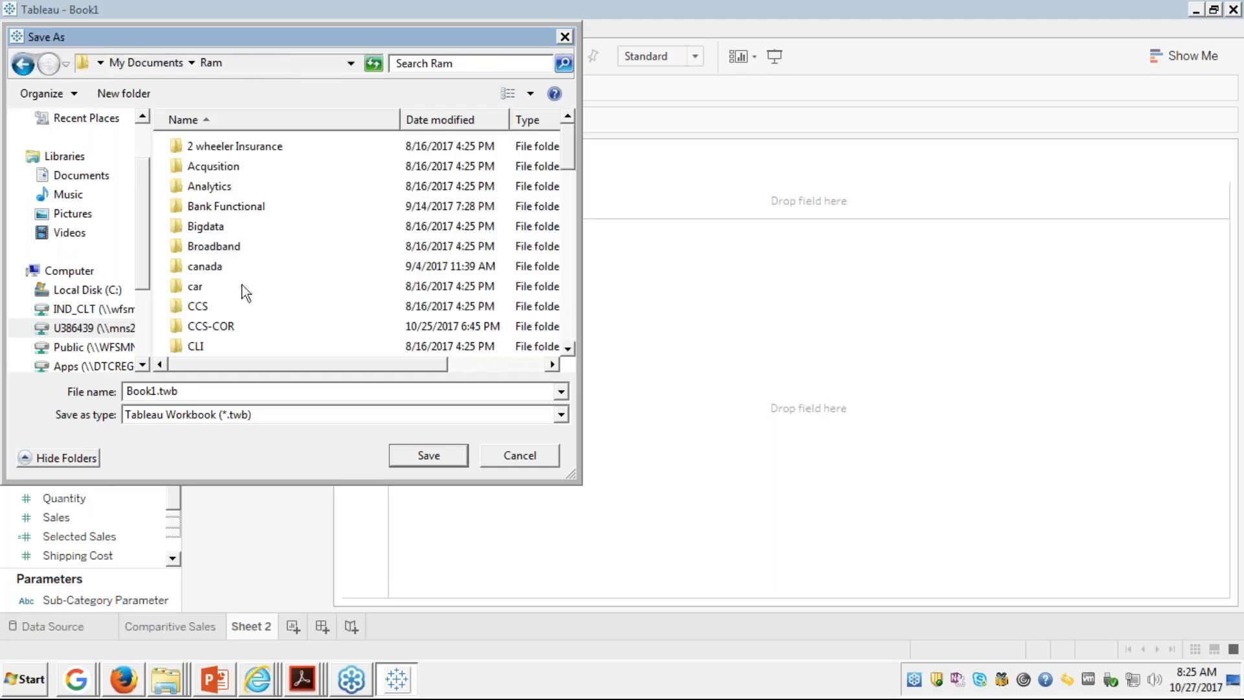
{"action": "left_click", "coordinate": [187, 241]}
{"action": "key", "text": "t"}
{"action": "key", "text": "t"}
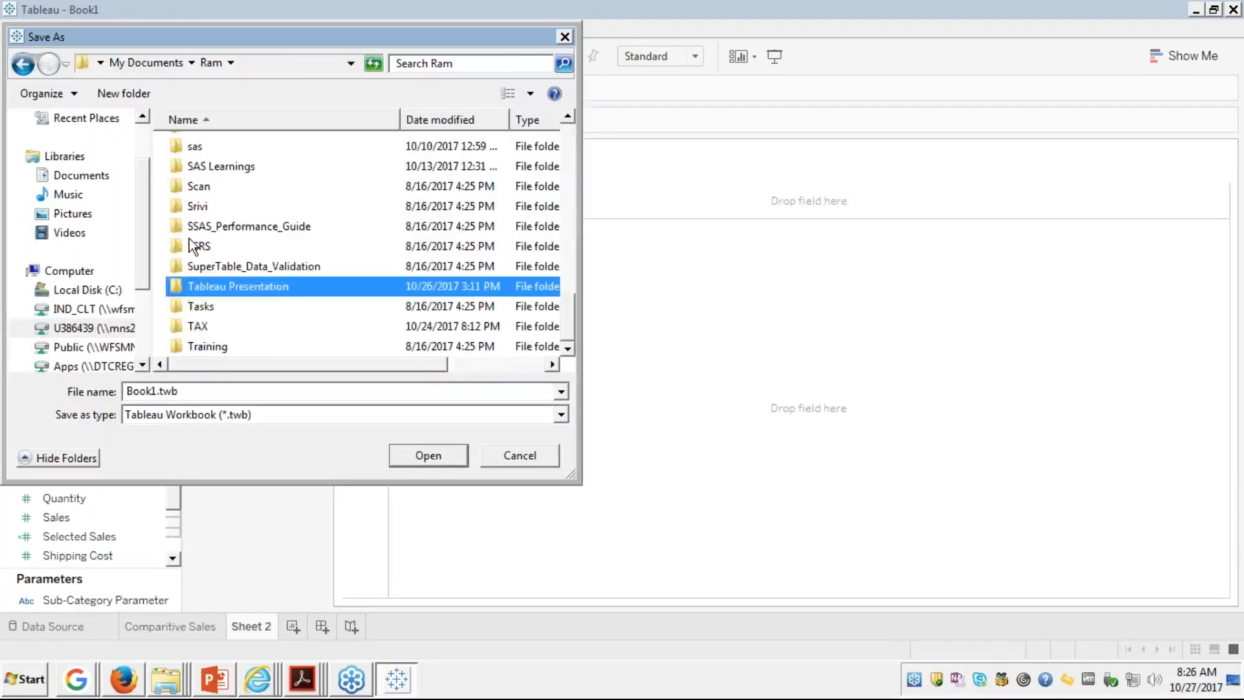
{"action": "key", "text": "l"}
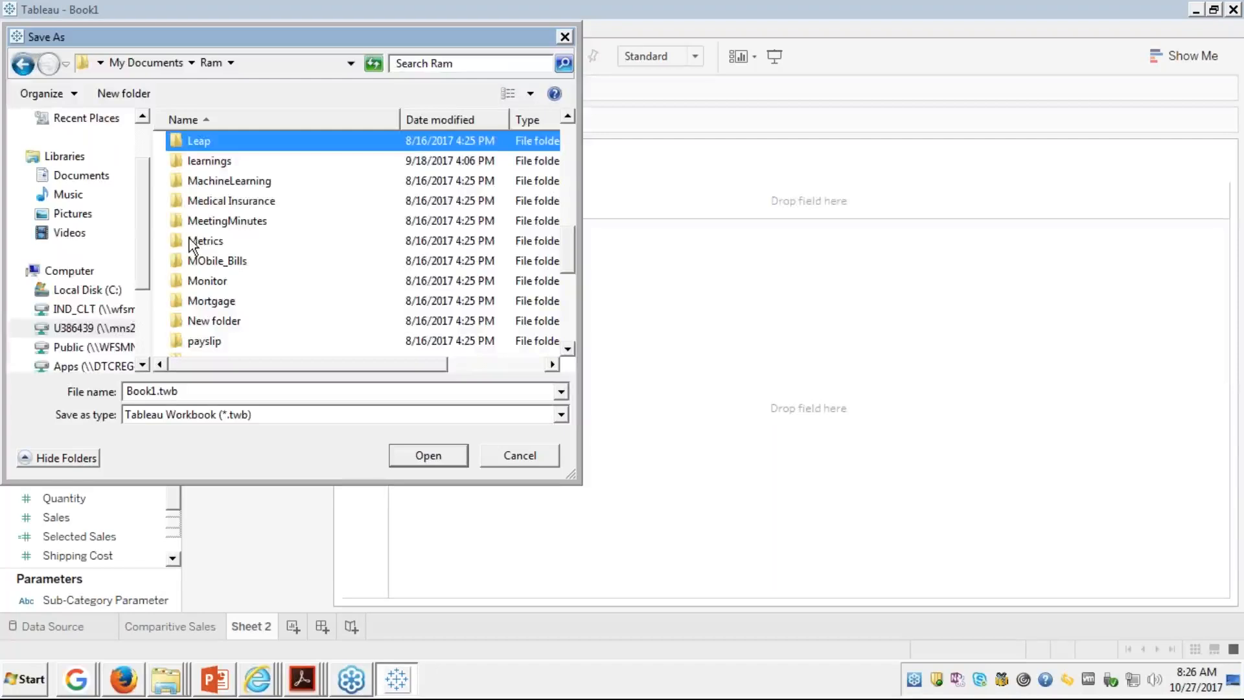
{"action": "key", "text": "l"}
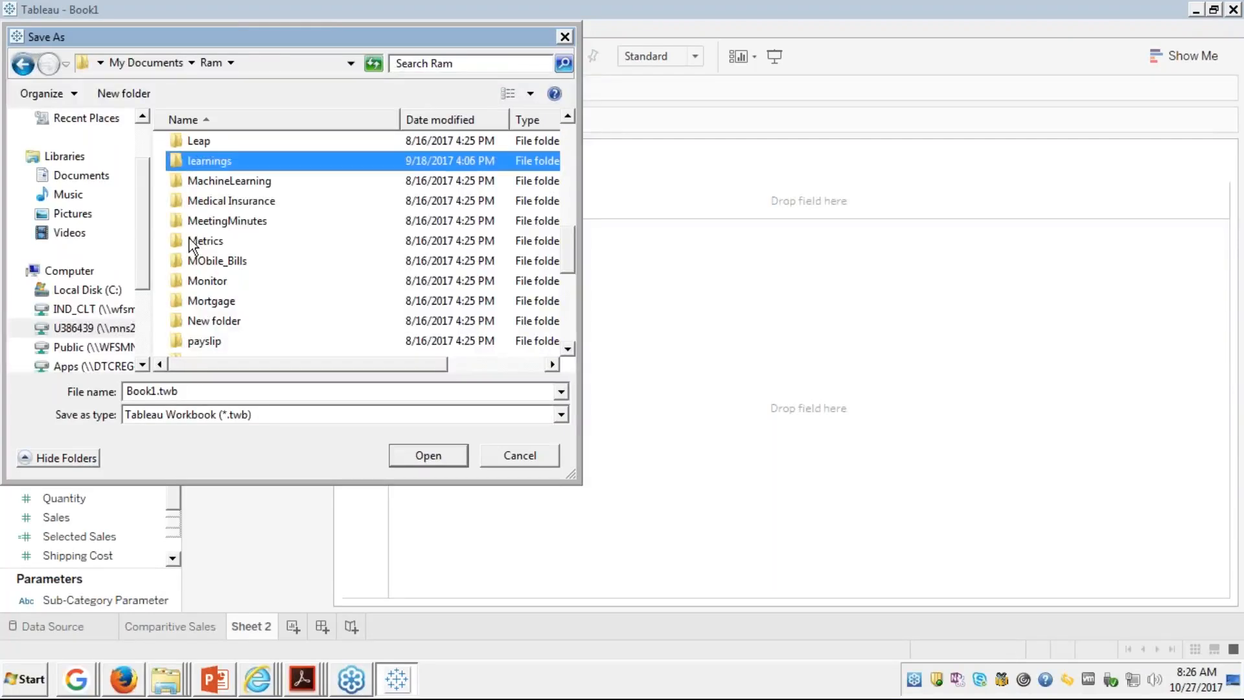
{"action": "key", "text": "Return"}
{"action": "key", "text": "t"}
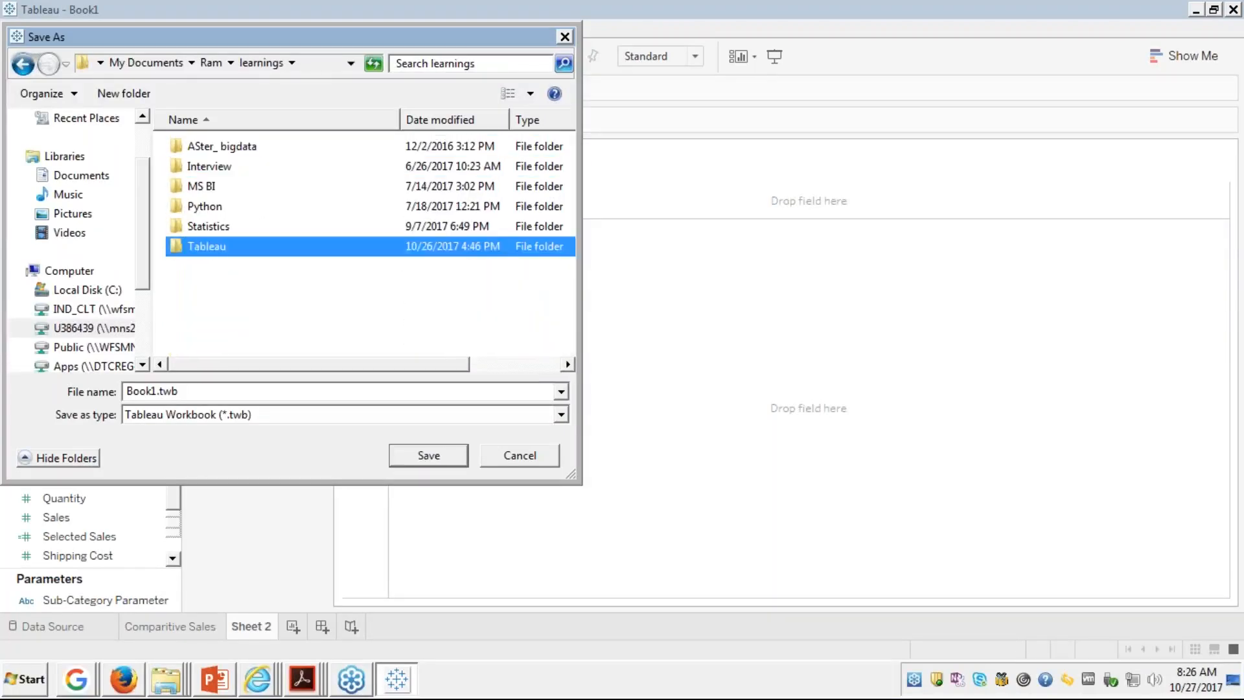
{"action": "double_click", "coordinate": [217, 248]}
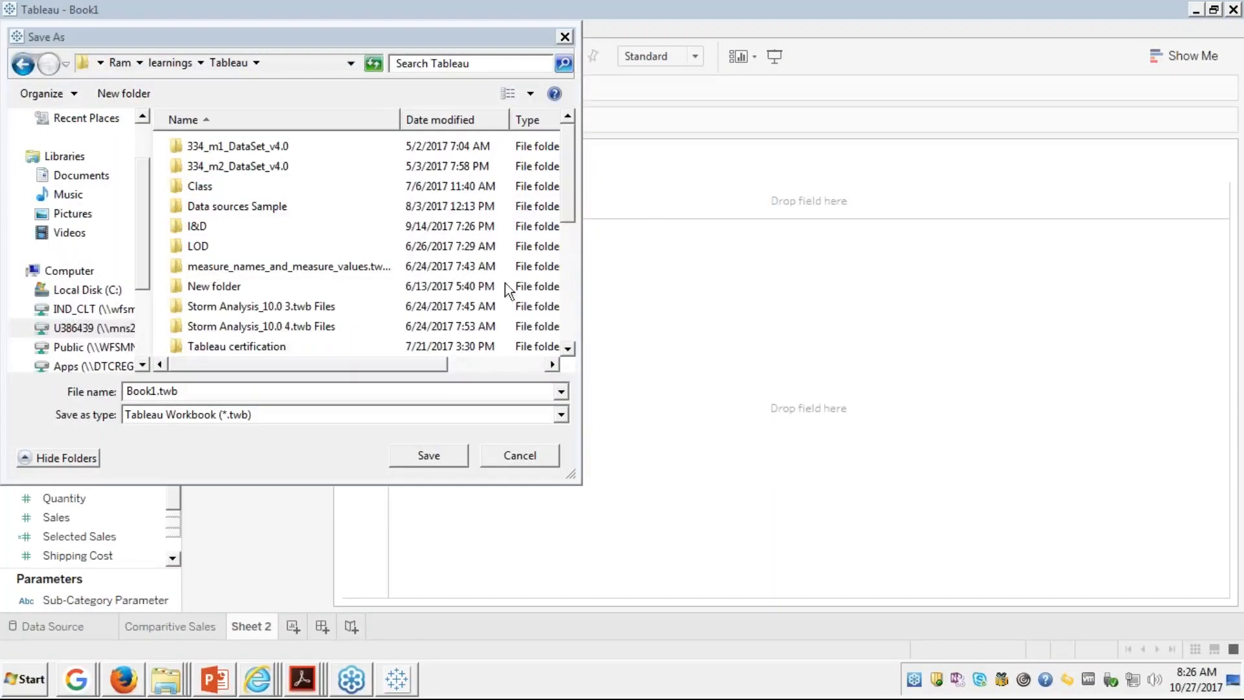
Step: Set the workbook's file name to Advance Charts.twb
{"action": "left_click", "coordinate": [157, 393]}
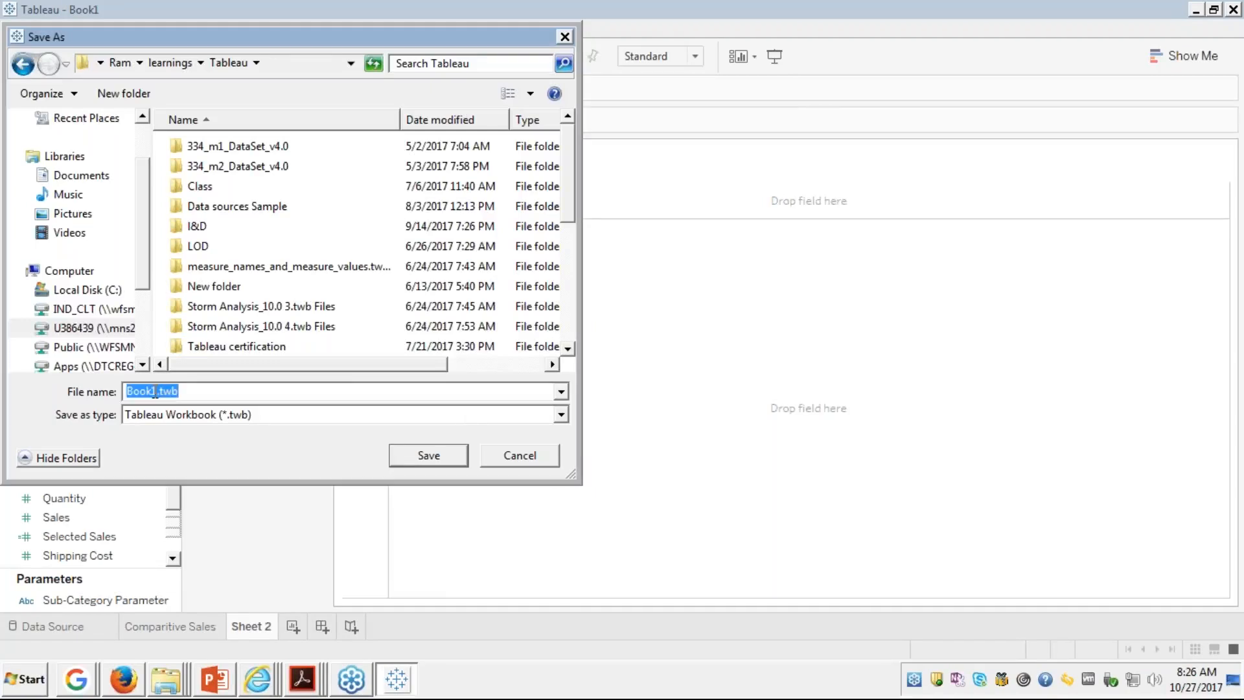
{"action": "left_click", "coordinate": [156, 393]}
{"action": "key", "text": "BackSpace"}
{"action": "key", "text": "BackSpace"}
{"action": "key", "text": "BackSpace"}
{"action": "key", "text": "BackSpace"}
{"action": "key", "text": "BackSpace"}
{"action": "type", "text": "Advance Charts"}
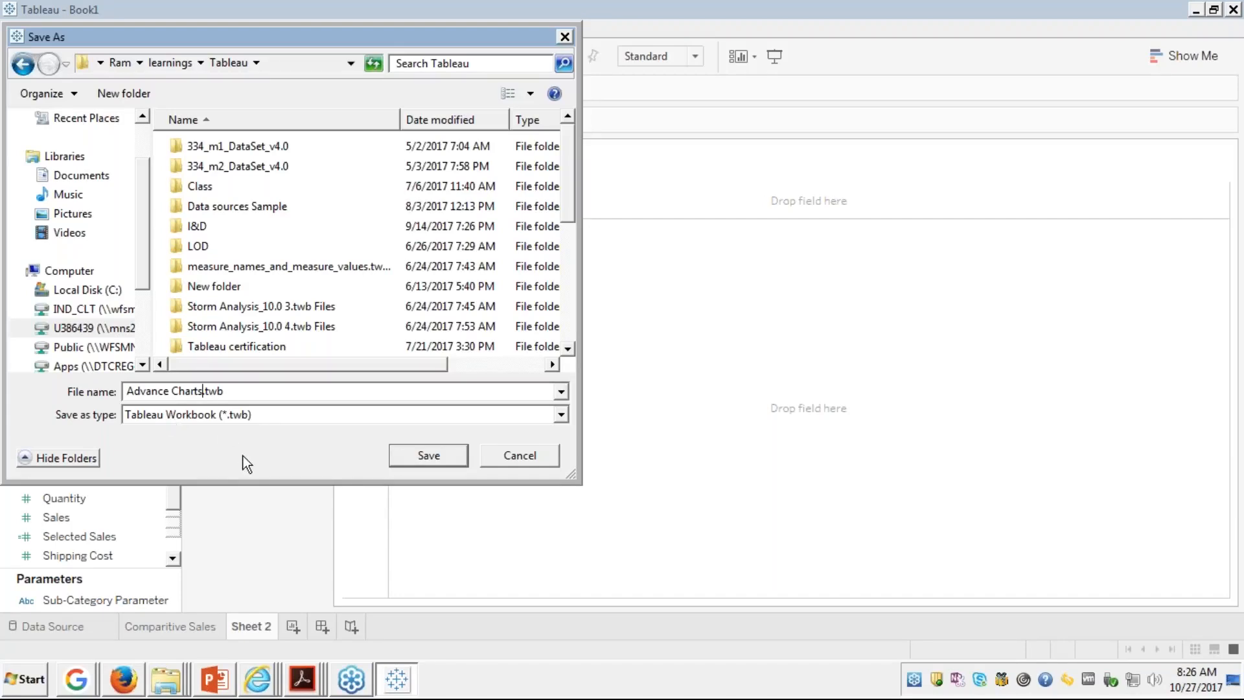
Step: Change the destination to the Tableau Presentation folder and save the workbook there as a Tableau Workbook (*.twb)
{"action": "left_click", "coordinate": [263, 420]}
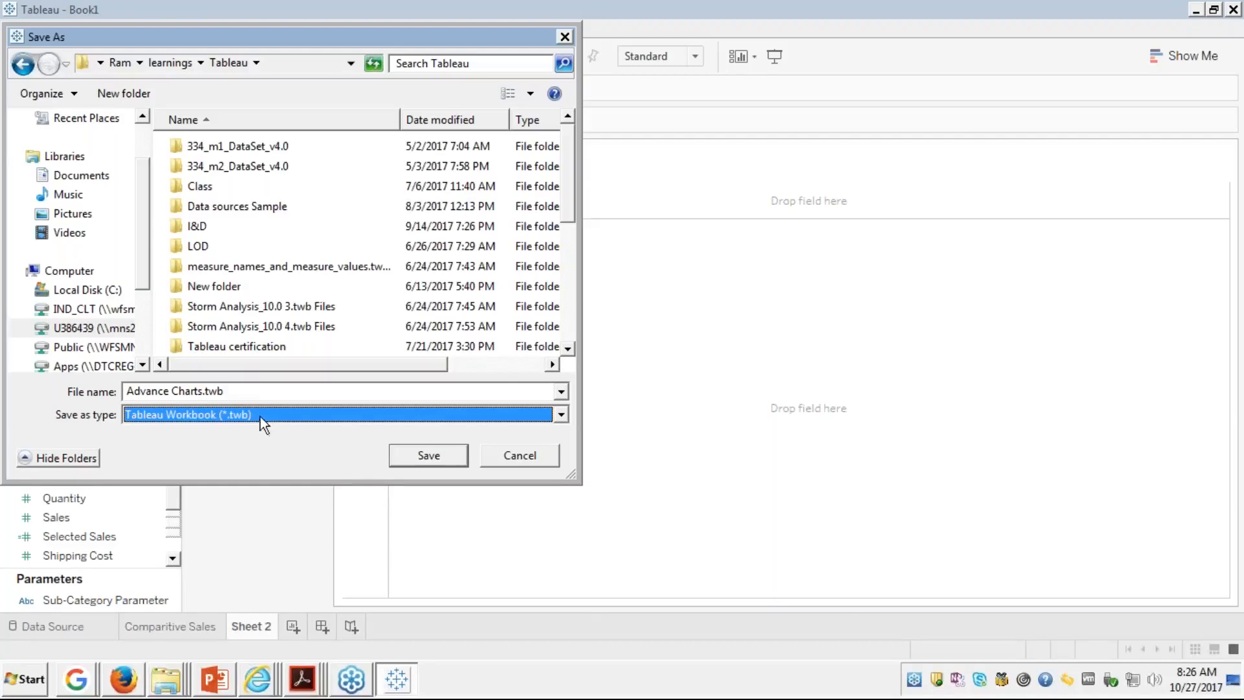
{"action": "left_click", "coordinate": [182, 64]}
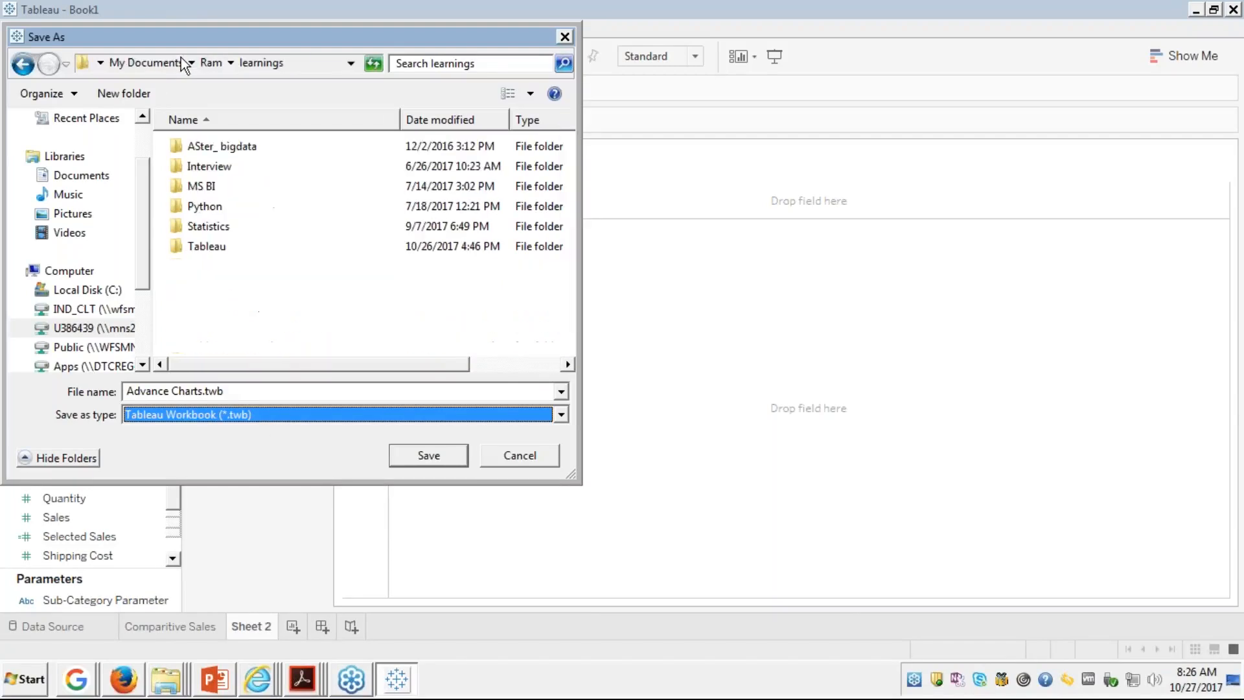
{"action": "left_click", "coordinate": [219, 64]}
{"action": "left_click", "coordinate": [194, 228]}
{"action": "key", "text": "t"}
{"action": "key", "text": "t"}
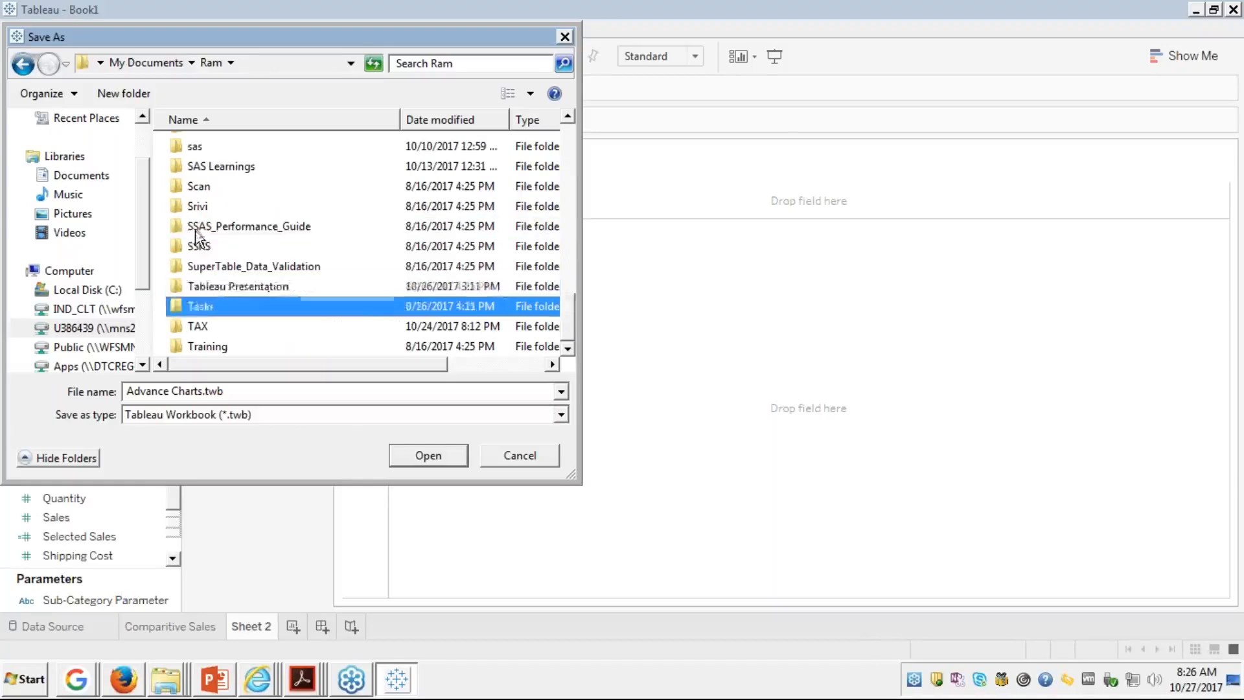
{"action": "double_click", "coordinate": [206, 286]}
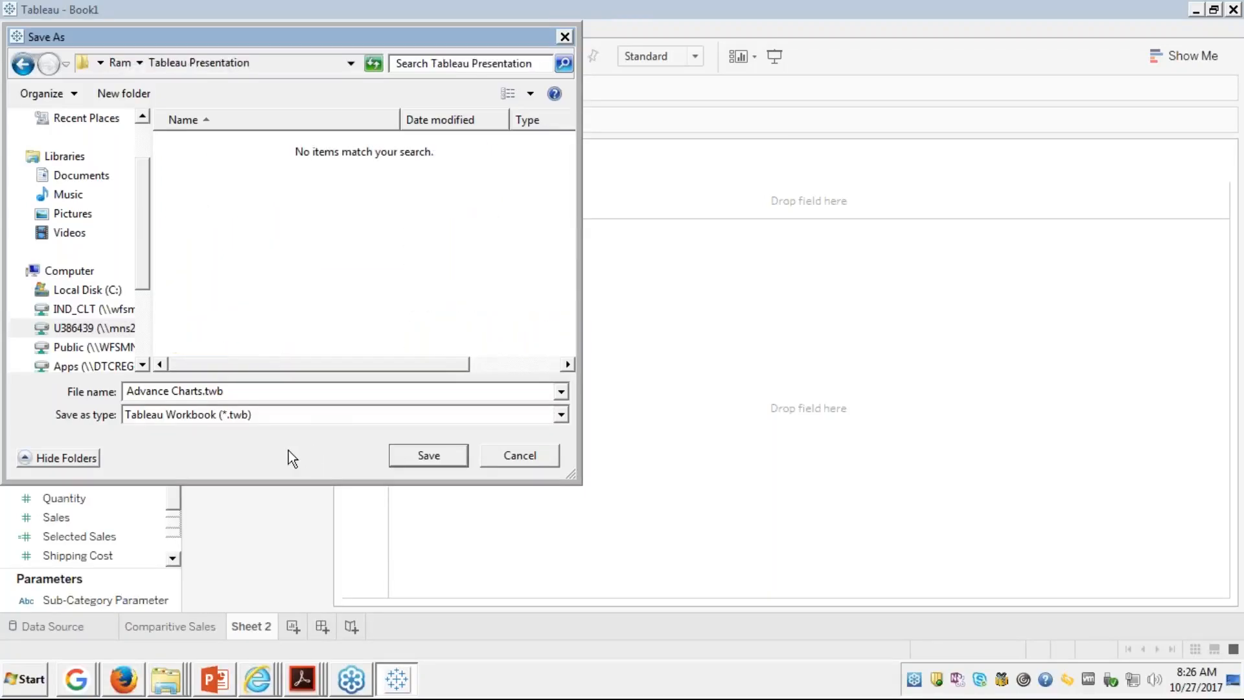
{"action": "left_click", "coordinate": [247, 394]}
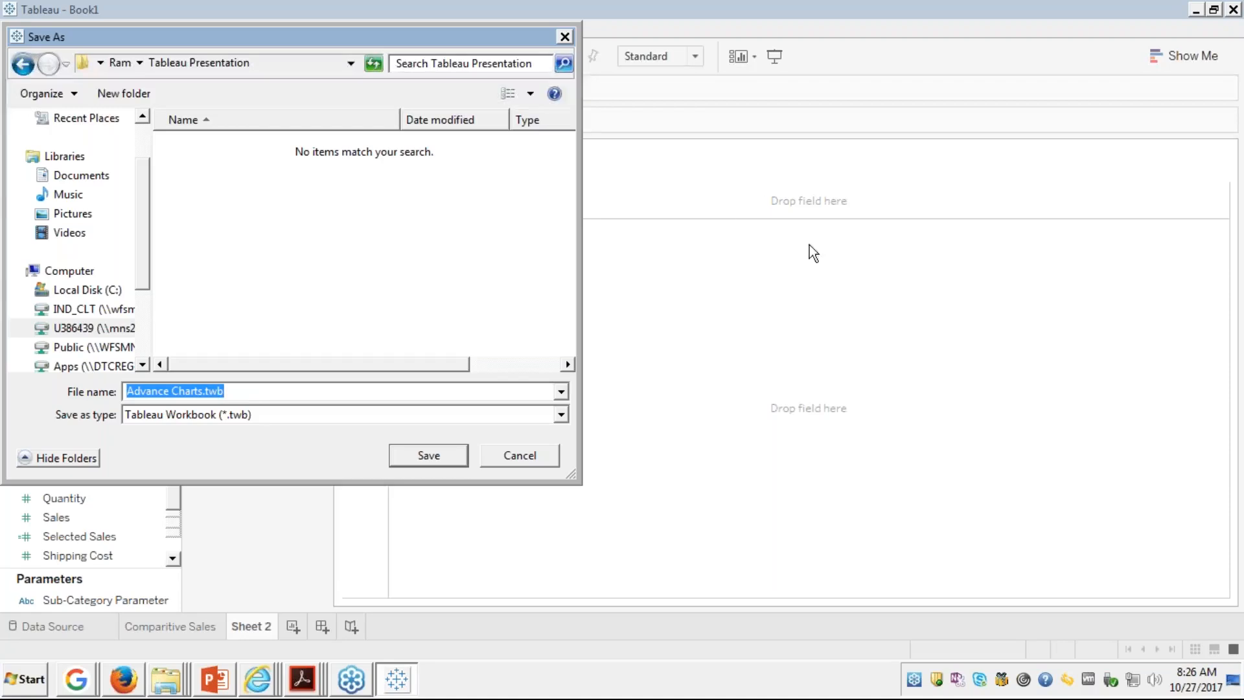
{"action": "left_click", "coordinate": [323, 225]}
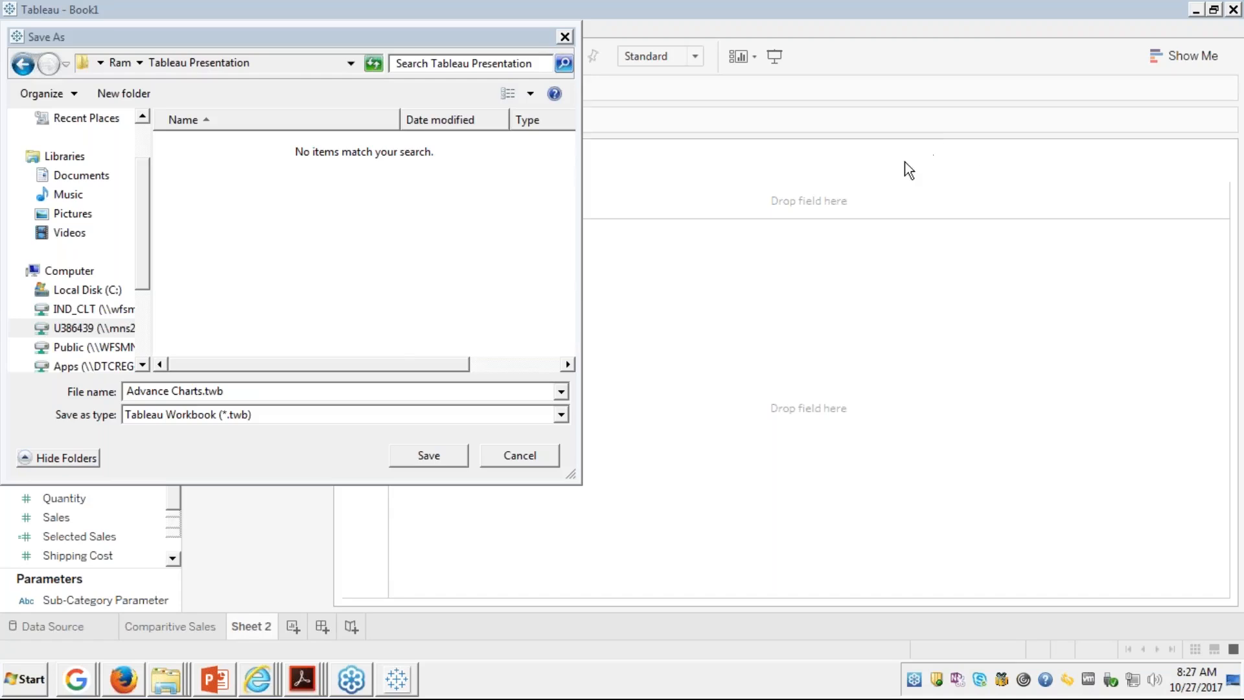
{"action": "left_click", "coordinate": [429, 456]}
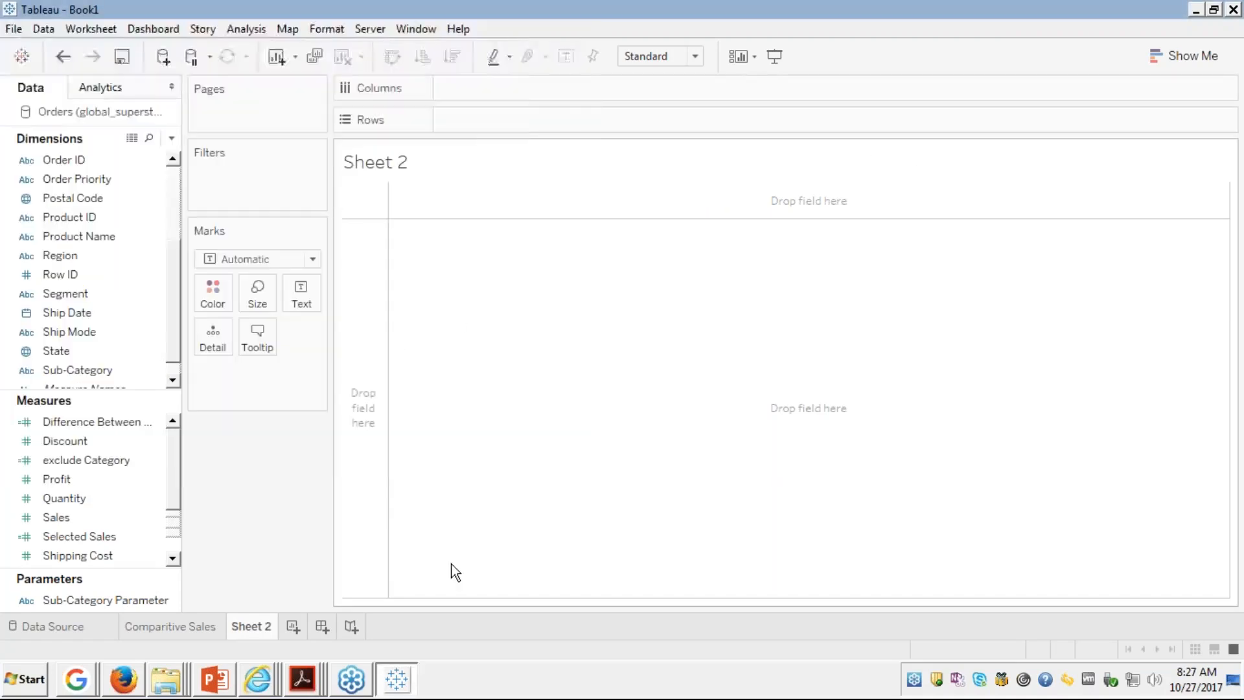
Step: Connect to the Excel file Sample - Superstore.xls in 334_m1_DataSet_v4.0 > Module 1-DataSet > Basic Connection as a new data source
{"action": "left_click", "coordinate": [48, 30]}
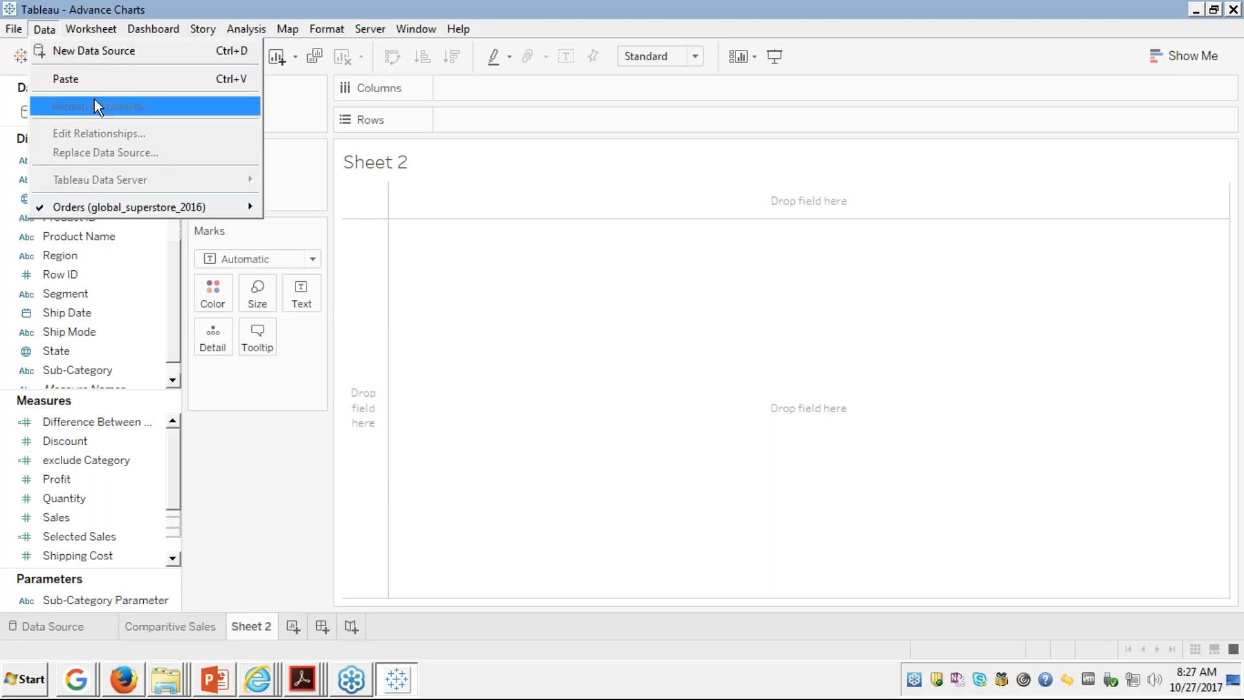
{"action": "left_click", "coordinate": [87, 52]}
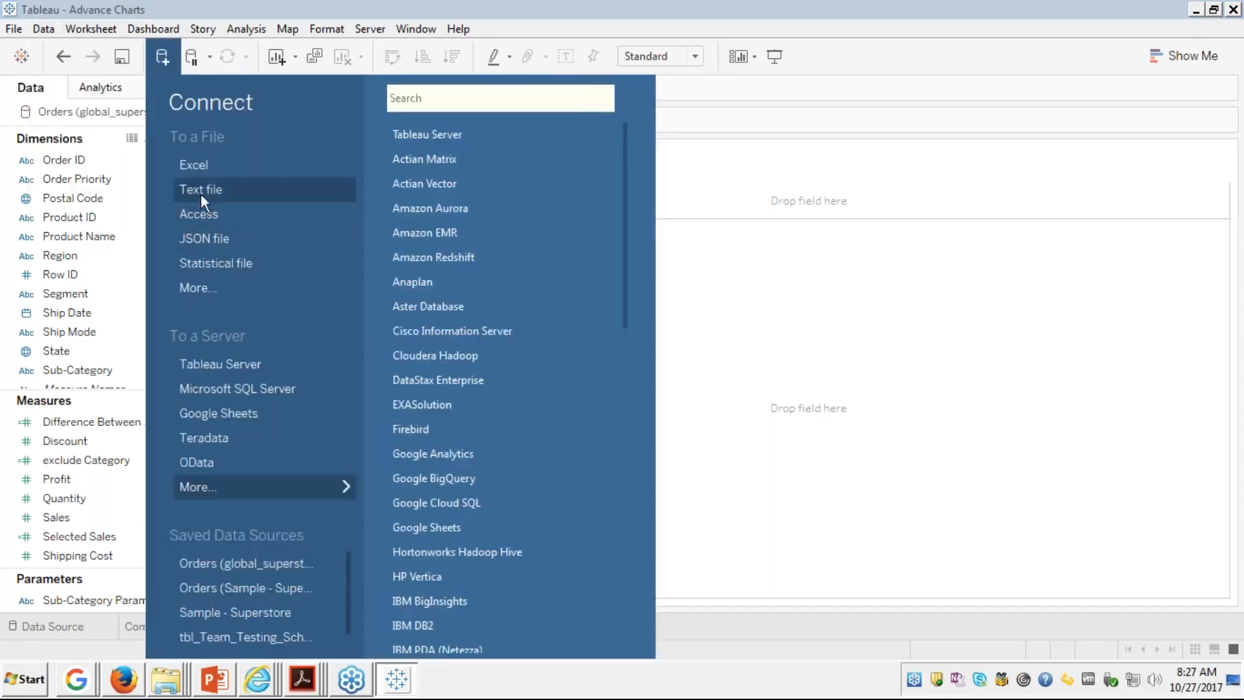
{"action": "left_click", "coordinate": [203, 169]}
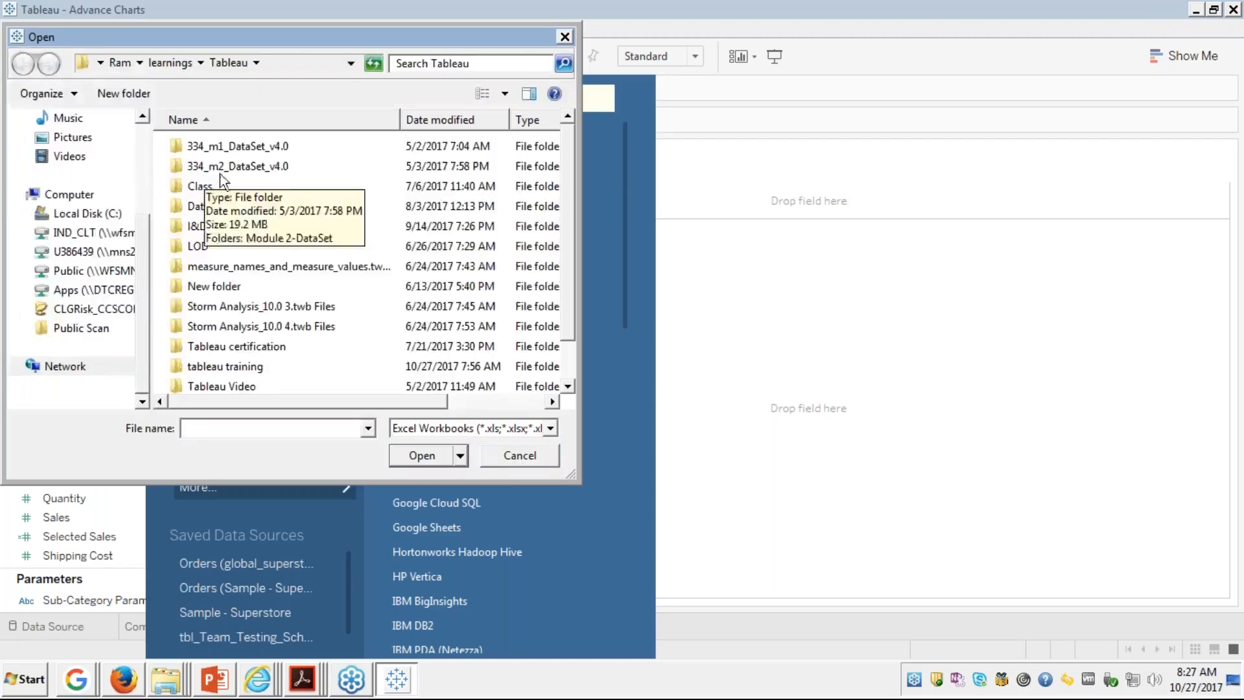
{"action": "double_click", "coordinate": [220, 204]}
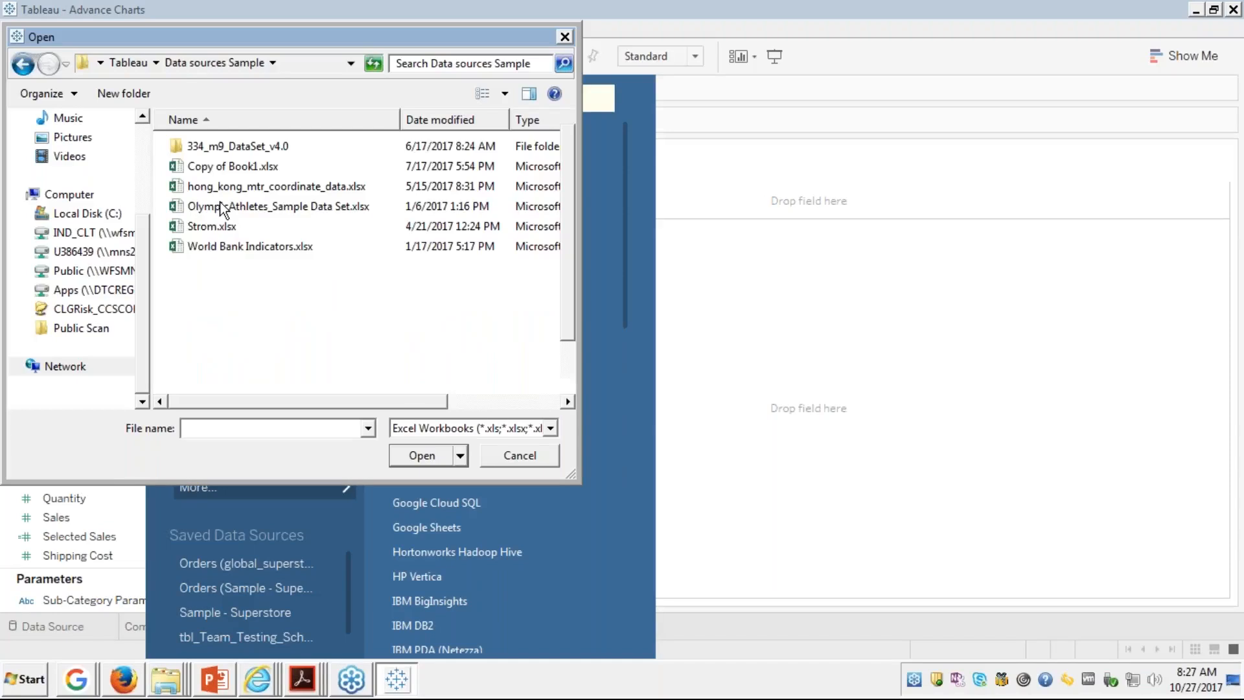
{"action": "key", "text": "BackSpace"}
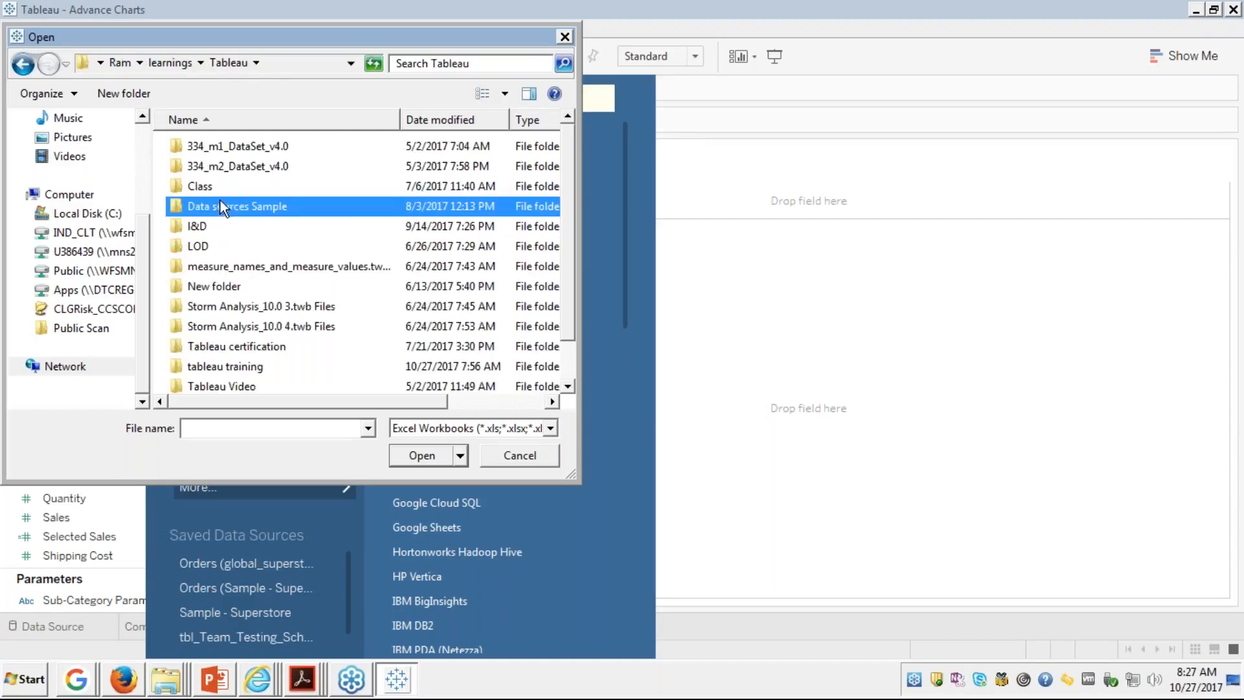
{"action": "double_click", "coordinate": [226, 148]}
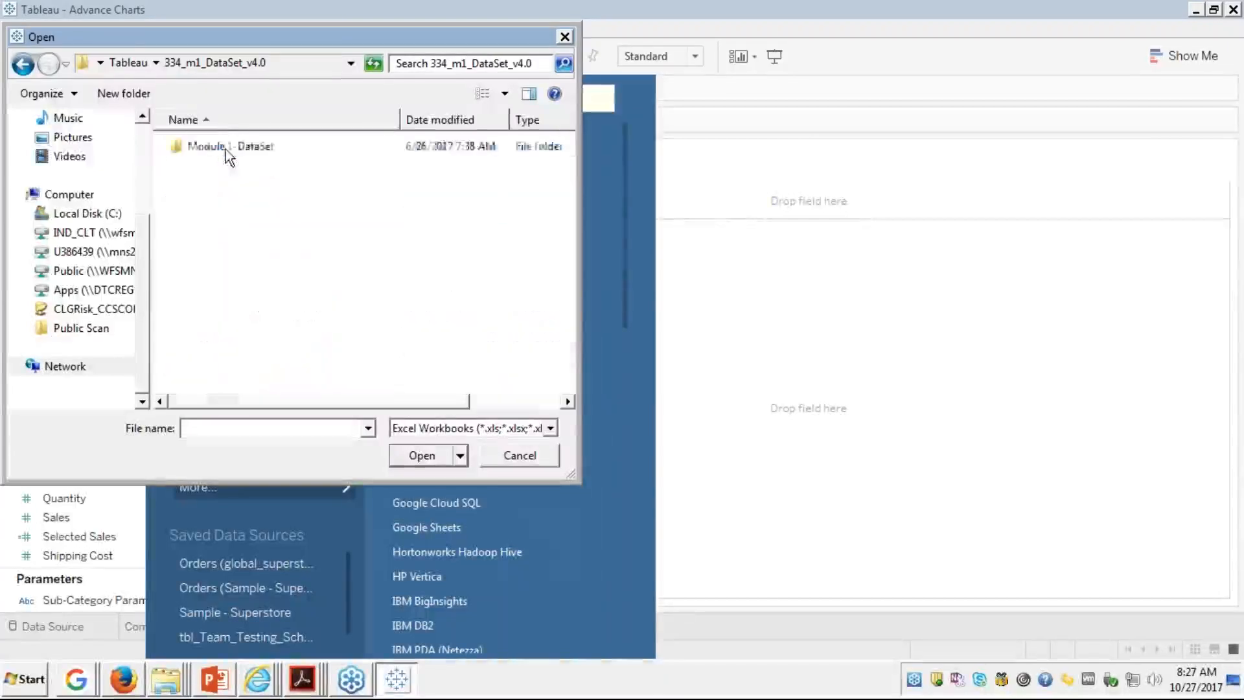
{"action": "double_click", "coordinate": [225, 148]}
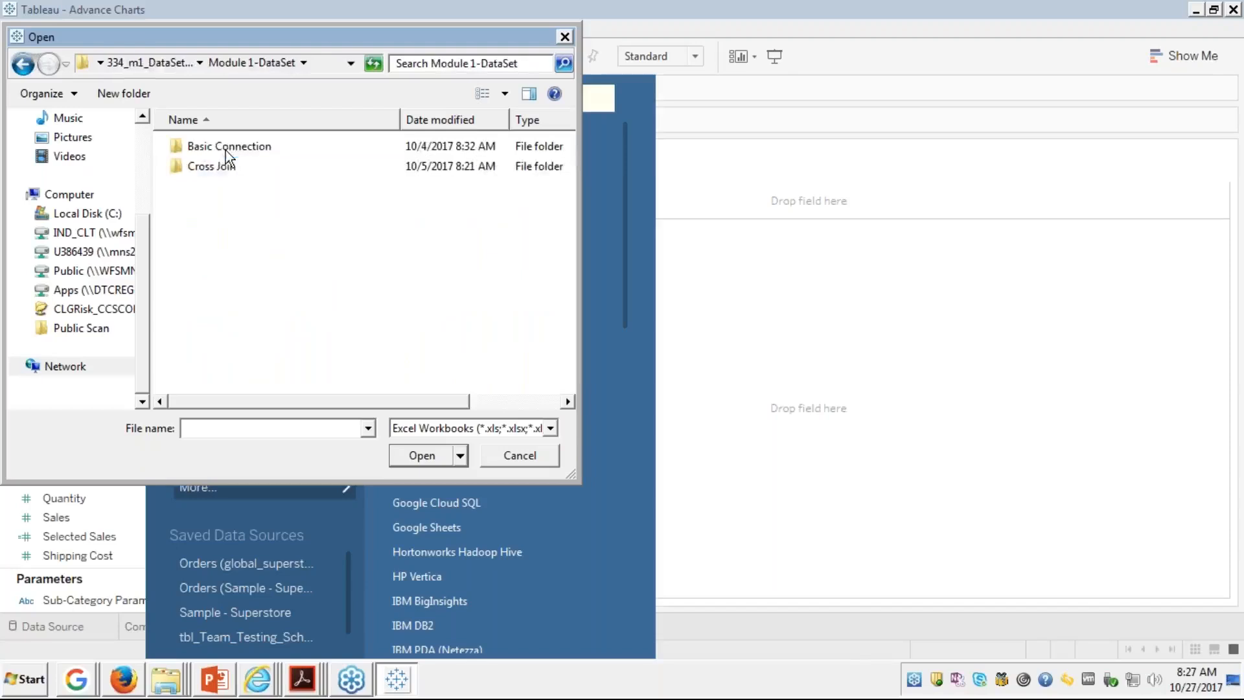
{"action": "double_click", "coordinate": [208, 148]}
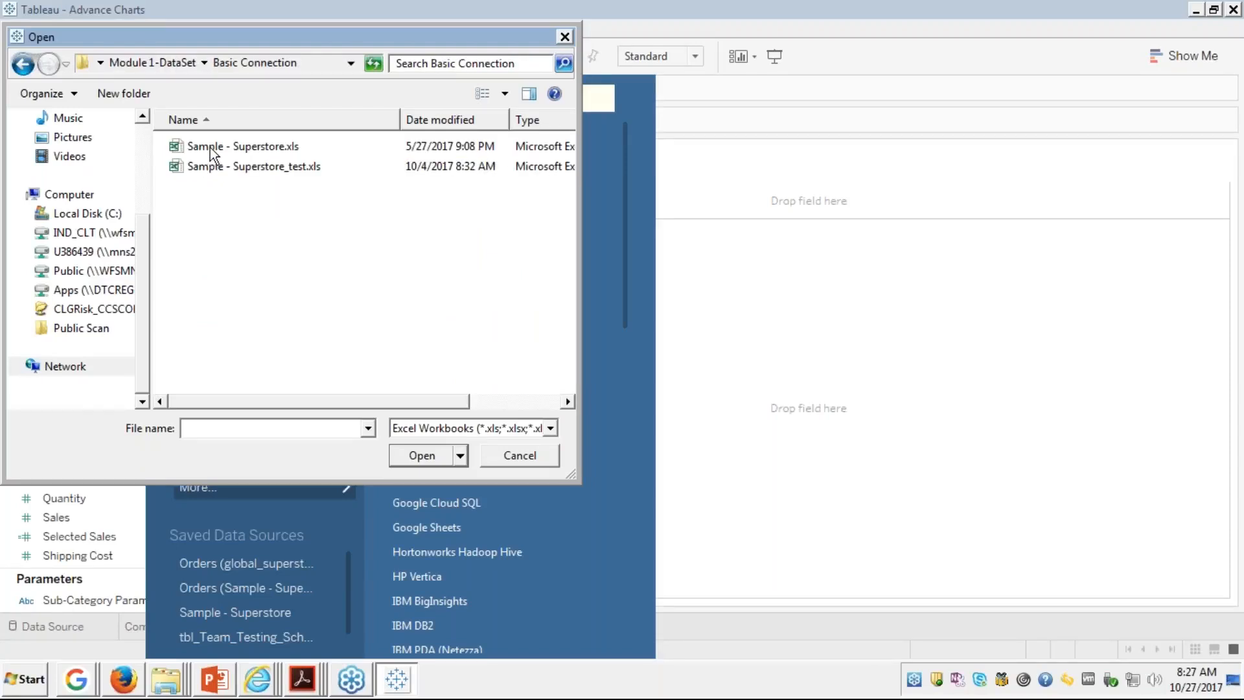
{"action": "left_click", "coordinate": [213, 149]}
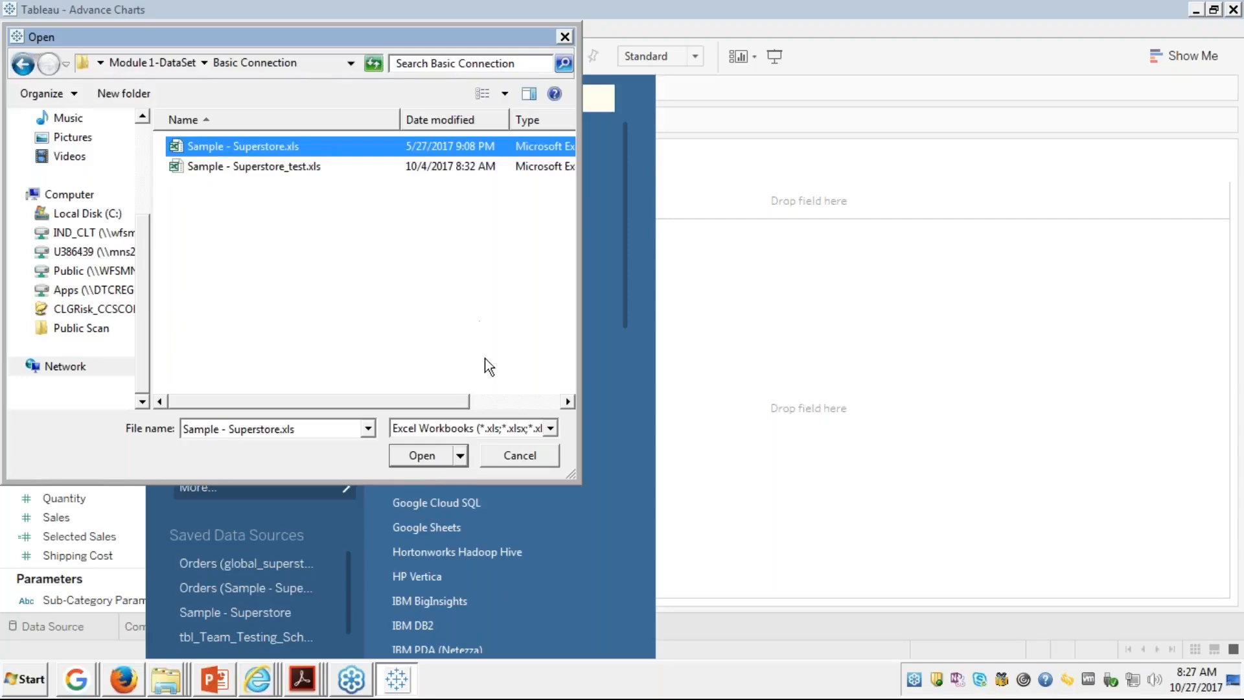
{"action": "left_click", "coordinate": [429, 456]}
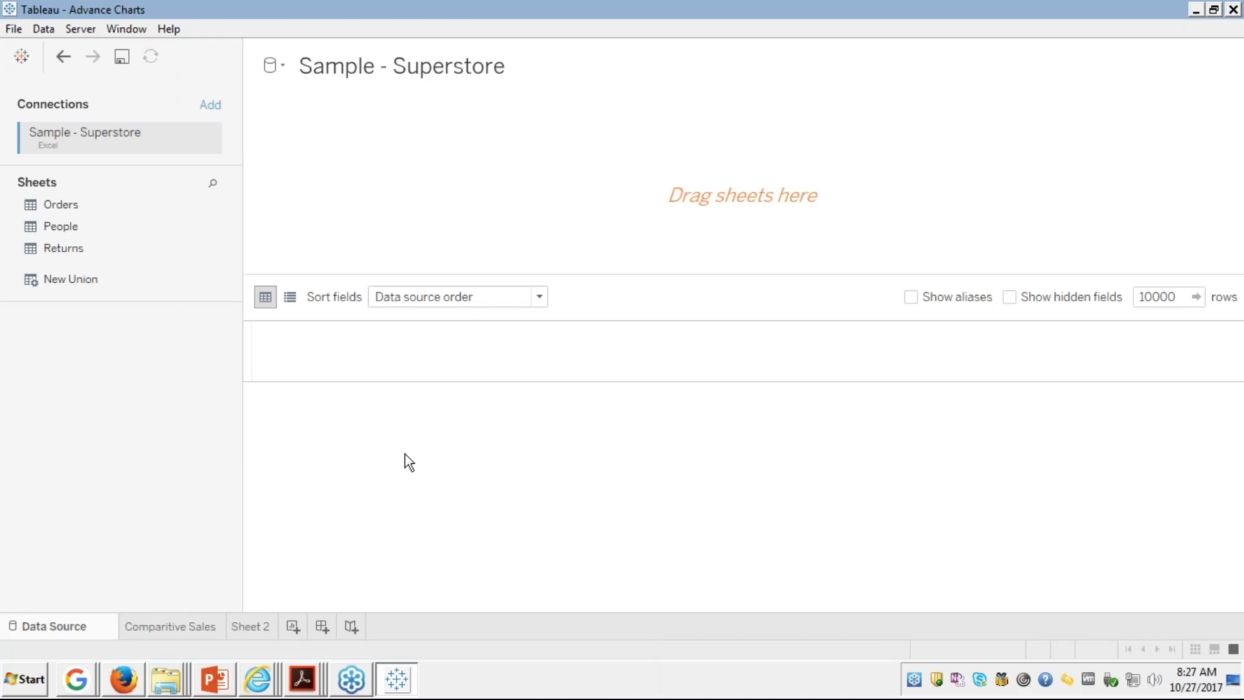
Step: Add the Orders sheet to the Sample - Superstore data source and return to Sheet 2
{"action": "left_click", "coordinate": [57, 207]}
{"action": "left_click_drag", "start_coordinate": [455, 168], "coordinate": [517, 267]}
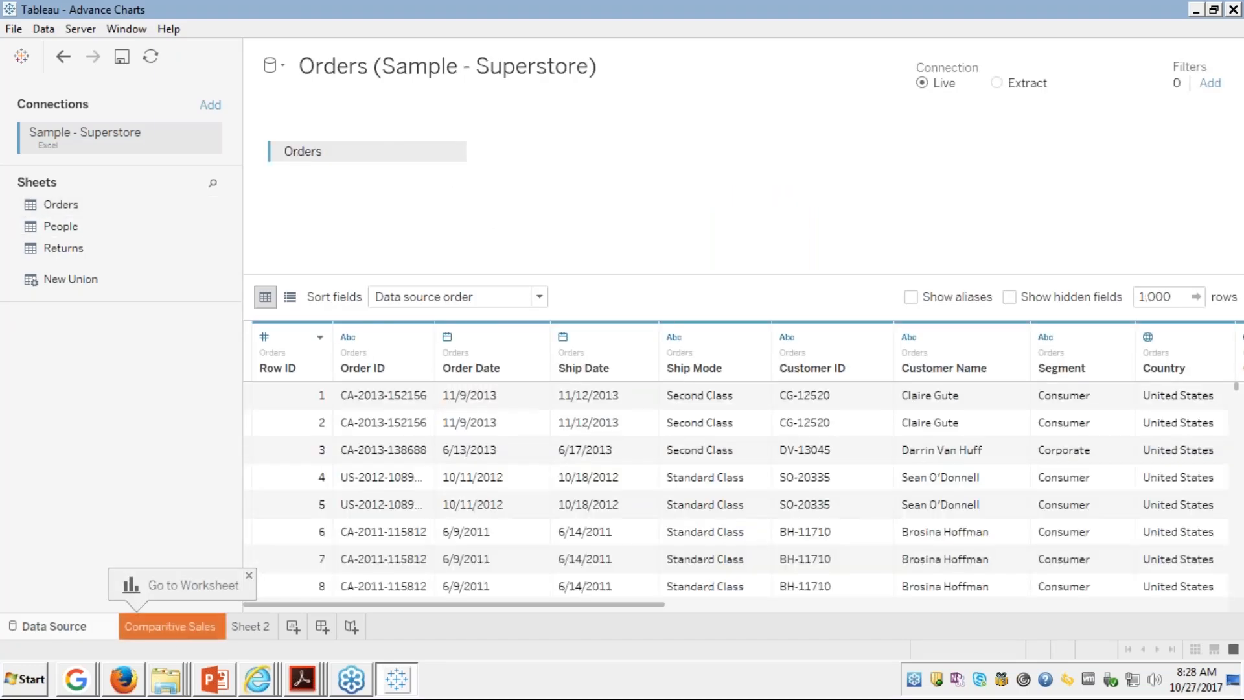
{"action": "left_click", "coordinate": [247, 629]}
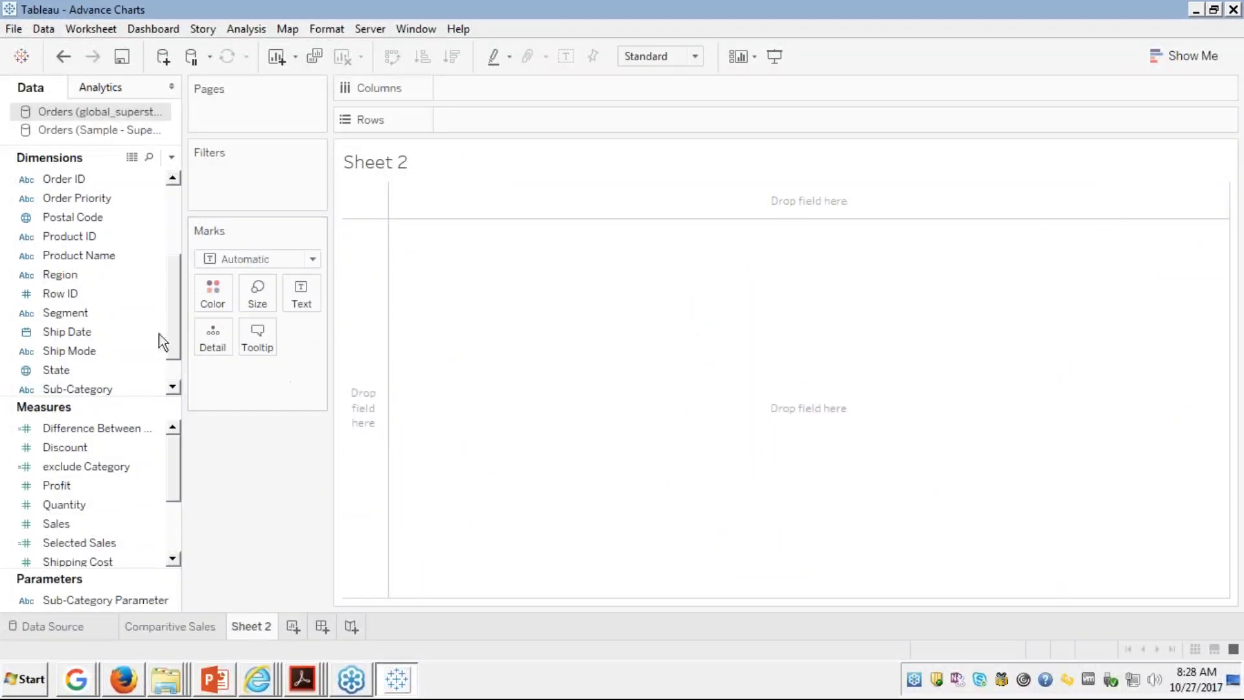
Step: Try to add the Discount measure from the global superstore data source to the view twice, and clear the sheet
{"action": "left_click", "coordinate": [10, 468]}
{"action": "double_click", "coordinate": [62, 449]}
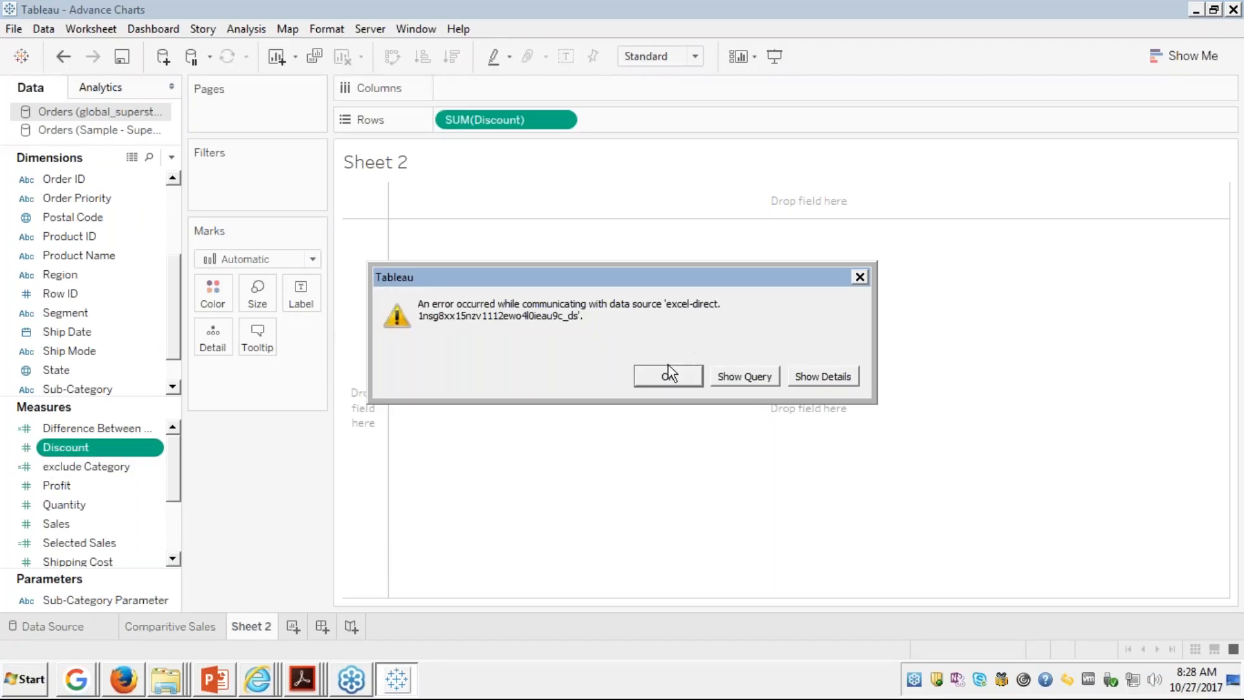
{"action": "left_click", "coordinate": [666, 374]}
{"action": "double_click", "coordinate": [68, 448]}
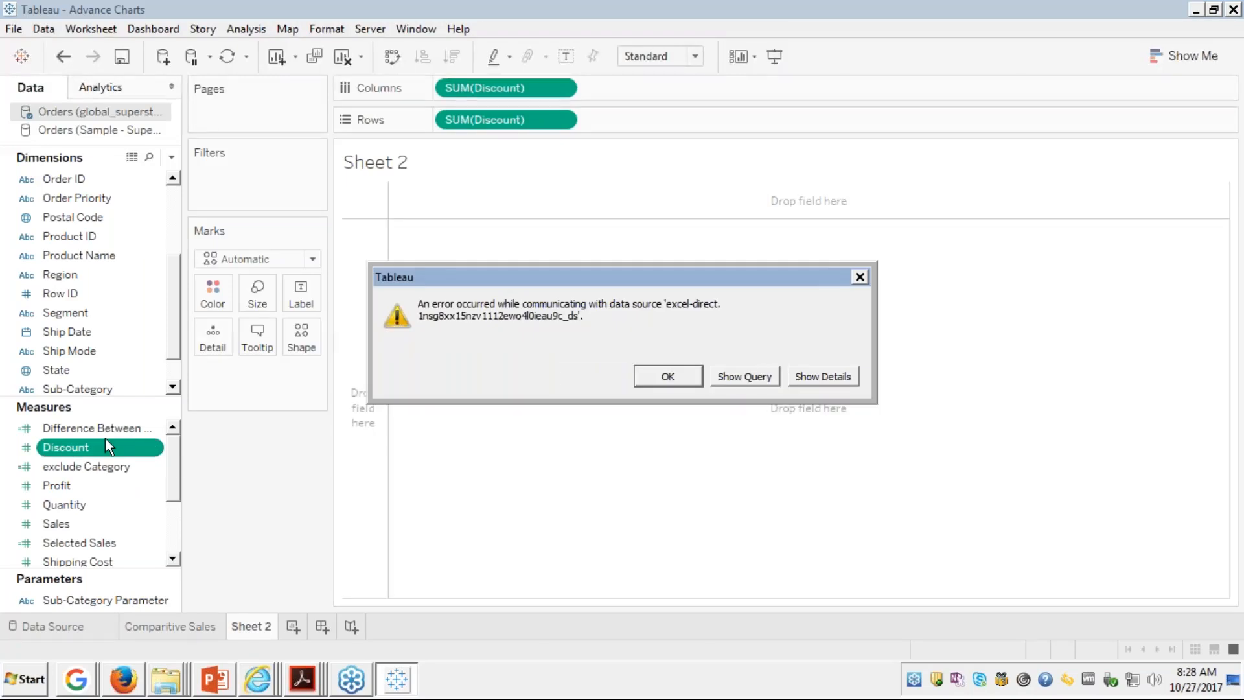
{"action": "left_click", "coordinate": [863, 273]}
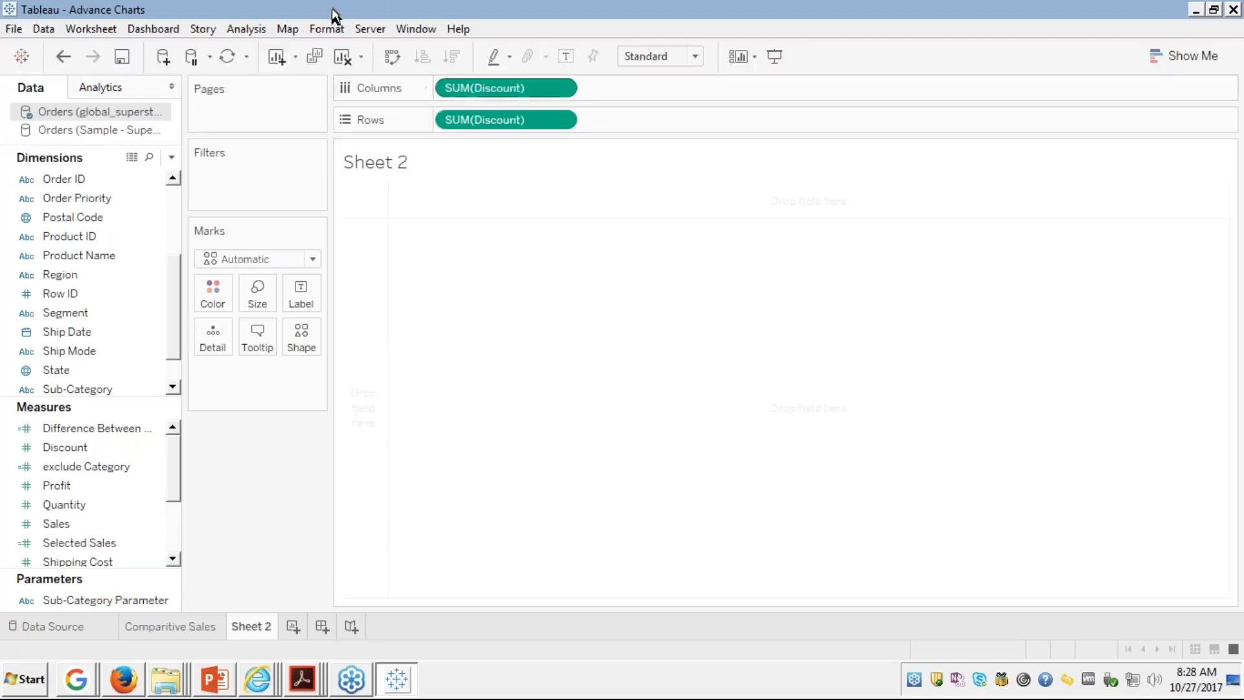
{"action": "left_click", "coordinate": [341, 58]}
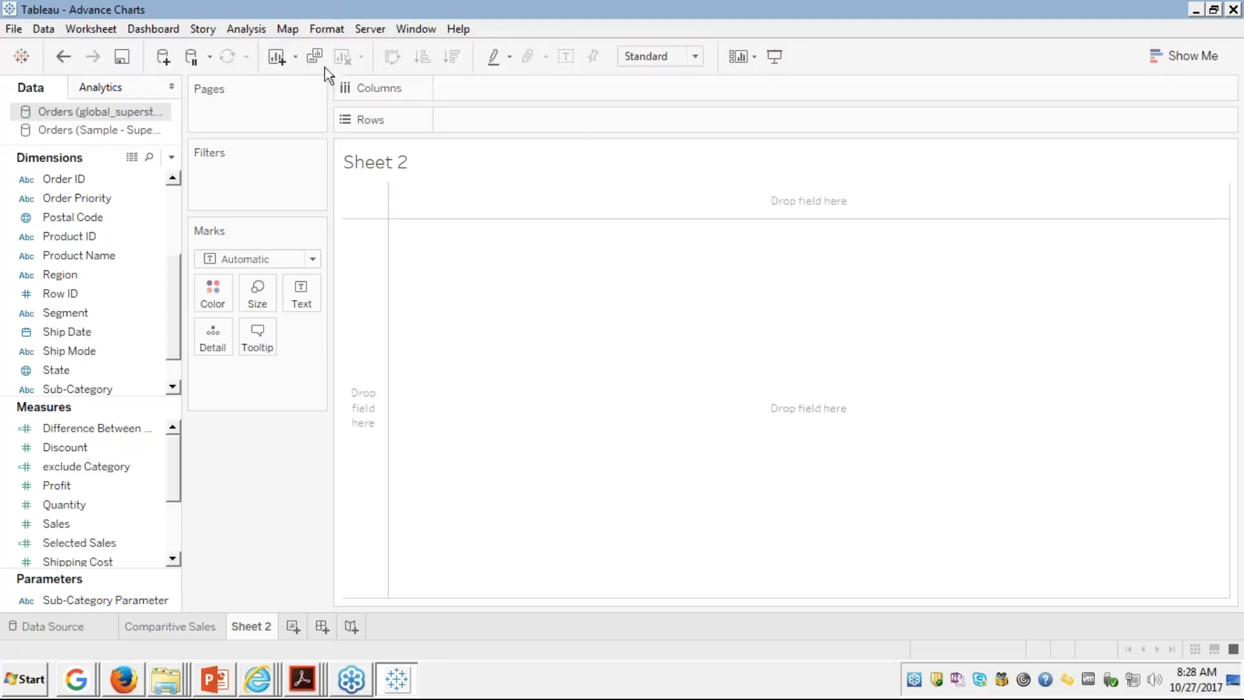
Step: Switch the field list to the Orders (Sample - Superstore) data source
{"action": "left_click", "coordinate": [89, 132]}
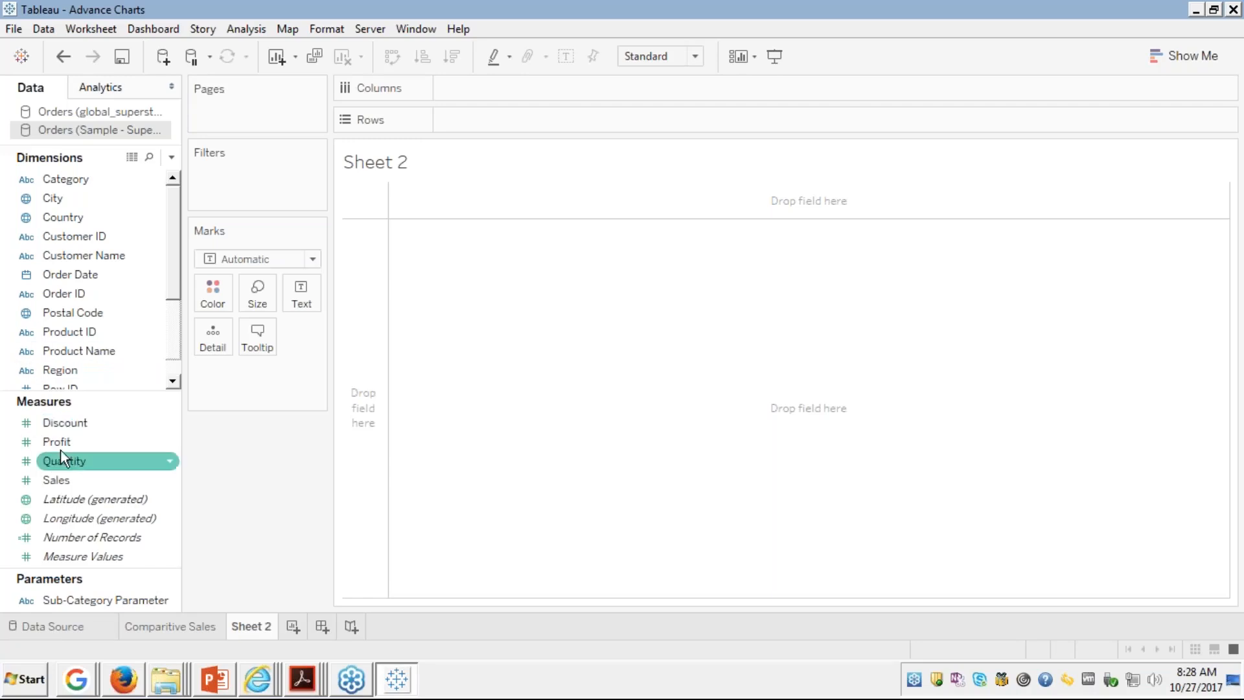
Step: Plot the Discount measure on rows against the Region dimension on columns
{"action": "double_click", "coordinate": [68, 421]}
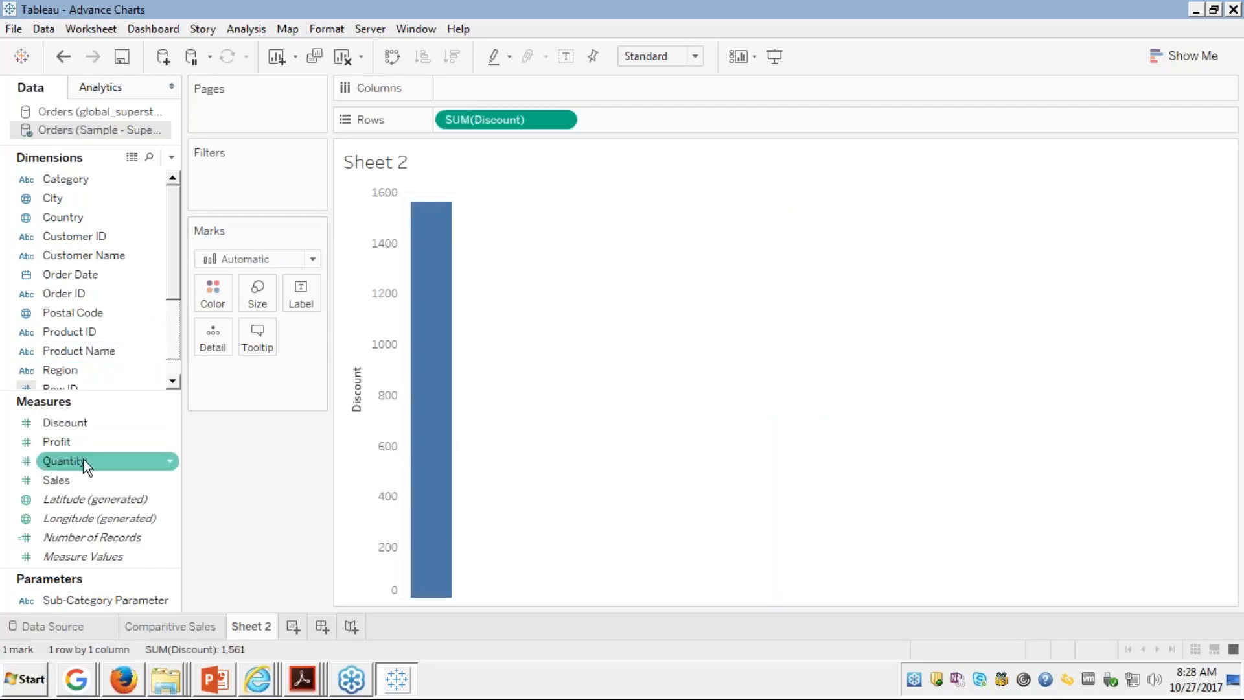
{"action": "key", "text": "alt+Tab"}
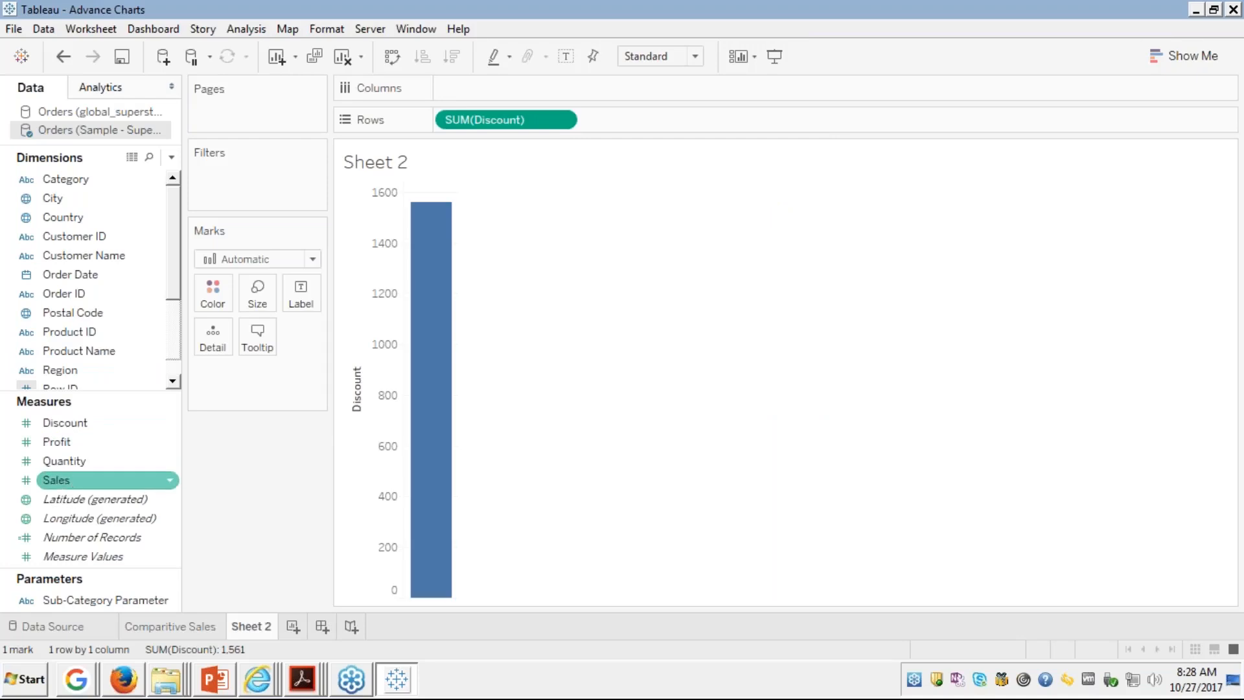
{"action": "key", "text": "alt+Tab"}
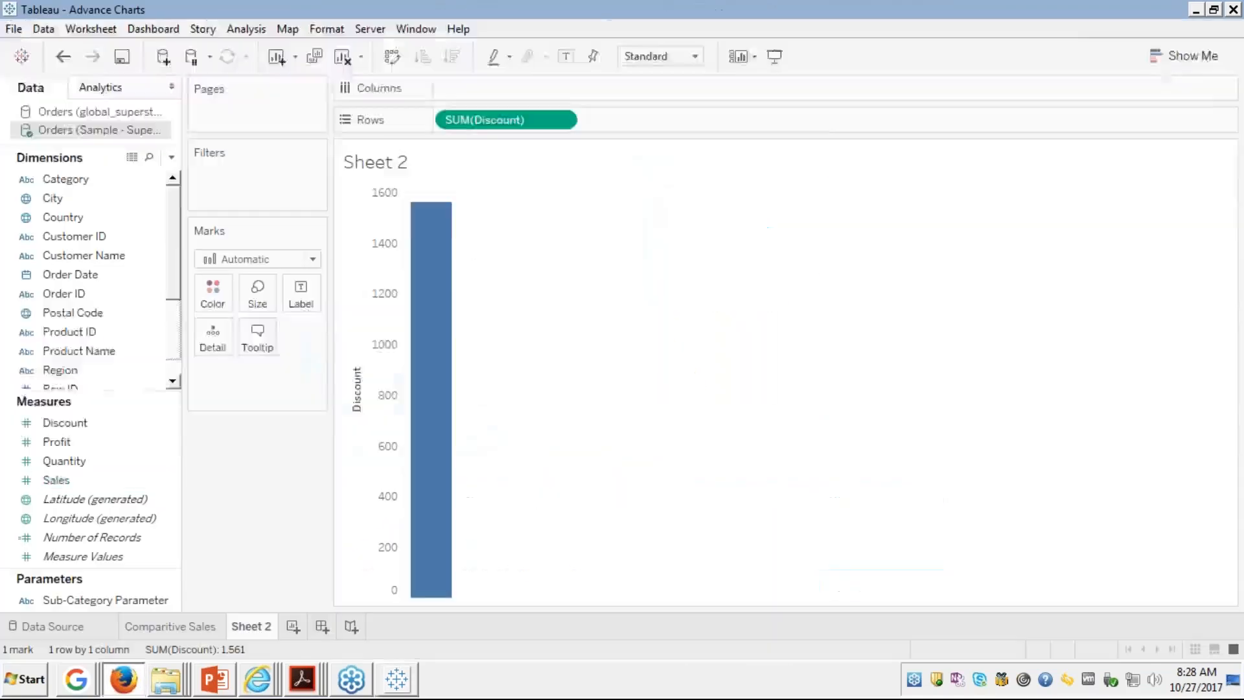
{"action": "key", "text": "alt+Tab"}
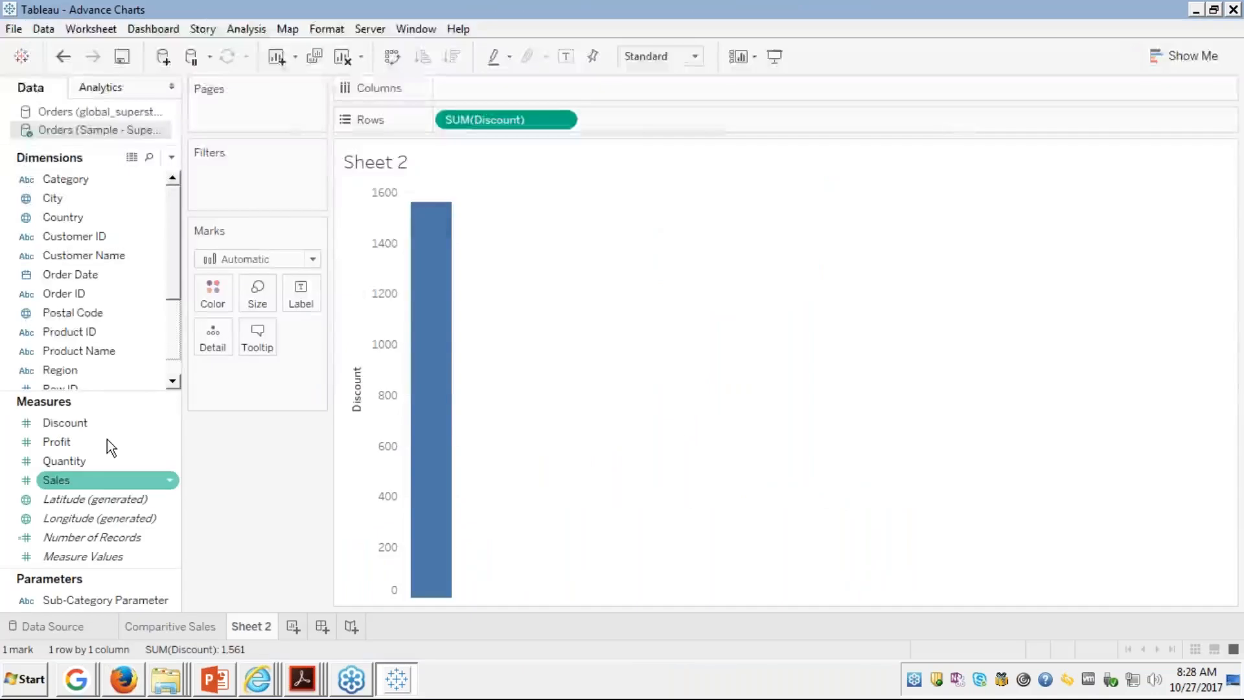
{"action": "left_click", "coordinate": [75, 312]}
{"action": "key", "text": "r"}
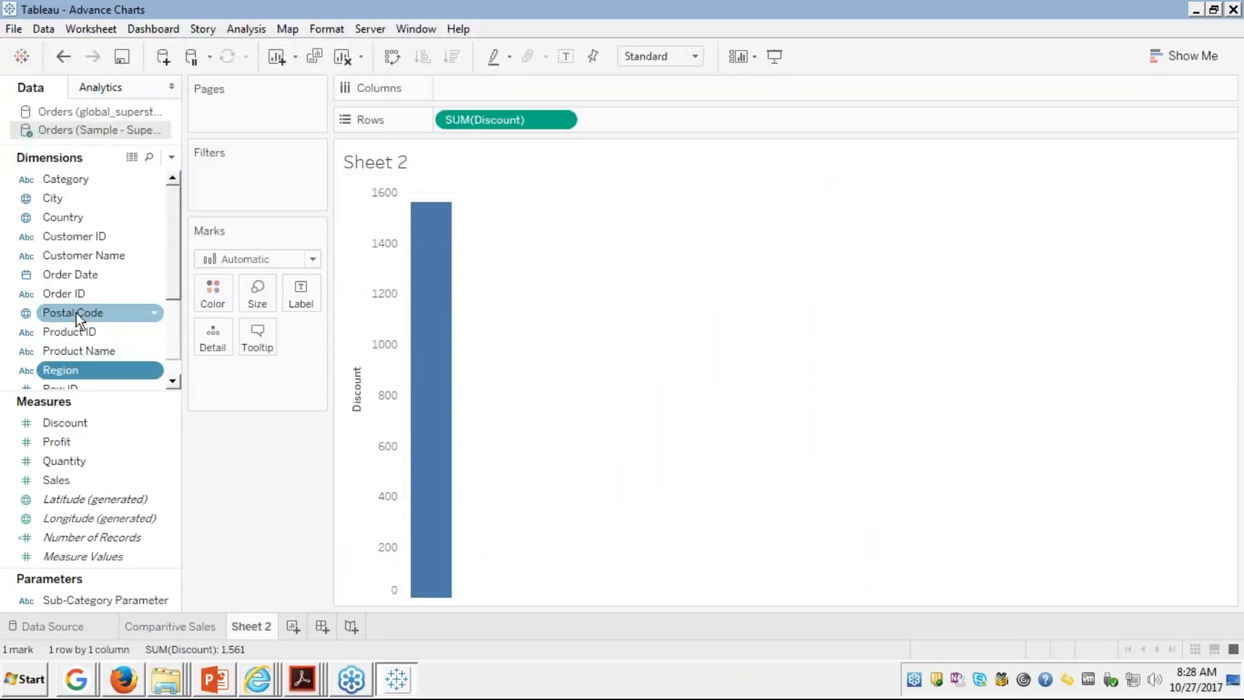
{"action": "double_click", "coordinate": [64, 375]}
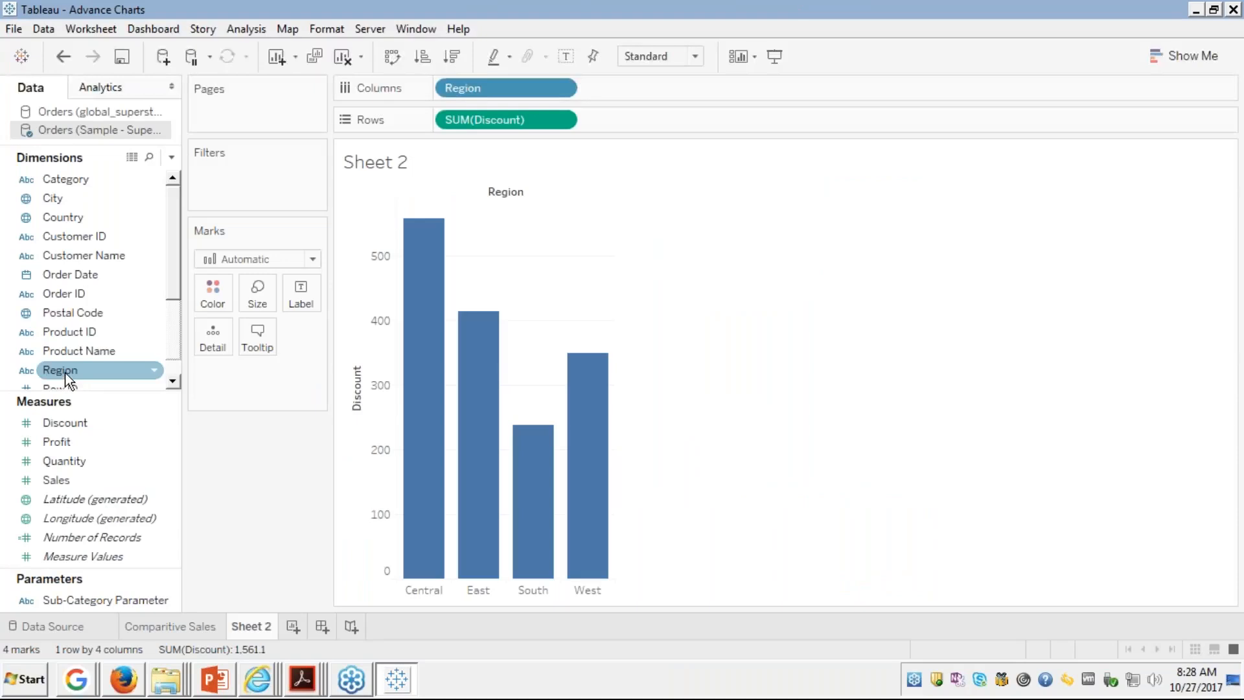
Step: Add the Segment dimension to columns after Region to split the Discount bars by segment
{"action": "key", "text": "s"}
{"action": "left_click", "coordinate": [72, 312]}
{"action": "key", "text": "s"}
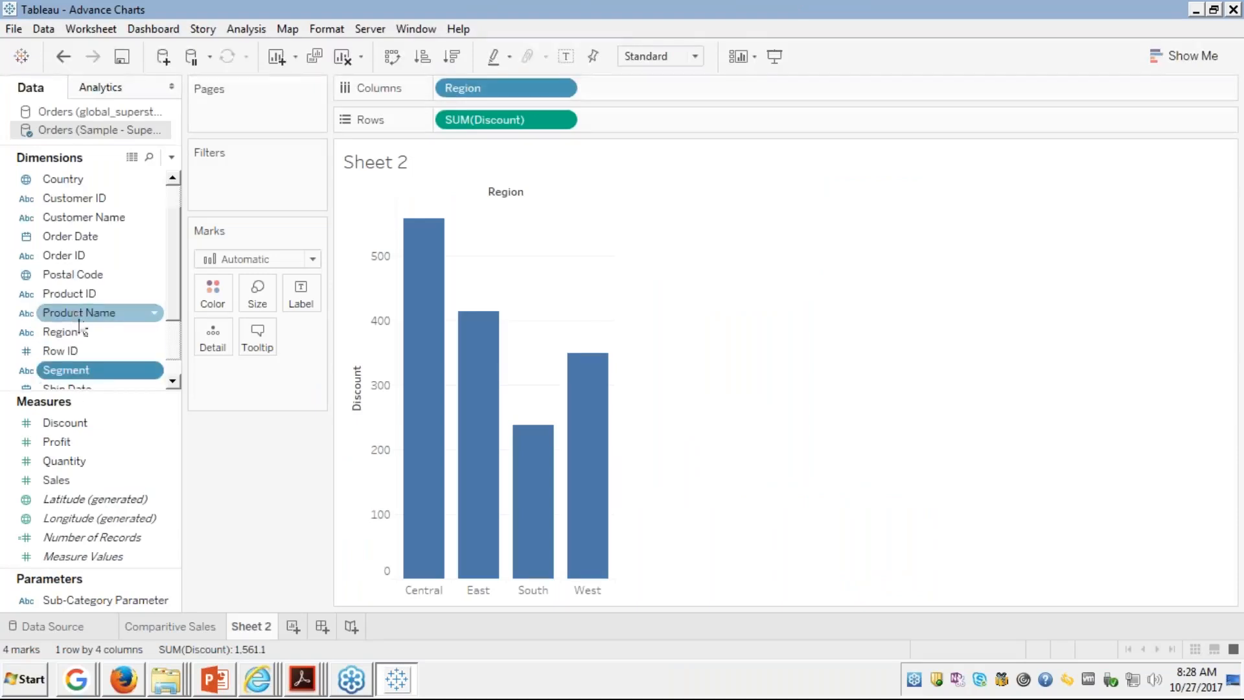
{"action": "double_click", "coordinate": [68, 374]}
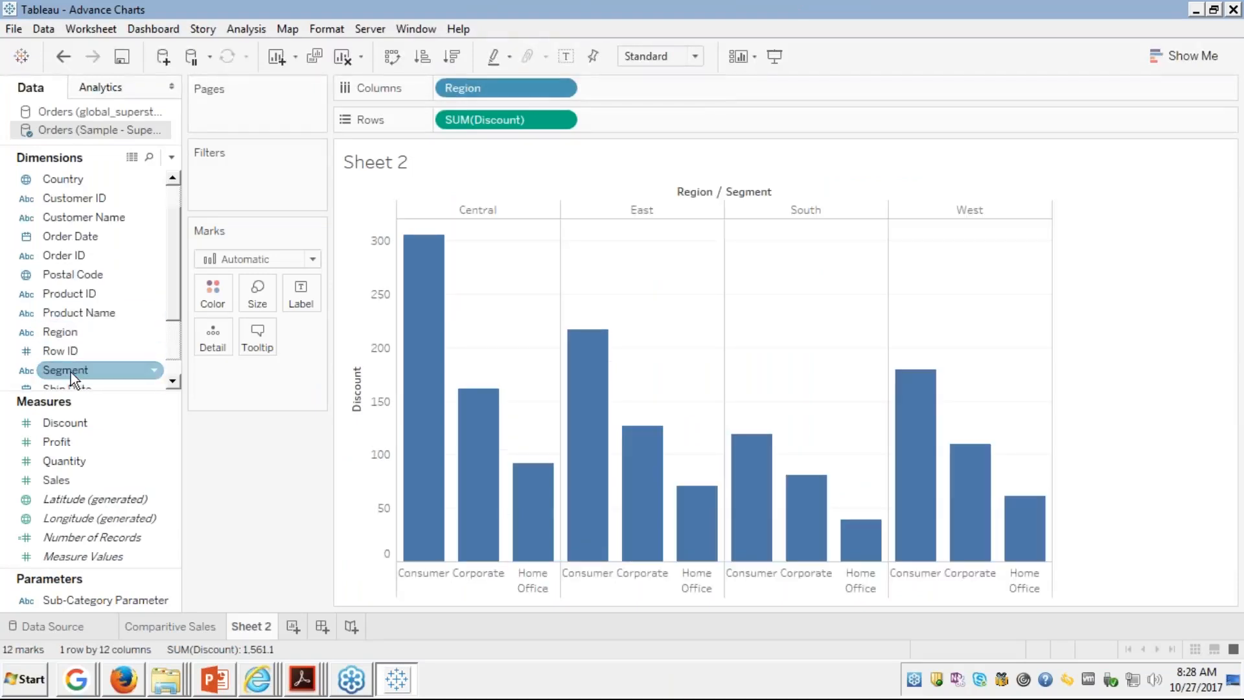
{"action": "left_click", "coordinate": [92, 359]}
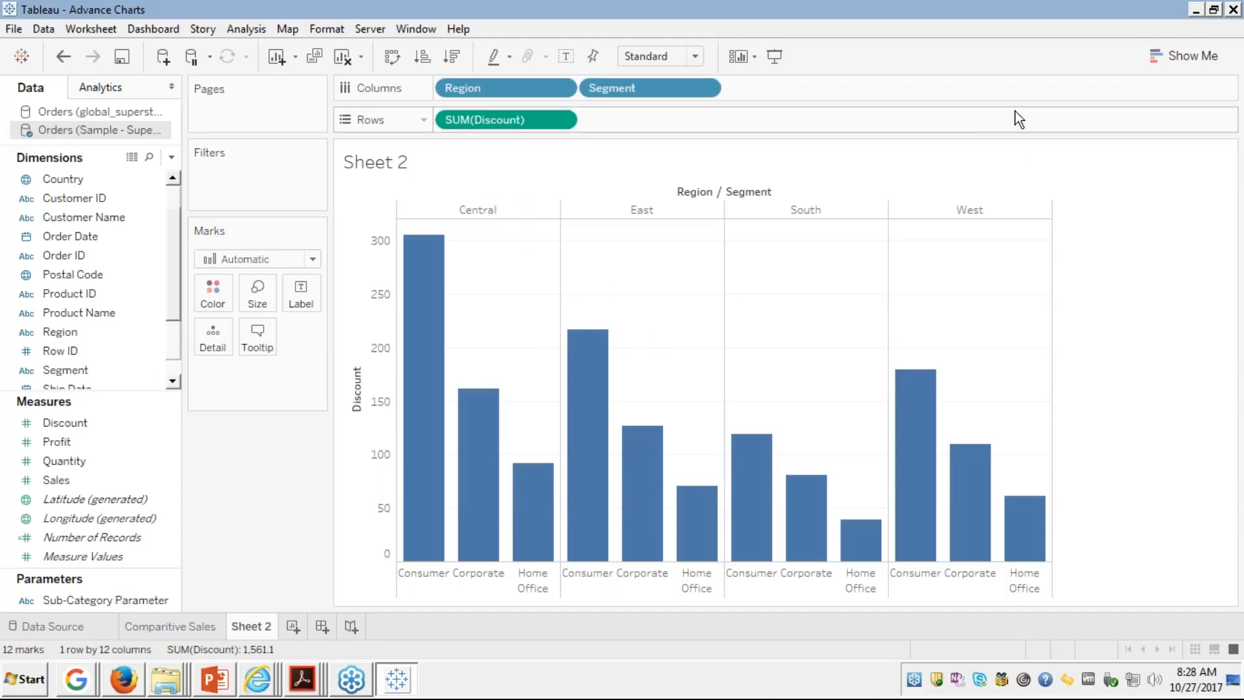
Step: Convert the Discount bar chart into a box-and-whisker plot
{"action": "mouse_move", "coordinate": [426, 454]}
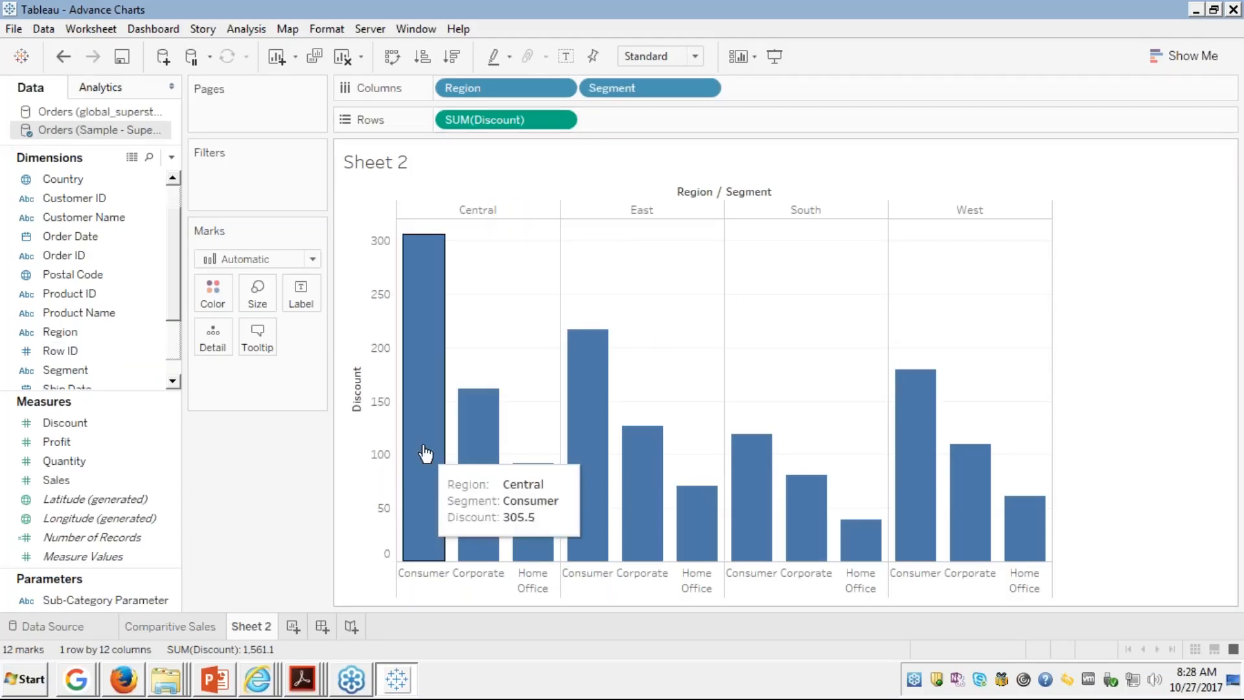
{"action": "left_click", "coordinate": [1164, 61]}
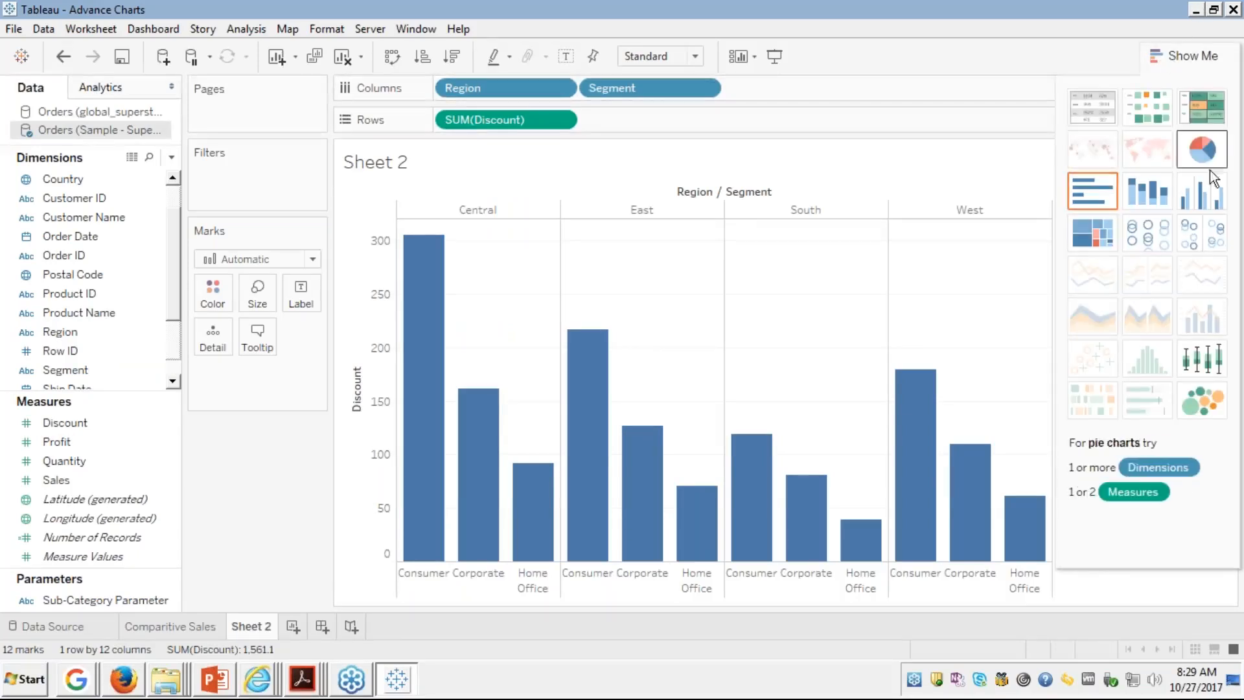
{"action": "left_click", "coordinate": [1199, 361]}
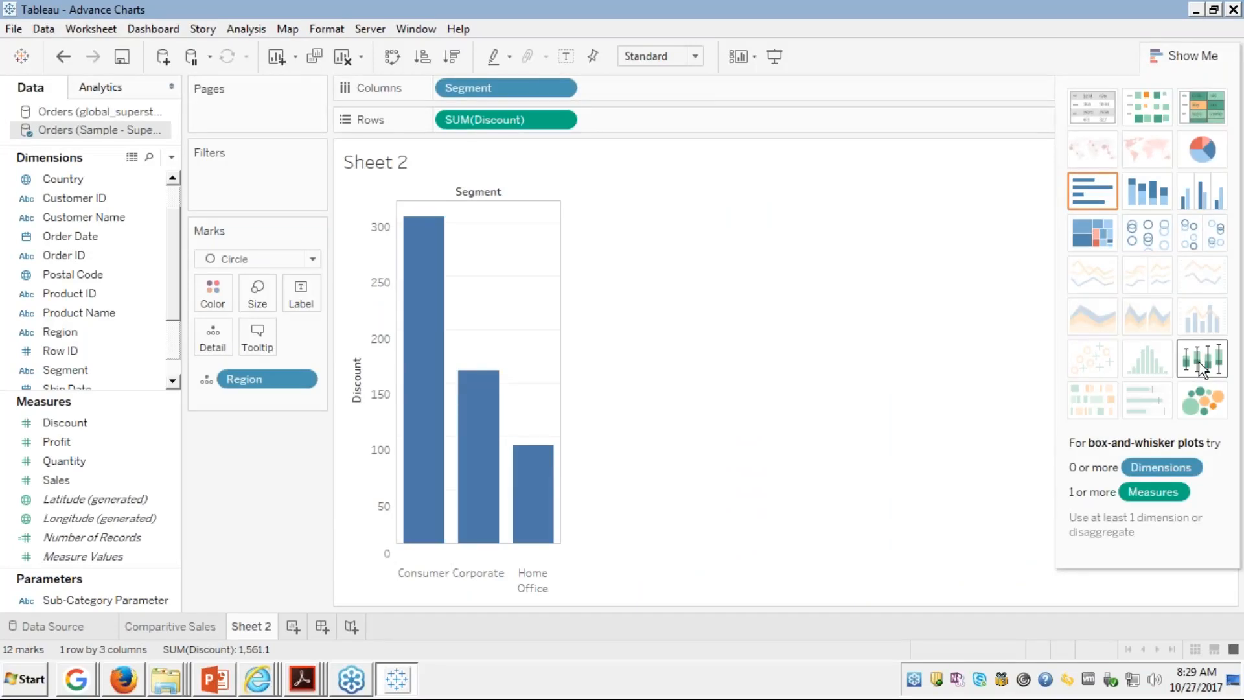
{"action": "left_click", "coordinate": [1194, 368]}
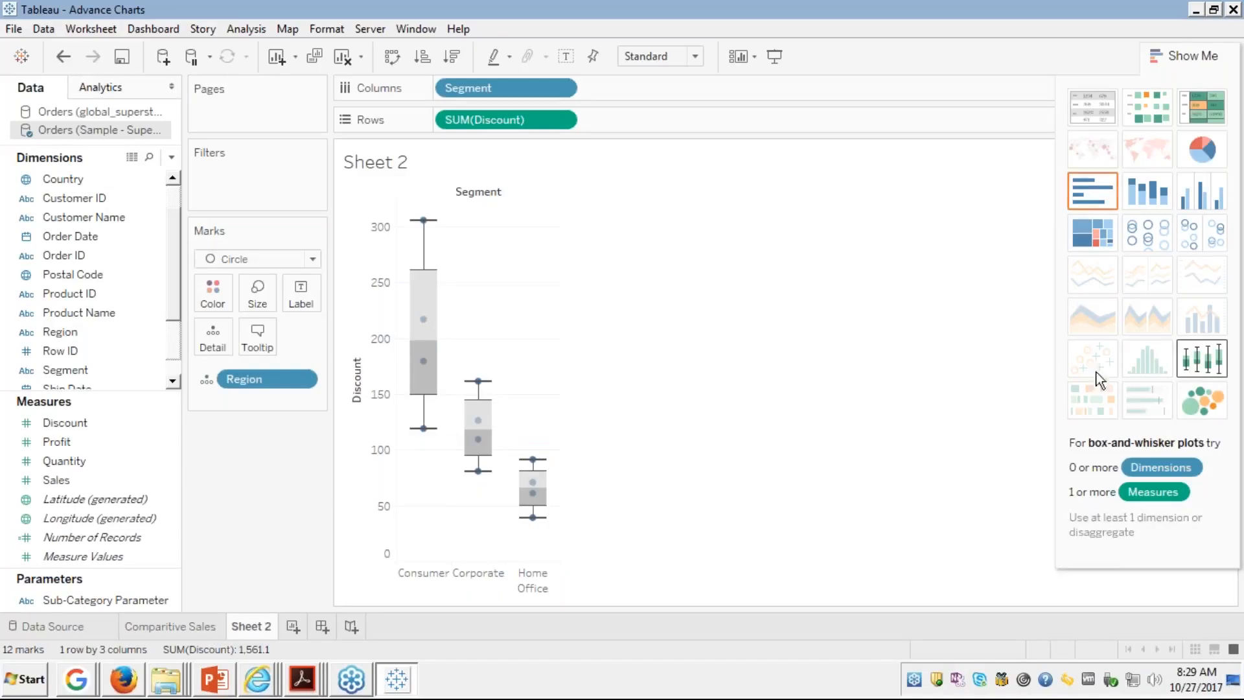
{"action": "left_click", "coordinate": [1185, 57]}
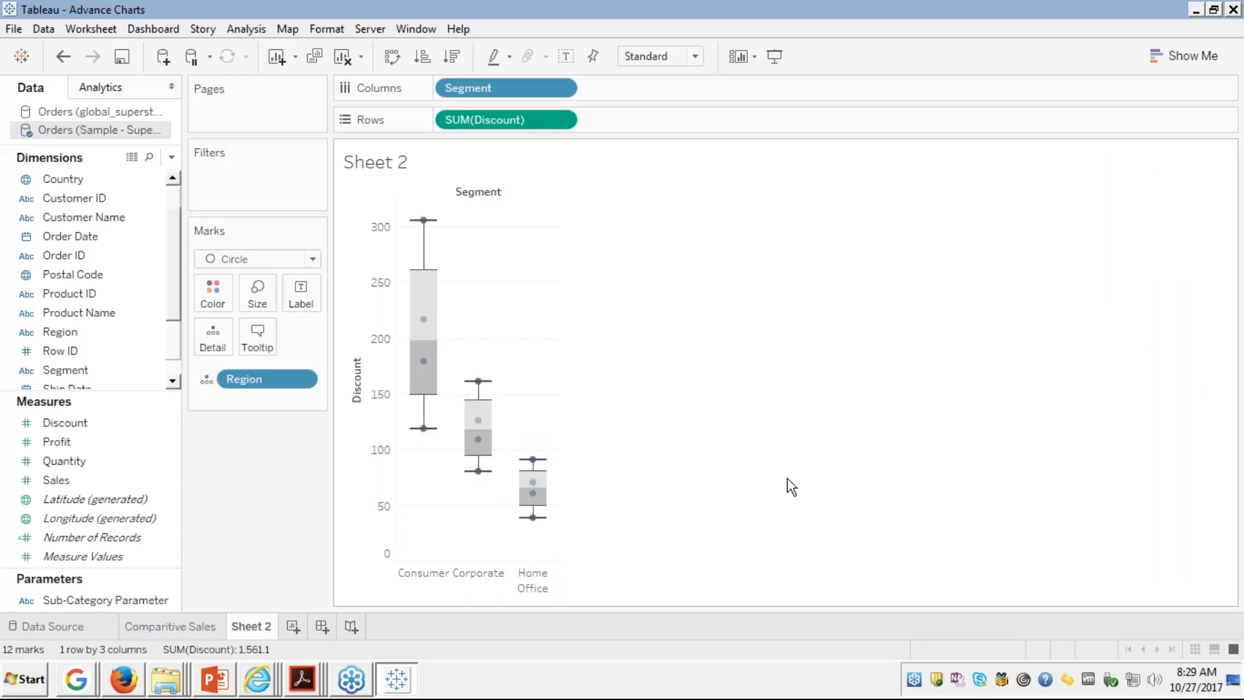
{"action": "left_click", "coordinate": [1167, 55]}
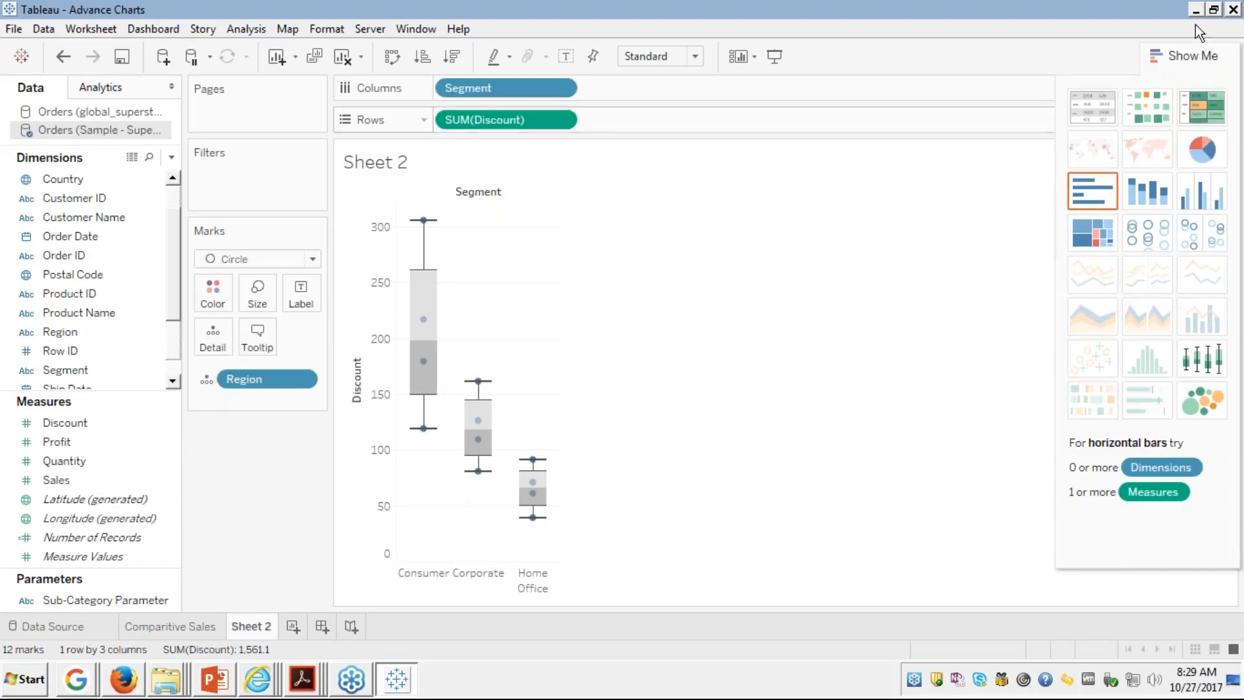
{"action": "left_click", "coordinate": [1164, 55]}
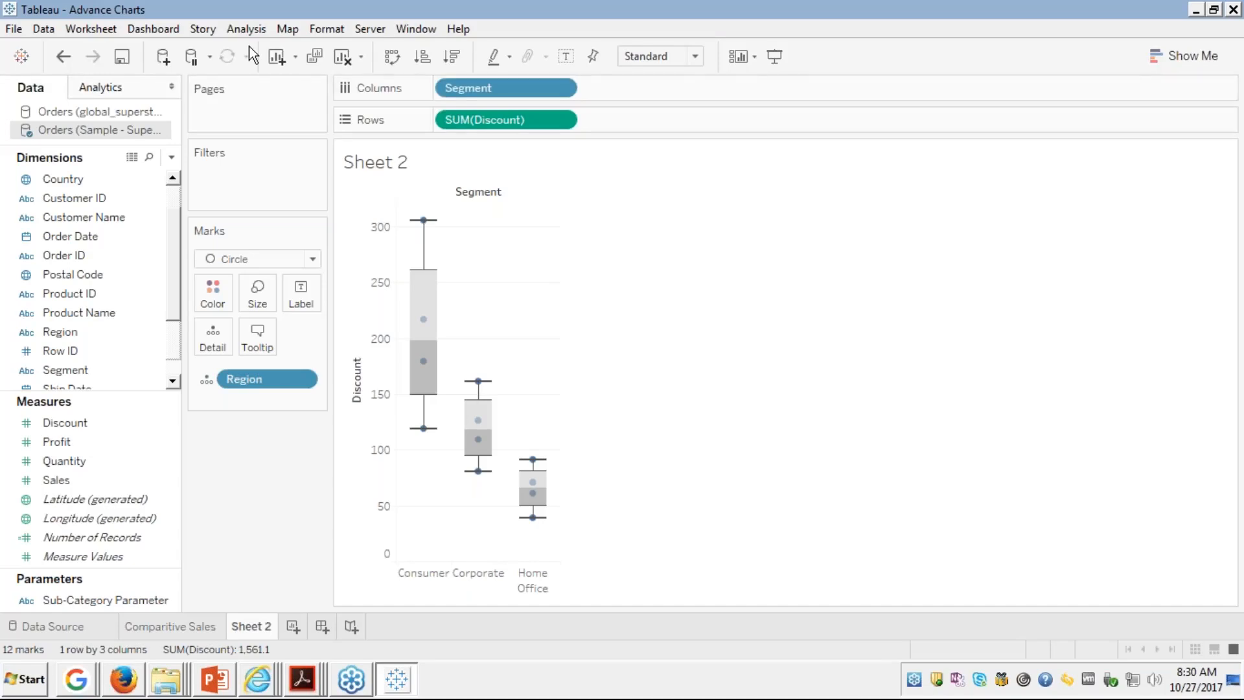
Step: Turn off measure aggregation for the box plot and colour the marks by Segment
{"action": "mouse_move", "coordinate": [420, 433]}
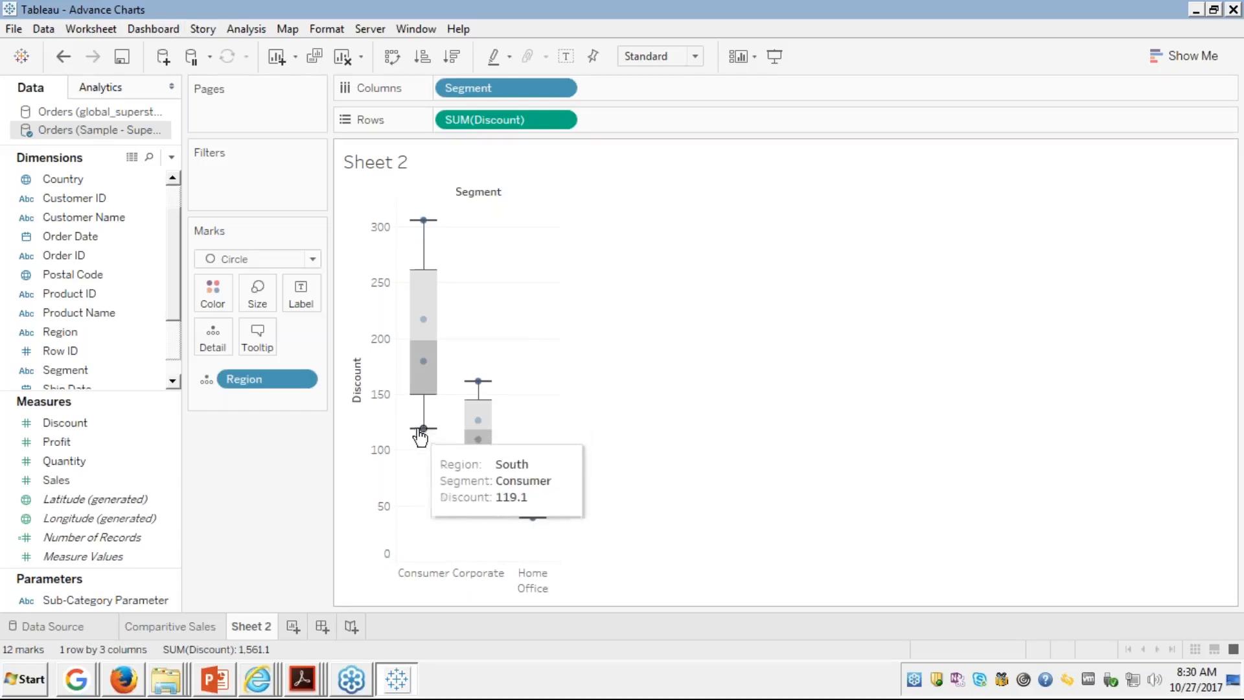
{"action": "mouse_move", "coordinate": [423, 245]}
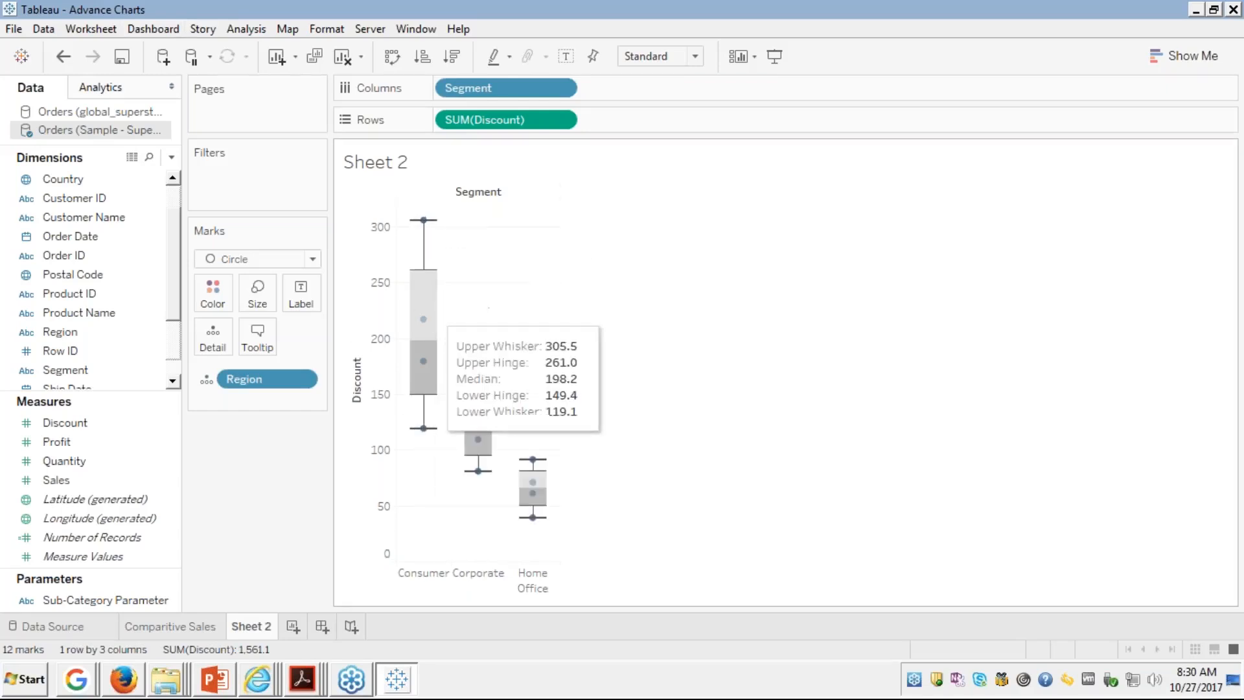
{"action": "mouse_move", "coordinate": [425, 324]}
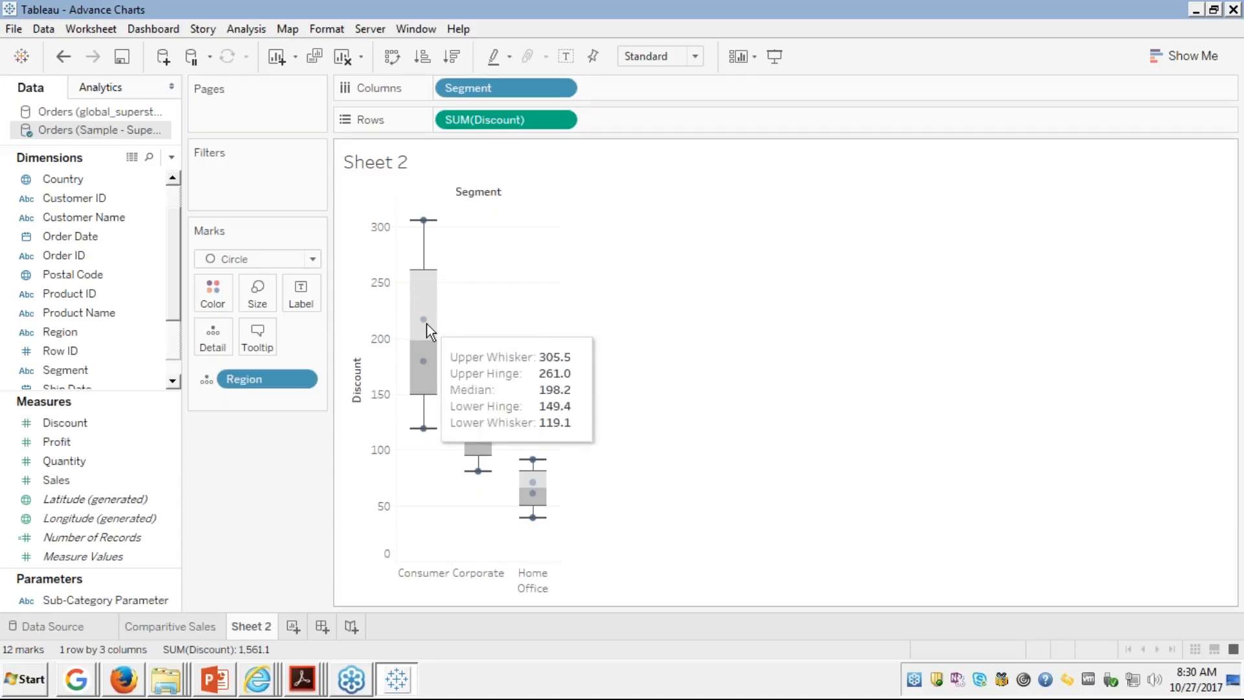
{"action": "left_click", "coordinate": [247, 29]}
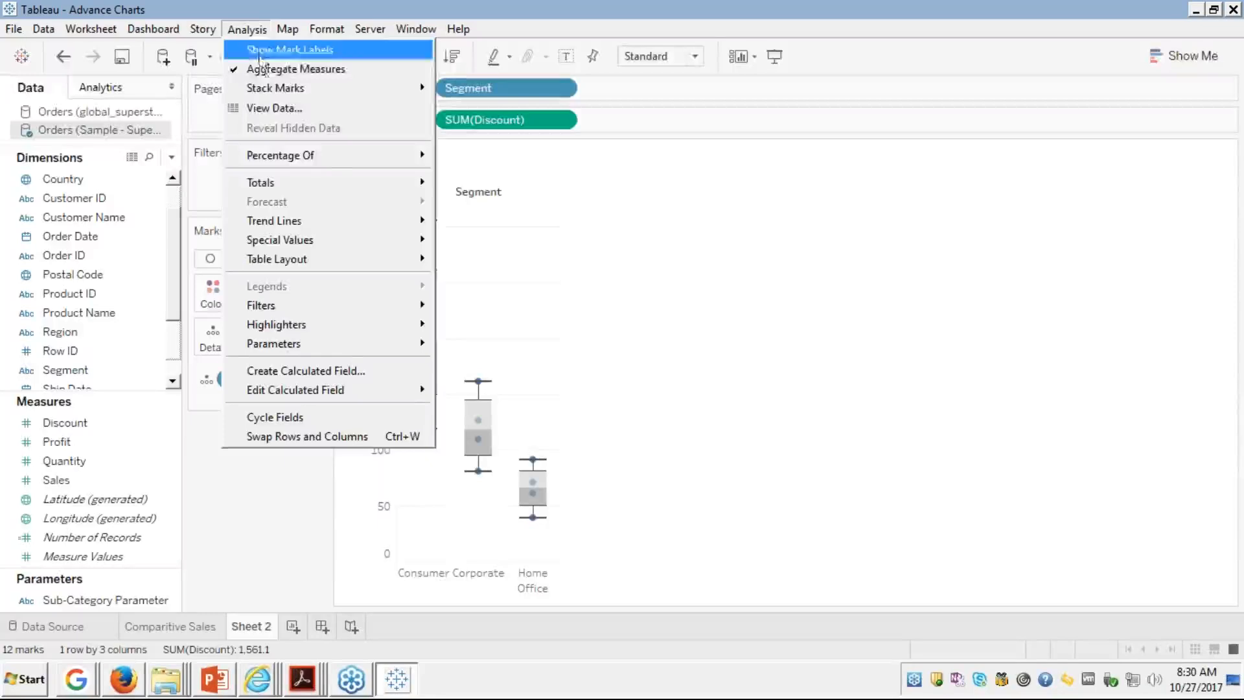
{"action": "left_click", "coordinate": [259, 76]}
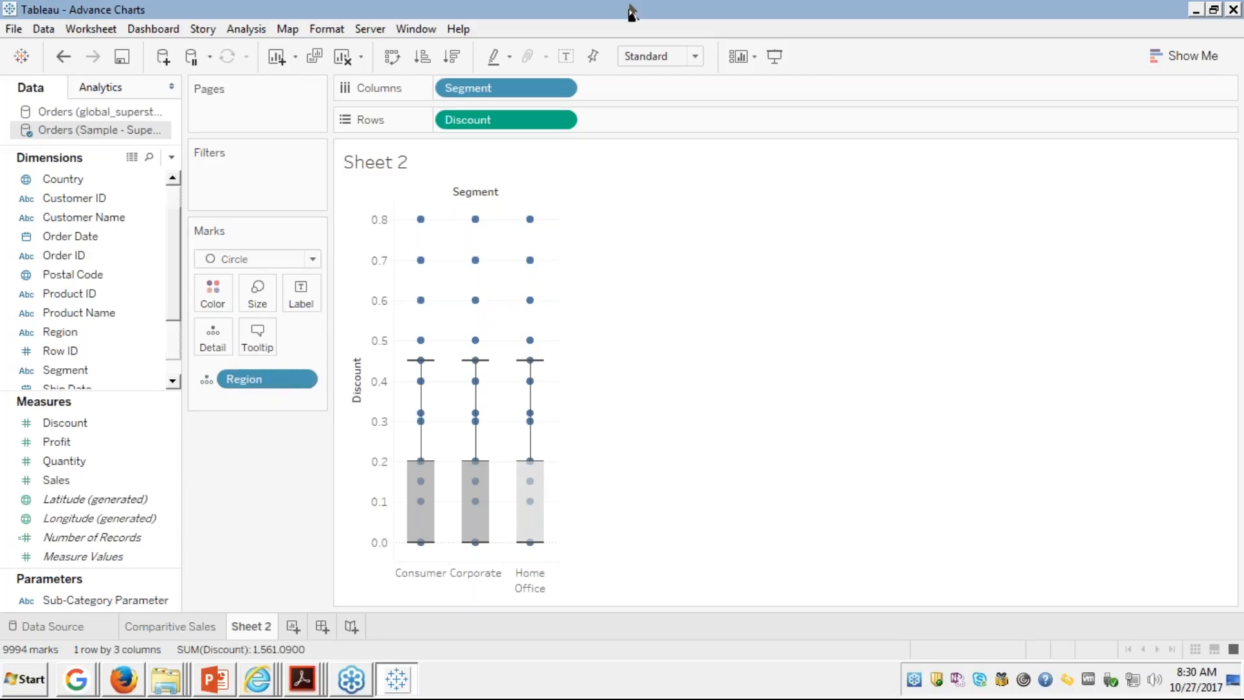
{"action": "left_click_drag", "start_coordinate": [511, 88], "coordinate": [220, 293]}
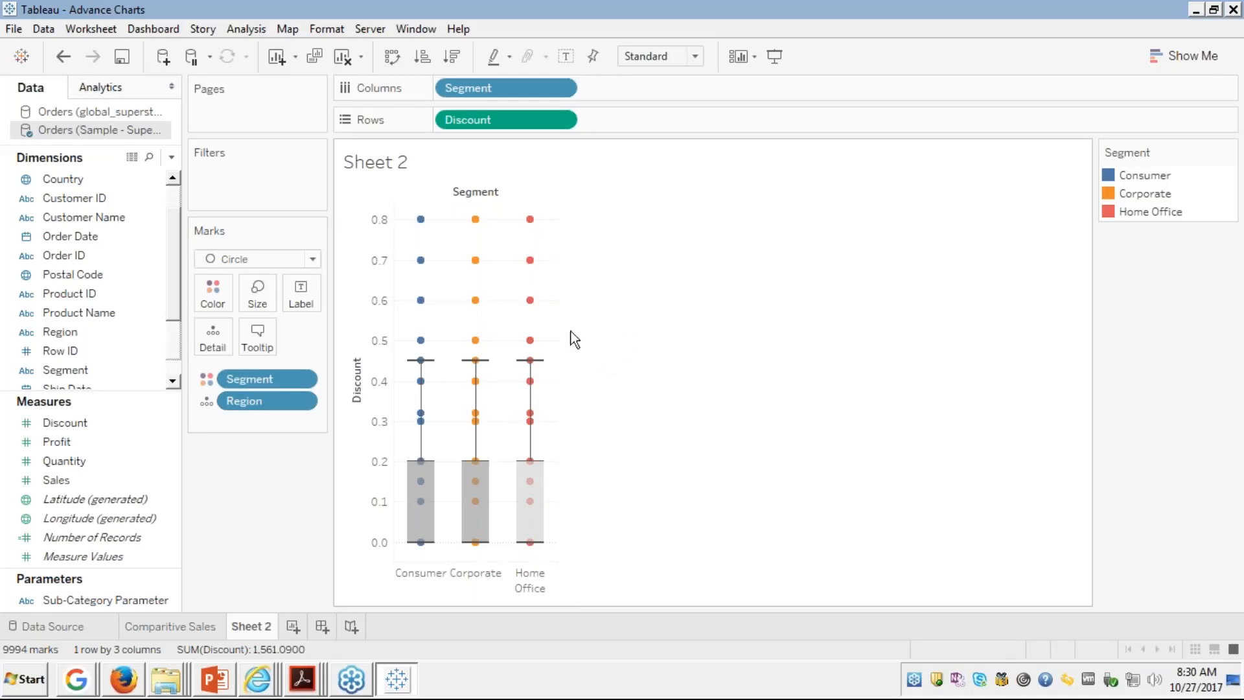
Step: Examine the individual discount marks and the whisker, hinge and median values of the Consumer, Corporate and Home Office boxes
{"action": "mouse_move", "coordinate": [422, 384]}
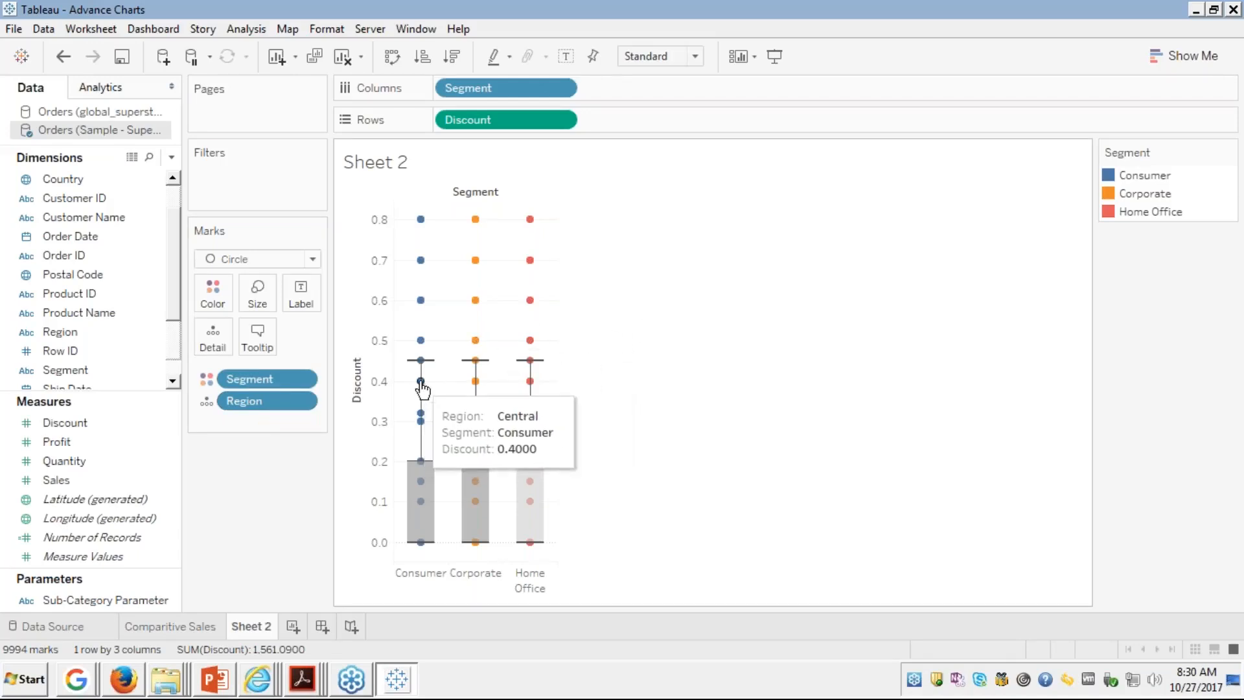
{"action": "mouse_move", "coordinate": [421, 470]}
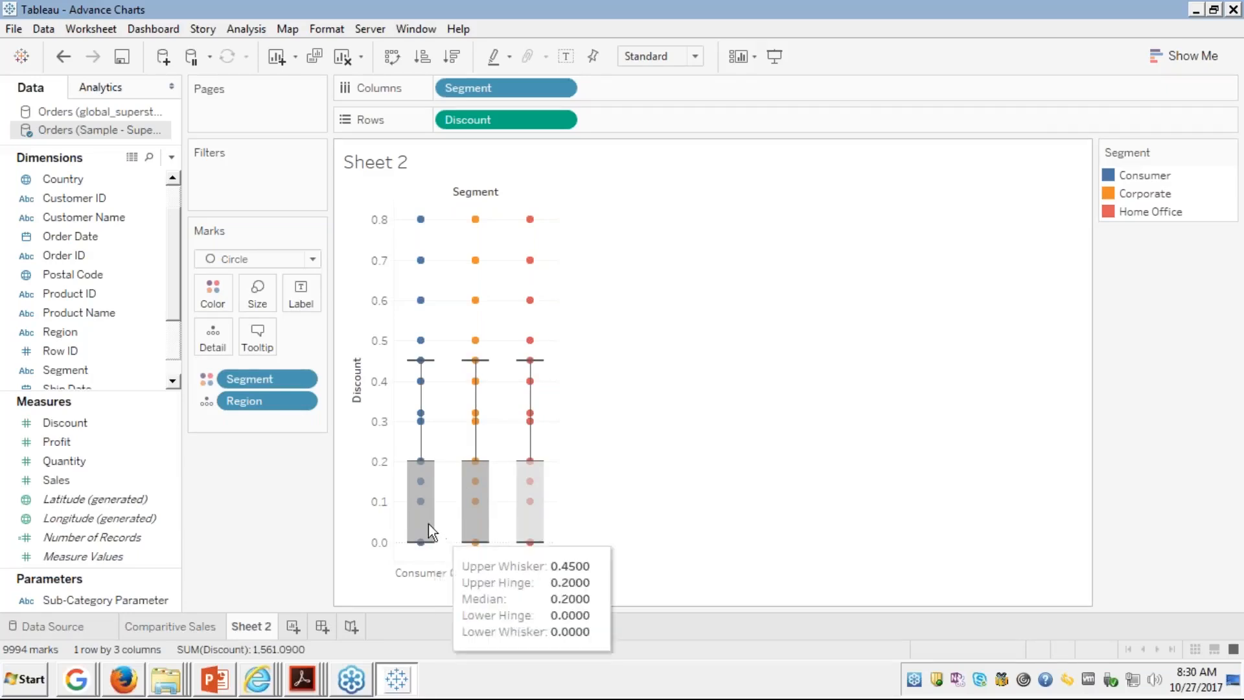
{"action": "mouse_move", "coordinate": [421, 544]}
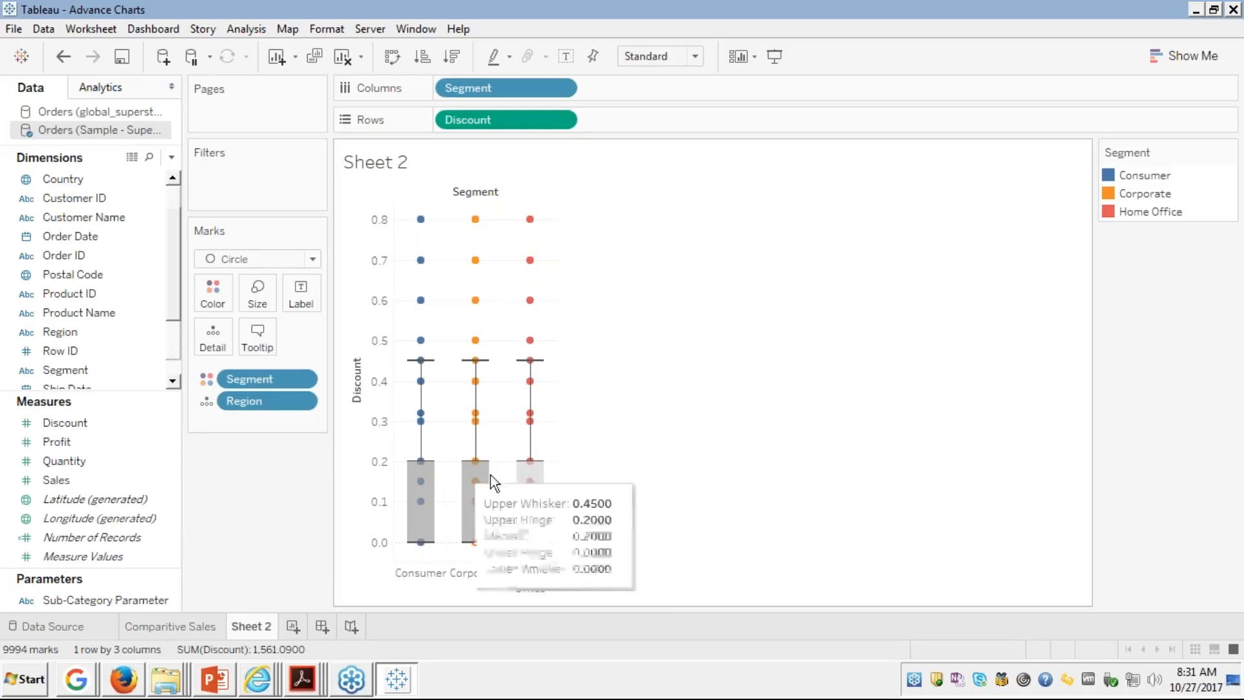
{"action": "left_click", "coordinate": [476, 382]}
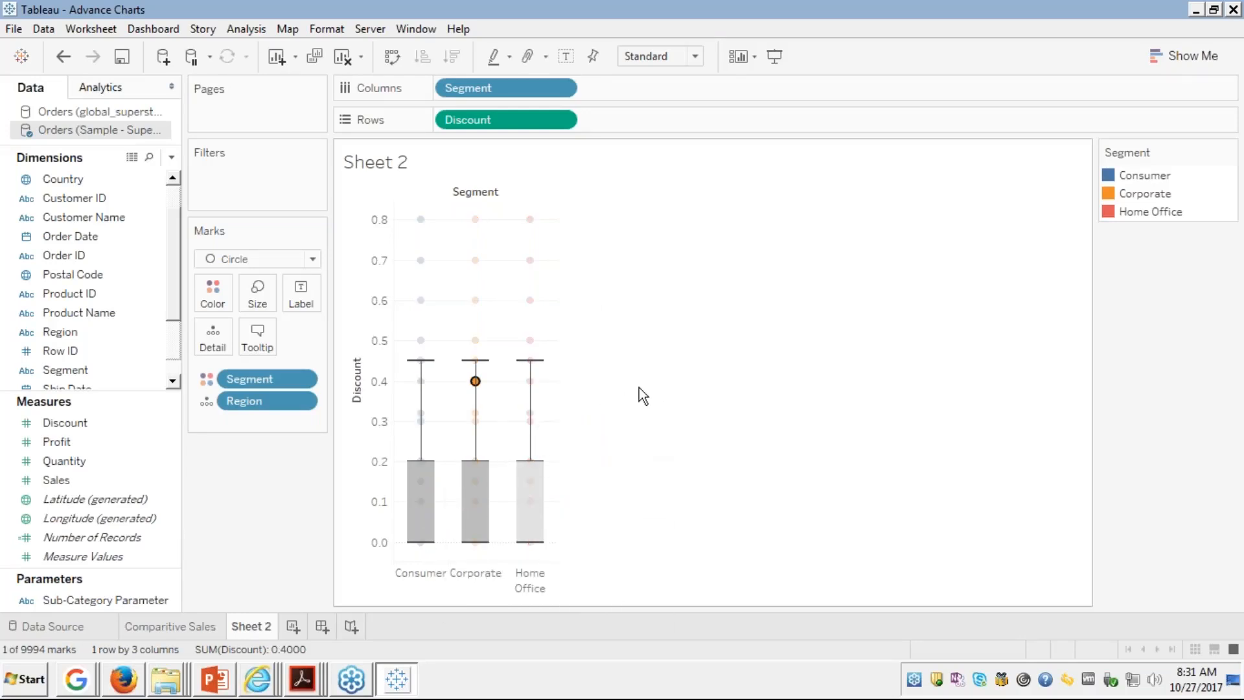
{"action": "left_click", "coordinate": [474, 382]}
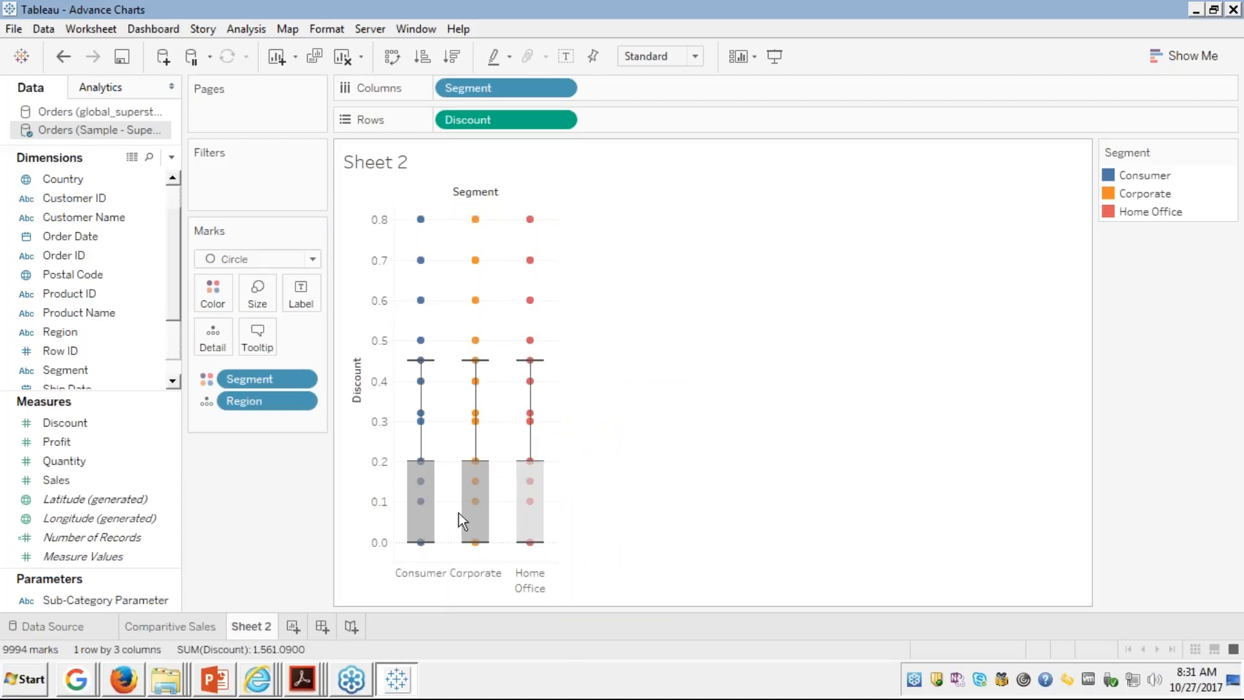
{"action": "mouse_move", "coordinate": [439, 505]}
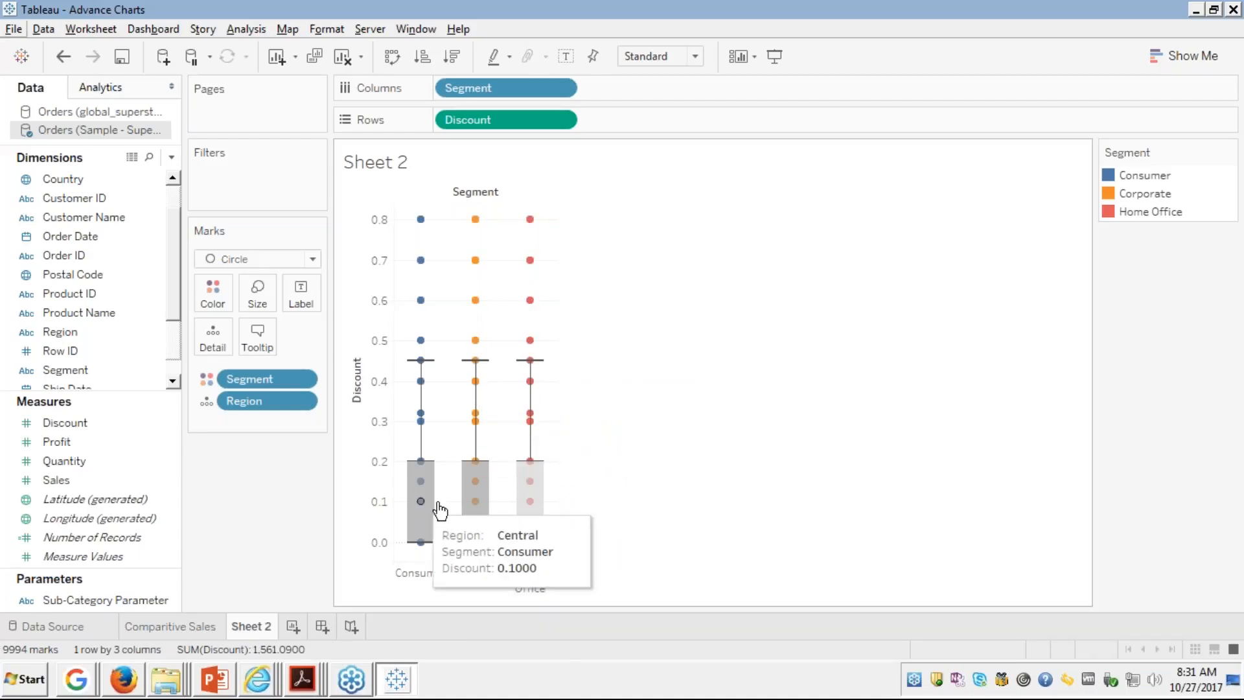
{"action": "mouse_move", "coordinate": [421, 344]}
{"action": "mouse_move", "coordinate": [433, 463]}
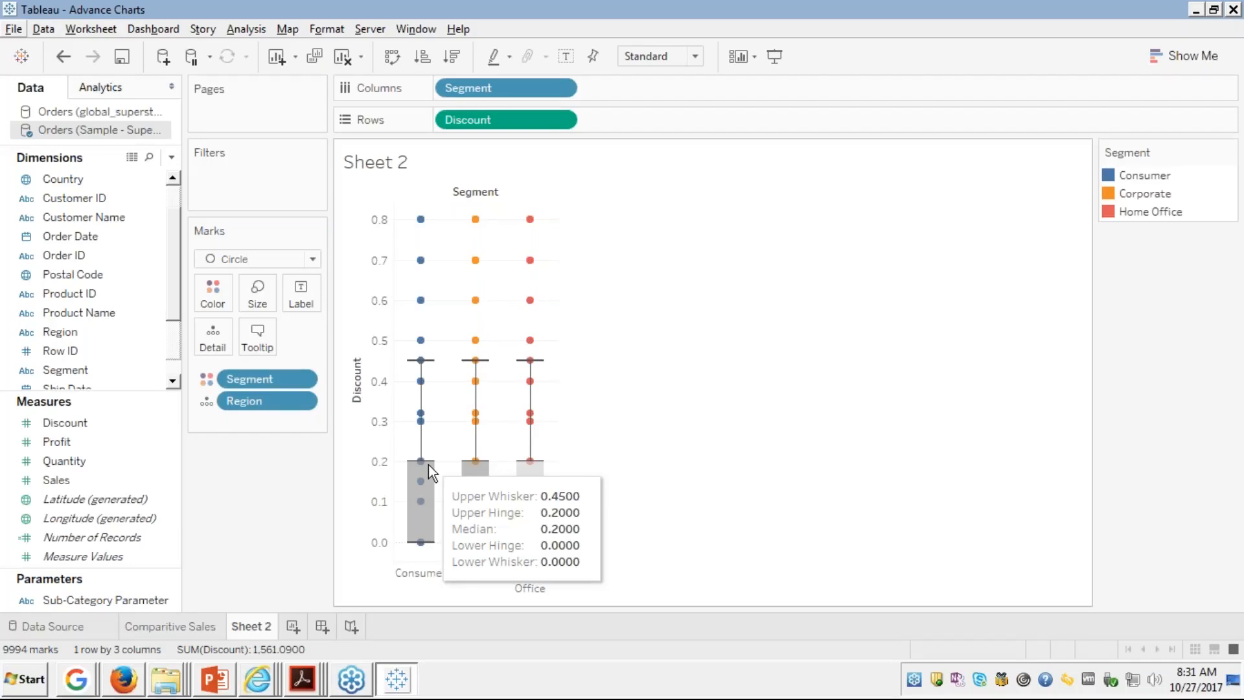
{"action": "mouse_move", "coordinate": [485, 462]}
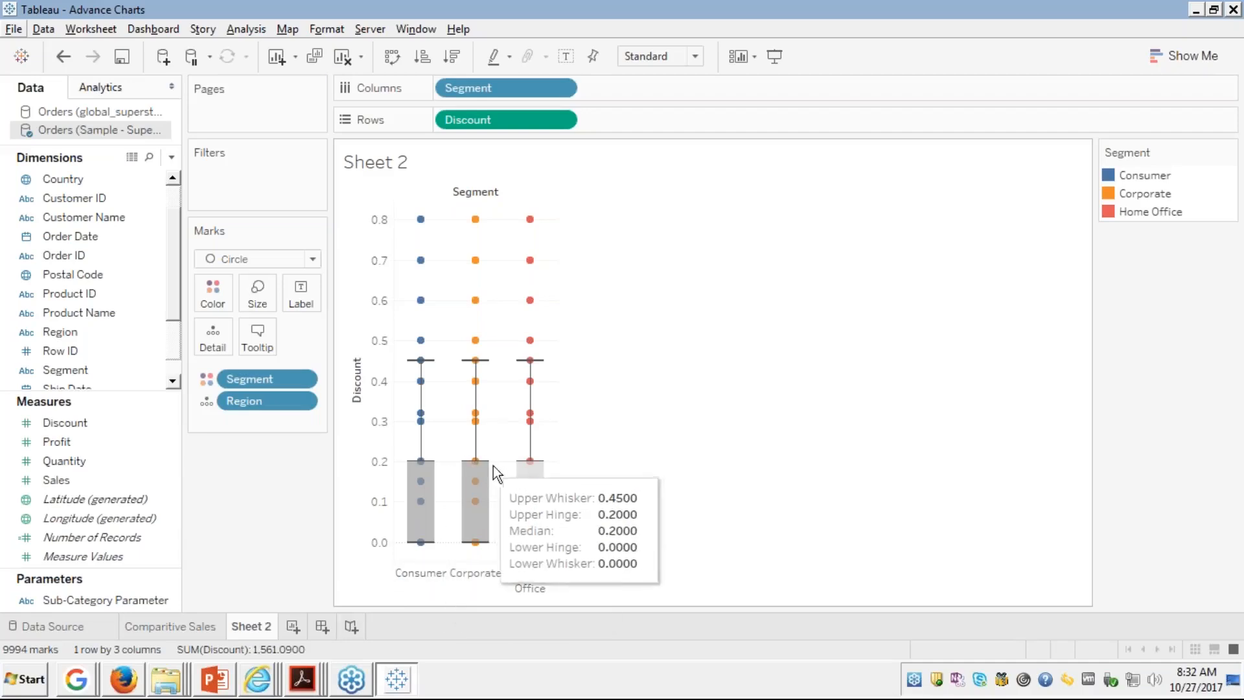
{"action": "mouse_move", "coordinate": [536, 461]}
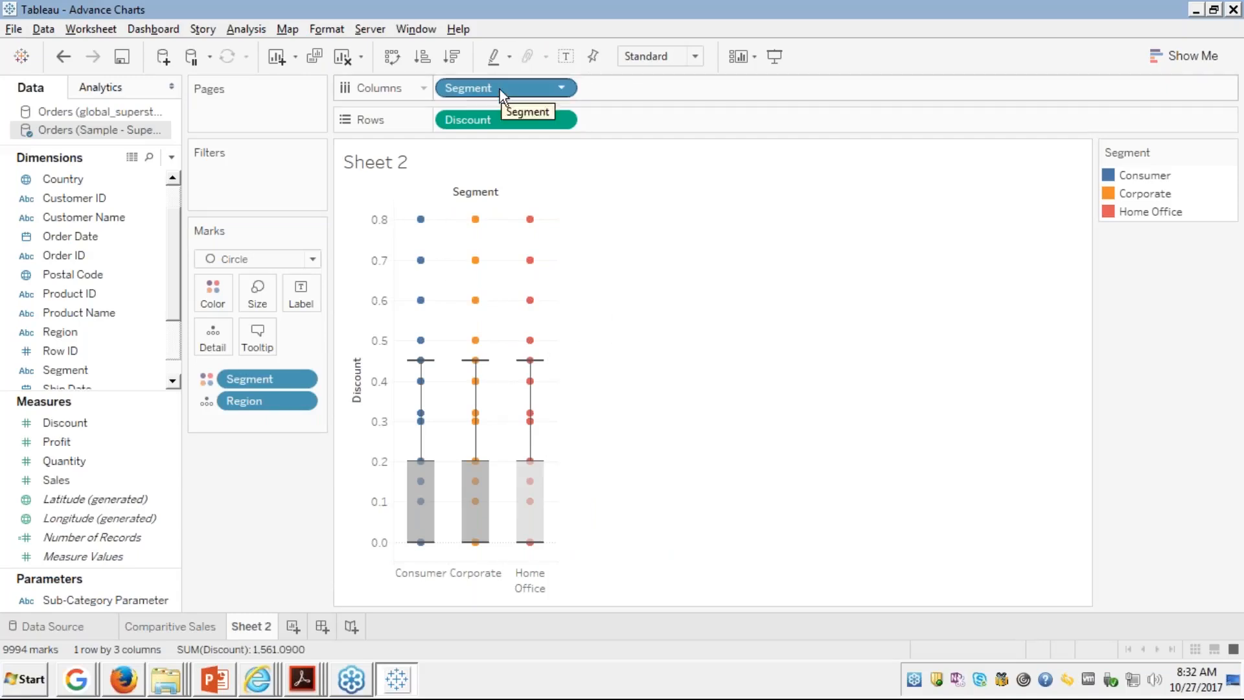
Step: Move Segment from columns to the marks' detail, and move Region from detail to columns
{"action": "left_click_drag", "start_coordinate": [499, 88], "coordinate": [214, 337]}
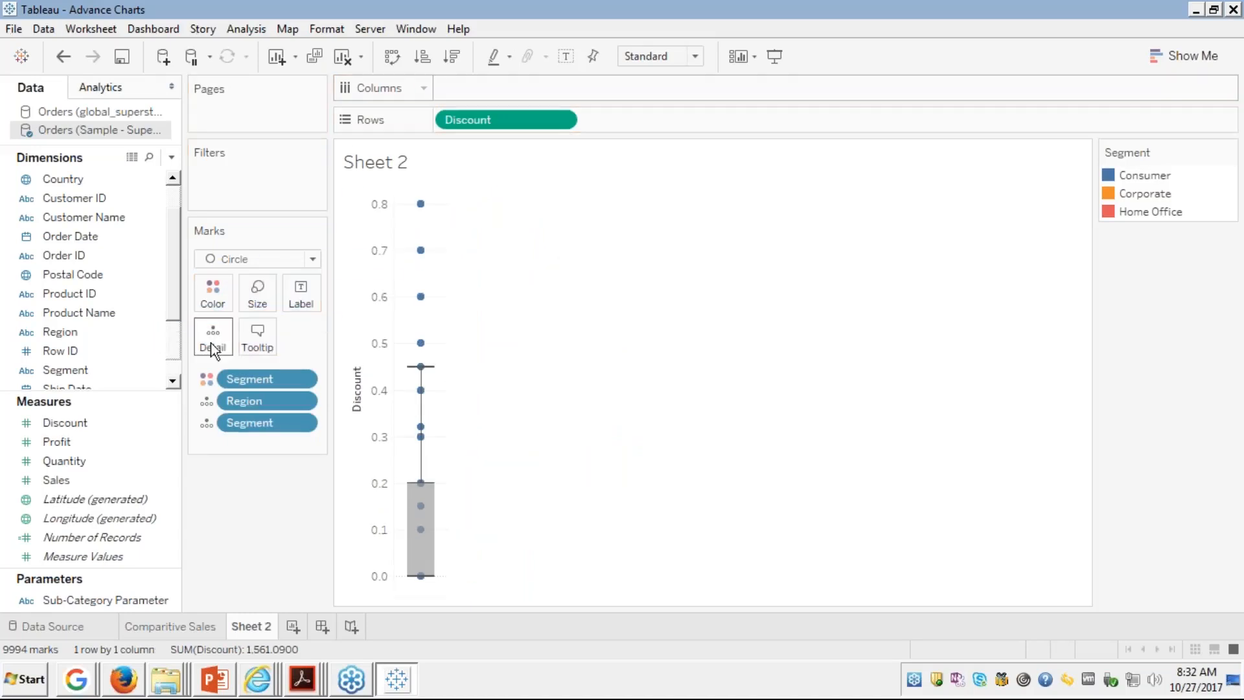
{"action": "left_click_drag", "start_coordinate": [262, 399], "coordinate": [512, 86]}
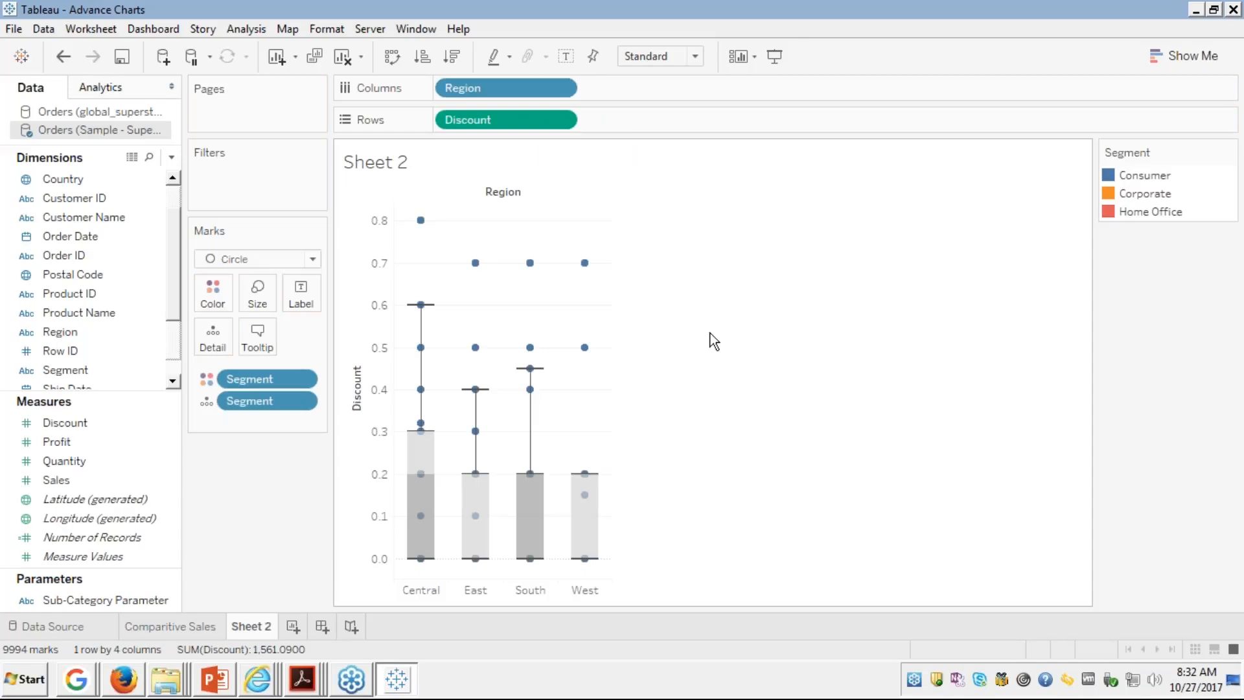
{"action": "mouse_move", "coordinate": [429, 308]}
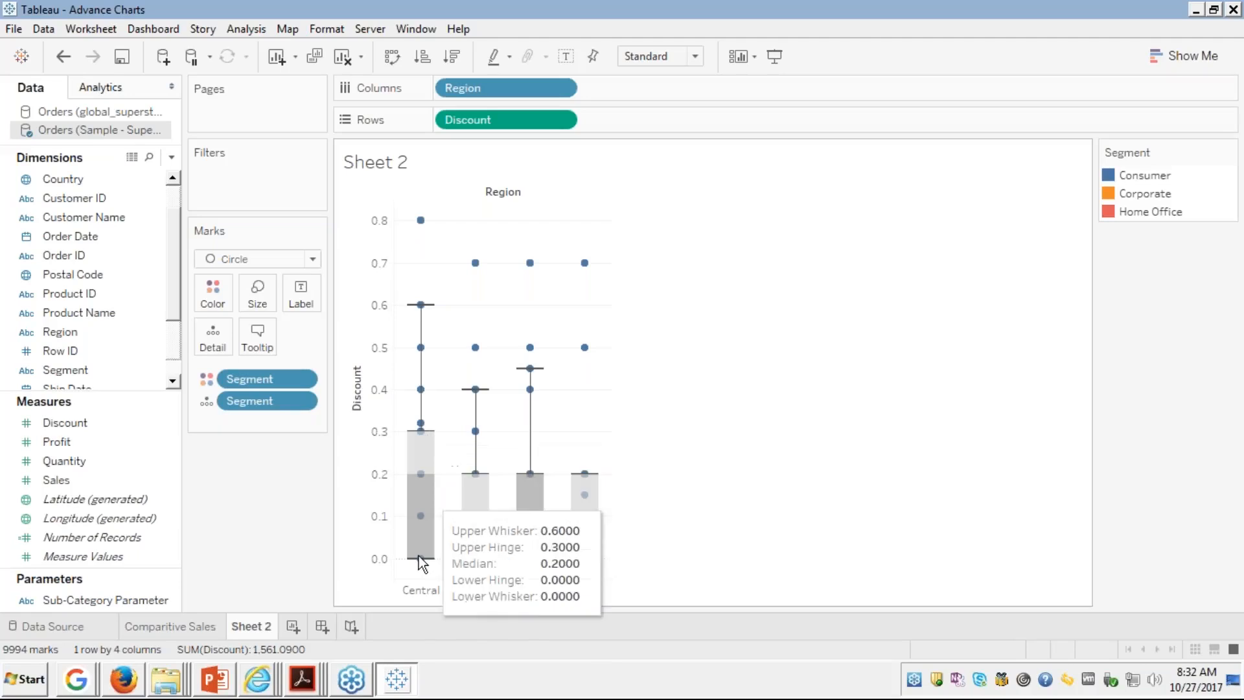
{"action": "mouse_move", "coordinate": [432, 440]}
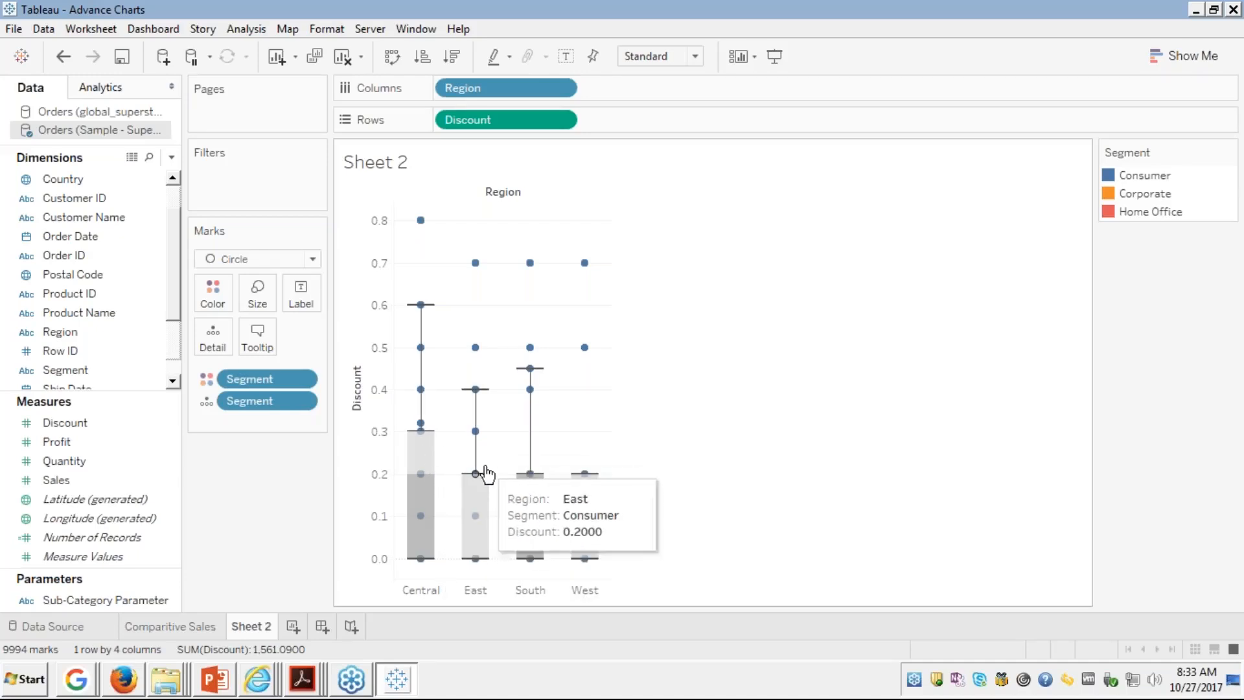
Step: Examine the whisker, hinge and median values of the East, South and West boxes, and fit the chart to the entire view
{"action": "mouse_move", "coordinate": [486, 480]}
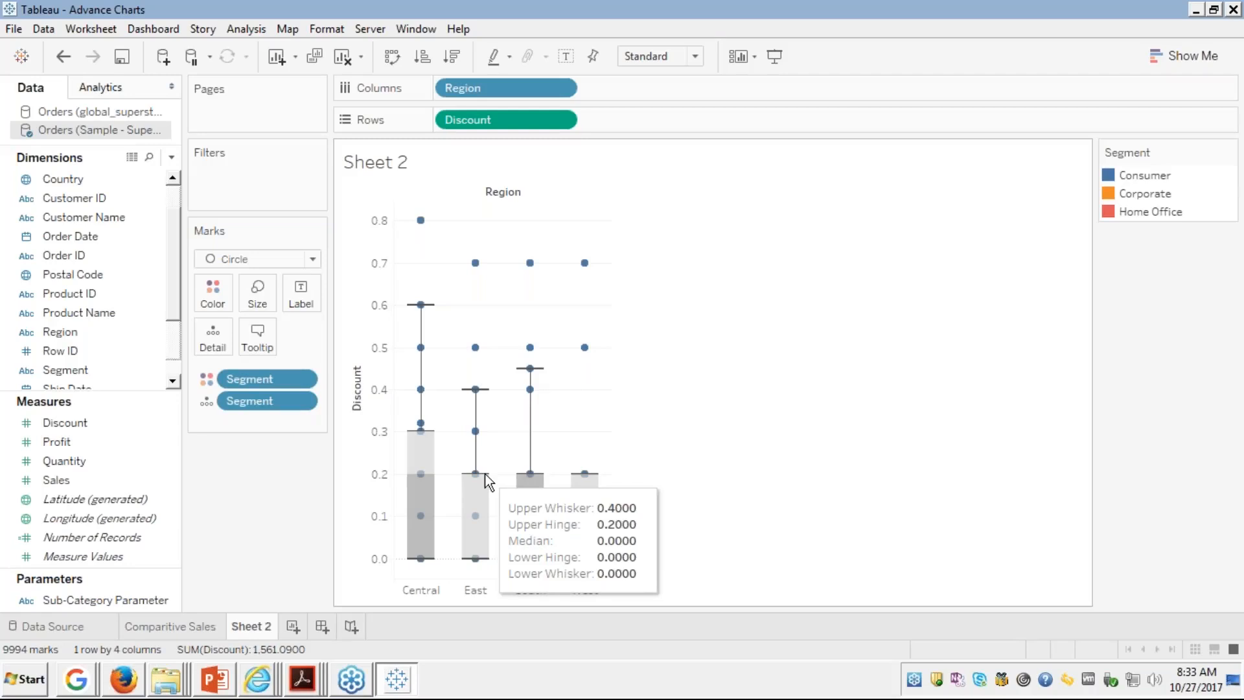
{"action": "mouse_move", "coordinate": [544, 480]}
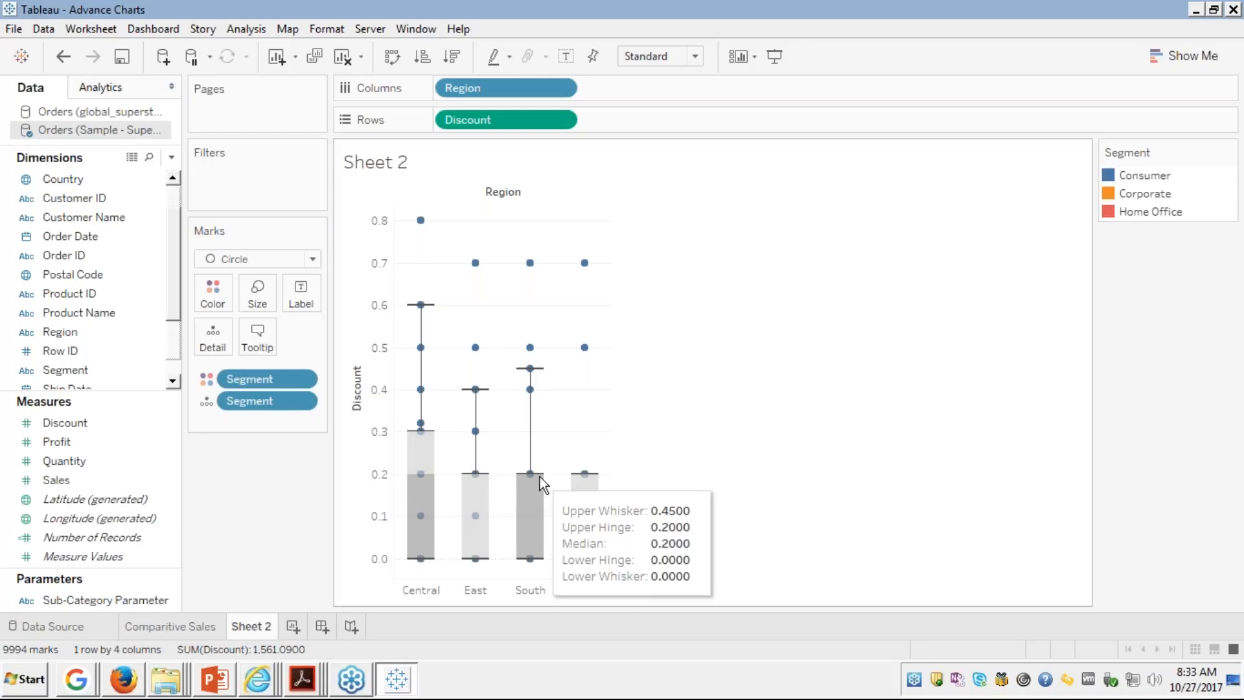
{"action": "mouse_move", "coordinate": [585, 479]}
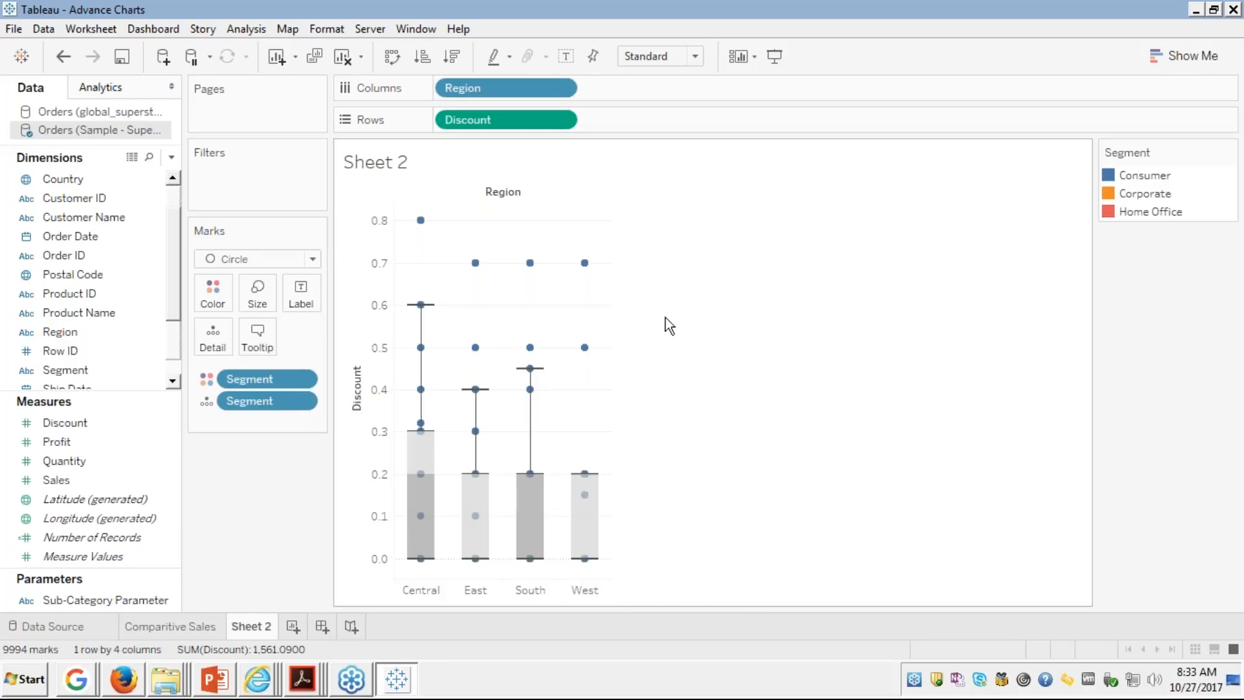
{"action": "left_click", "coordinate": [694, 57]}
{"action": "left_click", "coordinate": [657, 130]}
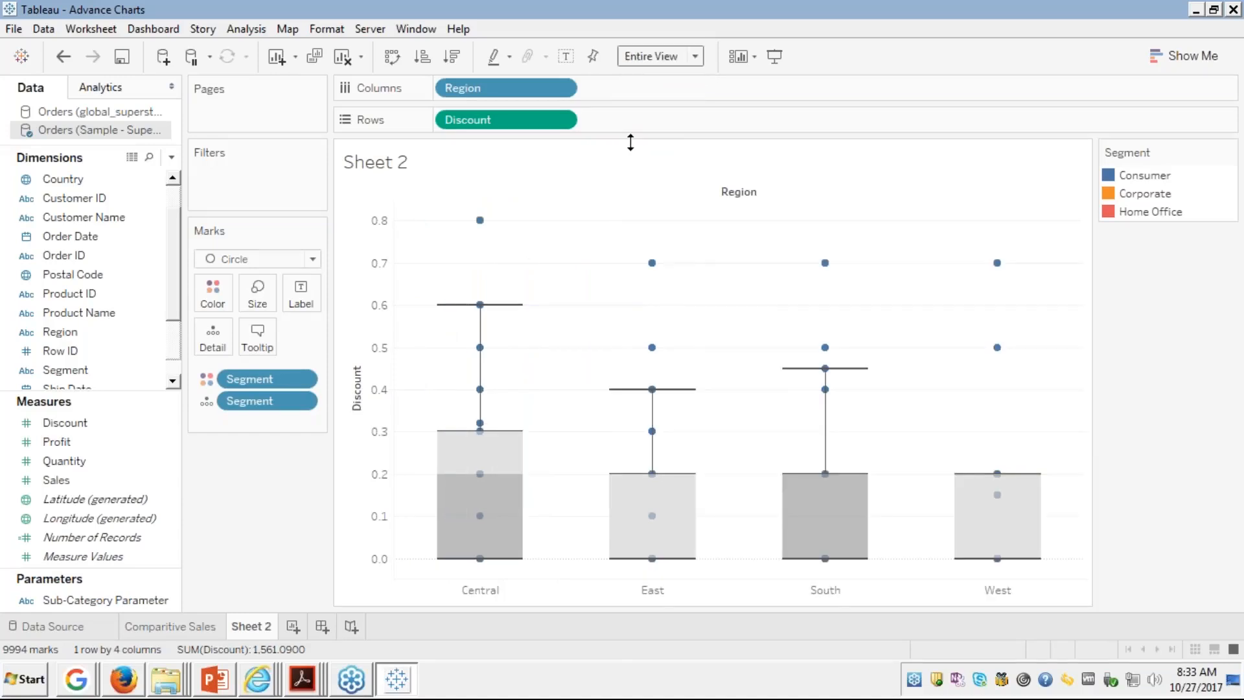
Step: Switch to the Module 9 presentation in Firefox, show it full screen and read the box-and-whisker plot slides 6 to 10
{"action": "key", "text": "alt+Tab"}
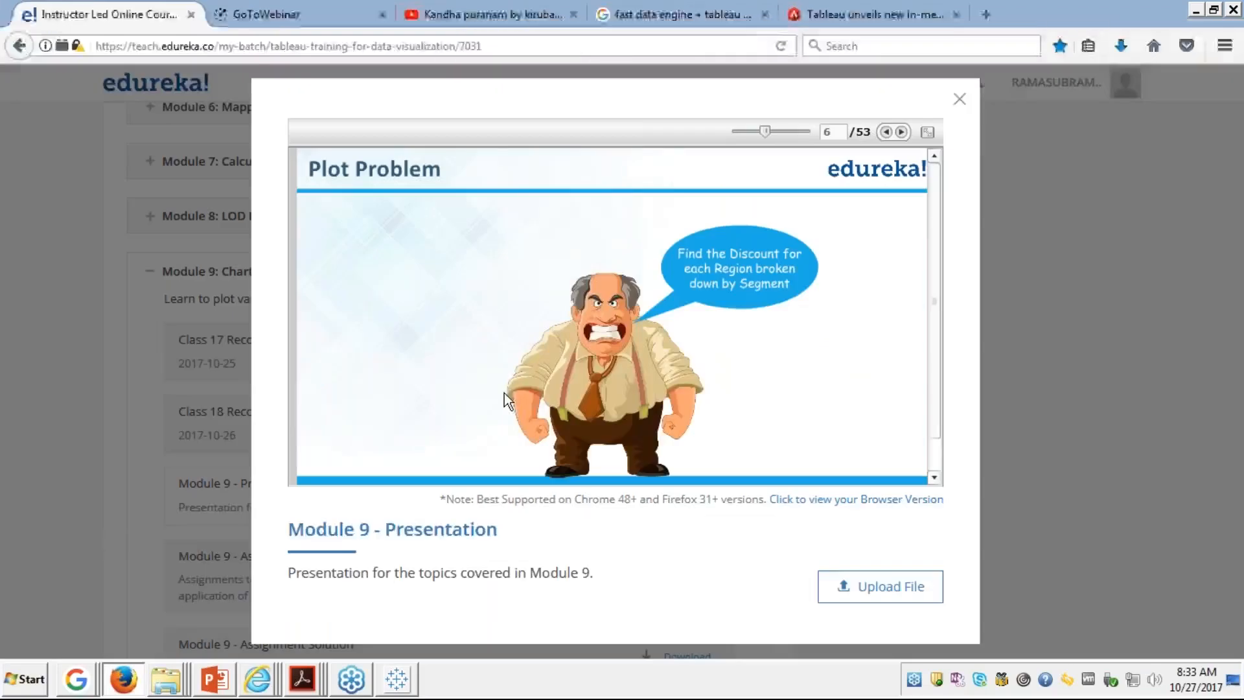
{"action": "left_click", "coordinate": [927, 132]}
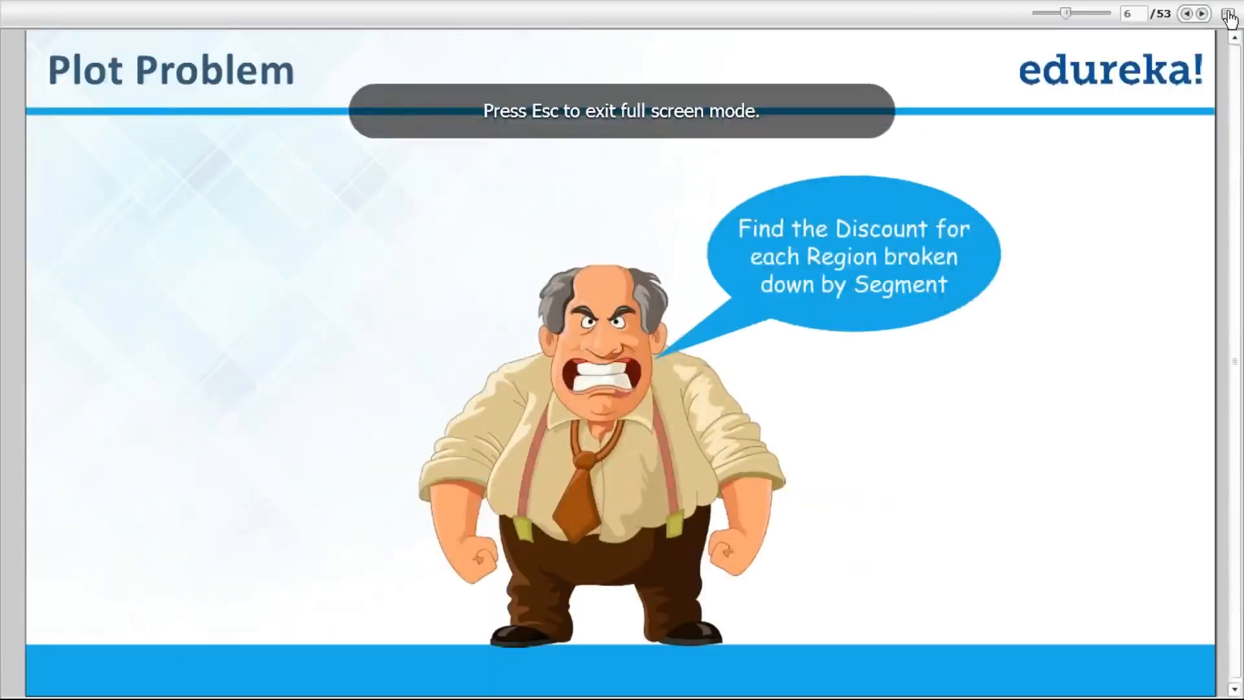
{"action": "left_click", "coordinate": [1202, 14]}
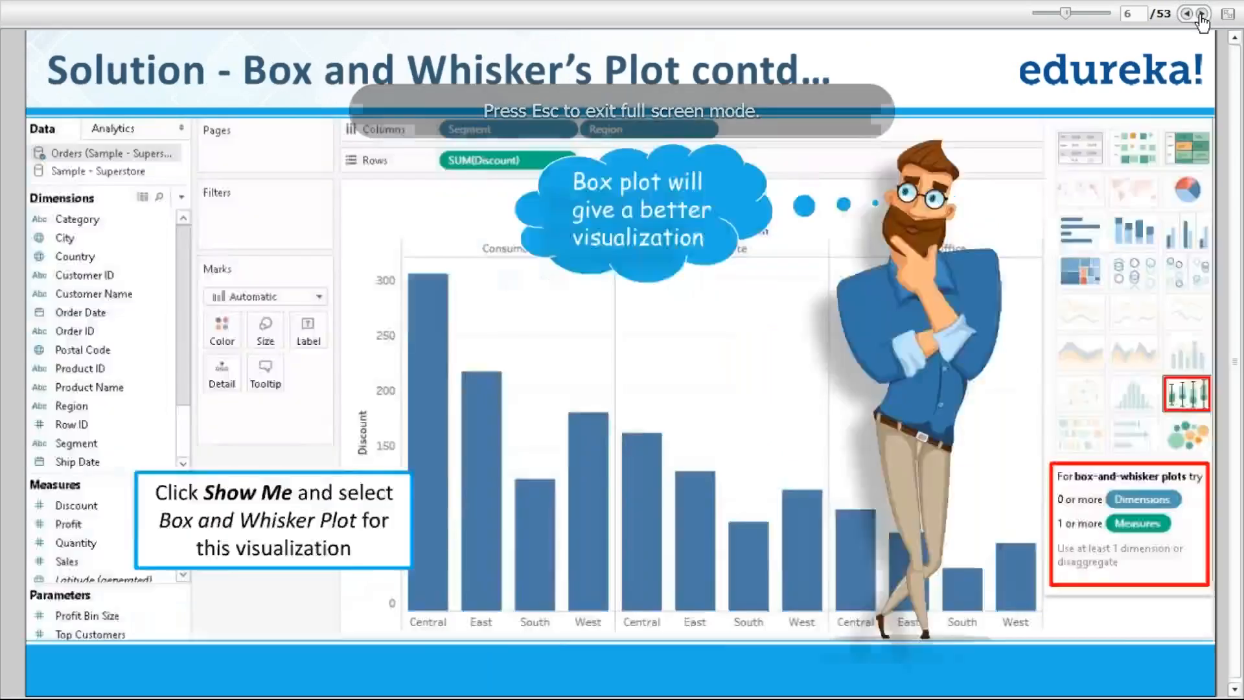
{"action": "left_click", "coordinate": [1203, 14]}
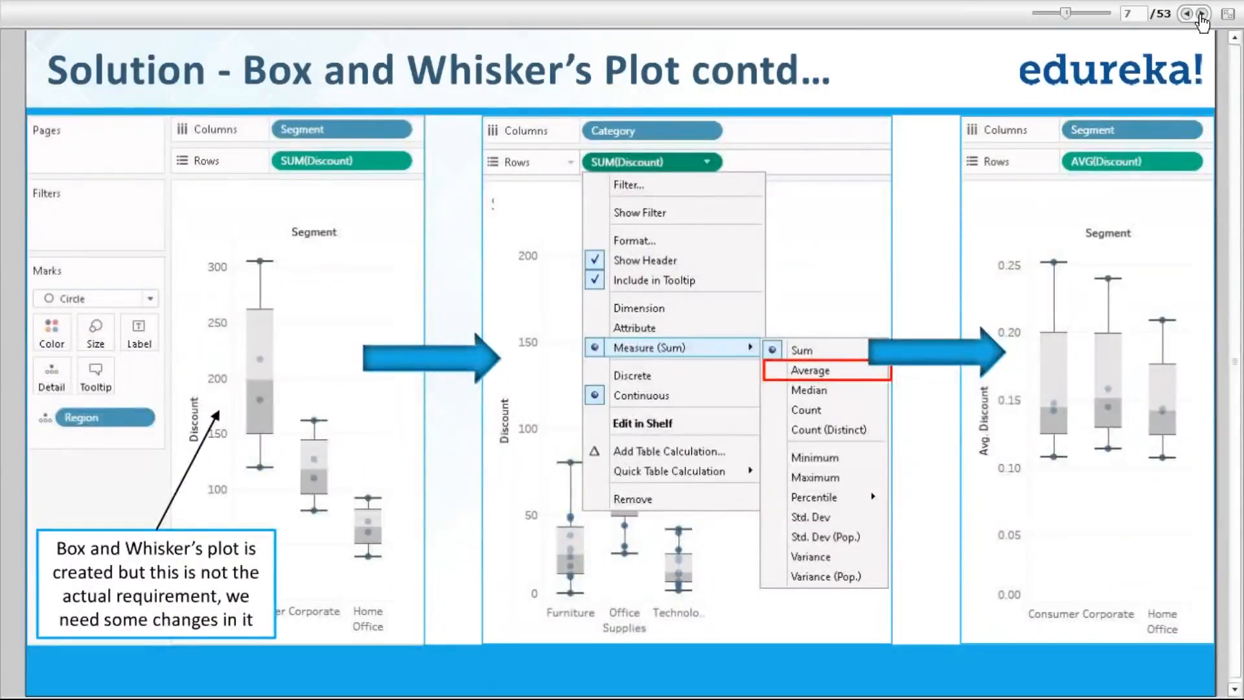
{"action": "left_click", "coordinate": [1202, 14]}
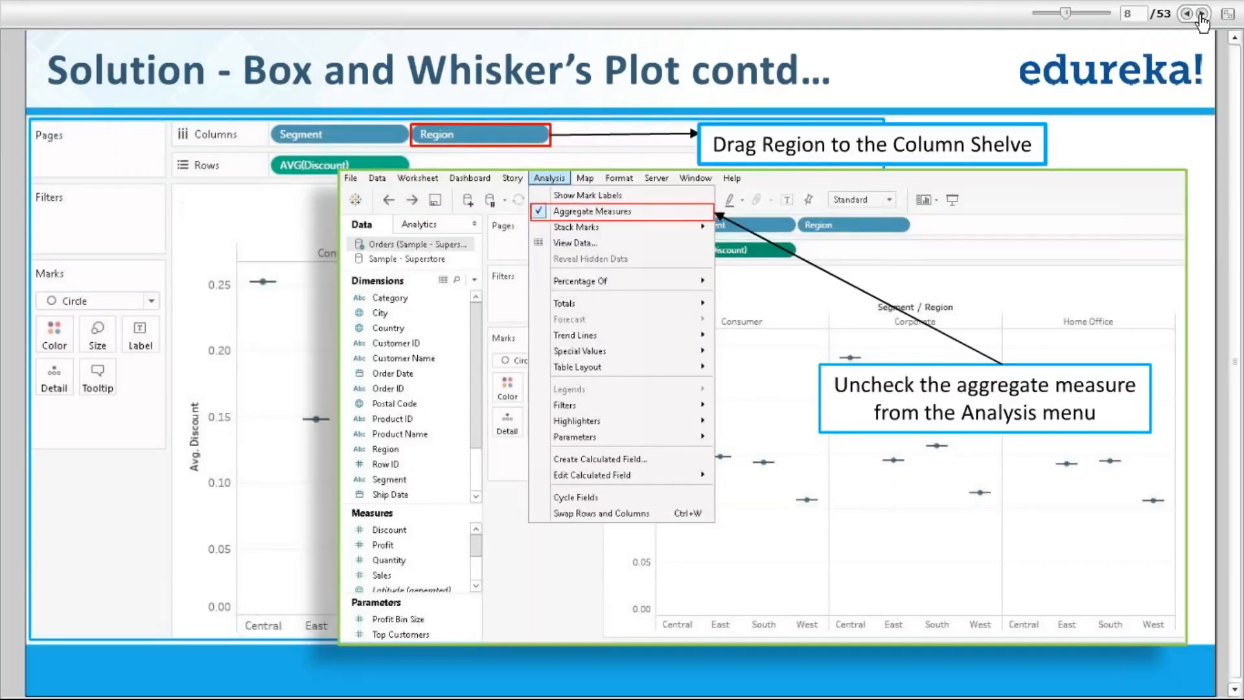
{"action": "left_click", "coordinate": [1202, 14]}
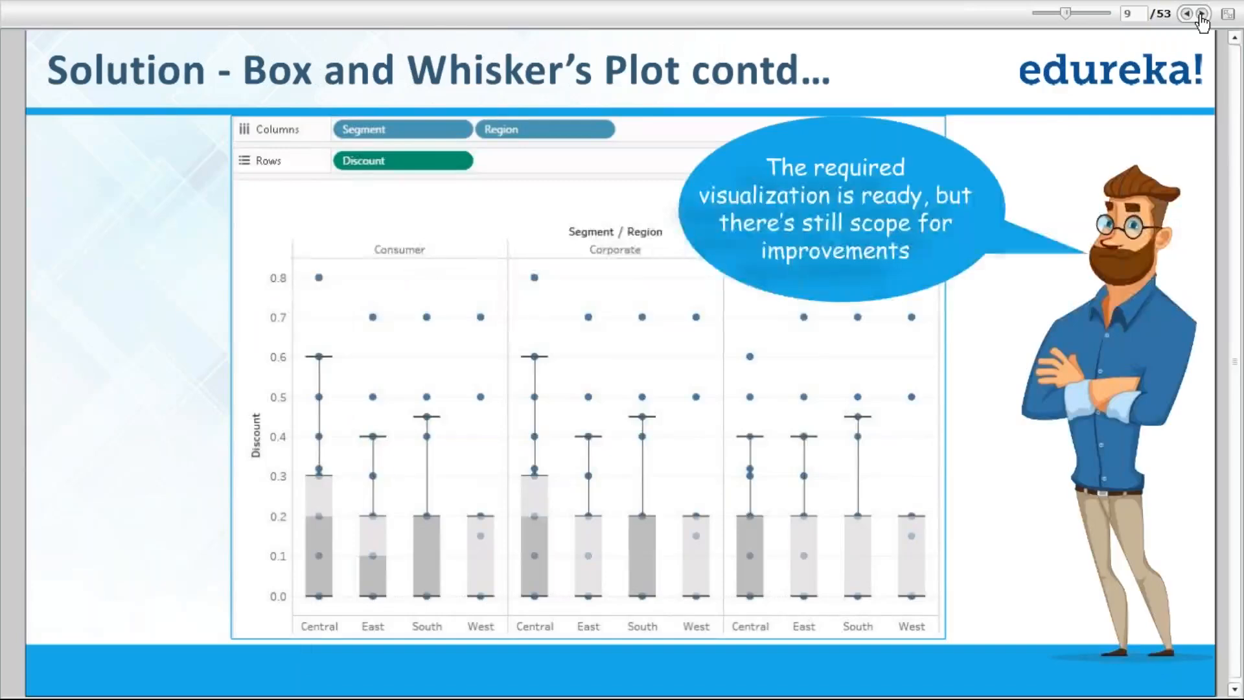
{"action": "left_click", "coordinate": [1202, 15]}
Step: Switch back to Tableau and move Segment from the marks' detail to columns, ahead of Region
{"action": "key", "text": "alt+Tab"}
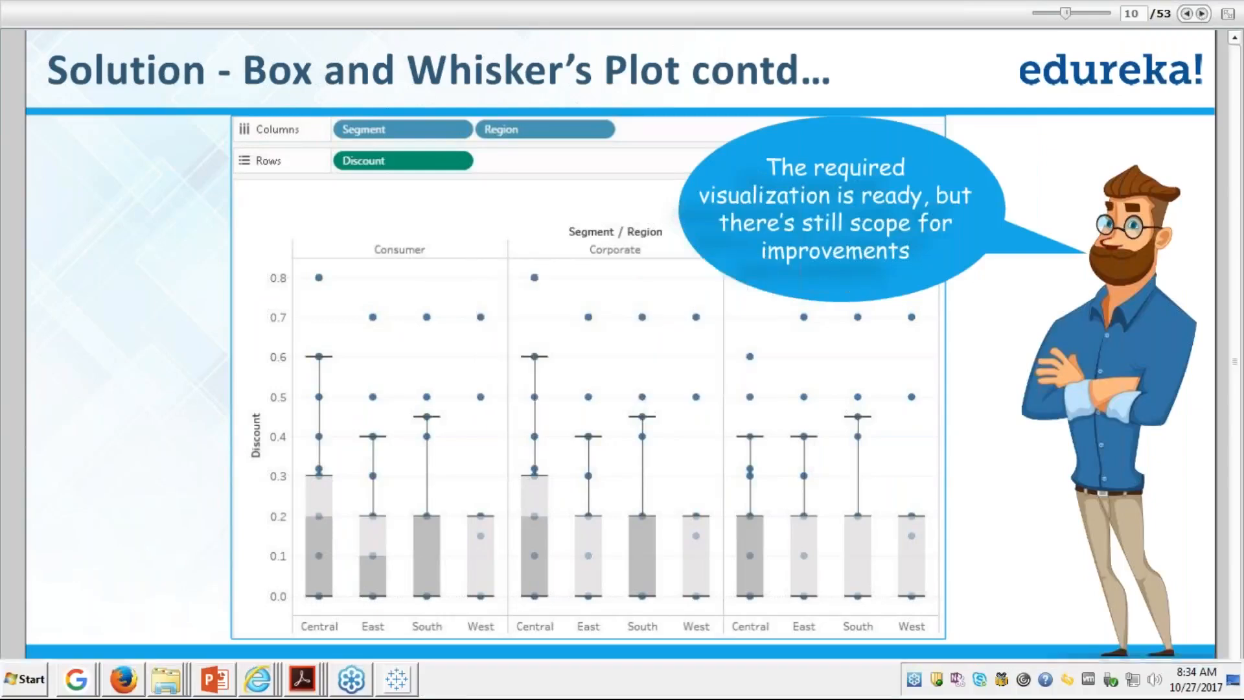
{"action": "key", "text": "alt+Tab"}
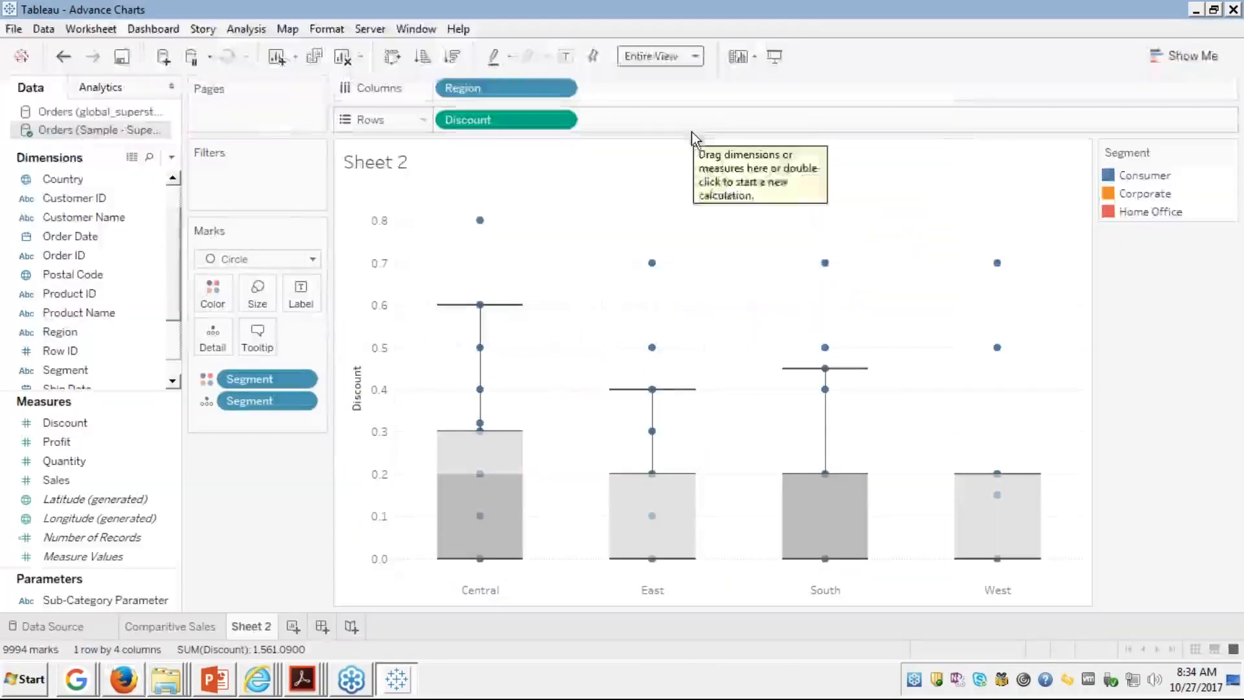
{"action": "left_click", "coordinate": [269, 406]}
{"action": "left_click_drag", "start_coordinate": [270, 406], "coordinate": [441, 91]}
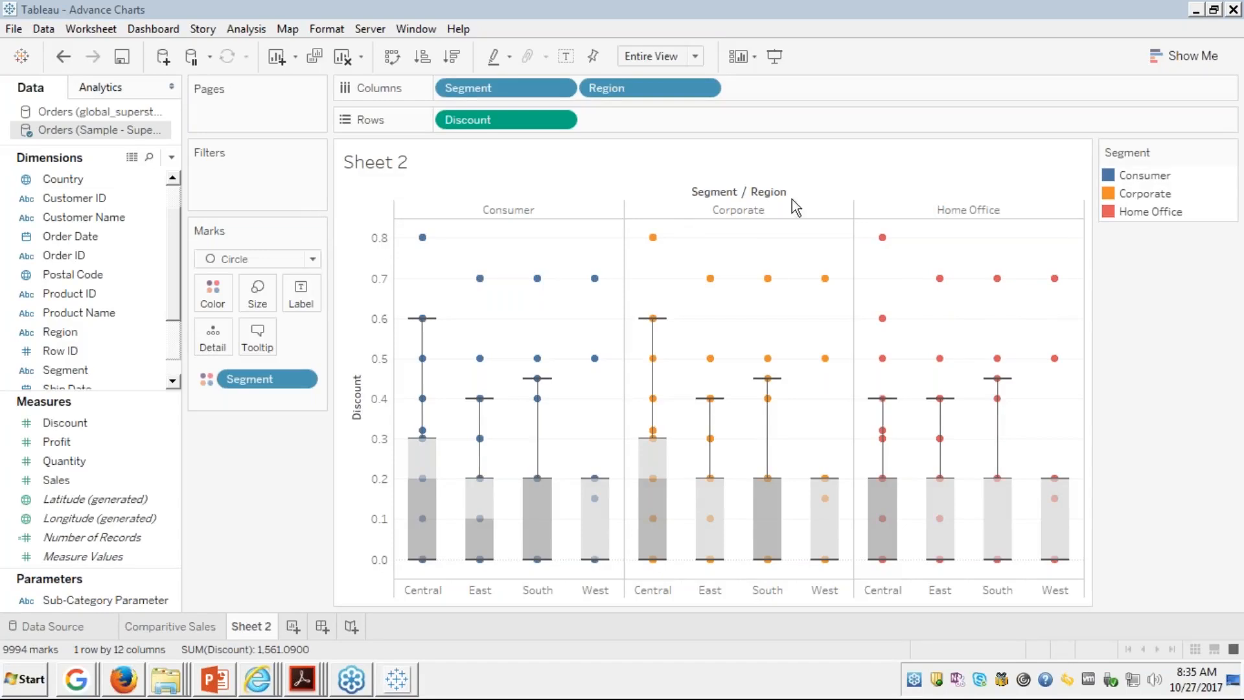
{"action": "left_click", "coordinate": [1214, 352]}
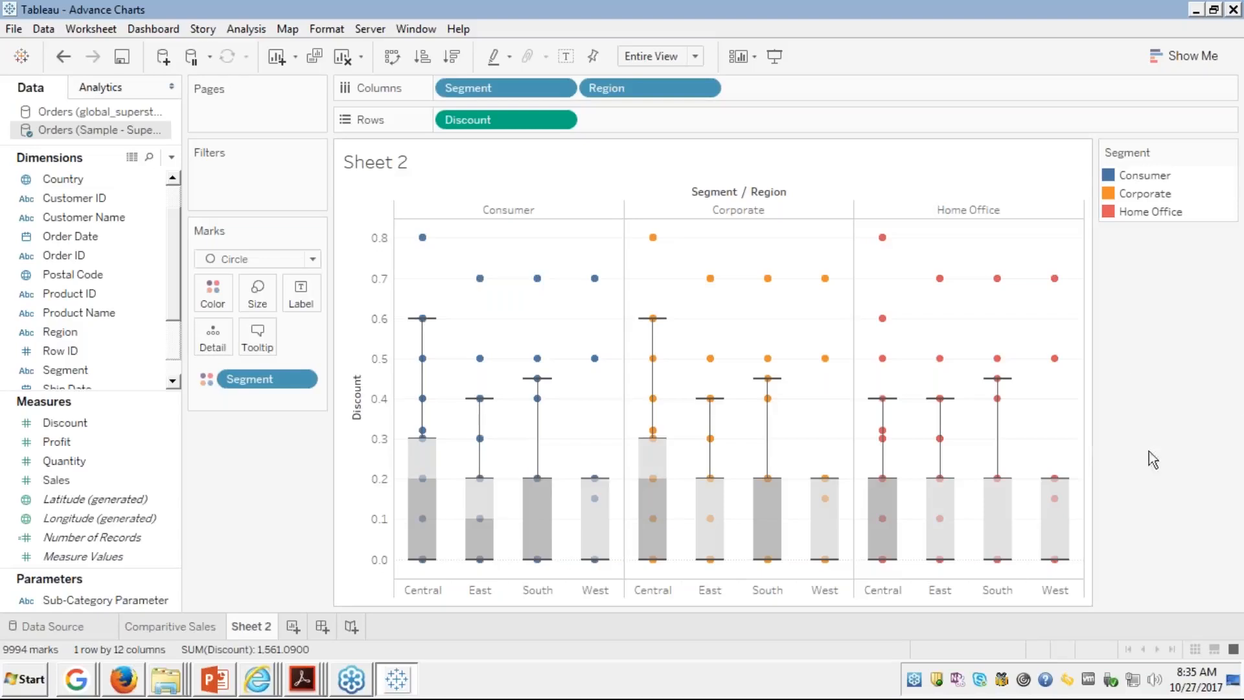
{"action": "left_click", "coordinate": [1231, 245]}
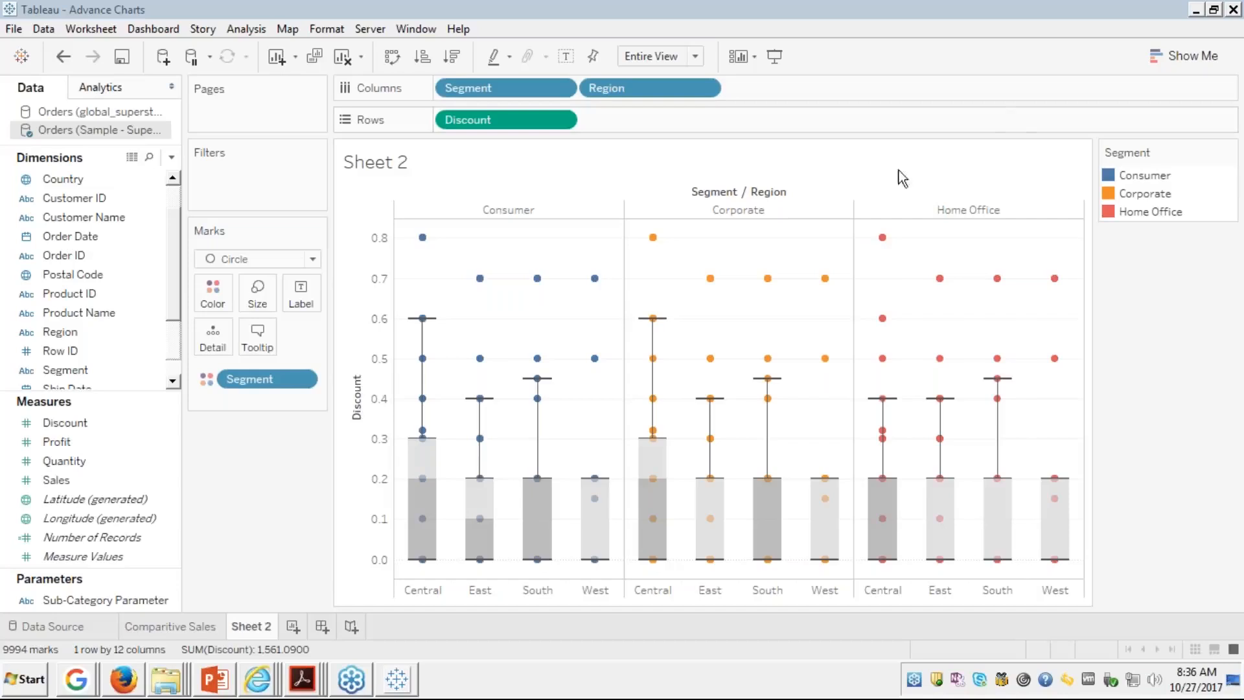
{"action": "left_click", "coordinate": [931, 163]}
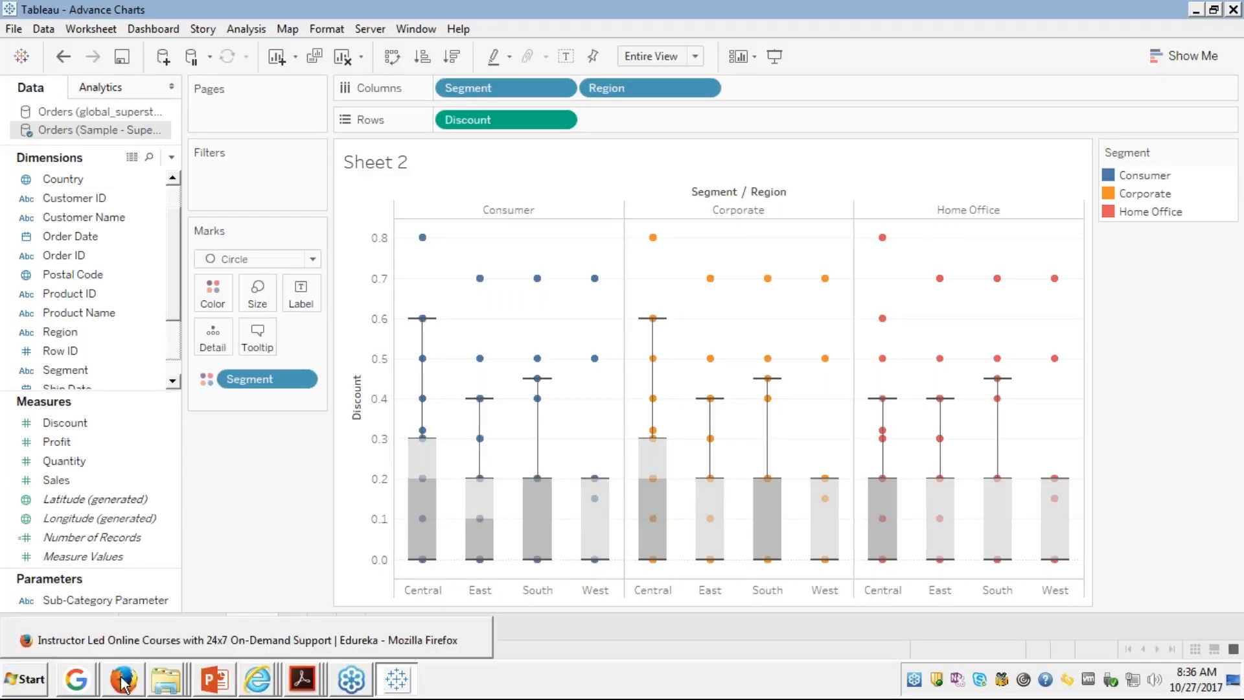
Step: Switch to the Module 9 presentation in Firefox, show it full screen and read slide 11 on formatting the box plot
{"action": "left_click", "coordinate": [138, 664]}
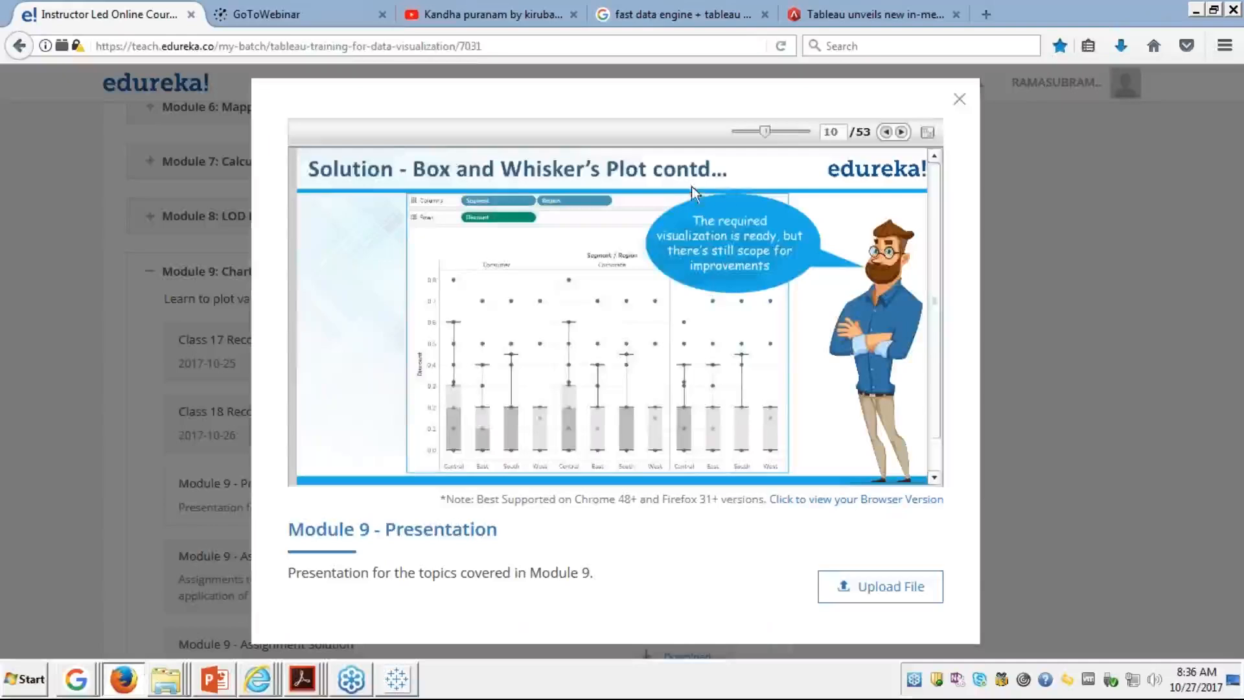
{"action": "left_click", "coordinate": [929, 134]}
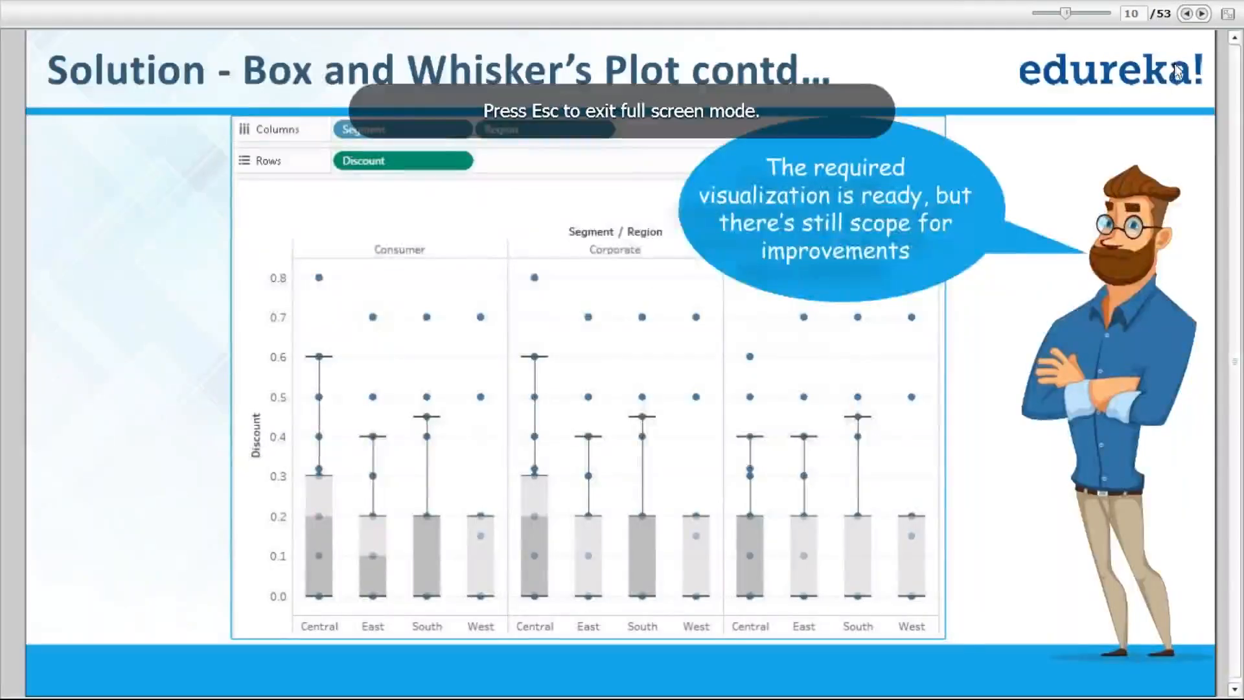
{"action": "left_click", "coordinate": [1201, 14]}
{"action": "left_click", "coordinate": [1201, 14]}
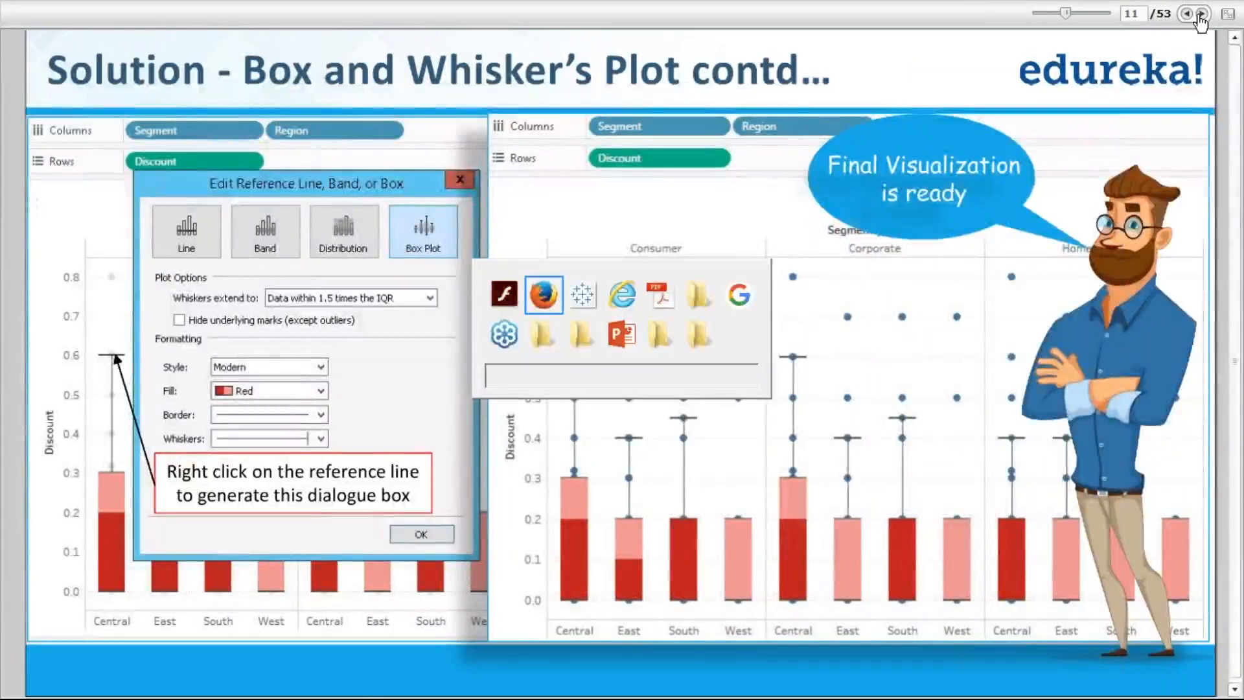
Step: Switch back to Tableau and open the box plot's reference line settings, keeping the whiskers at Data within 1.5 times the IQR
{"action": "key", "text": "alt+Tab"}
{"action": "key", "text": "alt+Tab"}
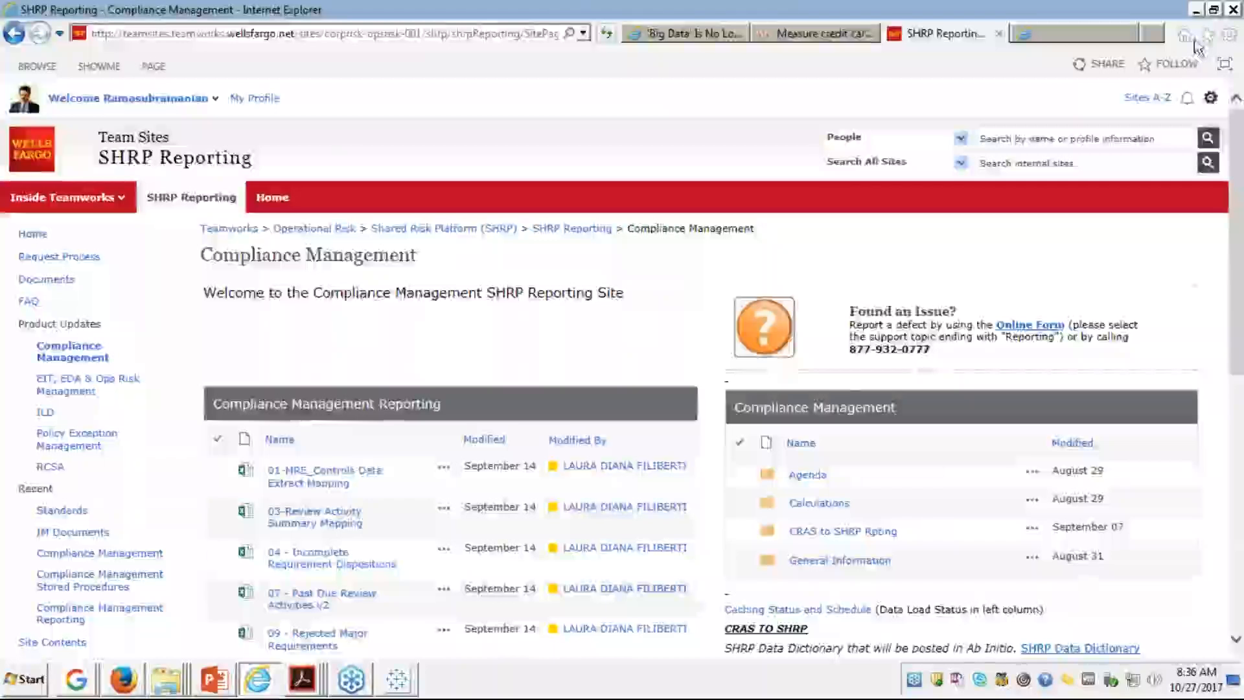
{"action": "left_click", "coordinate": [400, 678]}
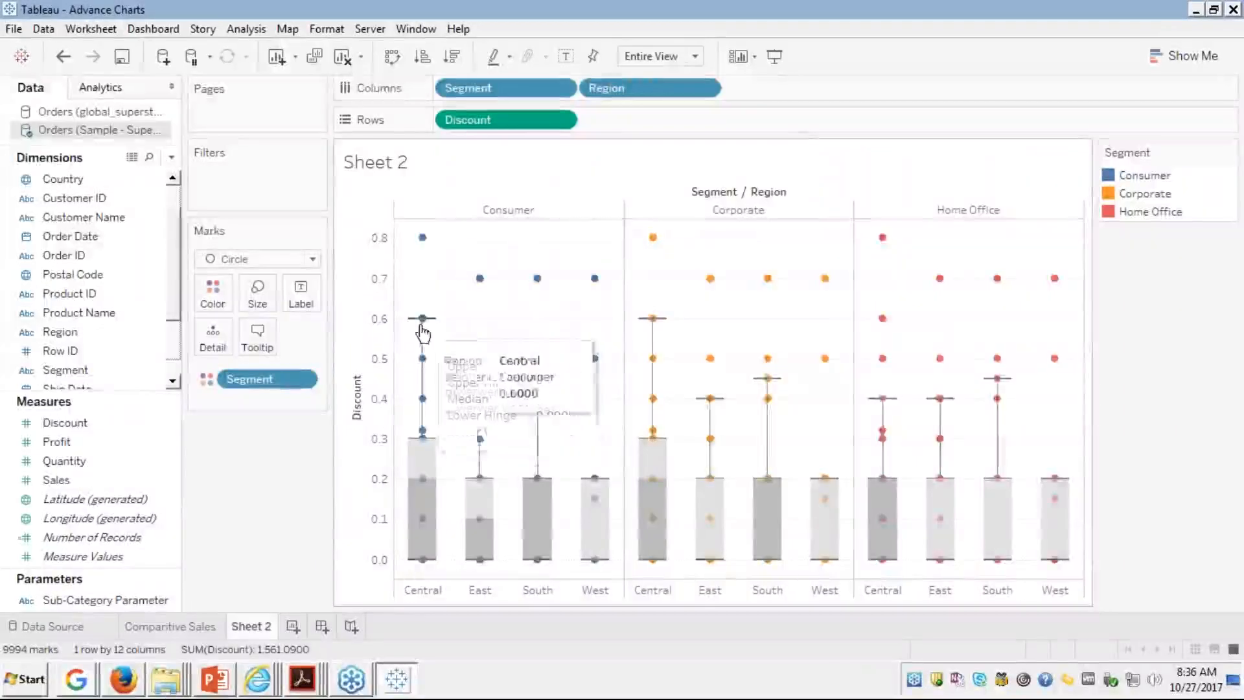
{"action": "right_click", "coordinate": [428, 322]}
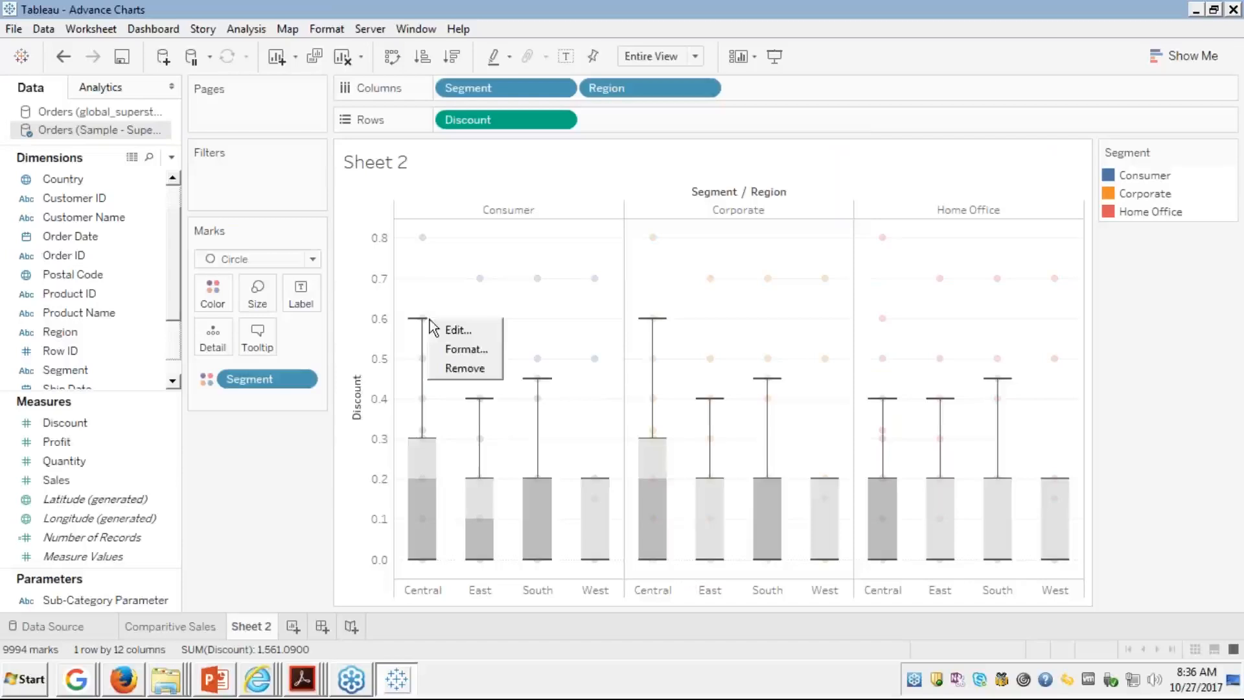
{"action": "left_click", "coordinate": [435, 330]}
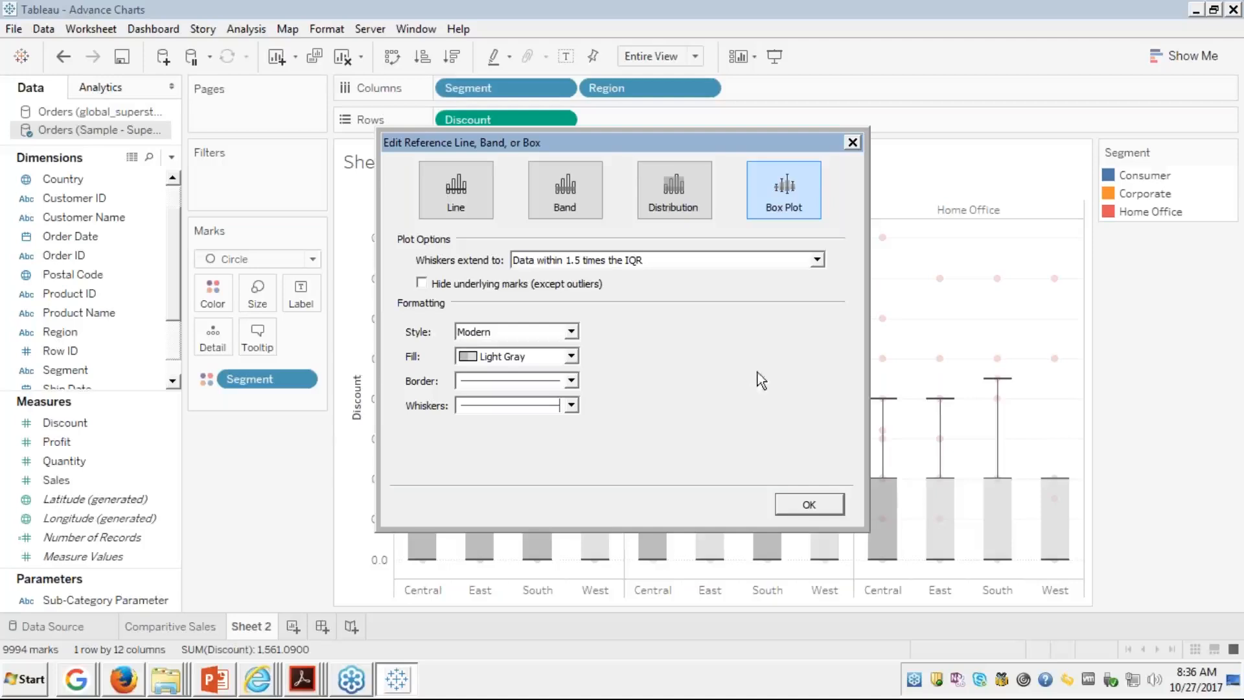
{"action": "left_click", "coordinate": [674, 264]}
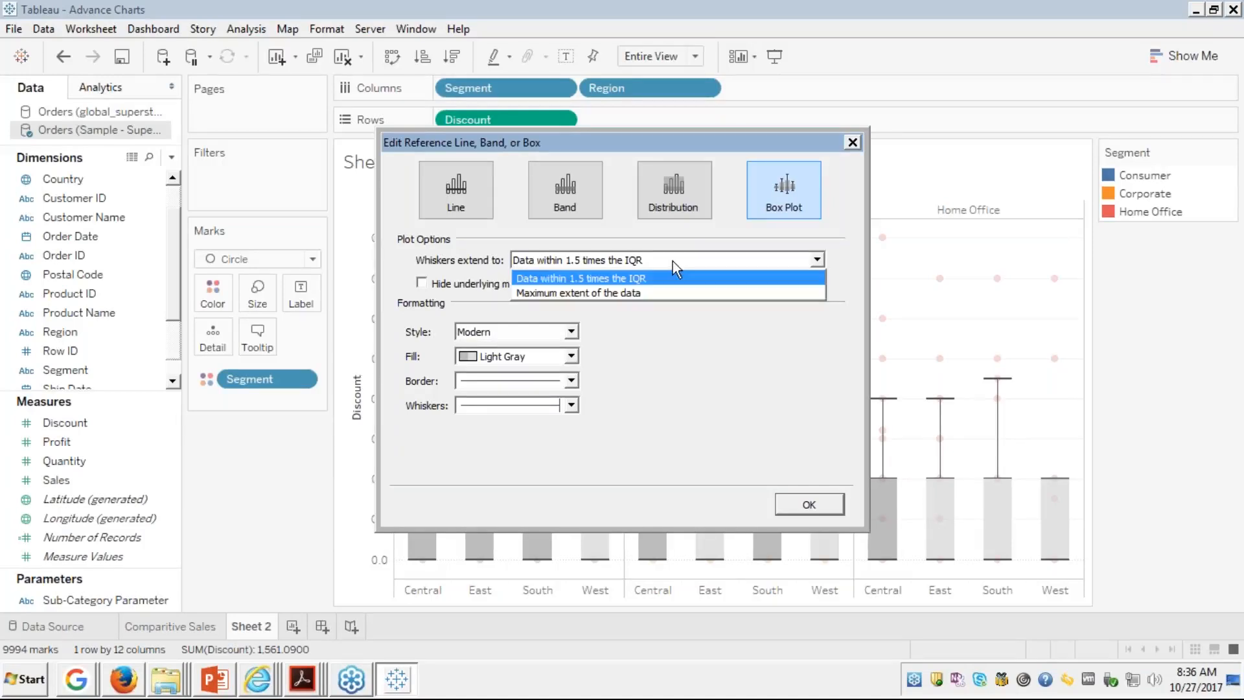
{"action": "left_click", "coordinate": [673, 262]}
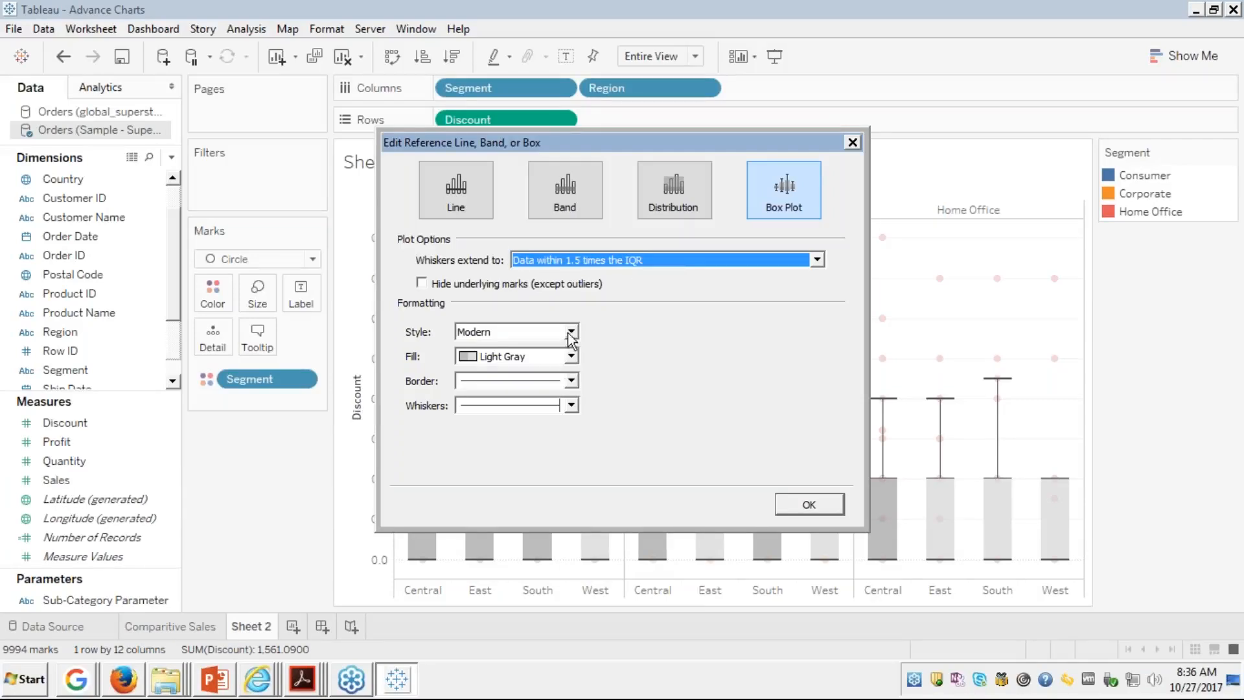
Step: Try Red, Wells Fargo and Blue fills for the box plot, and set the fill to Red
{"action": "left_click", "coordinate": [571, 357]}
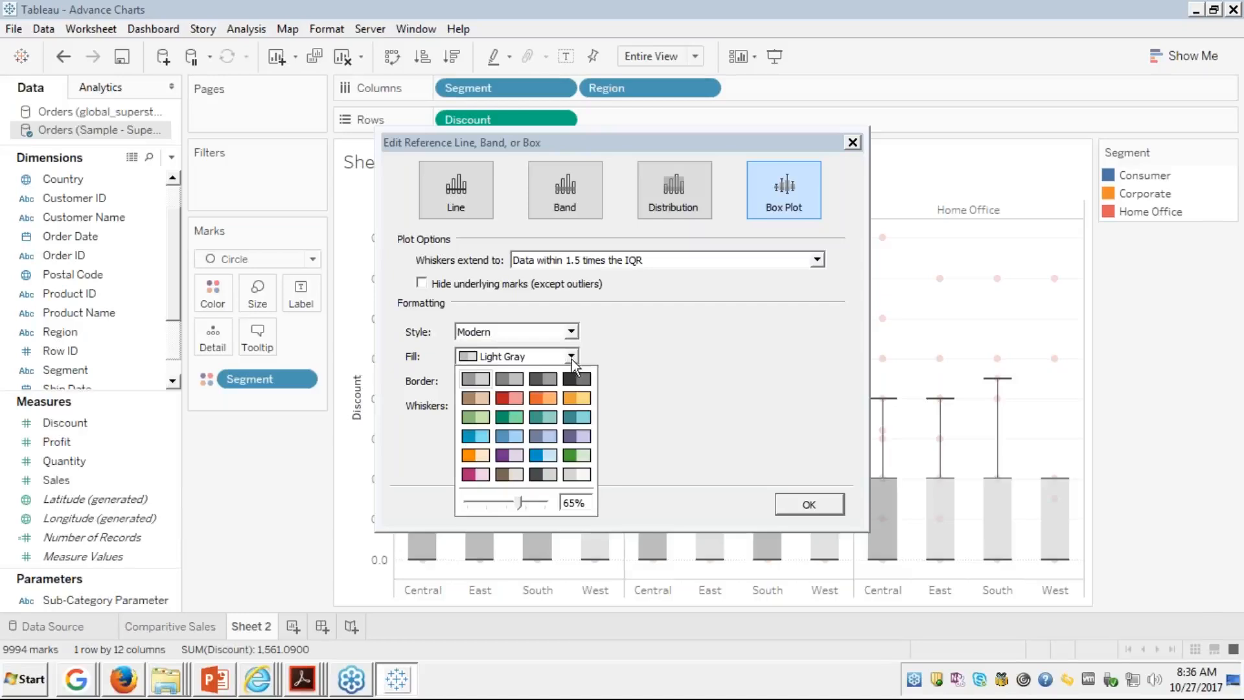
{"action": "left_click", "coordinate": [511, 397]}
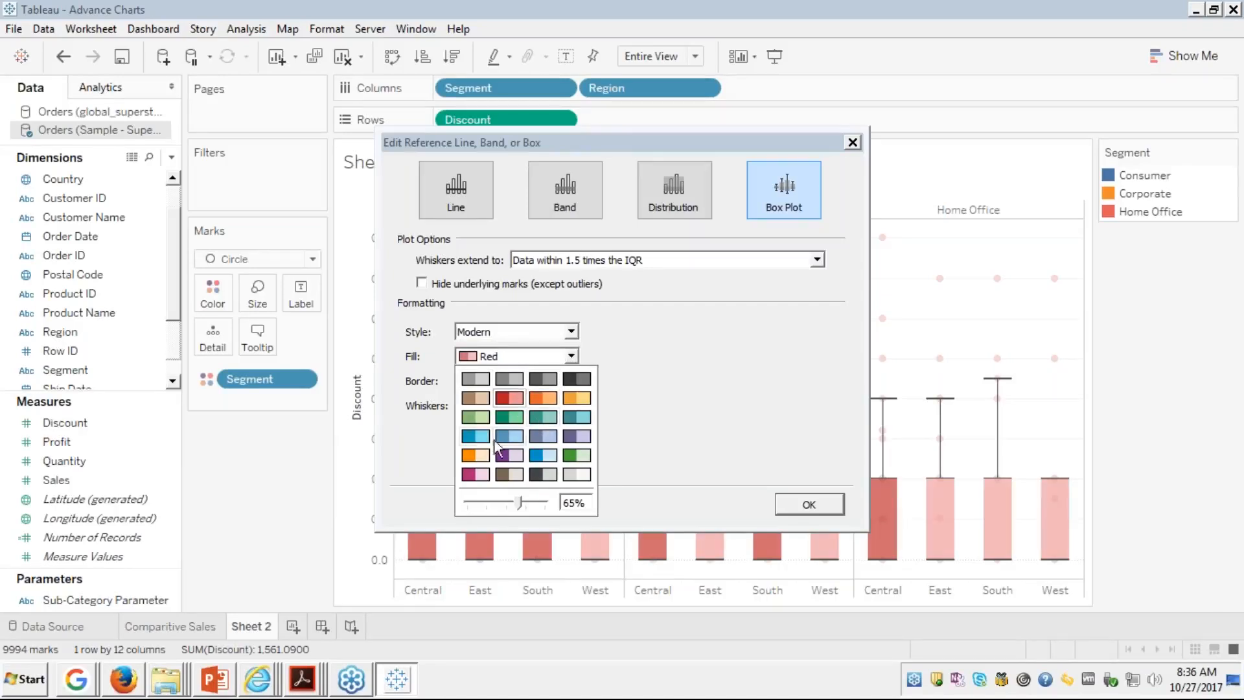
{"action": "left_click", "coordinate": [476, 456]}
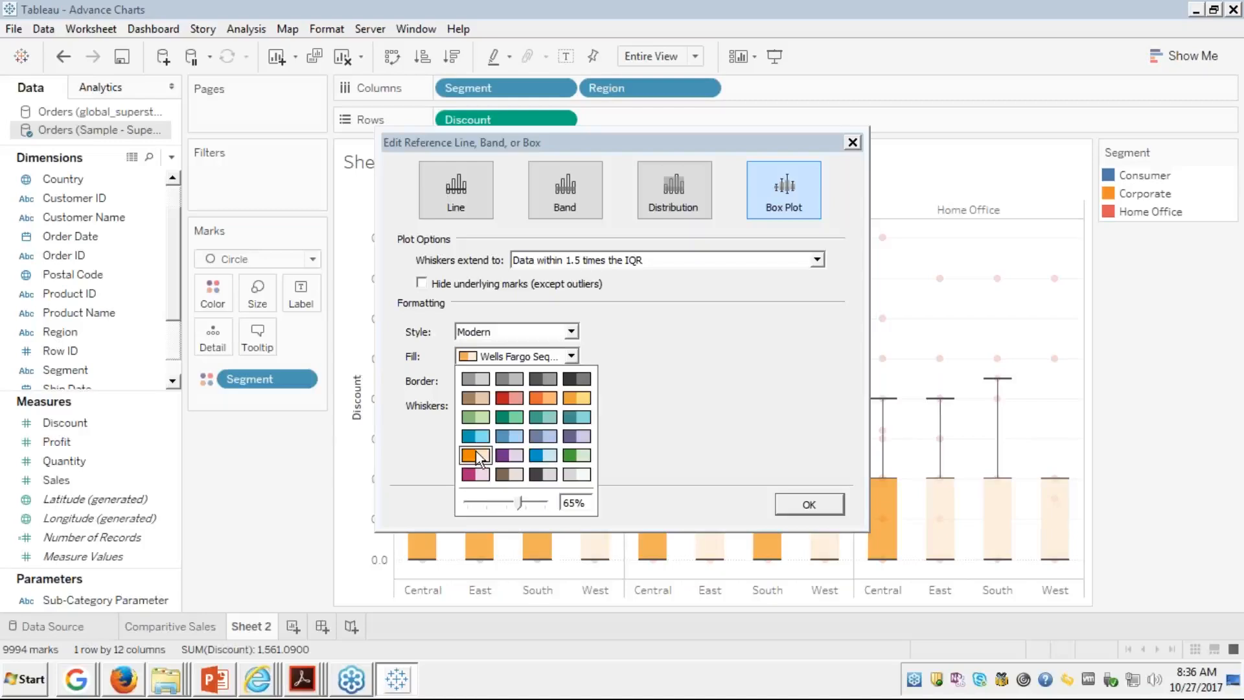
{"action": "left_click", "coordinate": [510, 436]}
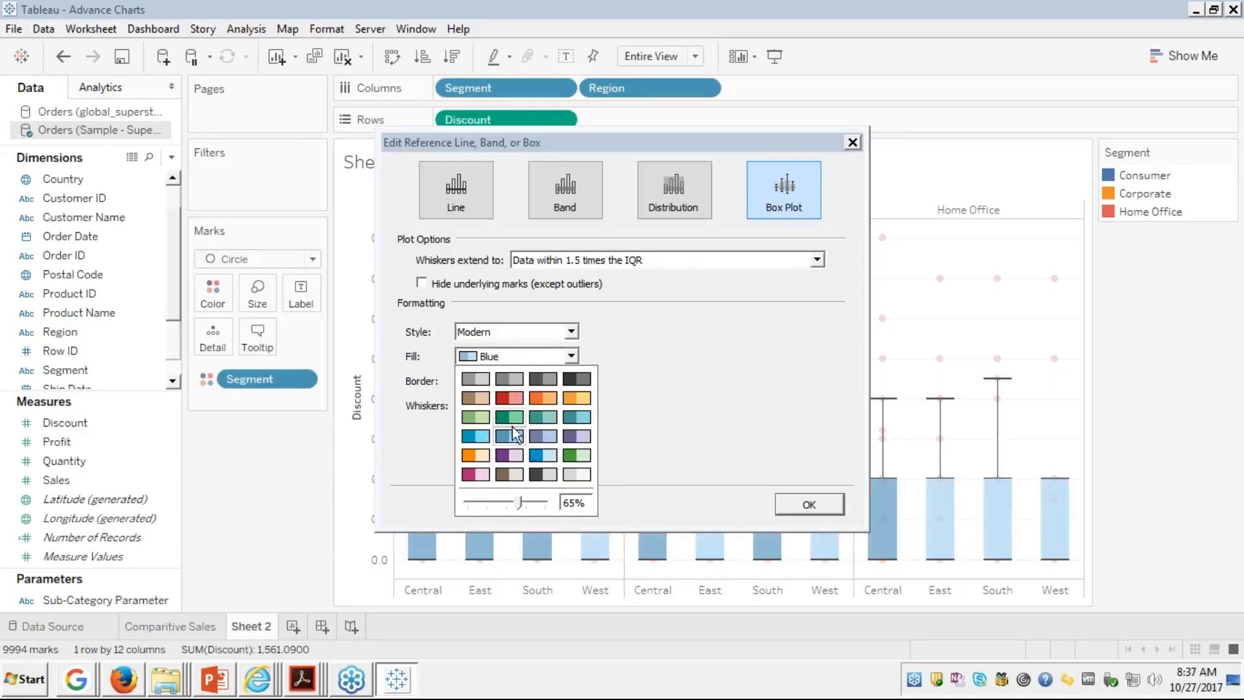
{"action": "left_click", "coordinate": [517, 399]}
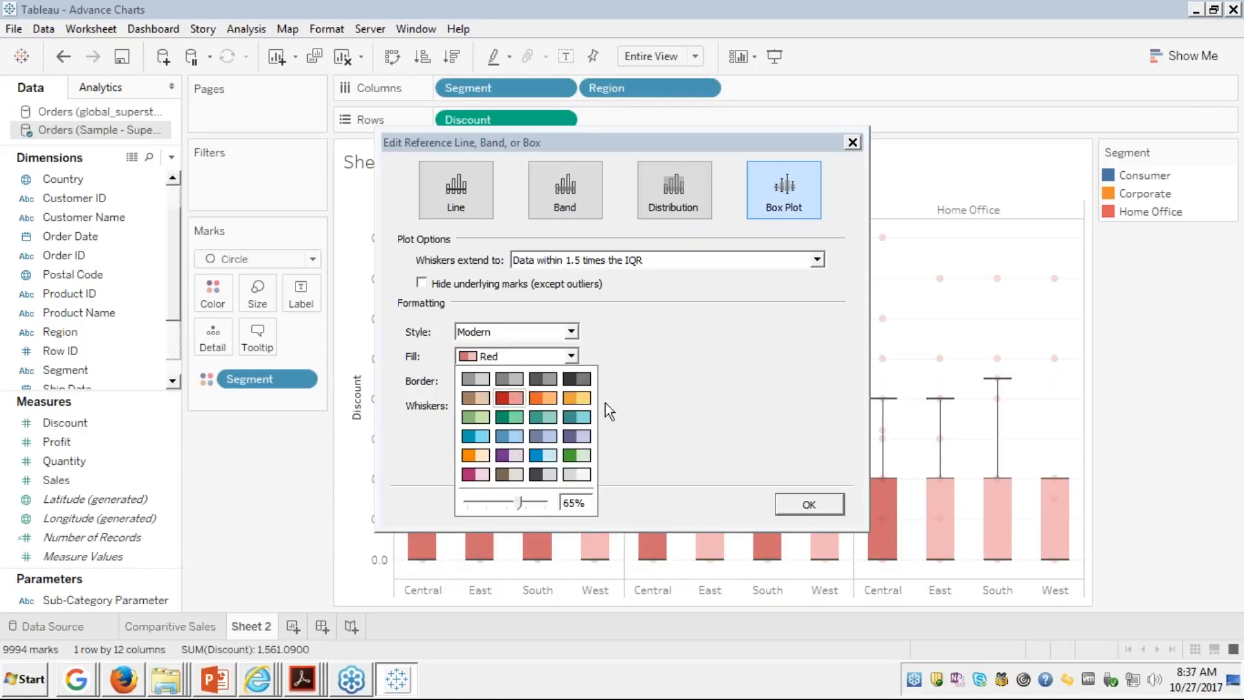
{"action": "left_click", "coordinate": [683, 363]}
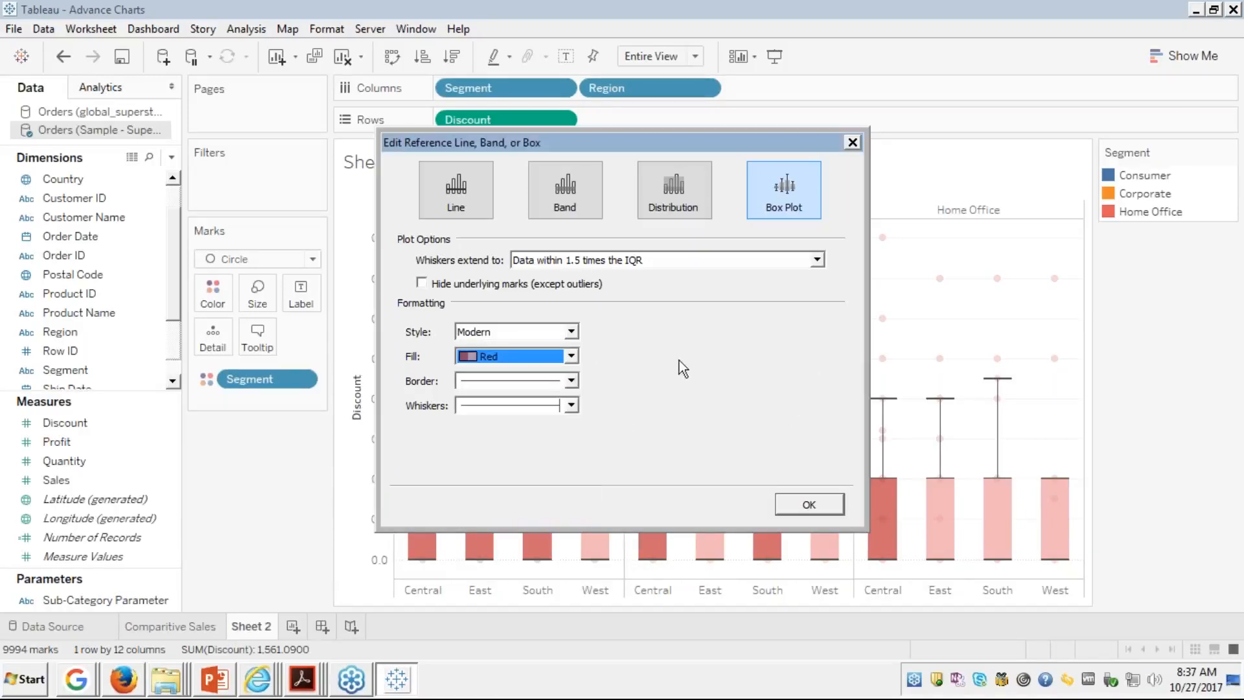
Step: Look at the box plot's whisker line options, set its border to the second-thinnest line and accept the reference line settings
{"action": "left_click", "coordinate": [571, 381]}
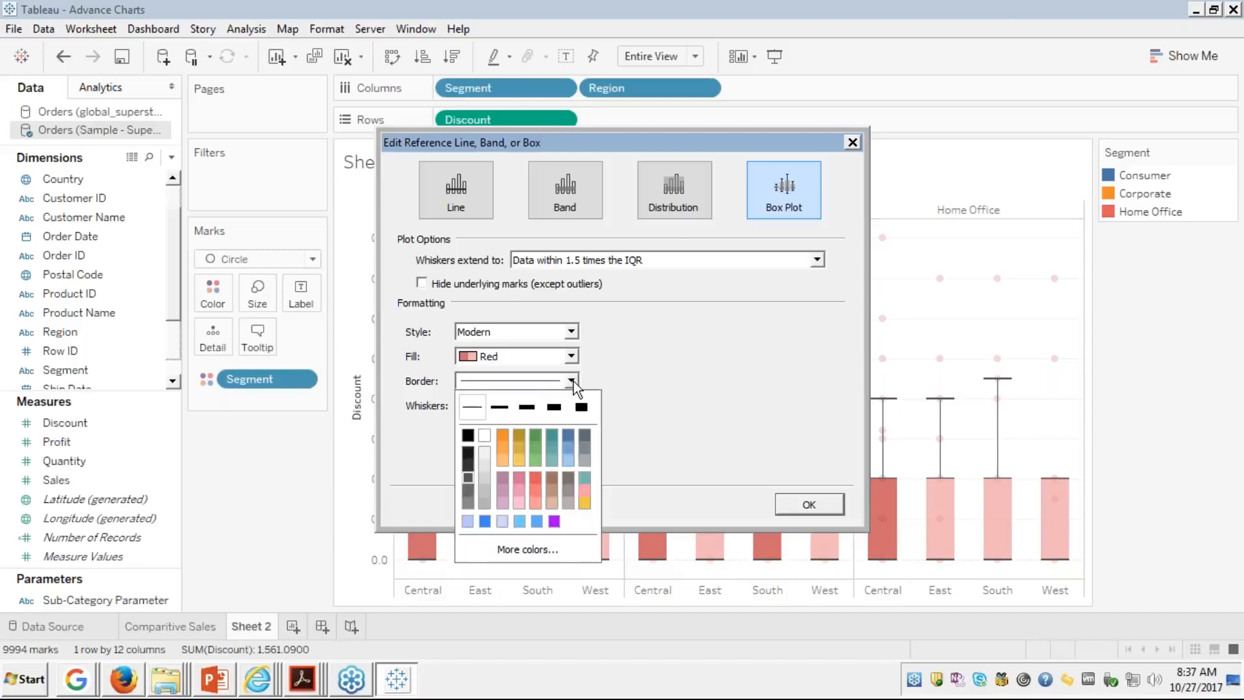
{"action": "left_click", "coordinate": [574, 381]}
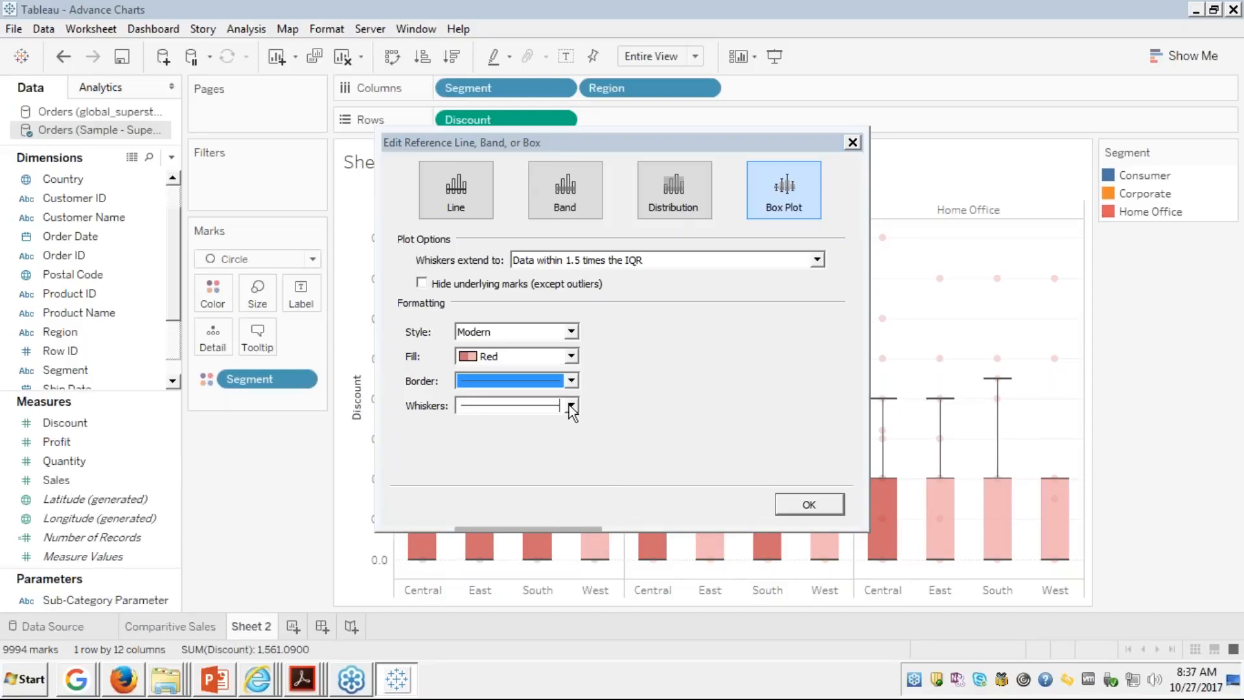
{"action": "left_click", "coordinate": [572, 406]}
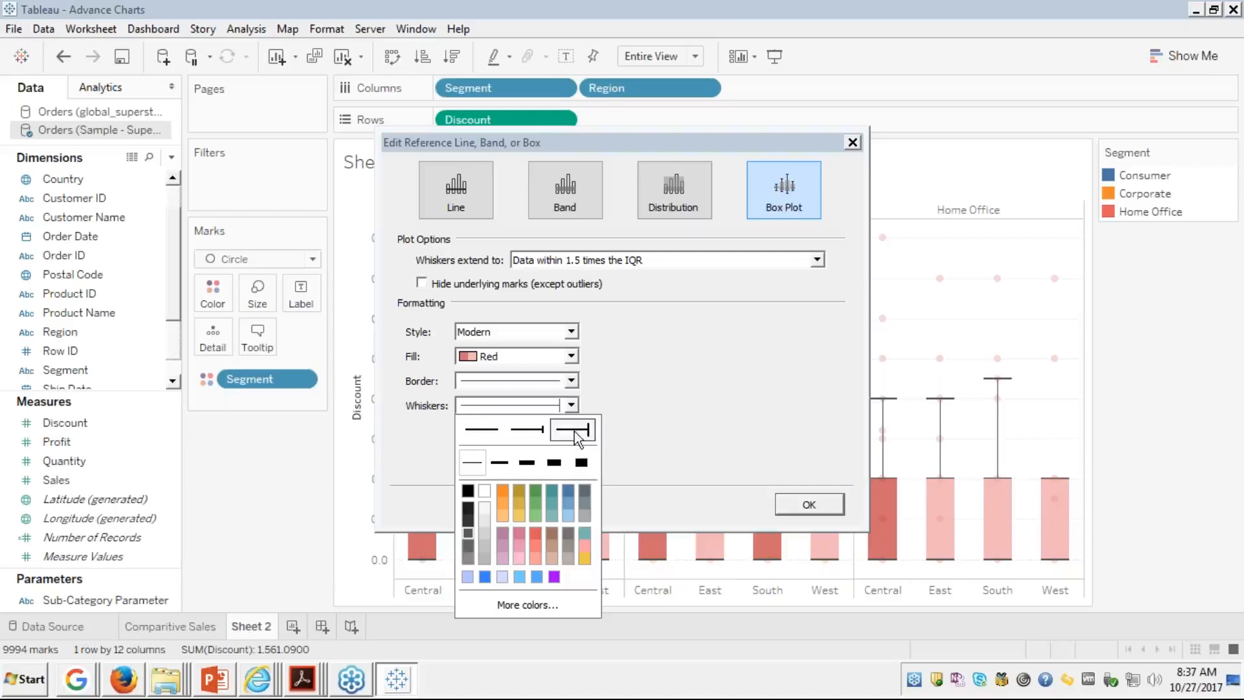
{"action": "left_click", "coordinate": [571, 381]}
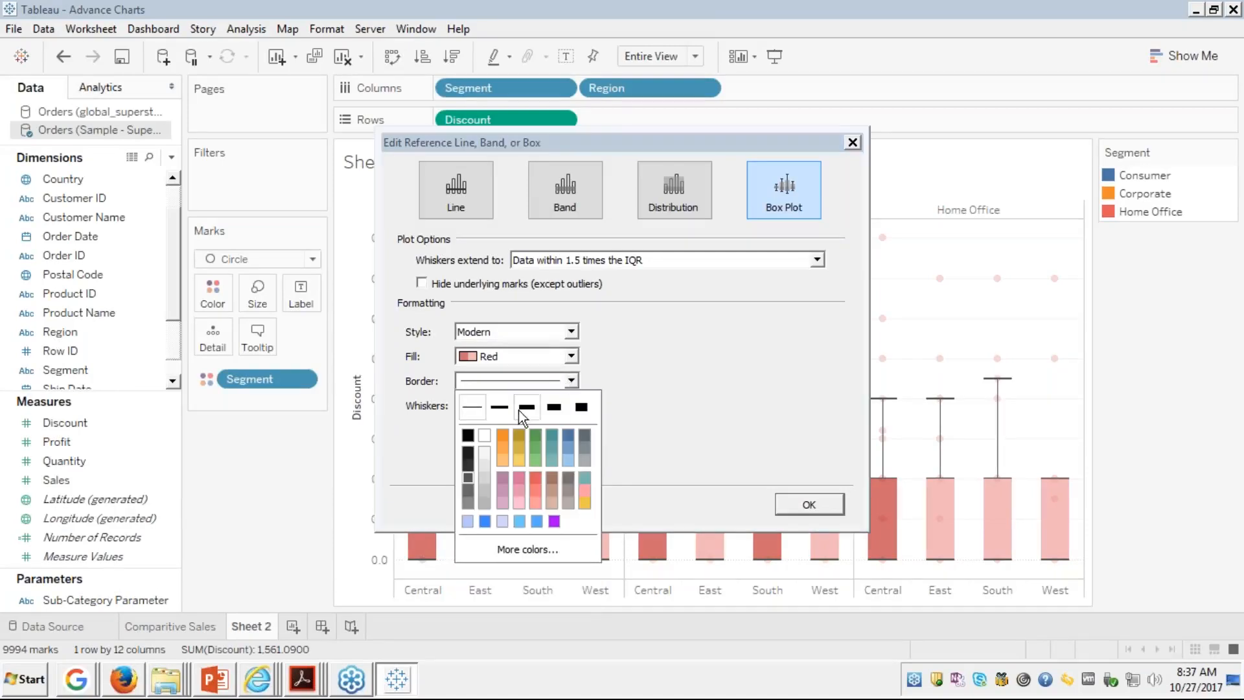
{"action": "left_click", "coordinate": [503, 409]}
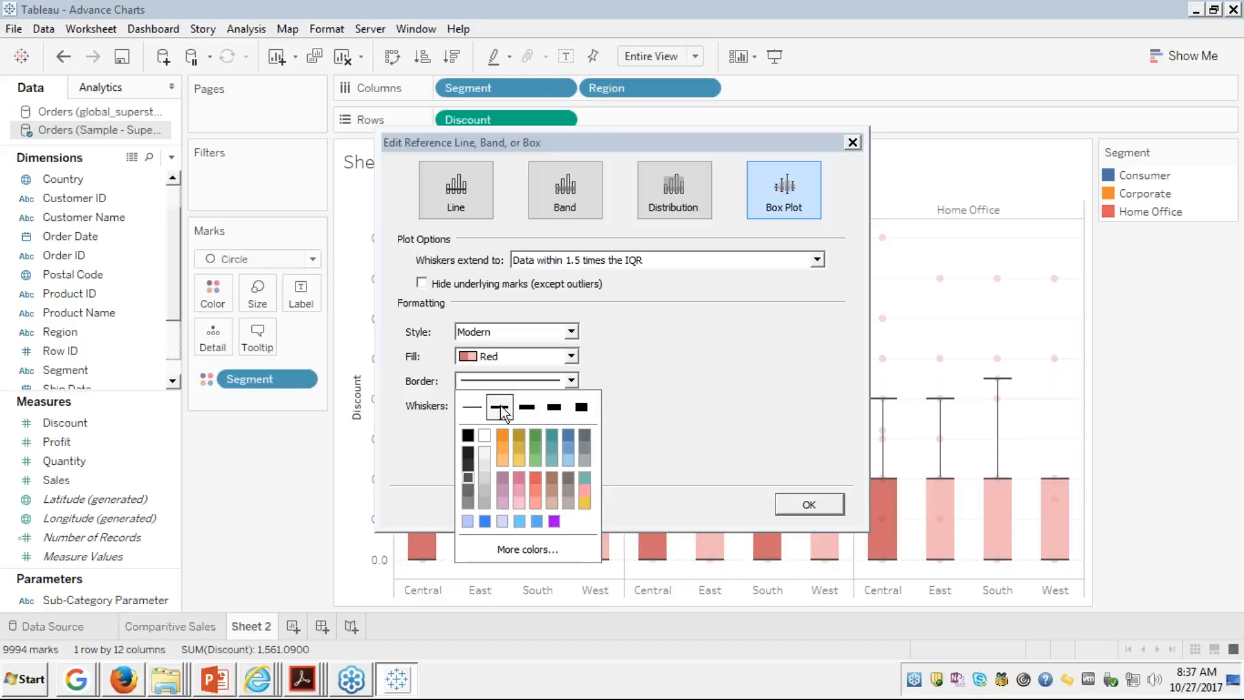
{"action": "left_click", "coordinate": [713, 367]}
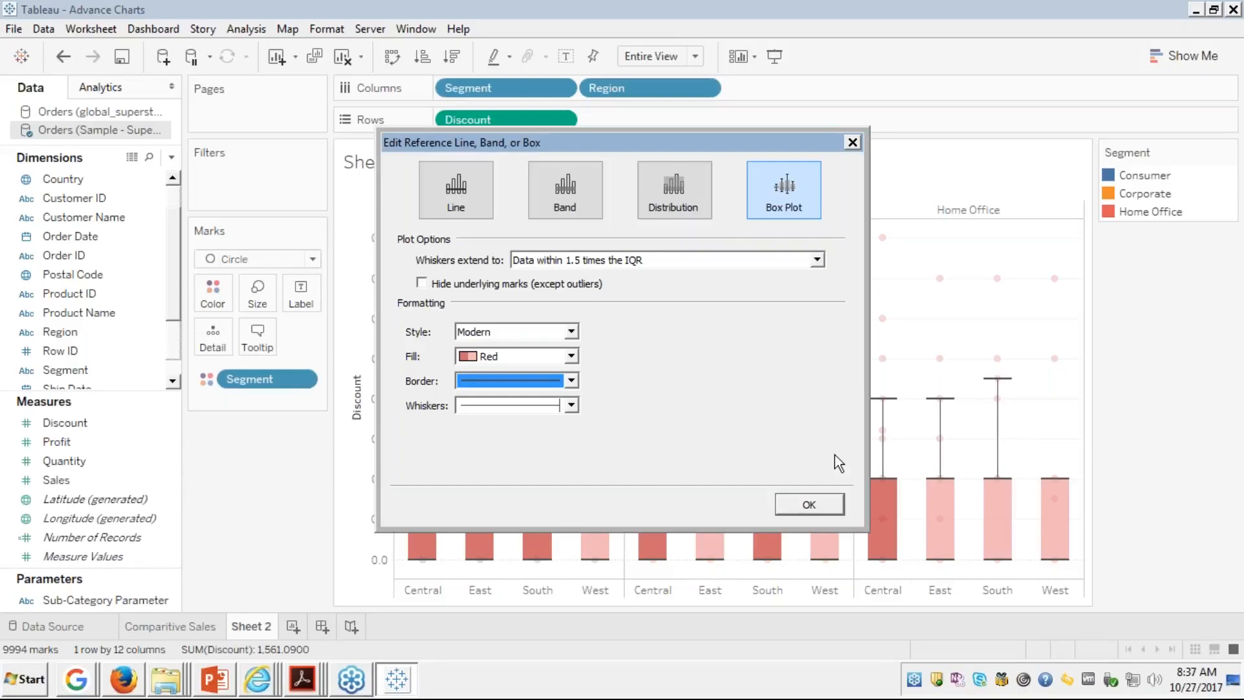
{"action": "left_click", "coordinate": [798, 502]}
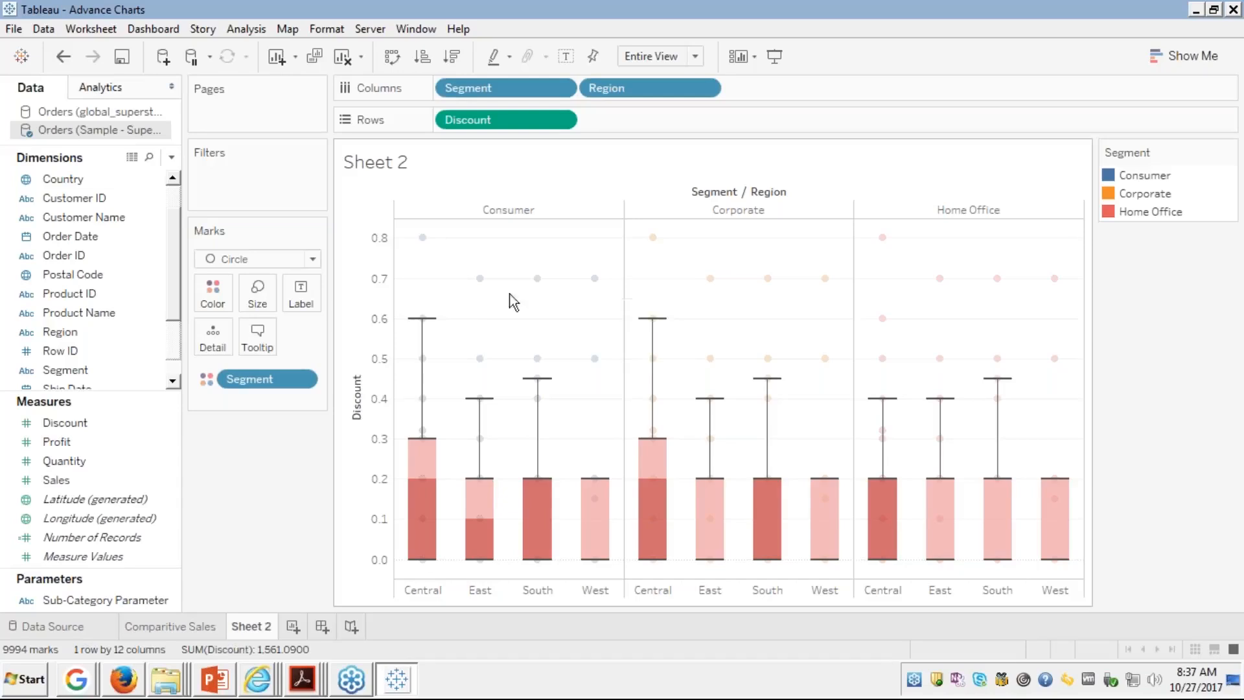
Step: Try showing mark labels on the box plot, hide them again, inspect the upper whisker of Consumer Central and clear the mark selection
{"action": "left_click", "coordinate": [568, 59]}
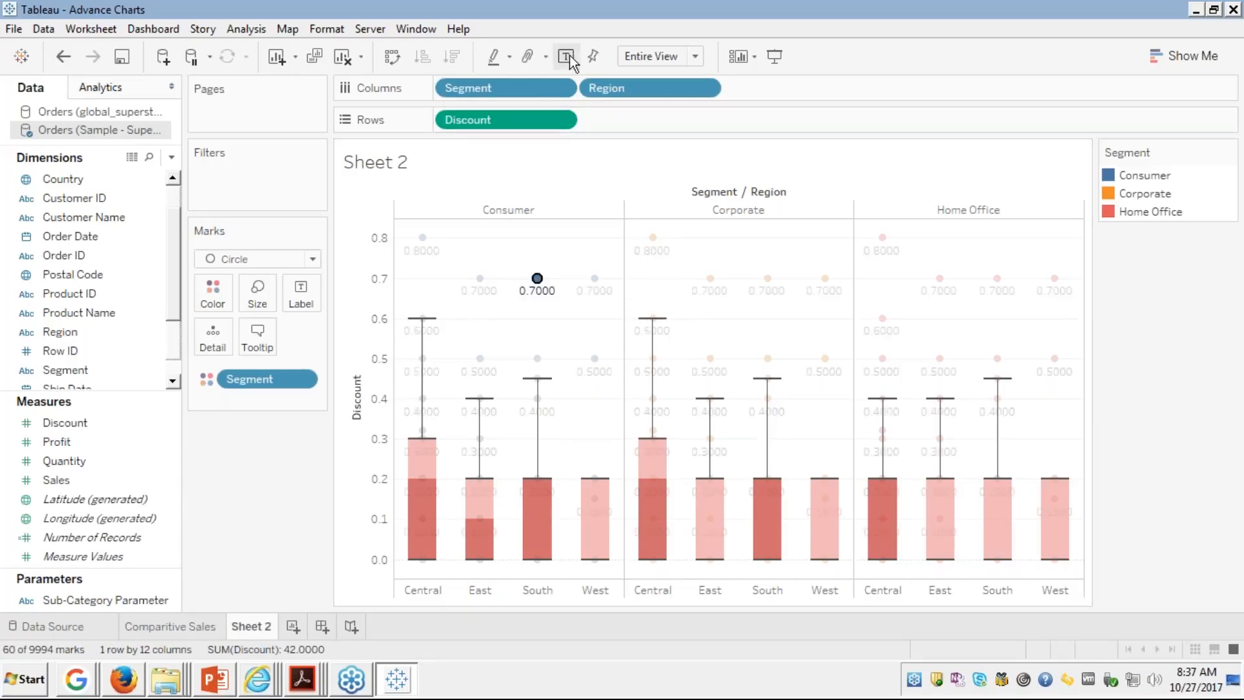
{"action": "left_click", "coordinate": [568, 59]}
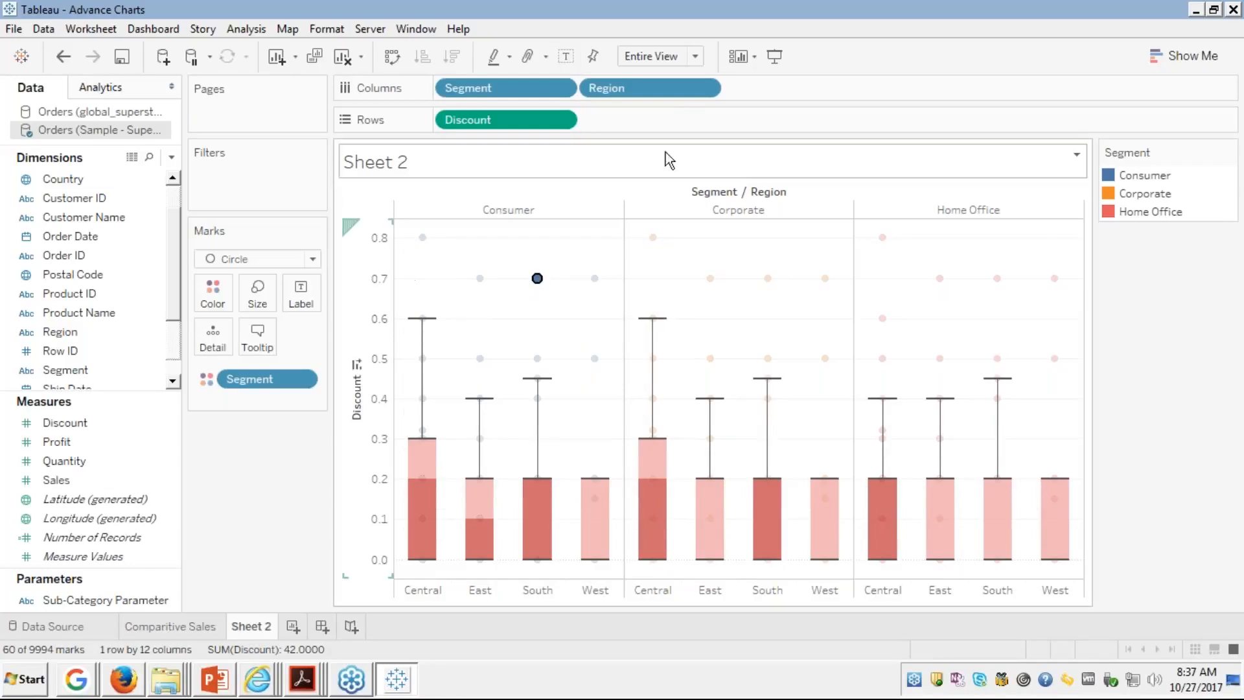
{"action": "mouse_move", "coordinate": [433, 322]}
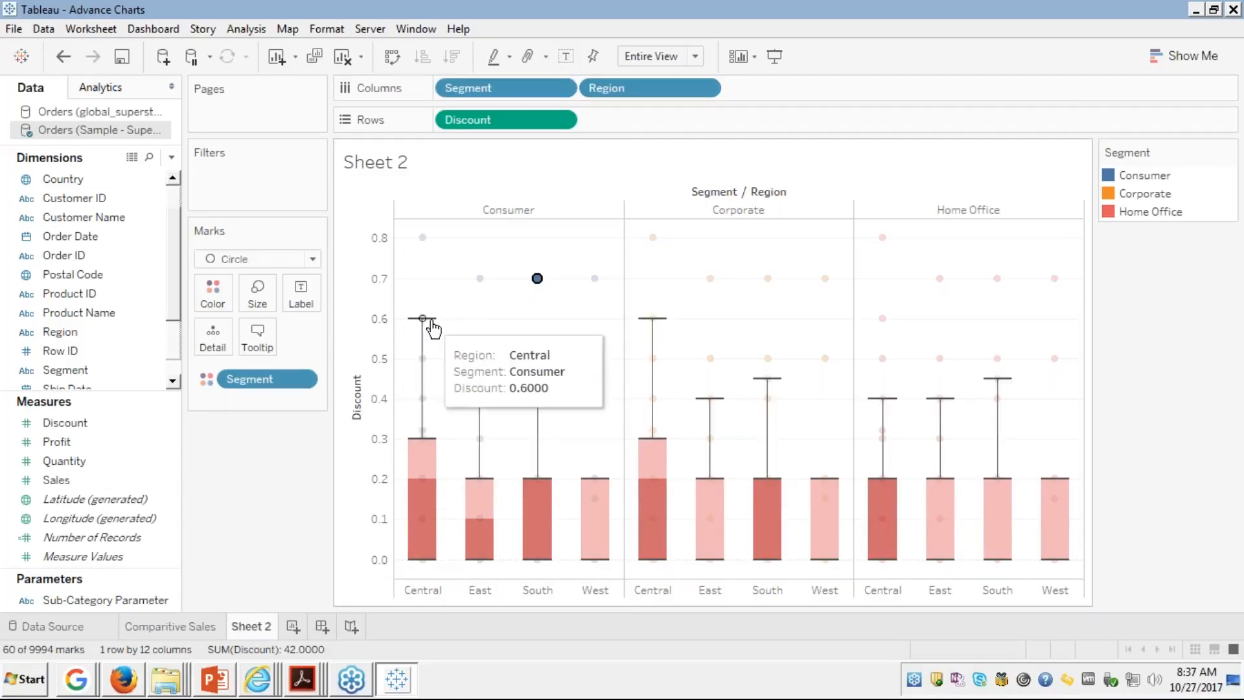
{"action": "left_click", "coordinate": [541, 313]}
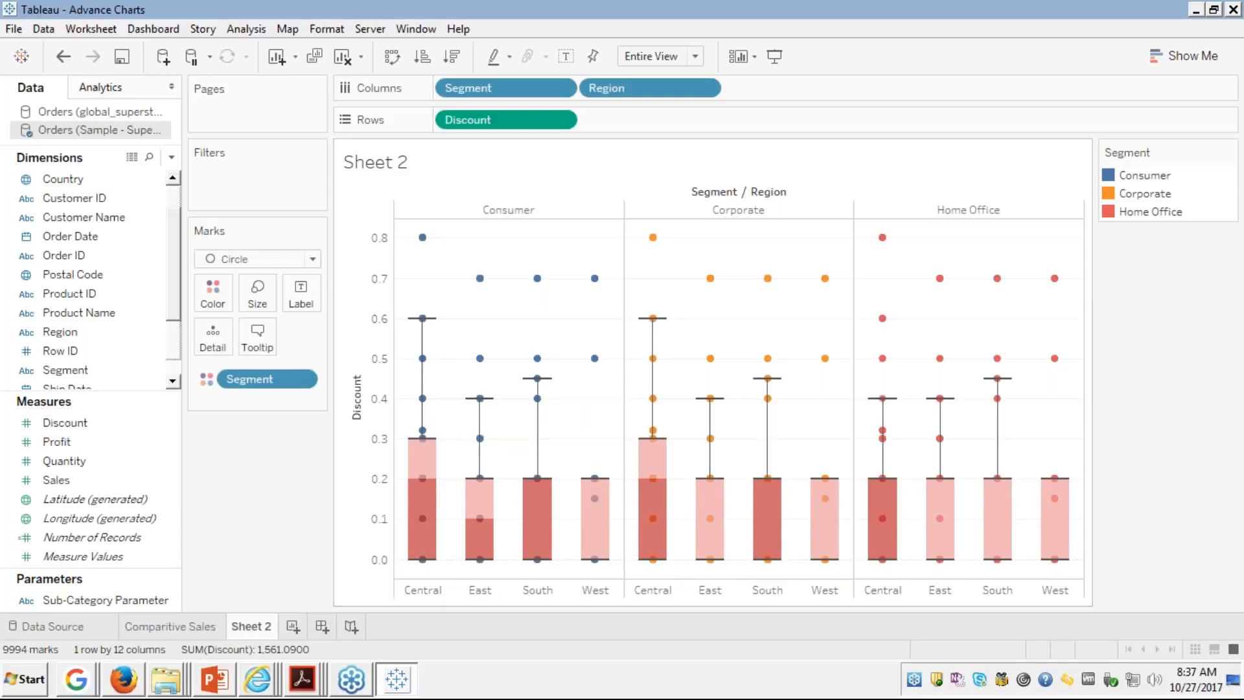
Step: Rename Sheet 2 as B
{"action": "right_click", "coordinate": [257, 626]}
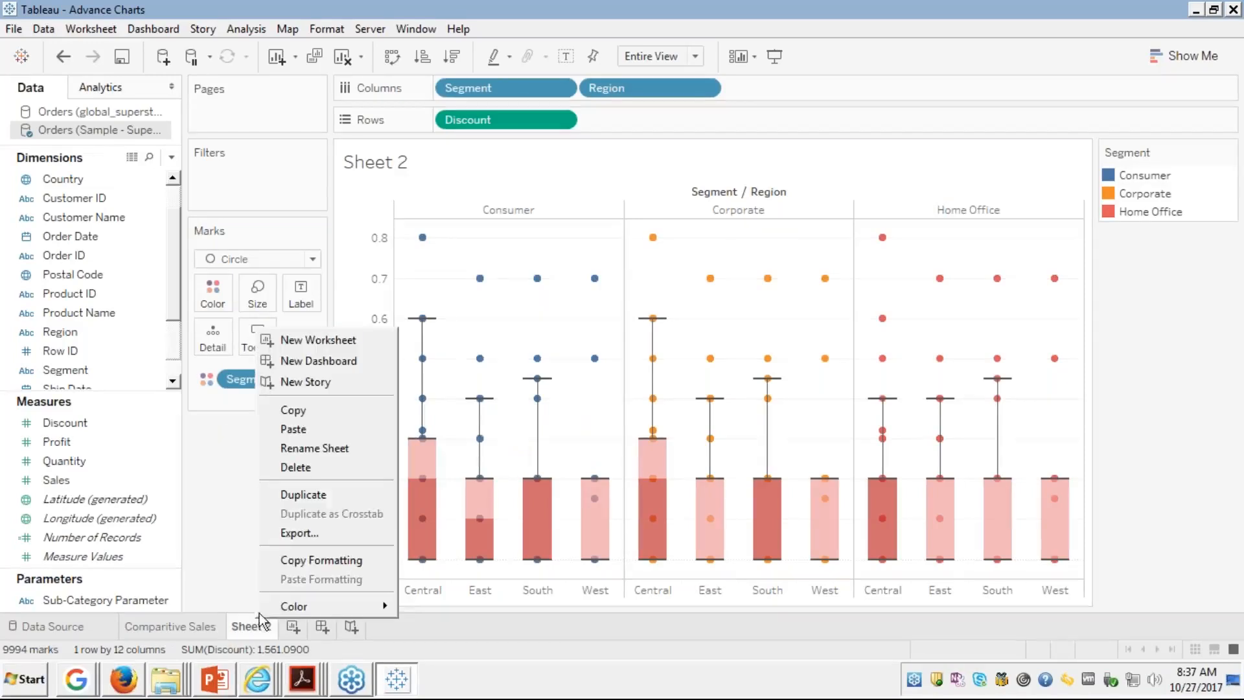
{"action": "left_click", "coordinate": [320, 447]}
{"action": "type", "text": "B"}
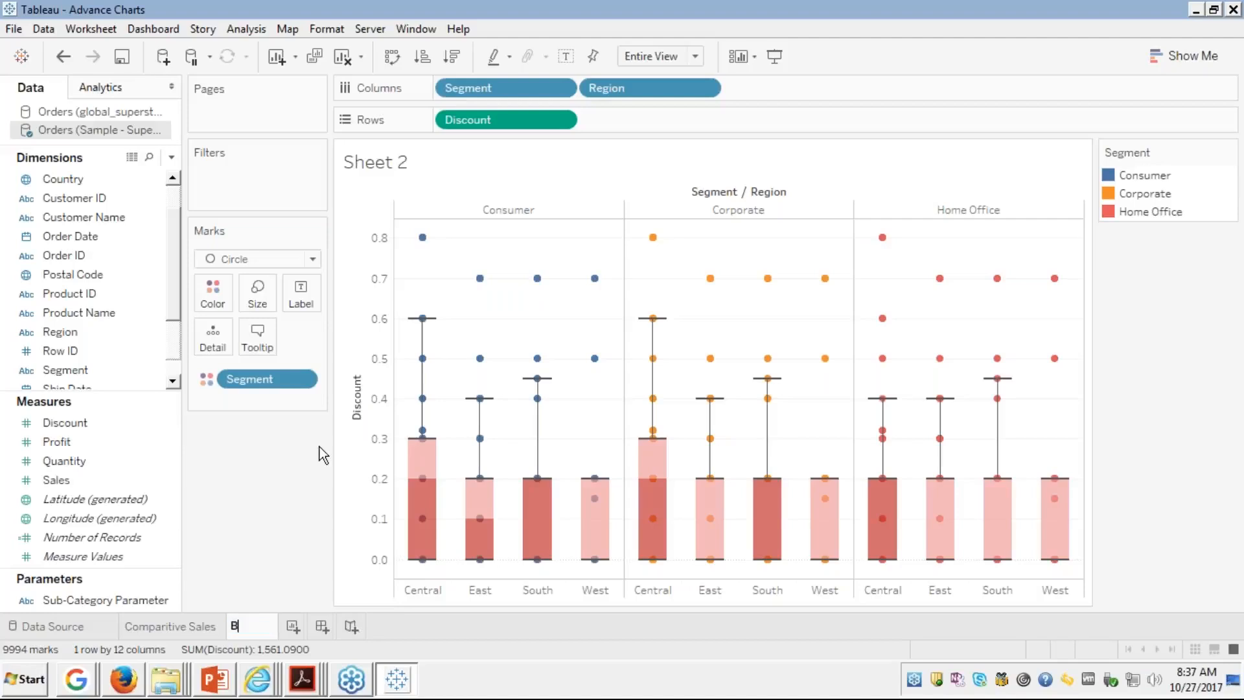
{"action": "key", "text": "Return"}
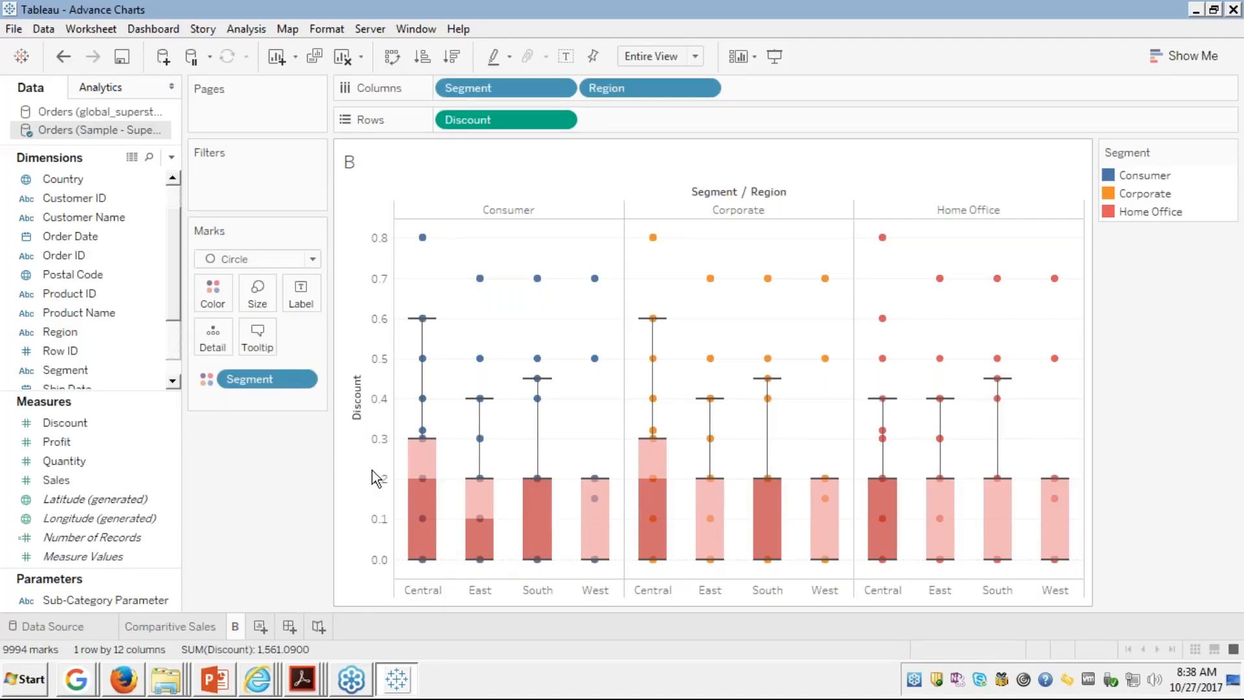
Step: Rename the box plot worksheet as Box and Wiskers
{"action": "right_click", "coordinate": [234, 626]}
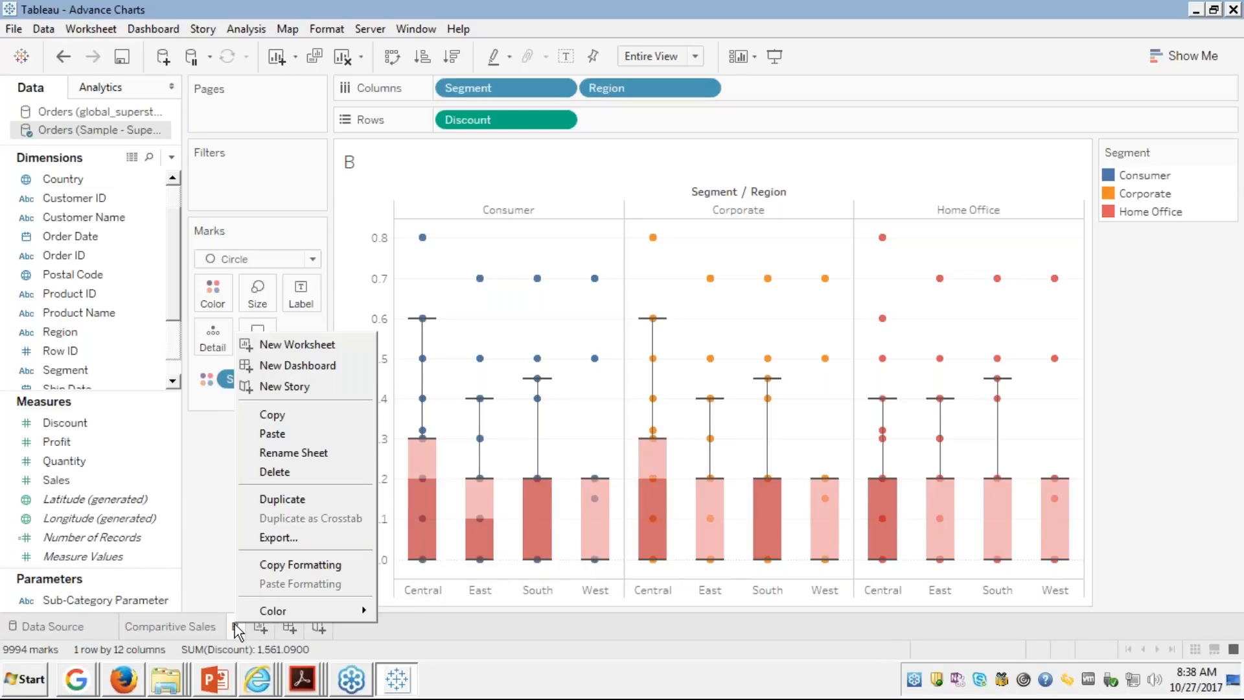
{"action": "left_click", "coordinate": [292, 453]}
{"action": "type", "text": "Box and Wiskers"}
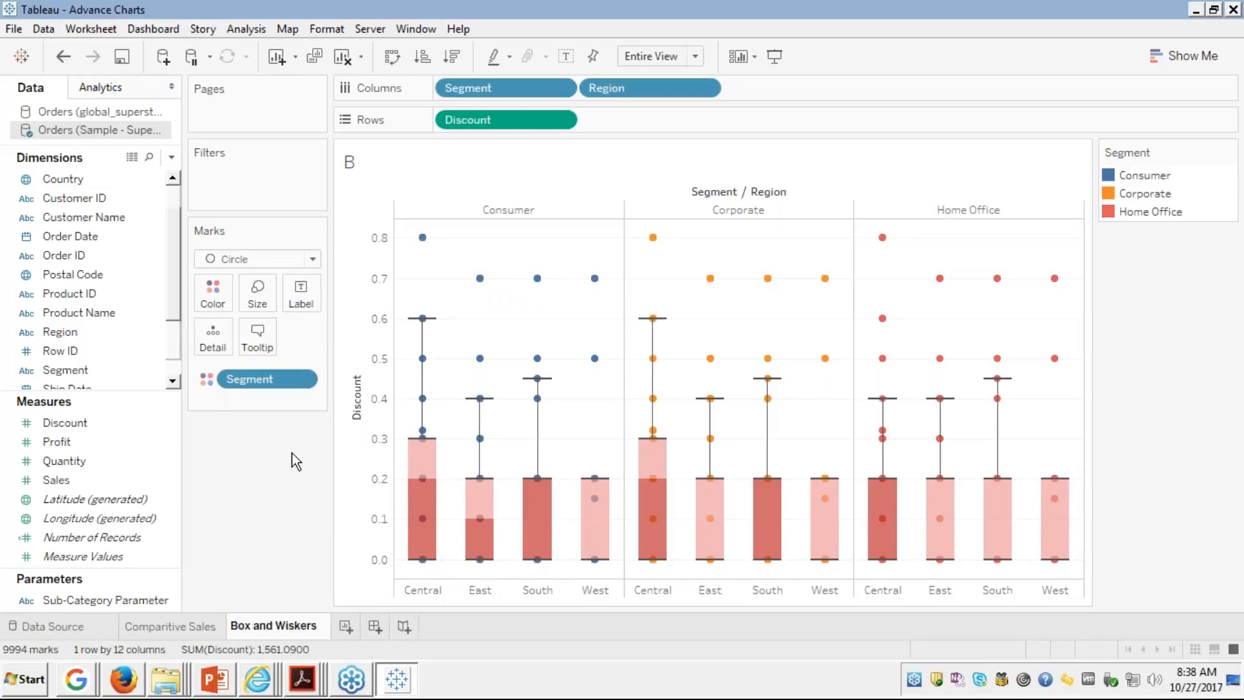
{"action": "key", "text": "Return"}
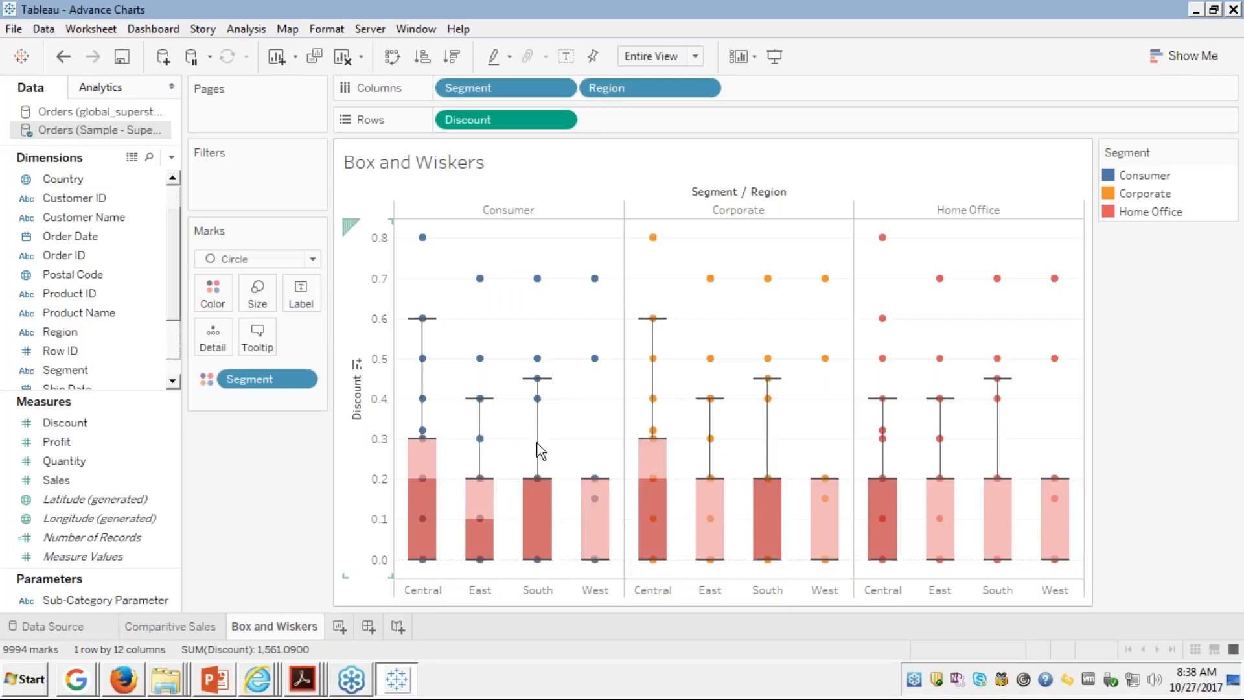
Step: Switch to the Module 9 presentation in Firefox, review slide 11 full screen, advance to the Gantt Chart title slide and leave full screen
{"action": "left_click", "coordinate": [123, 679]}
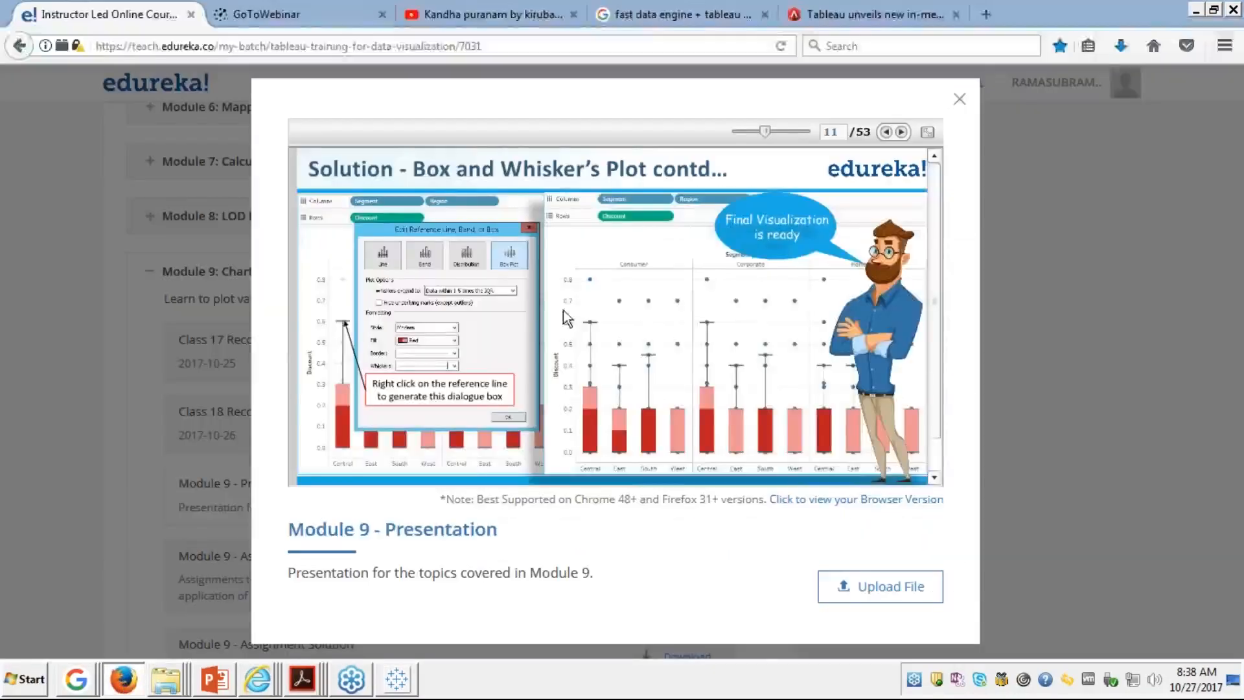
{"action": "left_click", "coordinate": [927, 132]}
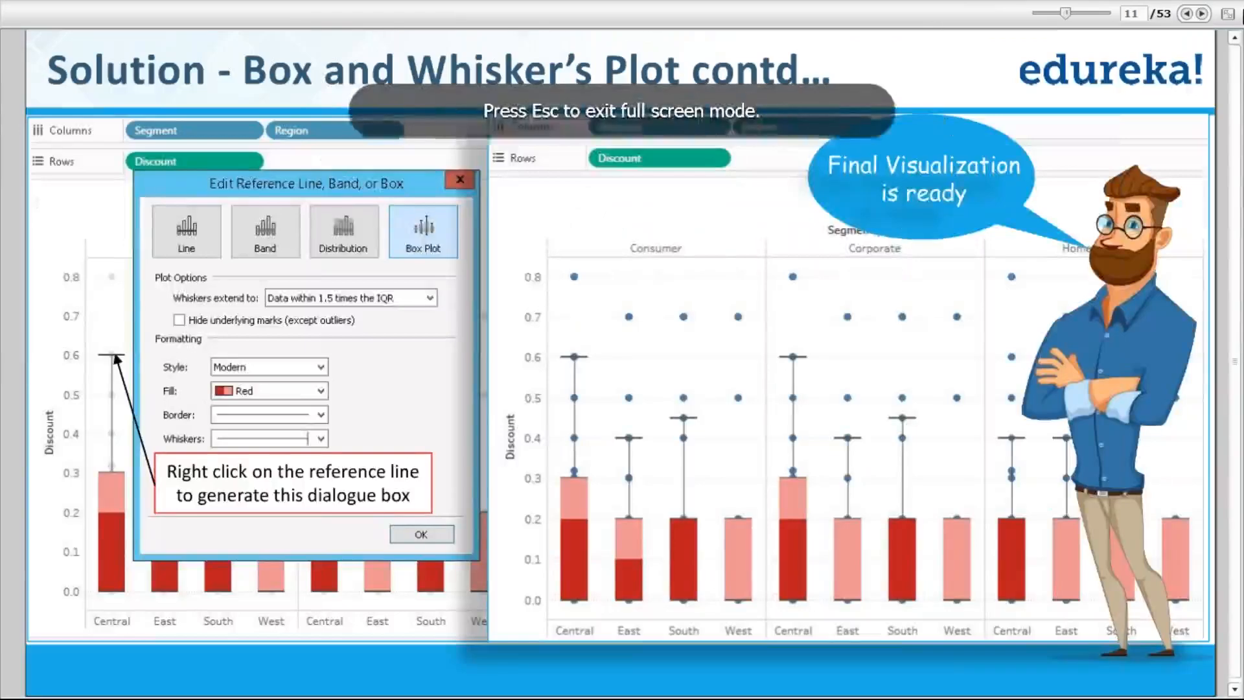
{"action": "left_click", "coordinate": [1204, 14]}
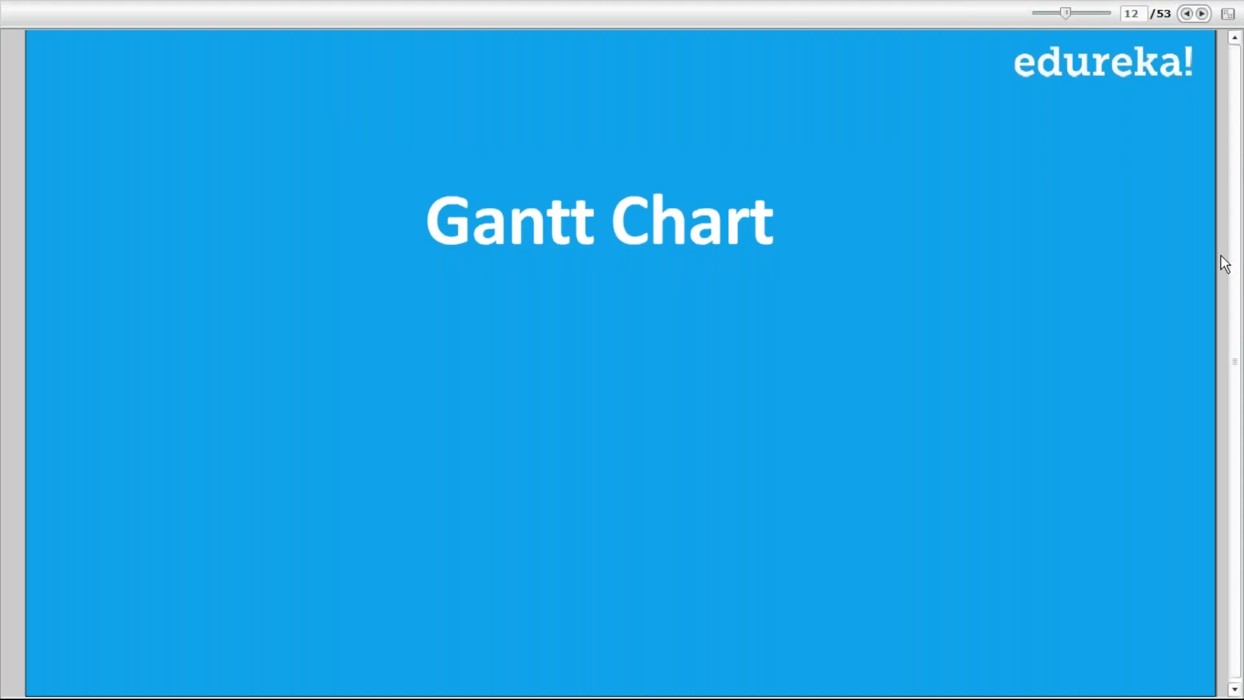
{"action": "key", "text": "Escape"}
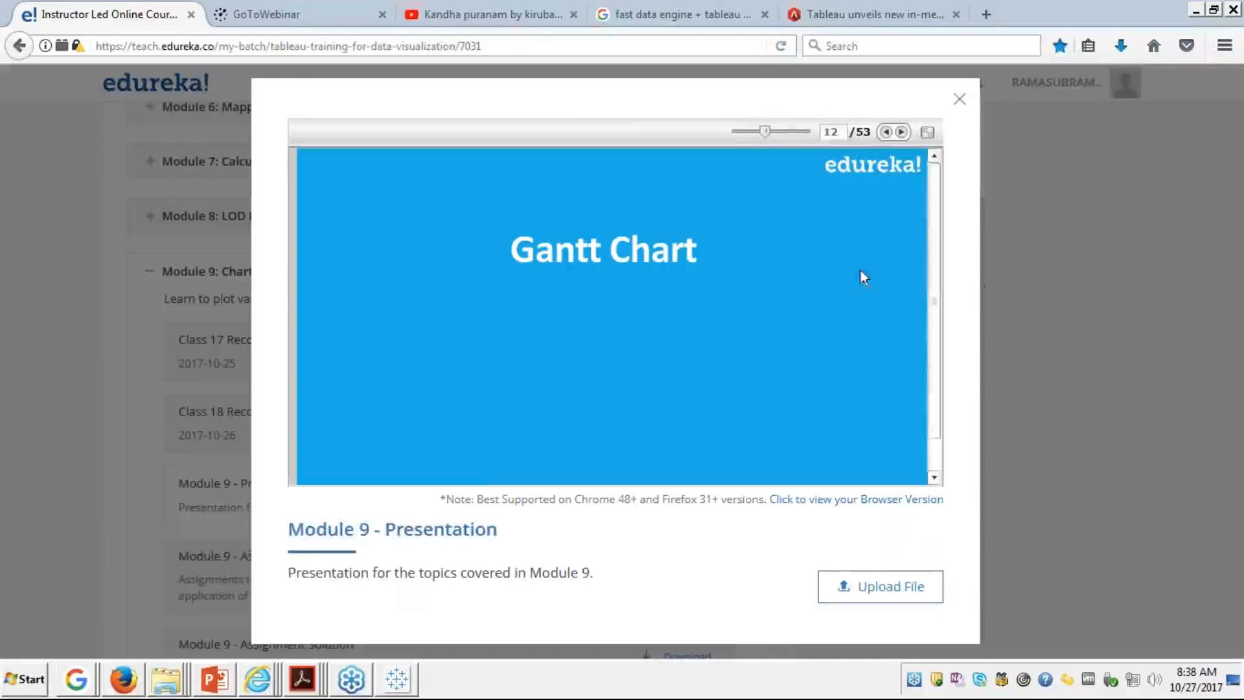
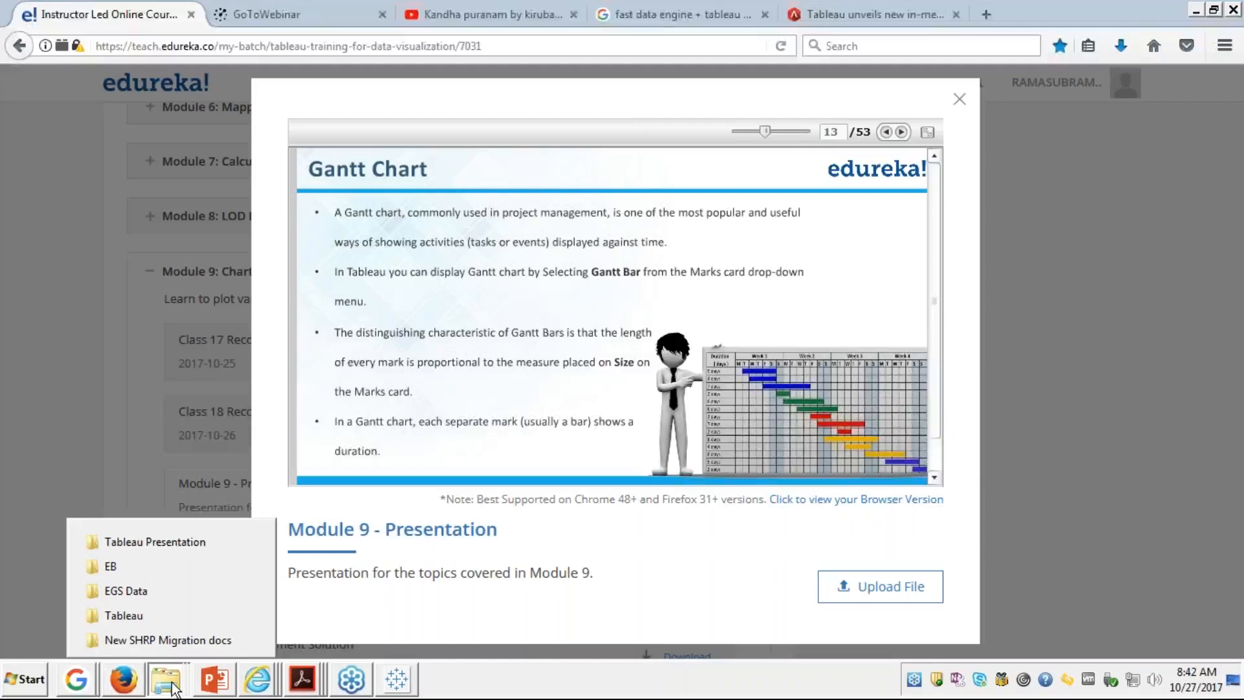
Step: Switch to the Tableau folder in Windows Explorer and look through its subfolders and files for the Module 9 data
{"action": "left_click", "coordinate": [146, 616]}
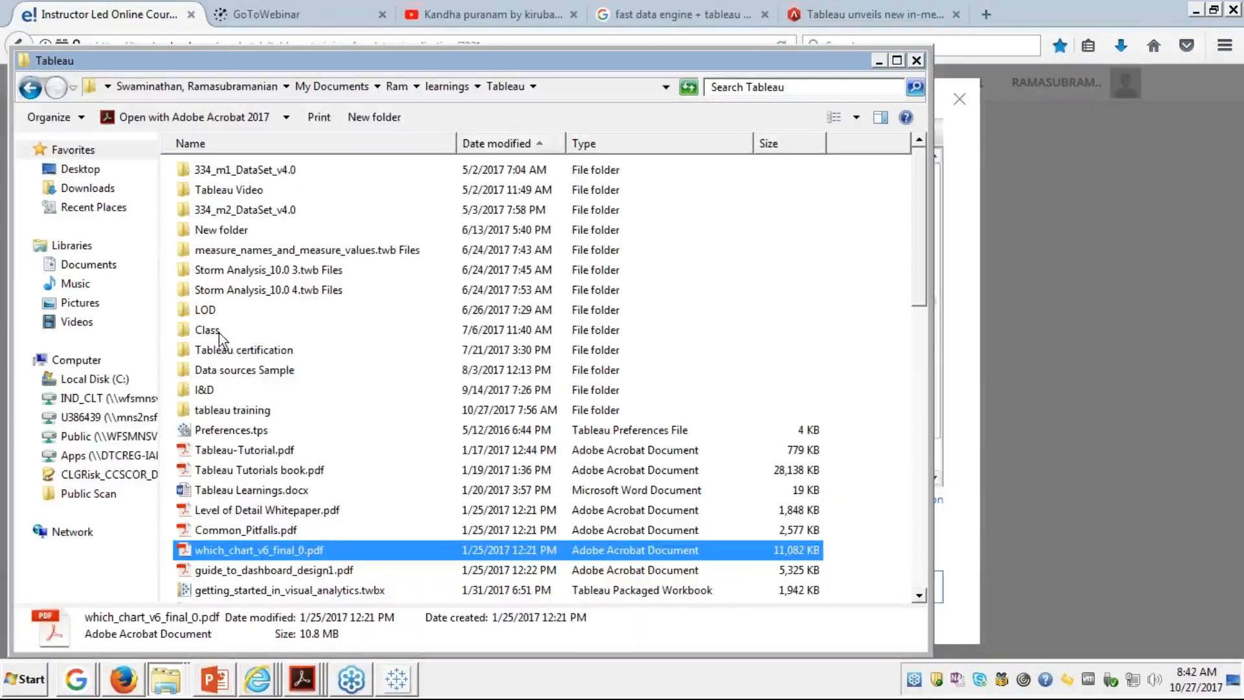
{"action": "left_click", "coordinate": [282, 366]}
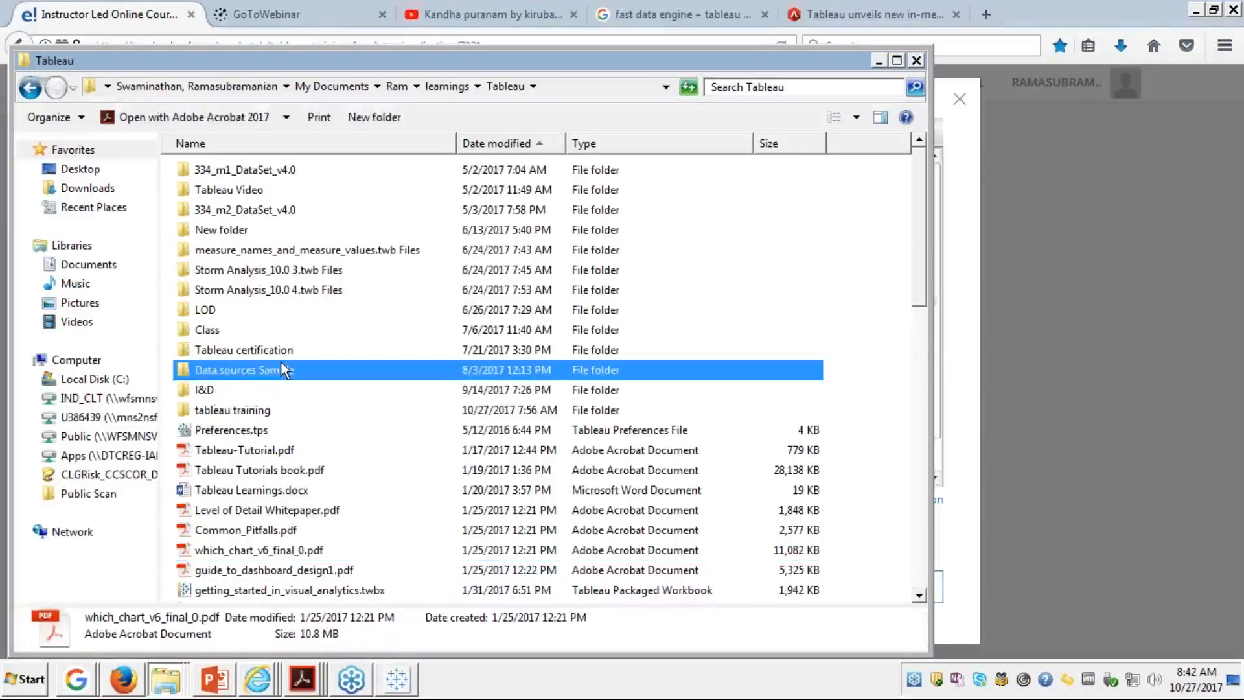
{"action": "left_click", "coordinate": [281, 357]}
{"action": "key", "text": "Up"}
{"action": "key", "text": "Up"}
{"action": "key", "text": "Up"}
{"action": "key", "text": "Up"}
{"action": "key", "text": "Up"}
{"action": "key", "text": "Up"}
{"action": "key", "text": "Up"}
{"action": "key", "text": "Up"}
{"action": "key", "text": "Up"}
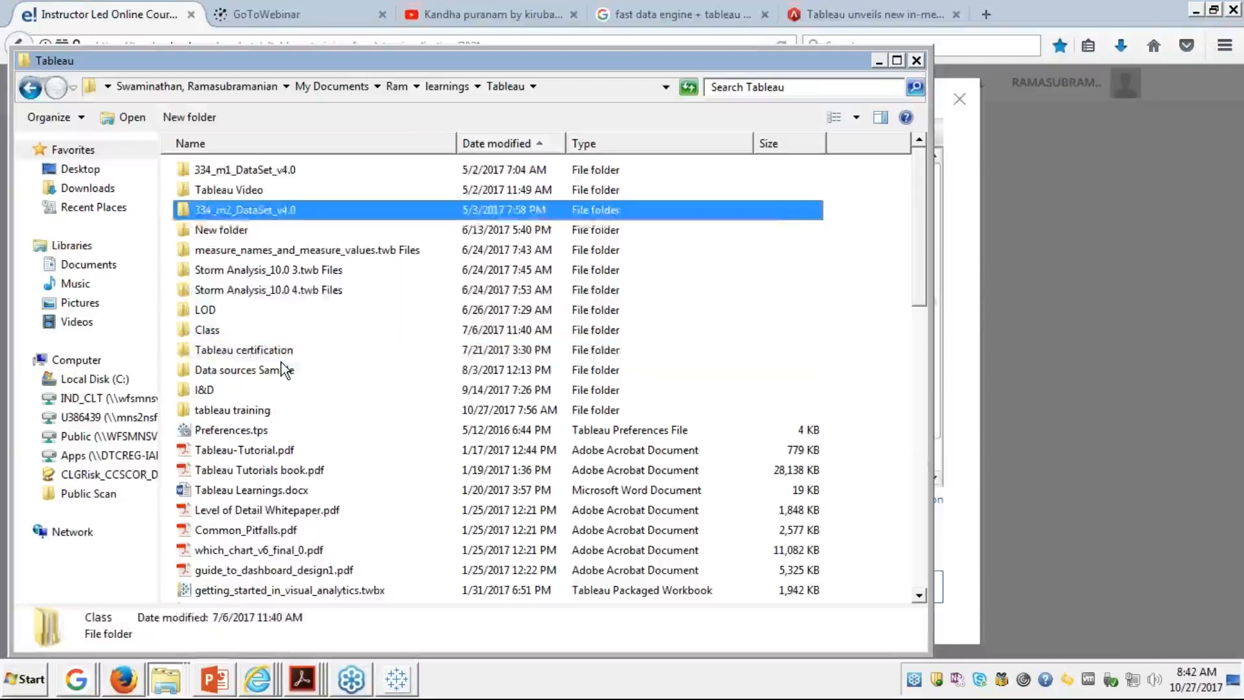
{"action": "key", "text": "Down"}
{"action": "key", "text": "Down"}
{"action": "key", "text": "Down"}
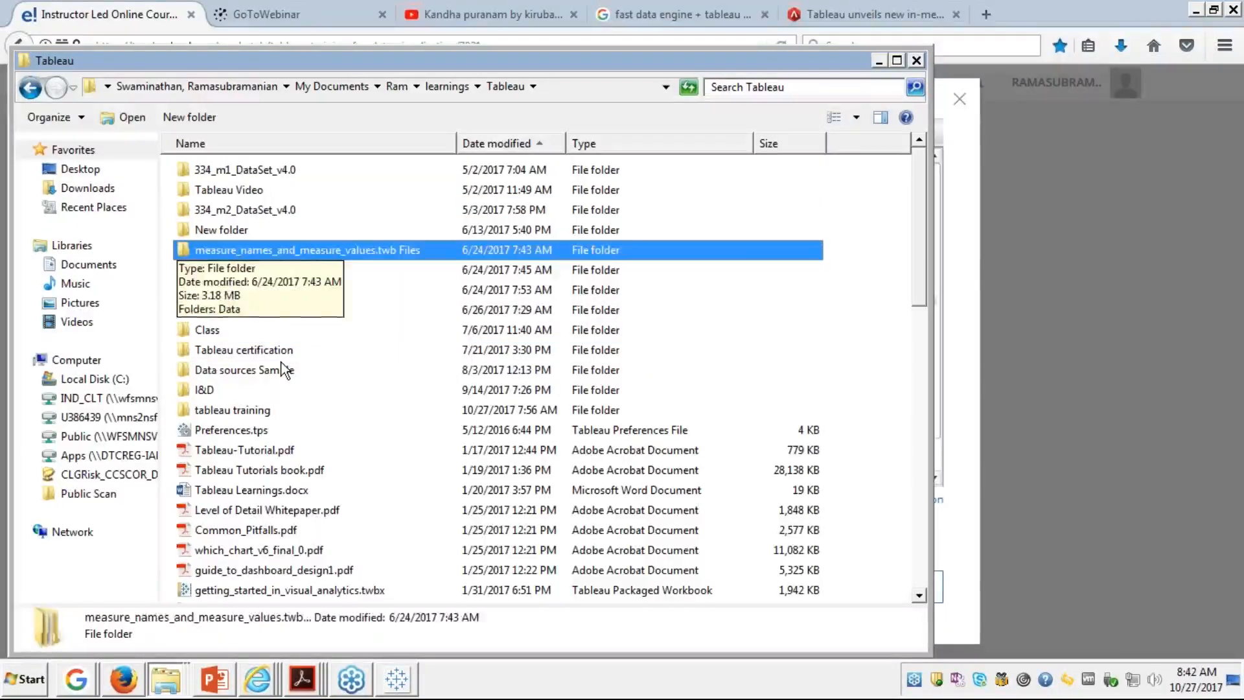
{"action": "key", "text": "Down"}
{"action": "key", "text": "Down"}
{"action": "key", "text": "Down"}
{"action": "key", "text": "Down"}
{"action": "key", "text": "Down"}
{"action": "key", "text": "Down"}
{"action": "key", "text": "Down"}
{"action": "key", "text": "Down"}
{"action": "key", "text": "Down"}
{"action": "key", "text": "Down"}
{"action": "key", "text": "Down"}
{"action": "key", "text": "Down"}
{"action": "key", "text": "Down"}
{"action": "key", "text": "Down"}
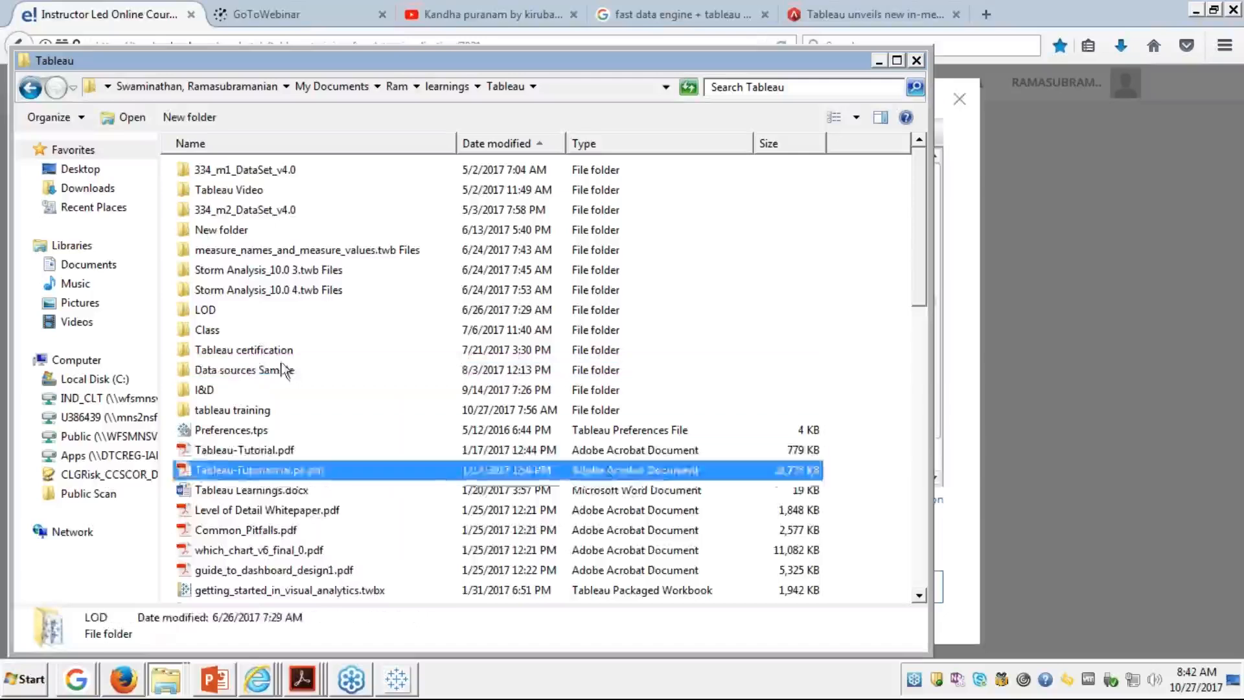
{"action": "key", "text": "Down"}
{"action": "key", "text": "Down"}
{"action": "key", "text": "Down"}
{"action": "key", "text": "Down"}
{"action": "key", "text": "Down"}
{"action": "key", "text": "Down"}
{"action": "key", "text": "Down"}
{"action": "key", "text": "Down"}
{"action": "key", "text": "Down"}
{"action": "key", "text": "Down"}
{"action": "key", "text": "Down"}
{"action": "key", "text": "Down"}
{"action": "key", "text": "Down"}
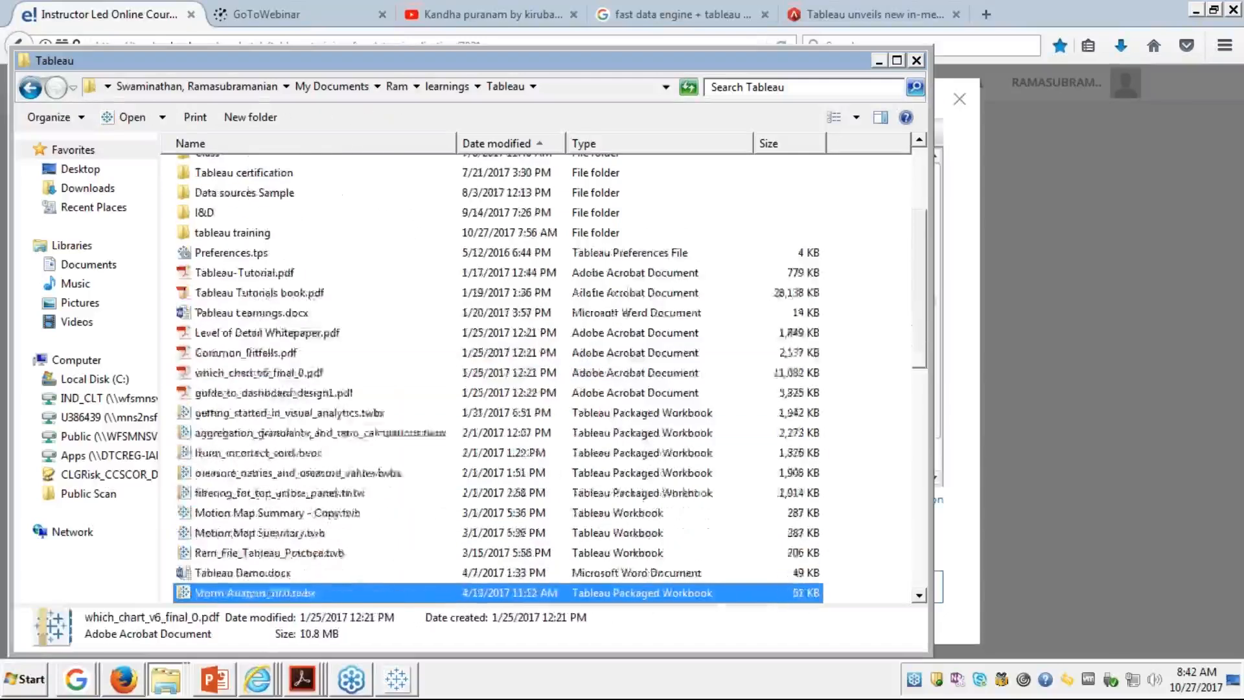
{"action": "key", "text": "Down"}
{"action": "key", "text": "Down"}
{"action": "key", "text": "Down"}
{"action": "key", "text": "Down"}
{"action": "key", "text": "Down"}
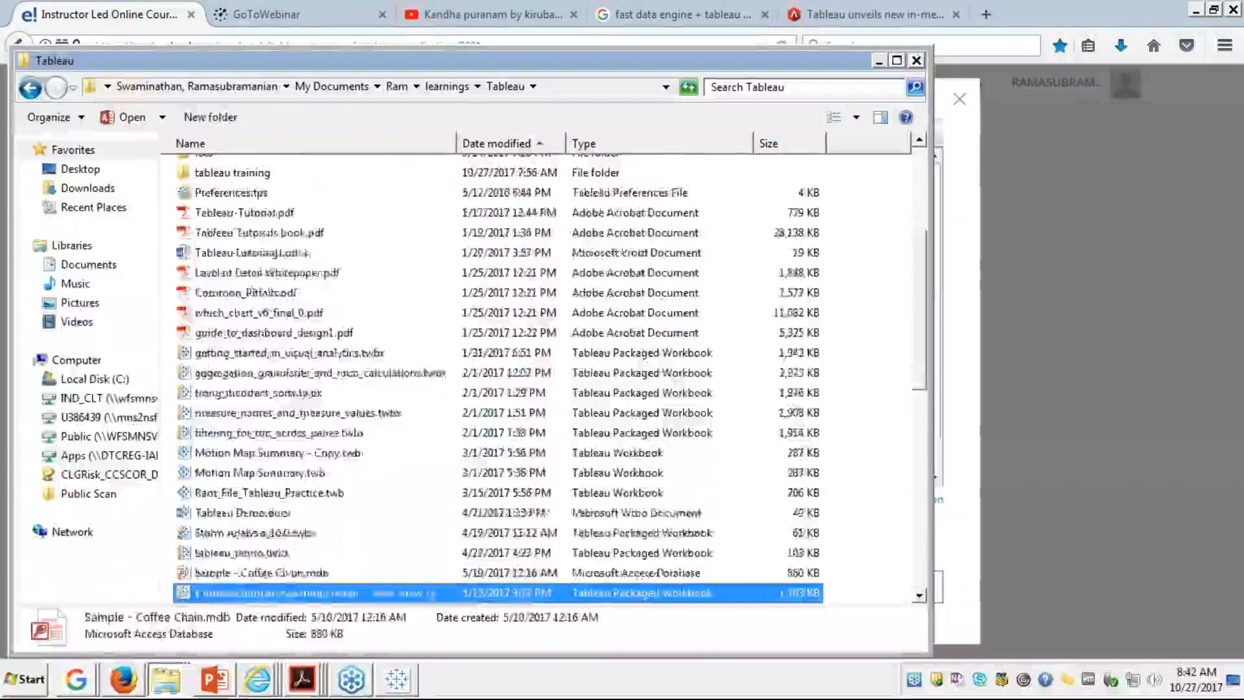
{"action": "key", "text": "Down"}
{"action": "key", "text": "Down"}
{"action": "key", "text": "Down"}
{"action": "key", "text": "Down"}
{"action": "key", "text": "Down"}
{"action": "key", "text": "Down"}
{"action": "key", "text": "Down"}
{"action": "key", "text": "Down"}
{"action": "key", "text": "Down"}
{"action": "key", "text": "Down"}
{"action": "key", "text": "Down"}
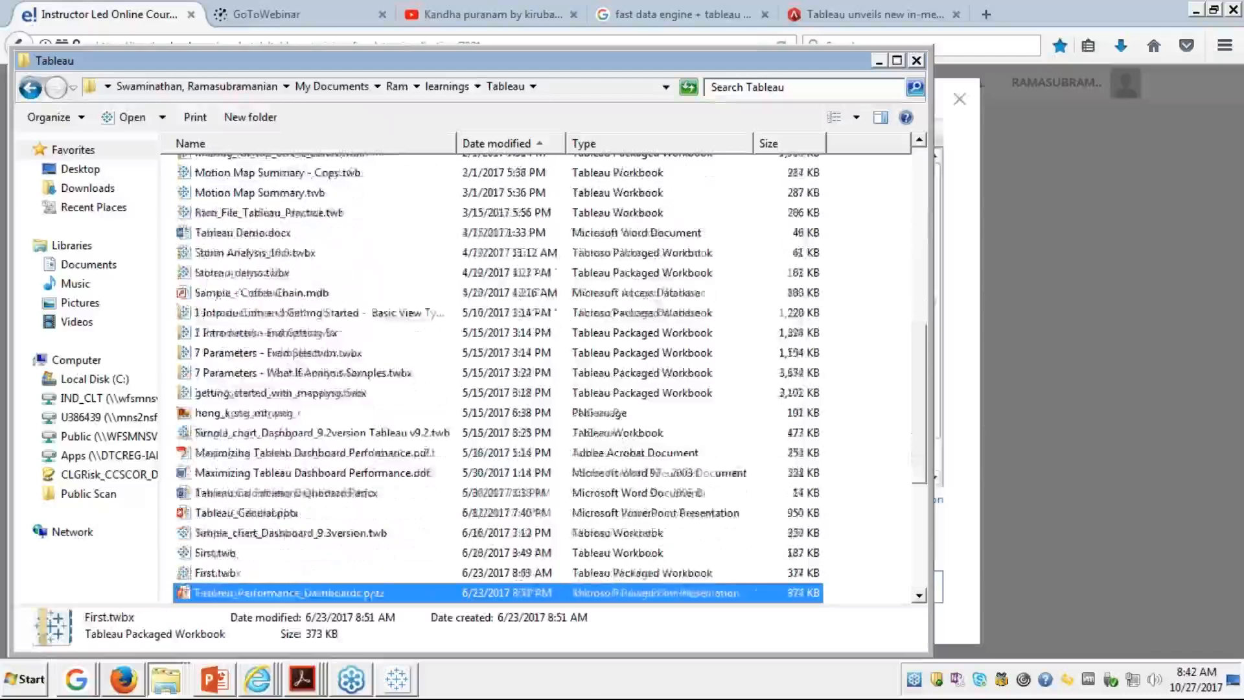
{"action": "key", "text": "Down"}
{"action": "key", "text": "Down"}
{"action": "key", "text": "Down"}
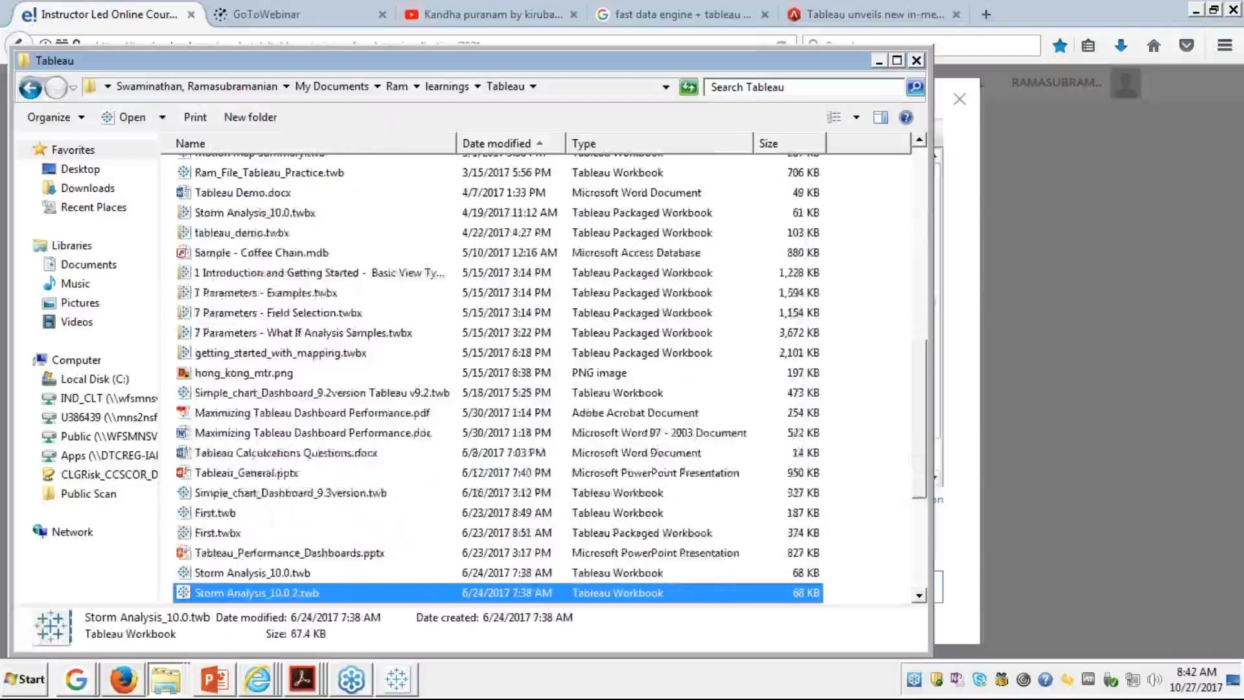
{"action": "key", "text": "Down"}
{"action": "key", "text": "Down"}
{"action": "key", "text": "Down"}
{"action": "key", "text": "Down"}
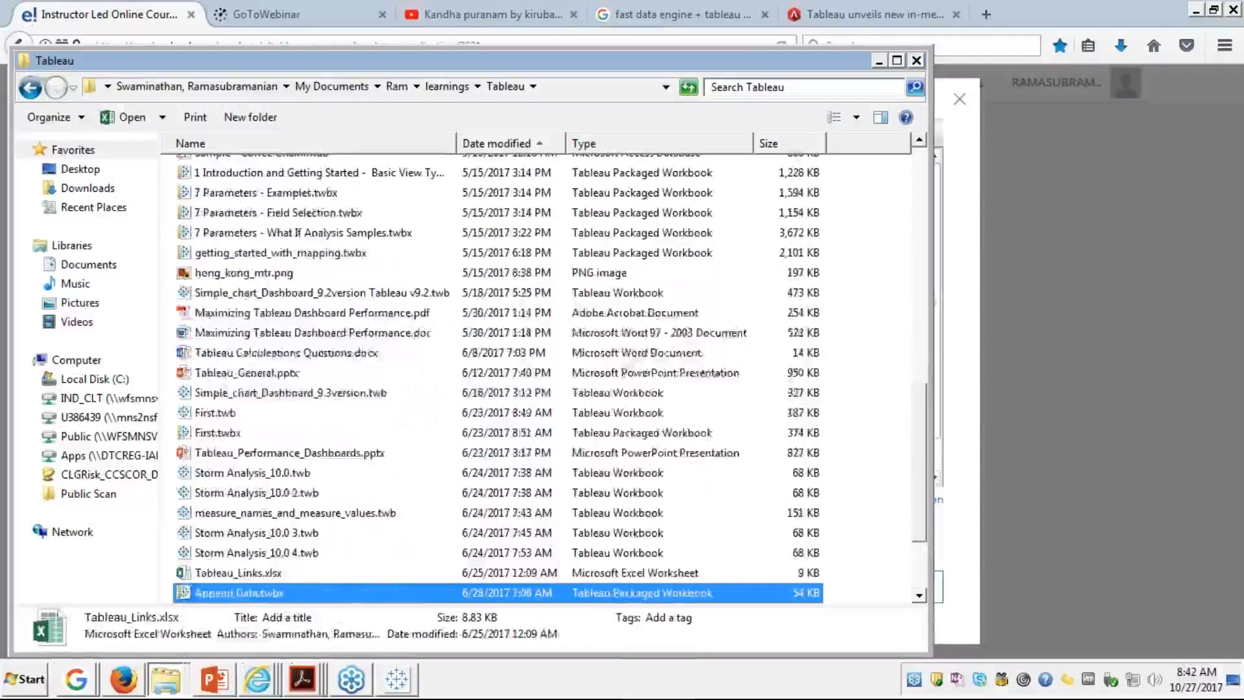
{"action": "key", "text": "Down"}
{"action": "key", "text": "Down"}
{"action": "key", "text": "Down"}
{"action": "key", "text": "Down"}
{"action": "key", "text": "Down"}
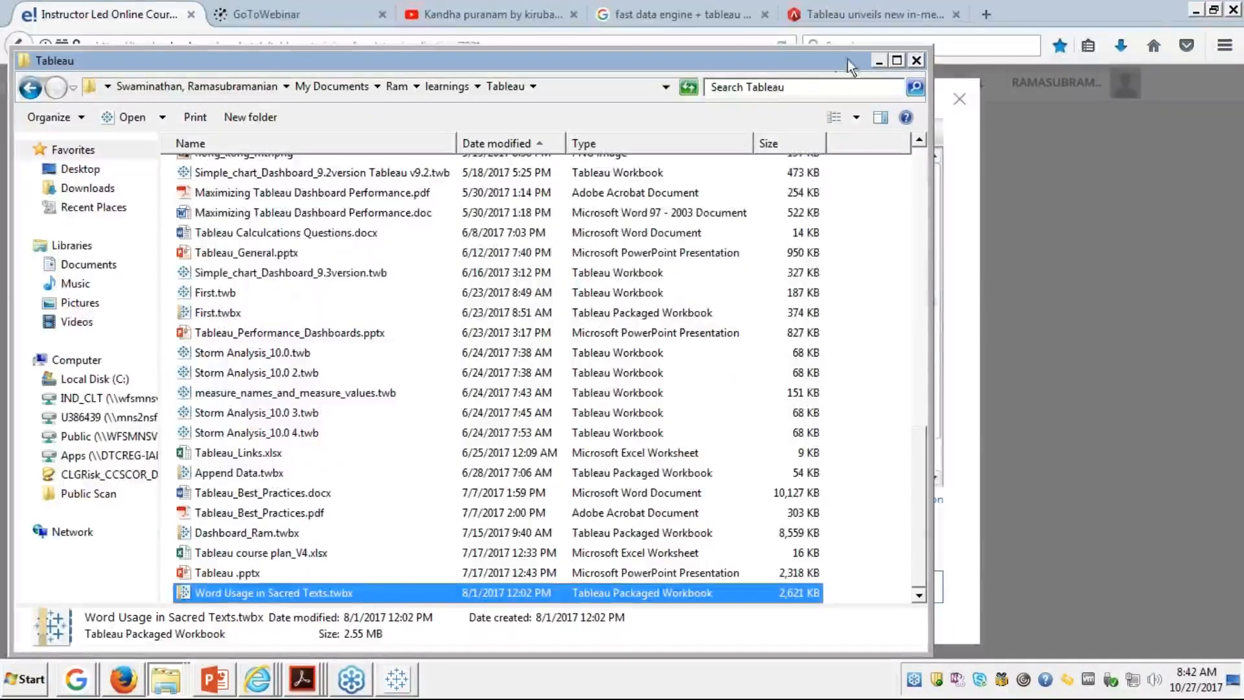
Step: Search the Tableau folder for module 9 and open the Module 9-DataSet folder stored under tableau training
{"action": "left_click", "coordinate": [820, 82]}
{"action": "type", "text": "module 9"}
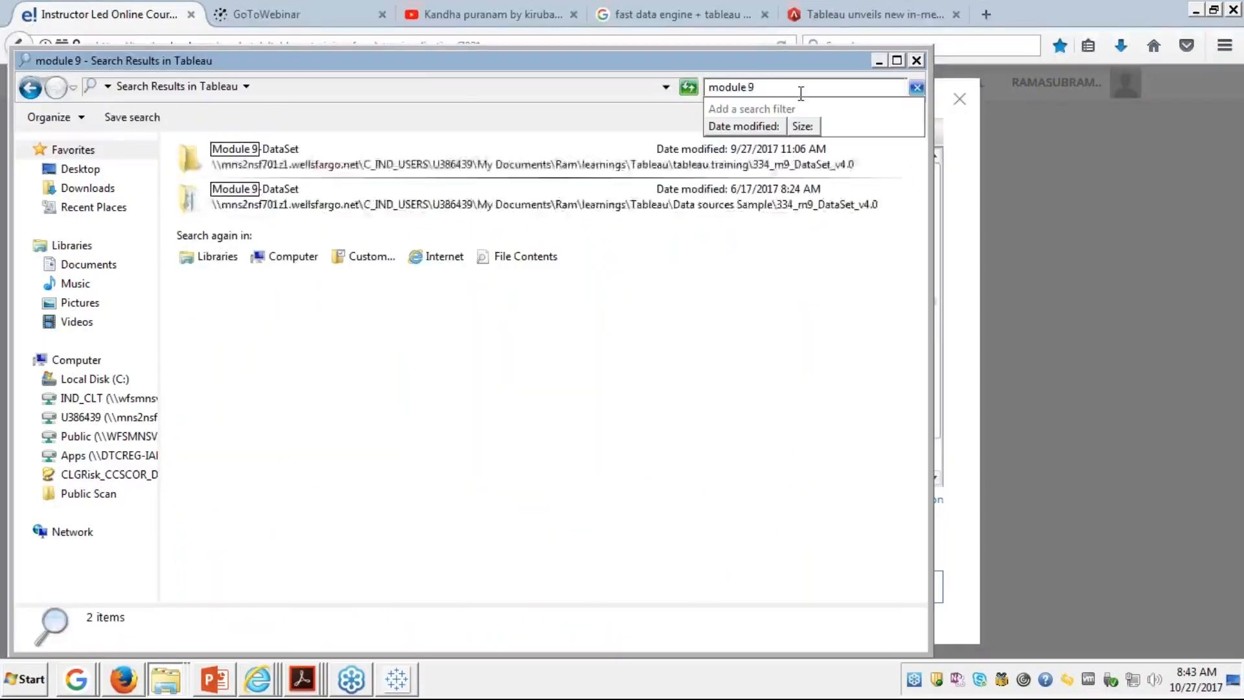
{"action": "double_click", "coordinate": [293, 157]}
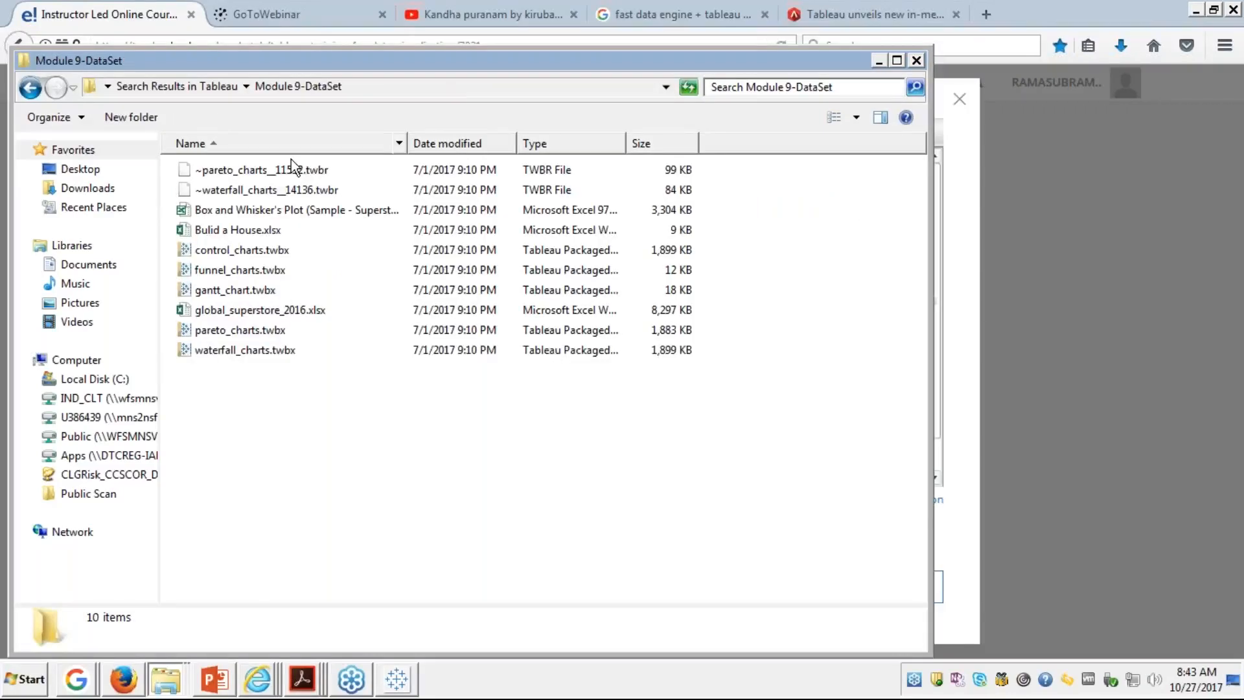
Step: Select Bulid a House.xlsx in the Module 9-DataSet folder and copy the folder's path
{"action": "left_click", "coordinate": [262, 225]}
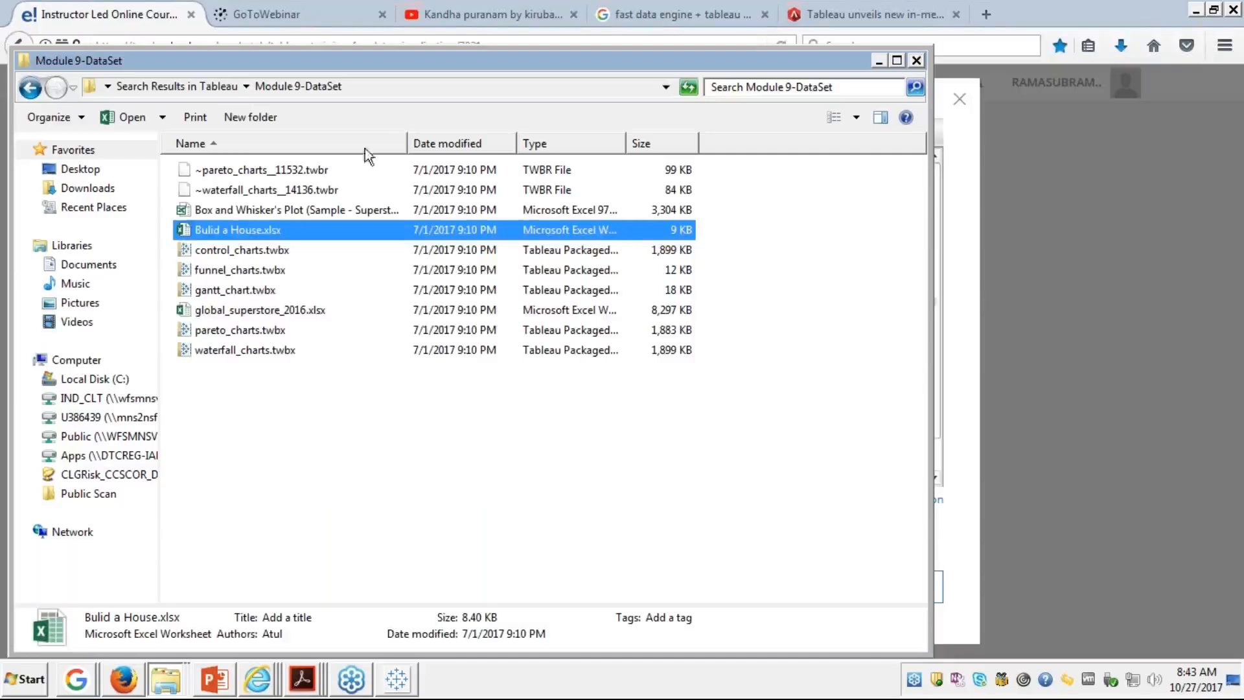
{"action": "left_click", "coordinate": [403, 86]}
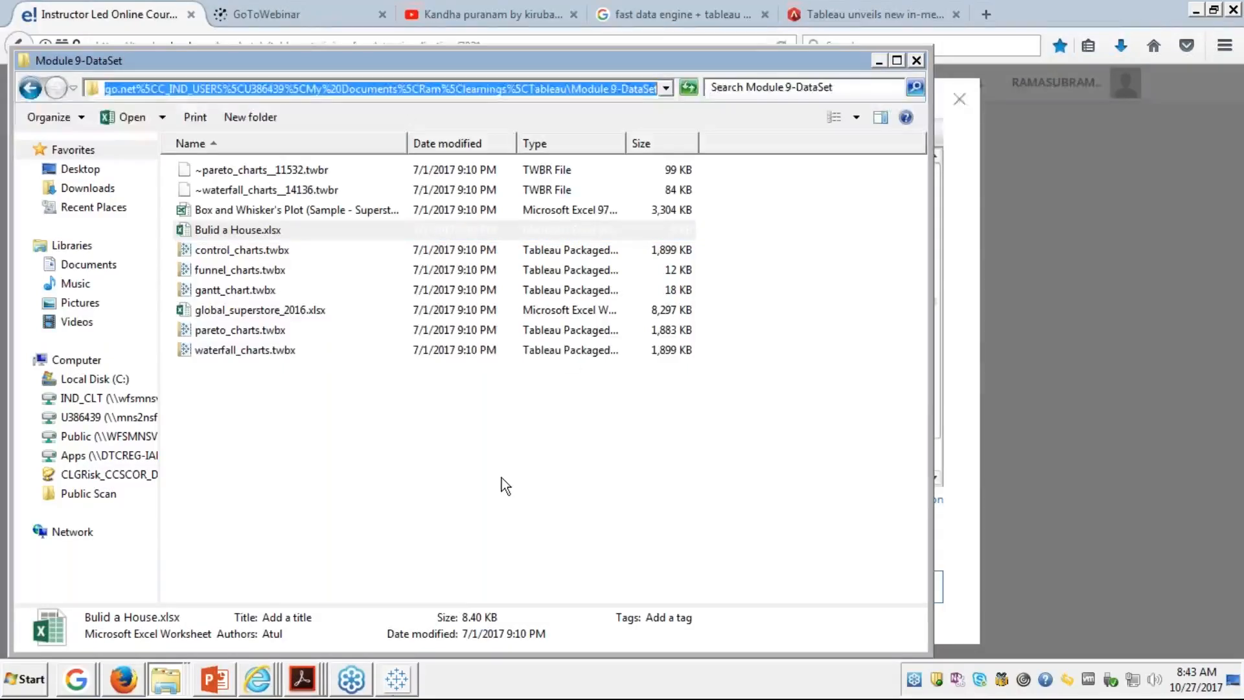
Step: Switch to the Advance Charts workbook in Tableau, add a new worksheet and rename it Gantt Charts
{"action": "left_click", "coordinate": [397, 681]}
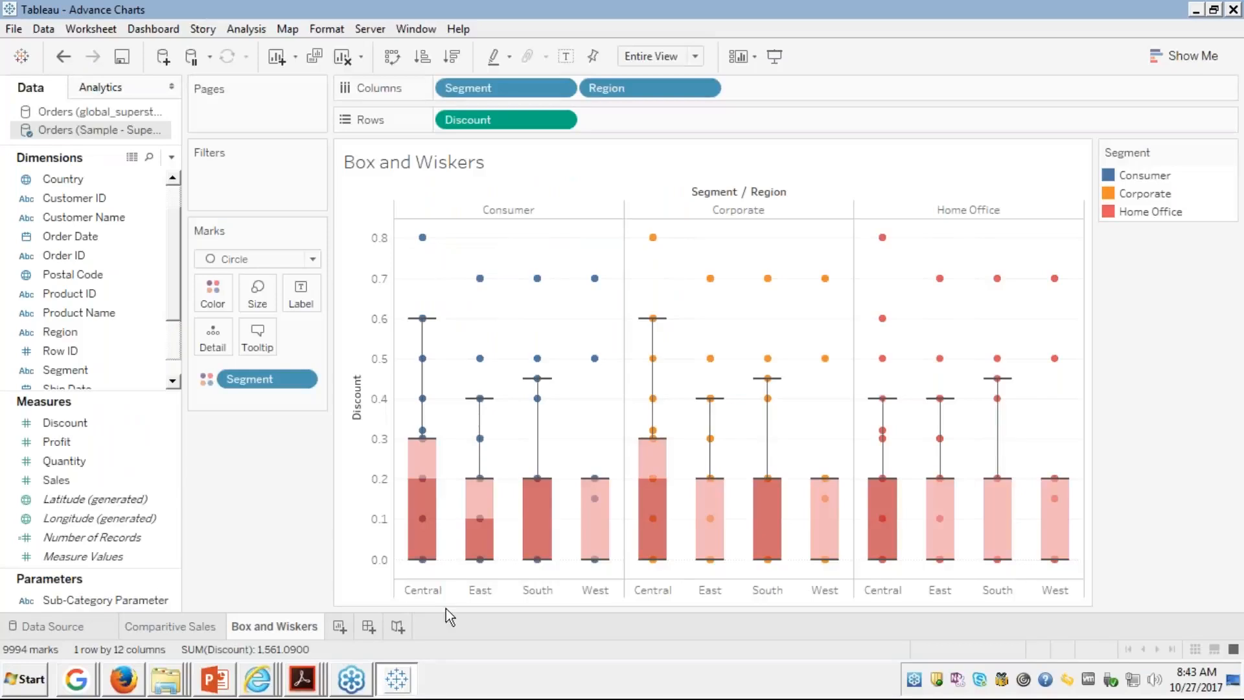
{"action": "left_click", "coordinate": [338, 627]}
{"action": "right_click", "coordinate": [339, 627]}
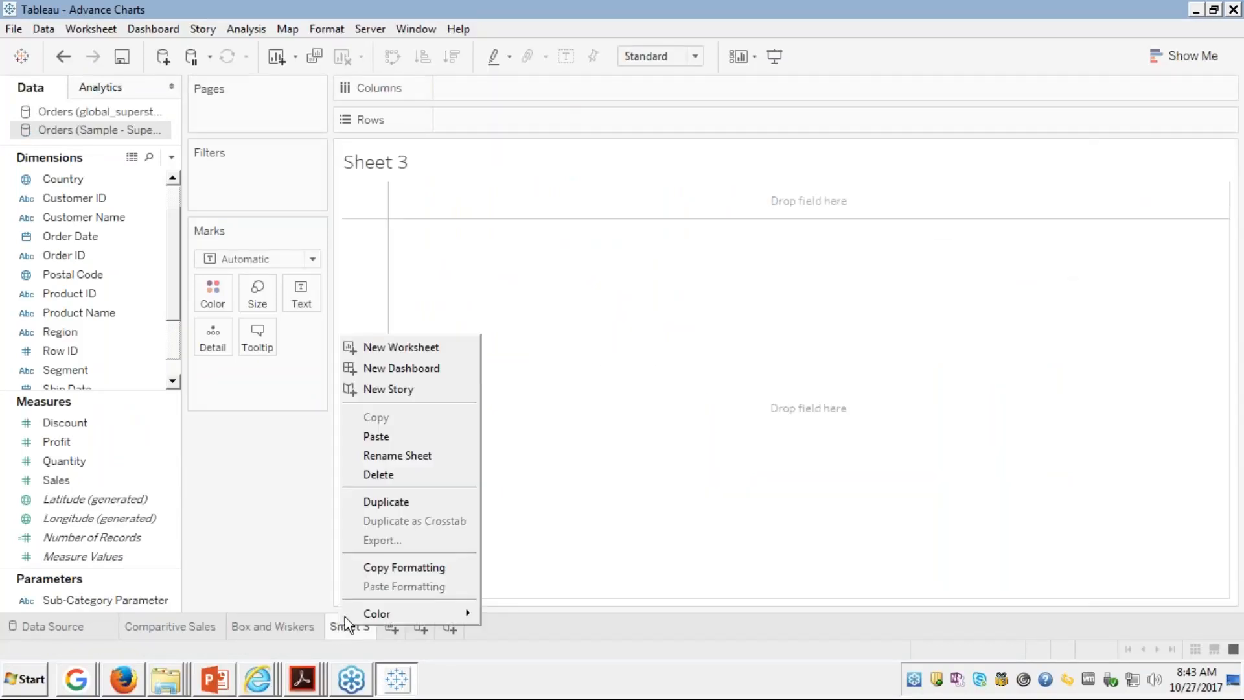
{"action": "left_click", "coordinate": [394, 454]}
{"action": "type", "text": "G"}
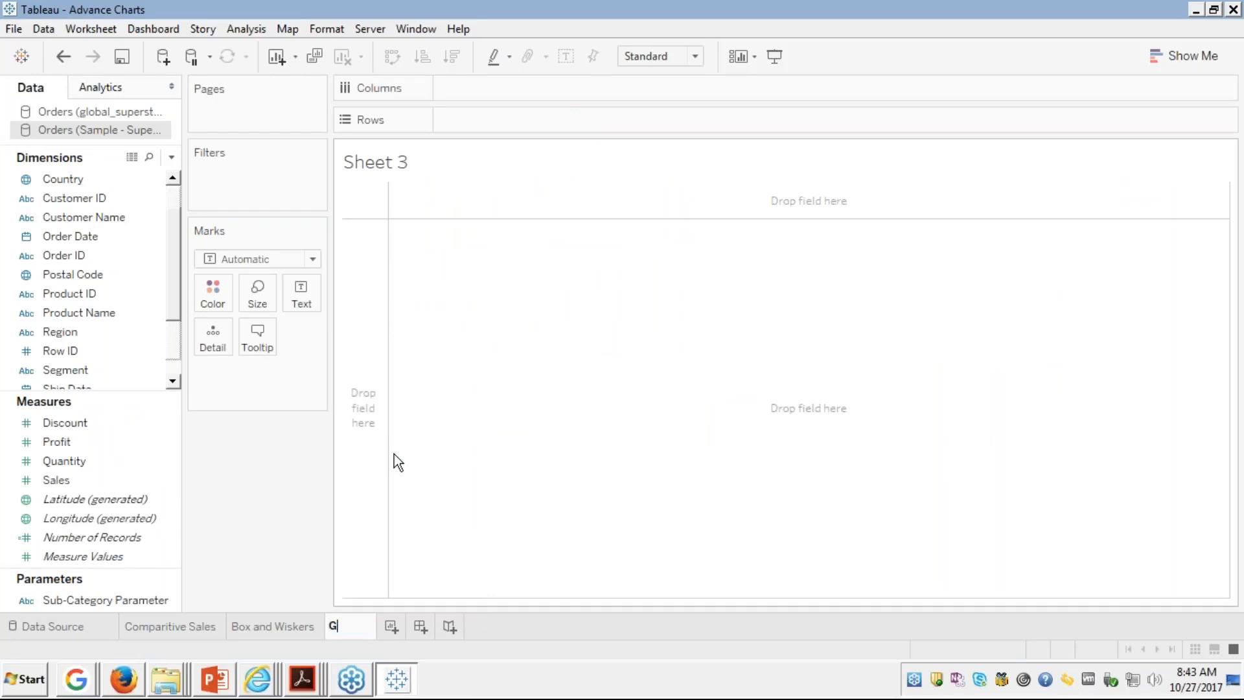
{"action": "type", "text": "antt Charts"}
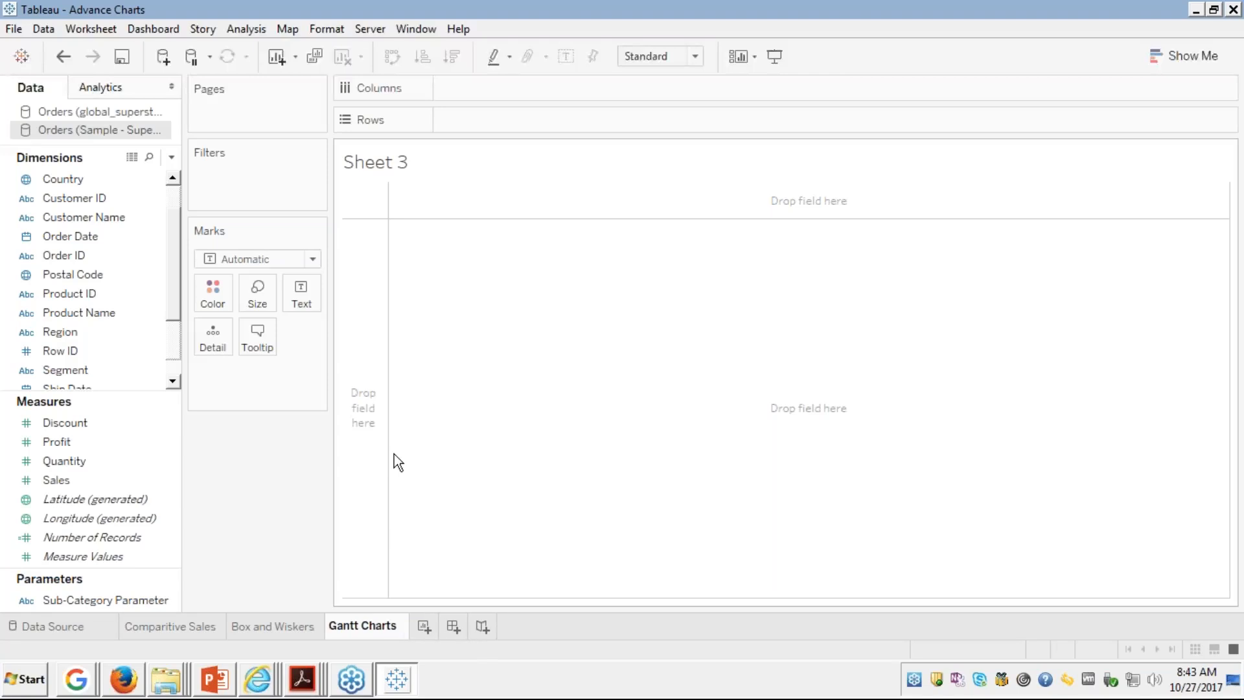
{"action": "key", "text": "Return"}
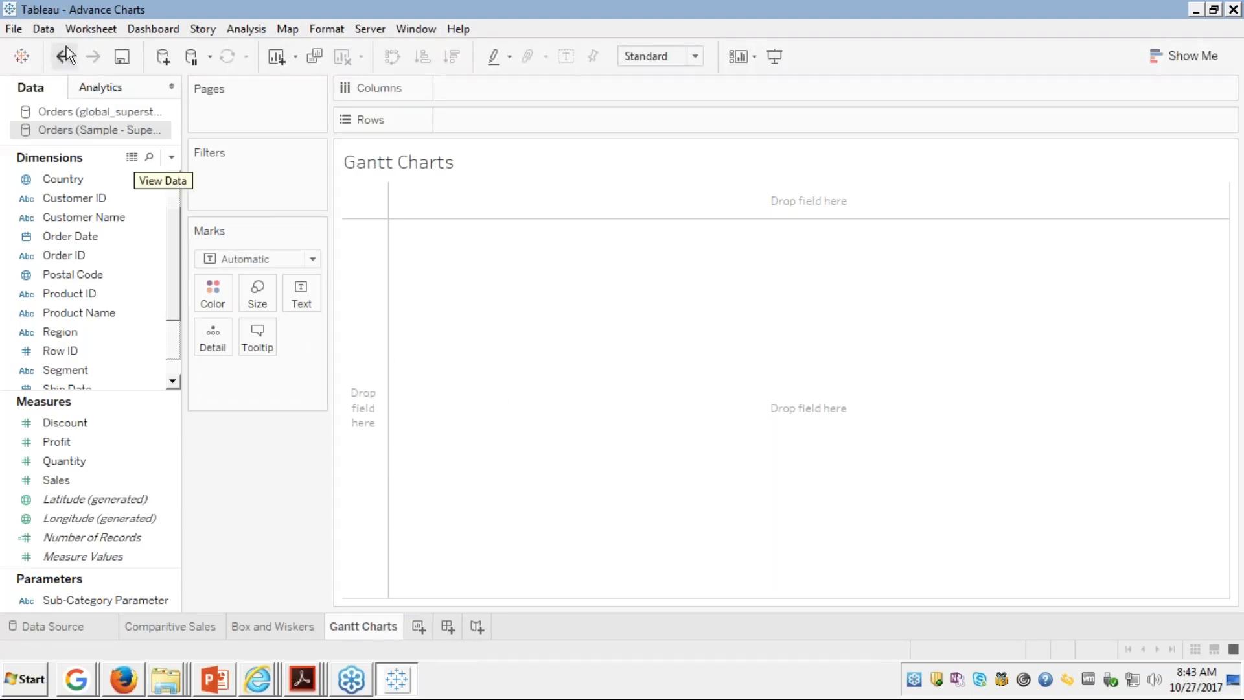
Step: Start a new data source connection to an Excel file
{"action": "left_click", "coordinate": [44, 29]}
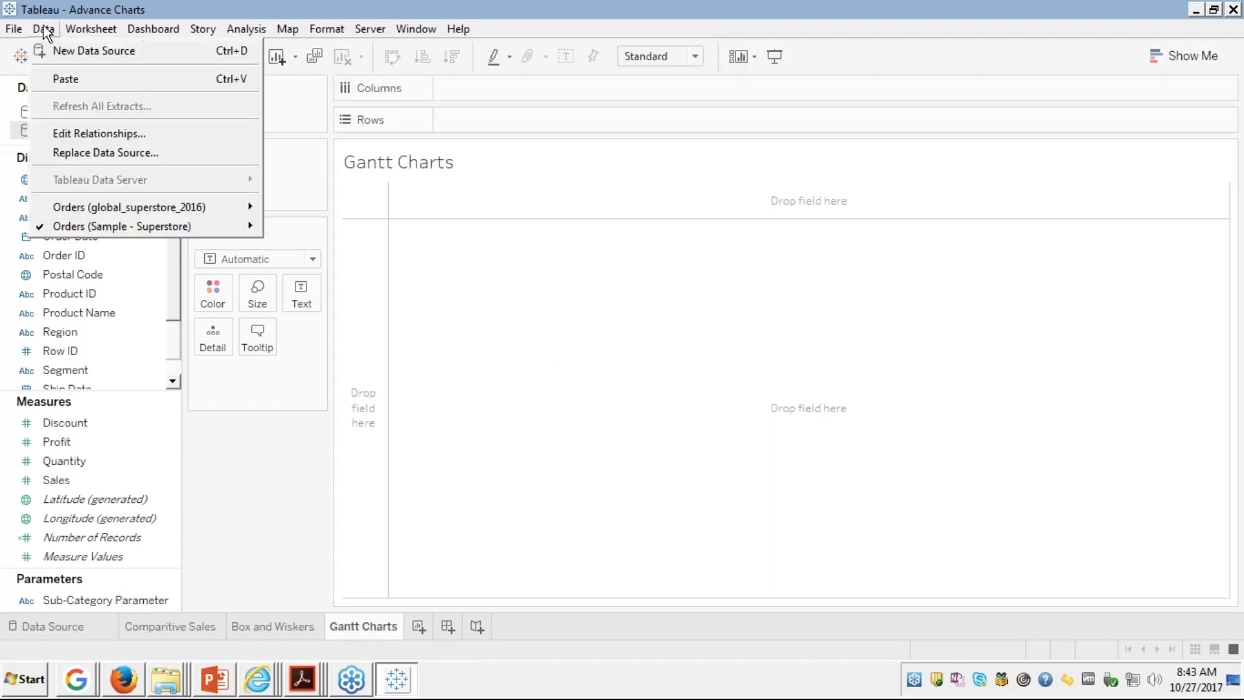
{"action": "left_click", "coordinate": [64, 59]}
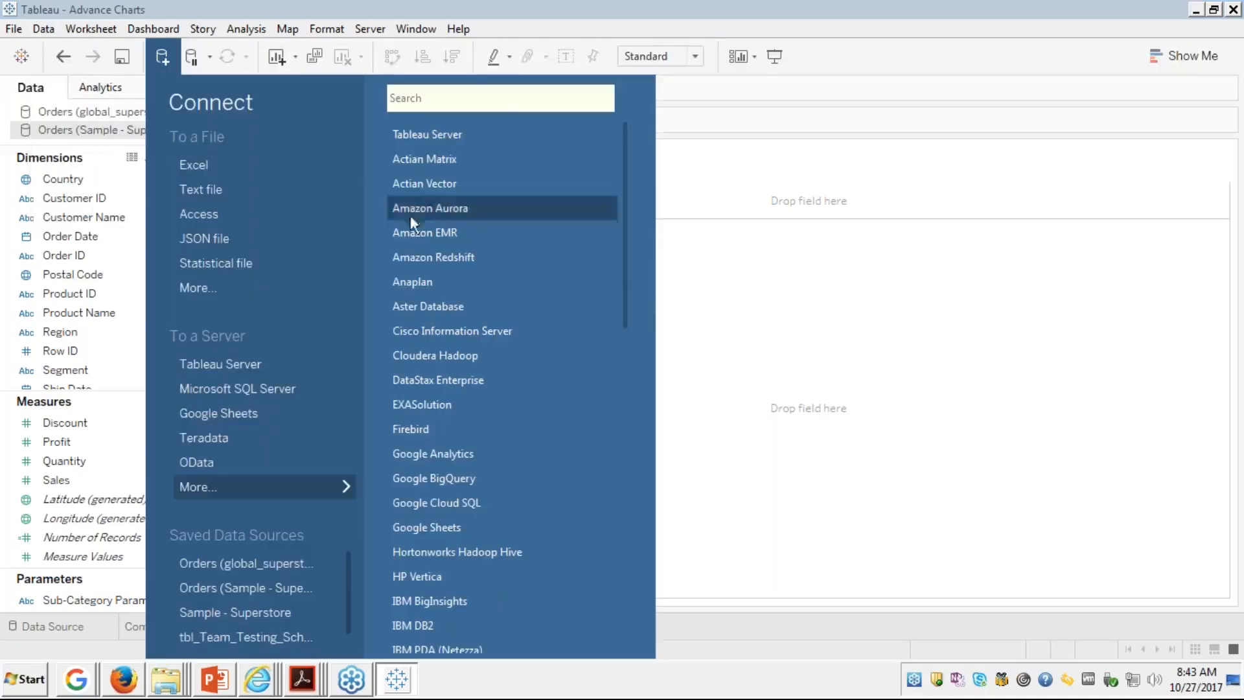
{"action": "left_click", "coordinate": [184, 168]}
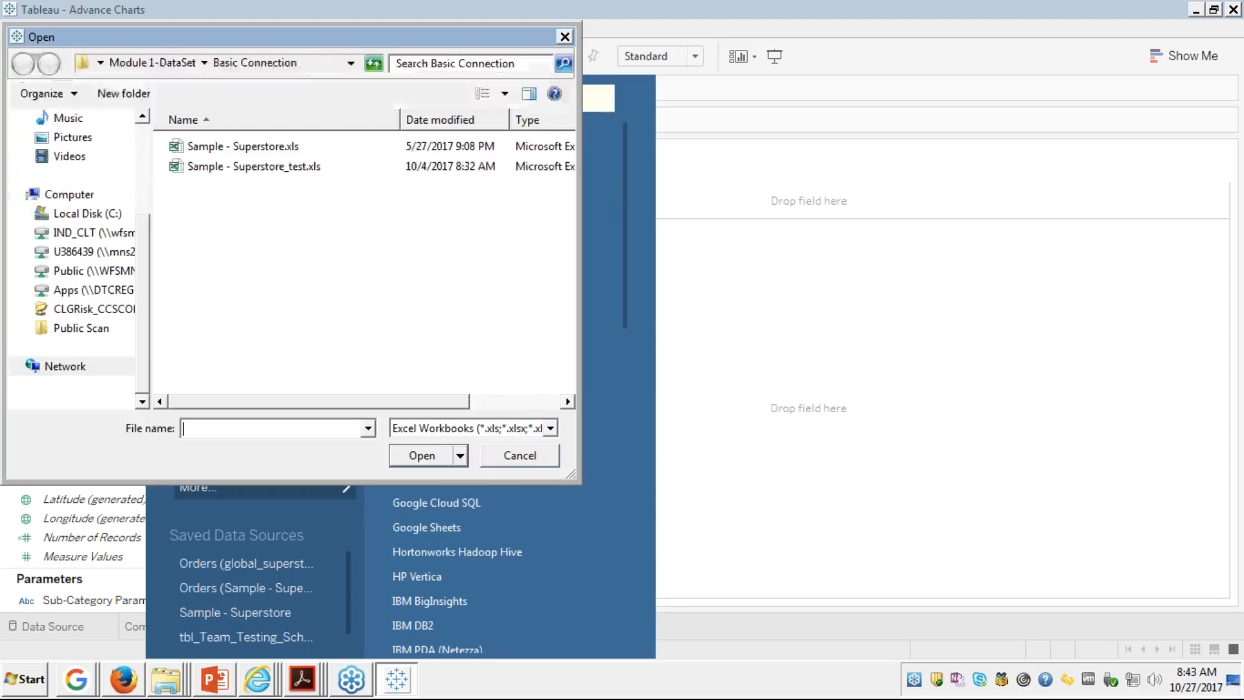
Step: Try to go to the copied Module 9-DataSet path in the Open dialog
{"action": "left_click", "coordinate": [297, 70]}
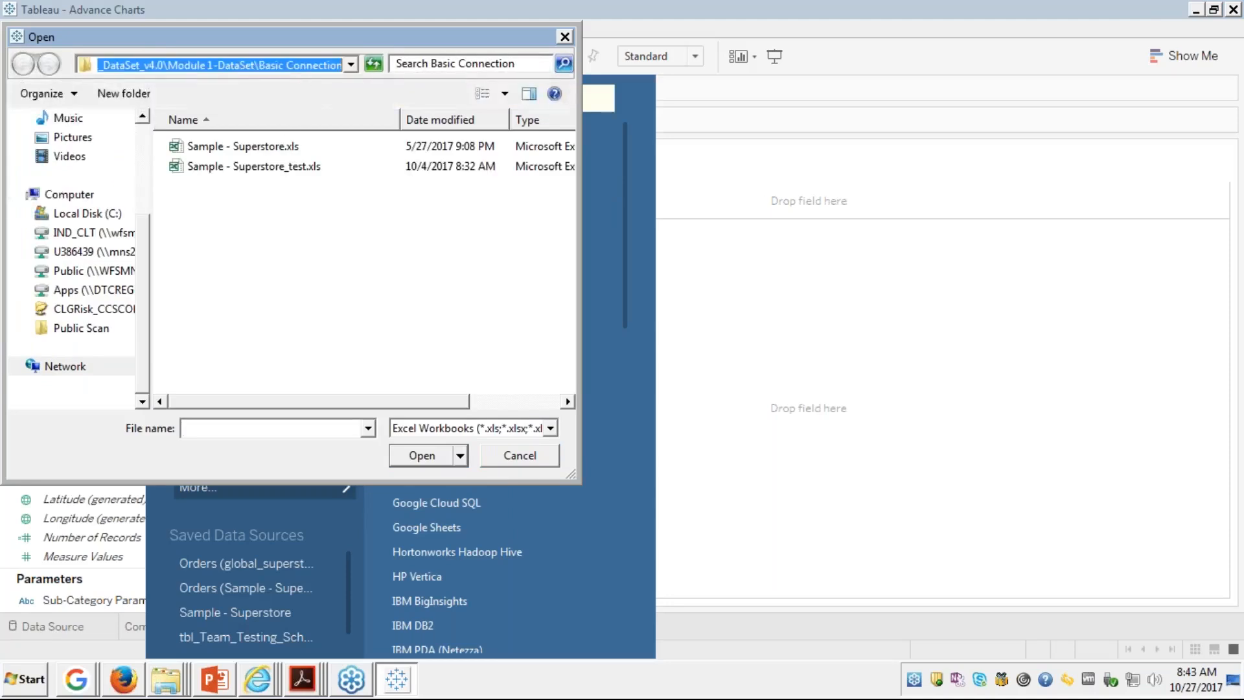
{"action": "key", "text": "ctrl+v"}
{"action": "double_click", "coordinate": [328, 68]}
{"action": "key", "text": "Return"}
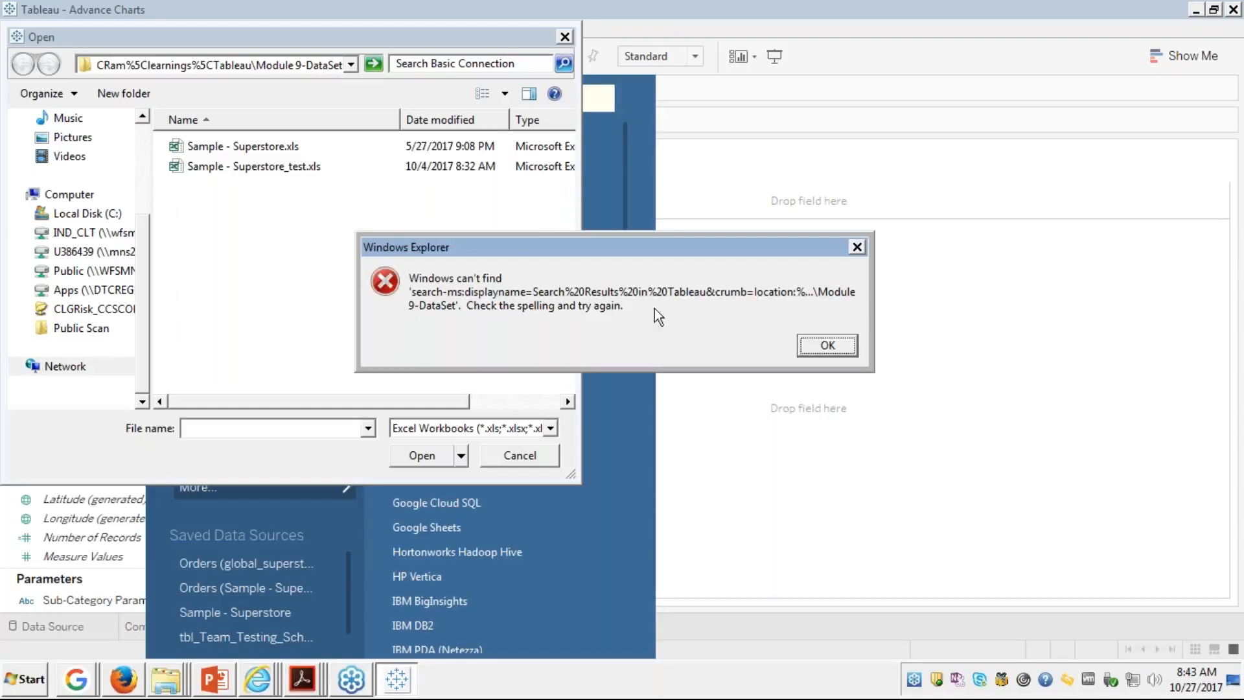
{"action": "left_click", "coordinate": [827, 347]}
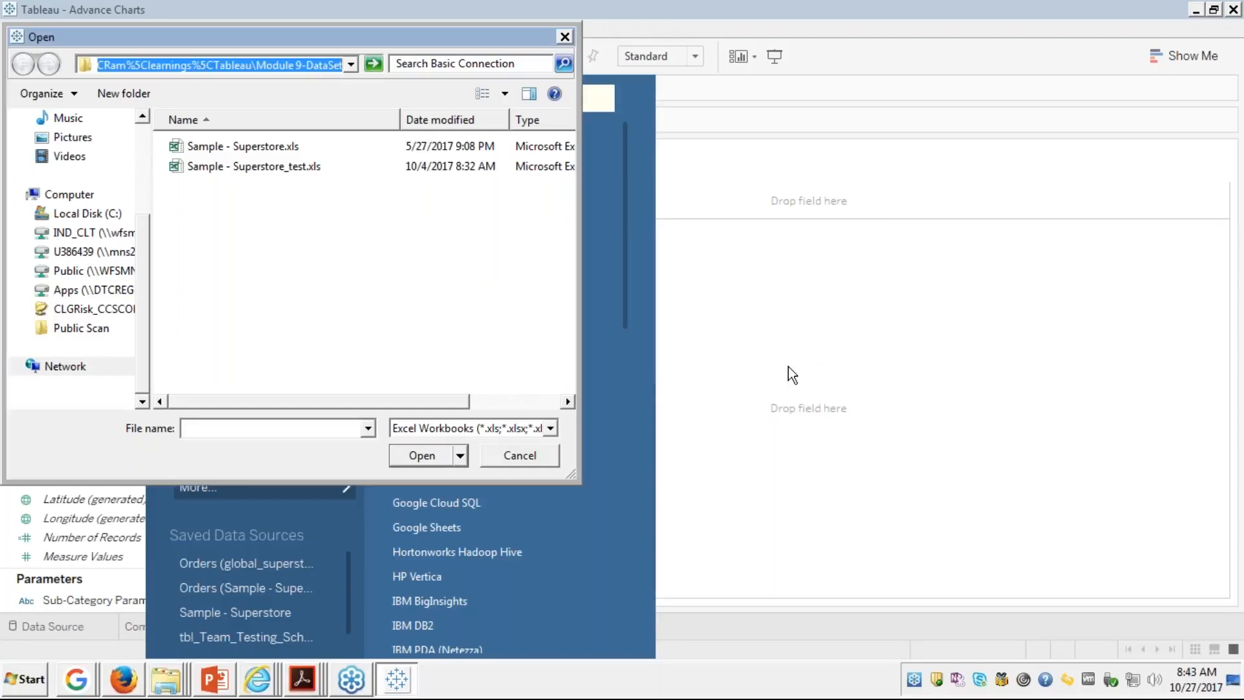
Step: Switch to the Module 9-DataSet folder in Windows Explorer and copy the file Bulid a House.xlsx
{"action": "right_click", "coordinate": [163, 686]}
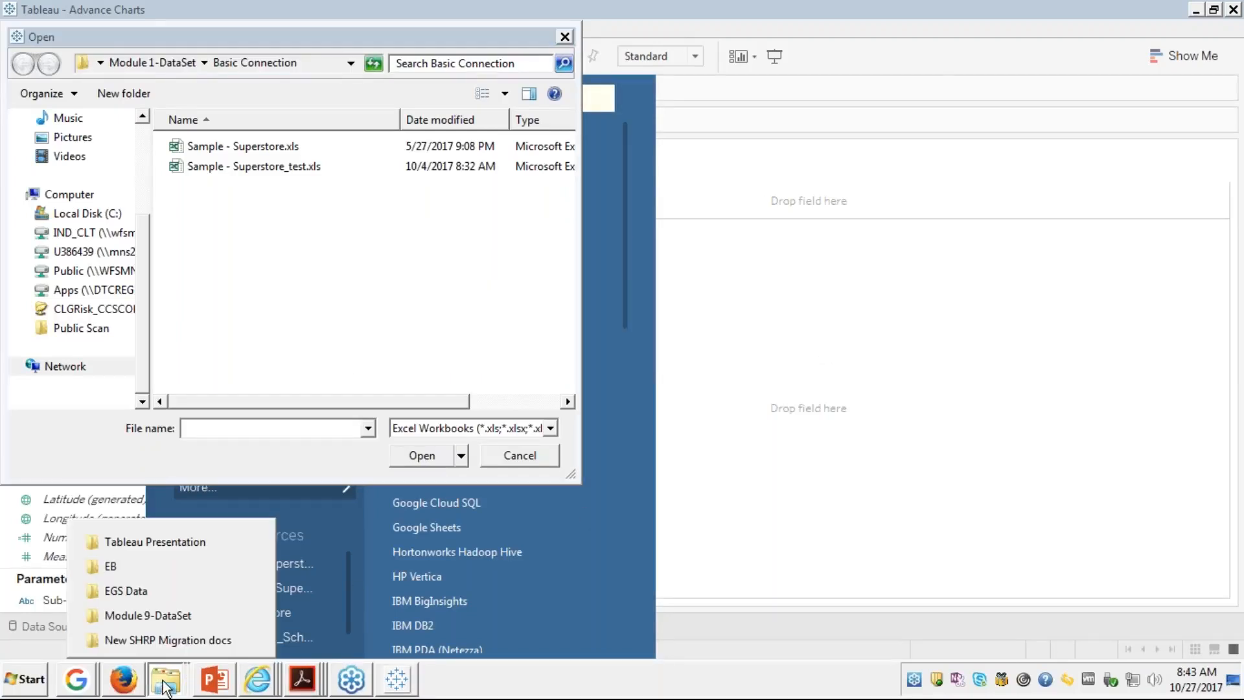
{"action": "left_click", "coordinate": [139, 619]}
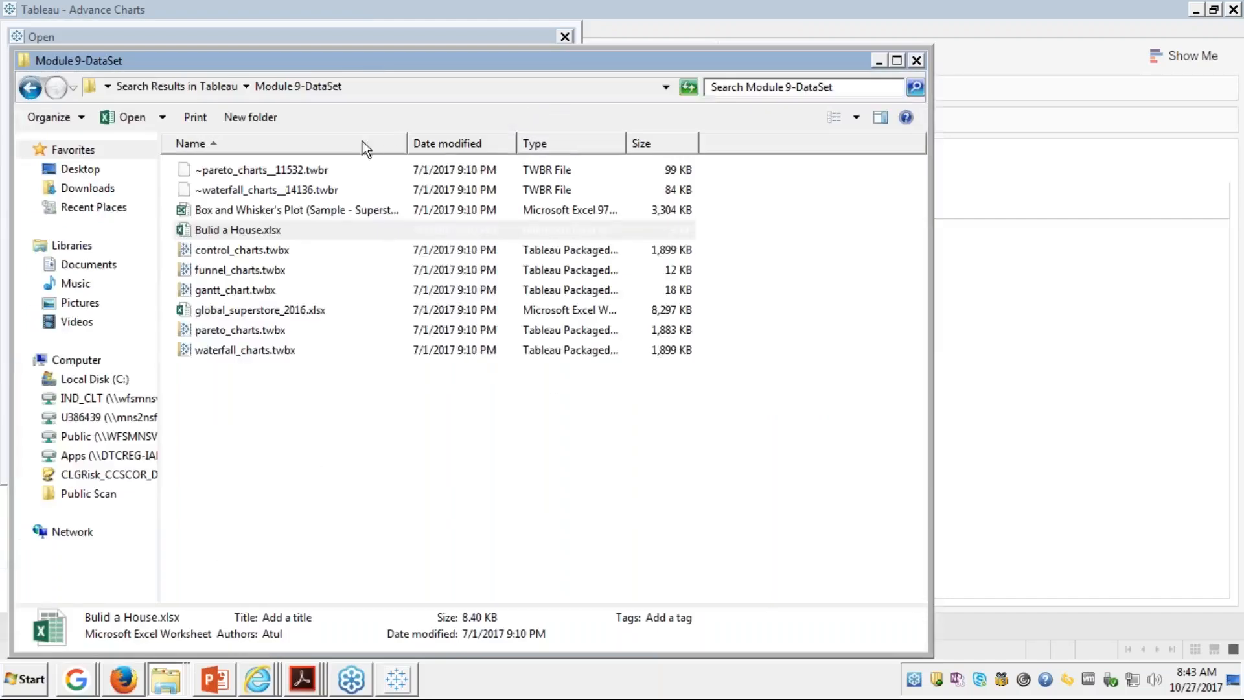
{"action": "left_click", "coordinate": [263, 228]}
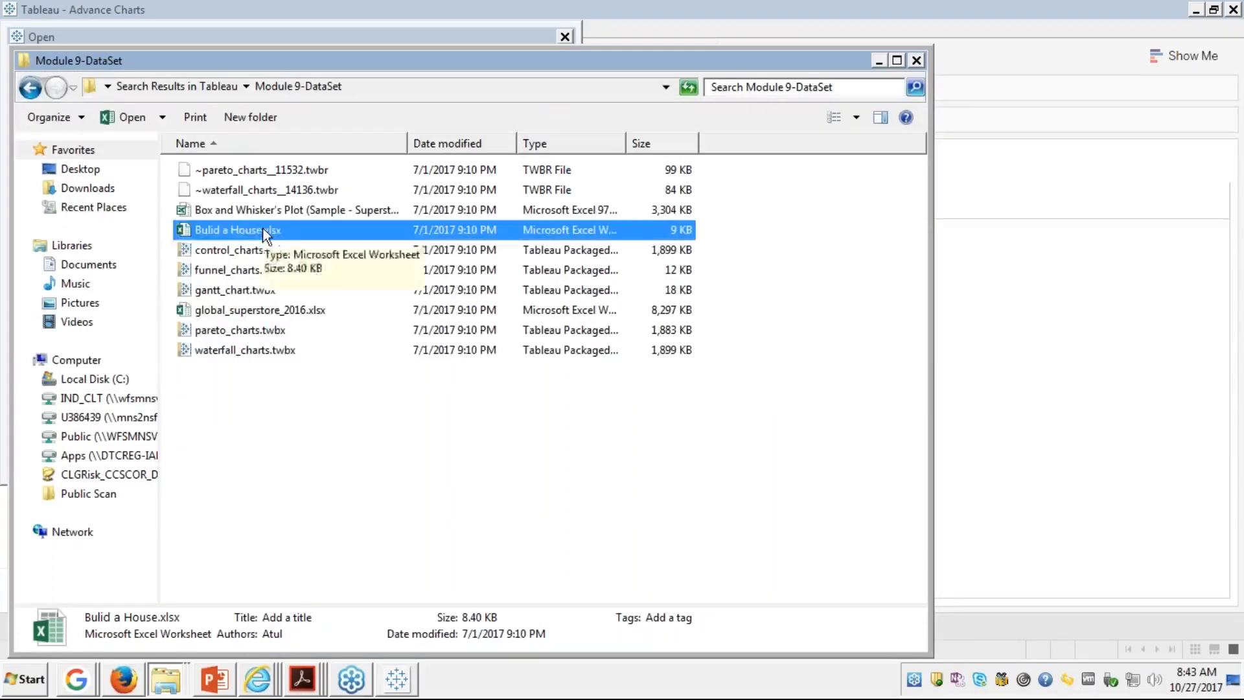
{"action": "right_click", "coordinate": [262, 228]}
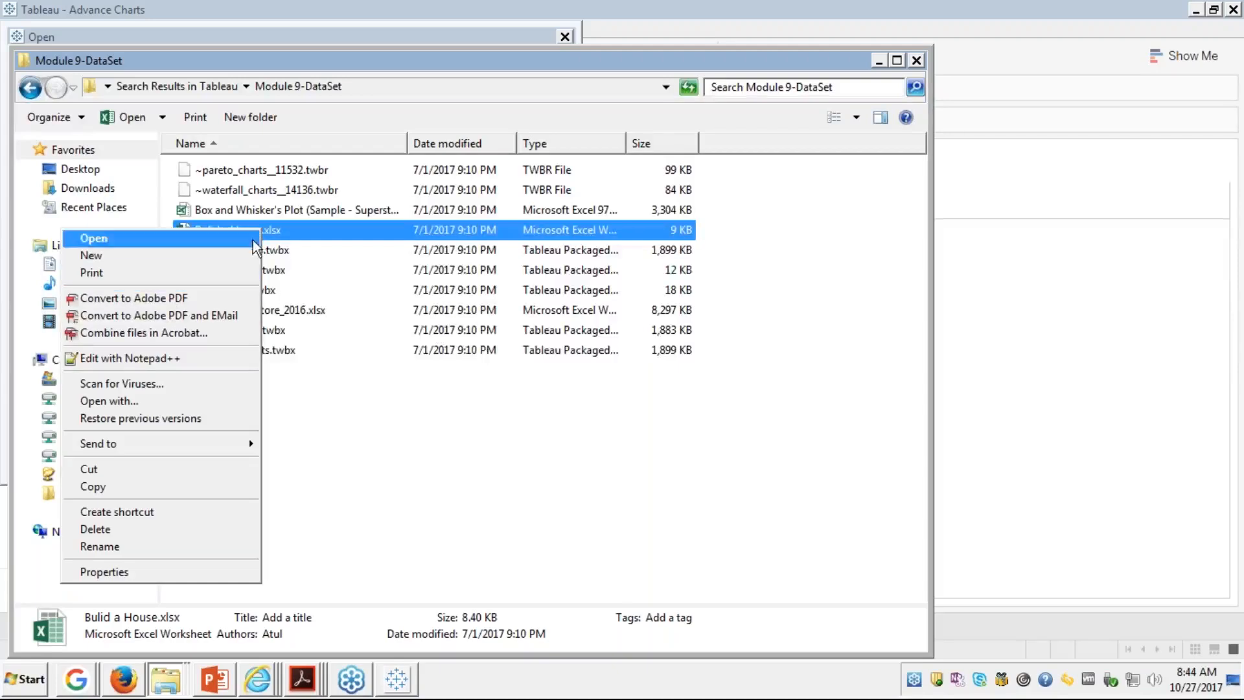
{"action": "mouse_move", "coordinate": [163, 445]}
{"action": "left_click", "coordinate": [161, 482]}
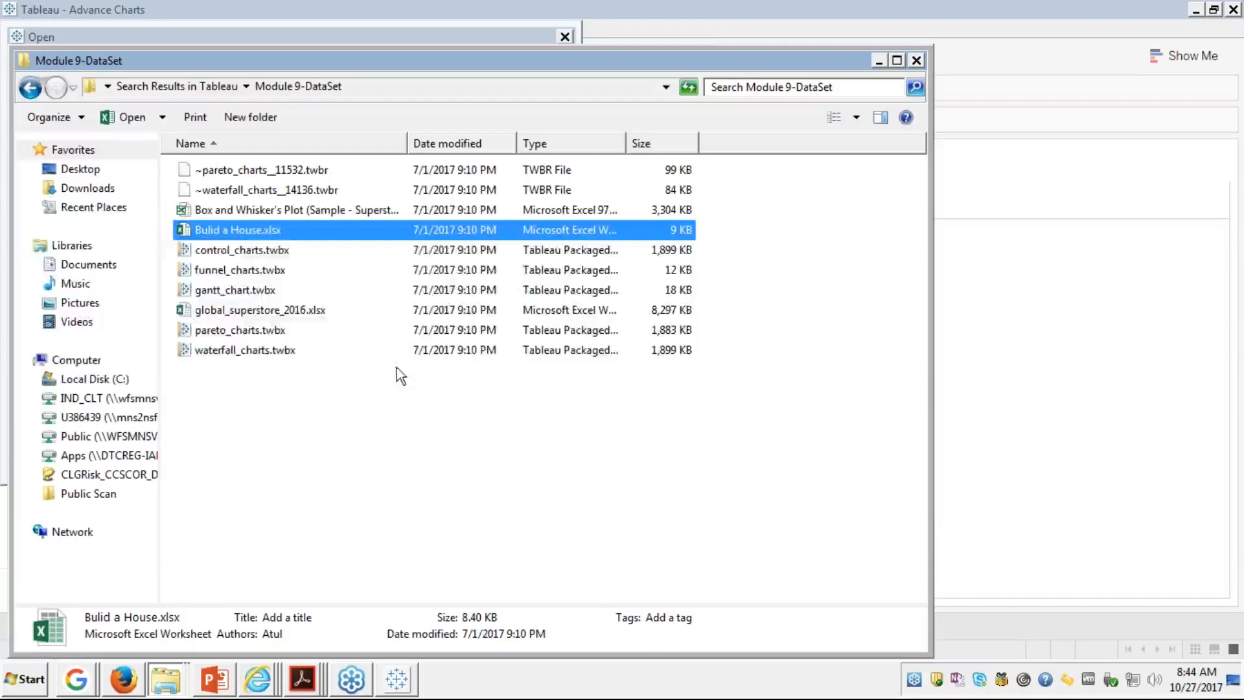
{"action": "right_click", "coordinate": [299, 235]}
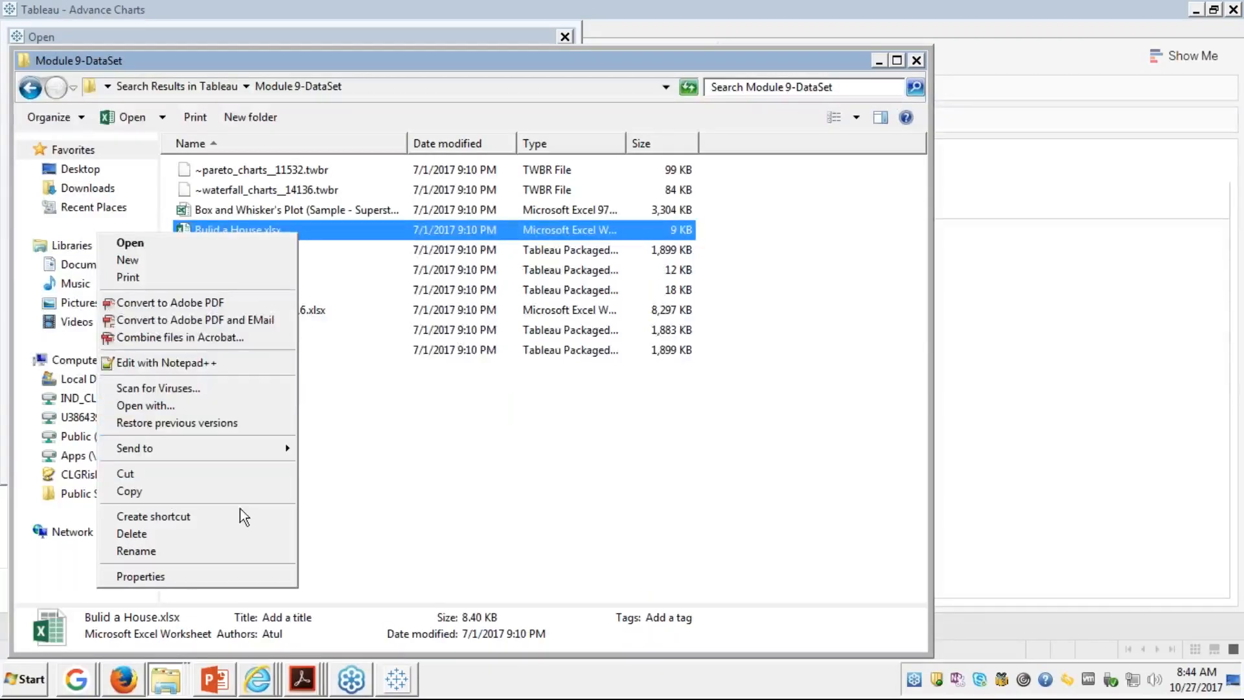
{"action": "left_click", "coordinate": [400, 429]}
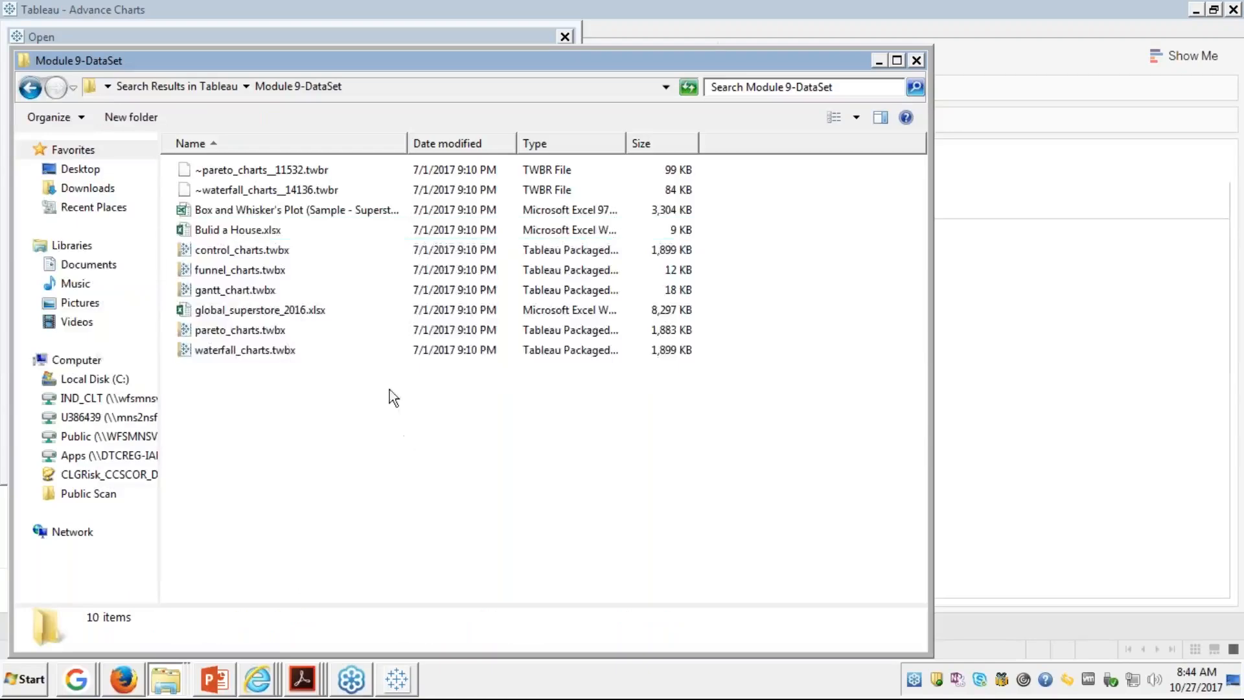
{"action": "left_click", "coordinate": [274, 230]}
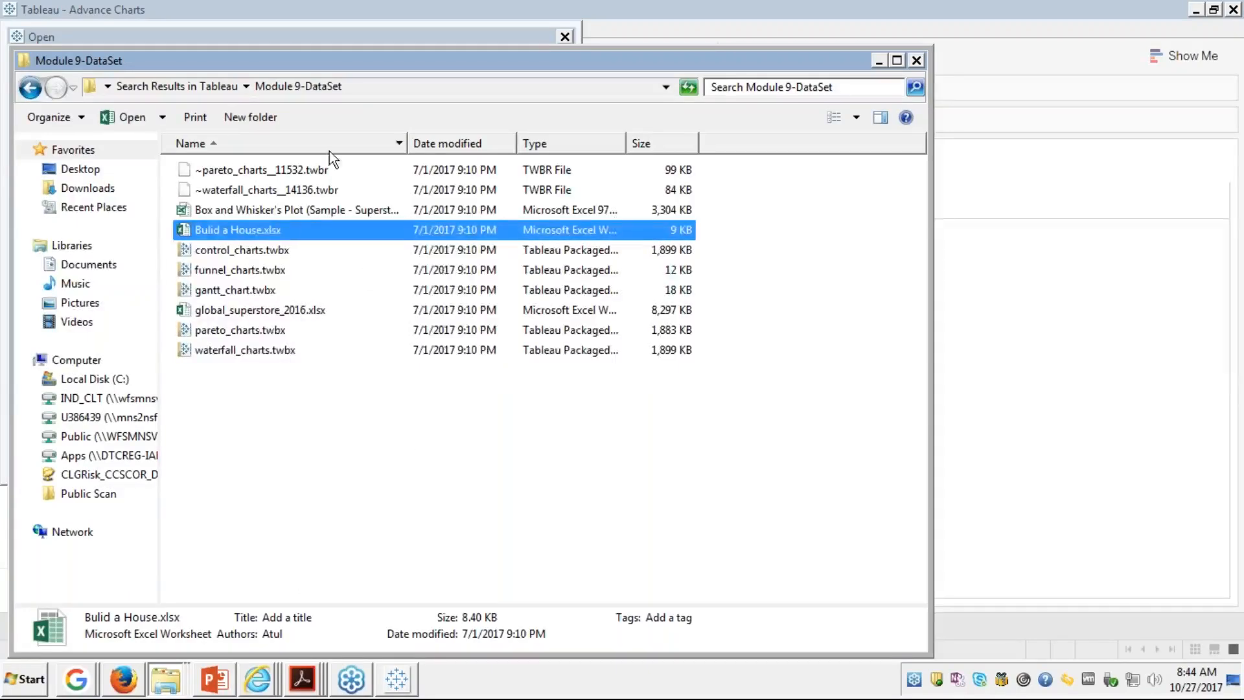
Step: Leave the Module 9-DataSet folder and go to the My Documents folder in the same Explorer window
{"action": "left_click", "coordinate": [214, 86]}
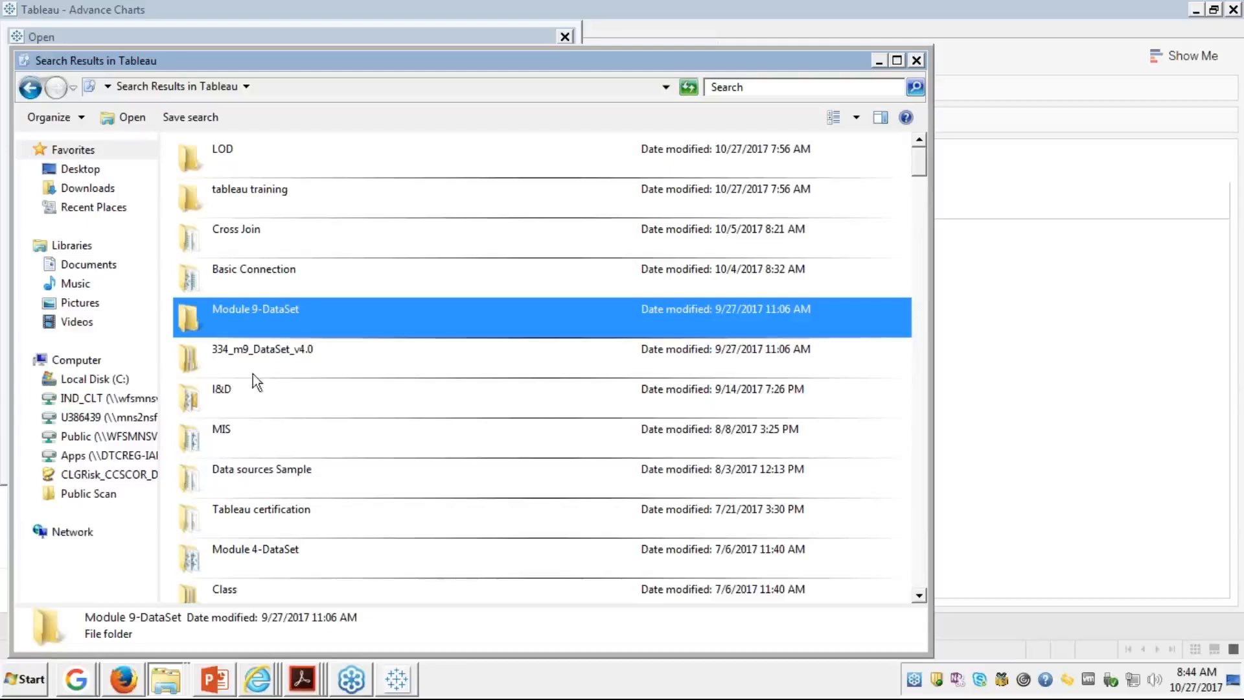
{"action": "right_click", "coordinate": [166, 679]}
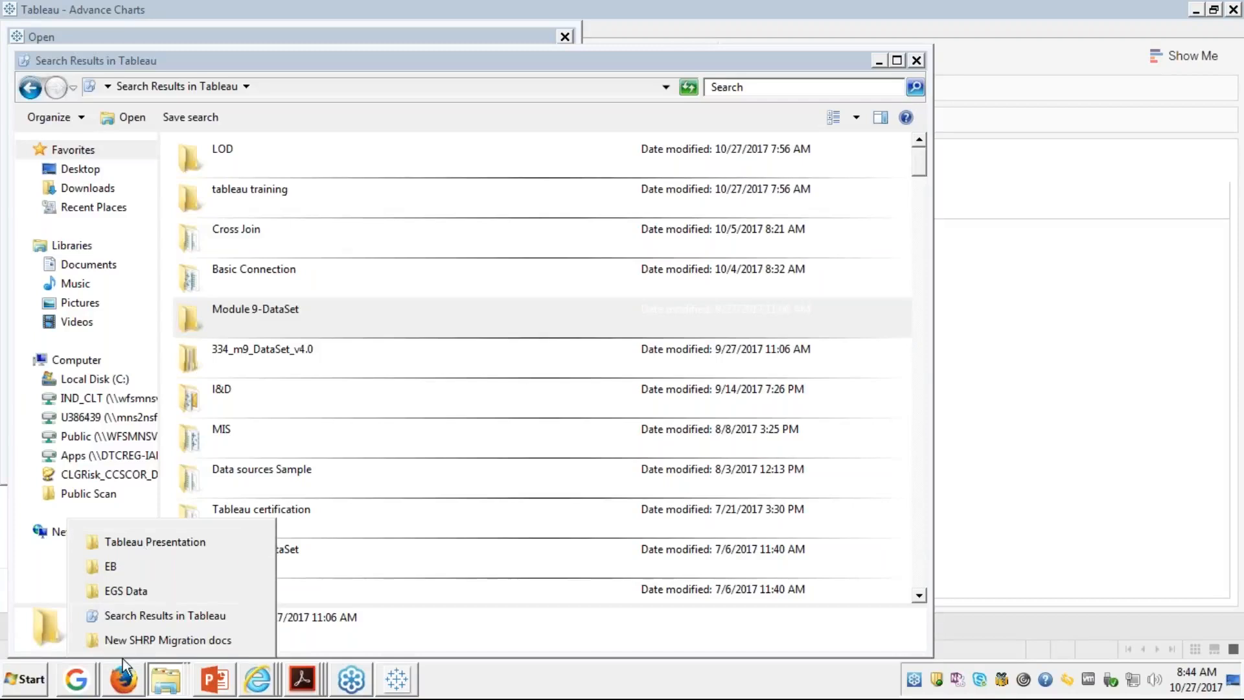
{"action": "left_click", "coordinate": [127, 619]}
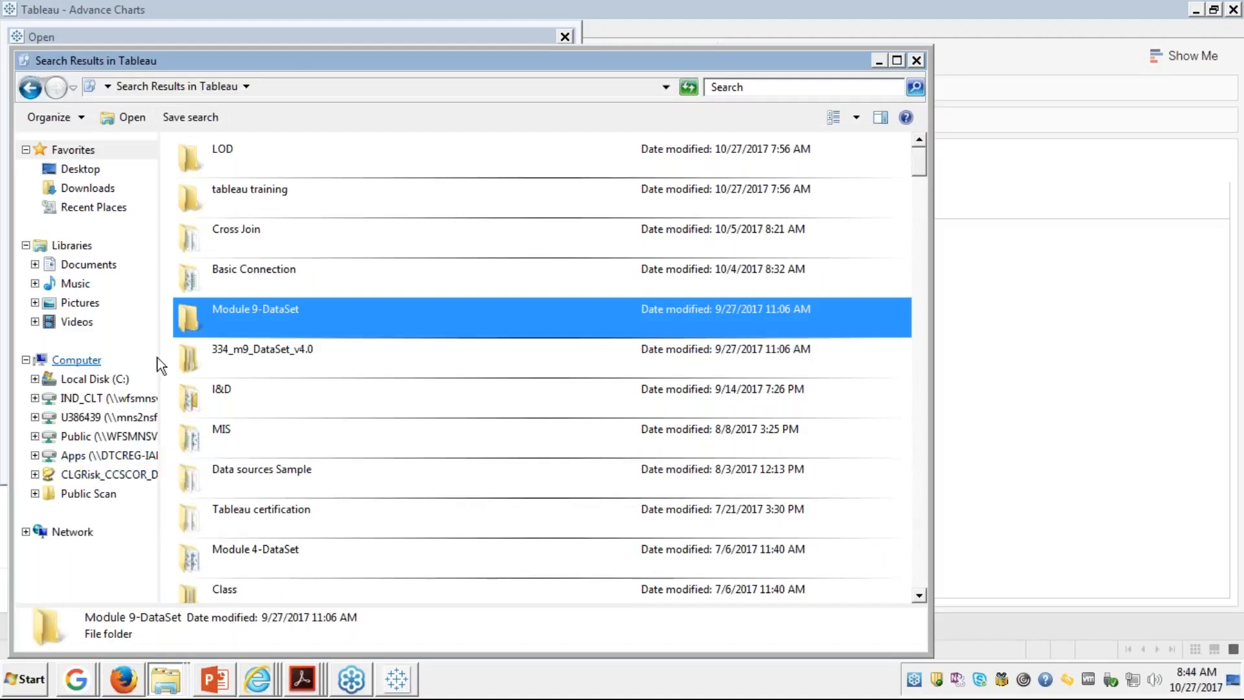
{"action": "left_click", "coordinate": [286, 81]}
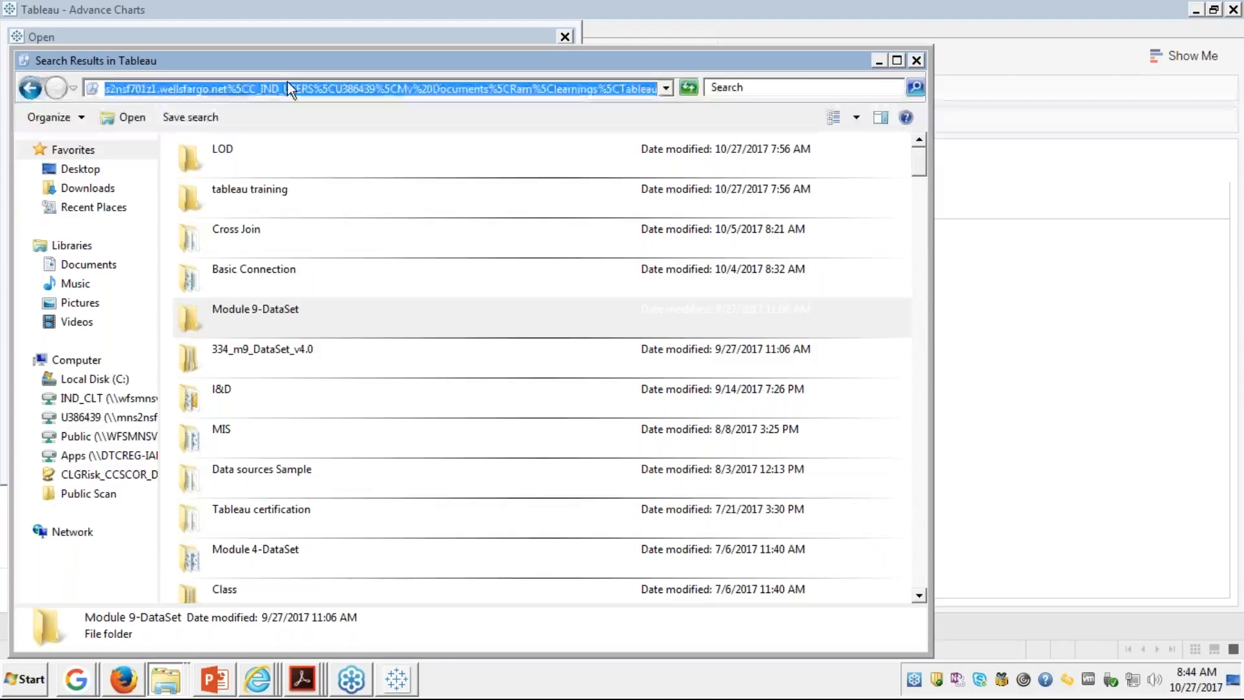
{"action": "type", "text": "my"}
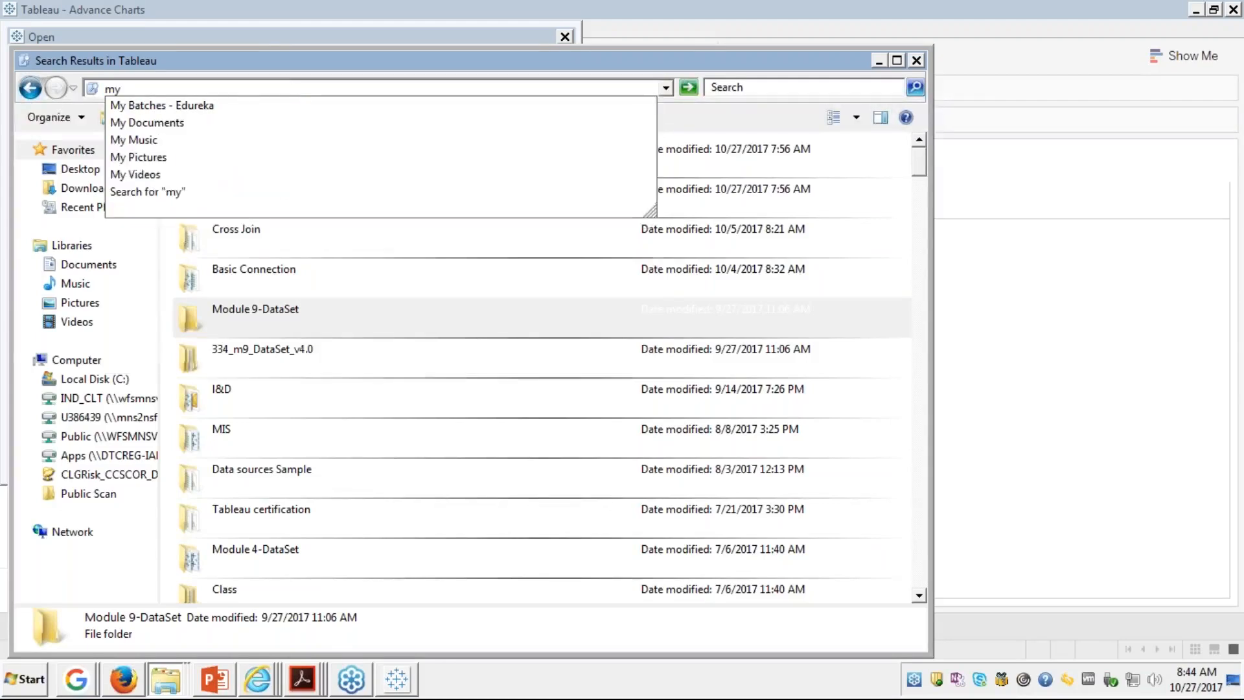
{"action": "left_click", "coordinate": [173, 124]}
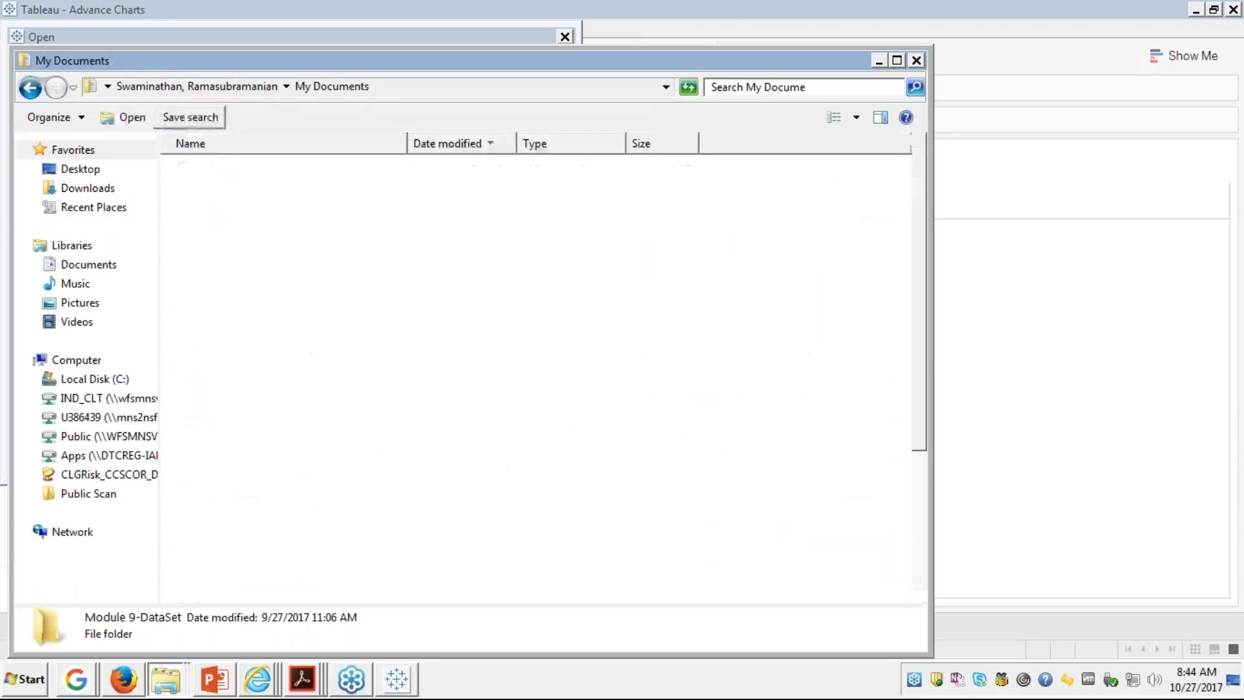
Step: Open the Tableau folder under learnings in the personal folder of My Documents
{"action": "key", "text": "r"}
{"action": "left_click", "coordinate": [203, 211]}
{"action": "key", "text": "r"}
{"action": "key", "text": "r"}
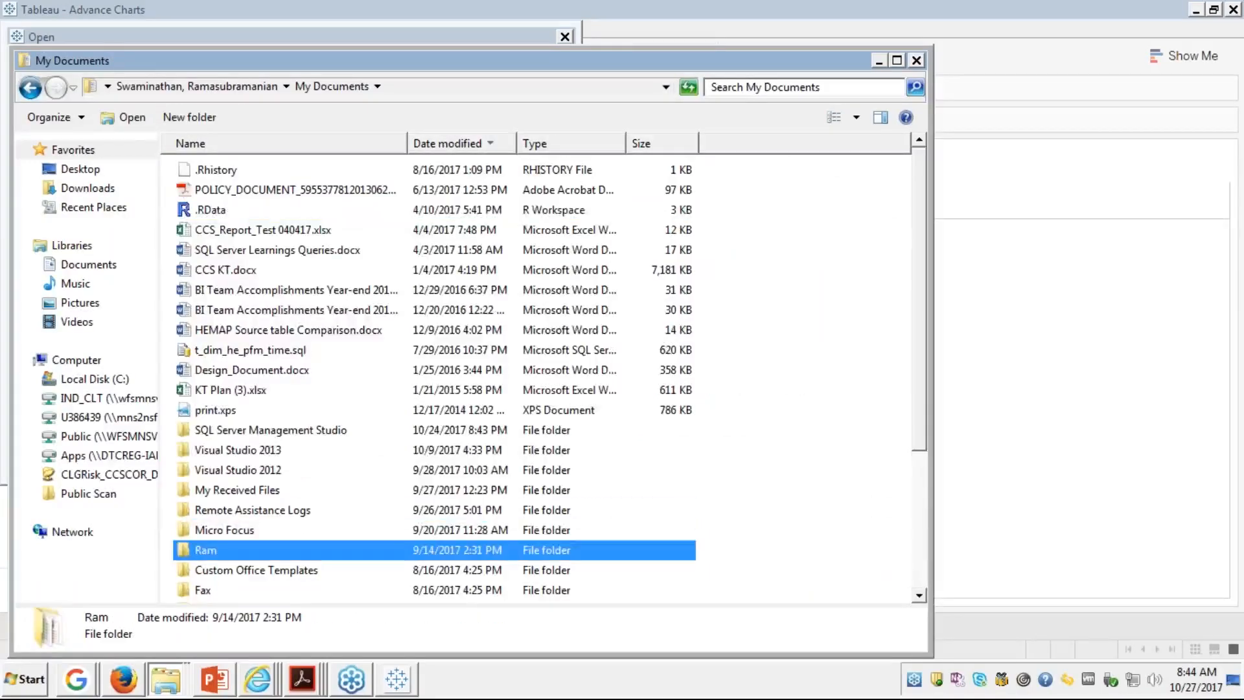
{"action": "key", "text": "Return"}
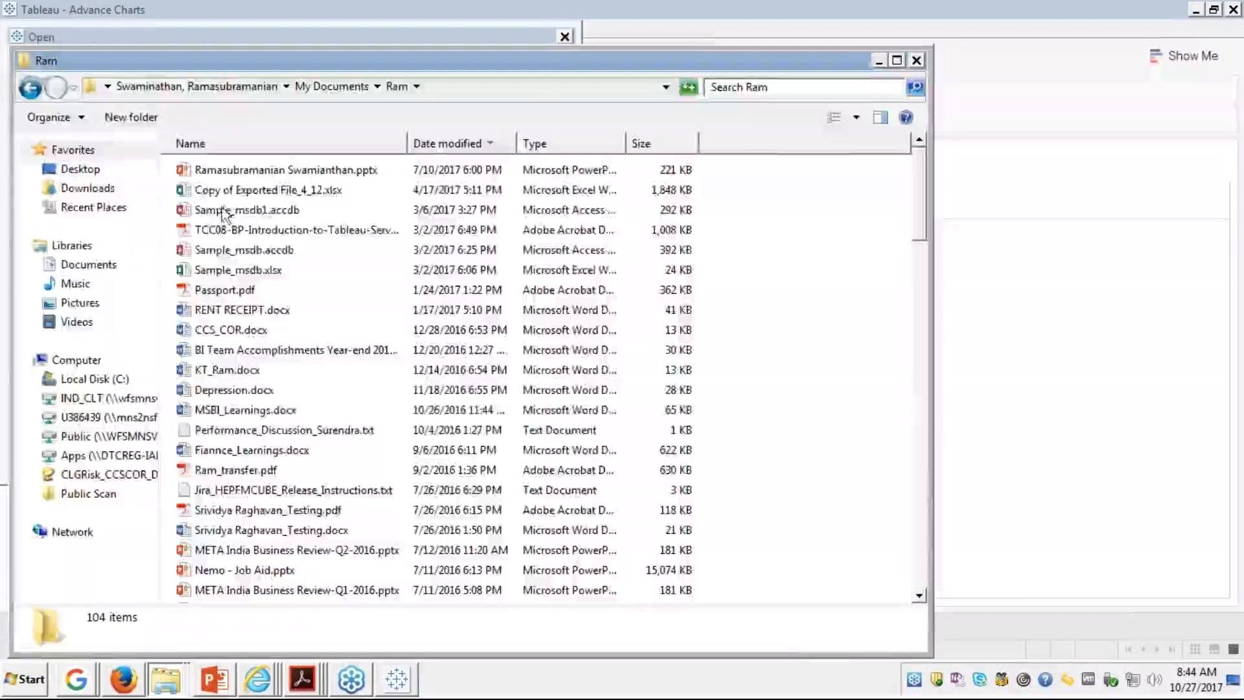
{"action": "left_click", "coordinate": [256, 270]}
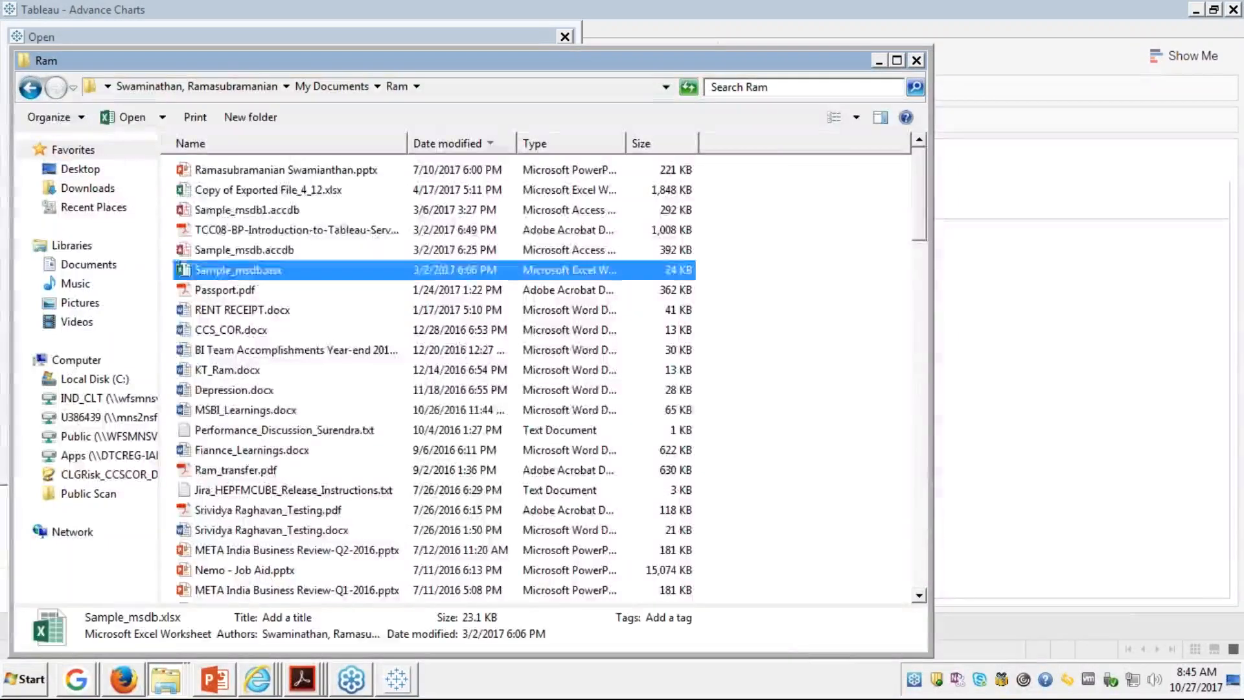
{"action": "type", "text": "le"}
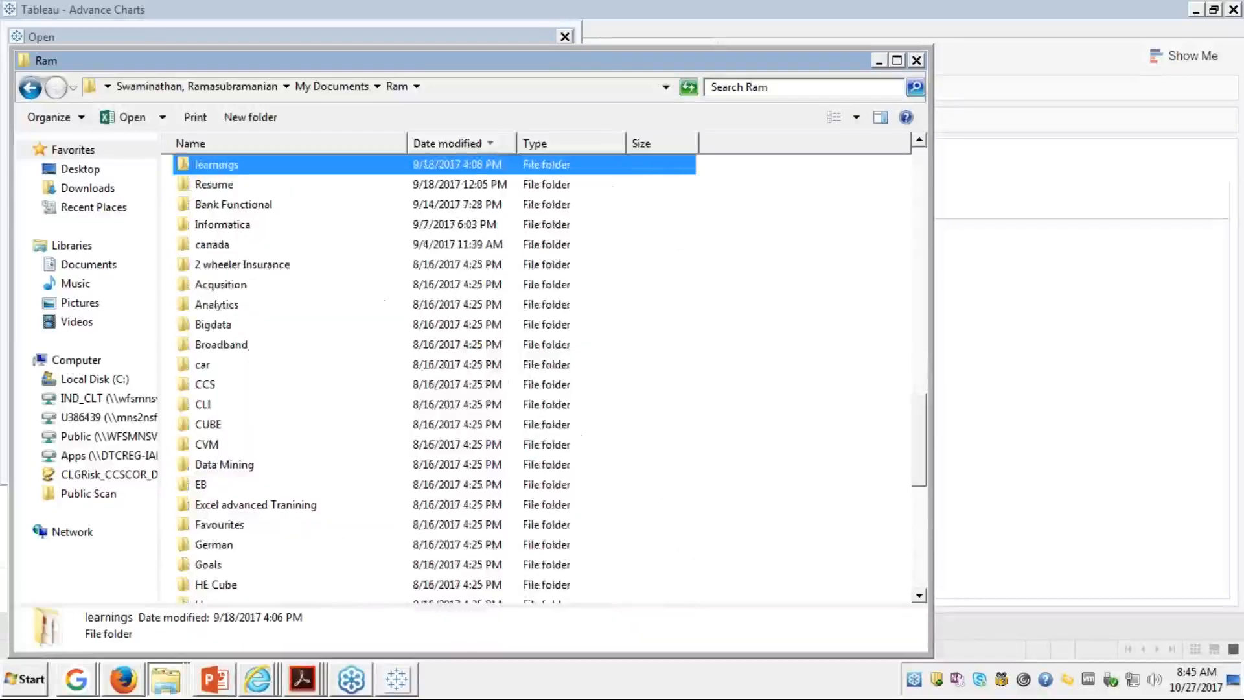
{"action": "key", "text": "Return"}
{"action": "key", "text": "Return"}
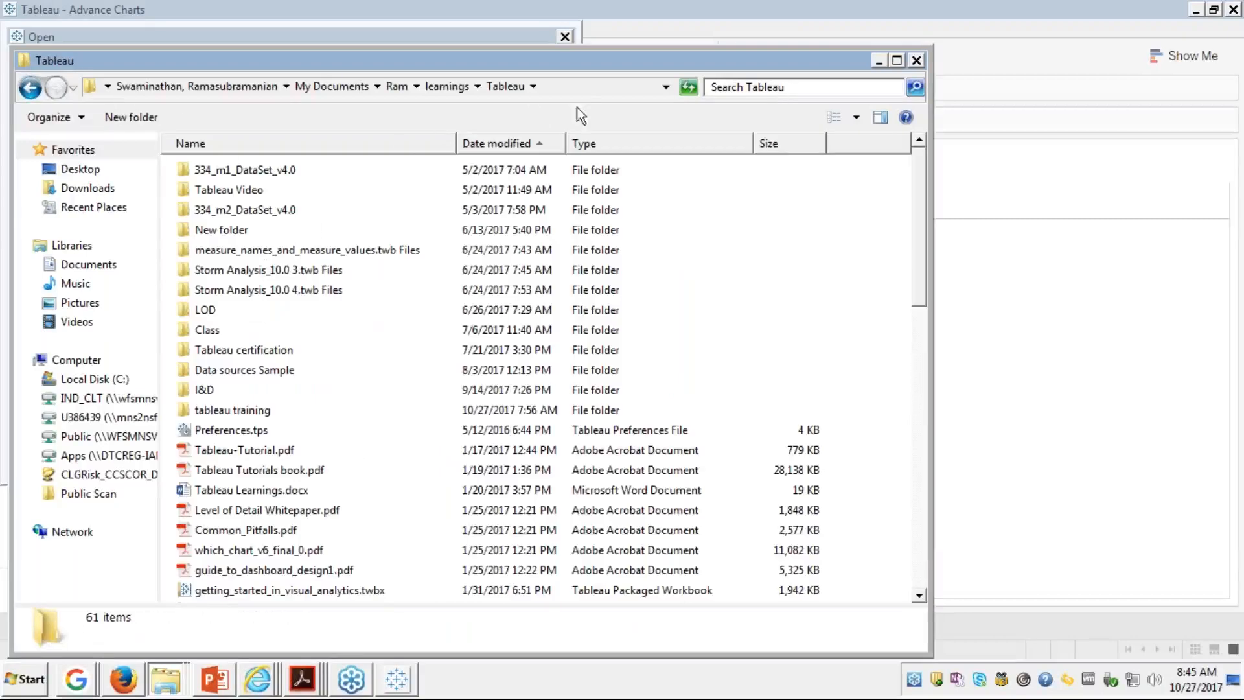
Step: Paste Bulid a House.xlsx into the Tableau folder, copy that folder's path and return to Tableau's Open dialog
{"action": "left_click", "coordinate": [700, 254]}
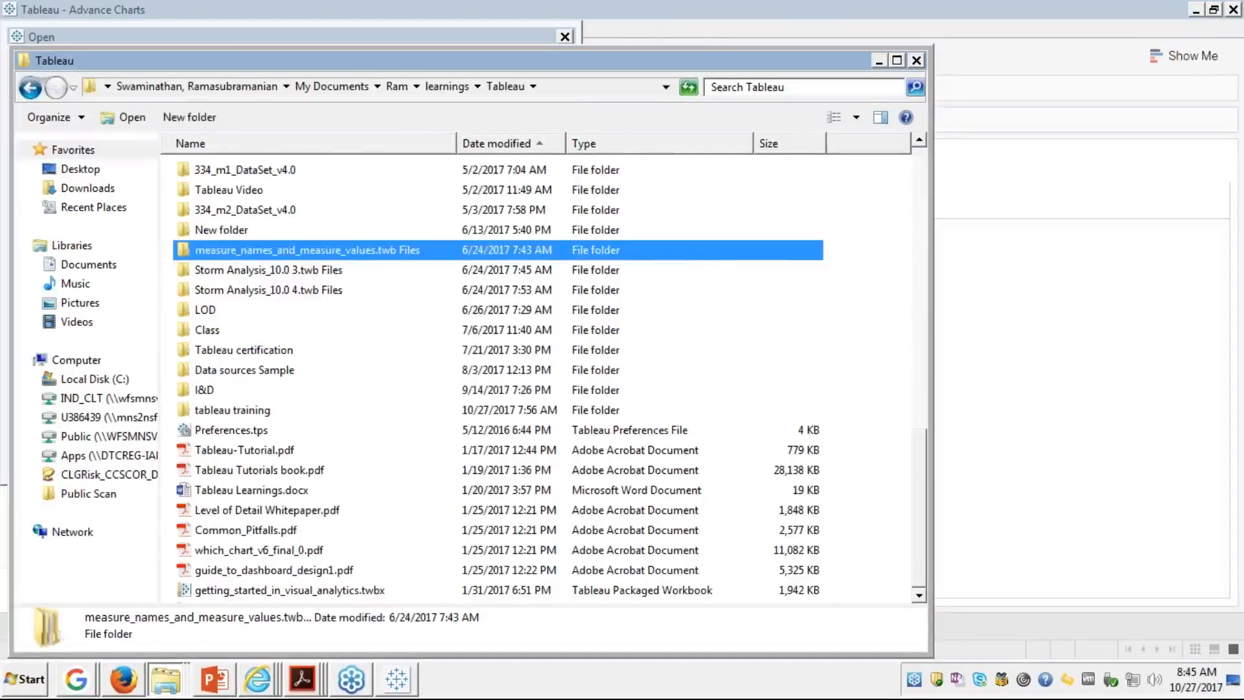
{"action": "key", "text": "End"}
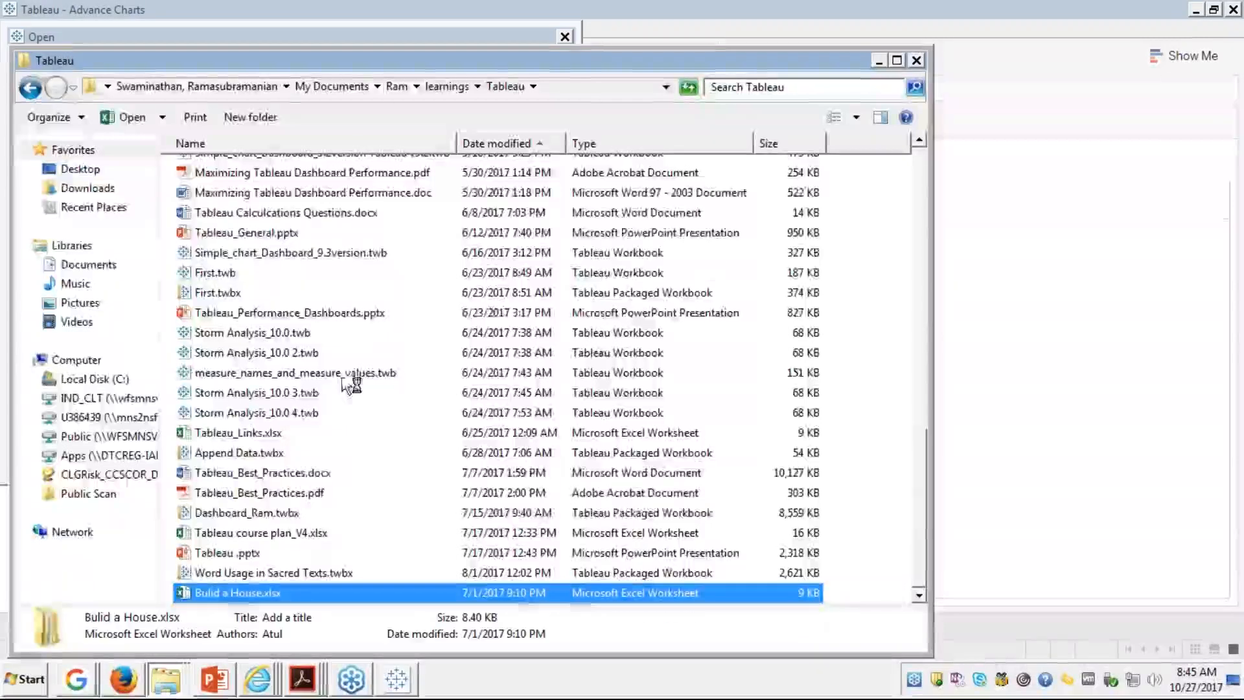
{"action": "left_click", "coordinate": [567, 88]}
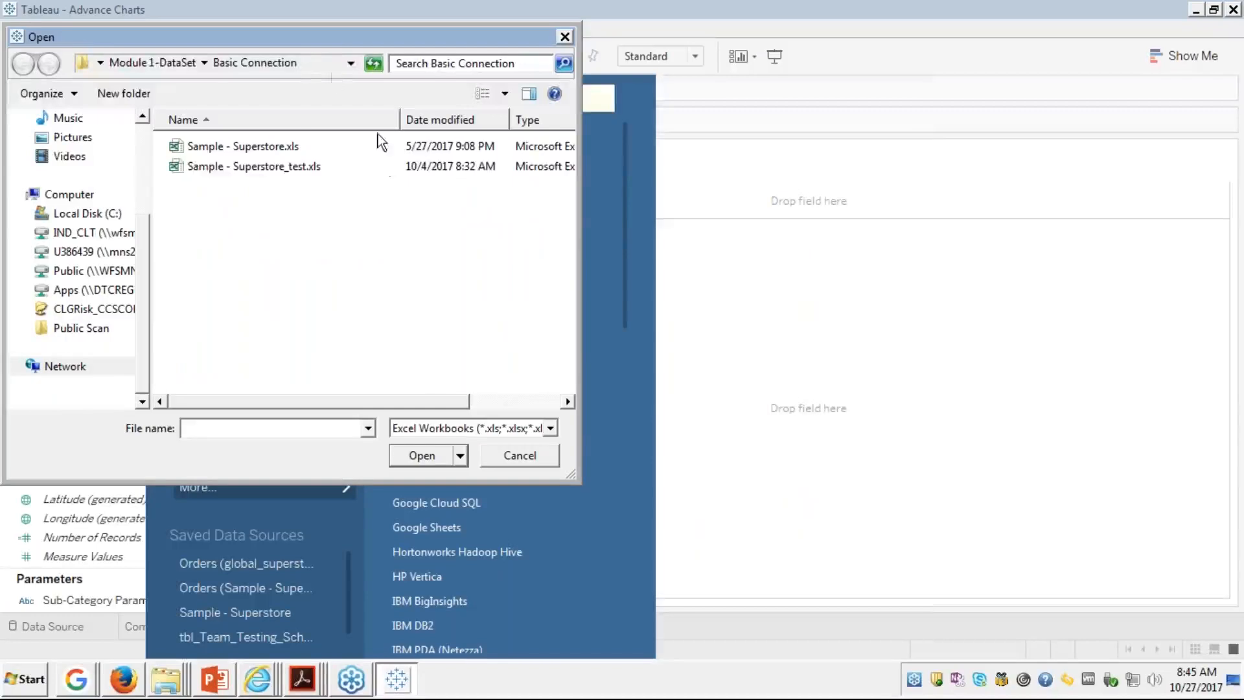
Step: Open Bulid a House.xlsx from the copied Tableau folder path as a data source and go to the Gantt Charts sheet
{"action": "left_click", "coordinate": [305, 67]}
{"action": "key", "text": "ctrl+v"}
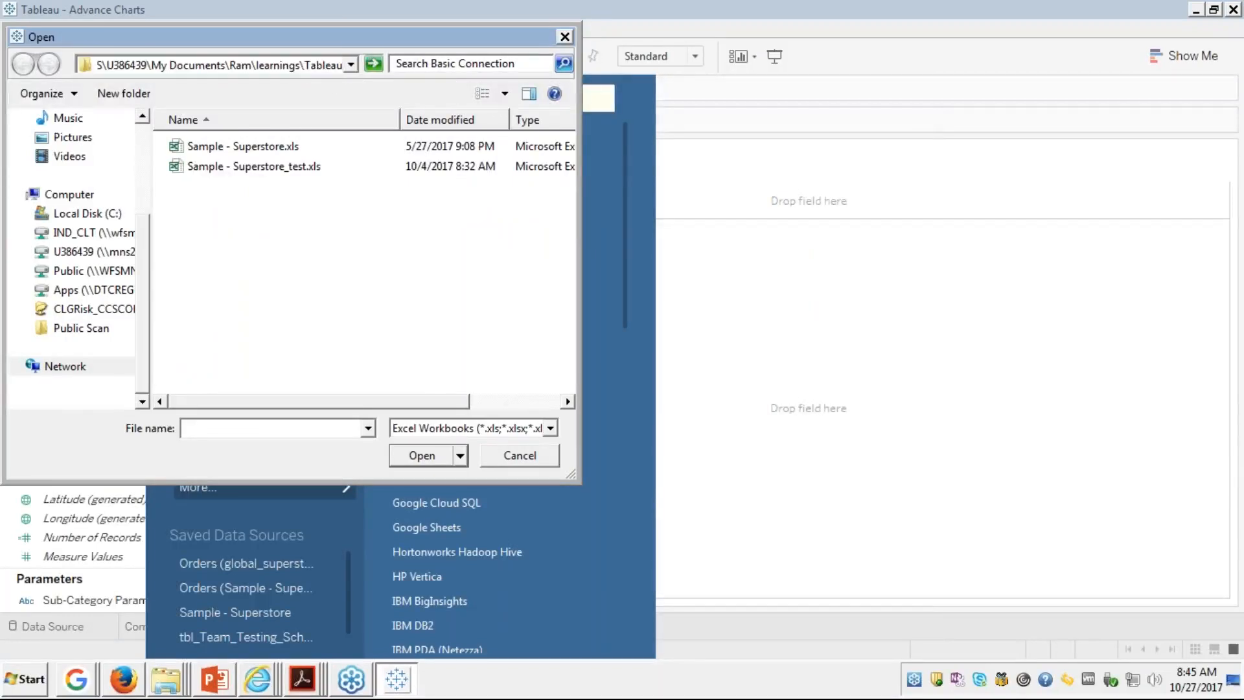
{"action": "key", "text": "Return"}
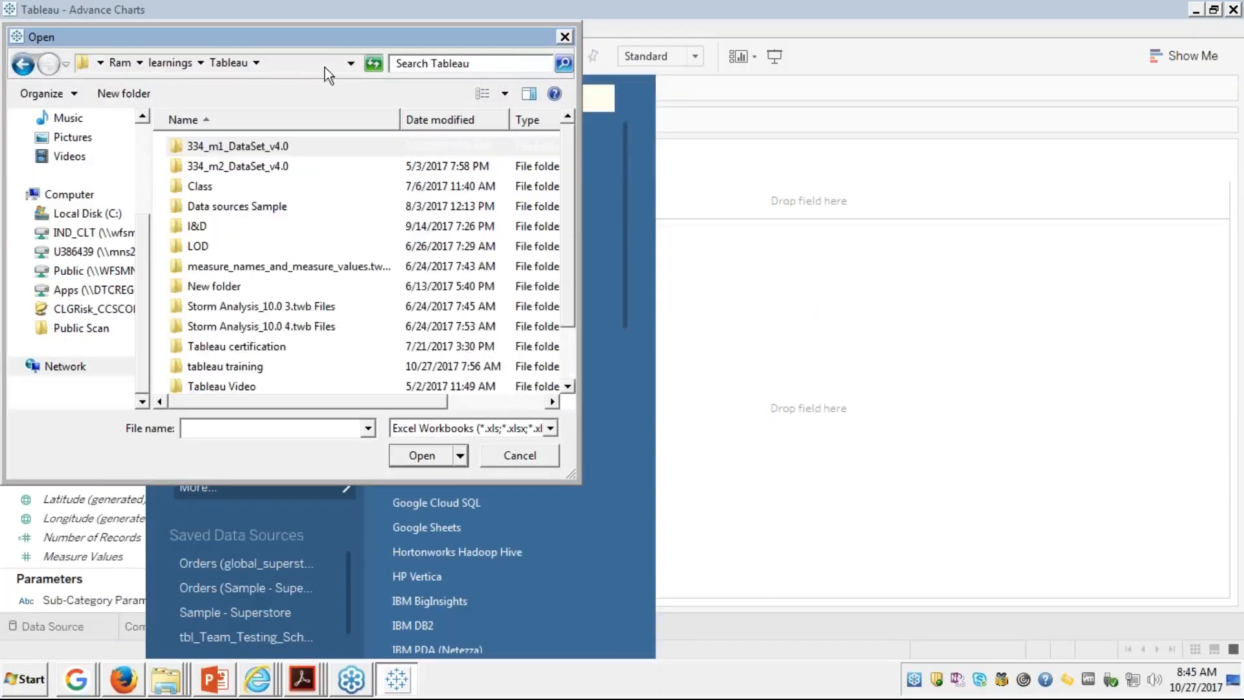
{"action": "scroll", "coordinate": [564, 365], "scroll_direction": "down", "scroll_amount": 1}
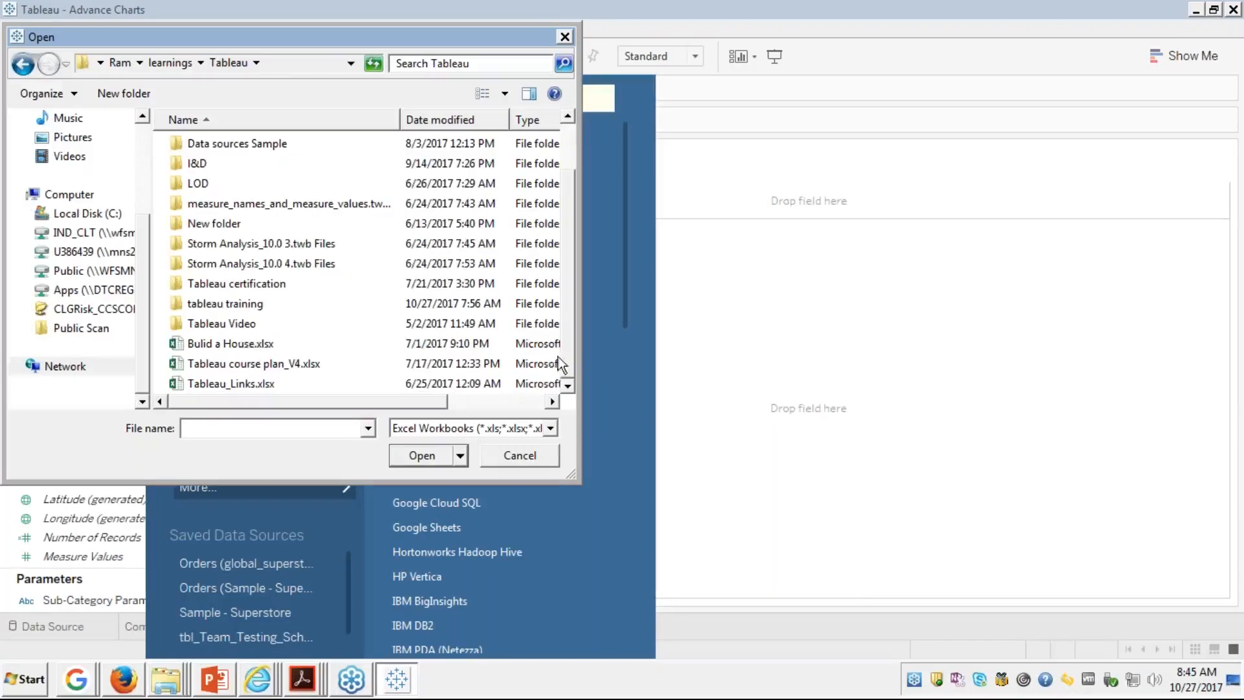
{"action": "left_click", "coordinate": [241, 348]}
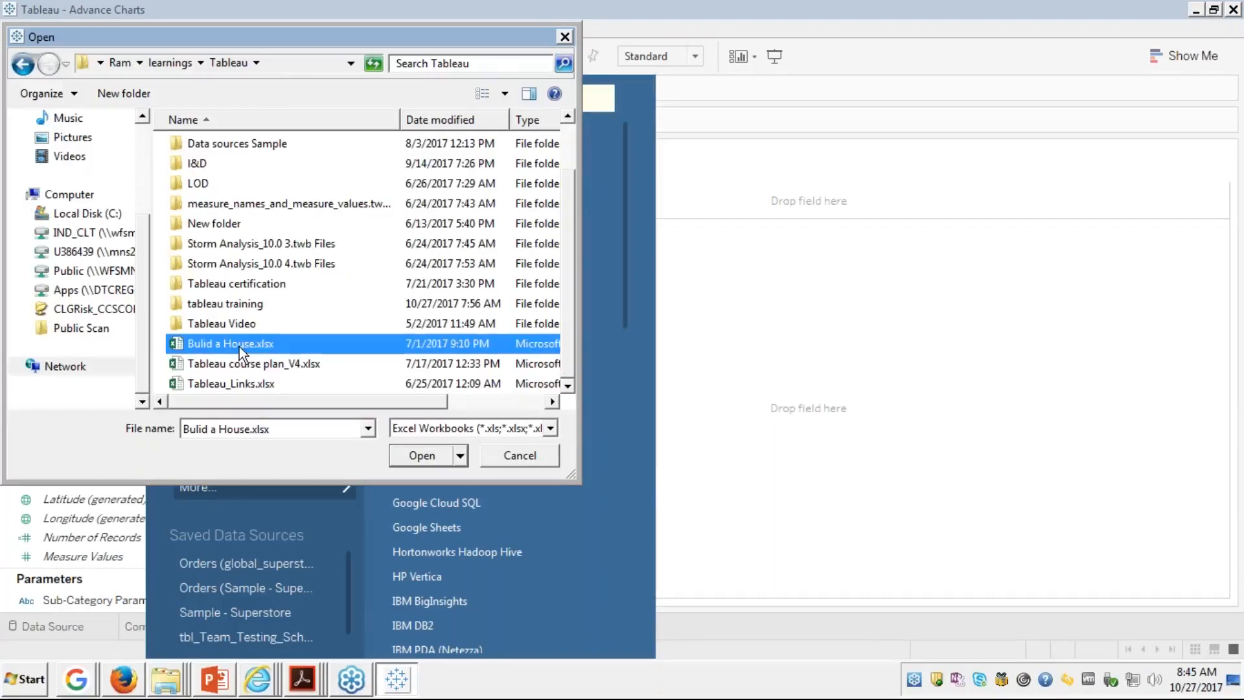
{"action": "left_click", "coordinate": [432, 461]}
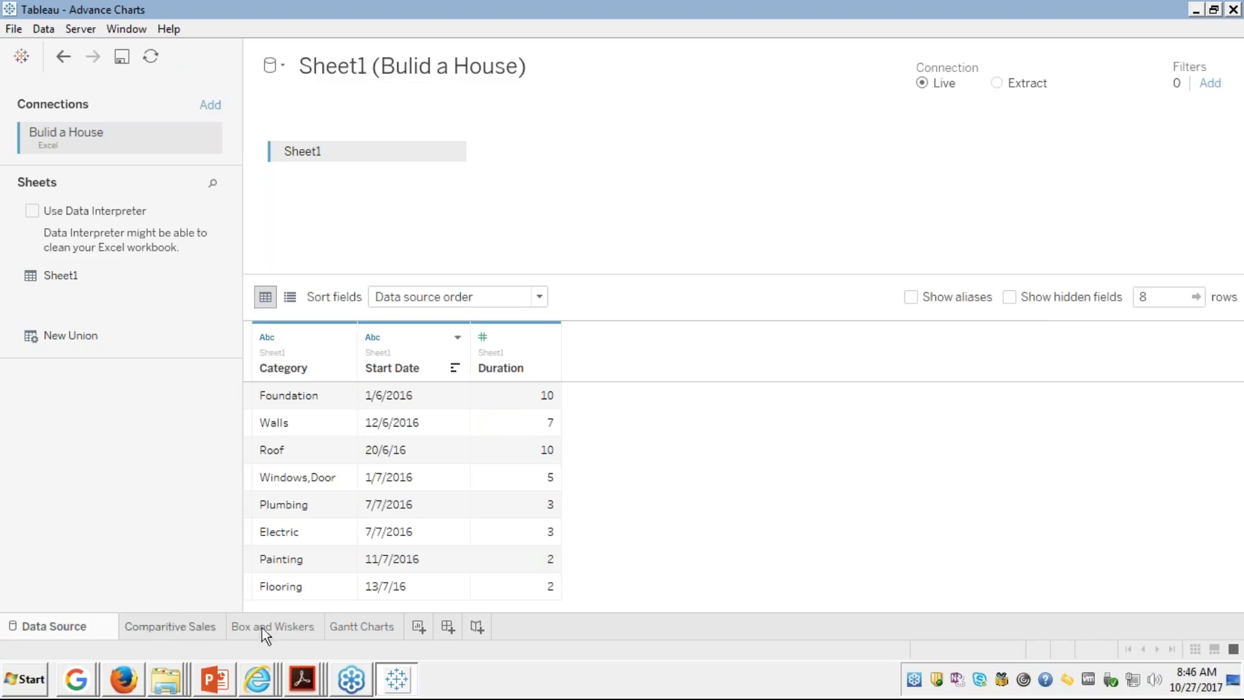
{"action": "left_click", "coordinate": [360, 627]}
Step: Switch to Firefox, view the Gantt Chart slides 13 and 14 of the Module 9 presentation in full screen, and return to Tableau
{"action": "key", "text": "alt+Tab"}
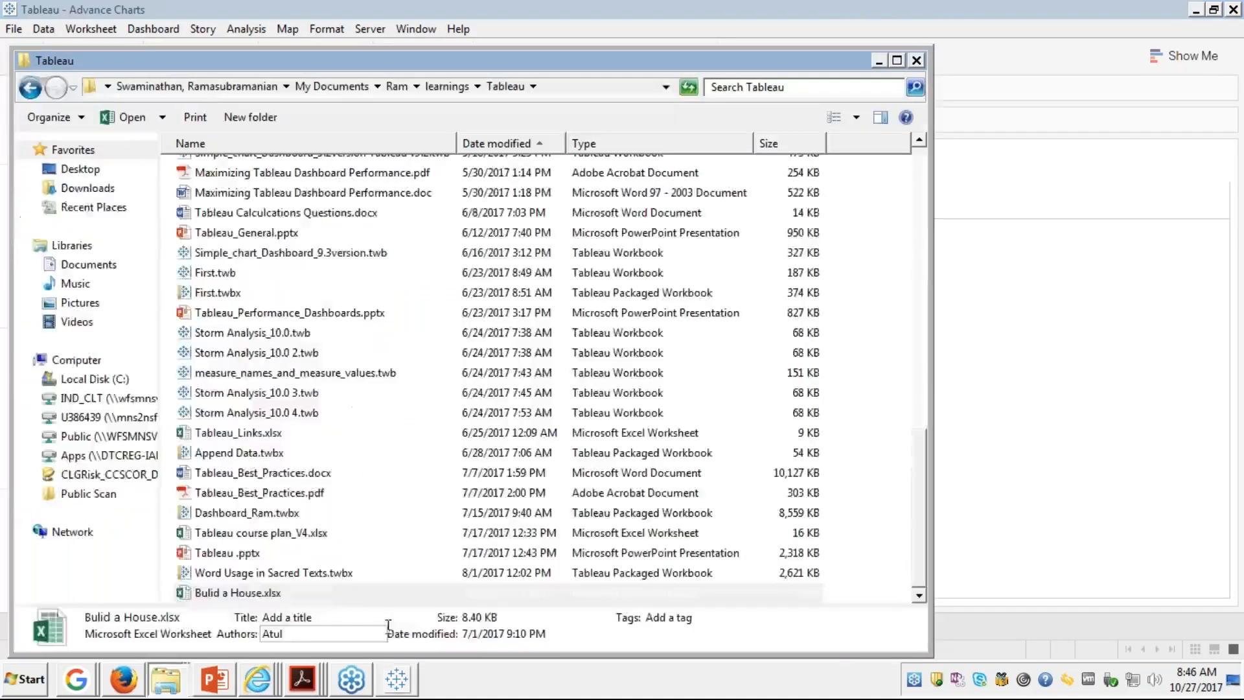
{"action": "key", "text": "alt+Tab"}
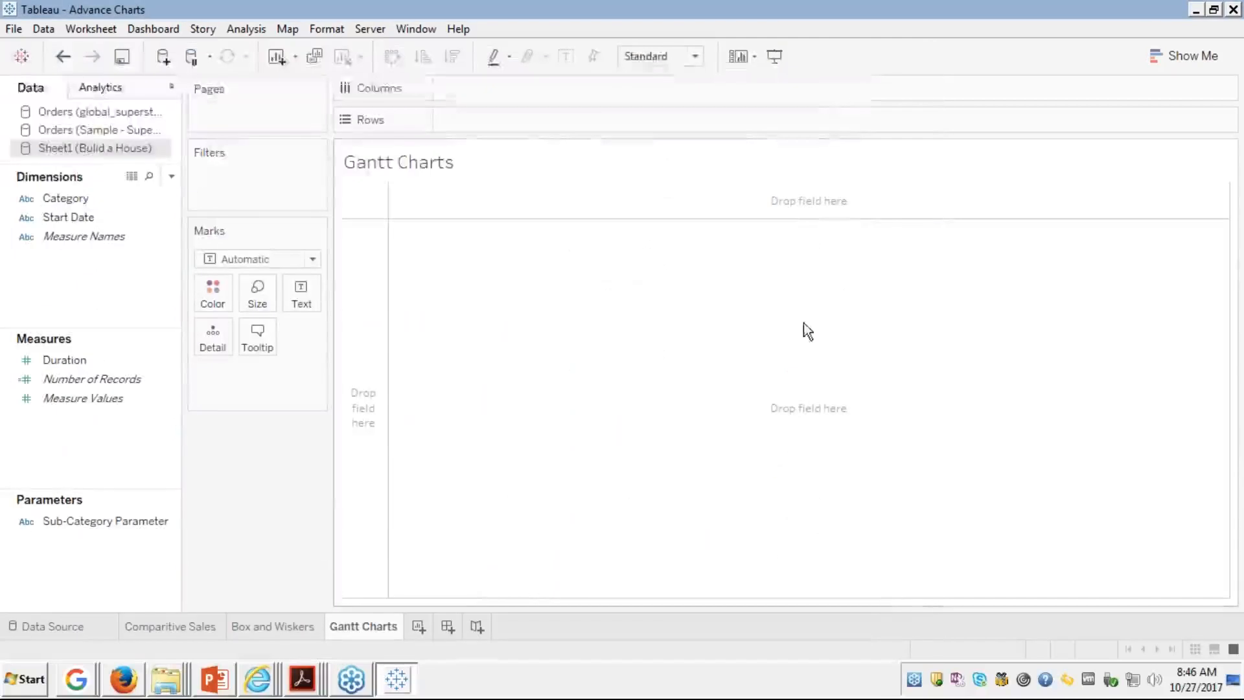
{"action": "left_click", "coordinate": [125, 683]}
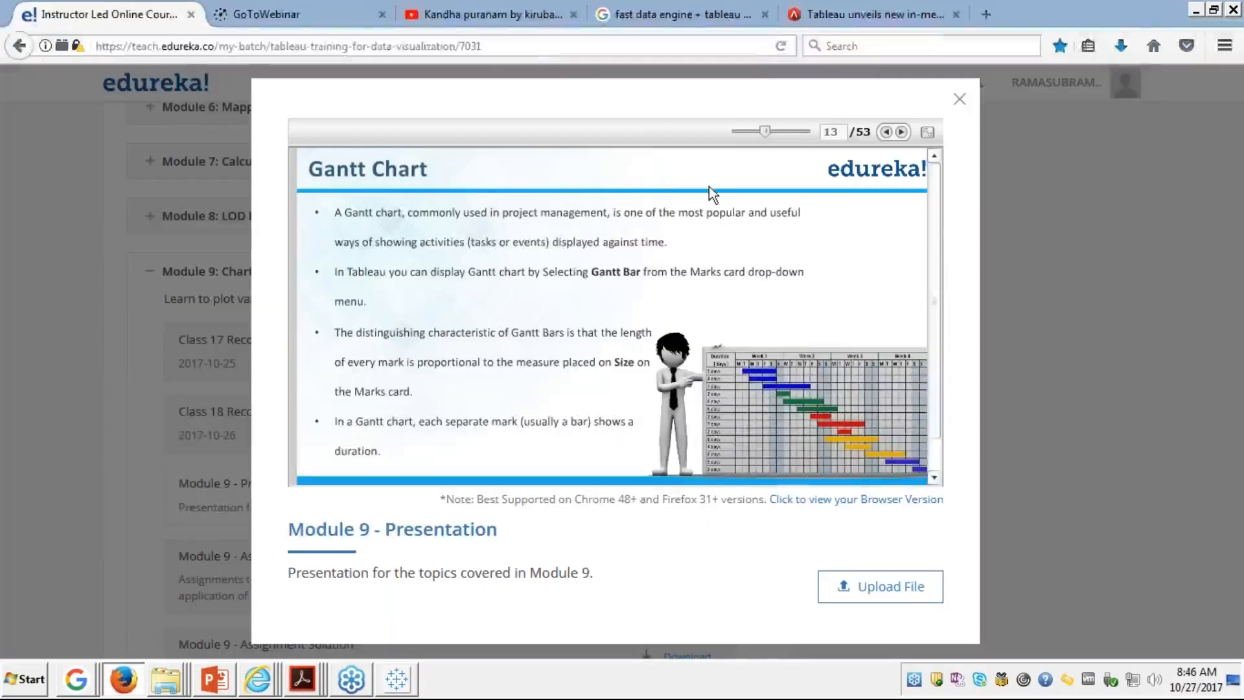
{"action": "left_click", "coordinate": [928, 132]}
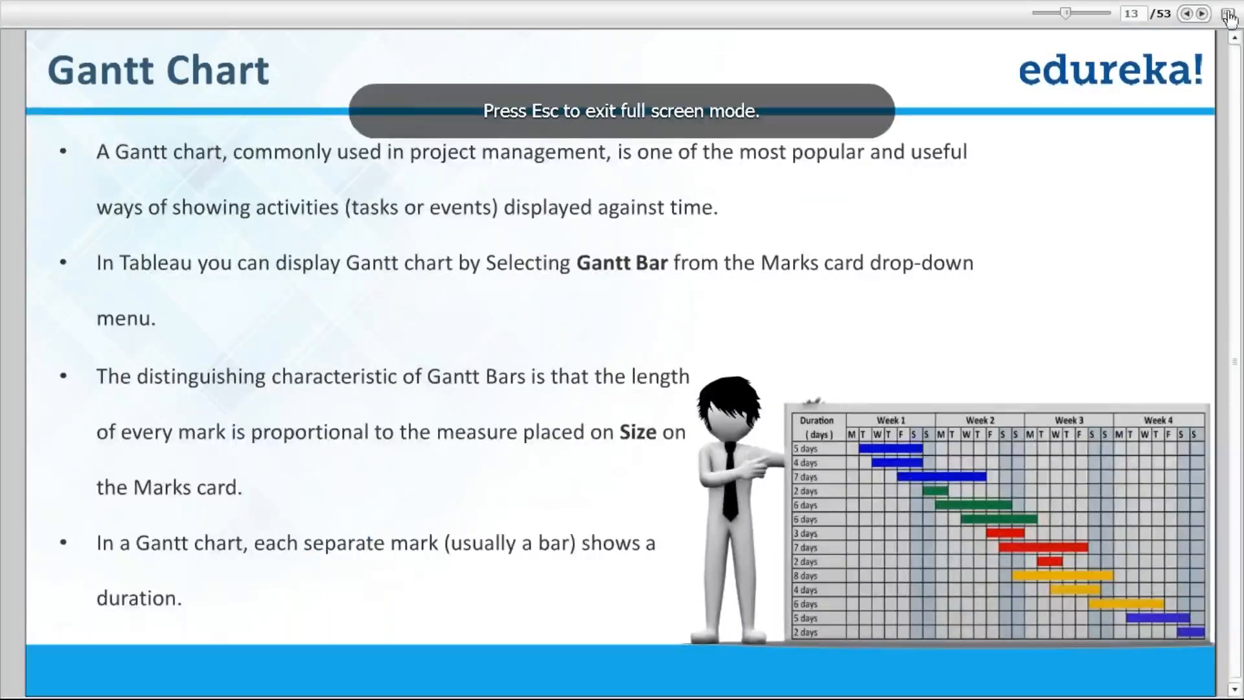
{"action": "left_click", "coordinate": [1203, 14]}
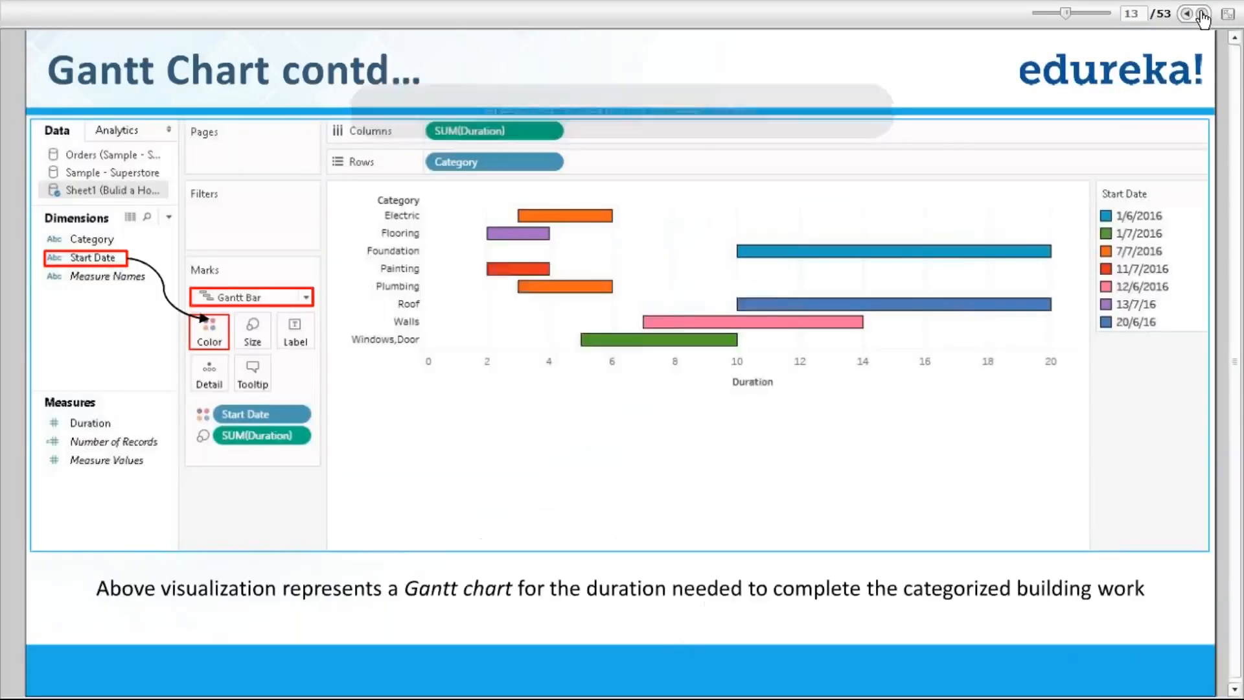
{"action": "key", "text": "alt+Tab"}
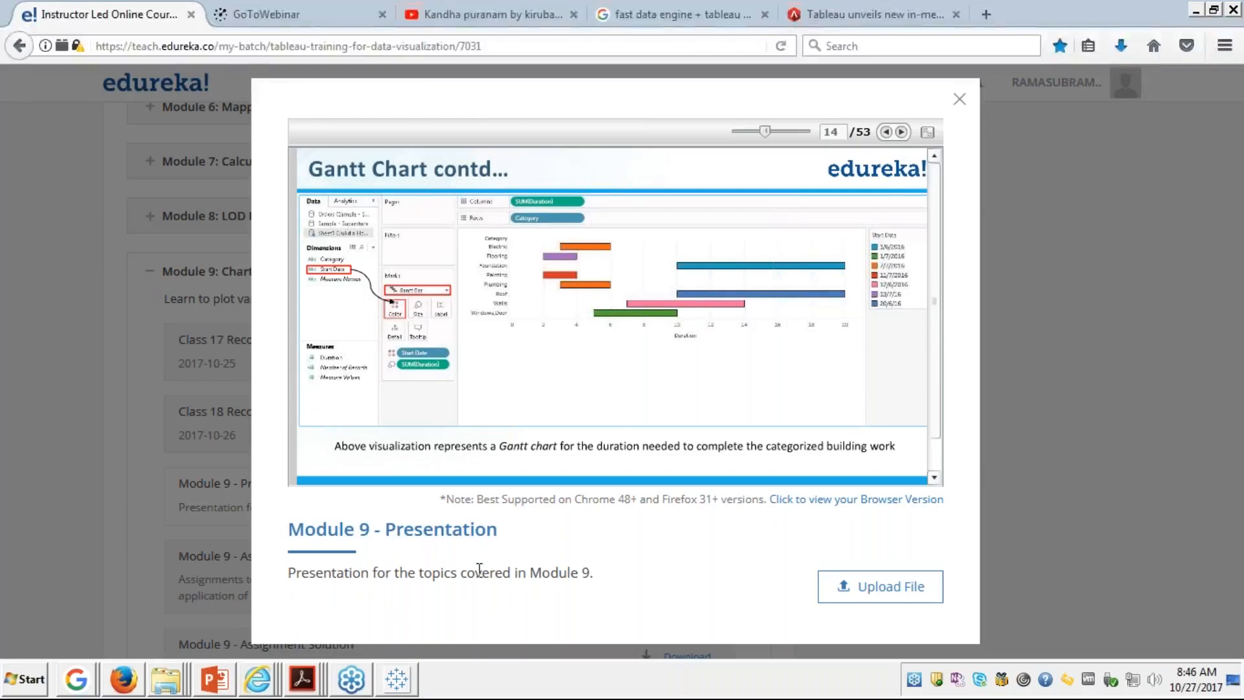
{"action": "left_click", "coordinate": [396, 678]}
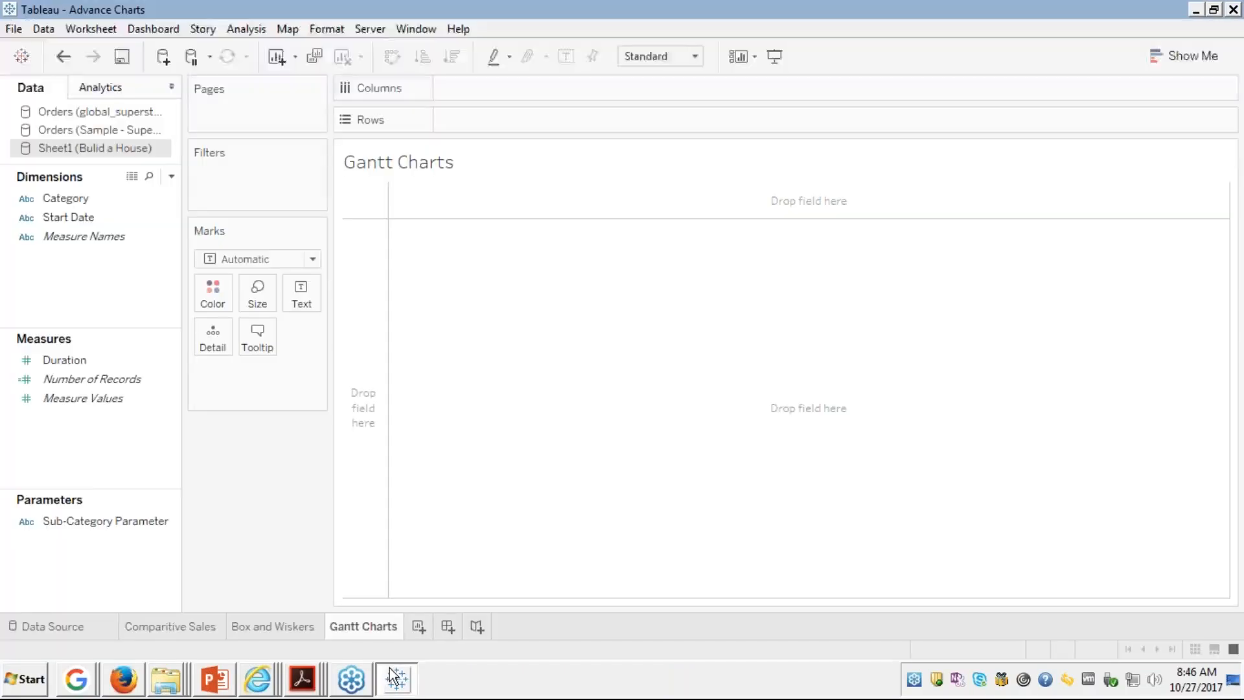
Step: Place Category on Rows and SUM(Duration) on Columns to build a horizontal bar chart
{"action": "left_click", "coordinate": [67, 199]}
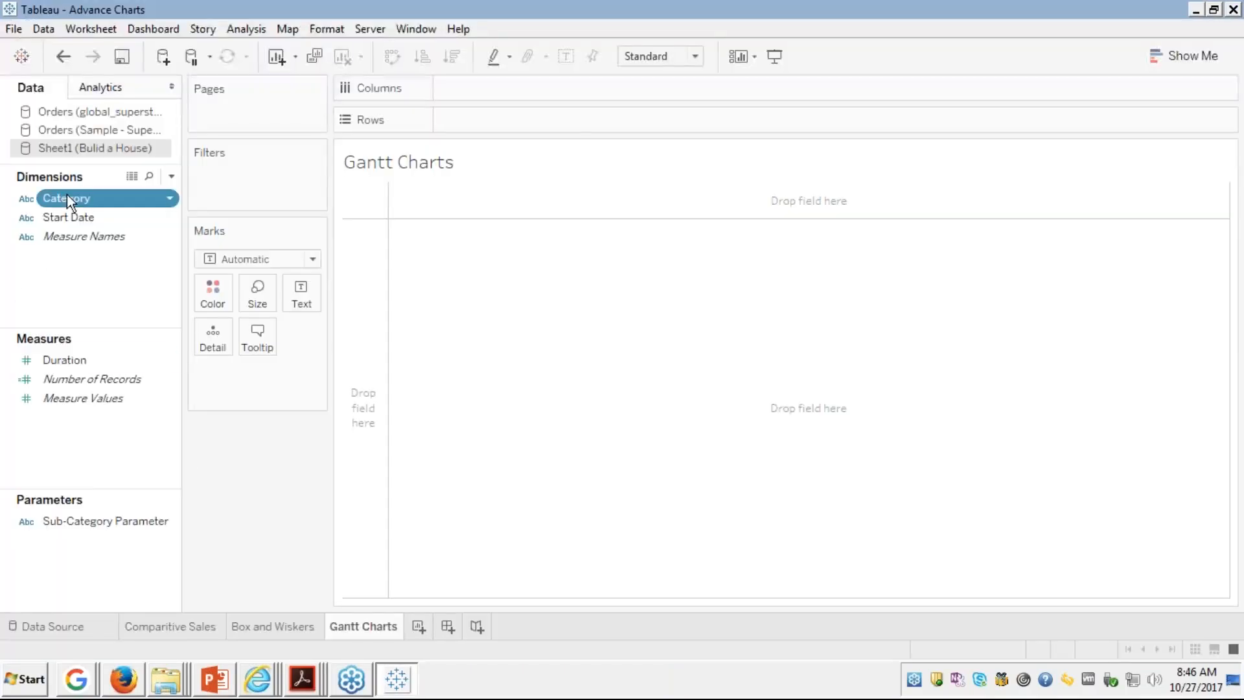
{"action": "double_click", "coordinate": [68, 199]}
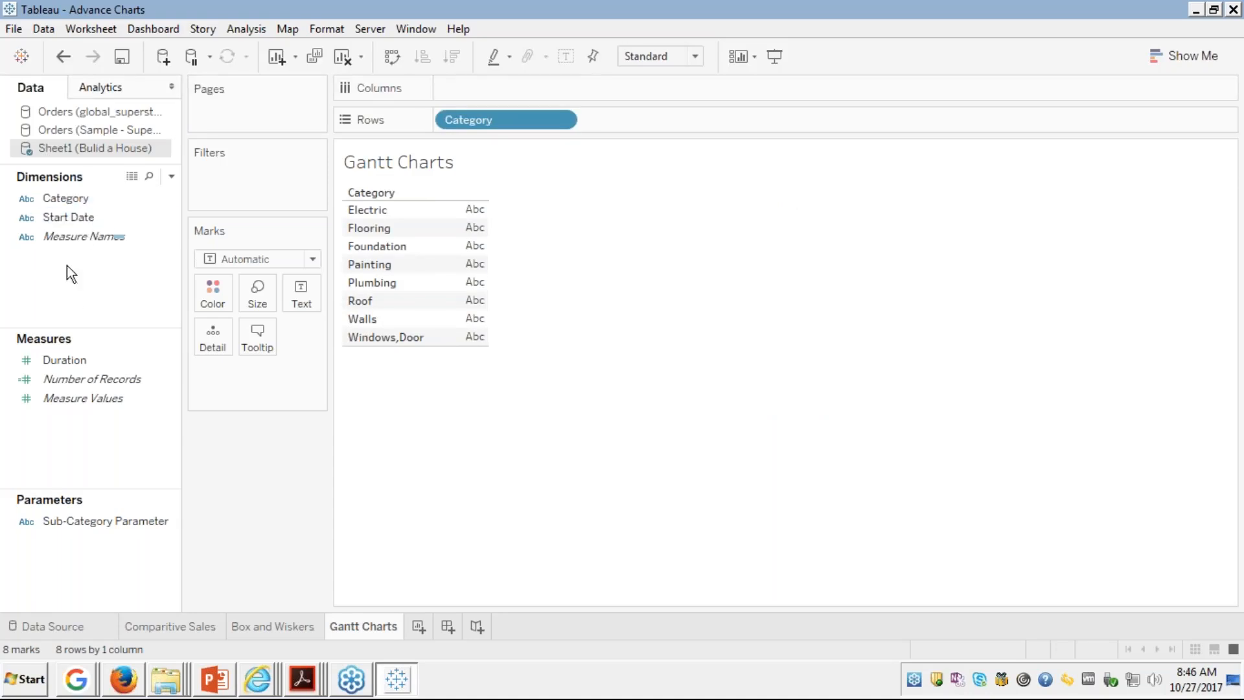
{"action": "left_click", "coordinate": [55, 364]}
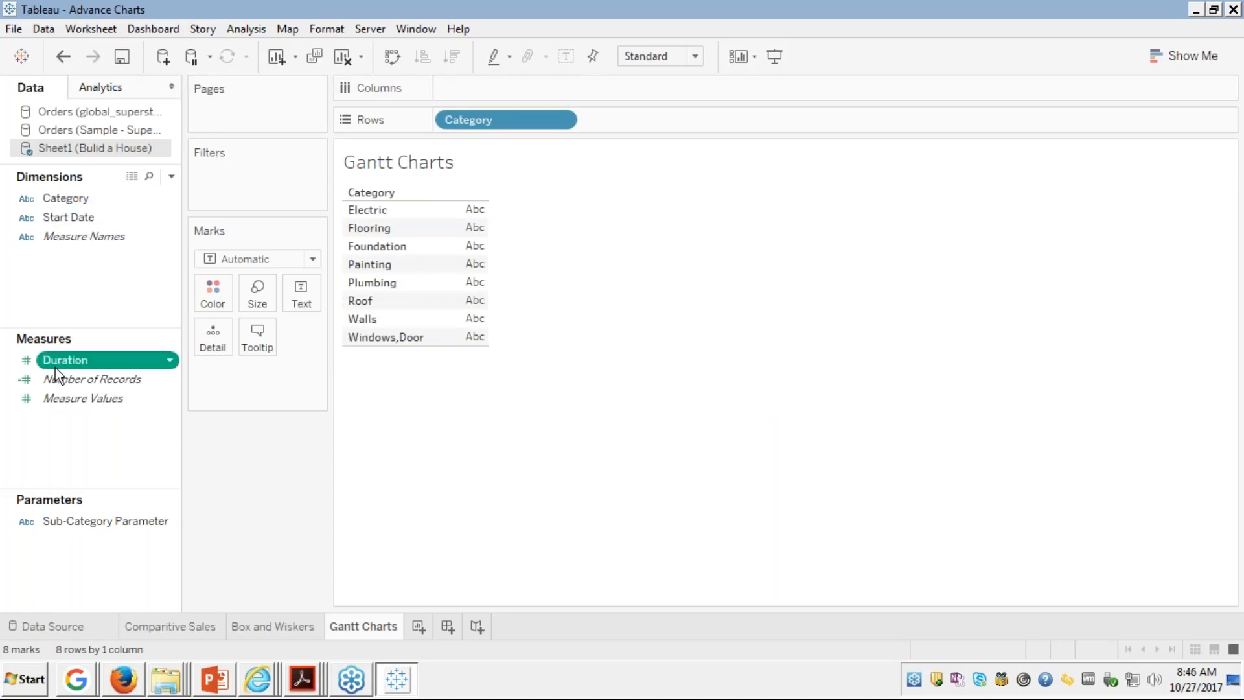
{"action": "double_click", "coordinate": [56, 367]}
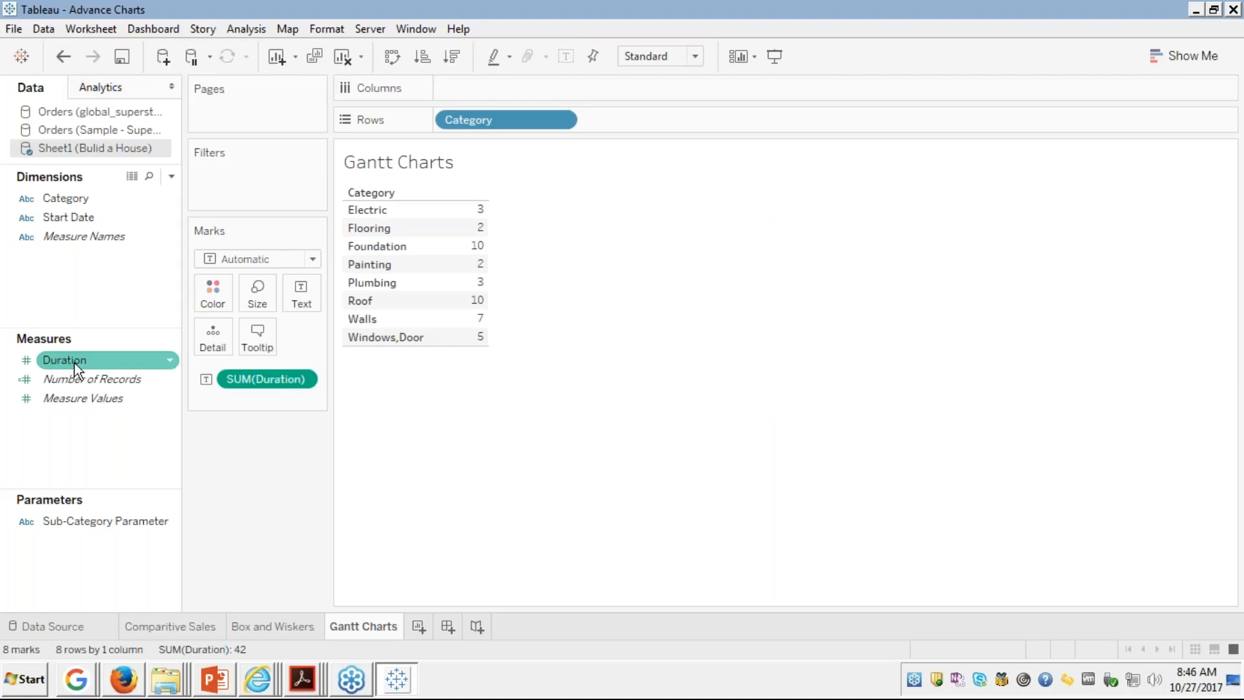
{"action": "left_click_drag", "start_coordinate": [276, 374], "coordinate": [510, 90]}
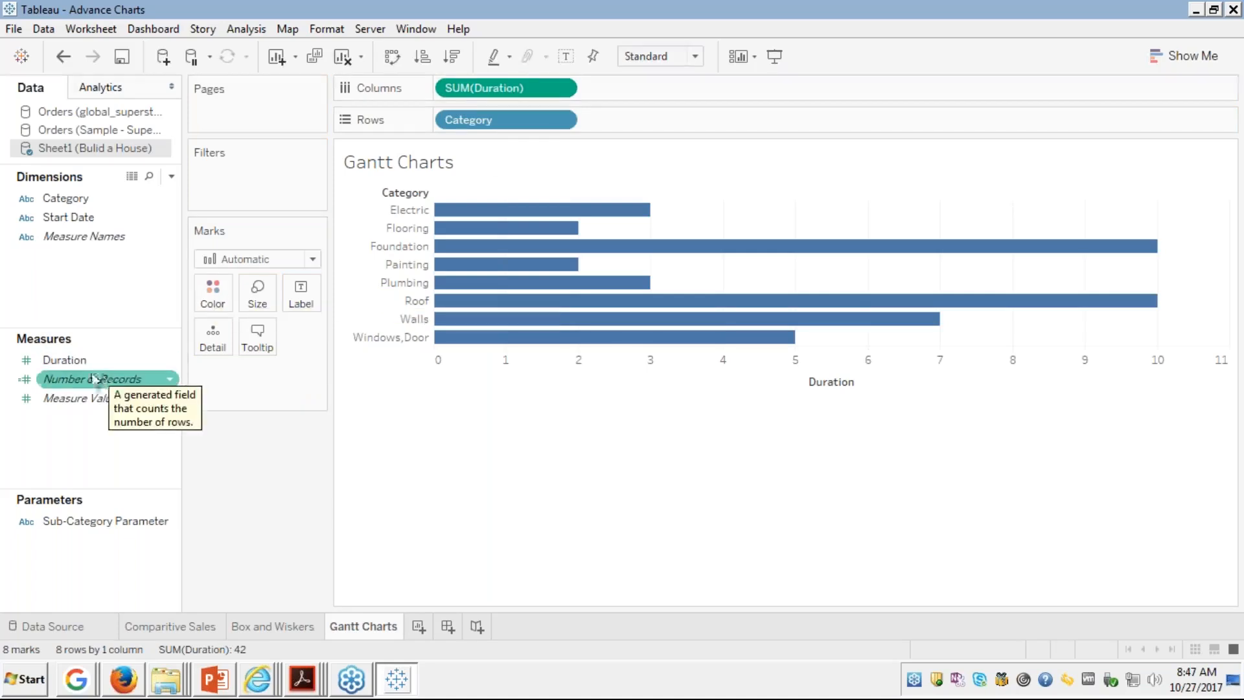
Step: Color the bars by Start Date and compare the chart with the Gantt Chart slide in Firefox
{"action": "left_click", "coordinate": [76, 217]}
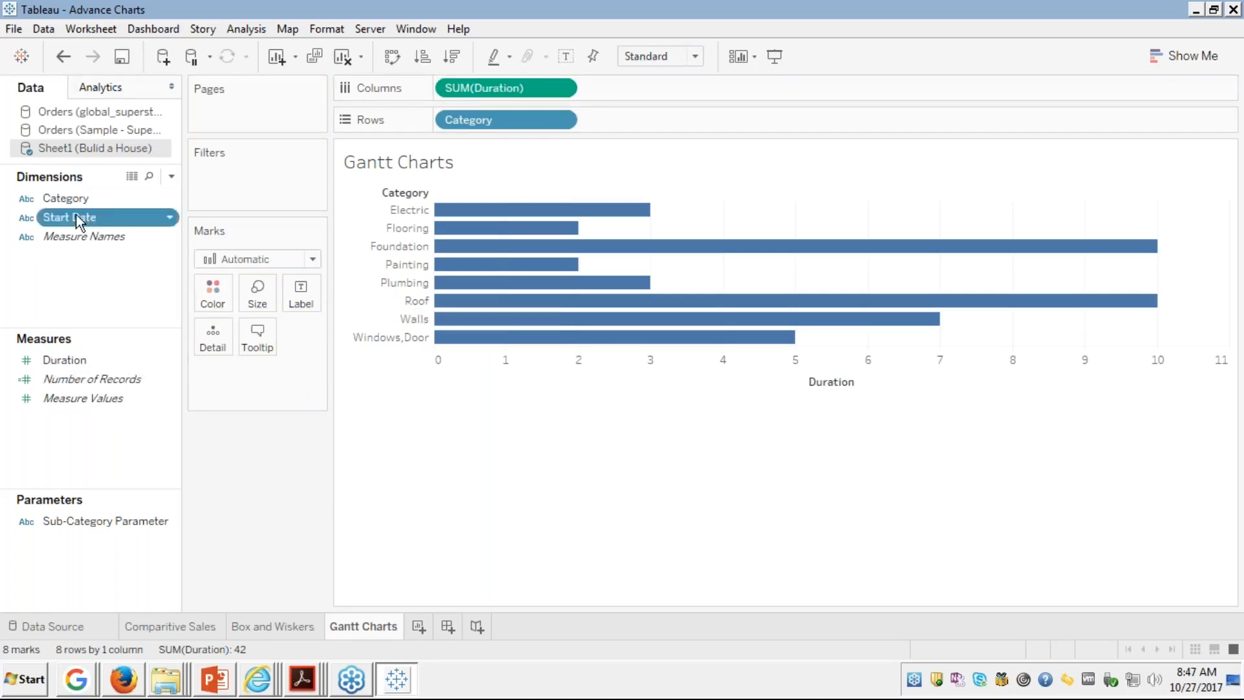
{"action": "left_click_drag", "start_coordinate": [79, 217], "coordinate": [213, 295]}
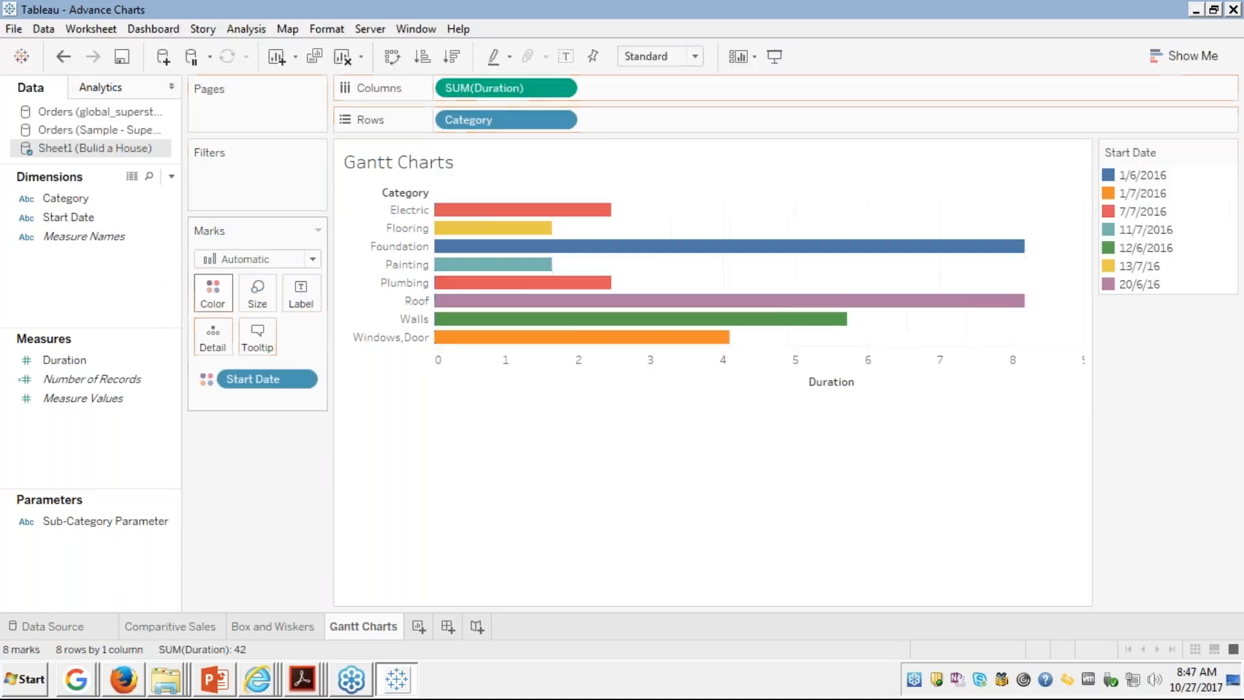
{"action": "key", "text": "alt+Tab"}
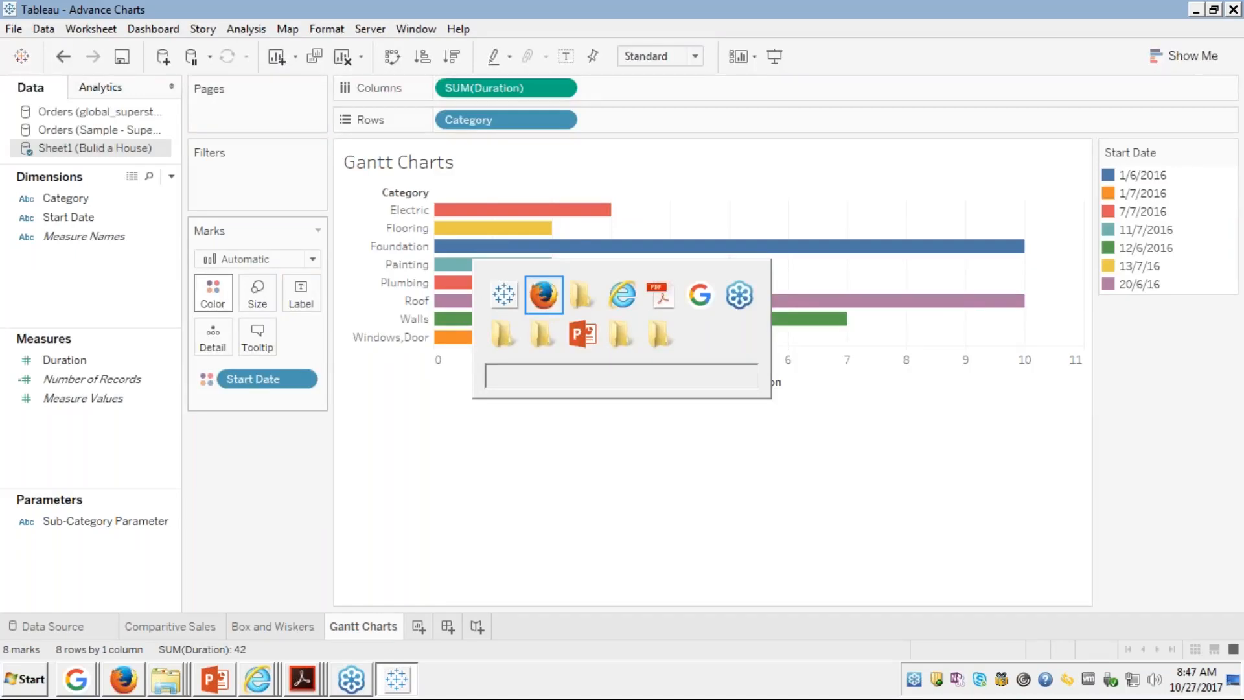
{"action": "key", "text": "alt+Tab"}
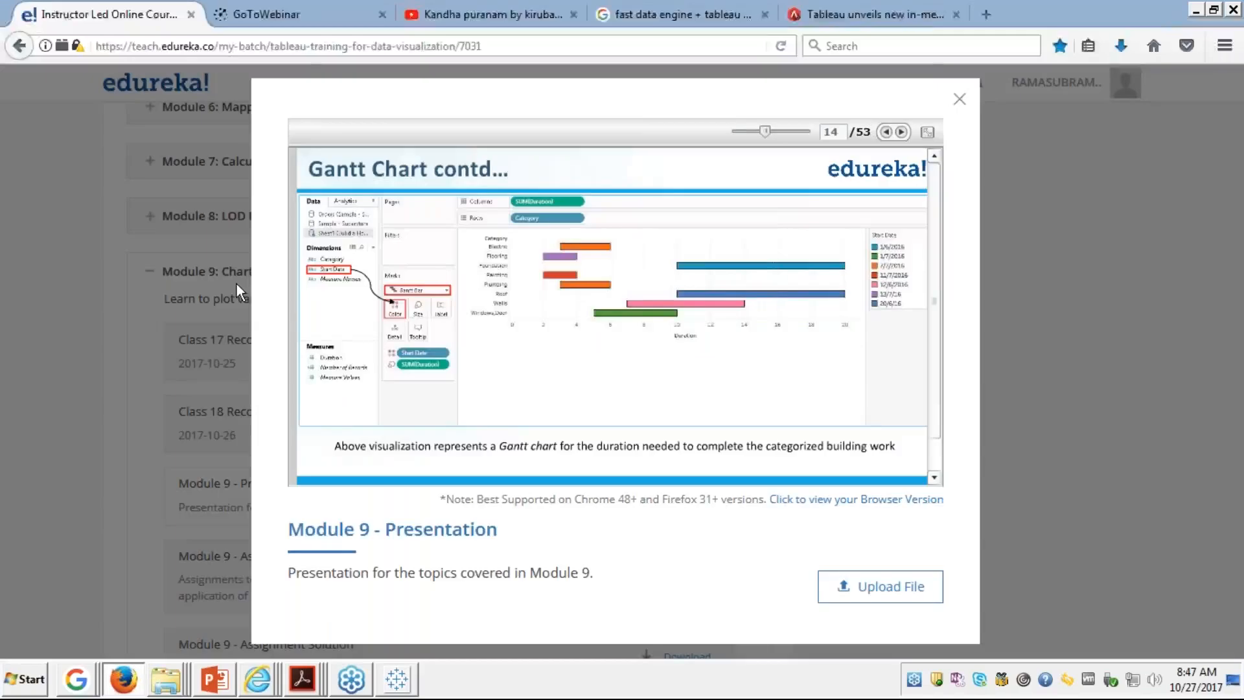
{"action": "key", "text": "alt+Tab"}
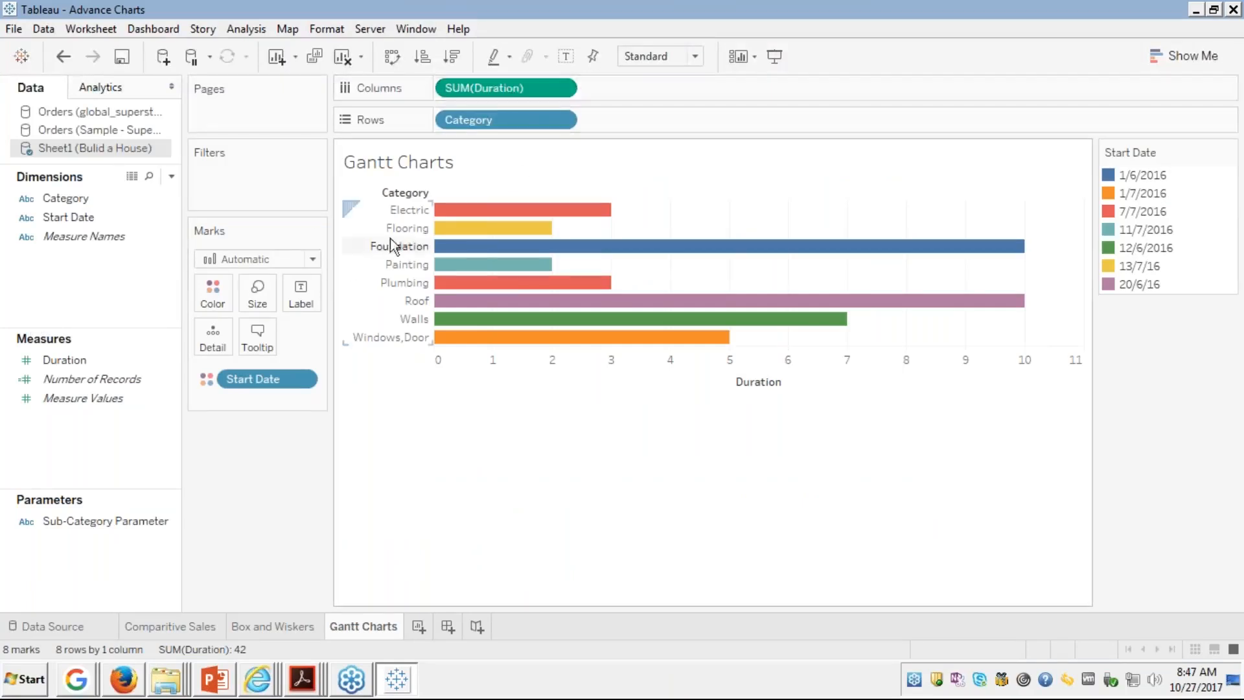
Step: Try sizing the bars by Duration and take Duration off the marks again
{"action": "left_click", "coordinate": [61, 363]}
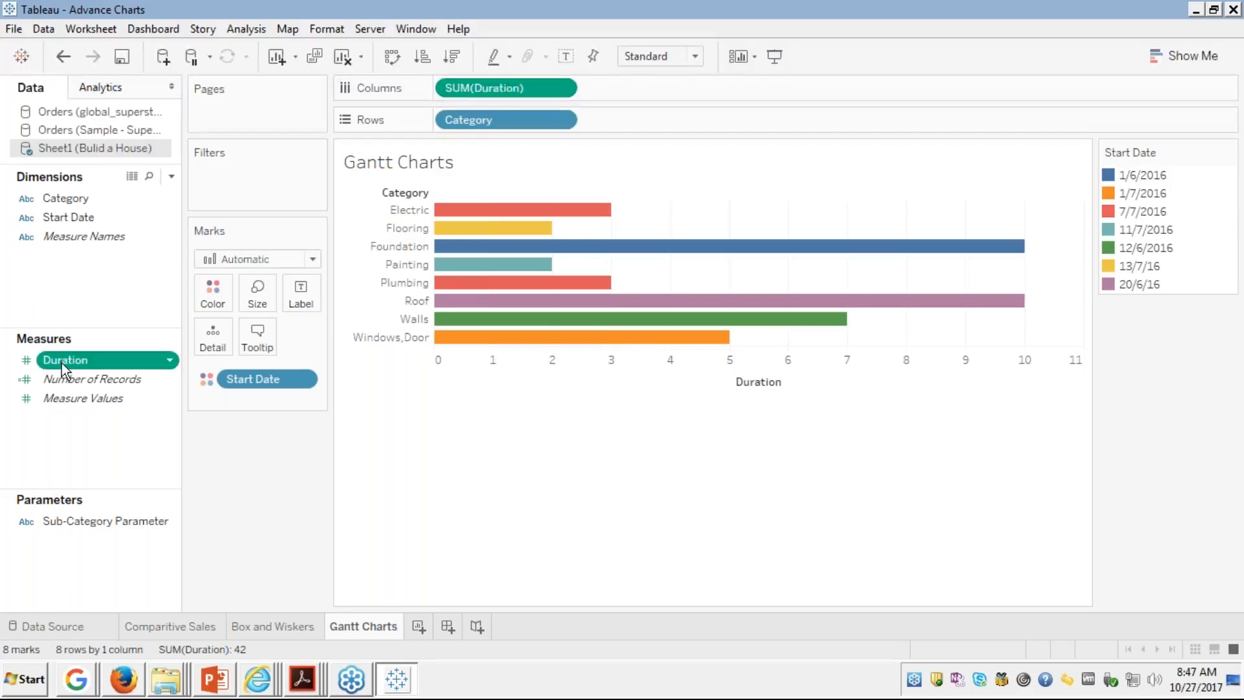
{"action": "left_click_drag", "start_coordinate": [62, 362], "coordinate": [256, 294]}
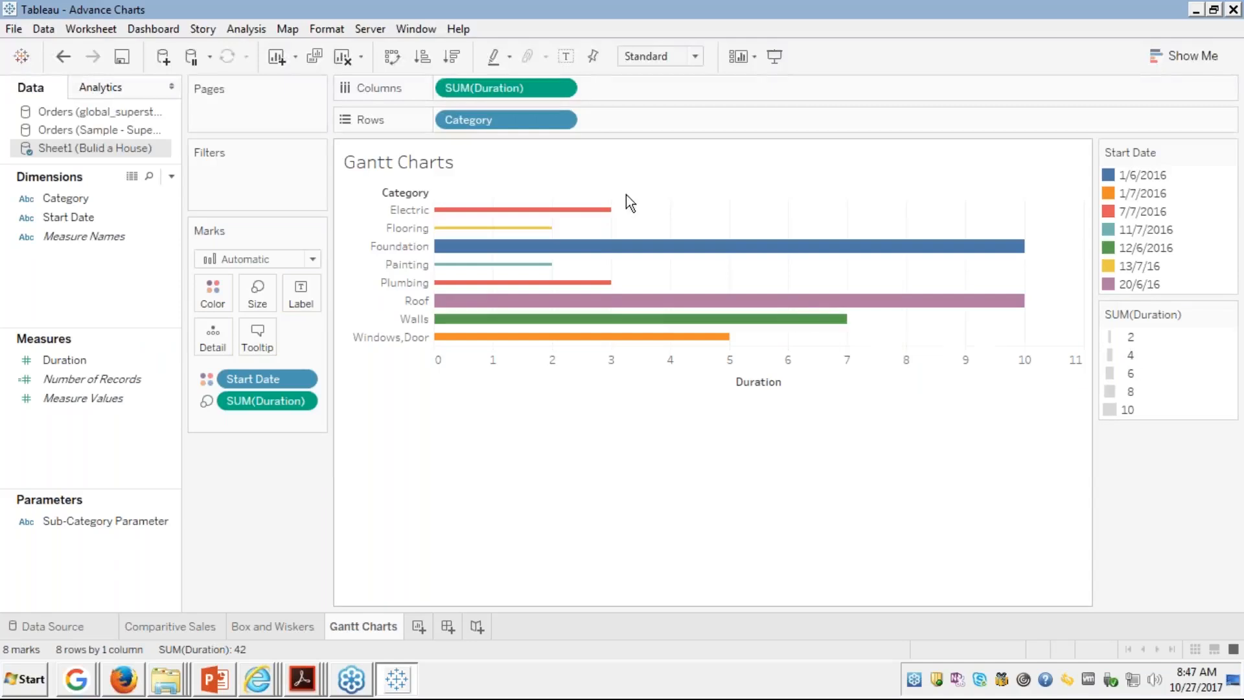
{"action": "mouse_move", "coordinate": [578, 216]}
{"action": "mouse_move", "coordinate": [538, 229]}
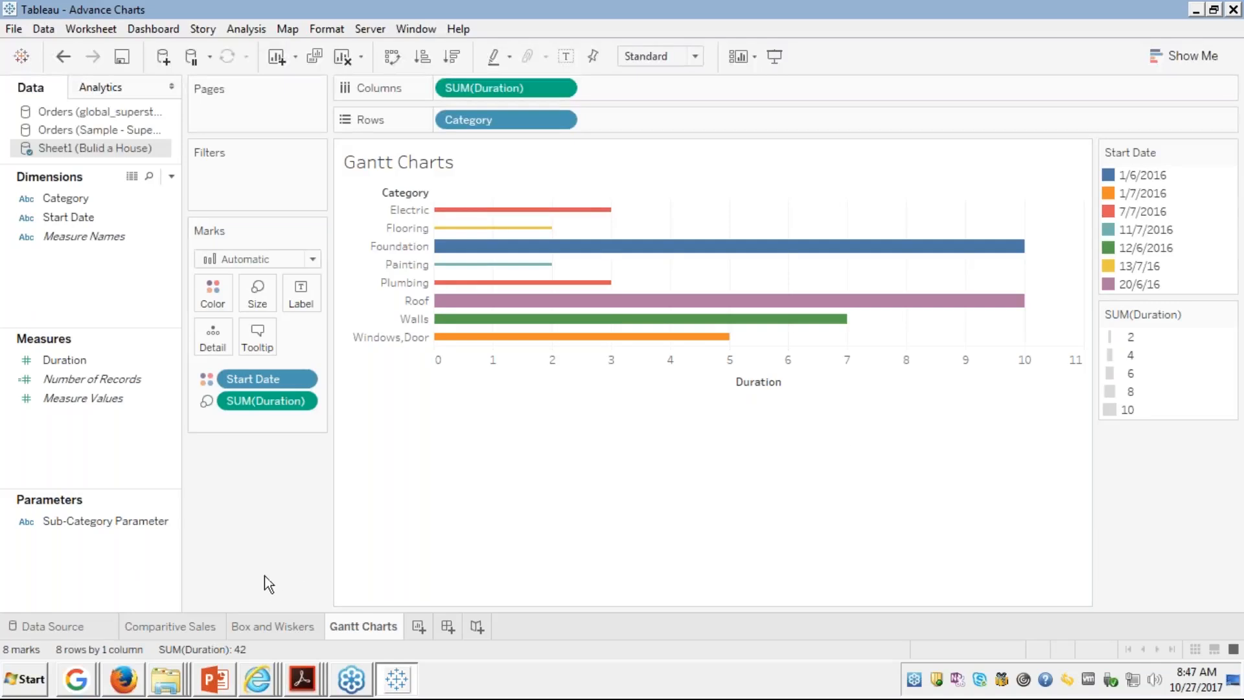
{"action": "left_click_drag", "start_coordinate": [276, 405], "coordinate": [97, 379]}
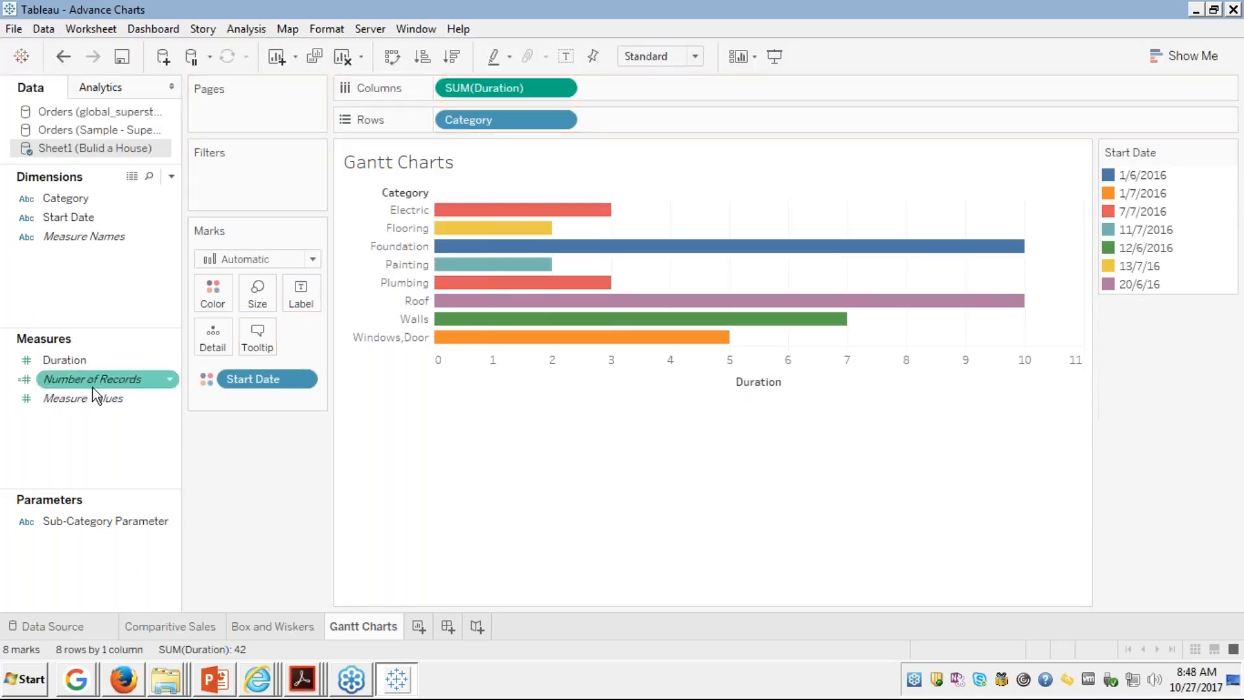
Step: Size the marks by Duration and change the mark type to Gantt Bar
{"action": "left_click", "coordinate": [55, 361]}
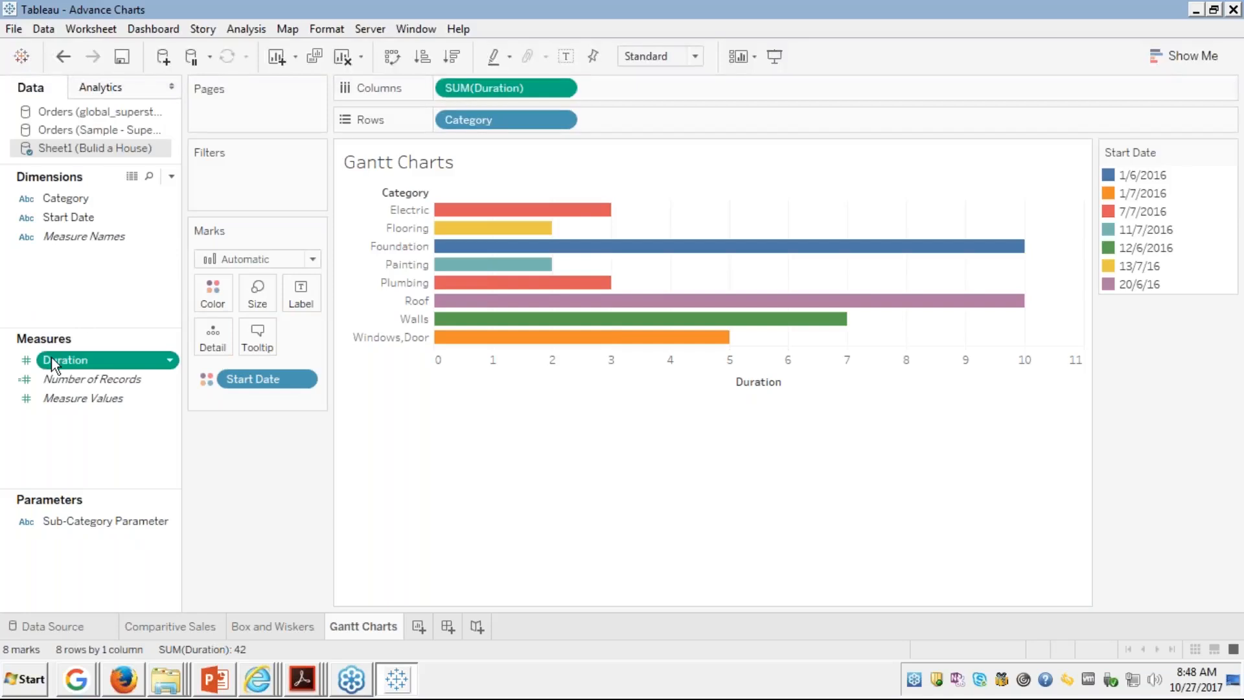
{"action": "left_click_drag", "start_coordinate": [56, 363], "coordinate": [278, 289]}
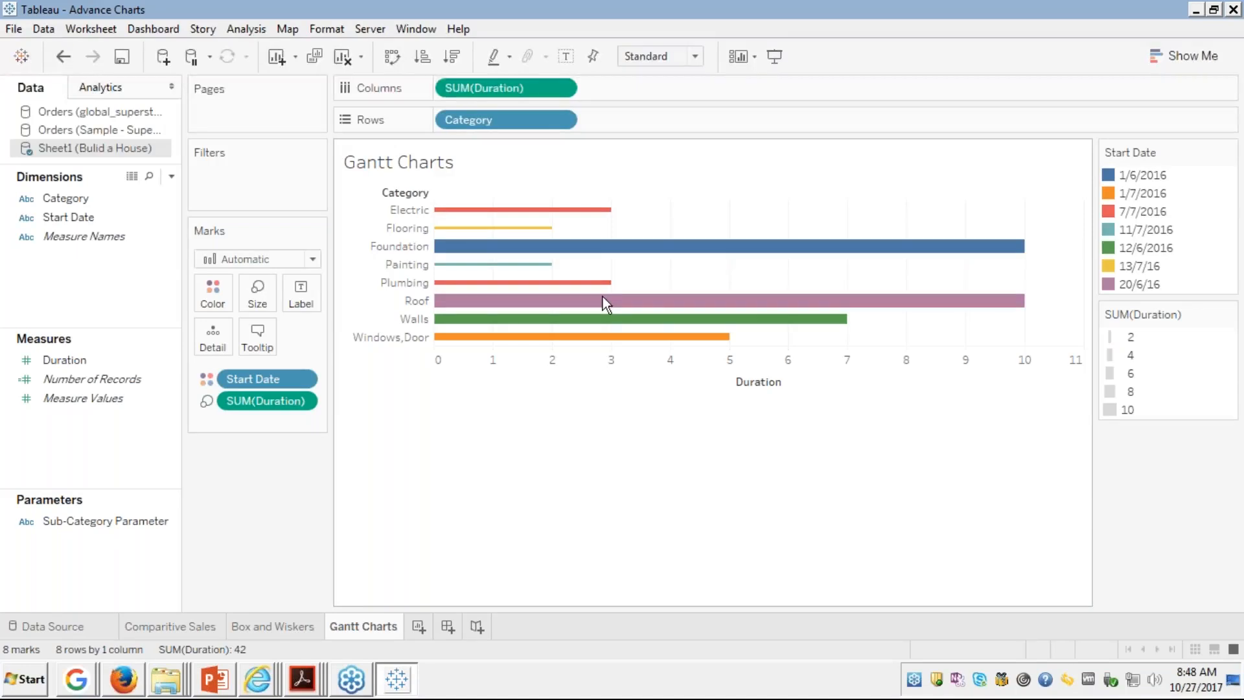
{"action": "left_click", "coordinate": [69, 357]}
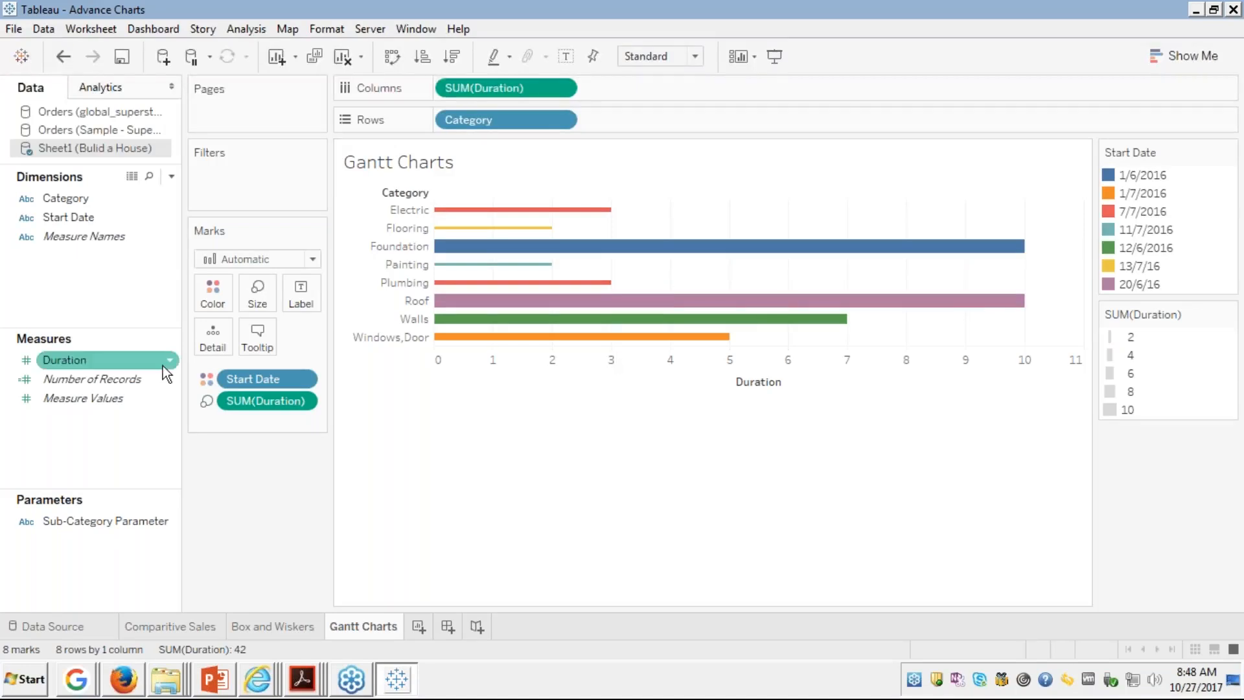
{"action": "left_click", "coordinate": [314, 259]}
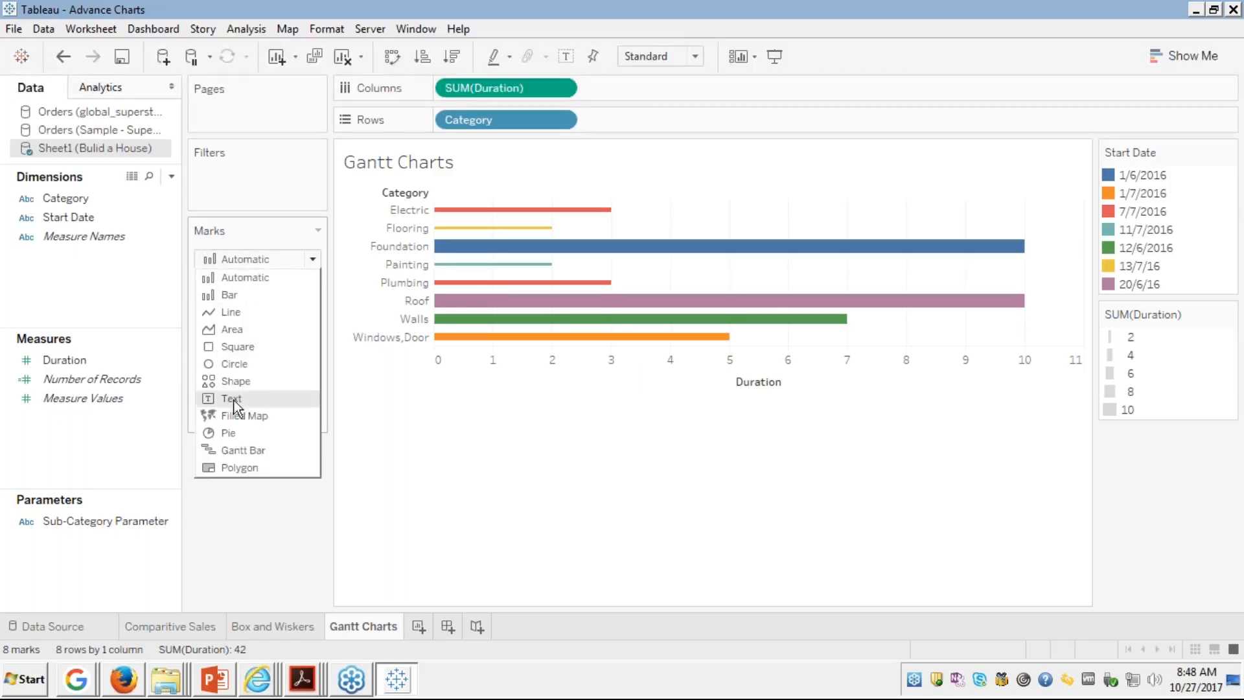
{"action": "left_click", "coordinate": [241, 451]}
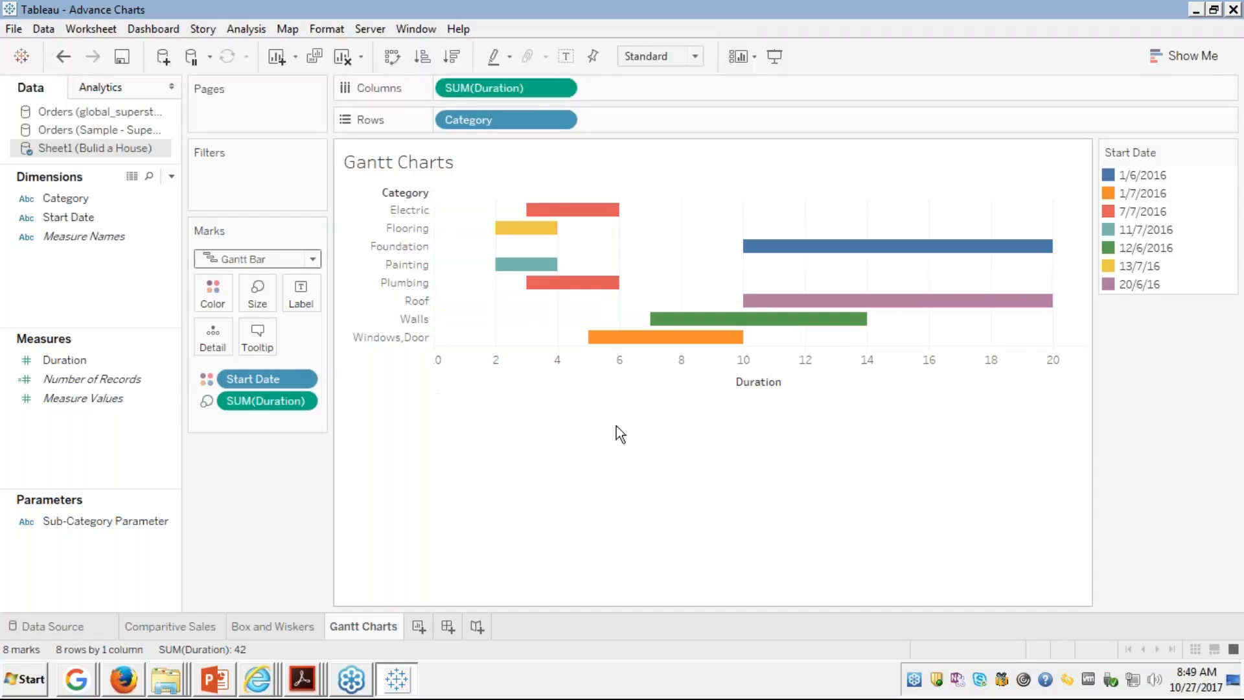
Step: Try sorting the categories by Duration in ascending and descending order, and clear the sort
{"action": "left_click", "coordinate": [422, 57]}
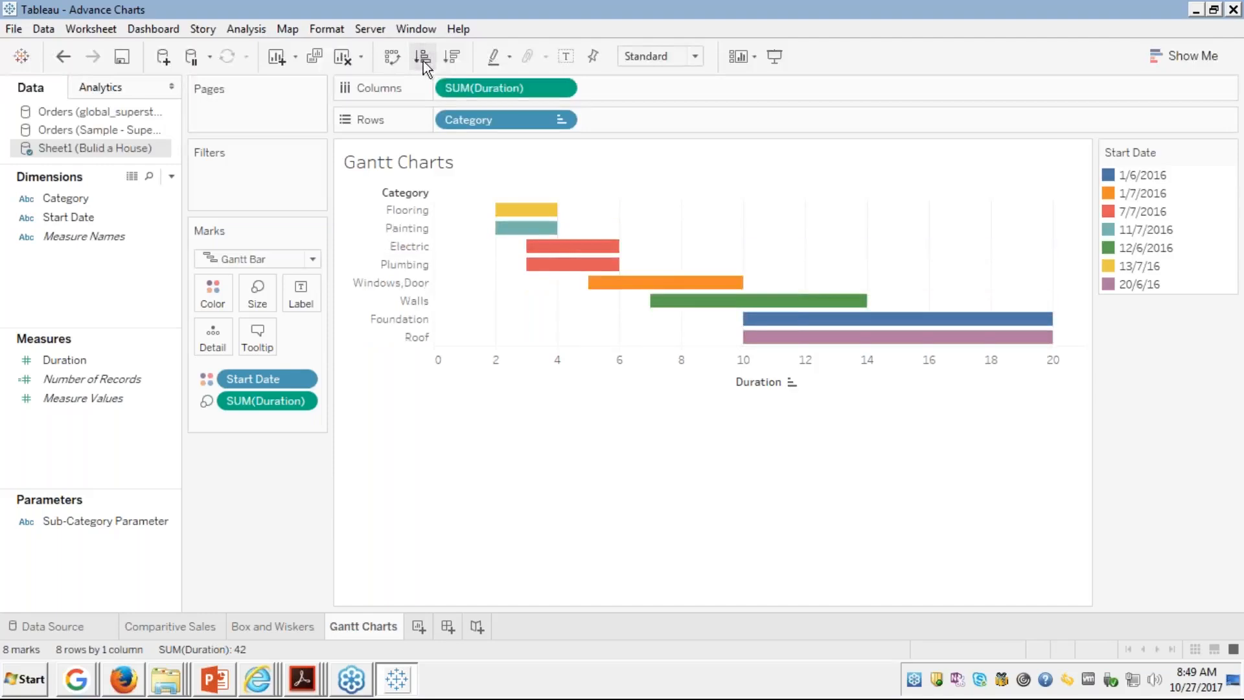
{"action": "left_click", "coordinate": [453, 57]}
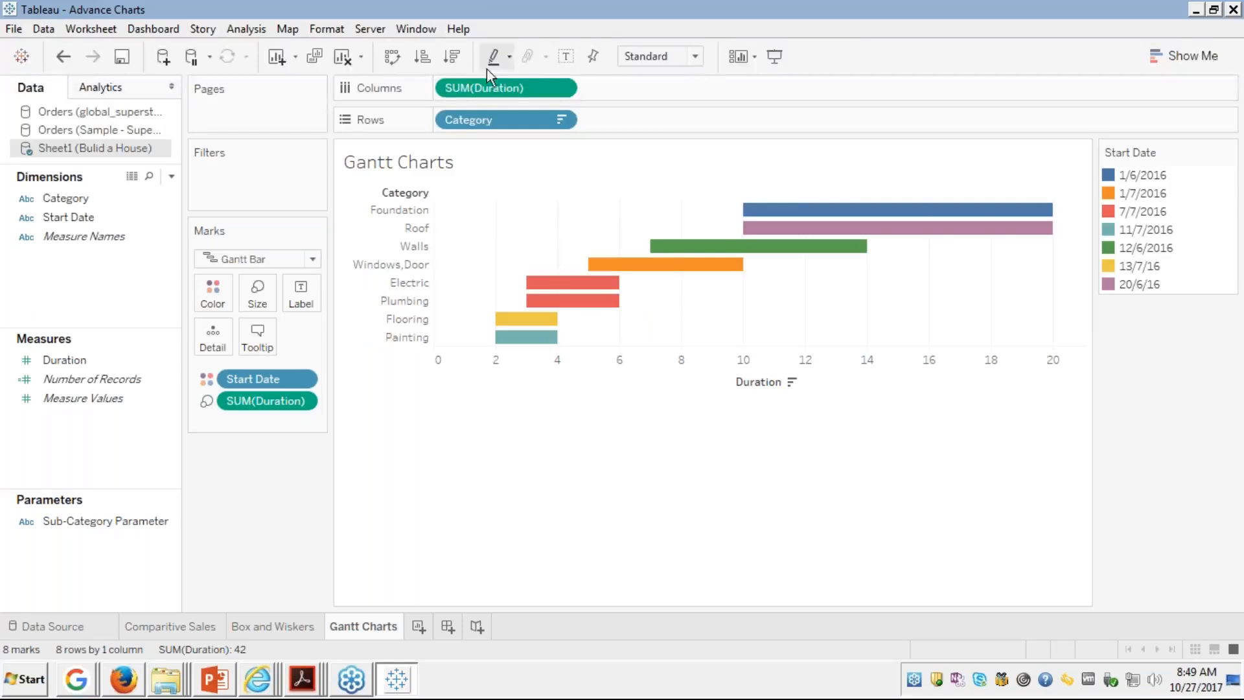
{"action": "left_click", "coordinate": [794, 383]}
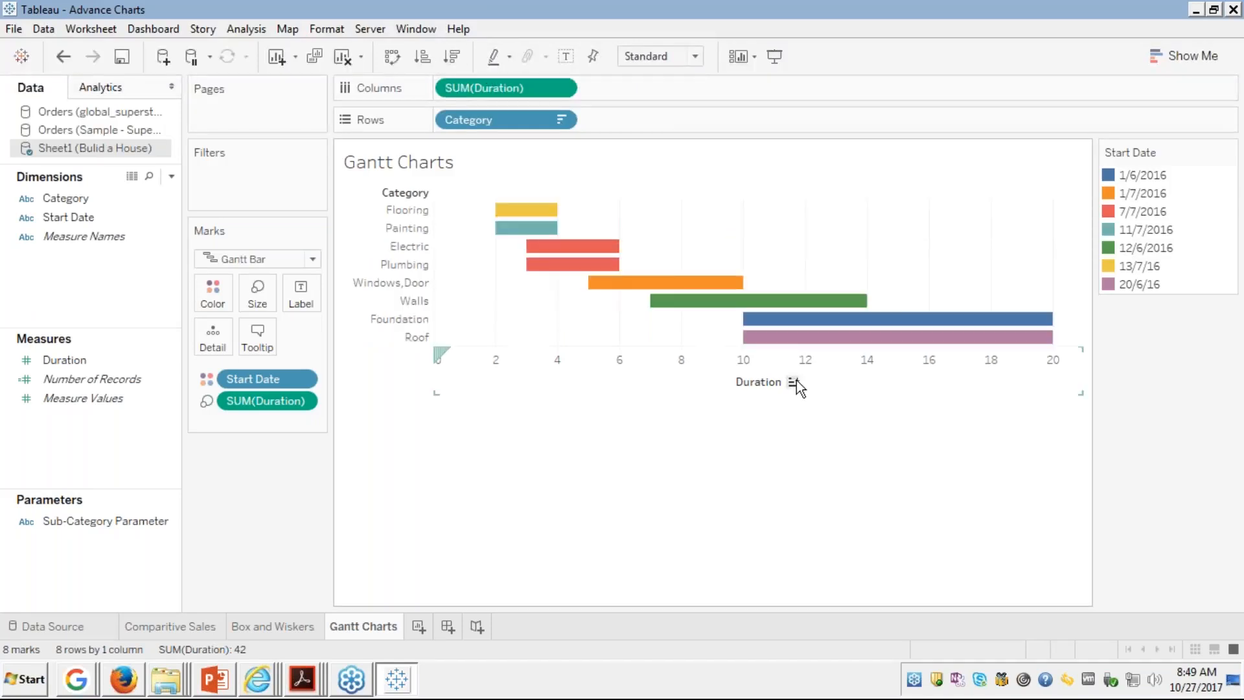
{"action": "left_click", "coordinate": [793, 383]}
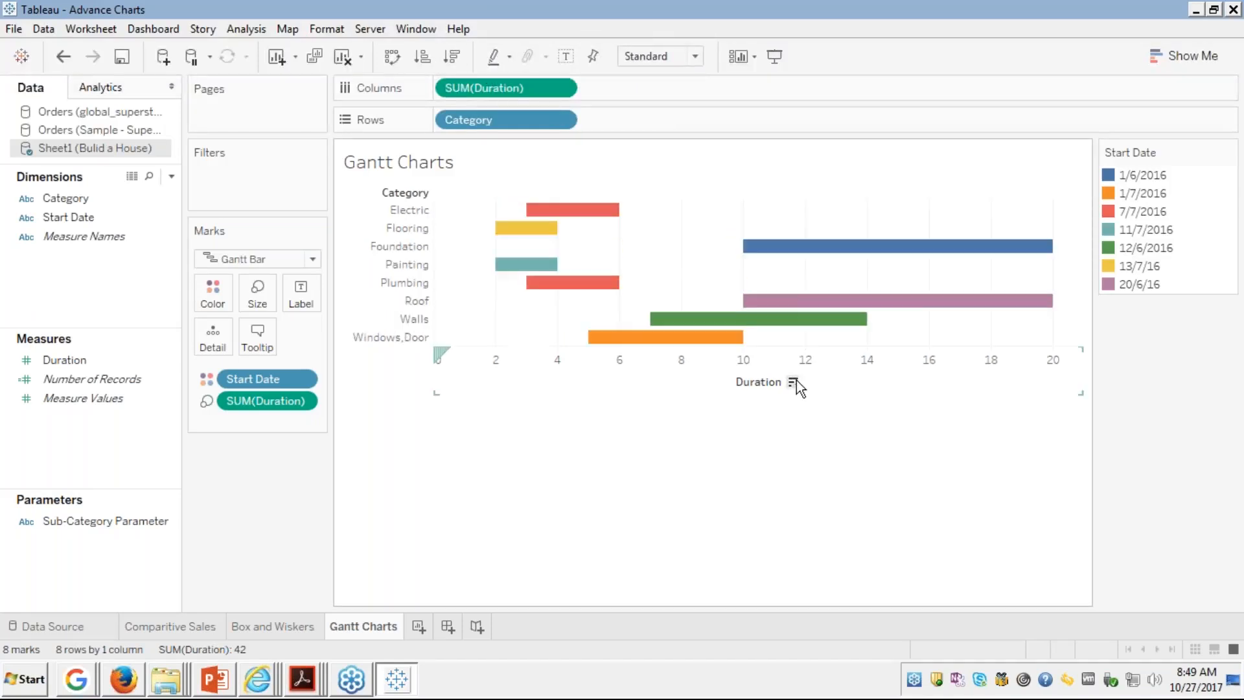
Step: Try an ascending Duration sort on the categories, clear it, and inspect the details of the Electric, Flooring and Foundation bars
{"action": "left_click", "coordinate": [793, 383]}
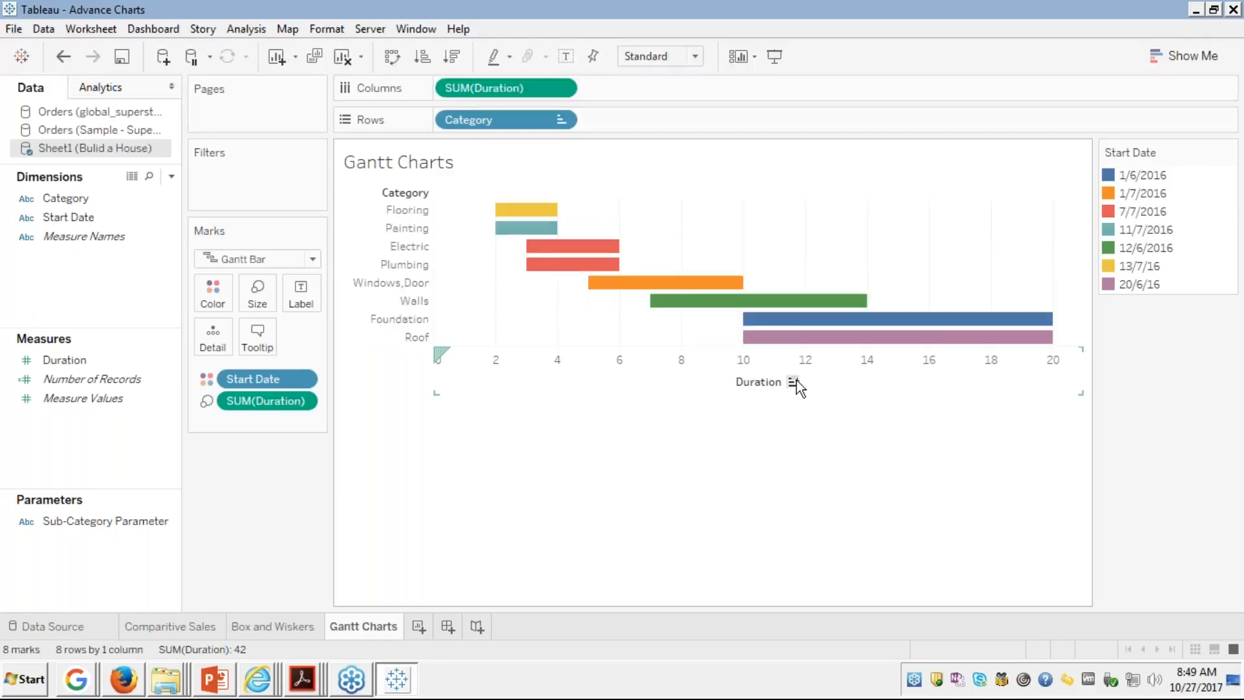
{"action": "left_click", "coordinate": [793, 382]}
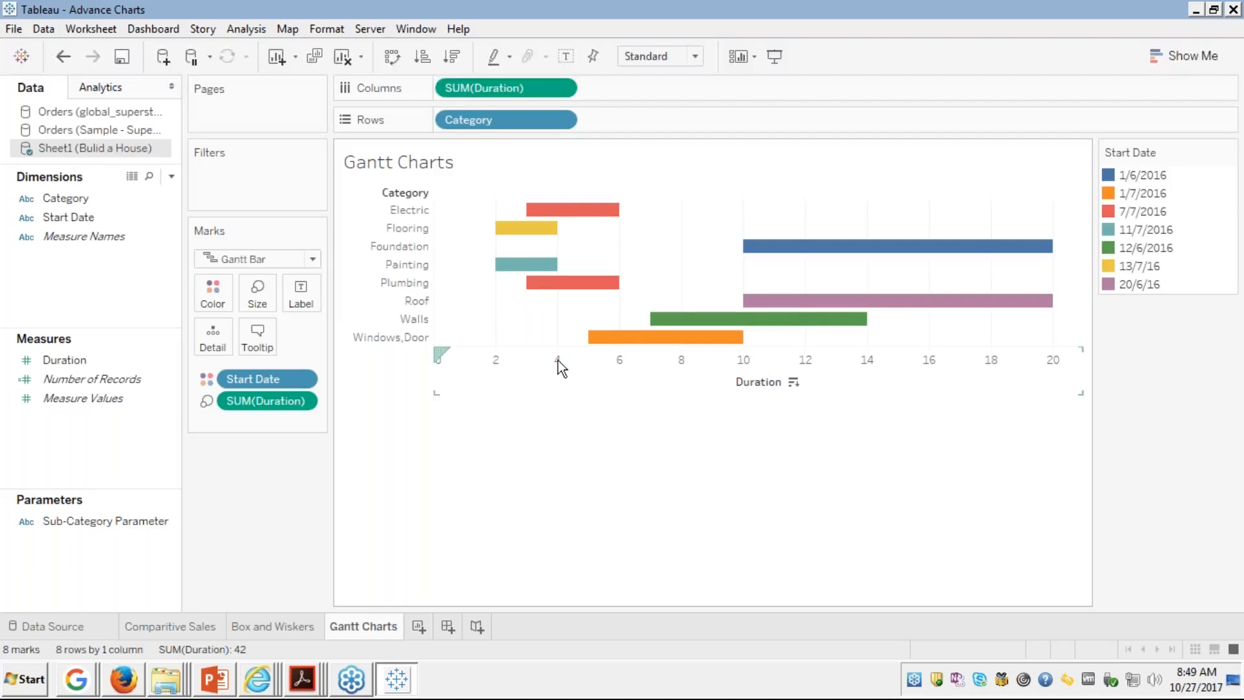
{"action": "mouse_move", "coordinate": [572, 210]}
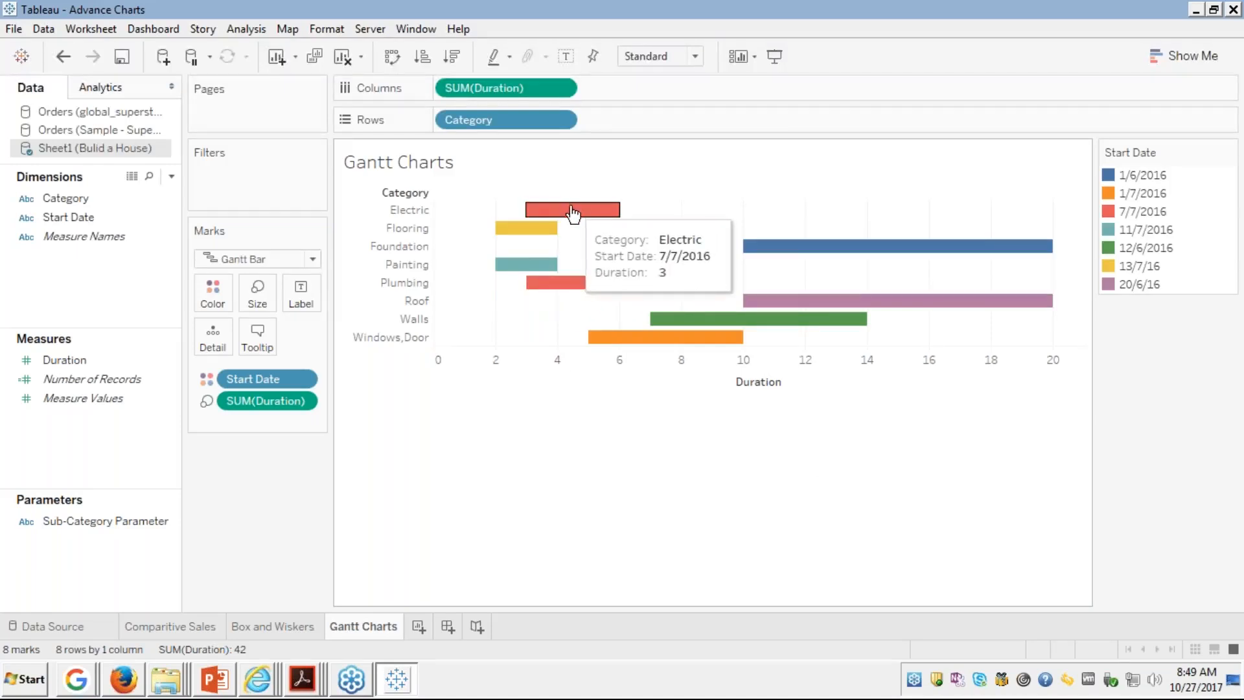
{"action": "mouse_move", "coordinate": [535, 235]}
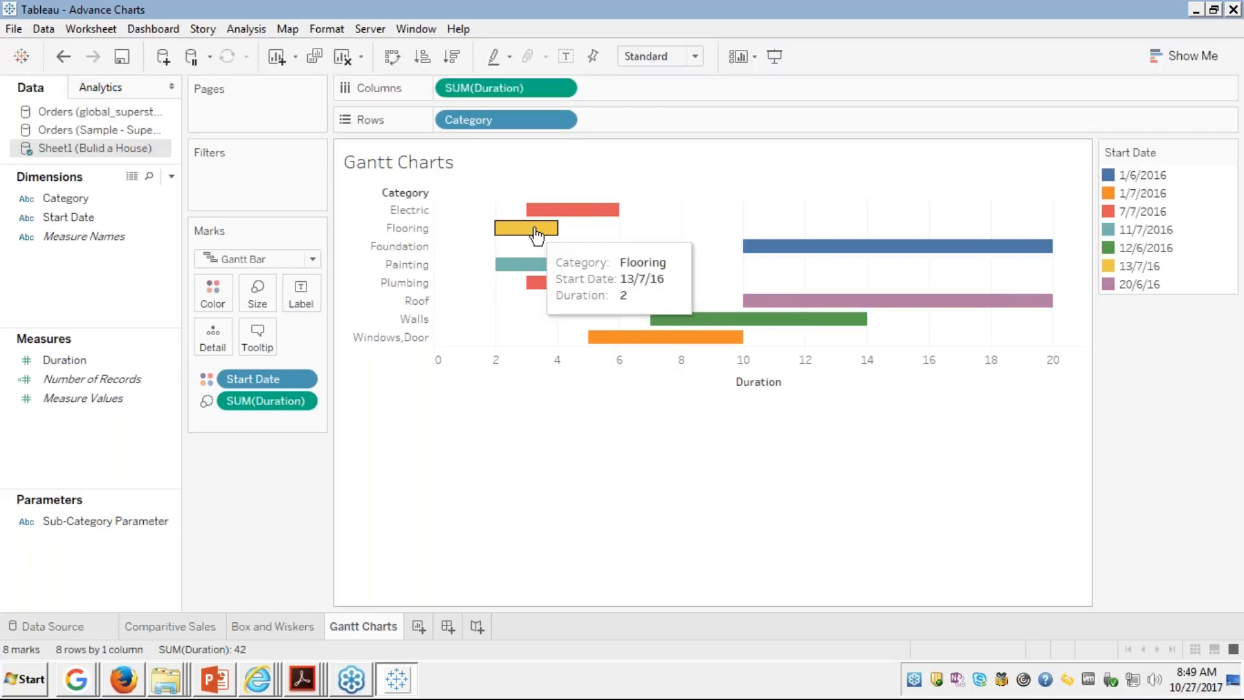
{"action": "mouse_move", "coordinate": [811, 248]}
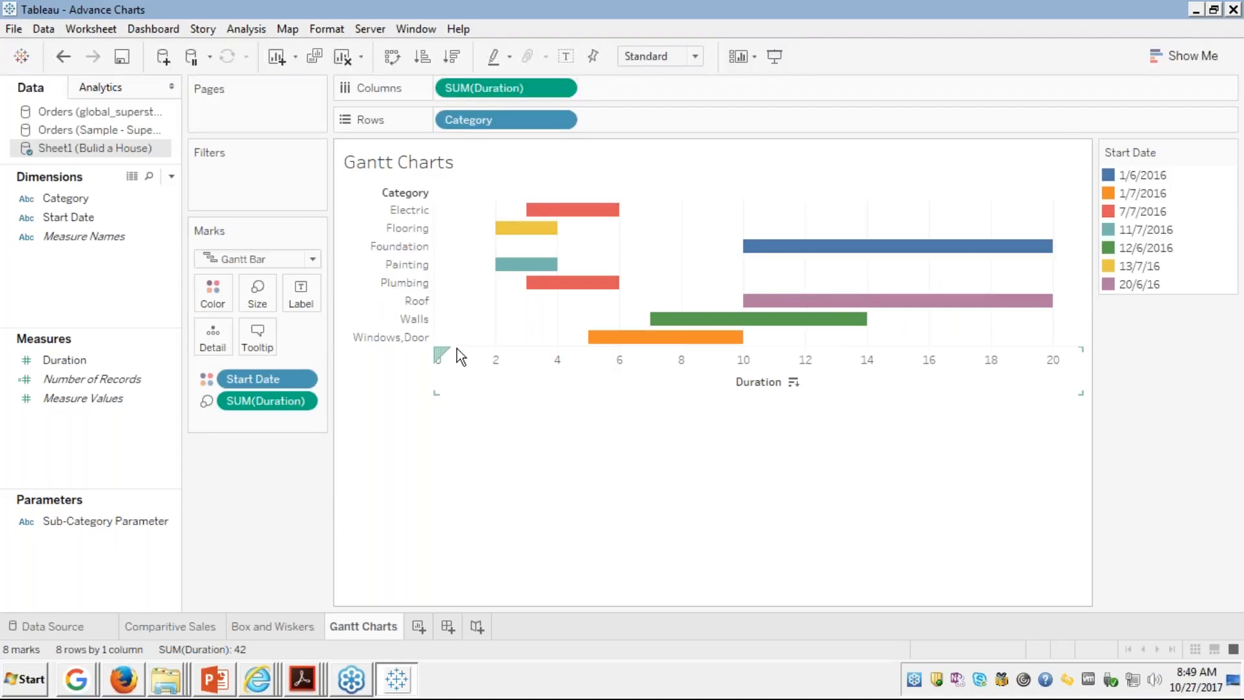
Step: Switch to Firefox, view the Gantt Chart contd… slide full screen, and return to the Tableau workbook
{"action": "key", "text": "alt+Tab"}
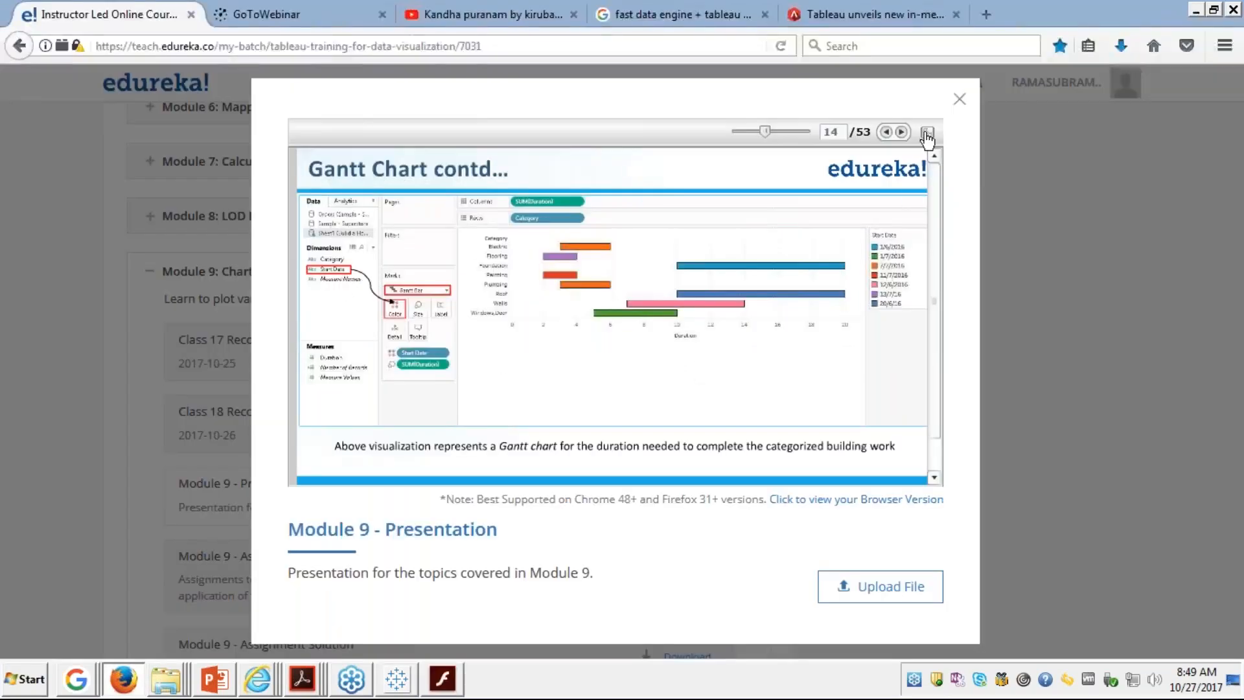
{"action": "left_click", "coordinate": [927, 133]}
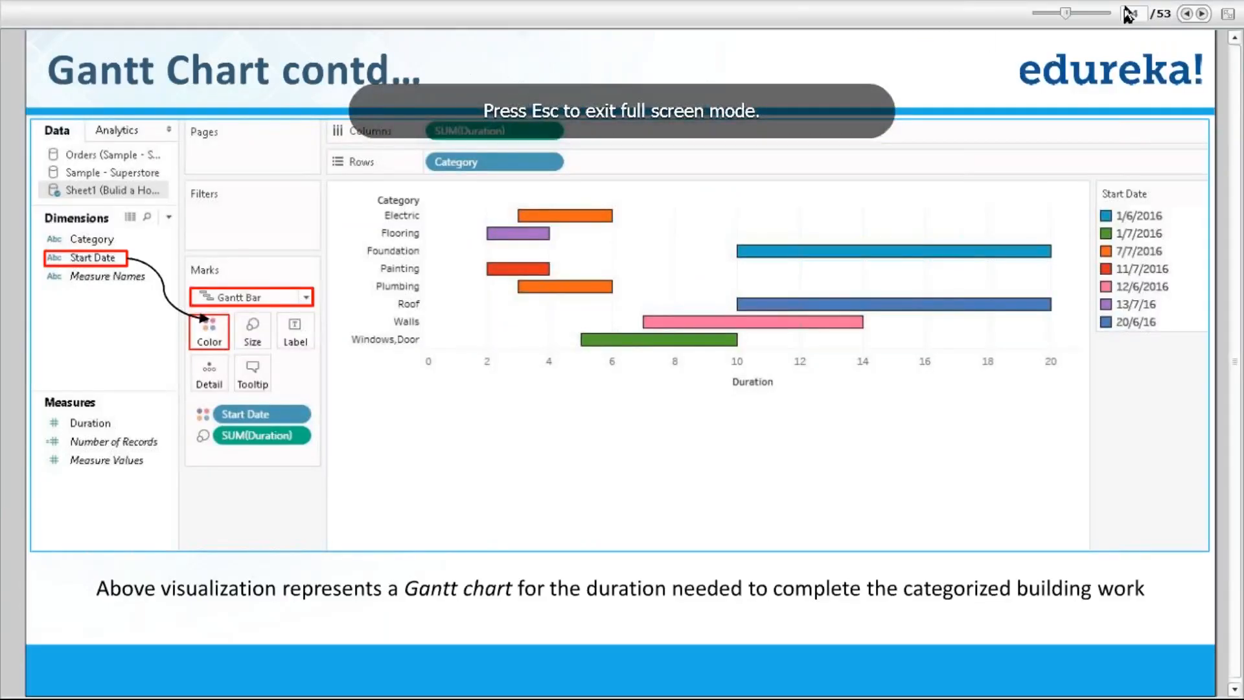
{"action": "left_click", "coordinate": [1201, 14]}
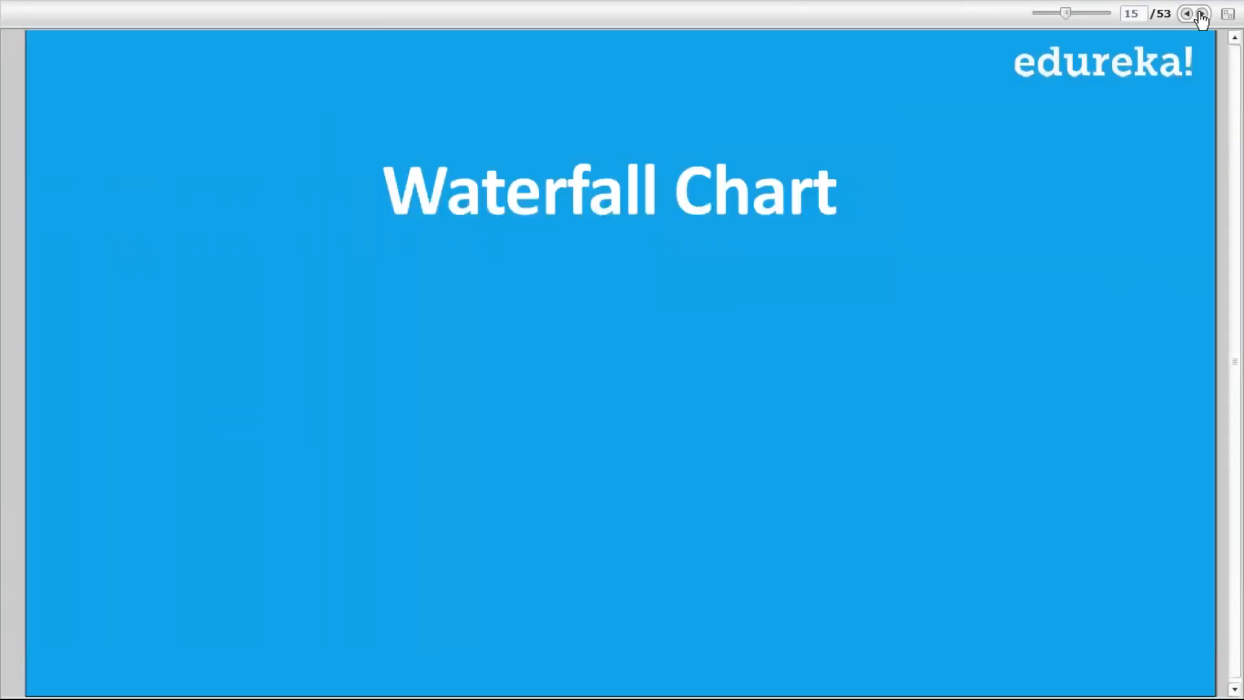
{"action": "left_click", "coordinate": [1188, 15]}
{"action": "key", "text": "alt+Tab"}
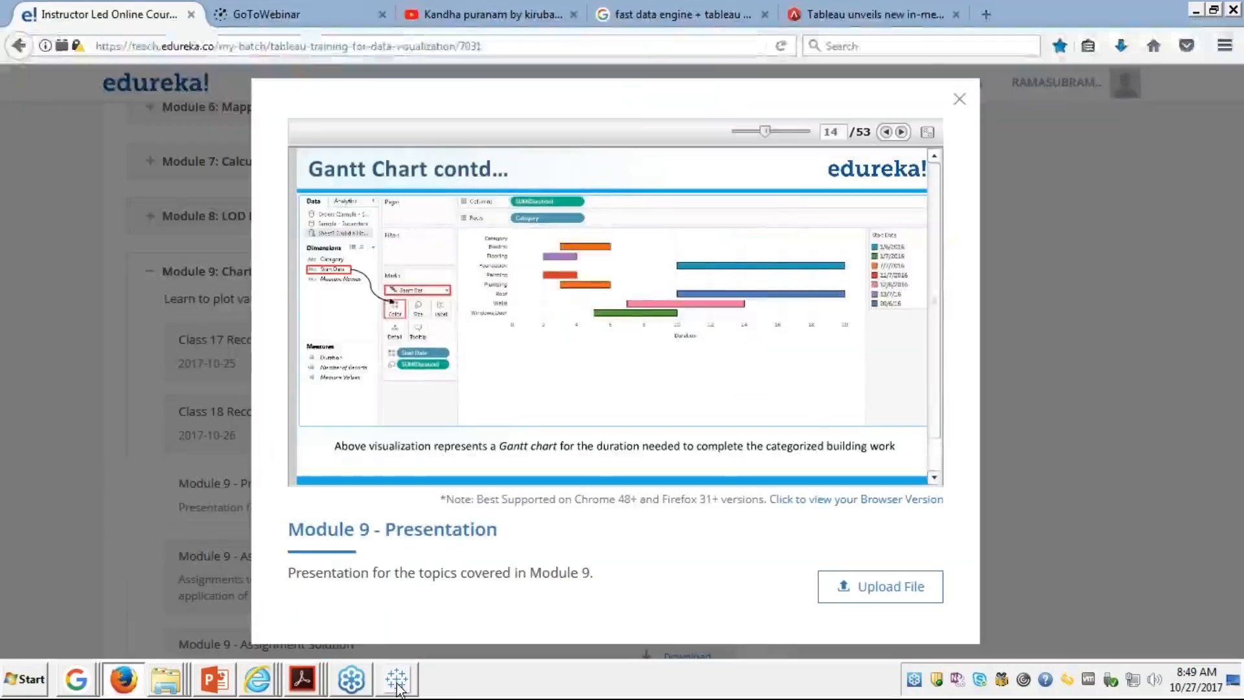
{"action": "left_click", "coordinate": [412, 664]}
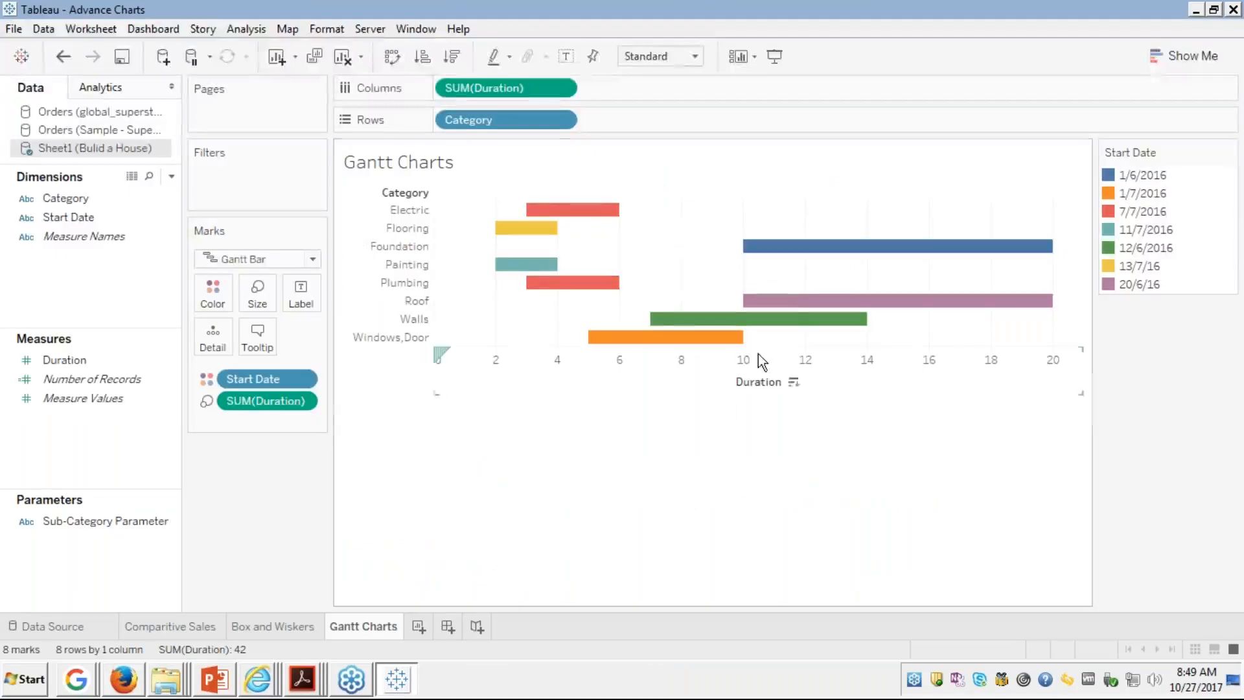
Step: Try the categories in ascending Duration order, then sort them by Duration in descending order
{"action": "left_click", "coordinate": [422, 57]}
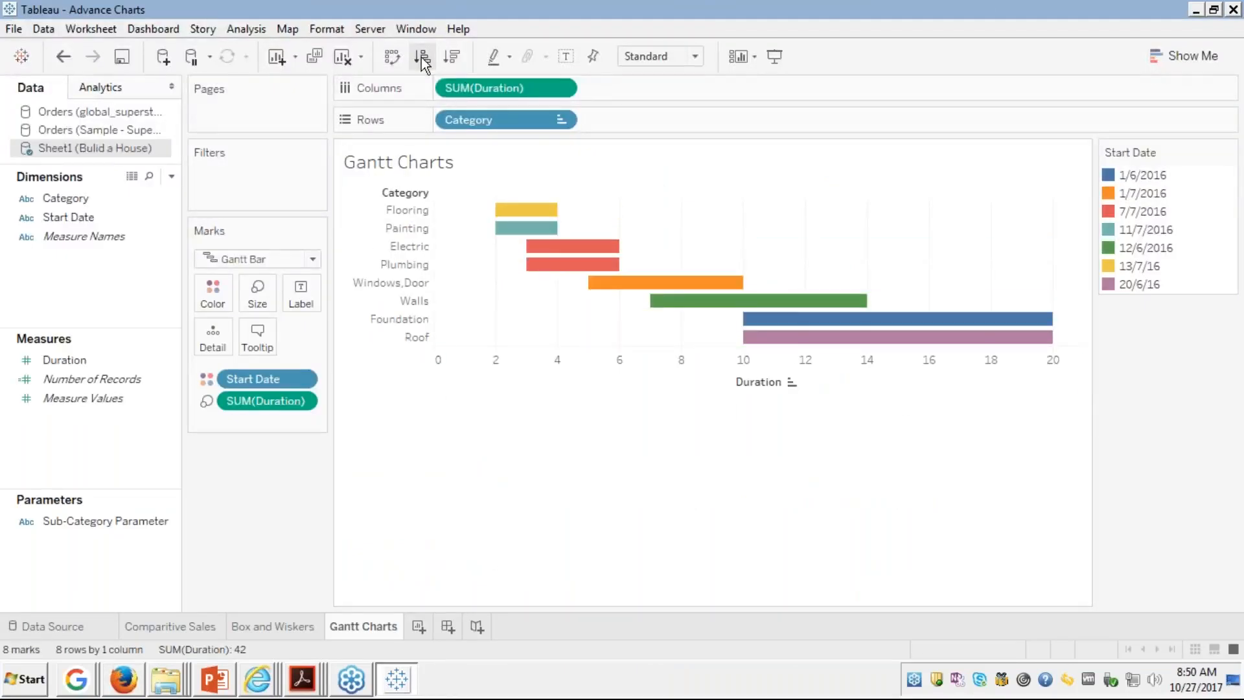
{"action": "mouse_move", "coordinate": [836, 338]}
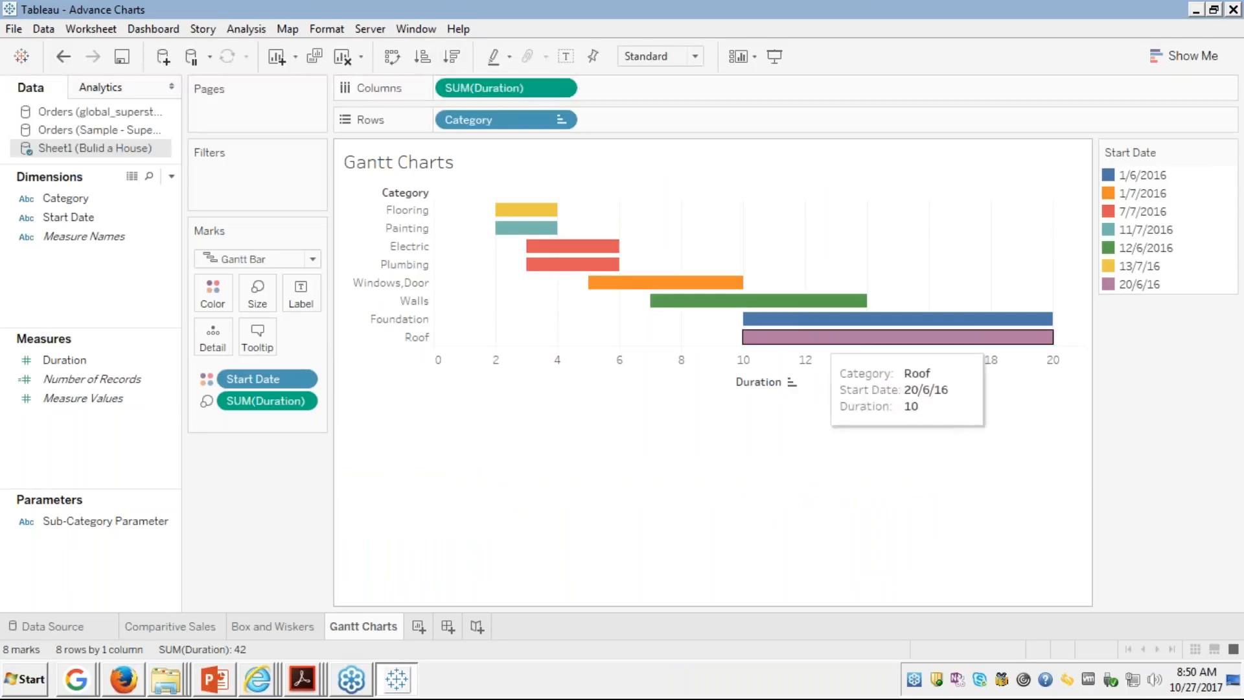
{"action": "left_click", "coordinate": [794, 386]}
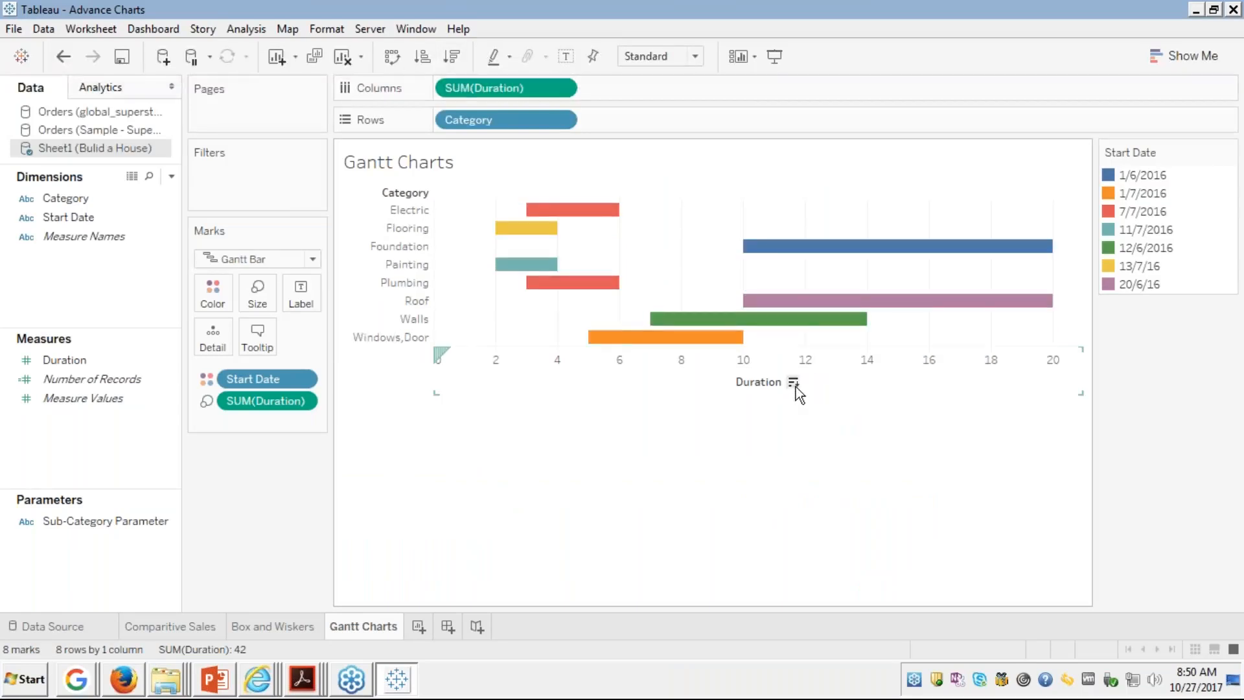
{"action": "left_click", "coordinate": [794, 384]}
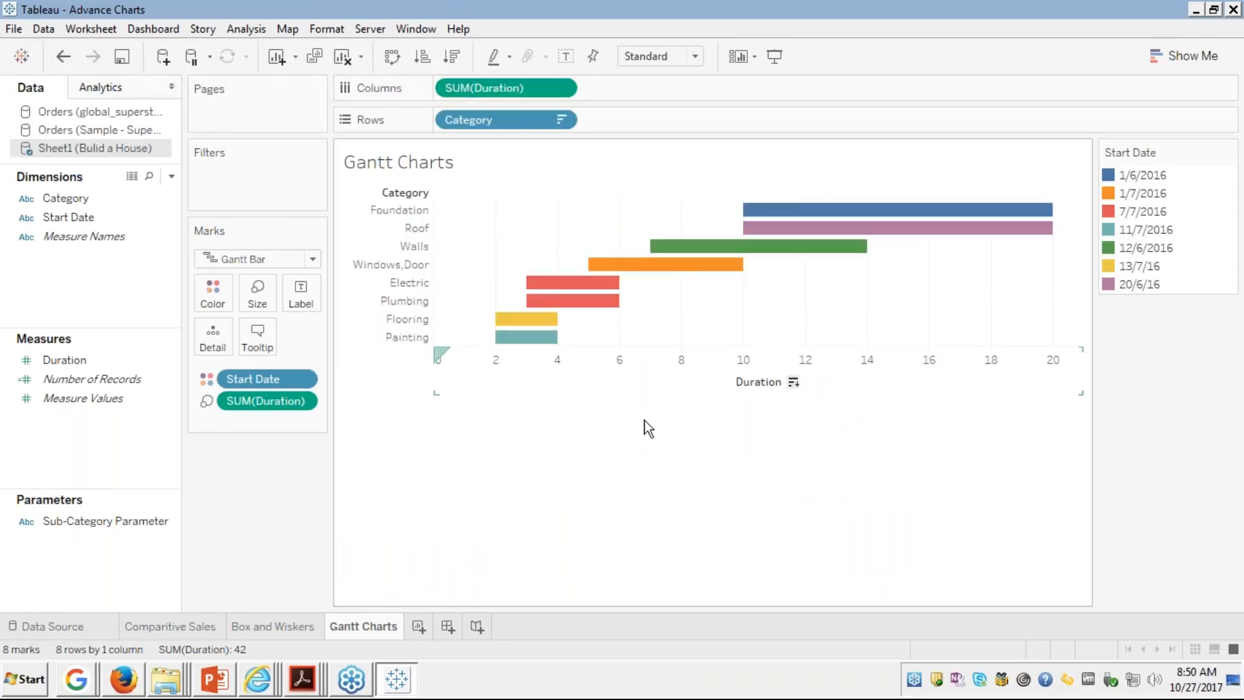
Step: Sort the Start Date color field in ascending order by the Start Date field with Minimum aggregation
{"action": "right_click", "coordinate": [284, 378]}
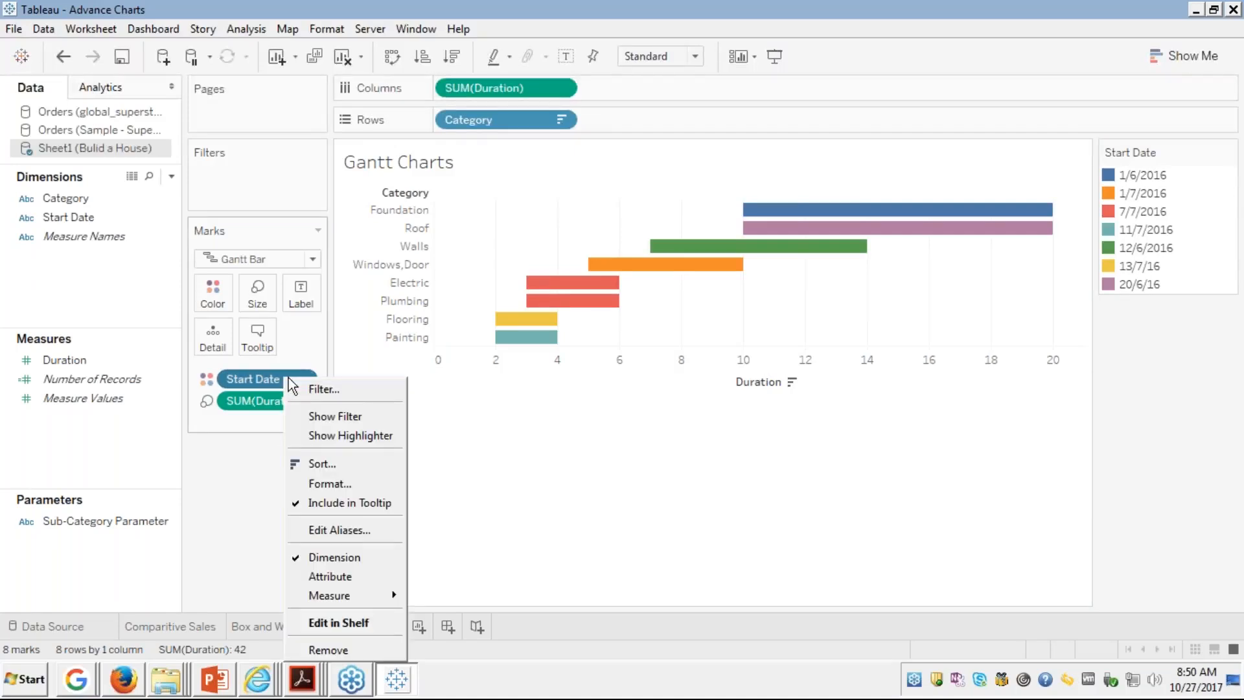
{"action": "left_click", "coordinate": [314, 461]}
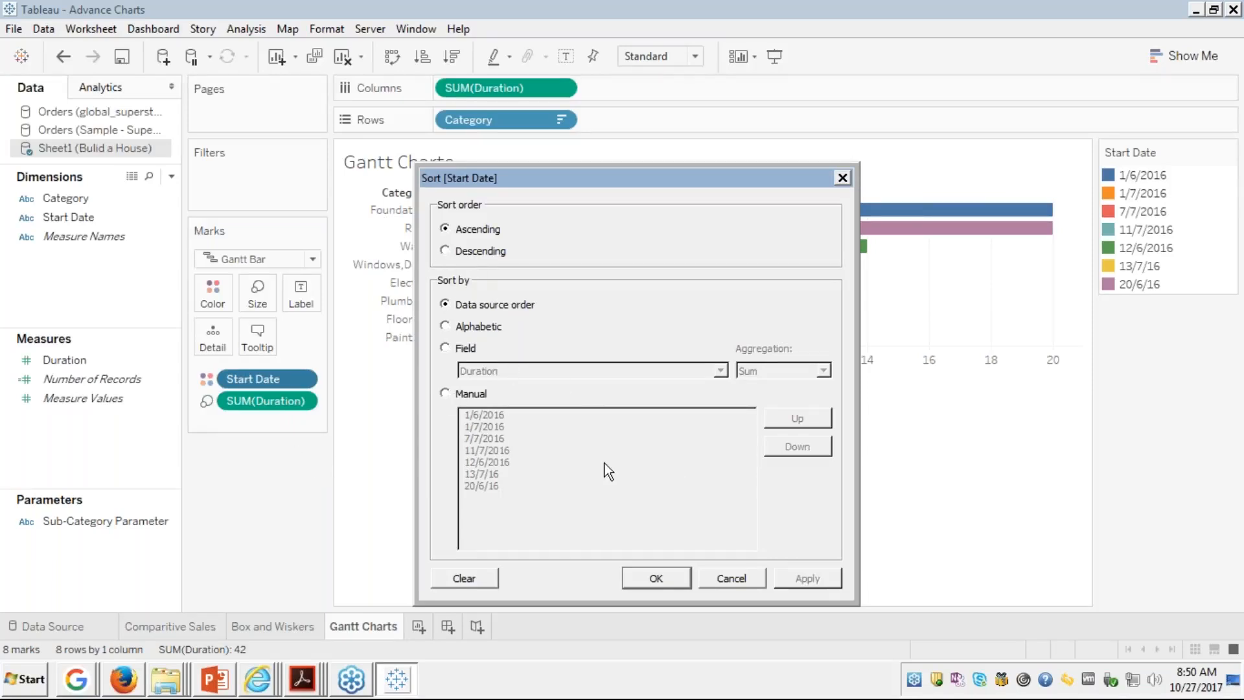
{"action": "left_click", "coordinate": [446, 348]}
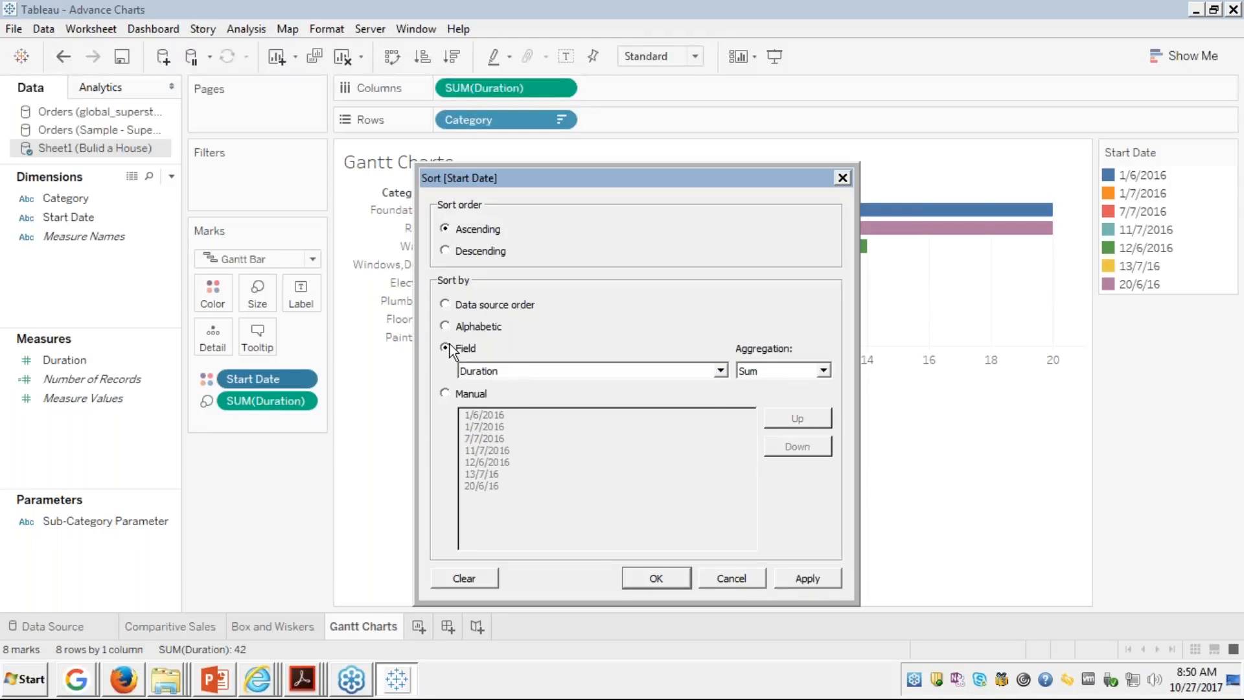
{"action": "left_click", "coordinate": [525, 370]}
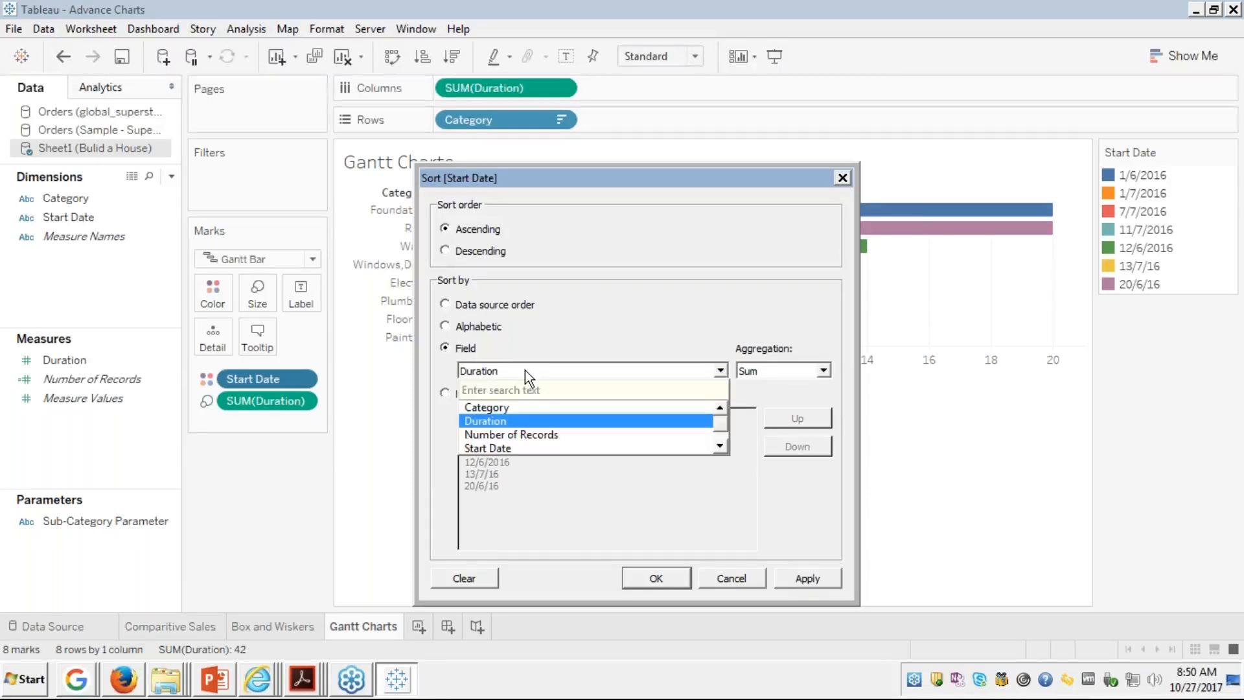
{"action": "left_click", "coordinate": [491, 449]}
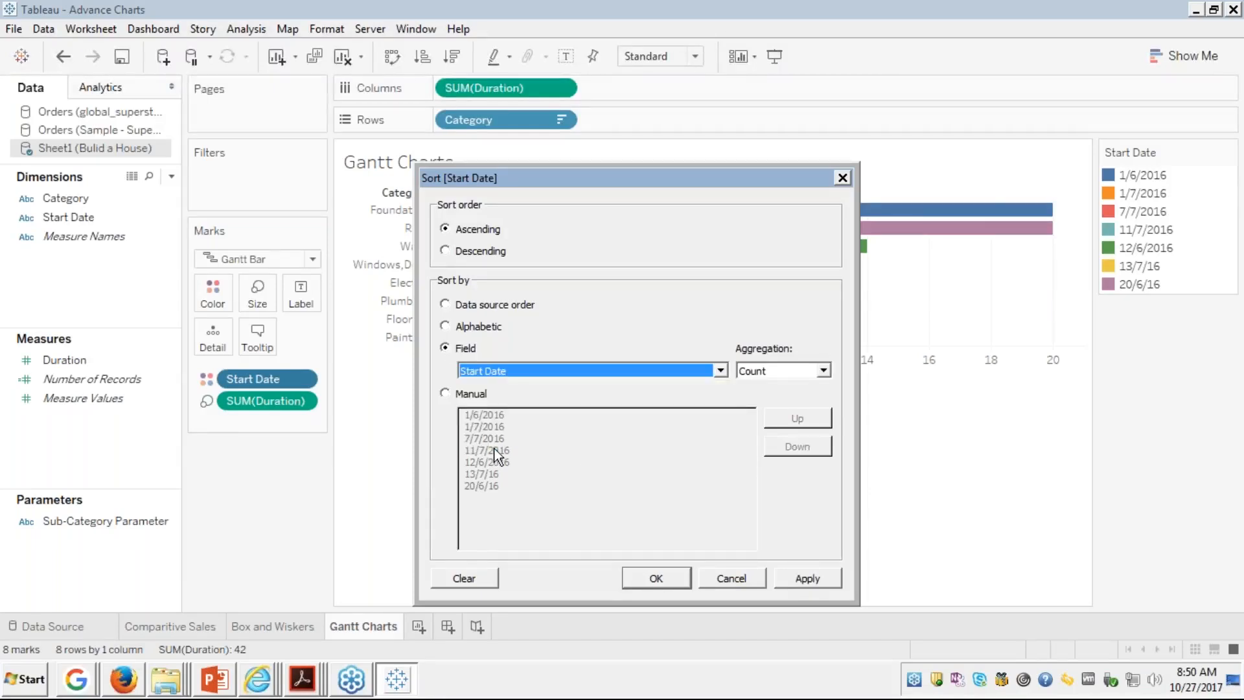
{"action": "left_click", "coordinate": [782, 374]}
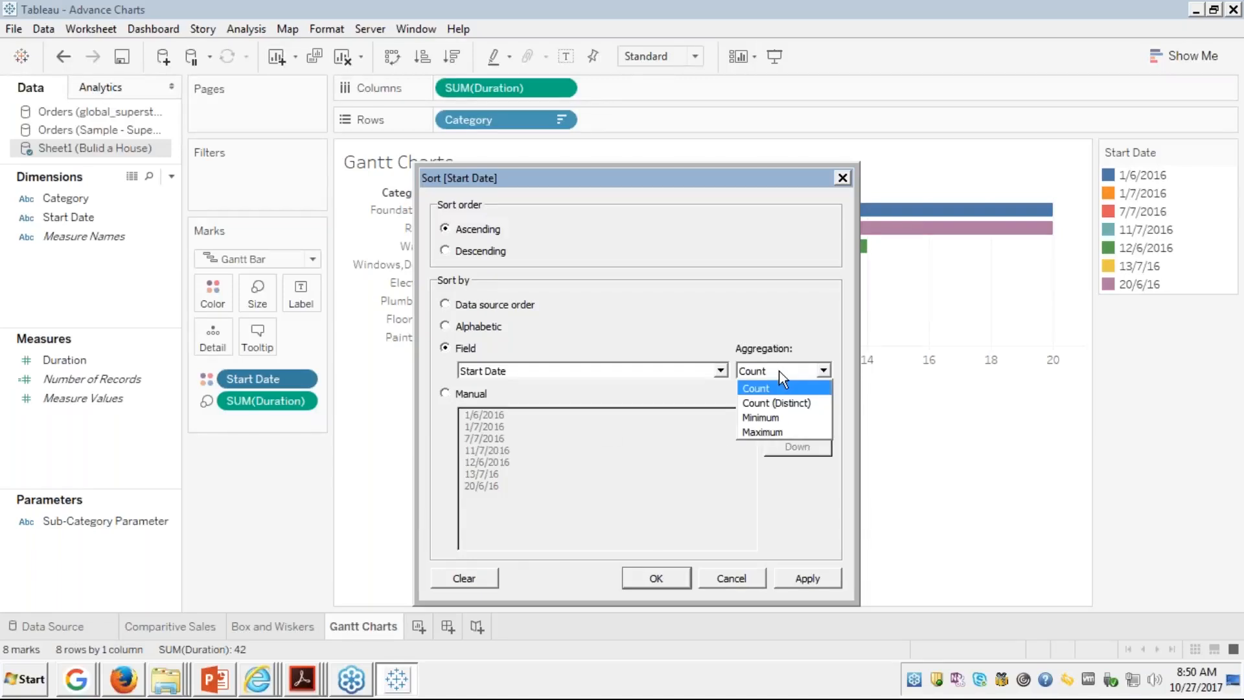
{"action": "left_click", "coordinate": [765, 417]}
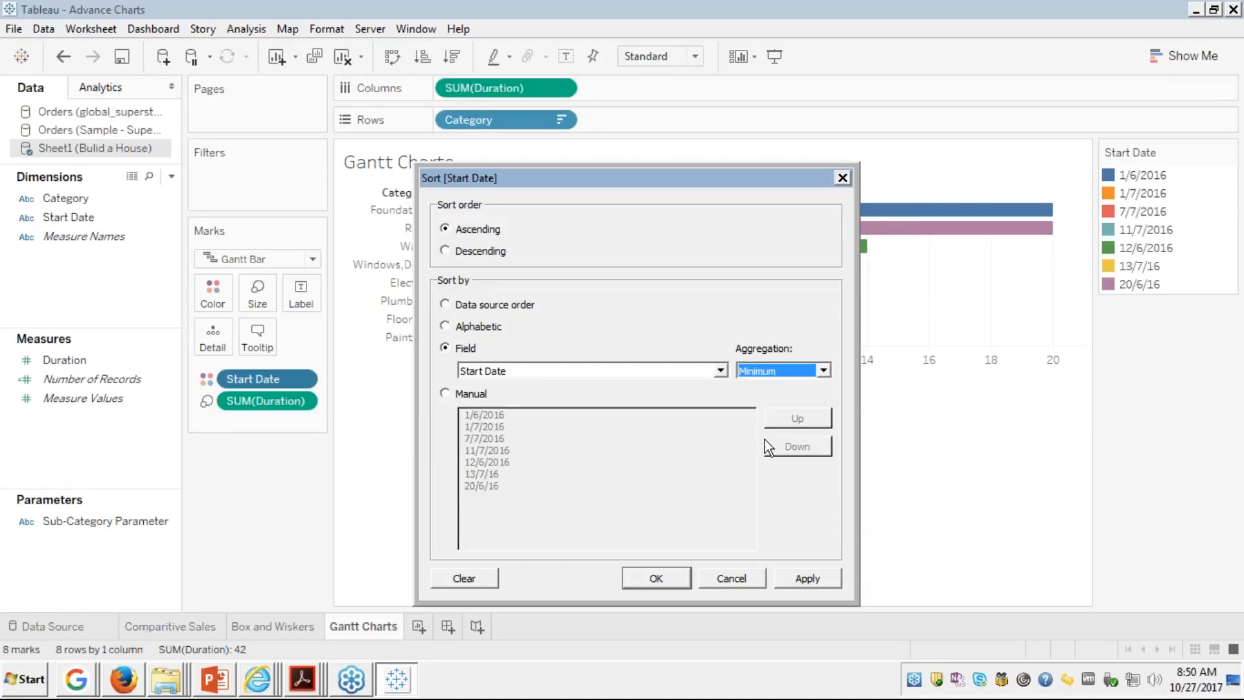
{"action": "left_click", "coordinate": [804, 579]}
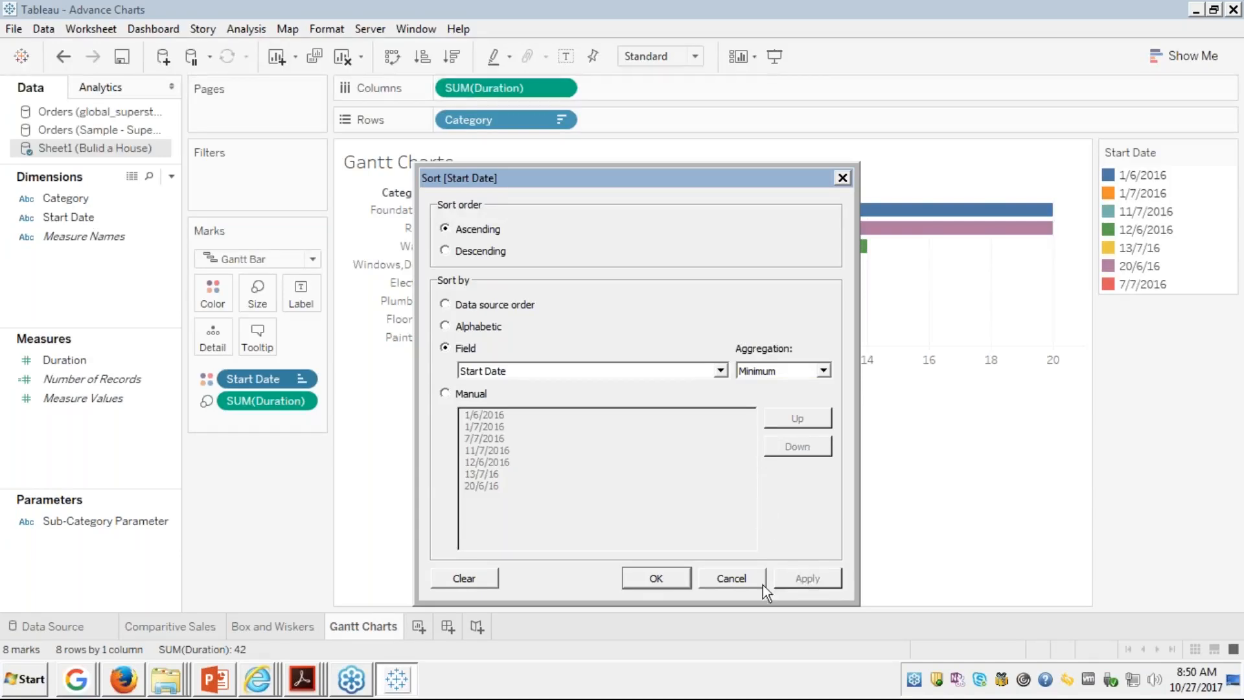
{"action": "left_click", "coordinate": [642, 578]}
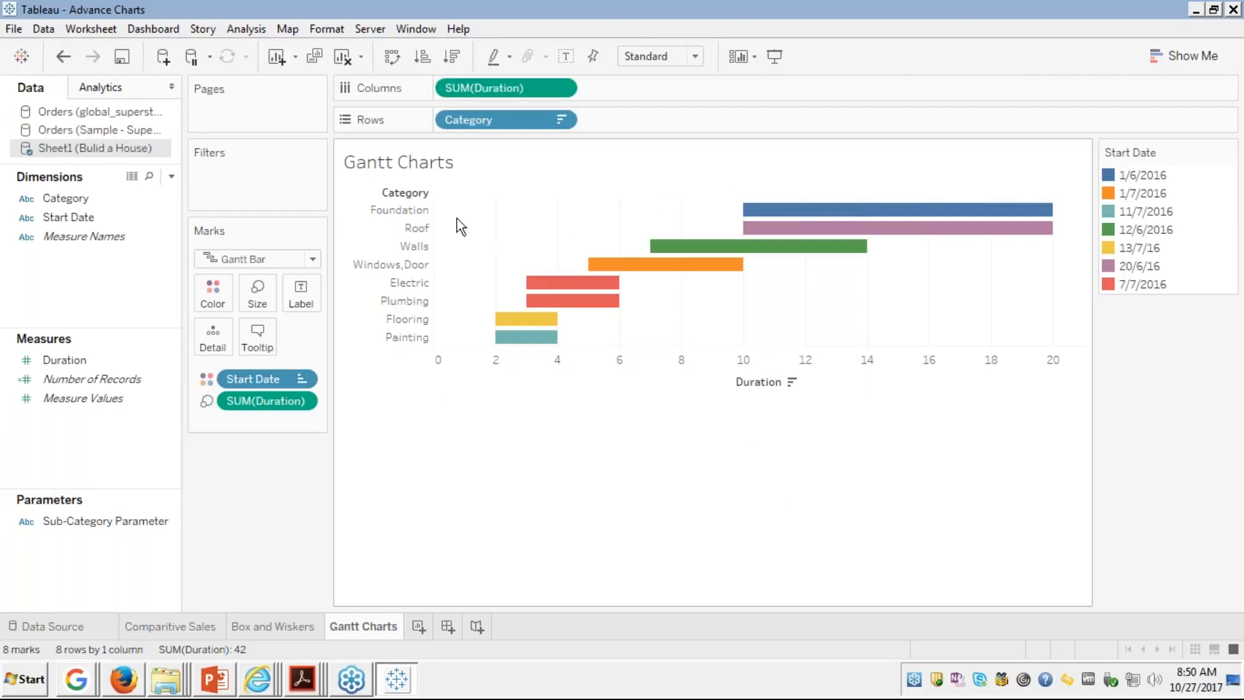
Step: Examine the start date and duration of each bar in the sorted Gantt chart, from Foundation down to Painting
{"action": "mouse_move", "coordinate": [777, 214]}
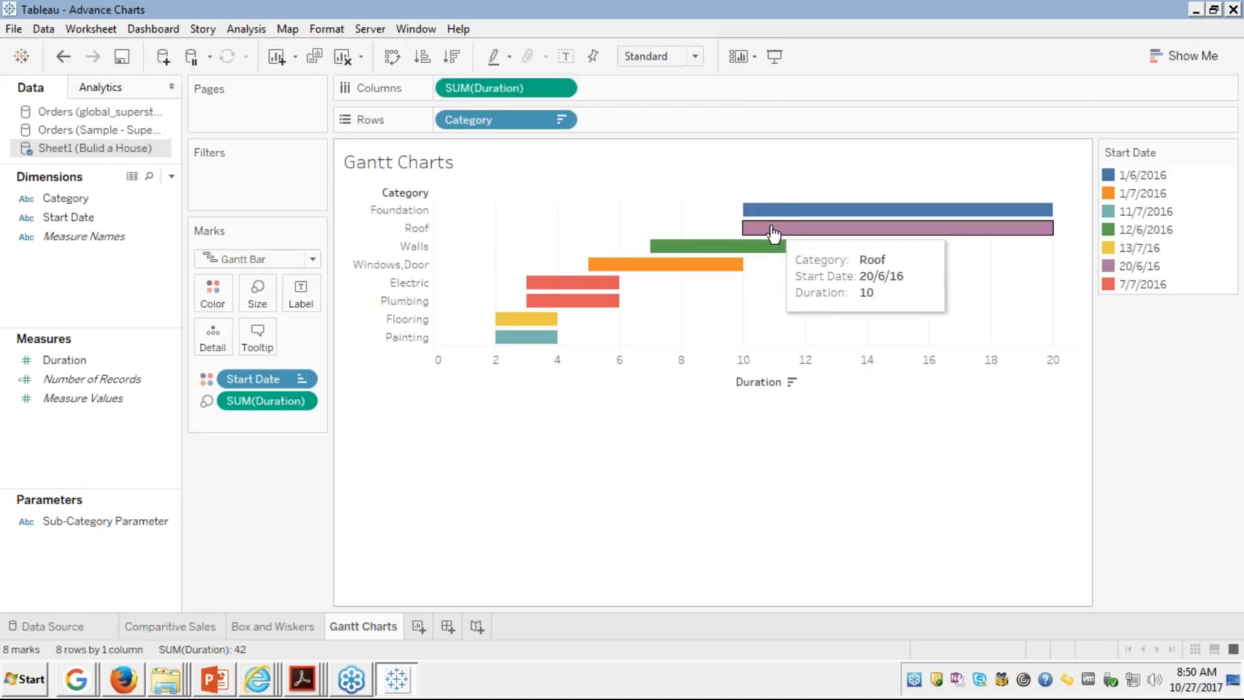
{"action": "mouse_move", "coordinate": [743, 252]}
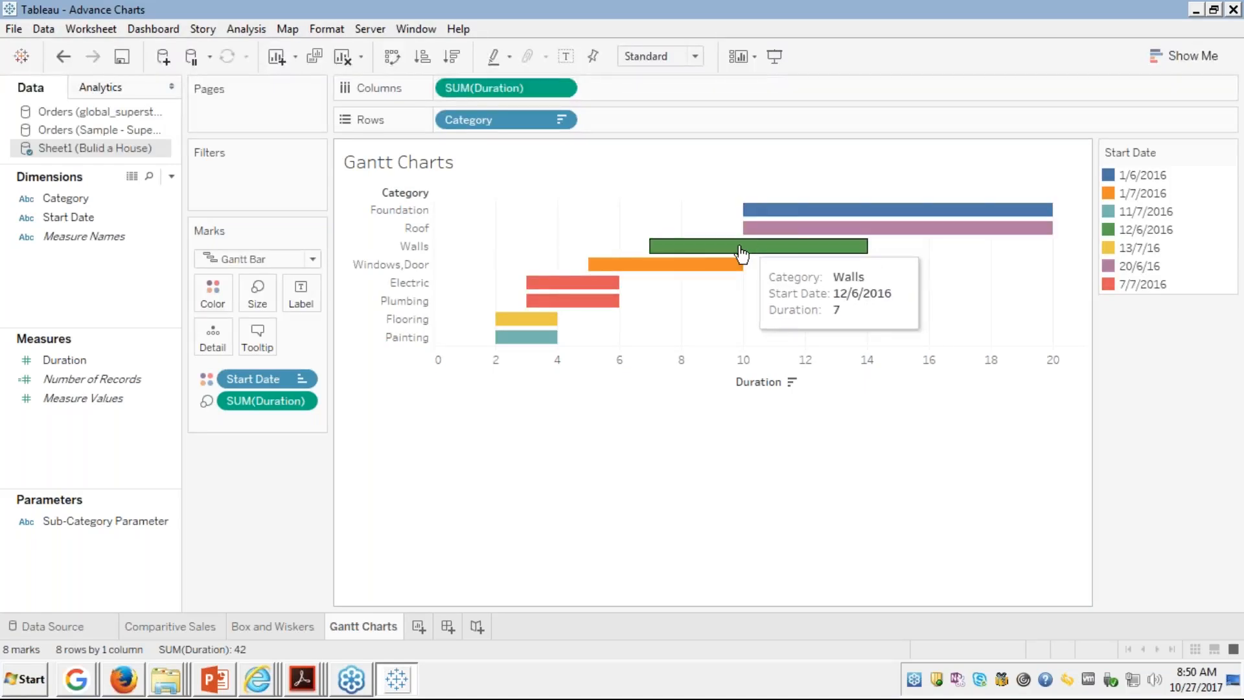
{"action": "mouse_move", "coordinate": [652, 279]}
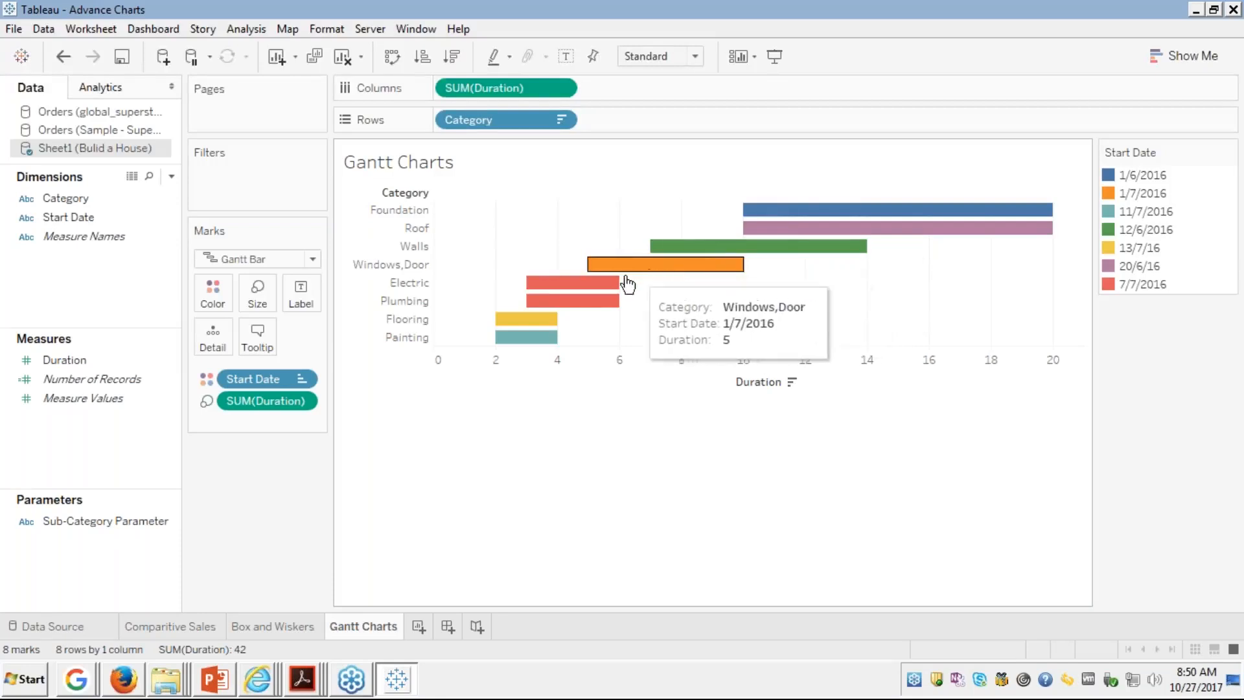
{"action": "mouse_move", "coordinate": [517, 339]}
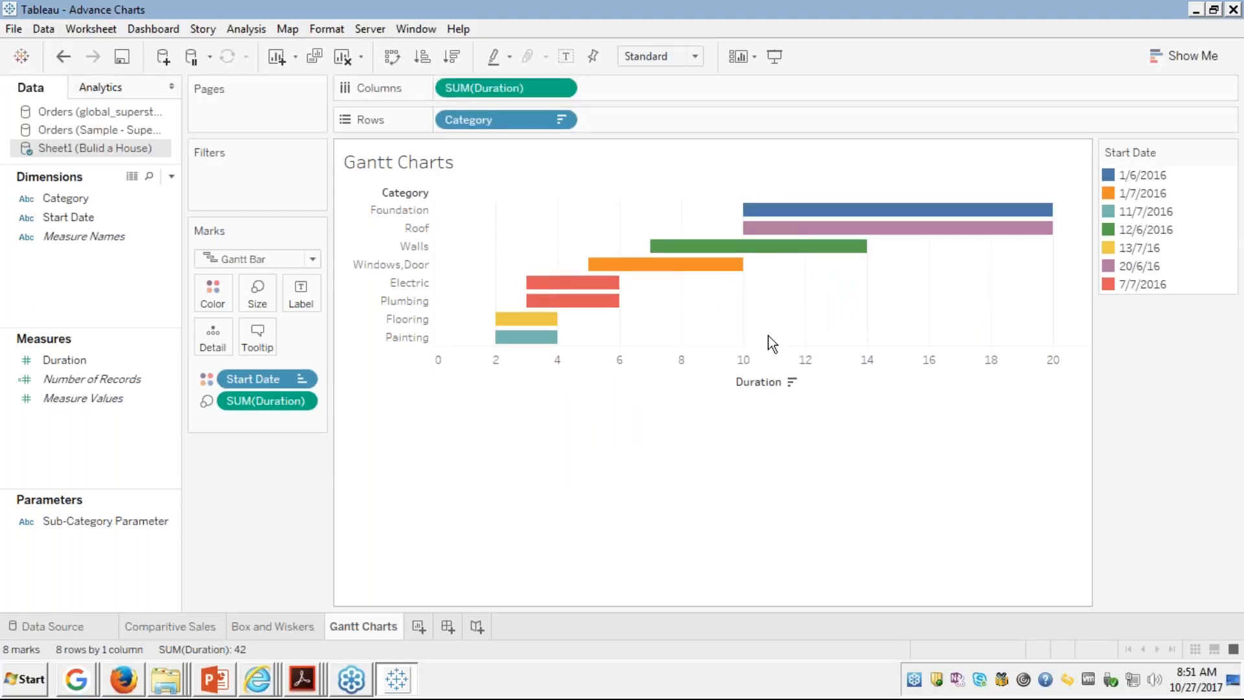
{"action": "mouse_move", "coordinate": [885, 213]}
{"action": "mouse_move", "coordinate": [816, 214]}
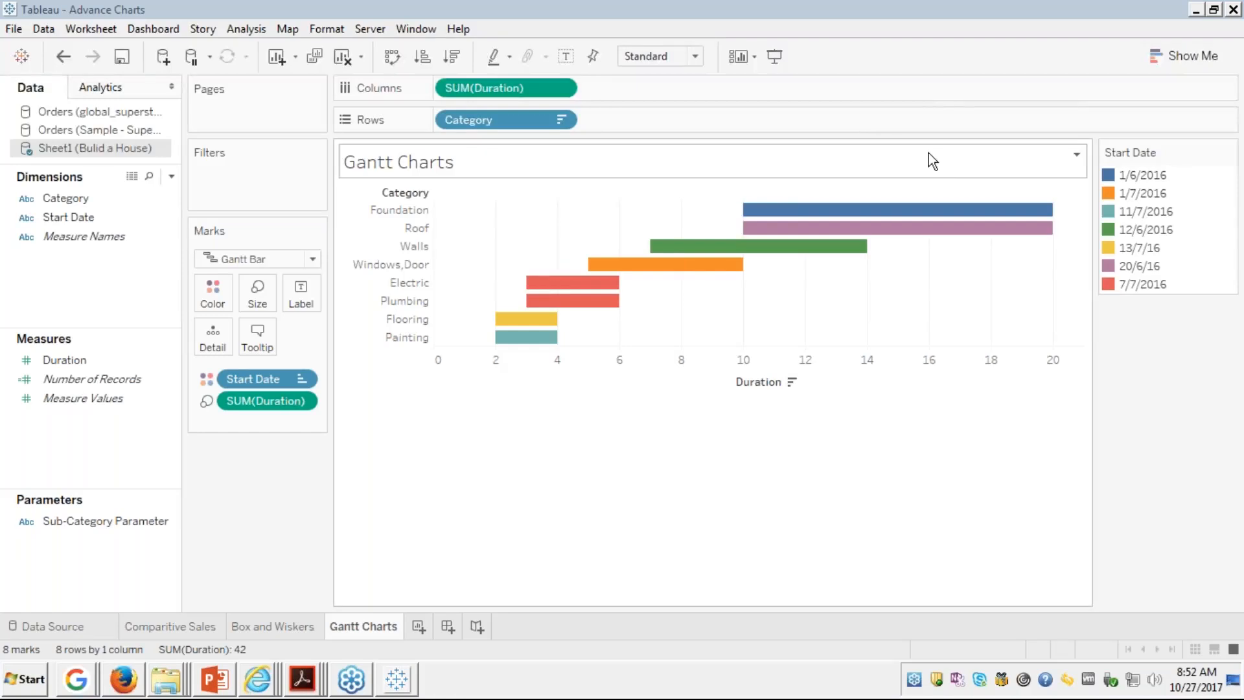
{"action": "left_click", "coordinate": [605, 512]}
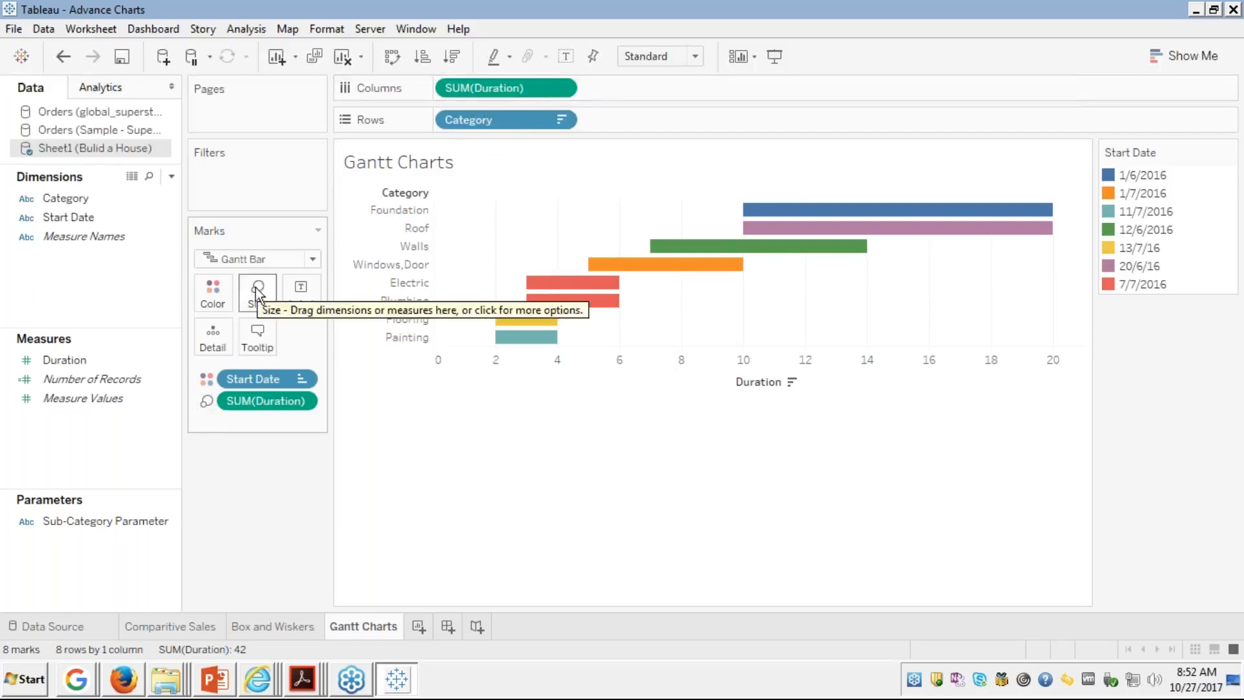
{"action": "mouse_move", "coordinate": [822, 212]}
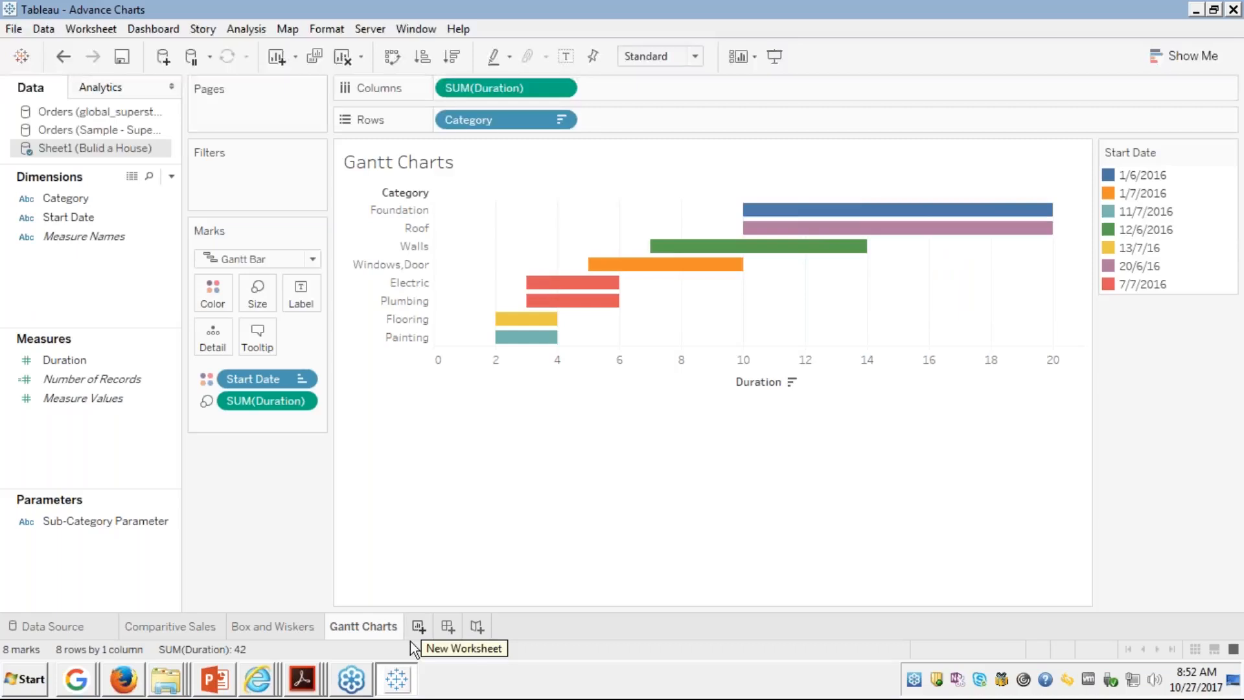
Step: Switch to Firefox and advance the Module 9 presentation full screen to the "What is a Waterfall Chart?" slide
{"action": "left_click", "coordinate": [127, 679]}
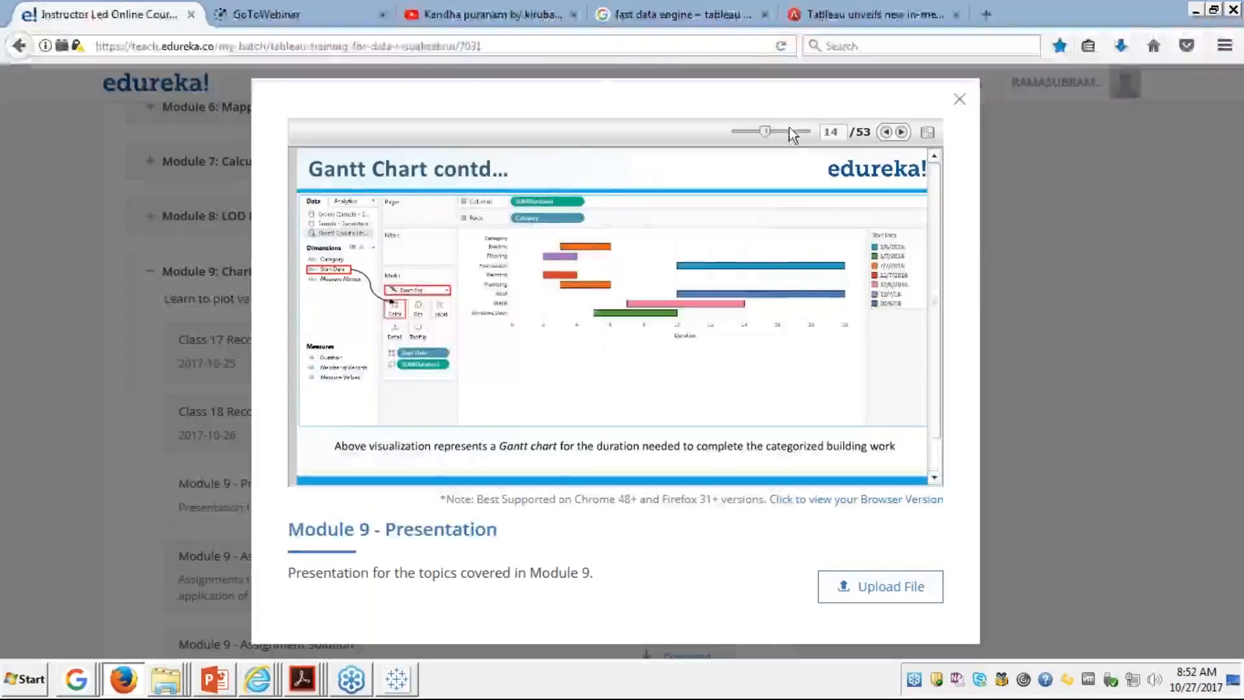
{"action": "left_click", "coordinate": [928, 132]}
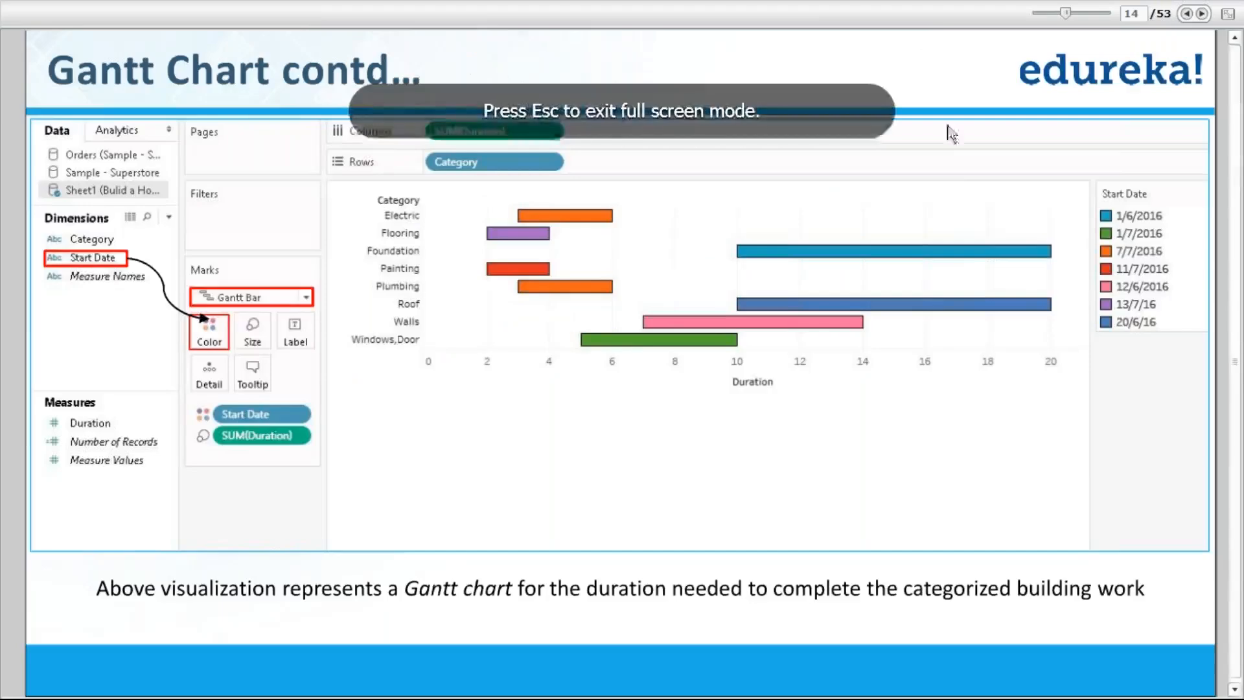
{"action": "left_click", "coordinate": [1201, 14]}
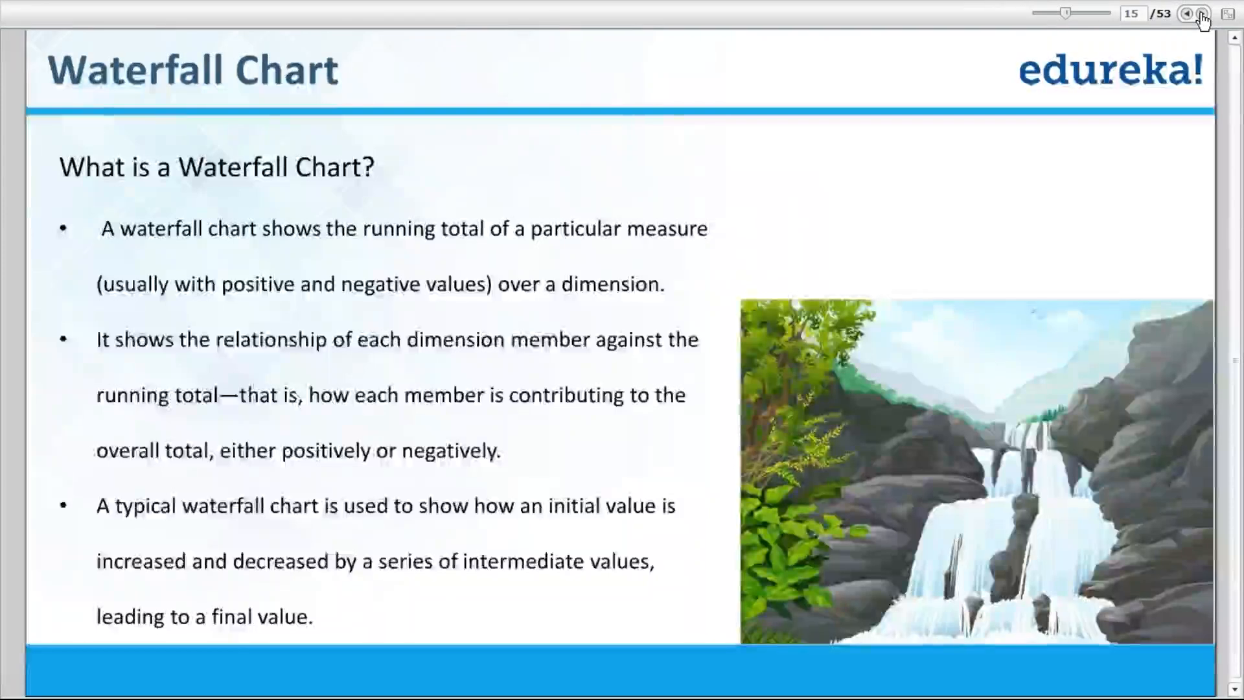
{"action": "left_click", "coordinate": [1200, 14]}
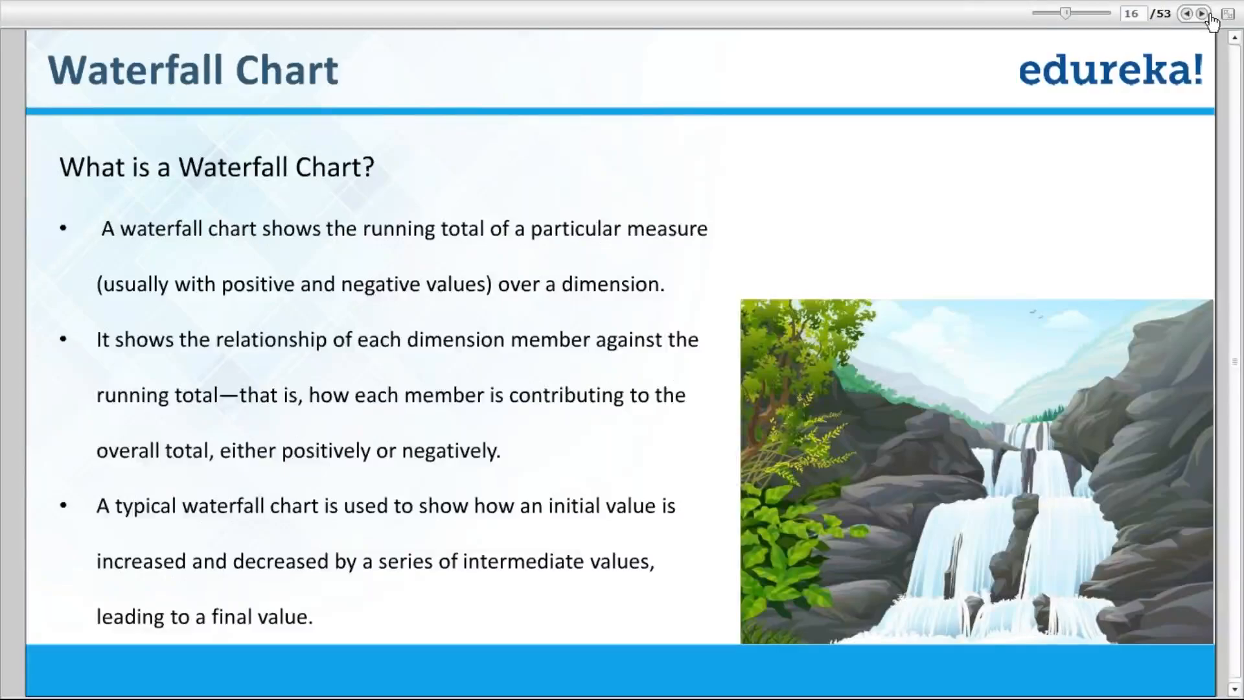
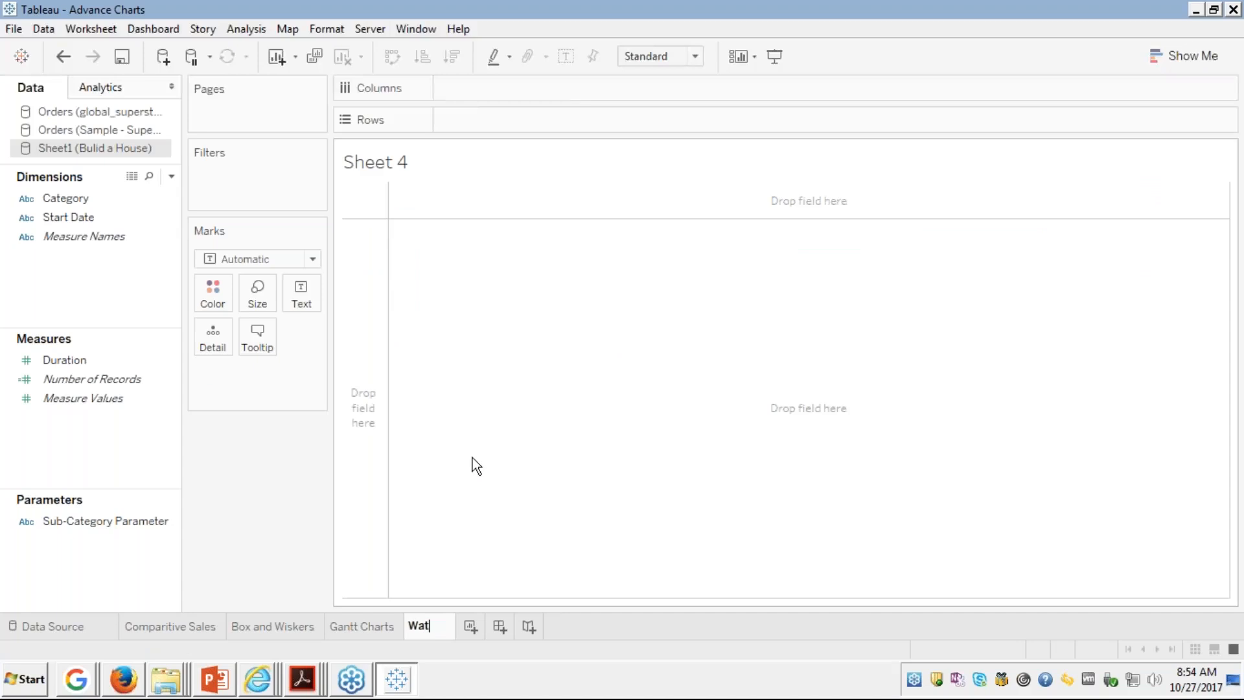
Step: Name the sheet Waterfall Charts and plot Profit by Sub-Category from the Orders (Sample - Superstore) data source
{"action": "type", "text": "harts"}
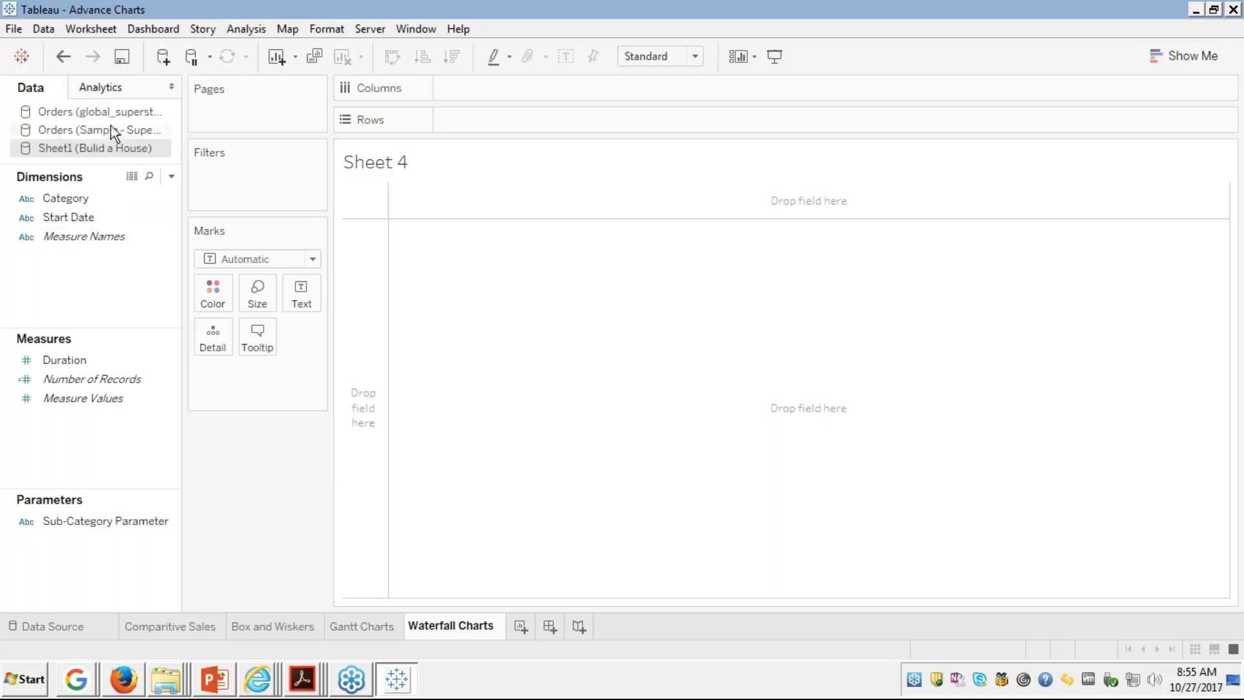
{"action": "left_click", "coordinate": [89, 128]}
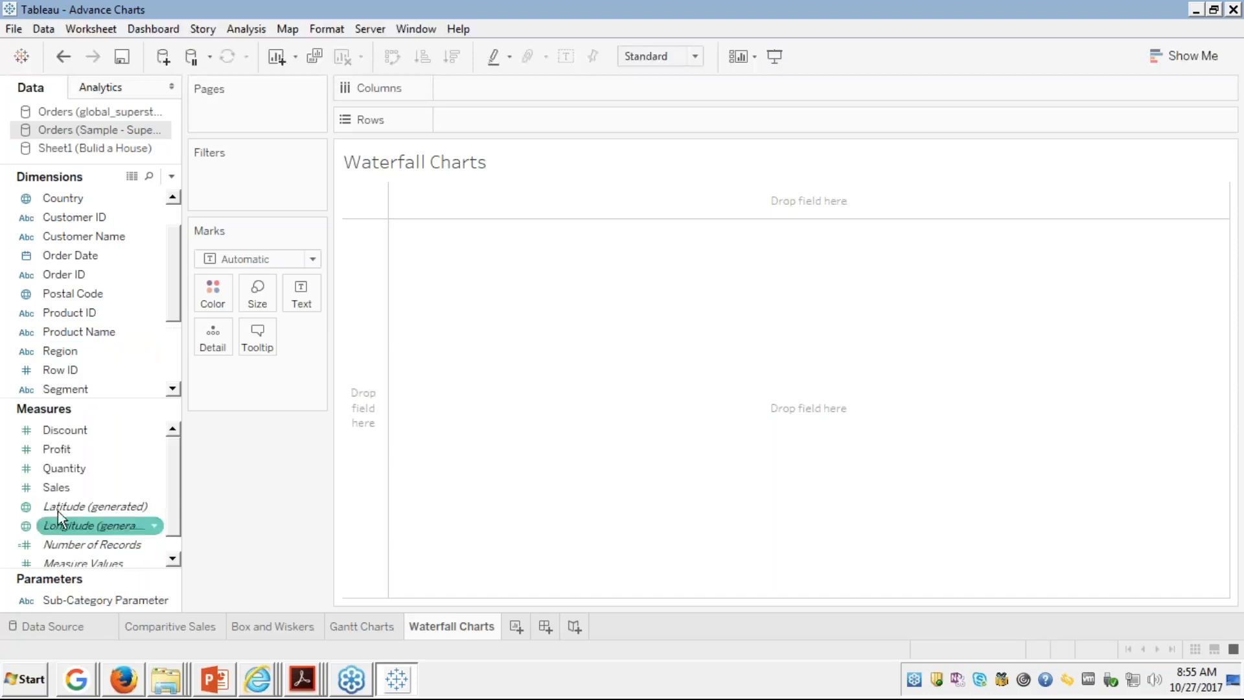
{"action": "double_click", "coordinate": [60, 447]}
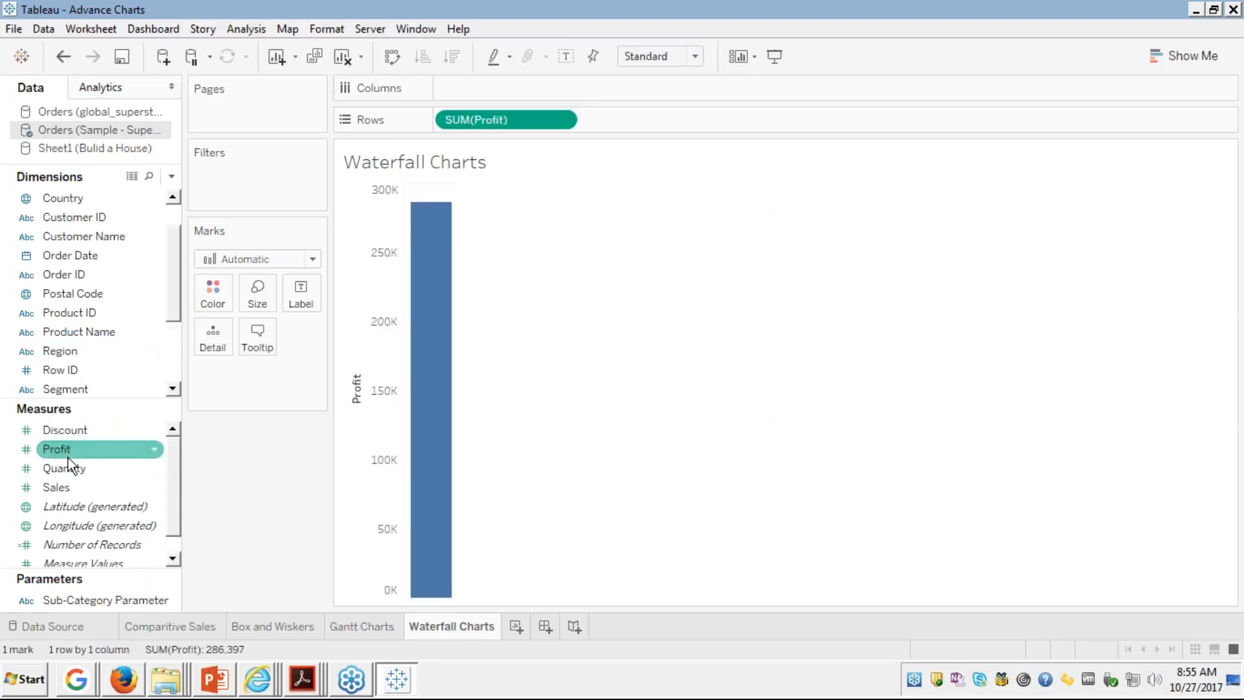
{"action": "scroll", "coordinate": [80, 332], "scroll_direction": "down", "scroll_amount": 3}
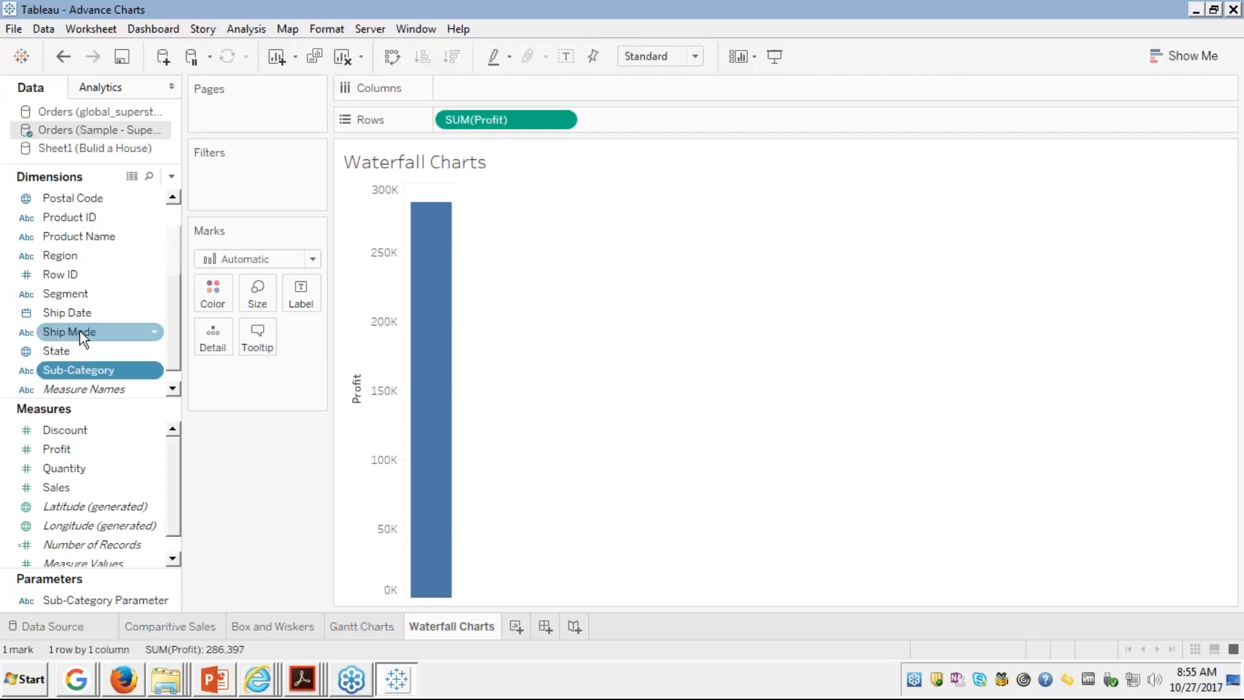
{"action": "double_click", "coordinate": [115, 363]}
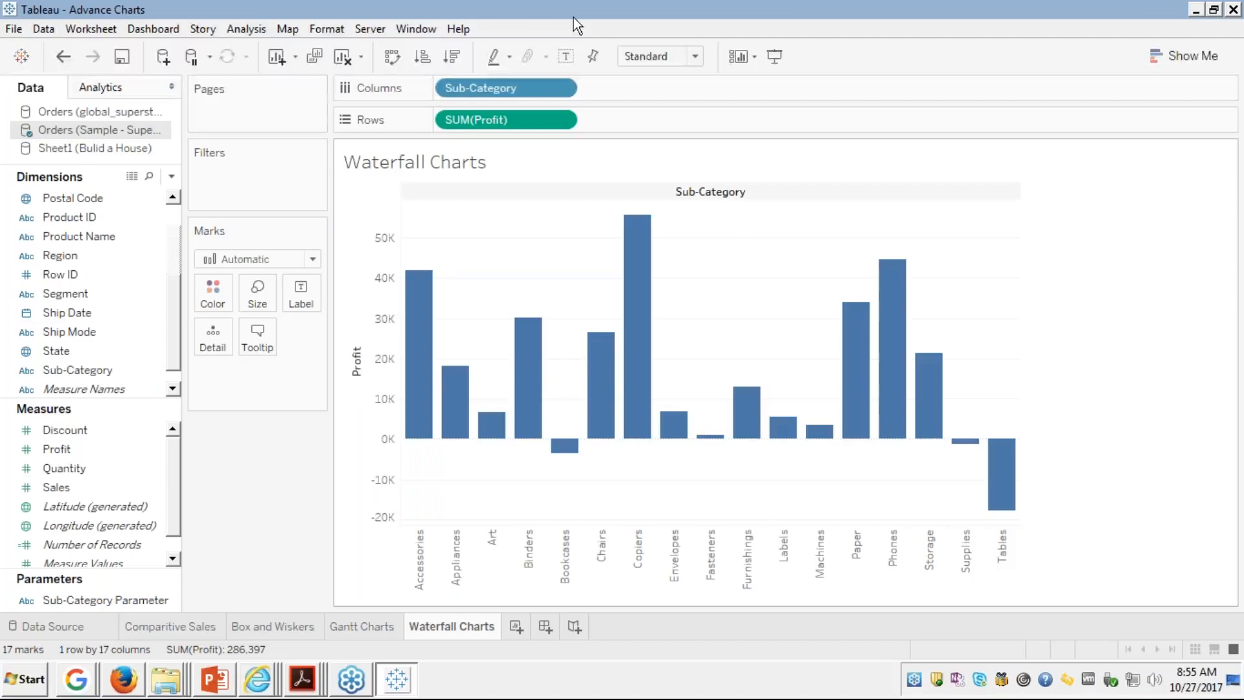
Step: Sort the sub-categories in ascending order of Profit and color the bars by Sub-Category
{"action": "left_click", "coordinate": [424, 60]}
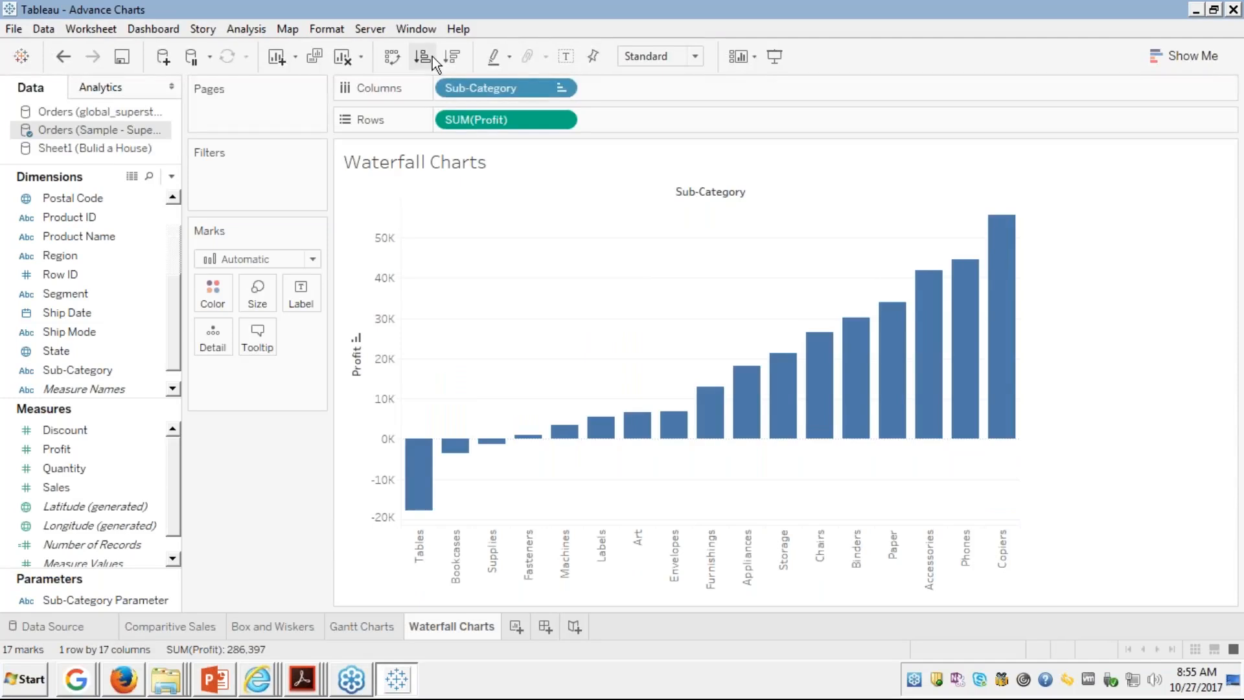
{"action": "mouse_move", "coordinate": [1008, 235]}
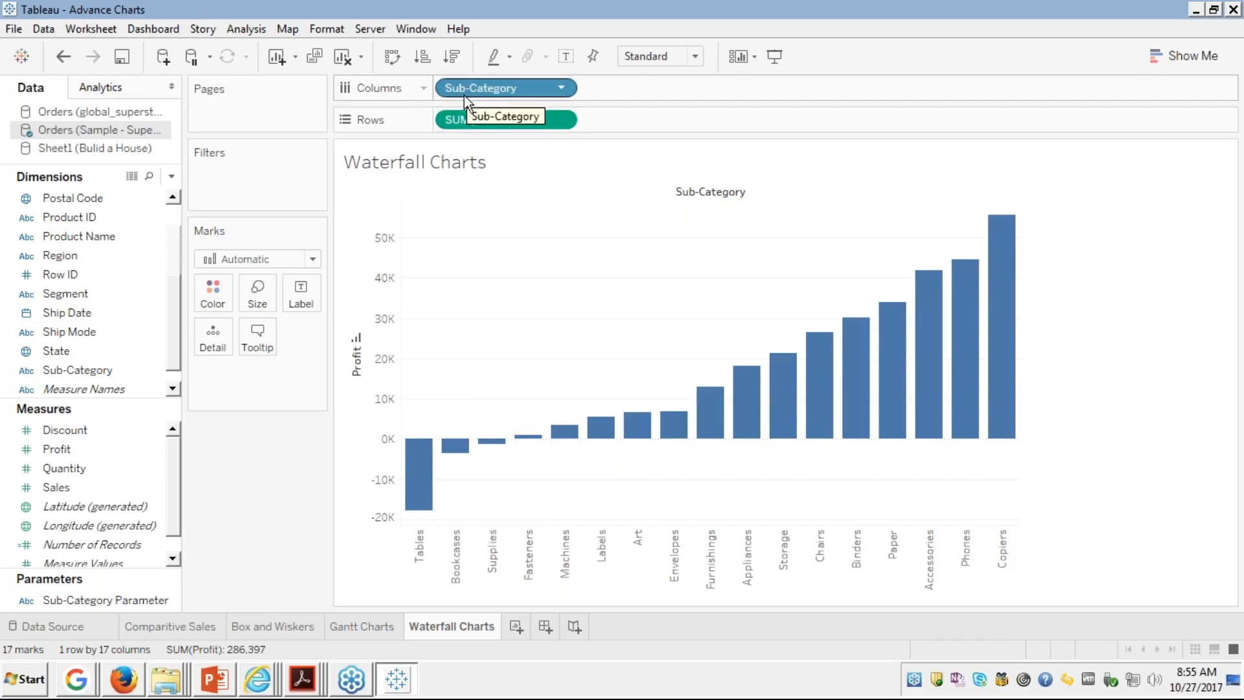
{"action": "left_click_drag", "start_coordinate": [470, 86], "coordinate": [214, 292]}
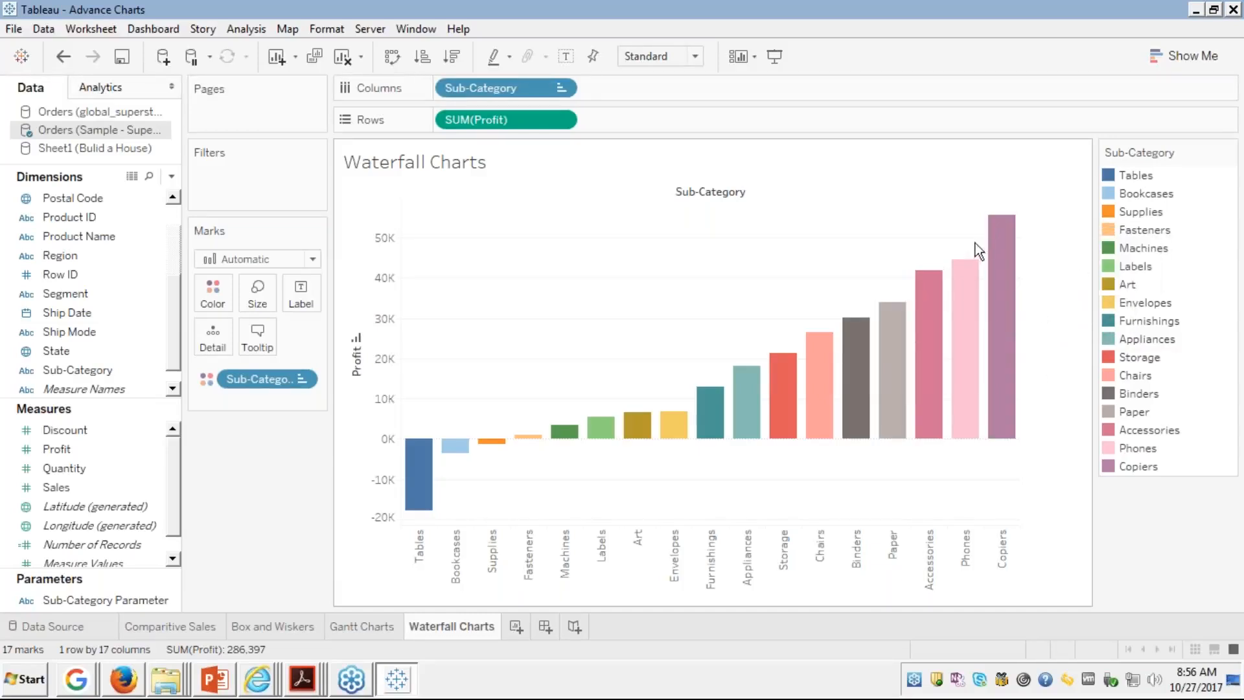
{"action": "mouse_move", "coordinate": [957, 274]}
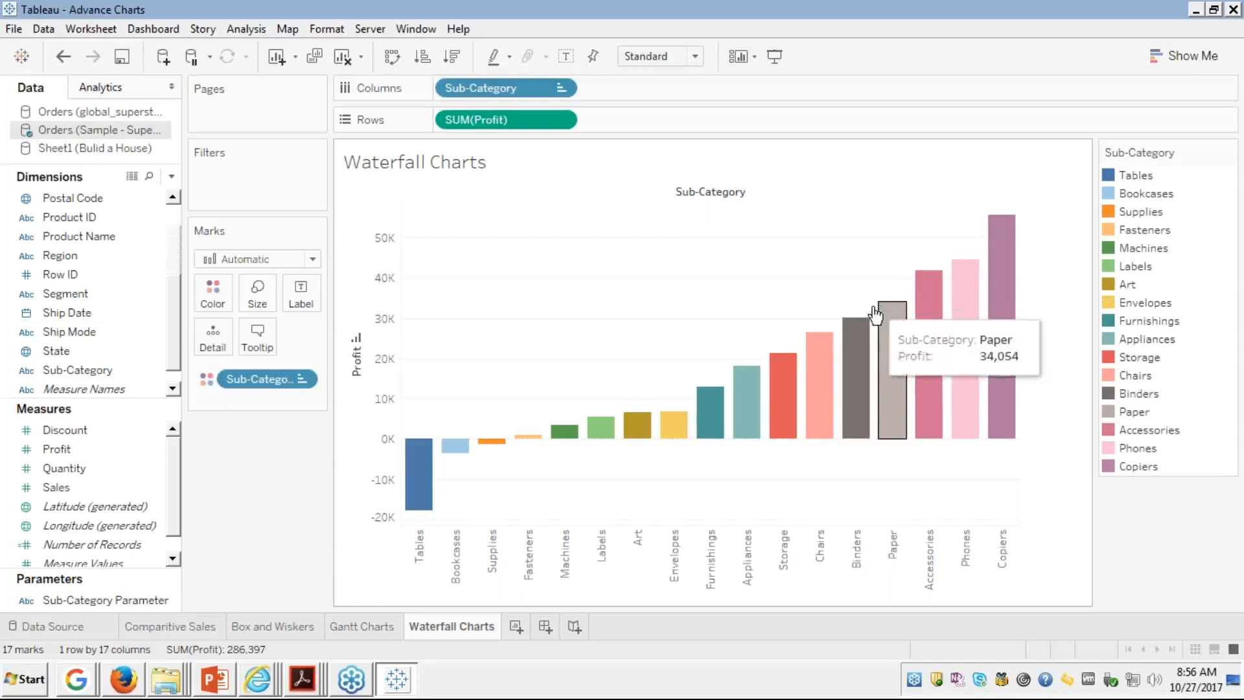
{"action": "mouse_move", "coordinate": [539, 444]}
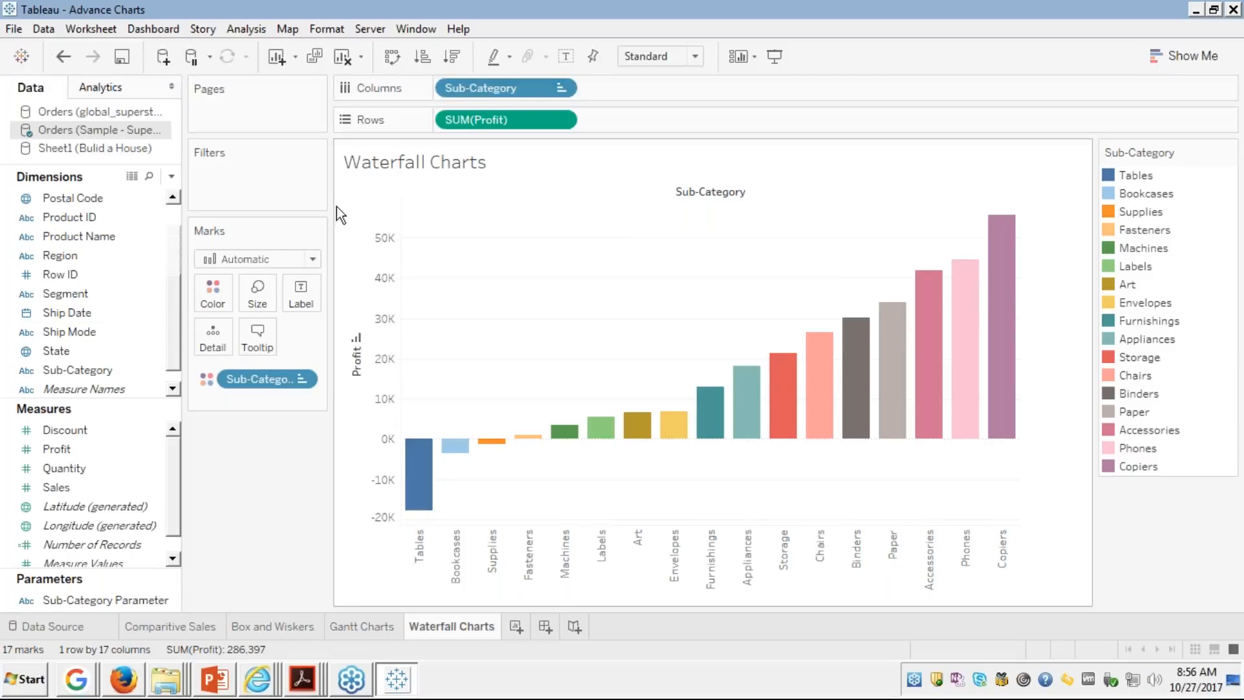
Step: Apply a Running Total quick table calculation to the SUM(Profit) field in the rows
{"action": "right_click", "coordinate": [533, 122]}
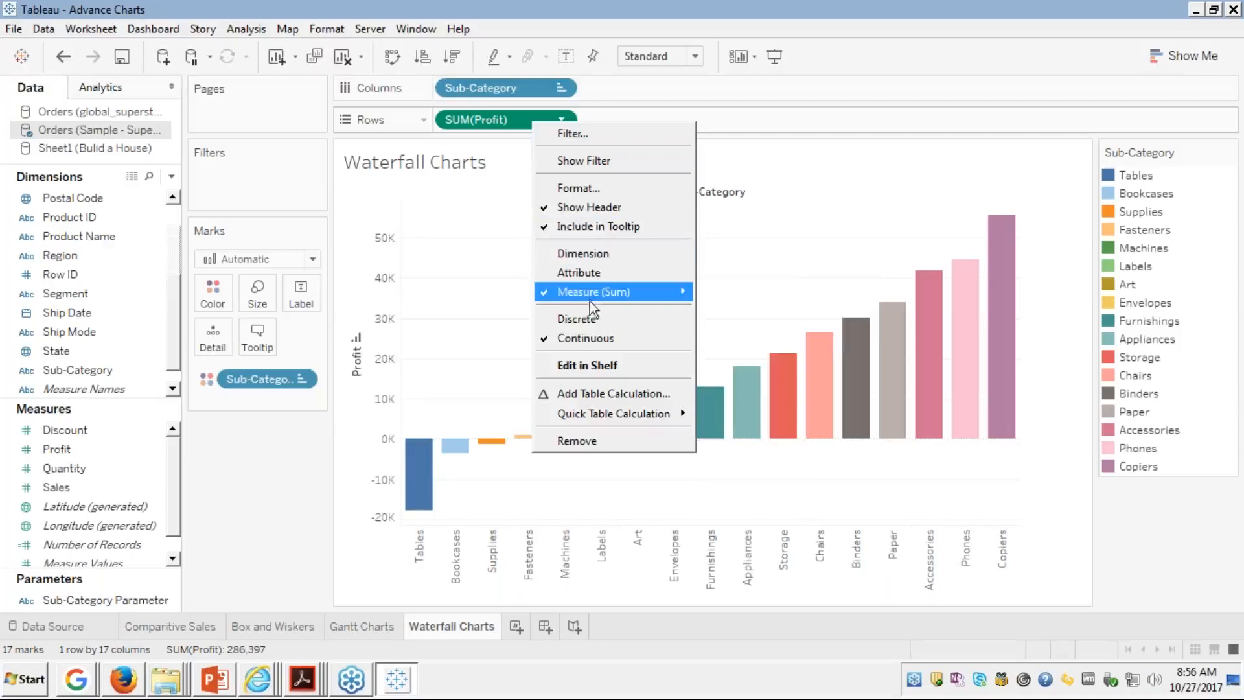
{"action": "mouse_move", "coordinate": [591, 300]}
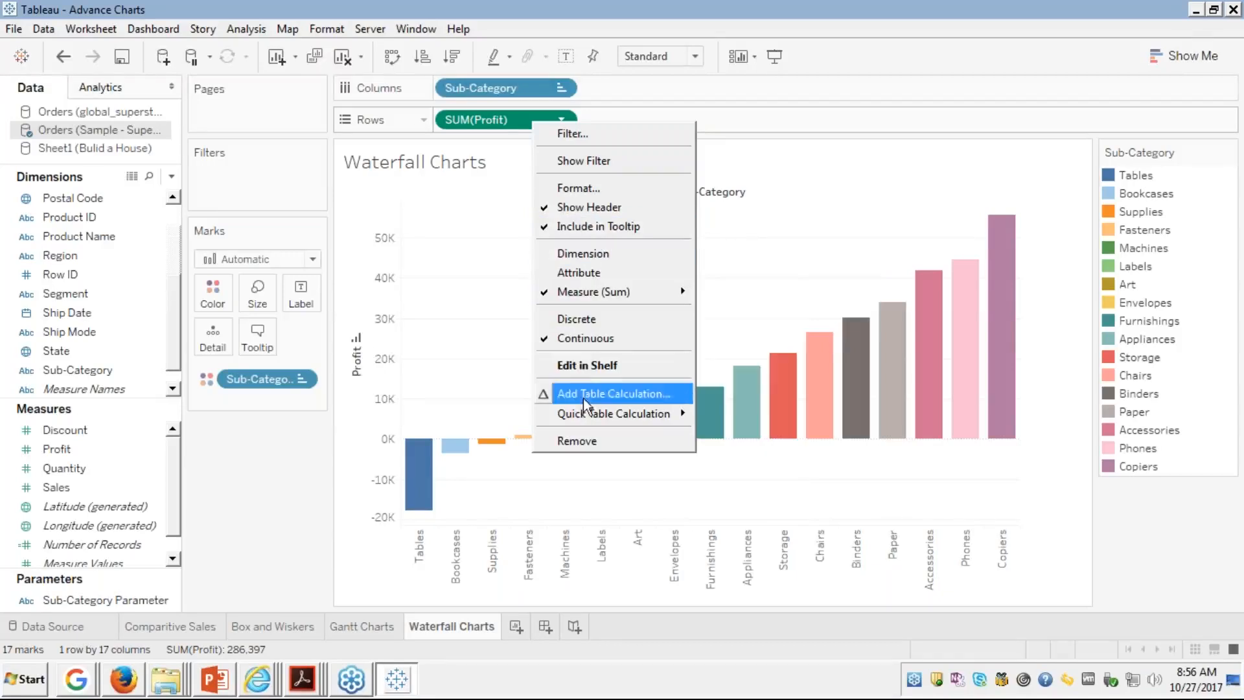
{"action": "mouse_move", "coordinate": [587, 422]}
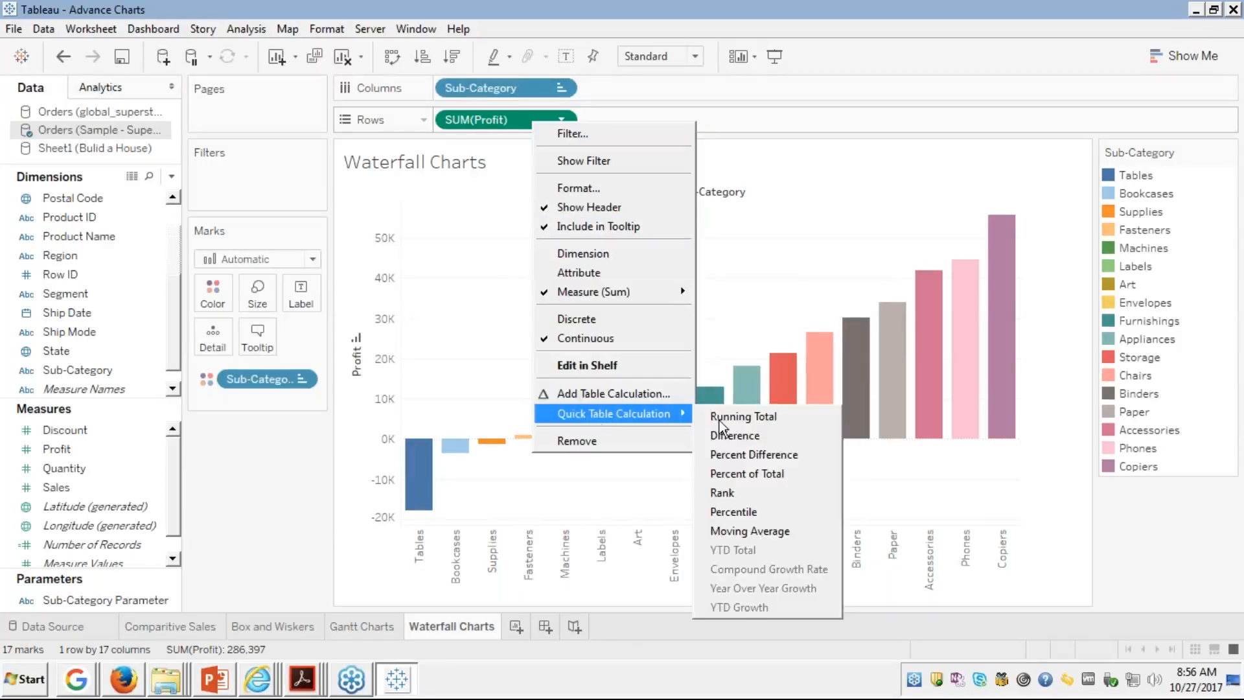
{"action": "left_click", "coordinate": [737, 415]}
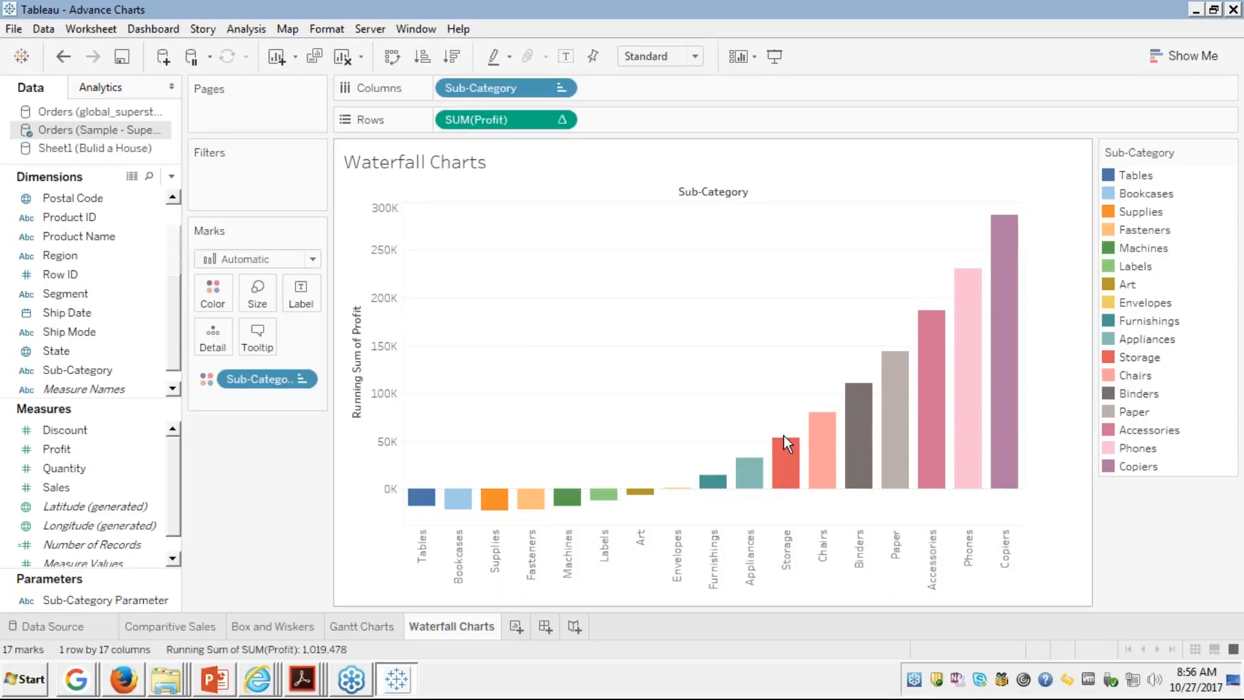
Step: Add Profit to the tooltip of the running total bars and check it on the Copiers bar
{"action": "mouse_move", "coordinate": [1006, 444]}
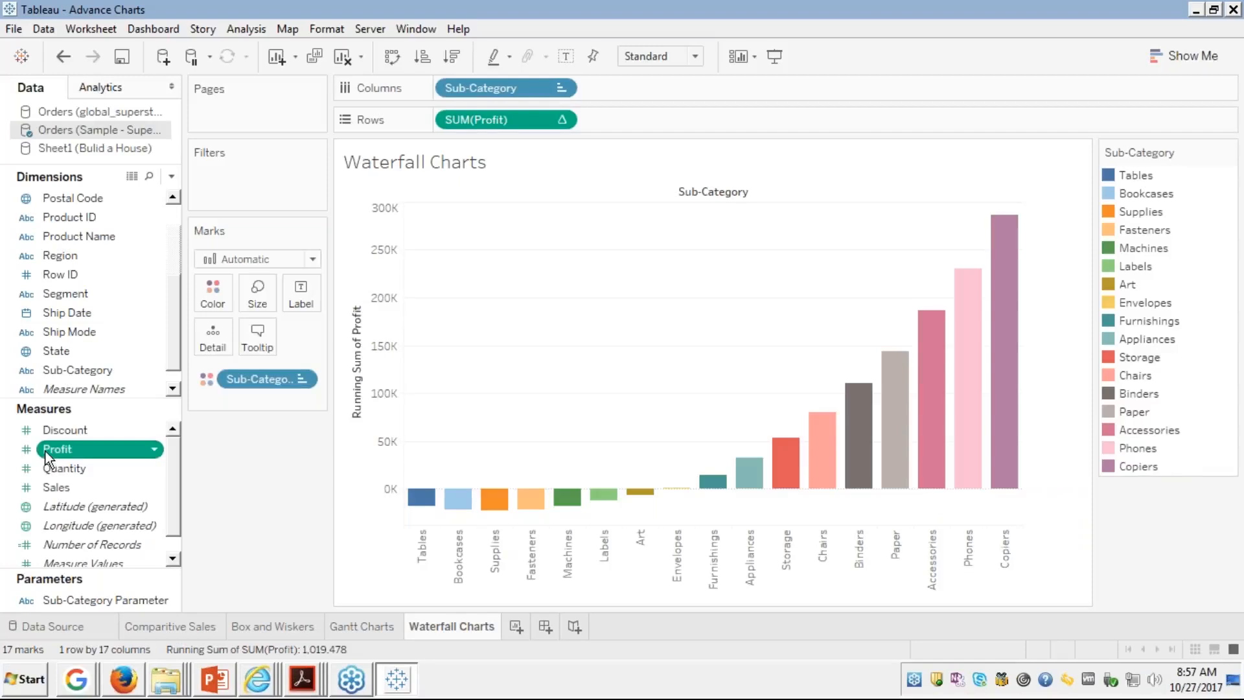
{"action": "left_click_drag", "start_coordinate": [50, 450], "coordinate": [251, 334]}
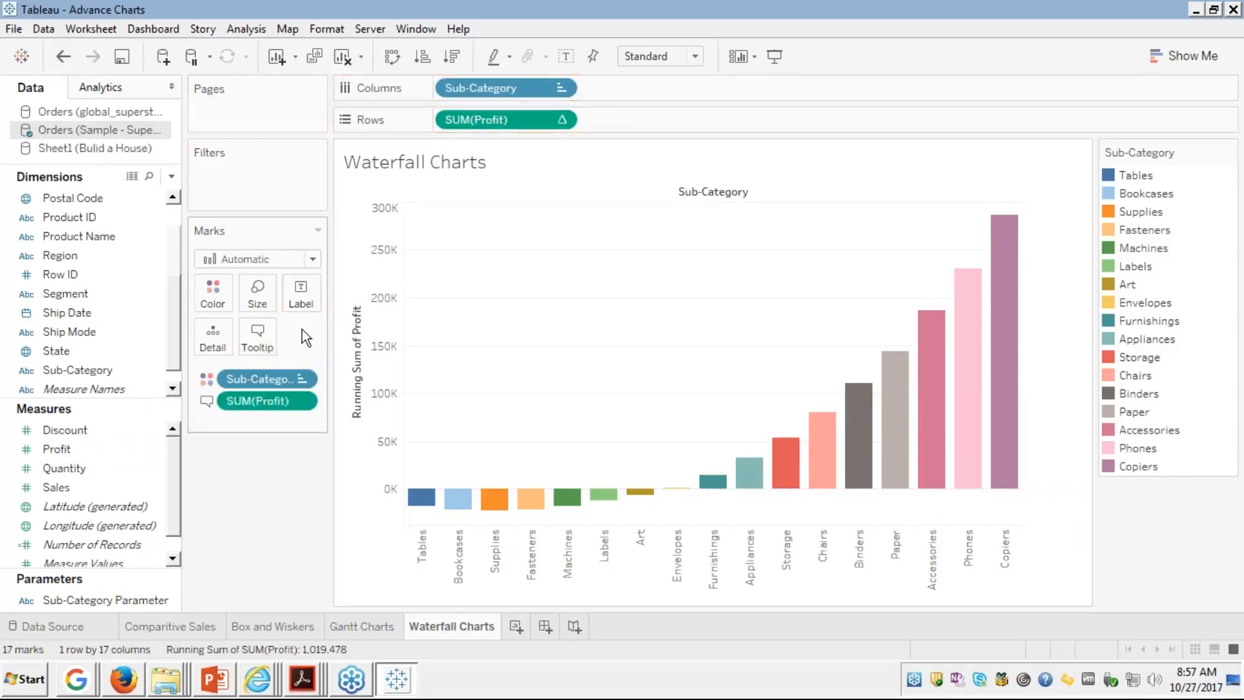
{"action": "mouse_move", "coordinate": [1015, 322]}
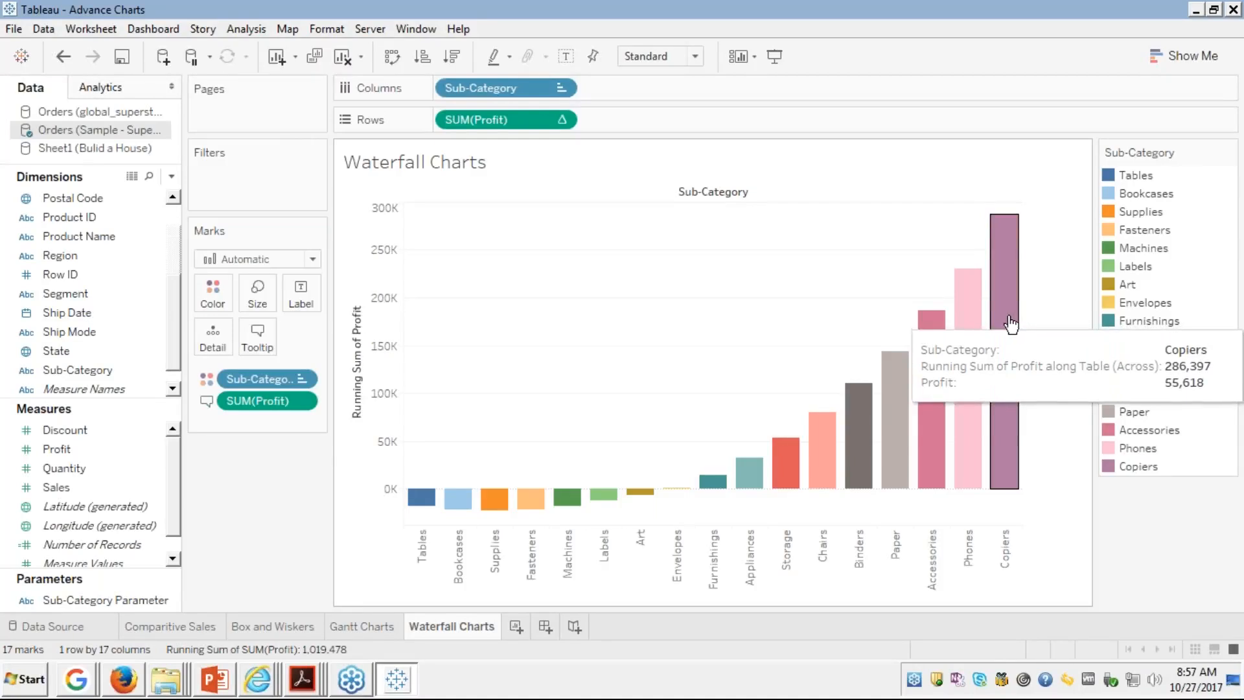
{"action": "mouse_move", "coordinate": [852, 402]}
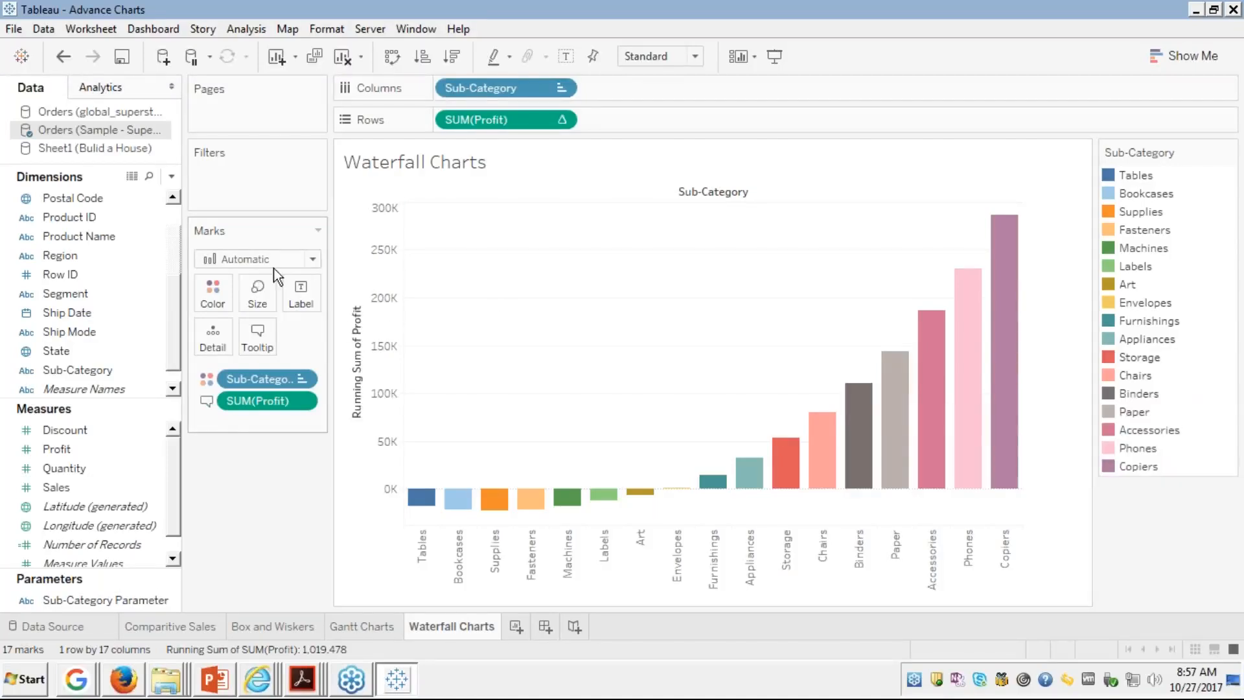
Step: Change the mark type of the running total chart to Gantt Bar
{"action": "left_click", "coordinate": [311, 259]}
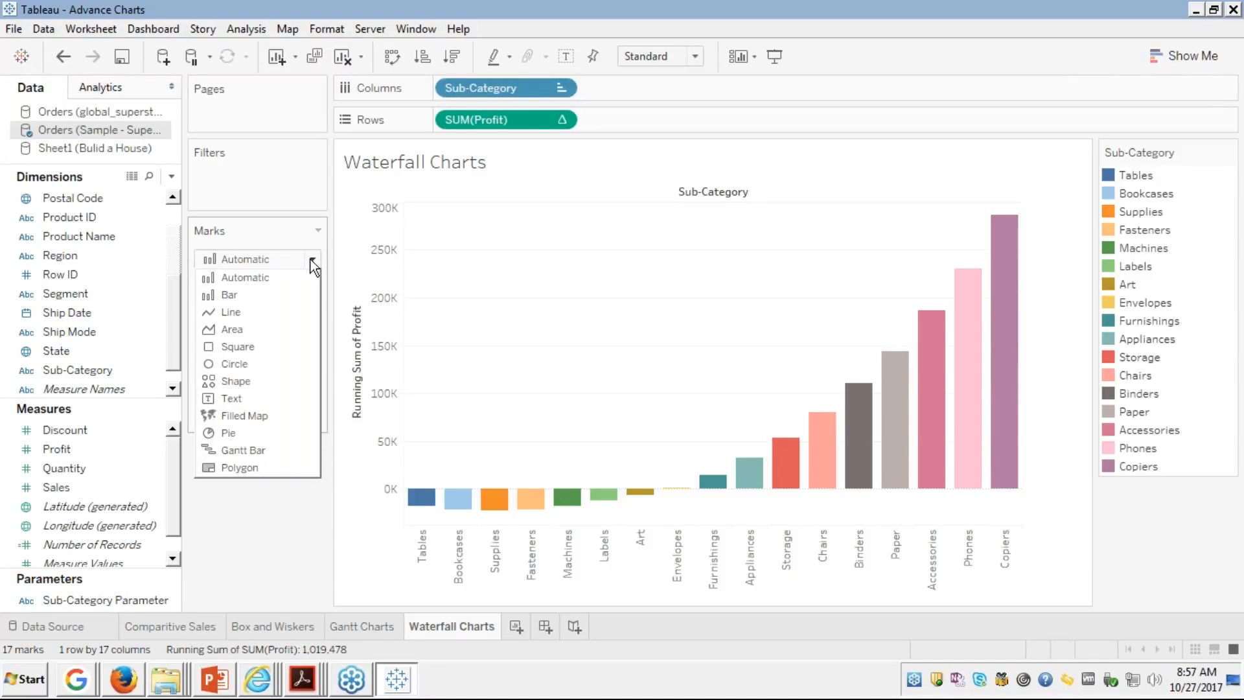
{"action": "left_click", "coordinate": [220, 450]}
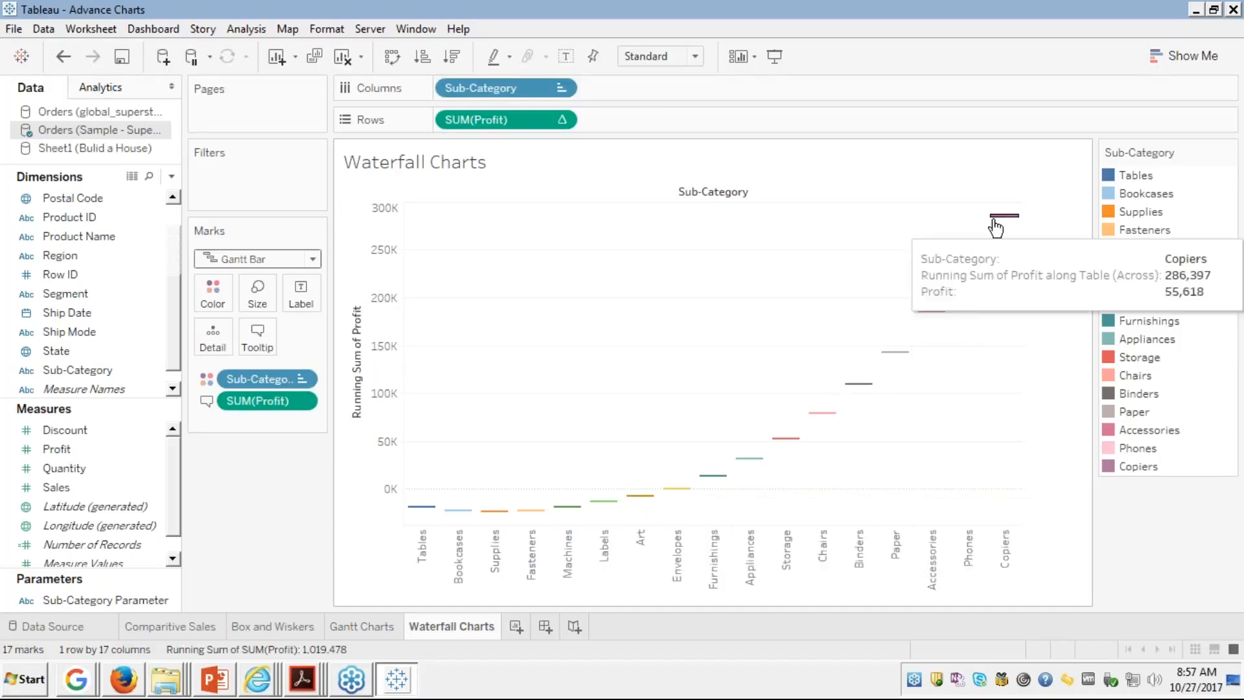
{"action": "mouse_move", "coordinate": [1013, 223]}
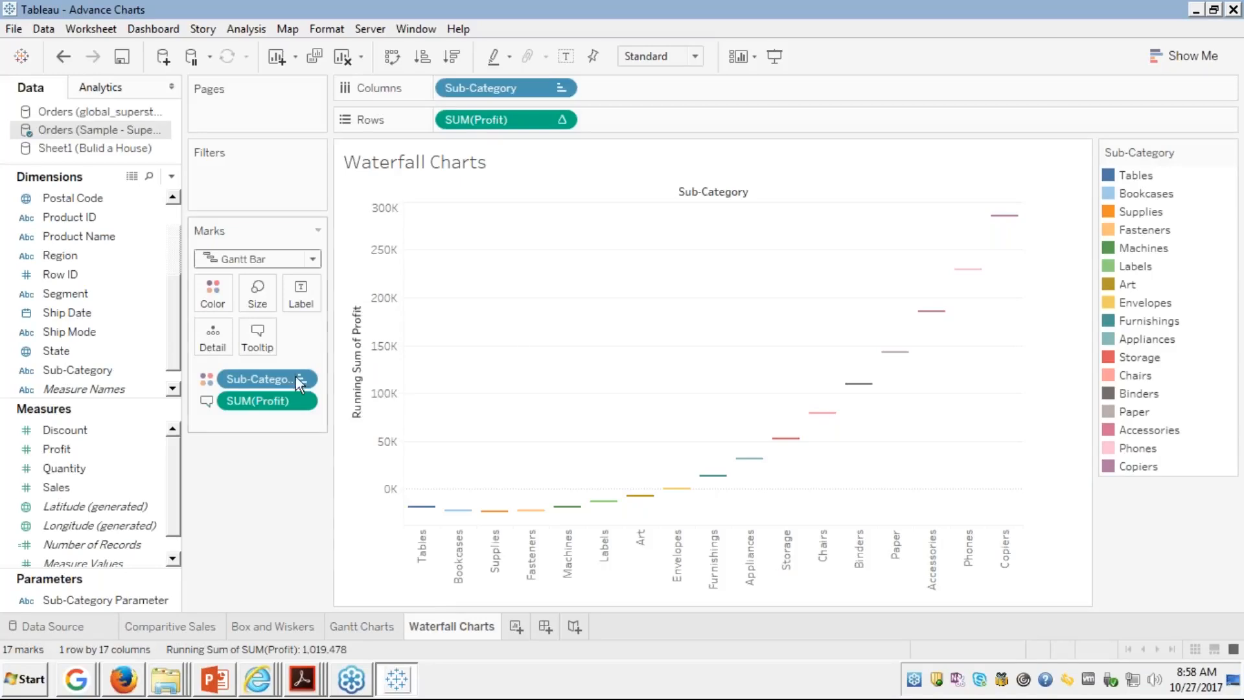
Step: Create a calculated field from Profit named "- profit" with the formula -[Profit]
{"action": "right_click", "coordinate": [62, 448]}
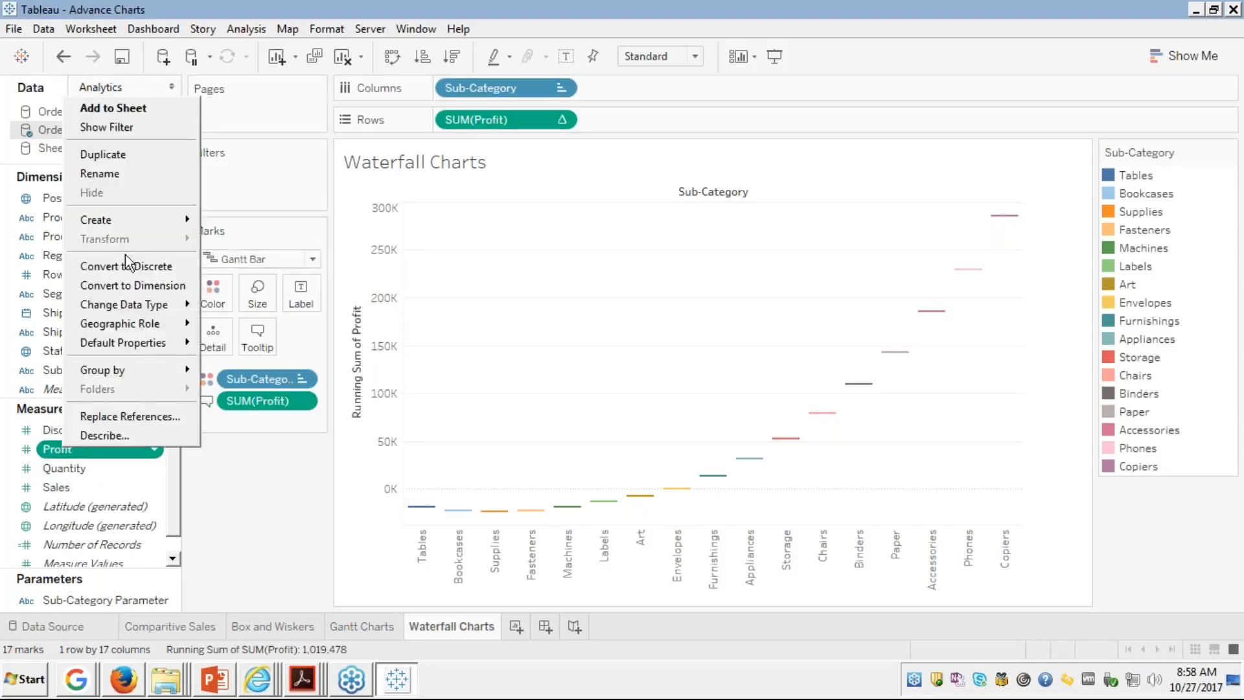
{"action": "mouse_move", "coordinate": [108, 224]}
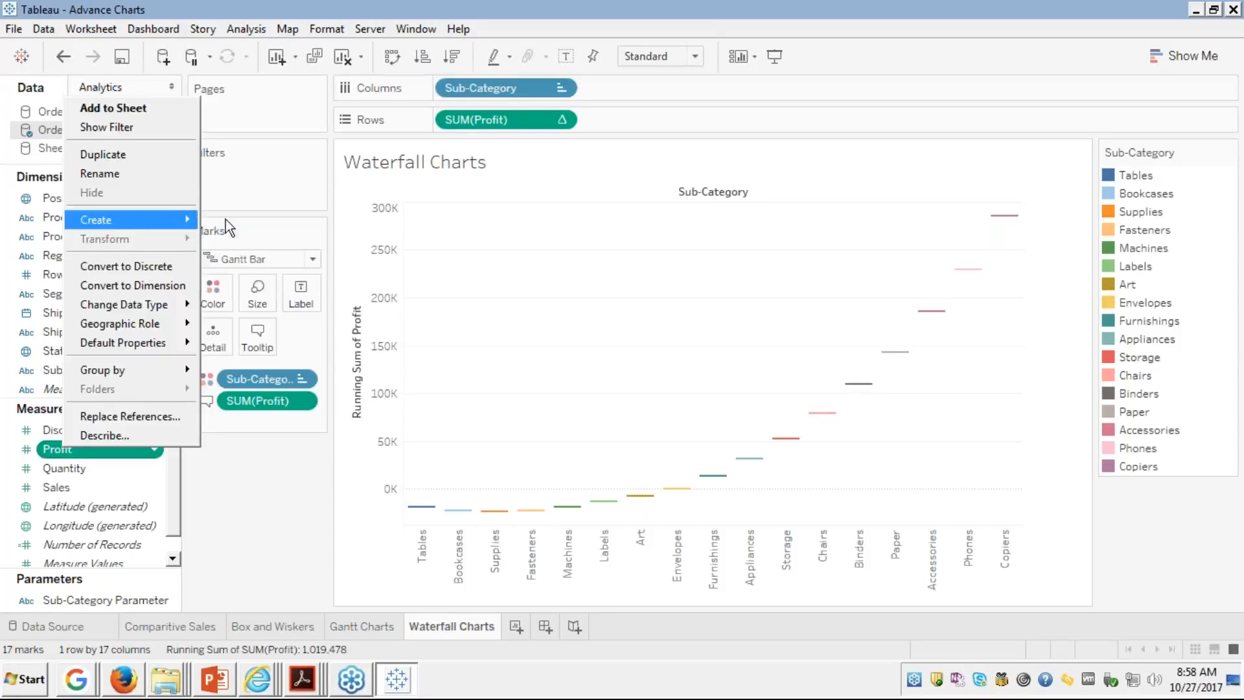
{"action": "left_click", "coordinate": [226, 221]}
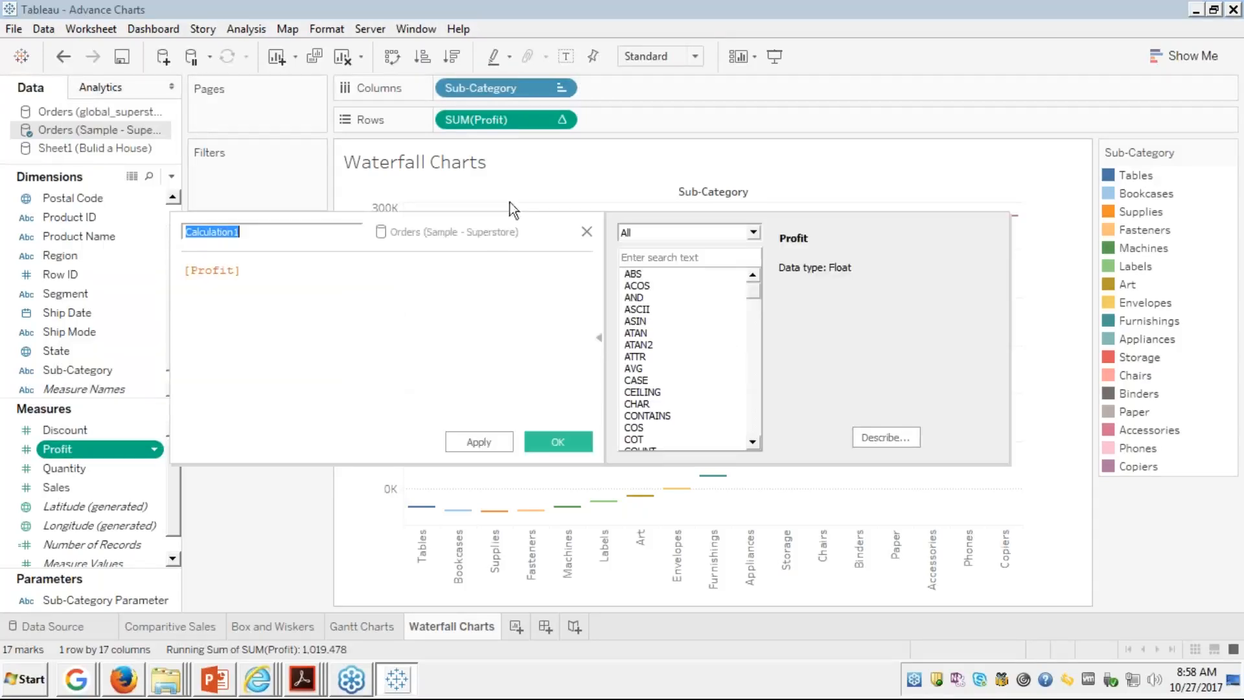
{"action": "key", "text": "BackSpace"}
{"action": "type", "text": "-"}
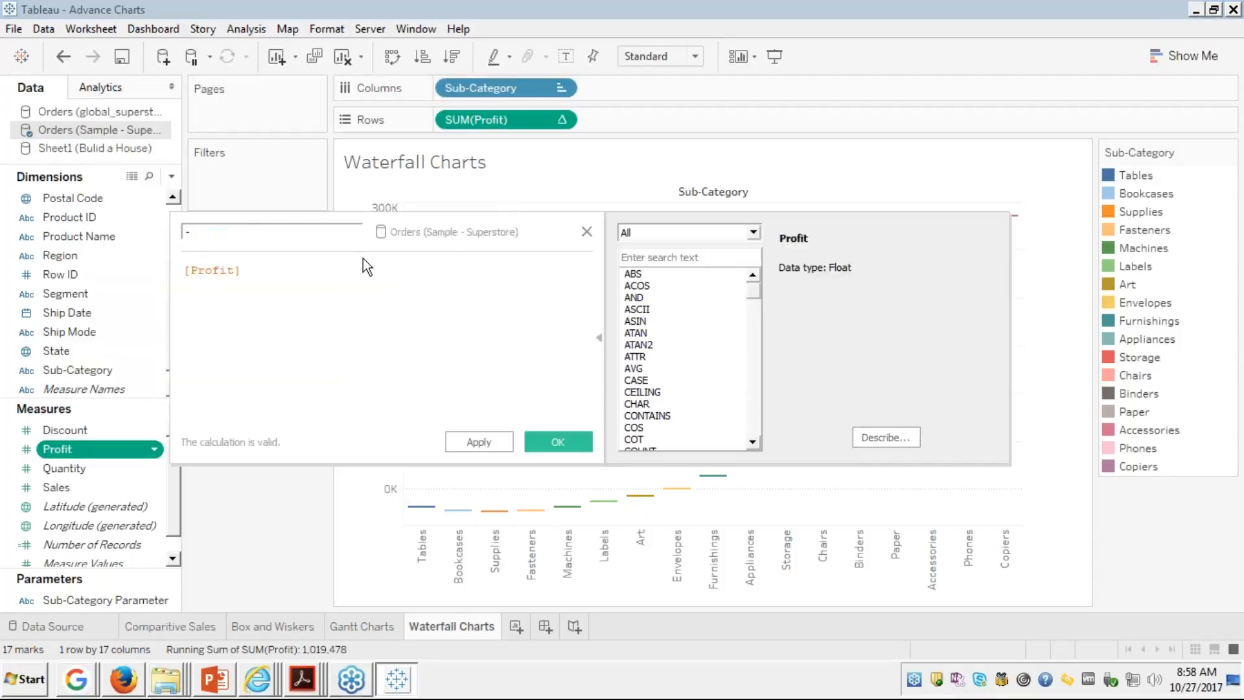
{"action": "type", "text": " pro"}
{"action": "type", "text": "ft"}
{"action": "type", "text": "it"}
{"action": "key", "text": "Tab"}
{"action": "key", "text": "Home"}
{"action": "type", "text": "-"}
{"action": "left_click", "coordinate": [557, 442]}
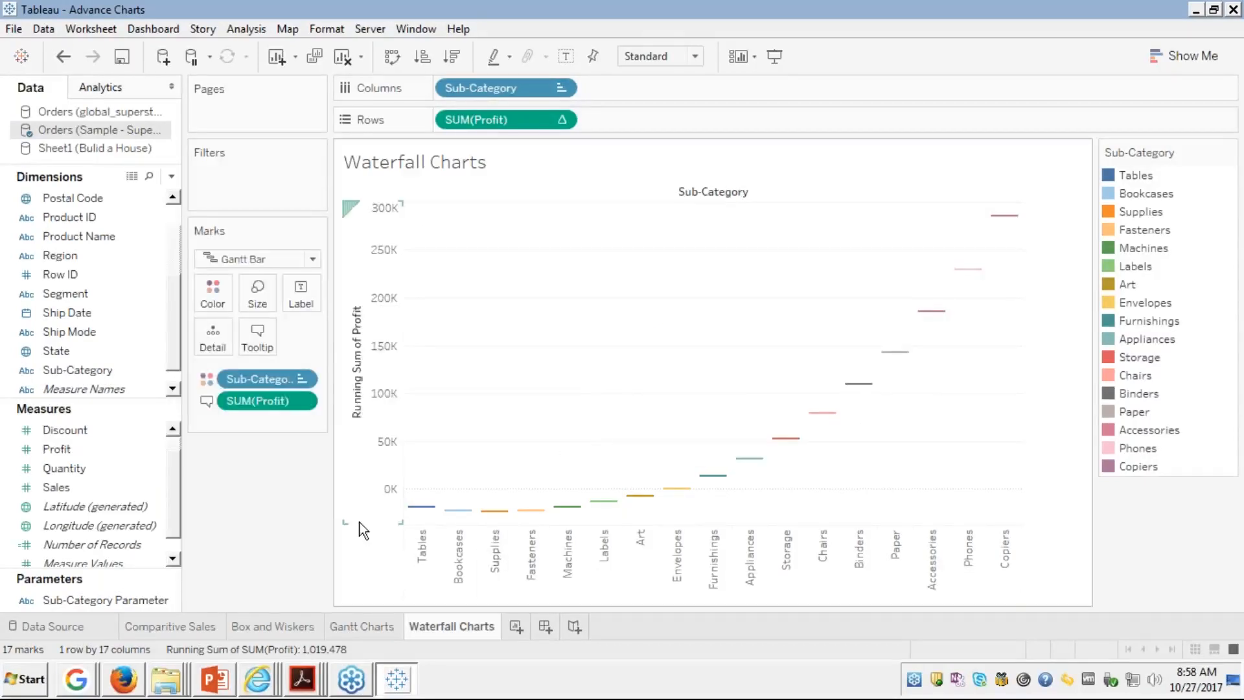
Step: Size the Gantt bars by the new - profit measure
{"action": "mouse_move", "coordinate": [1006, 223]}
{"action": "left_click", "coordinate": [60, 524]}
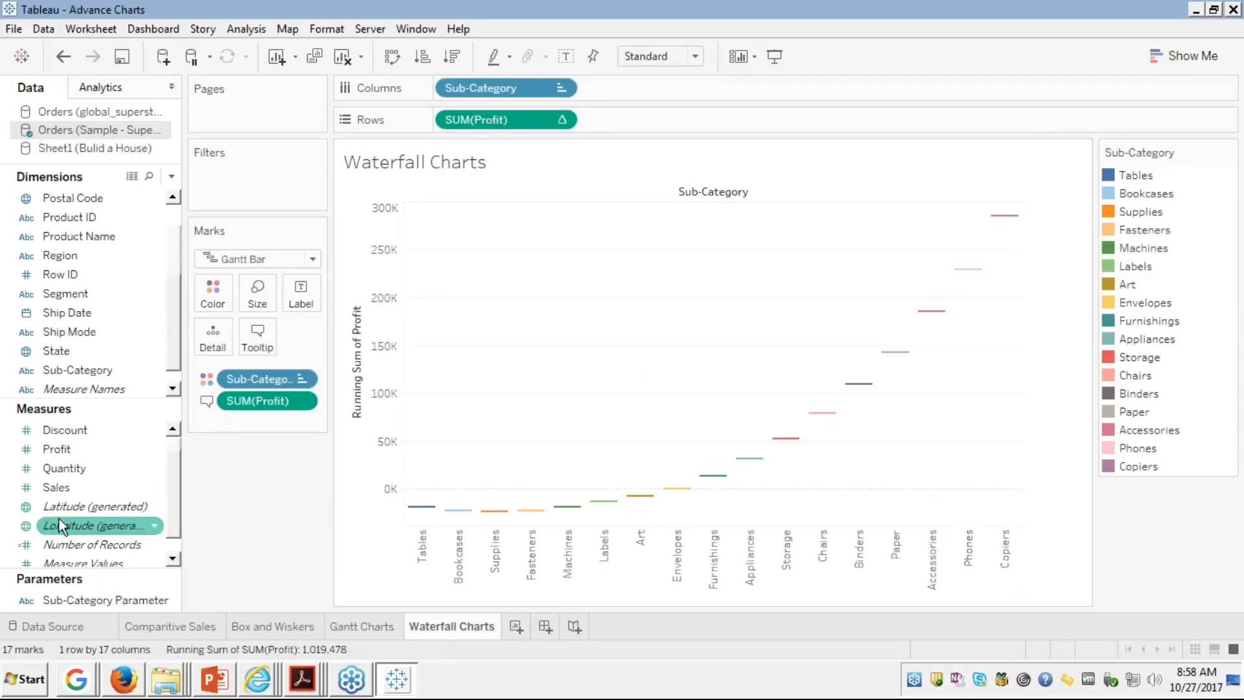
{"action": "left_click", "coordinate": [176, 441]}
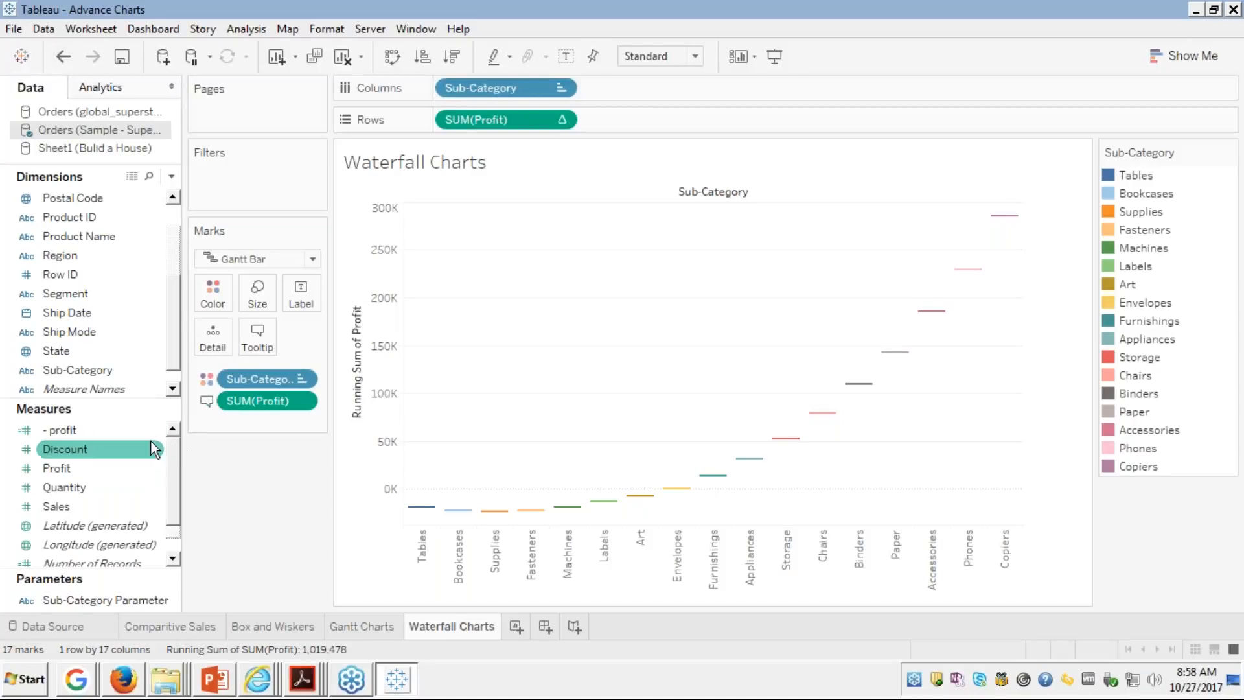
{"action": "left_click", "coordinate": [67, 431]}
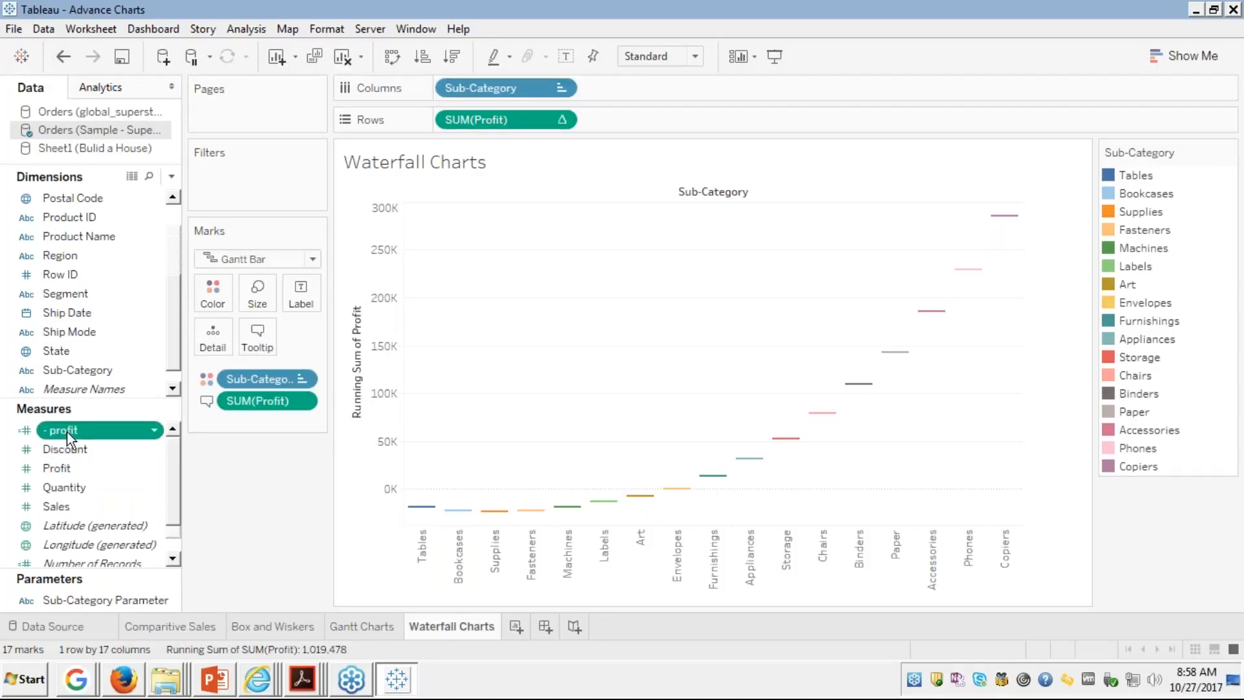
{"action": "left_click_drag", "start_coordinate": [68, 432], "coordinate": [258, 293]}
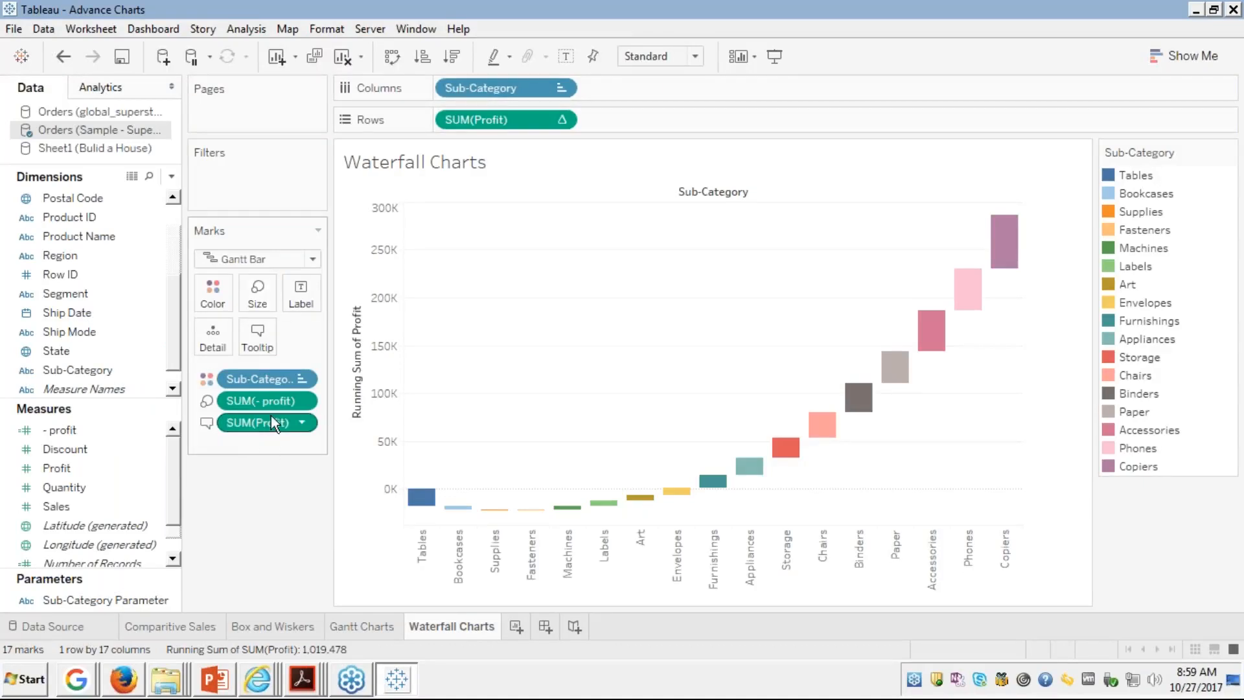
{"action": "mouse_move", "coordinate": [1006, 228]}
Step: Remove the - profit line from the Gantt bars' tooltip and check the tooltip on the Phones and Storage bars
{"action": "left_click", "coordinate": [259, 335]}
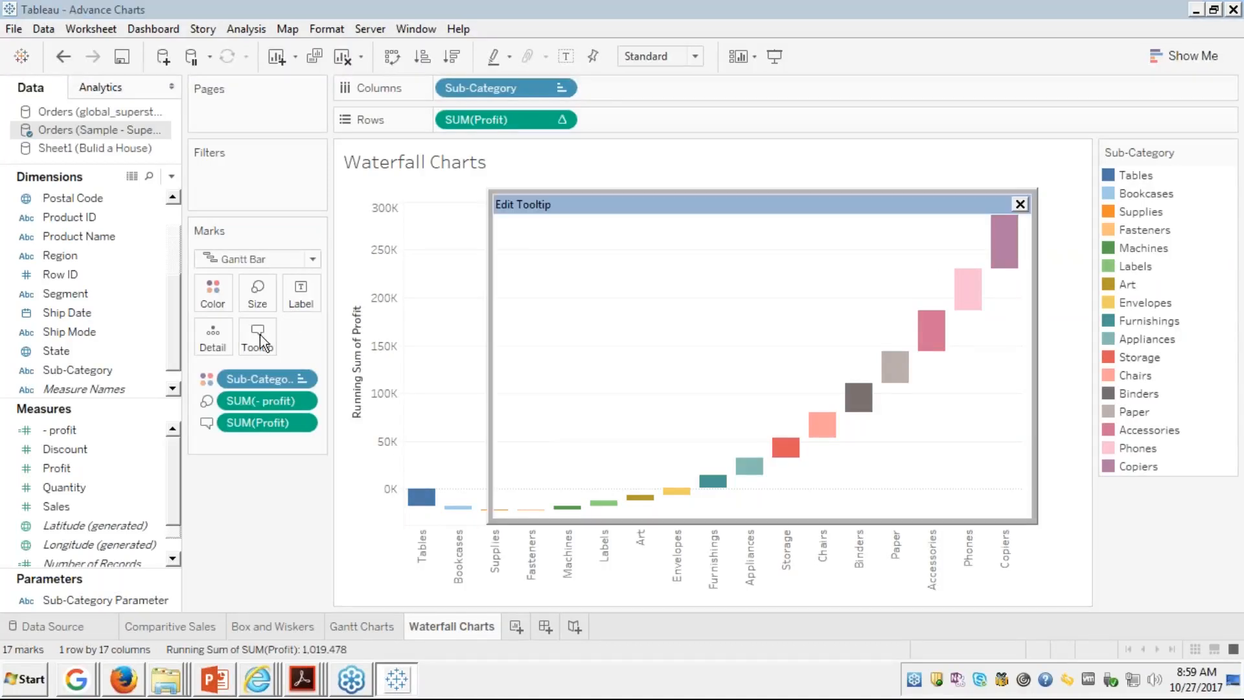
{"action": "left_click", "coordinate": [696, 317]}
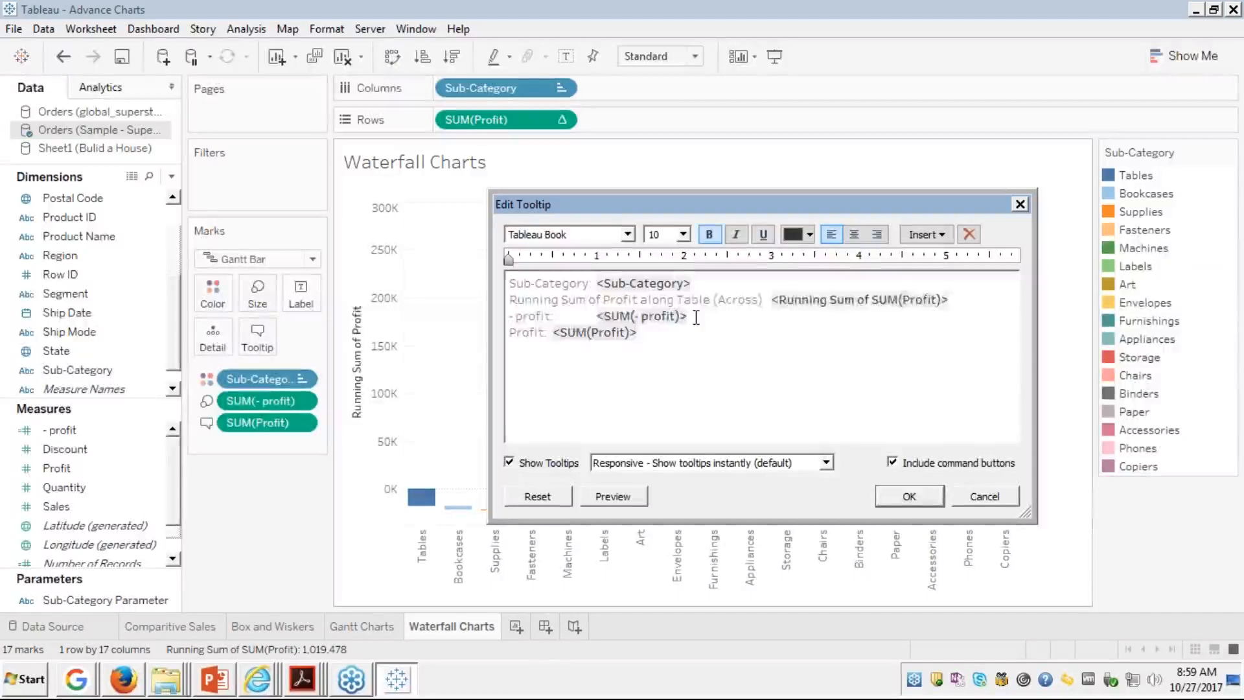
{"action": "key", "text": "shift+Up"}
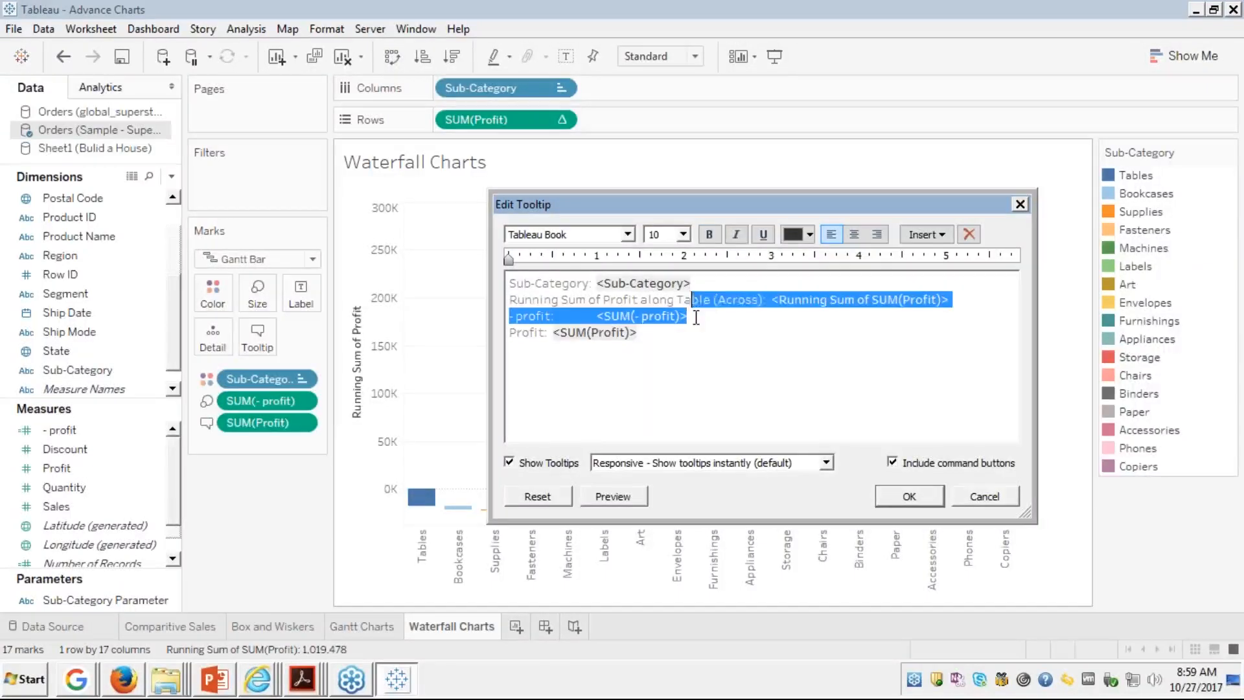
{"action": "key", "text": "shift+Right"}
{"action": "key", "text": "shift+Right"}
{"action": "key", "text": "shift+Right"}
{"action": "key", "text": "shift+Right"}
{"action": "key", "text": "shift+Right"}
{"action": "key", "text": "shift+Right"}
{"action": "key", "text": "shift+Right"}
{"action": "key", "text": "shift+Right"}
{"action": "key", "text": "shift+Right"}
{"action": "key", "text": "shift+Right"}
{"action": "key", "text": "shift+Right"}
{"action": "key", "text": "shift+Right"}
{"action": "key", "text": "shift+Right"}
{"action": "key", "text": "shift+Right"}
{"action": "key", "text": "shift+Right"}
{"action": "key", "text": "shift+Right"}
{"action": "key", "text": "shift+Right"}
{"action": "key", "text": "shift+Right"}
{"action": "key", "text": "shift+Right"}
{"action": "key", "text": "shift+Right"}
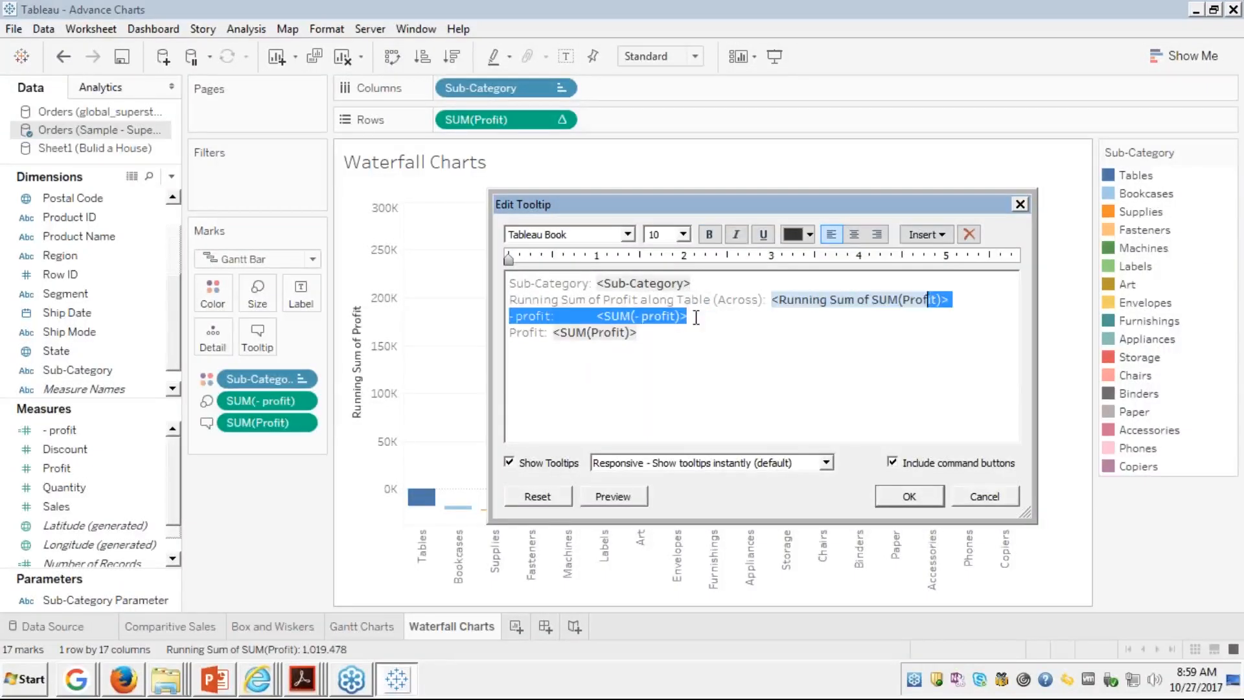
{"action": "key", "text": "shift+Right"}
{"action": "key", "text": "shift+Right"}
{"action": "key", "text": "shift+Right"}
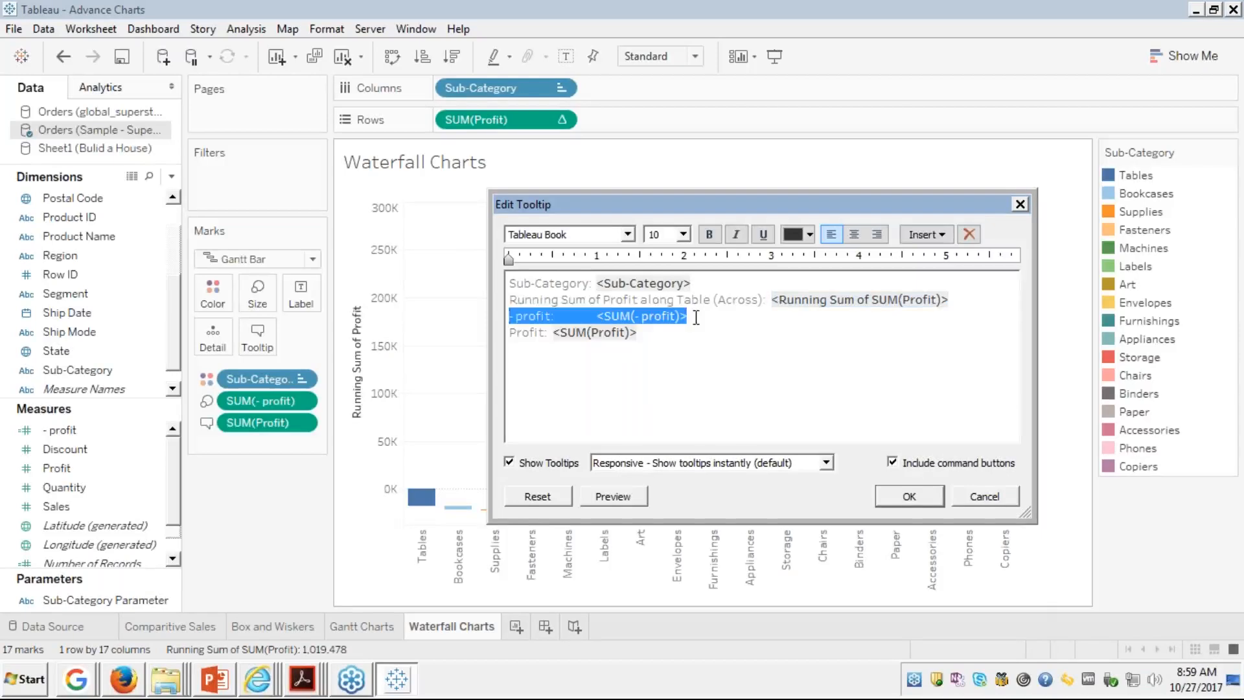
{"action": "key", "text": "Delete"}
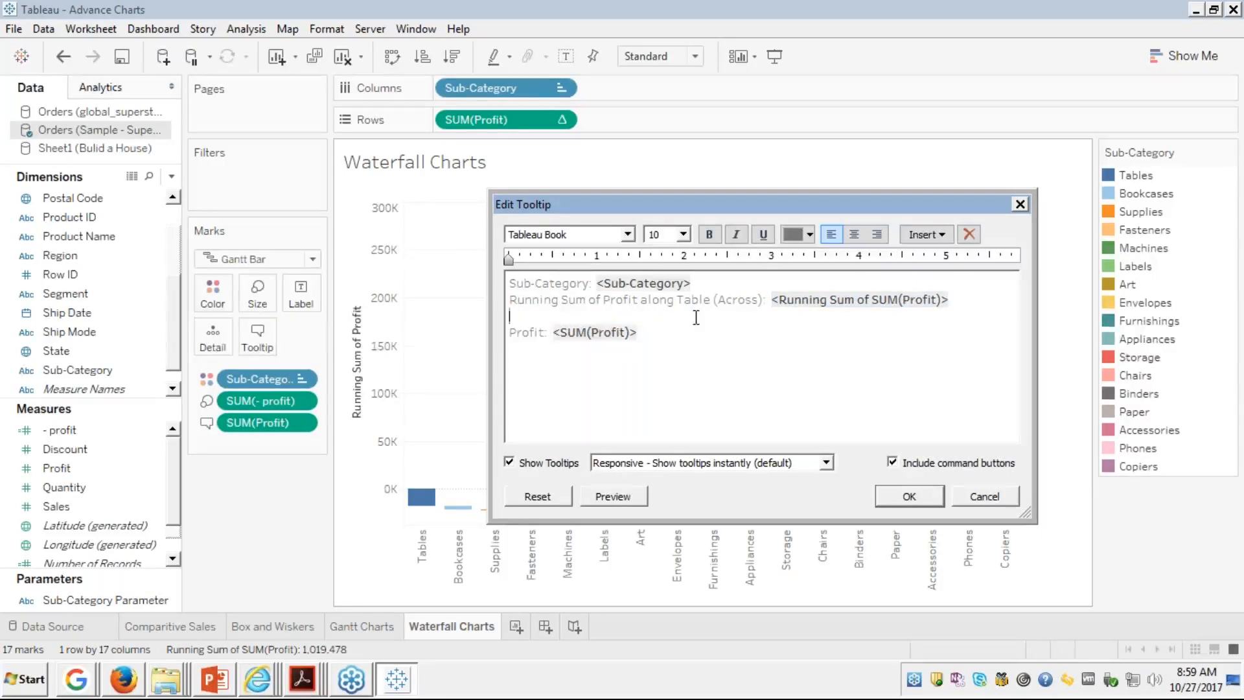
{"action": "key", "text": "Delete"}
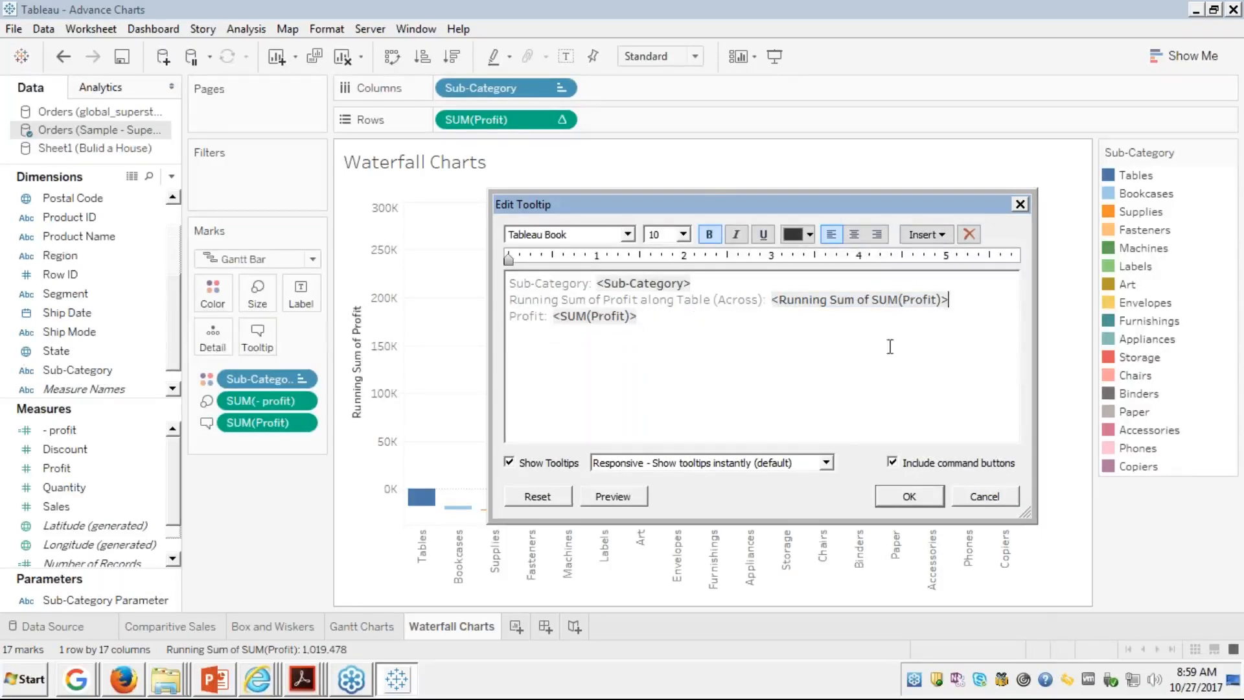
{"action": "left_click", "coordinate": [908, 498]}
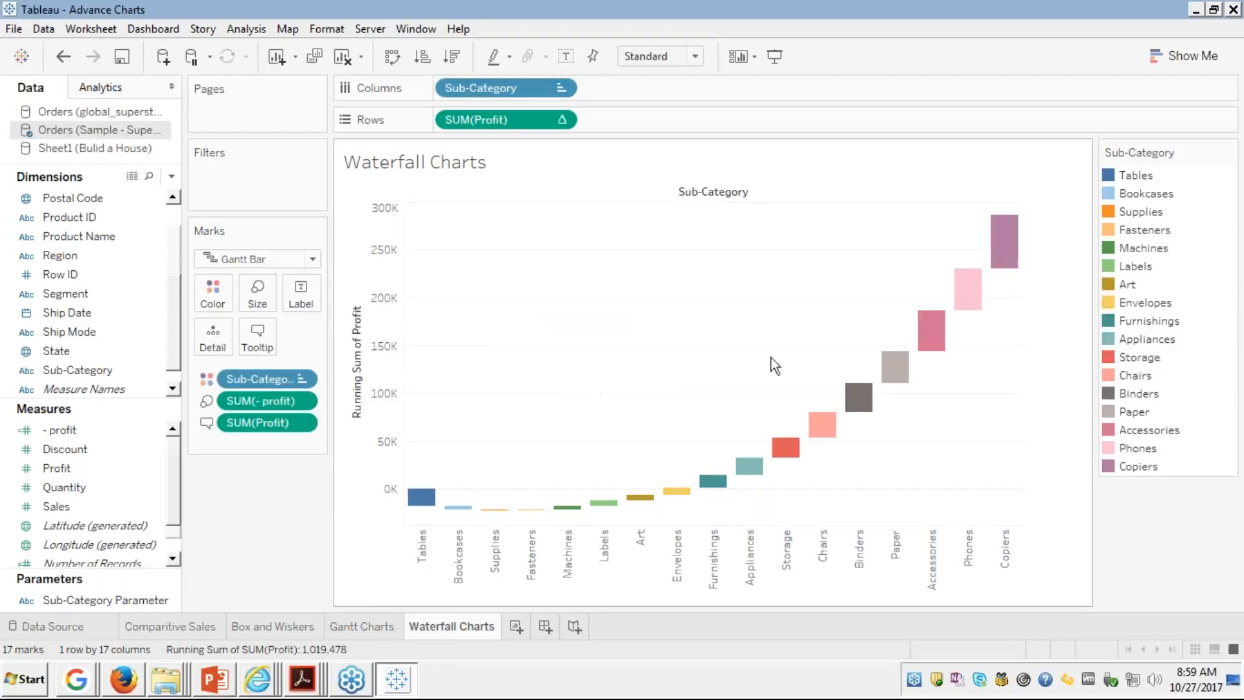
{"action": "mouse_move", "coordinate": [965, 284]}
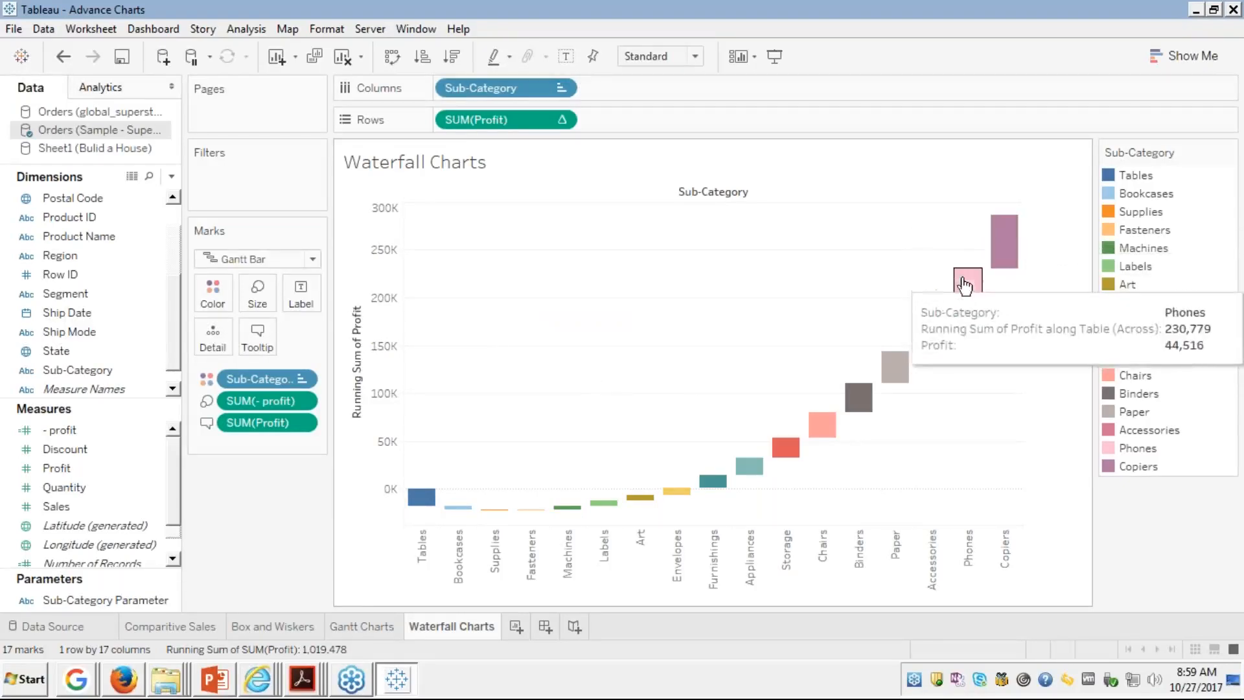
{"action": "mouse_move", "coordinate": [797, 446]}
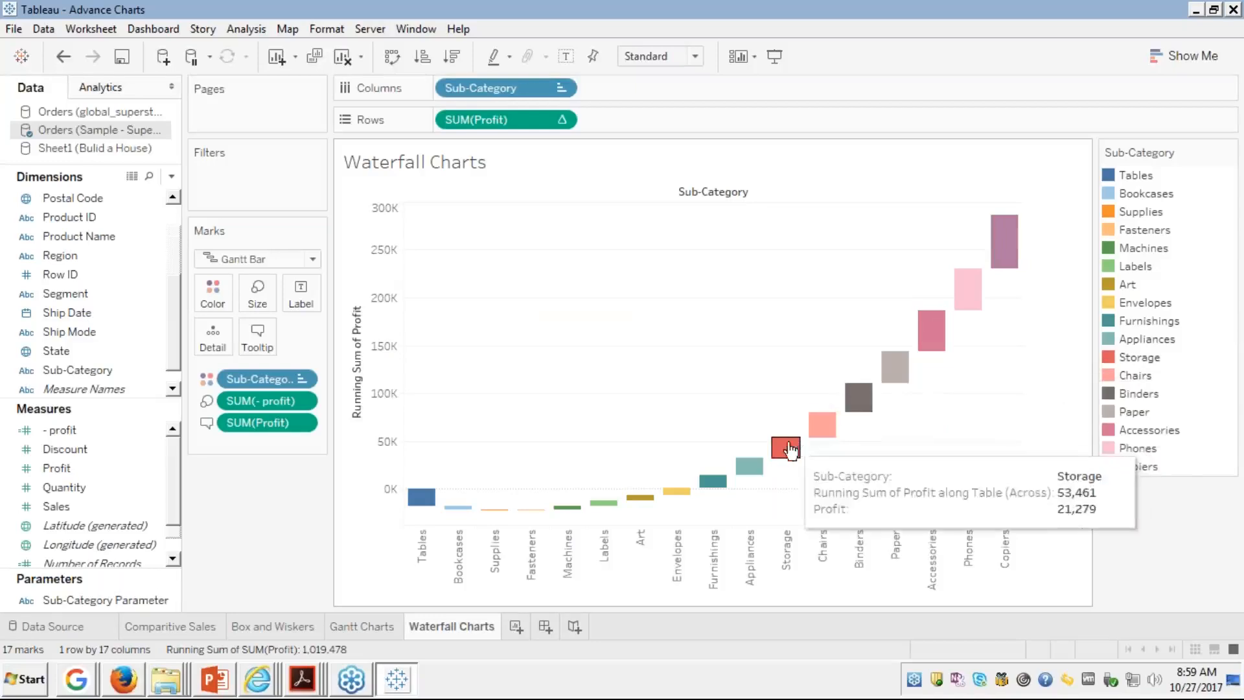
{"action": "mouse_move", "coordinate": [441, 515]}
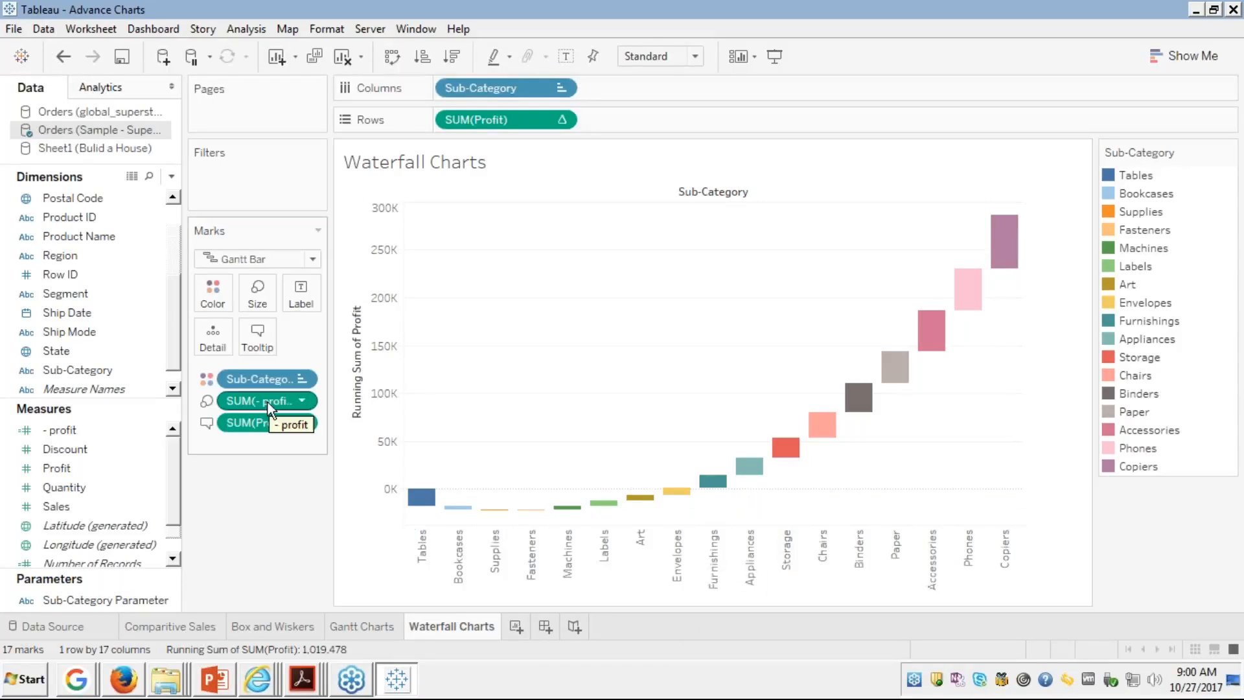
Step: Size the Gantt bars by Profit instead of - profit and inspect the Phones and Accessories bars
{"action": "left_click_drag", "start_coordinate": [266, 403], "coordinate": [120, 448]}
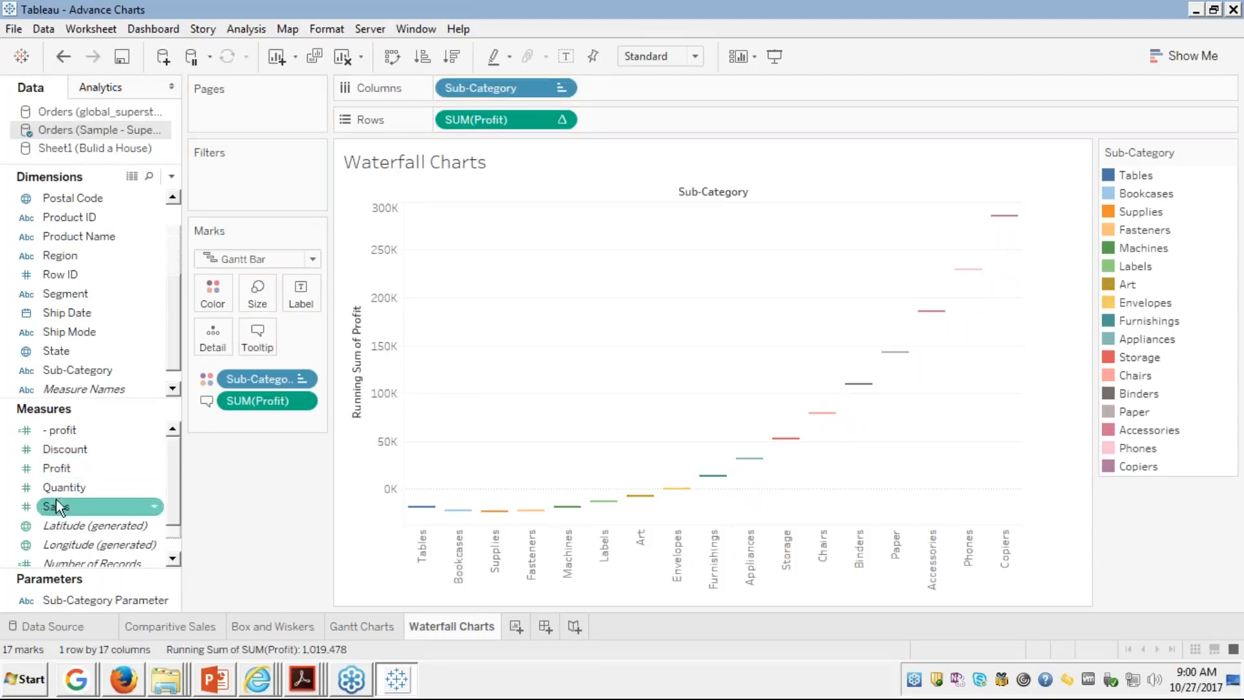
{"action": "left_click_drag", "start_coordinate": [58, 469], "coordinate": [253, 291]}
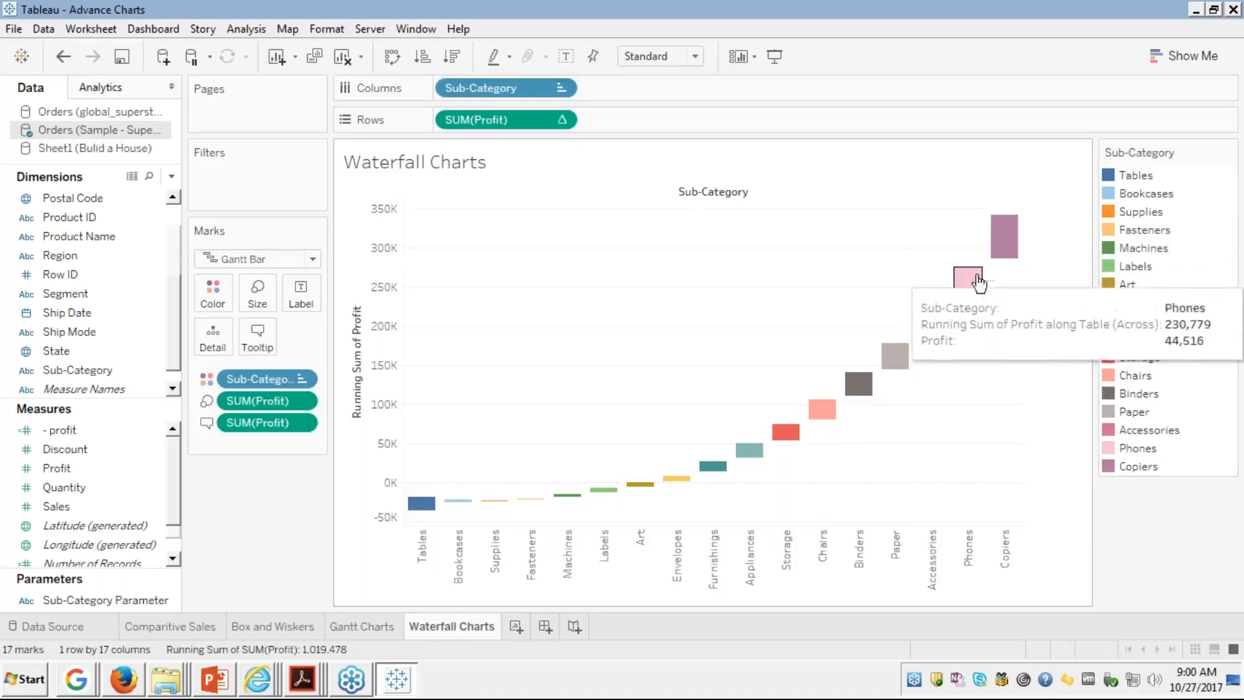
{"action": "mouse_move", "coordinate": [924, 337]}
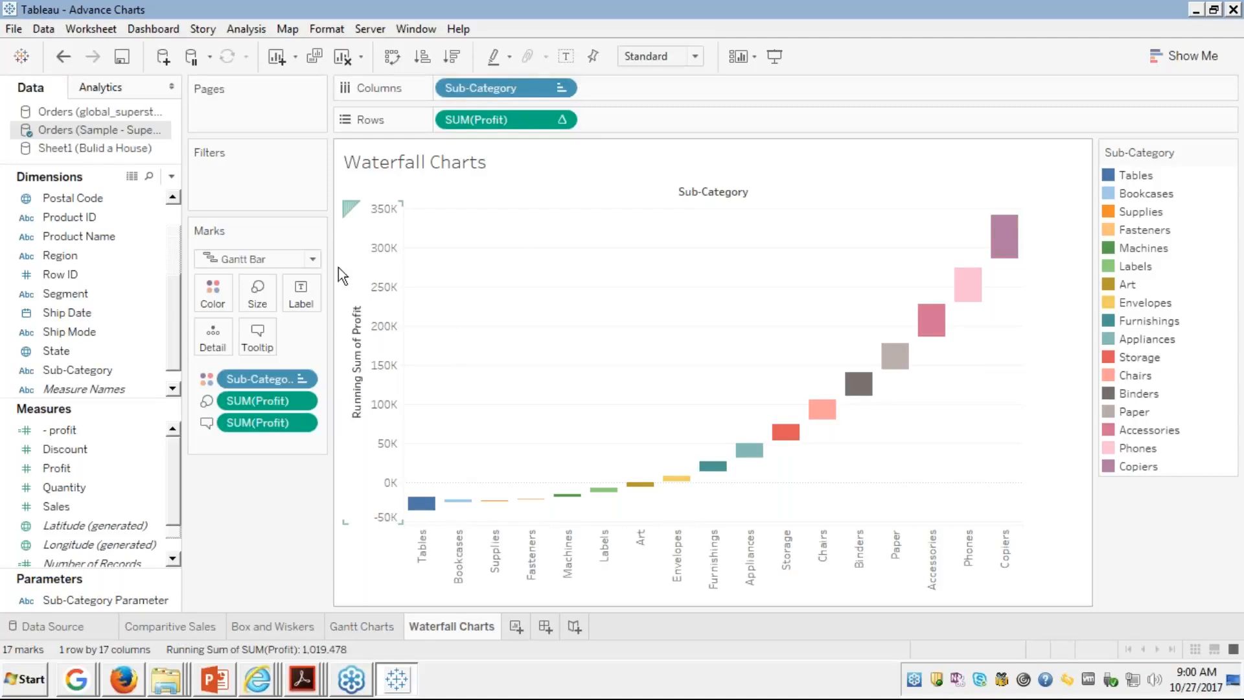
Step: Color the Gantt bars by Profit instead of Sub-Category
{"action": "left_click_drag", "start_coordinate": [269, 381], "coordinate": [111, 421]}
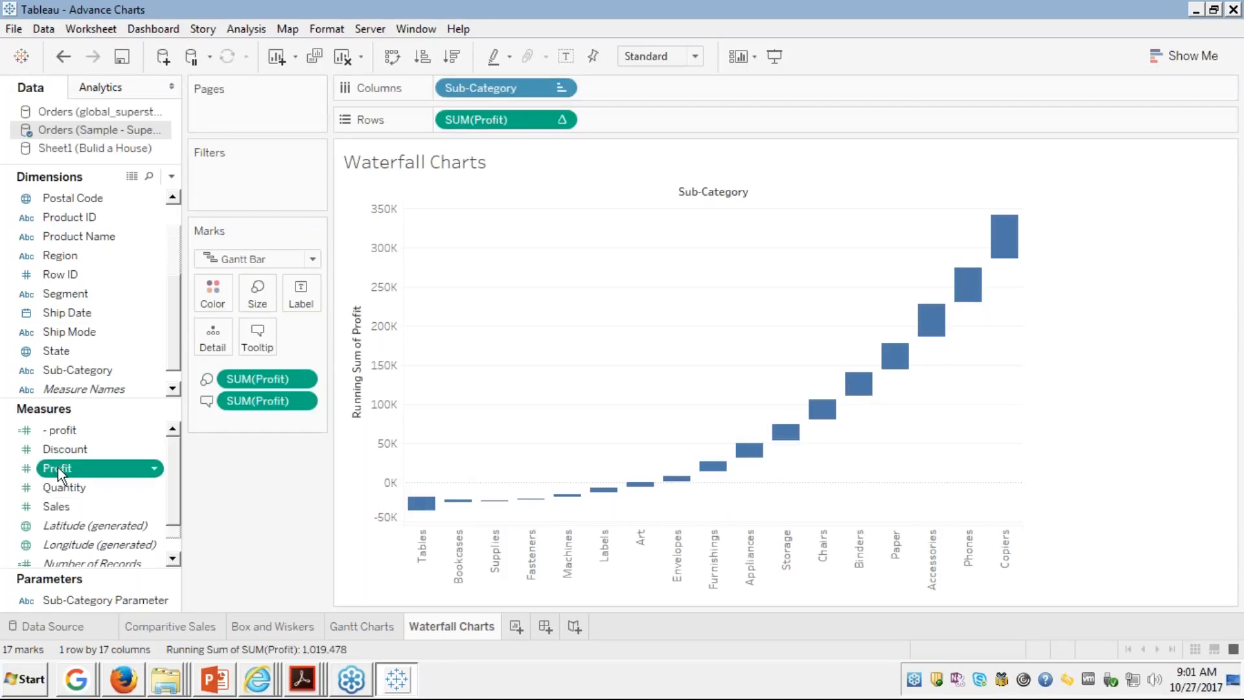
{"action": "left_click_drag", "start_coordinate": [57, 468], "coordinate": [231, 298]}
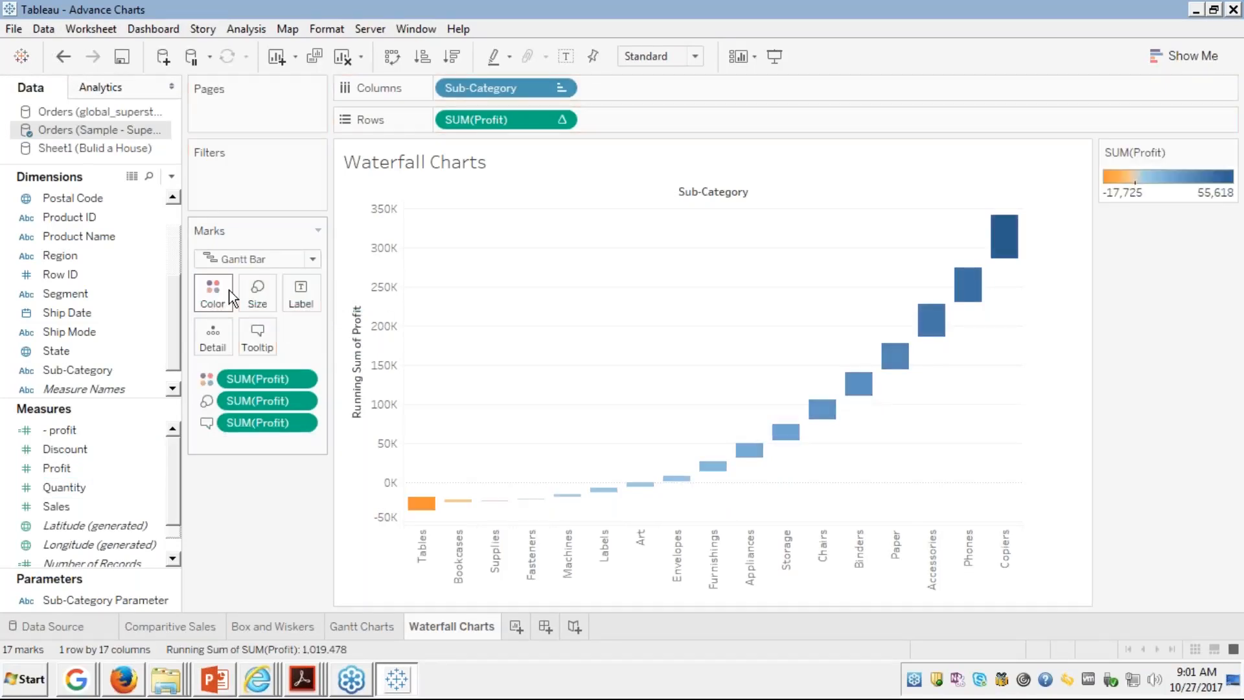
{"action": "left_click", "coordinate": [209, 378]}
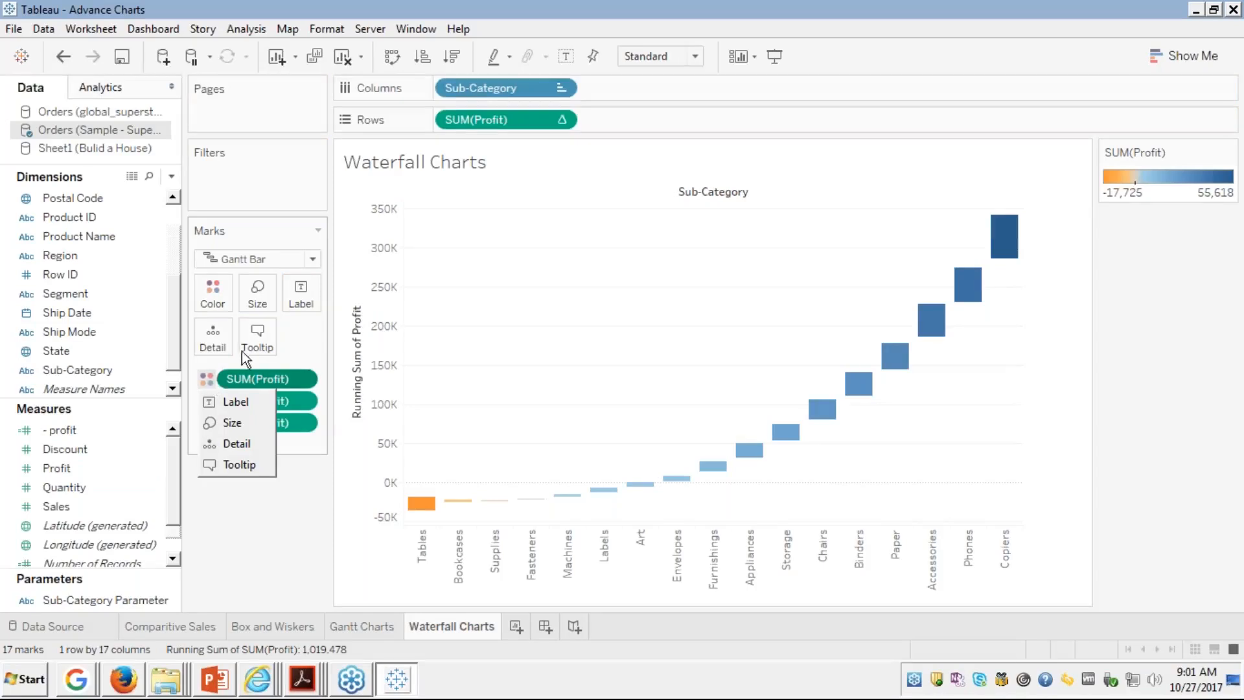
Step: Apply the Red-Green Diverging palette to the Profit colors, using stepped color with 5 steps
{"action": "left_click", "coordinate": [215, 298]}
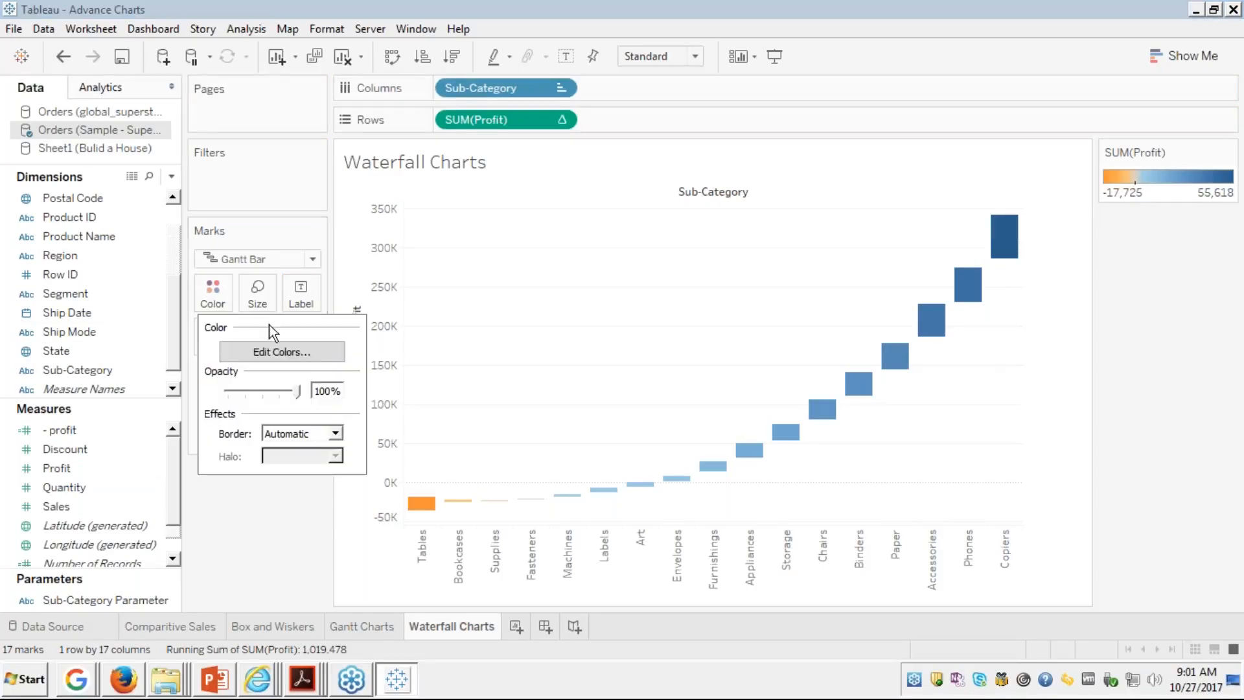
{"action": "left_click", "coordinate": [287, 355]}
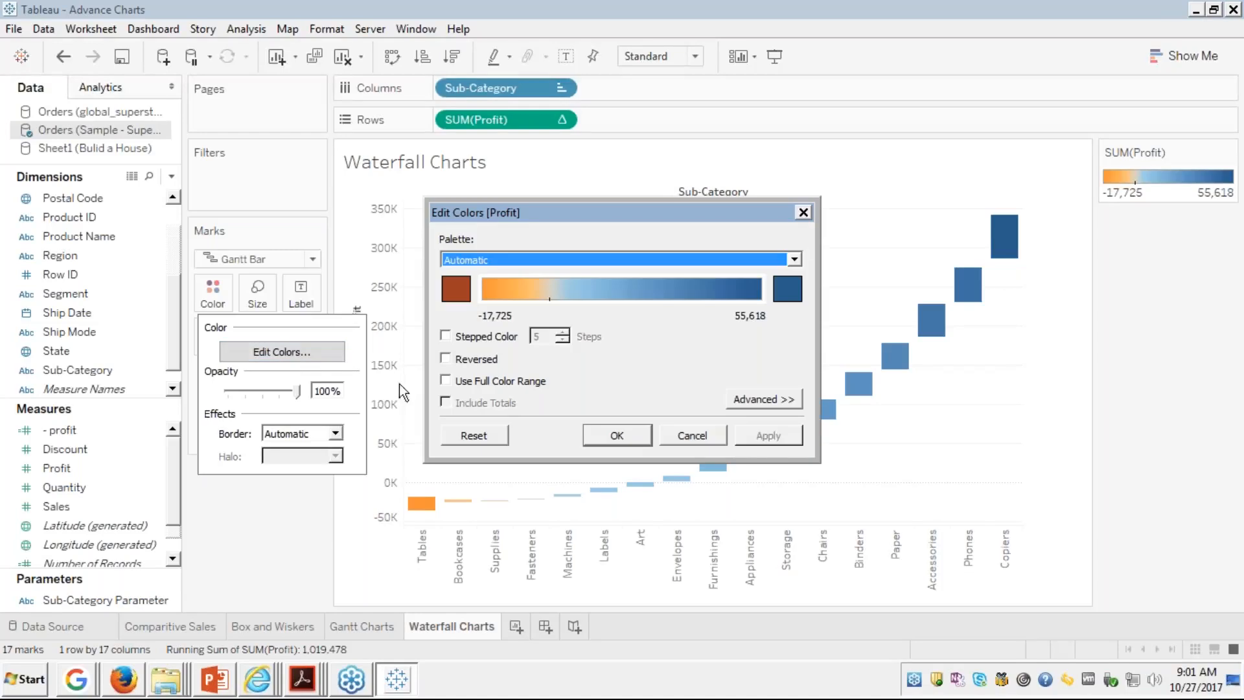
{"action": "left_click", "coordinate": [447, 337]}
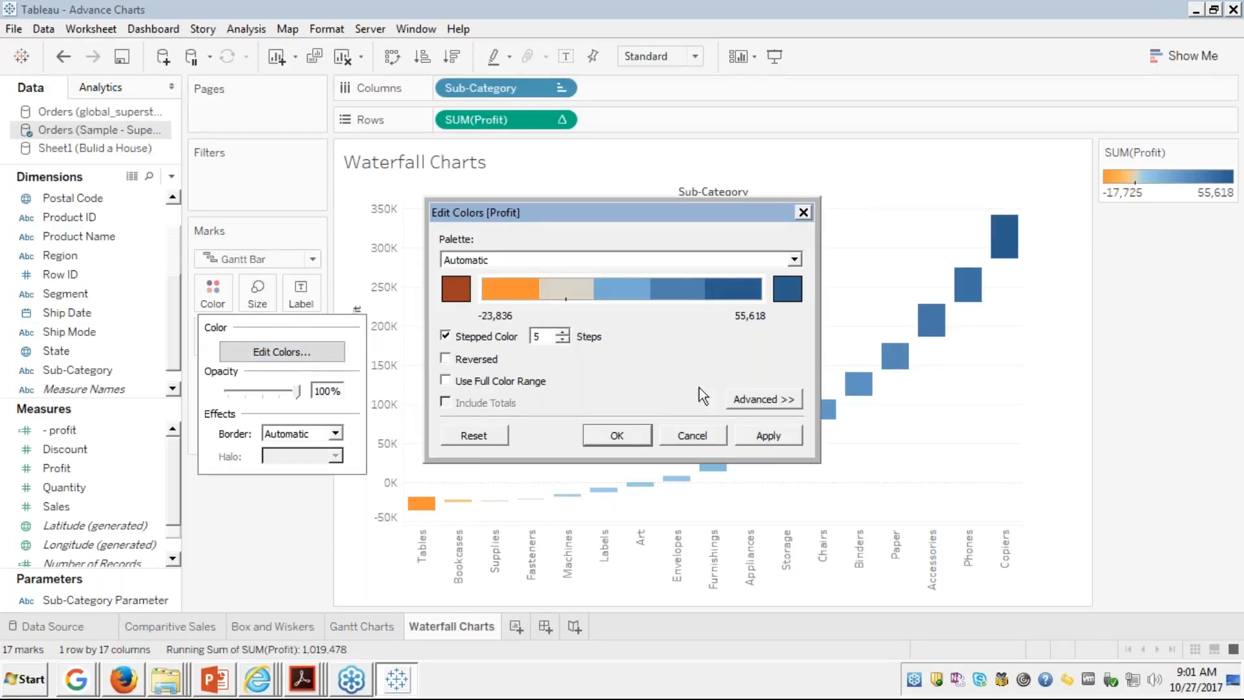
{"action": "left_click", "coordinate": [794, 260]}
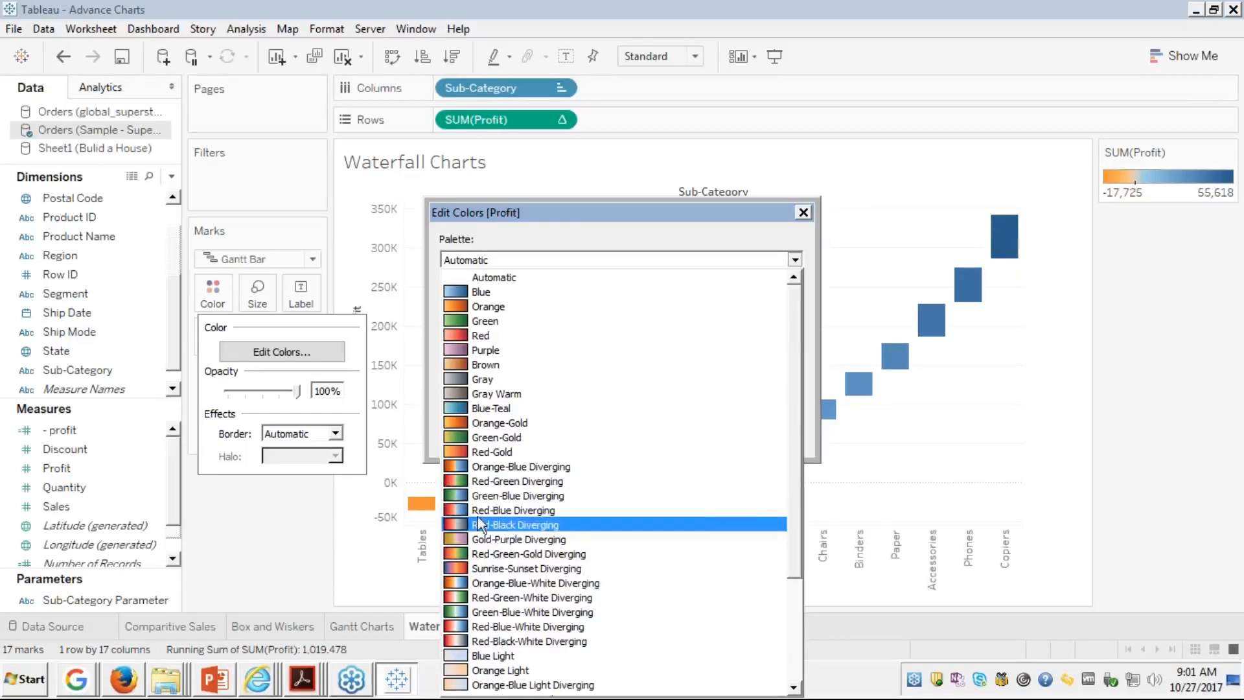
{"action": "left_click", "coordinate": [504, 483]}
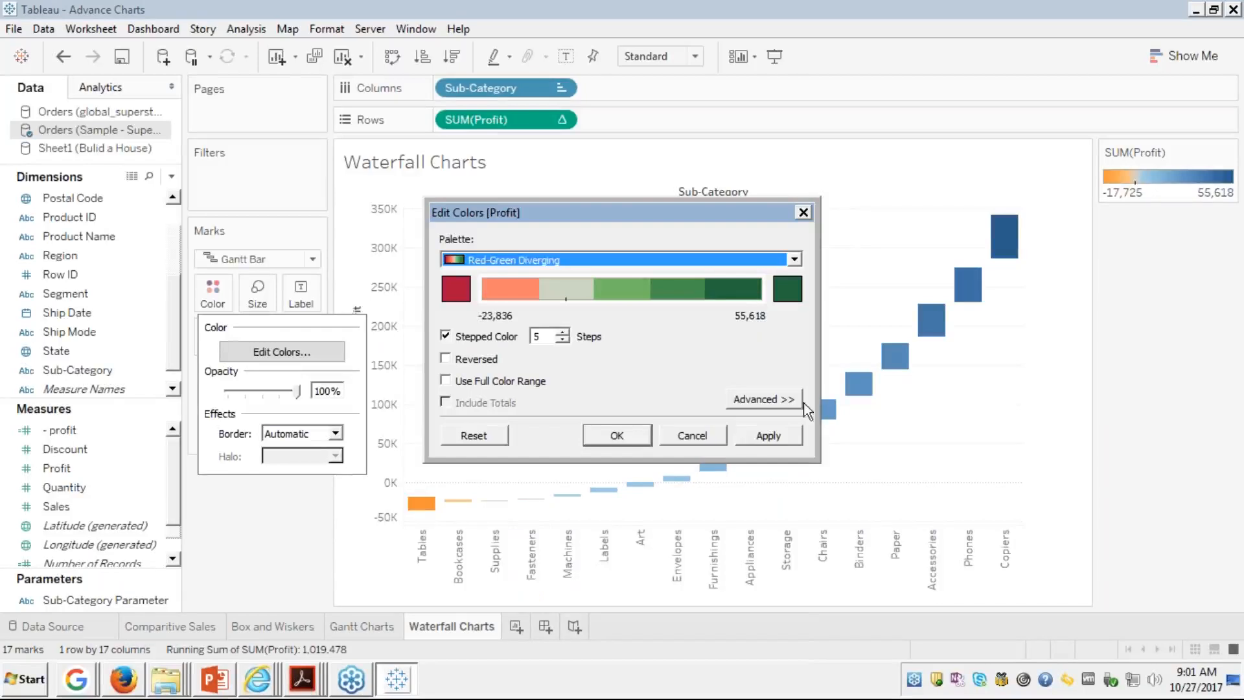
{"action": "left_click", "coordinate": [768, 435]}
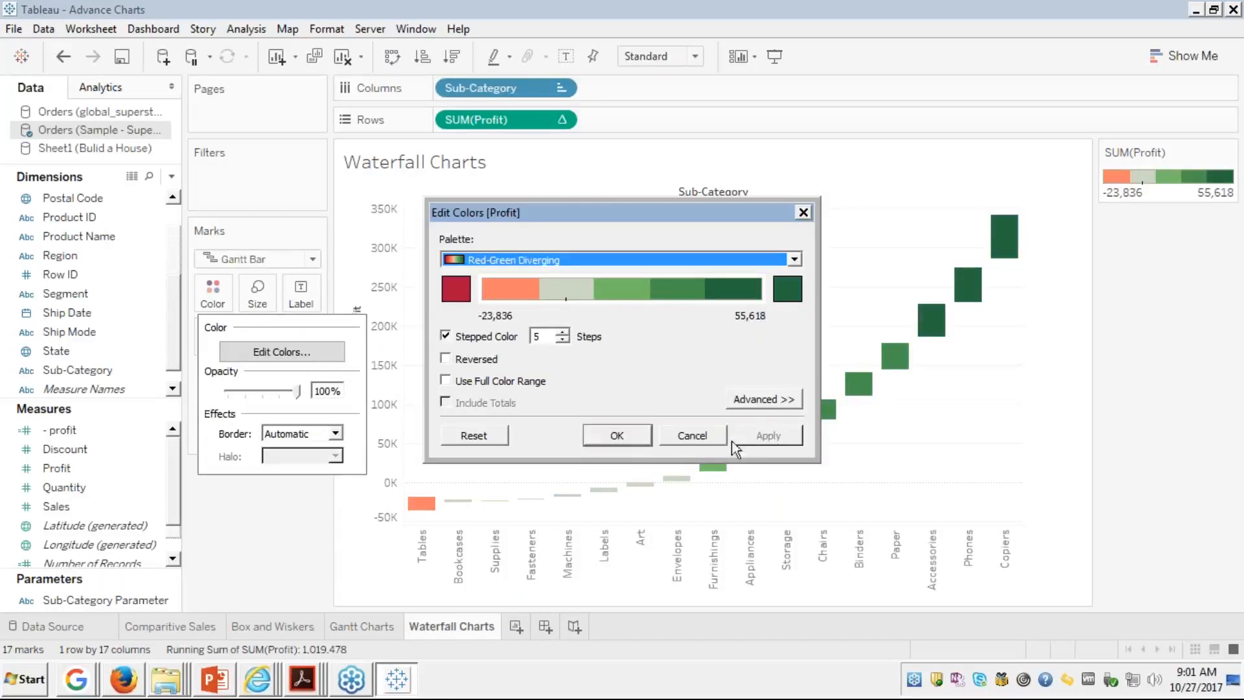
{"action": "left_click", "coordinate": [624, 430]}
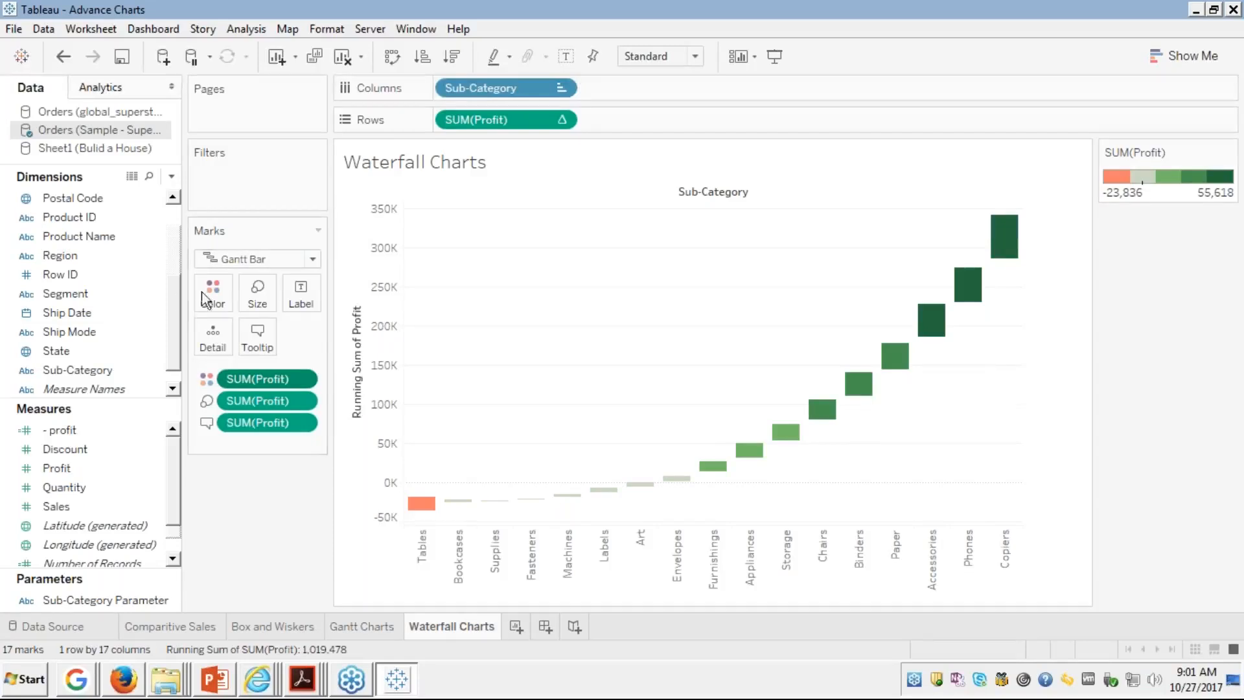
Step: Try to show column grand totals in the waterfall chart and inspect the Copiers and Phones bars
{"action": "left_click", "coordinate": [246, 28]}
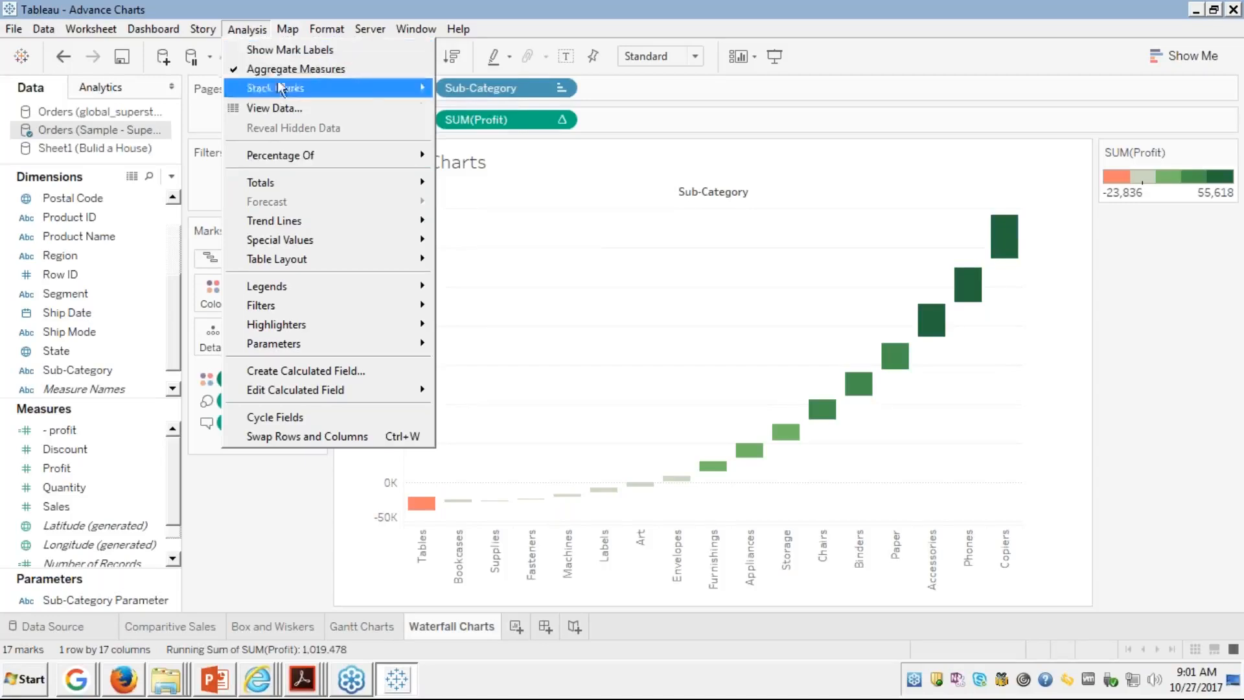
{"action": "mouse_move", "coordinate": [270, 185]}
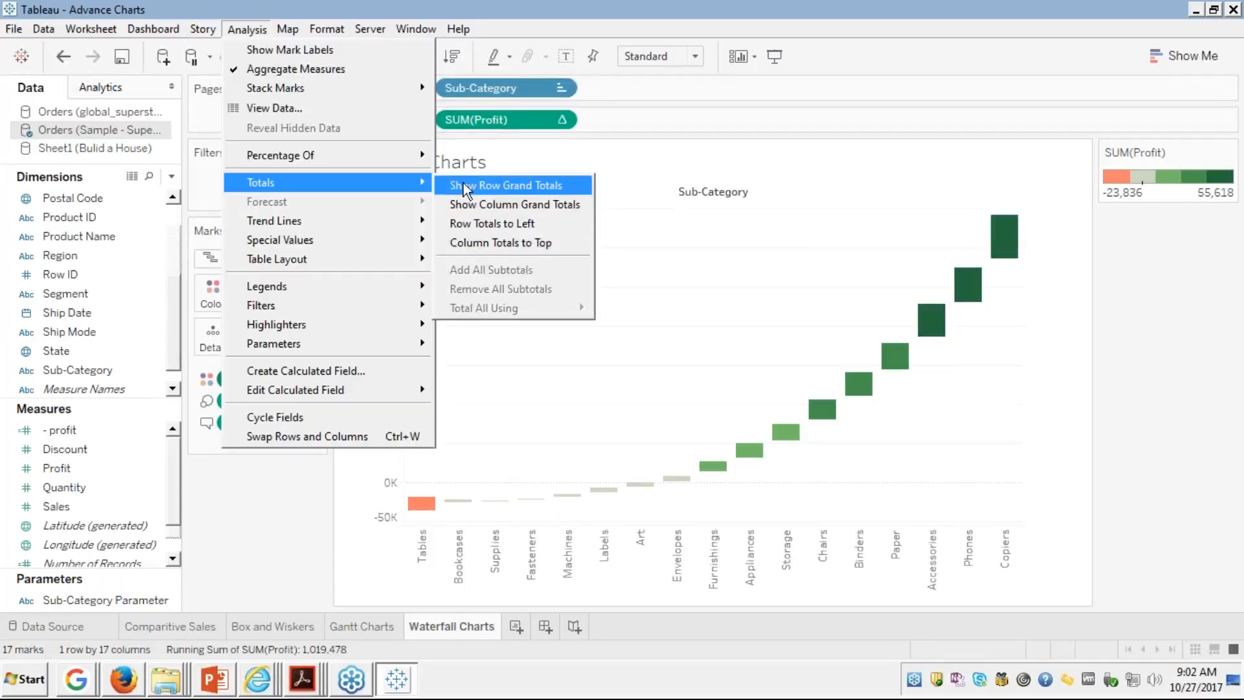
{"action": "left_click", "coordinate": [457, 203]}
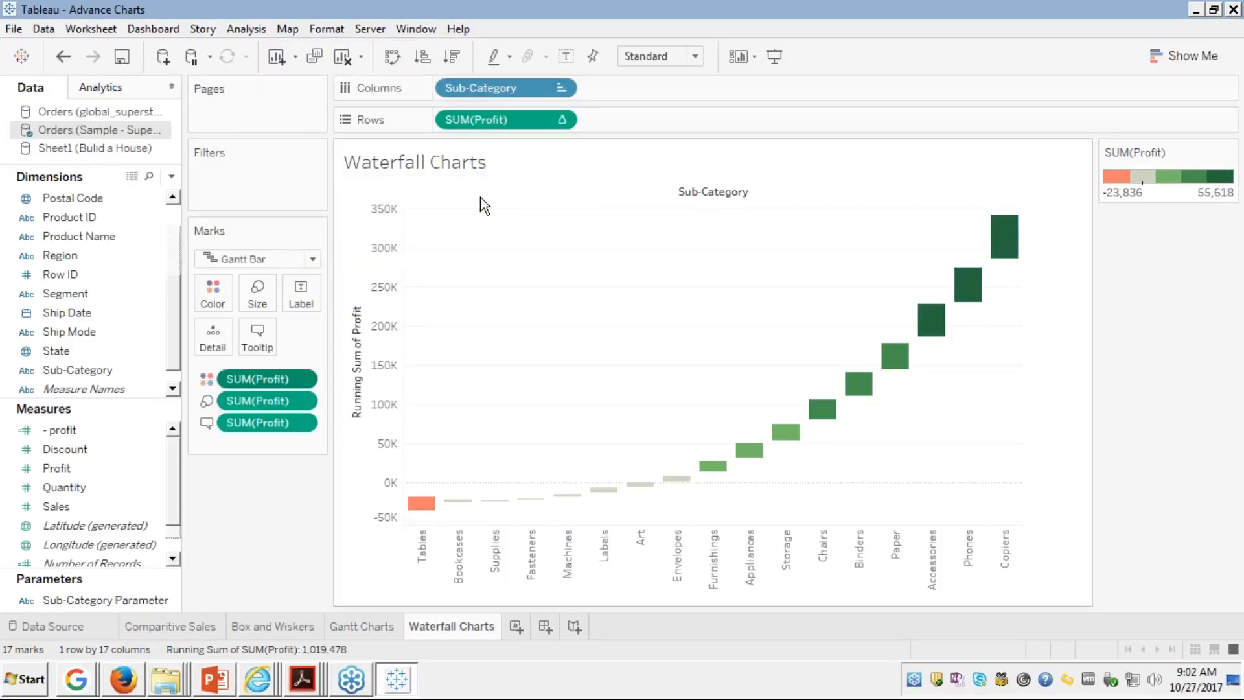
{"action": "mouse_move", "coordinate": [997, 250]}
{"action": "mouse_move", "coordinate": [967, 288]}
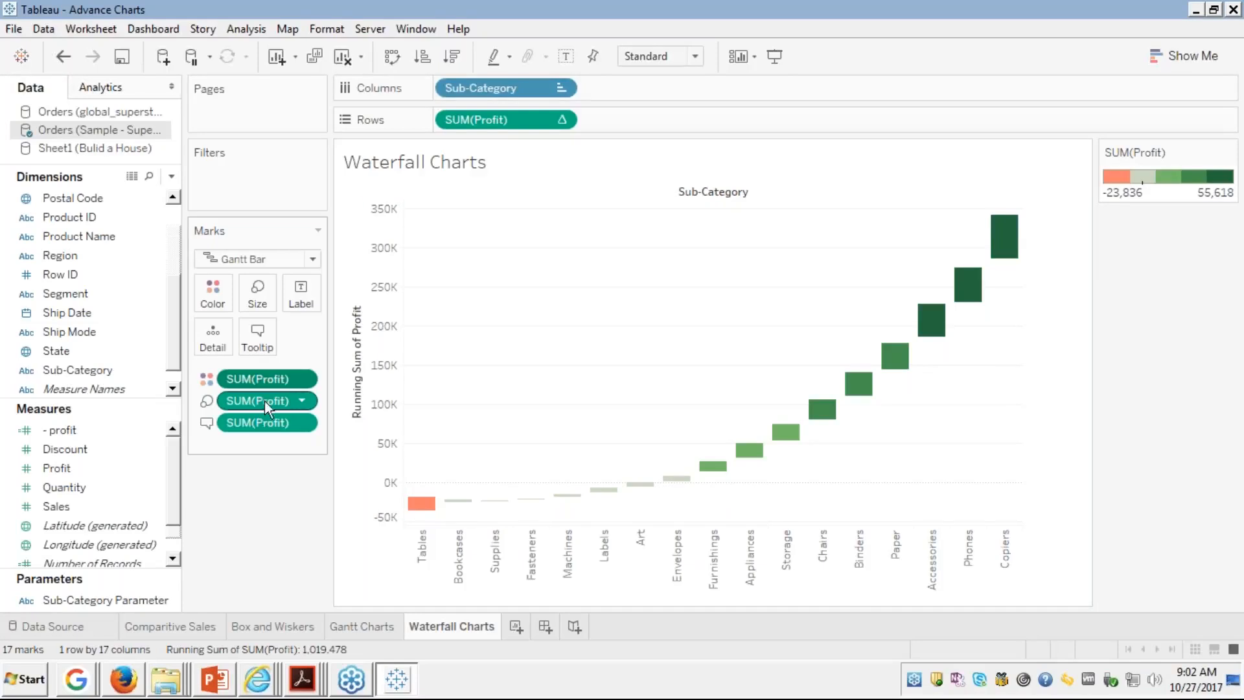
Step: Switch the Gantt bars' size to - profit and back to Profit to compare how the bars are drawn
{"action": "left_click_drag", "start_coordinate": [258, 398], "coordinate": [259, 298]}
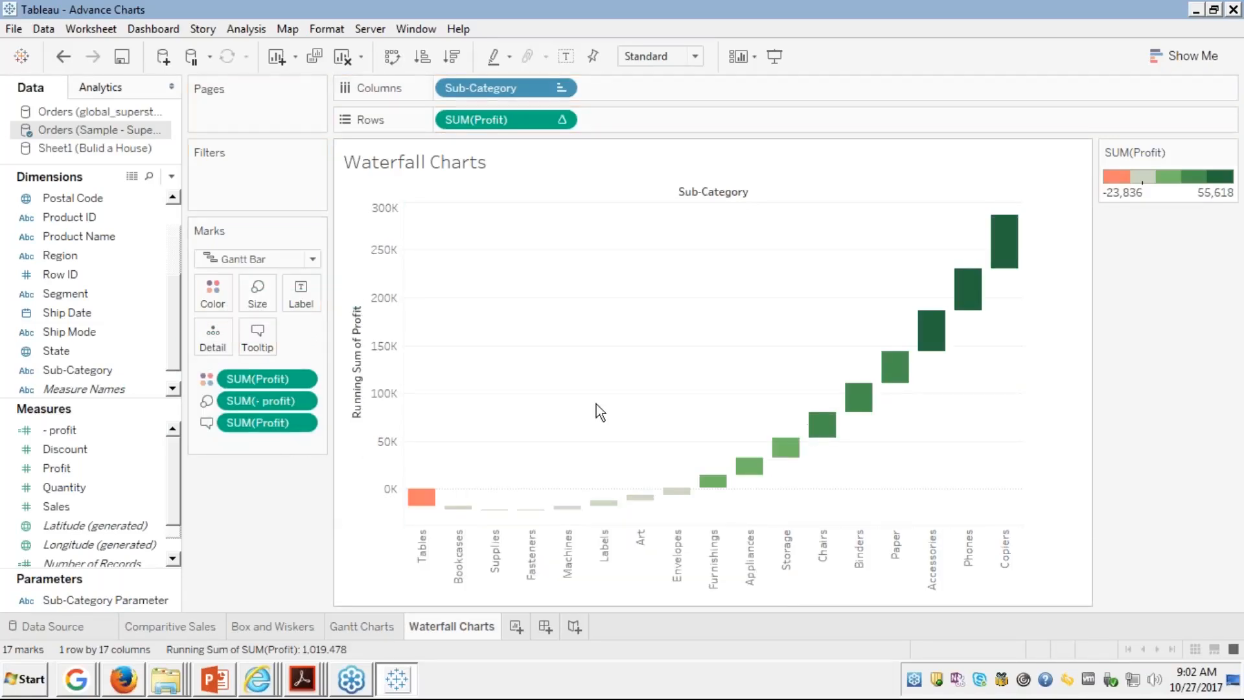
{"action": "mouse_move", "coordinate": [421, 497]}
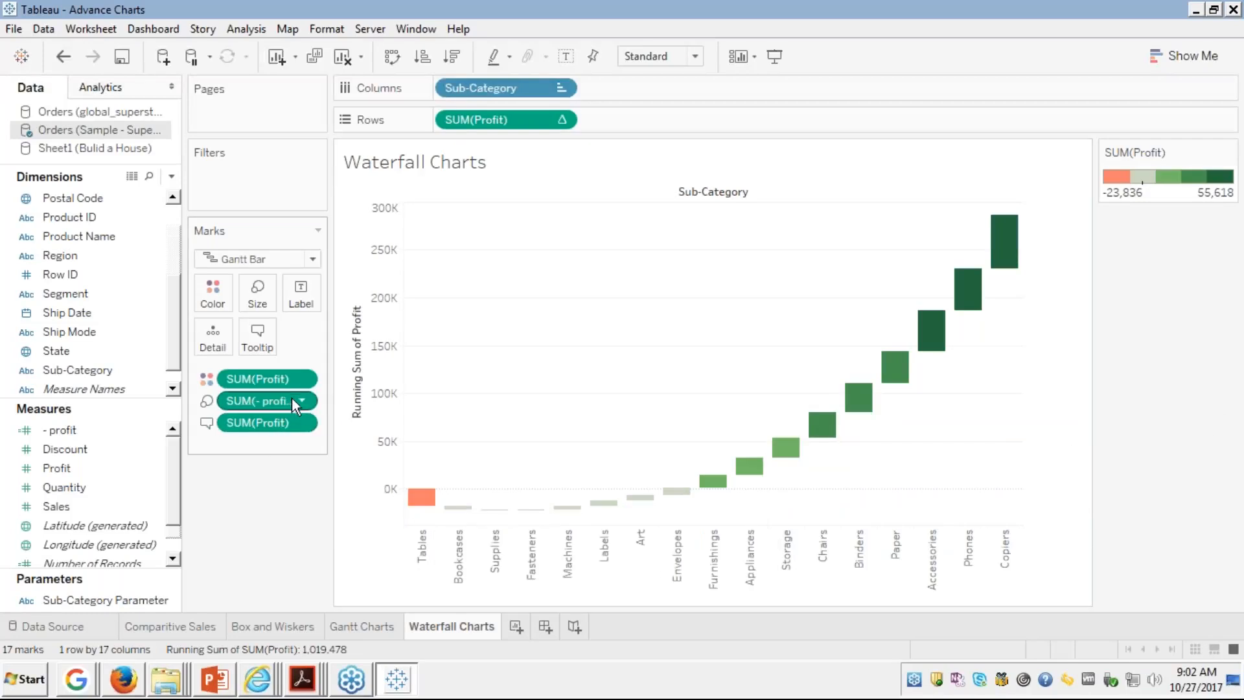
{"action": "left_click_drag", "start_coordinate": [286, 395], "coordinate": [261, 302]}
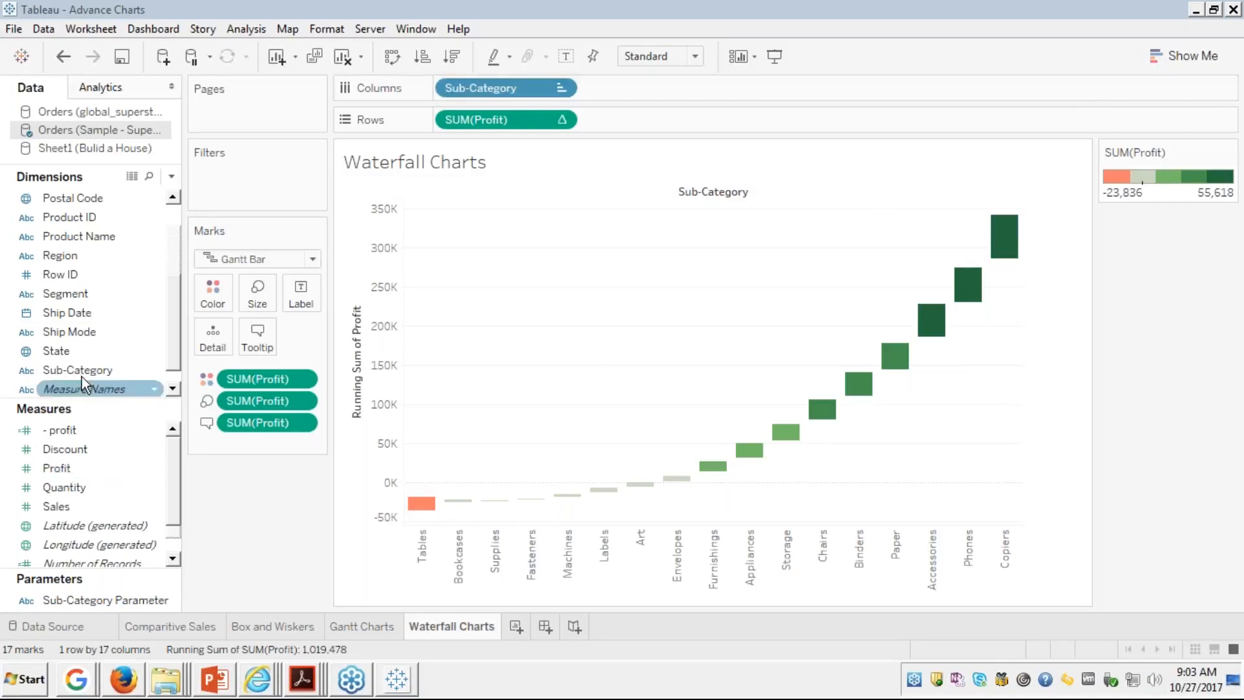
Step: Review the formula of the - profit calculated field and close it without changes
{"action": "right_click", "coordinate": [68, 432]}
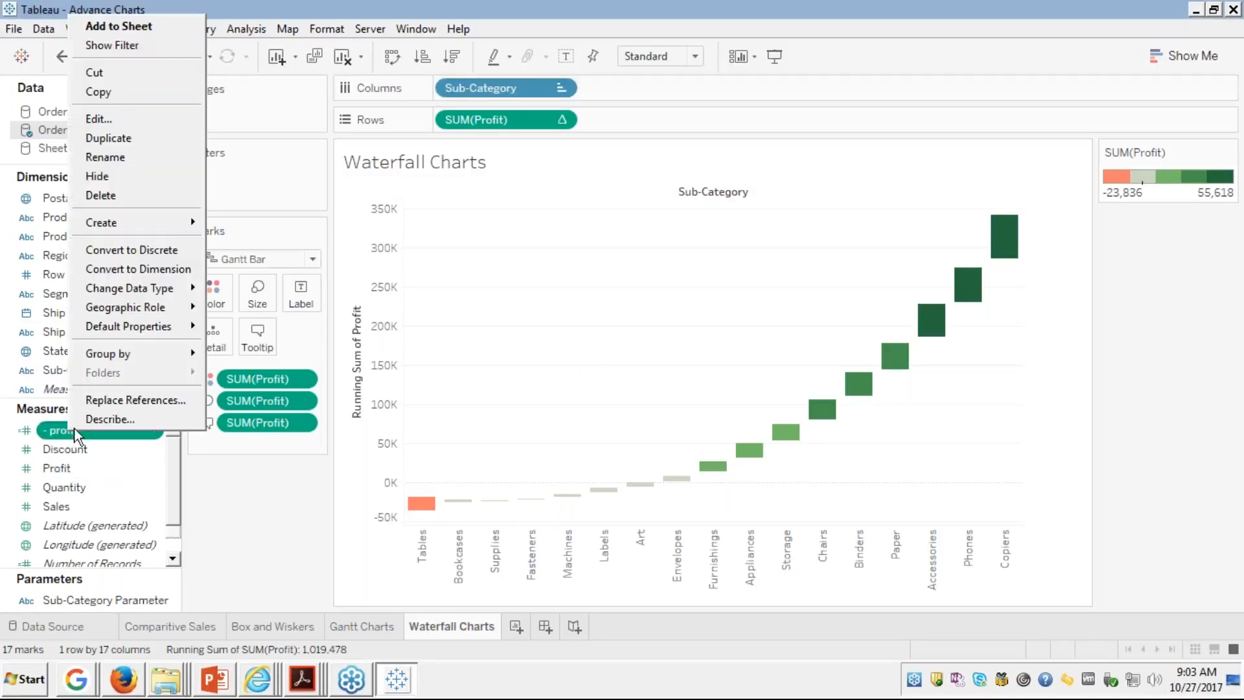
{"action": "left_click", "coordinate": [103, 124]}
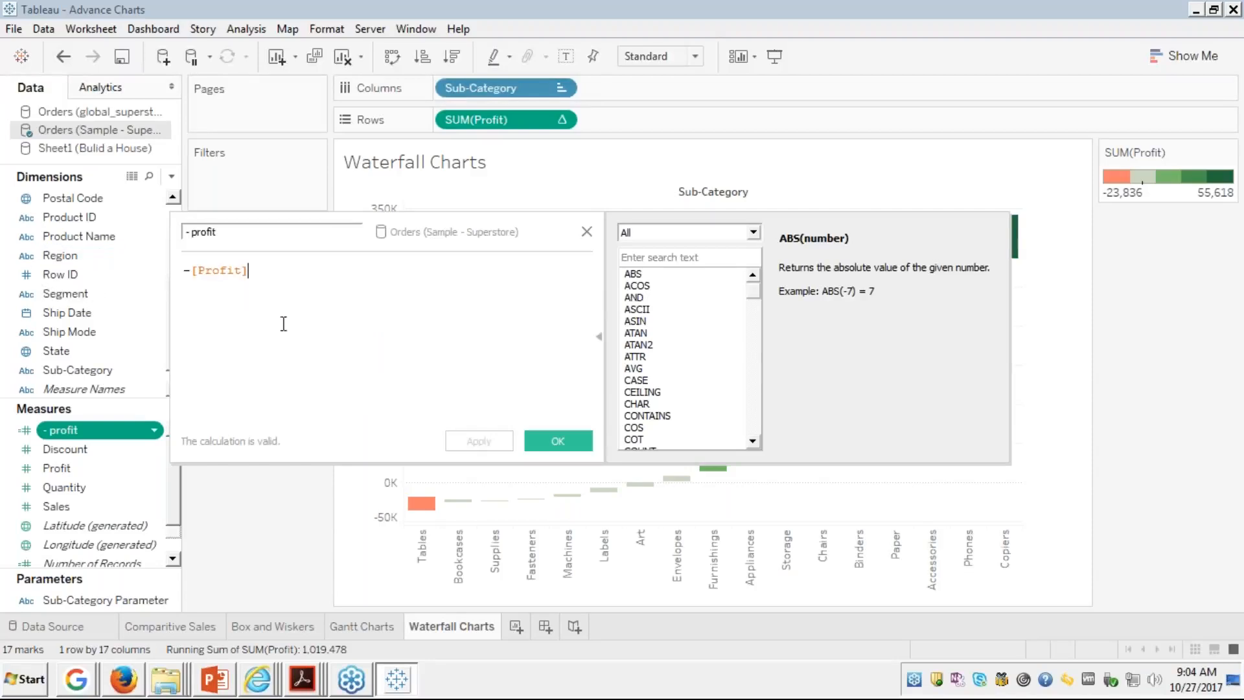
{"action": "left_click", "coordinate": [558, 441]}
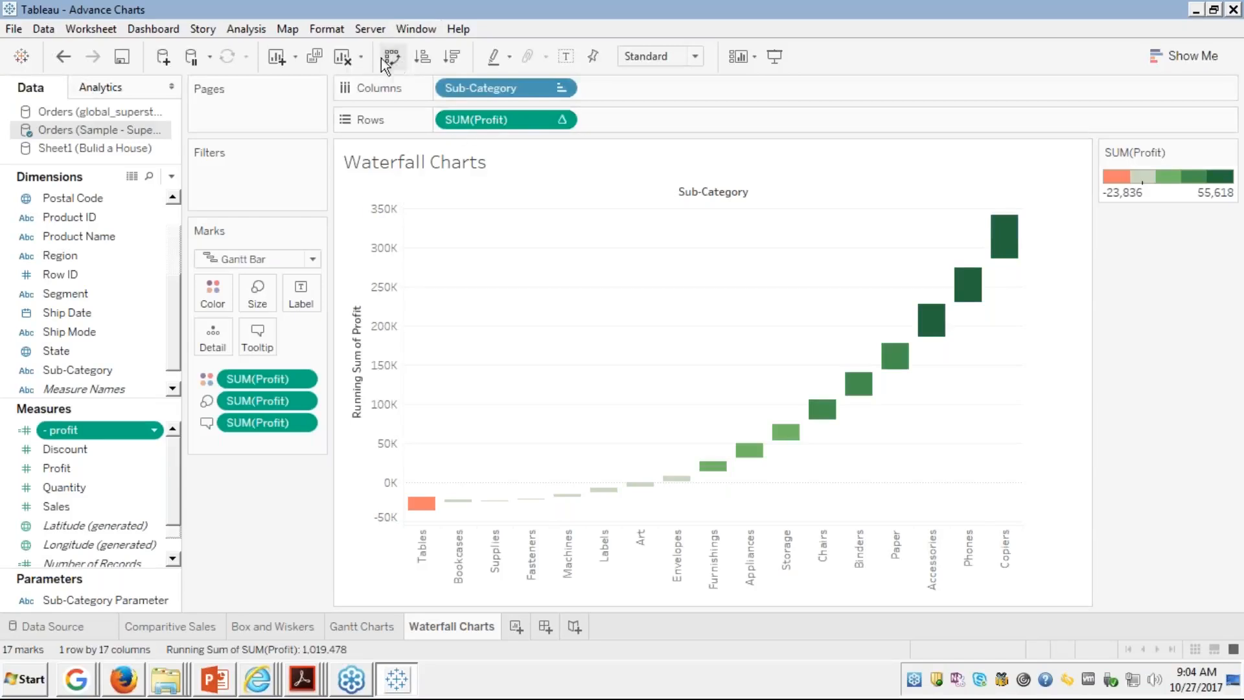
Step: Clear all fields and formatting from the Waterfall Charts sheet
{"action": "left_click", "coordinate": [343, 57]}
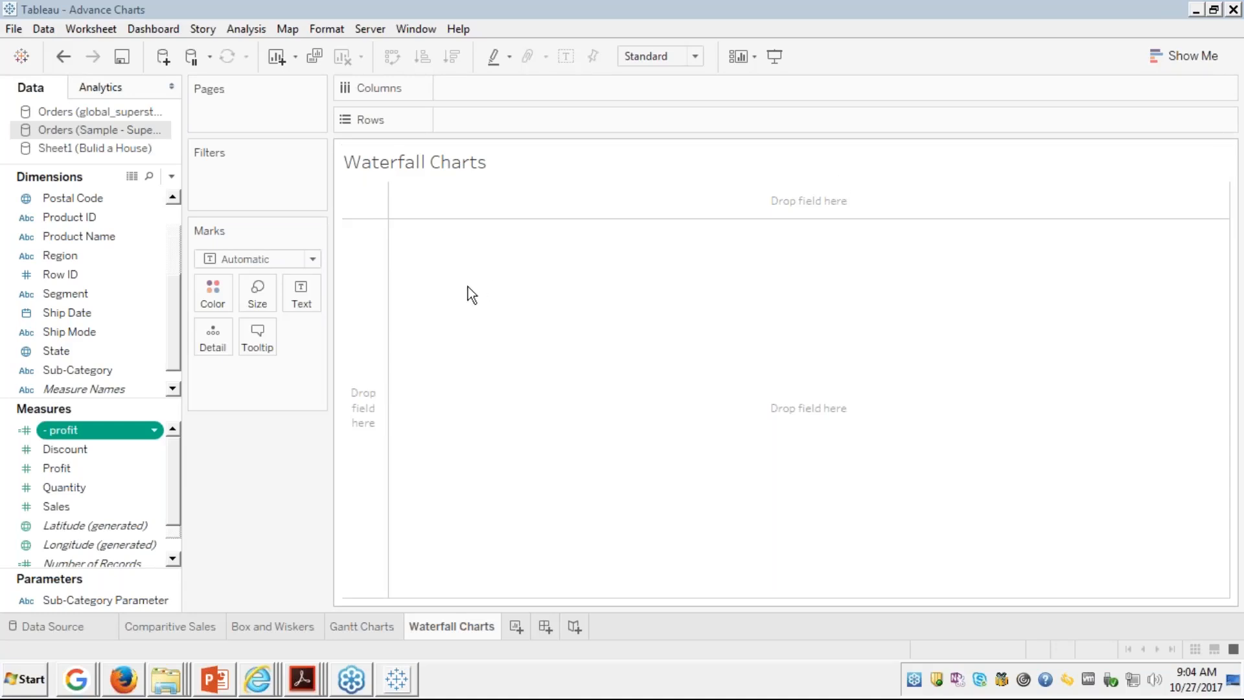
Step: Build a vertical bar chart of Profit by Sub-Category on the Waterfall Charts sheet, sorted in ascending order of Profit
{"action": "double_click", "coordinate": [79, 369]}
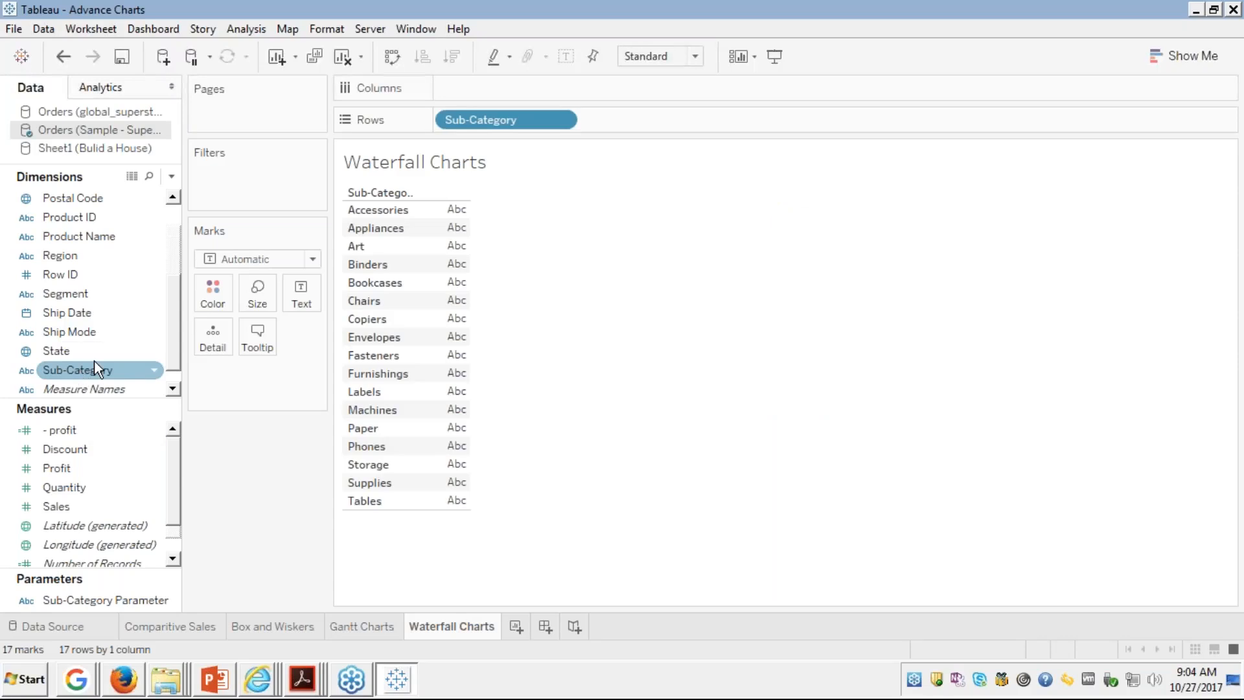
{"action": "left_click", "coordinate": [54, 436]}
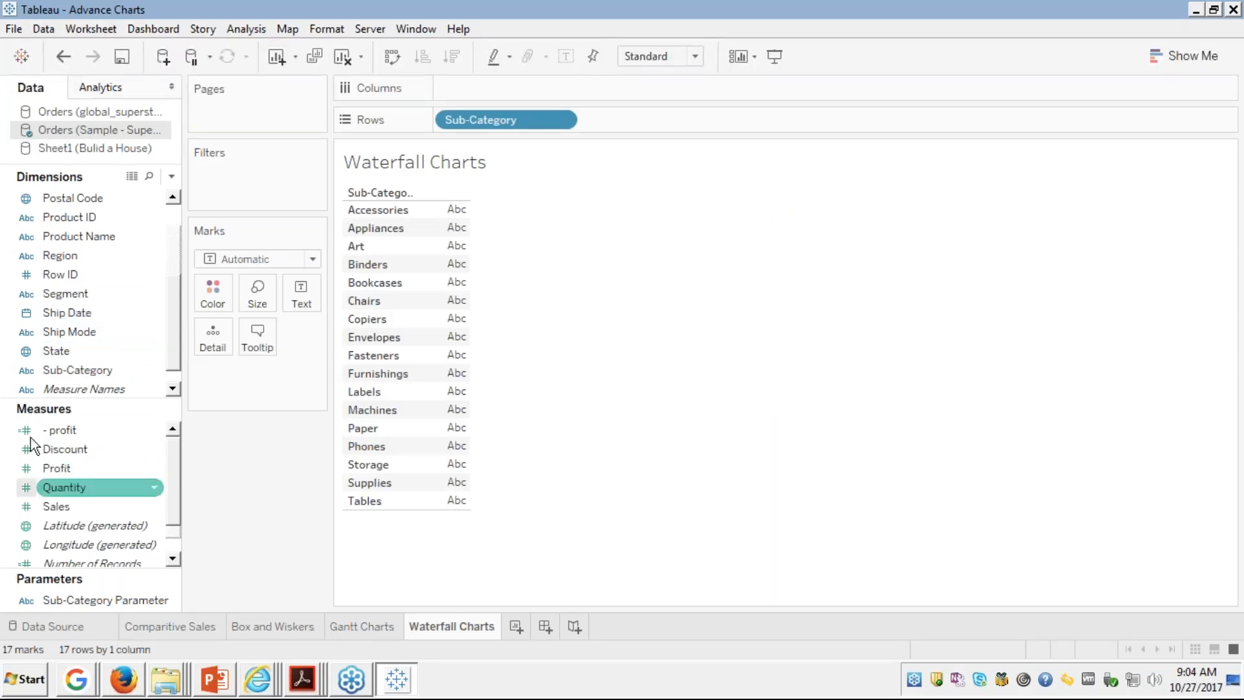
{"action": "left_click", "coordinate": [56, 466]}
{"action": "mouse_move", "coordinate": [55, 466]}
{"action": "left_mouse_down"}
{"action": "mouse_move", "coordinate": [239, 403]}
{"action": "mouse_move", "coordinate": [363, 310]}
{"action": "mouse_move", "coordinate": [473, 90]}
{"action": "left_mouse_up"}
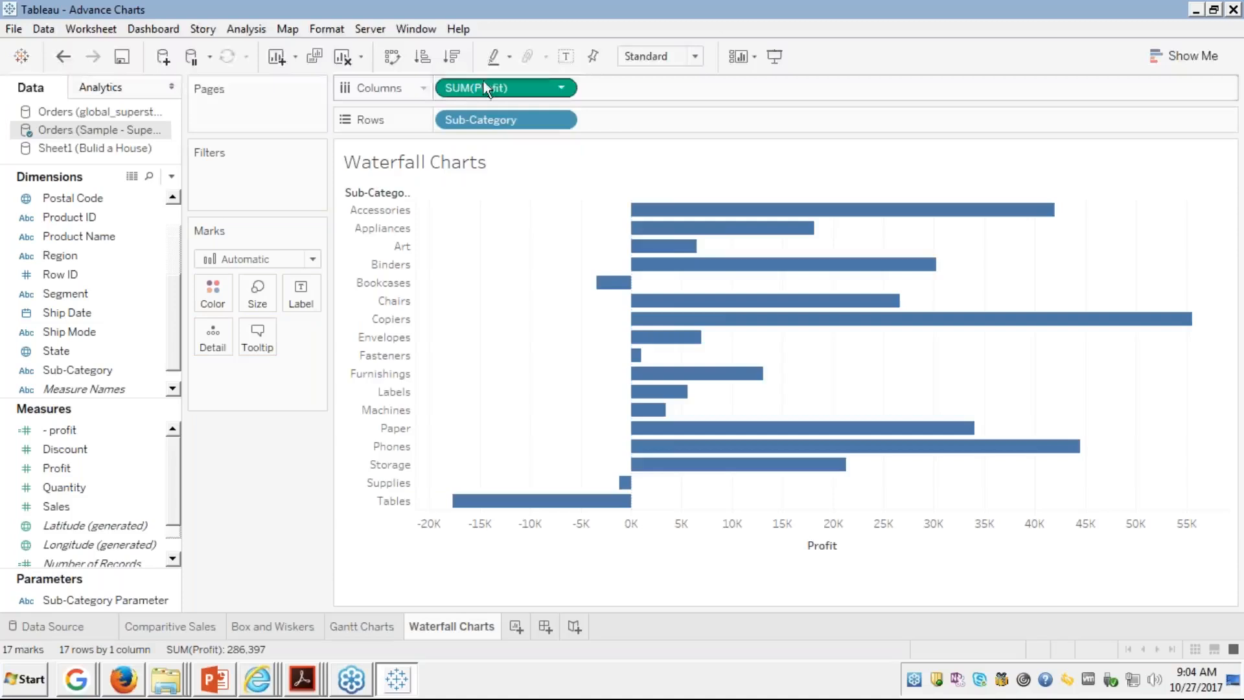
{"action": "left_click", "coordinate": [422, 57]}
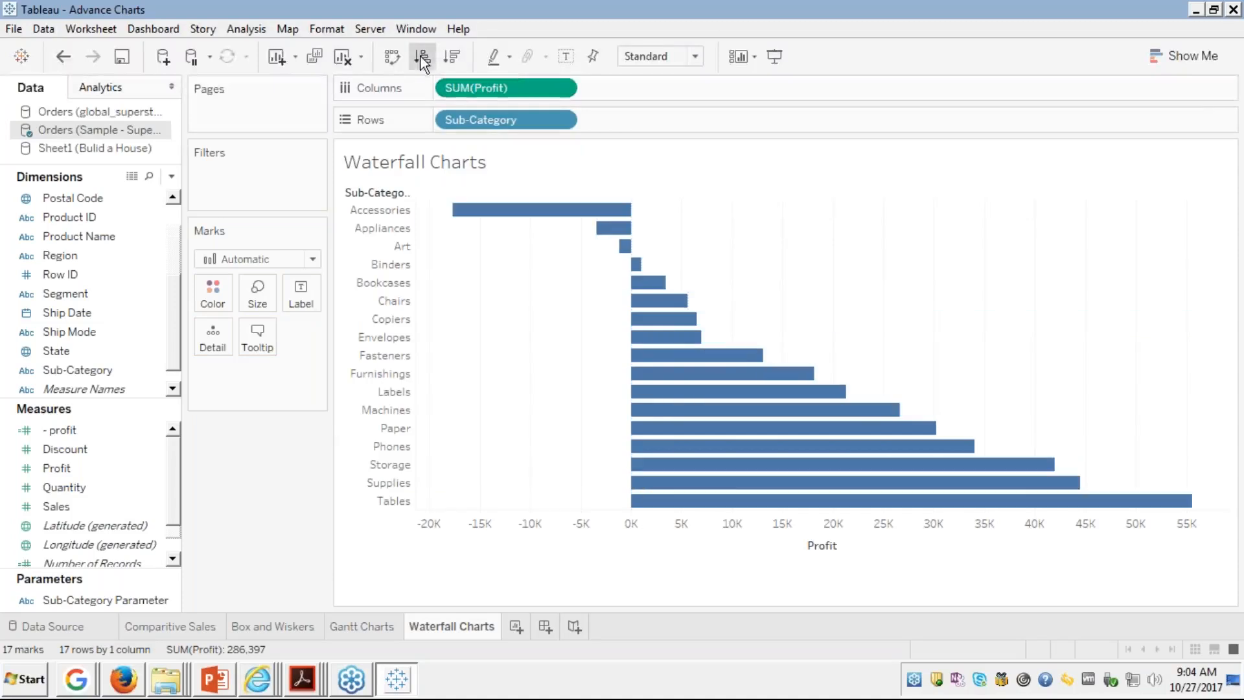
{"action": "left_click", "coordinate": [385, 60]}
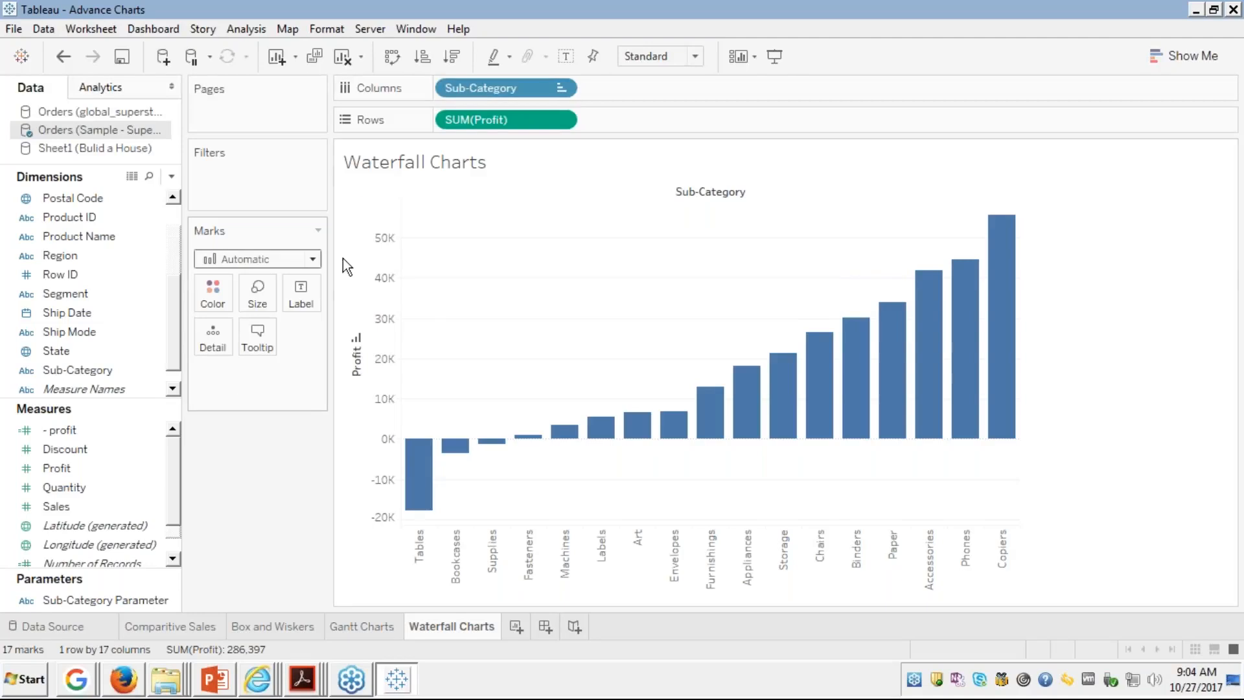
Step: Apply a Running Total quick table calculation to SUM(Profit) and inspect the Copiers bar
{"action": "right_click", "coordinate": [517, 119]}
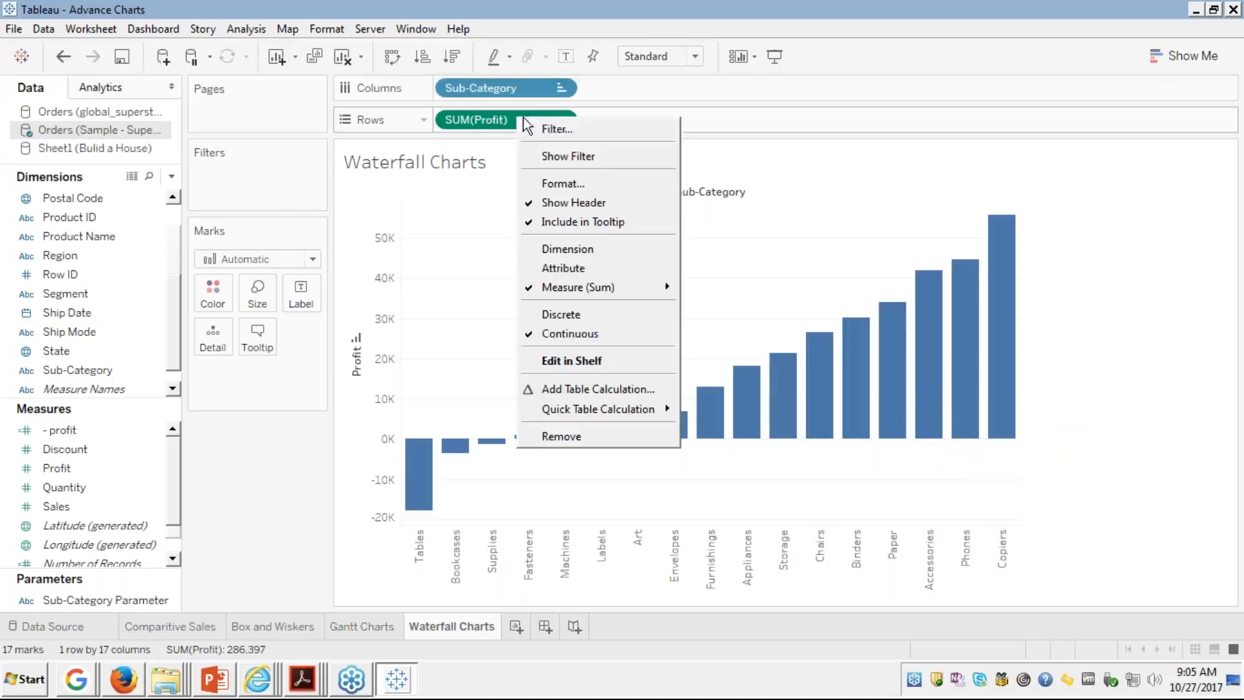
{"action": "mouse_move", "coordinate": [577, 413]}
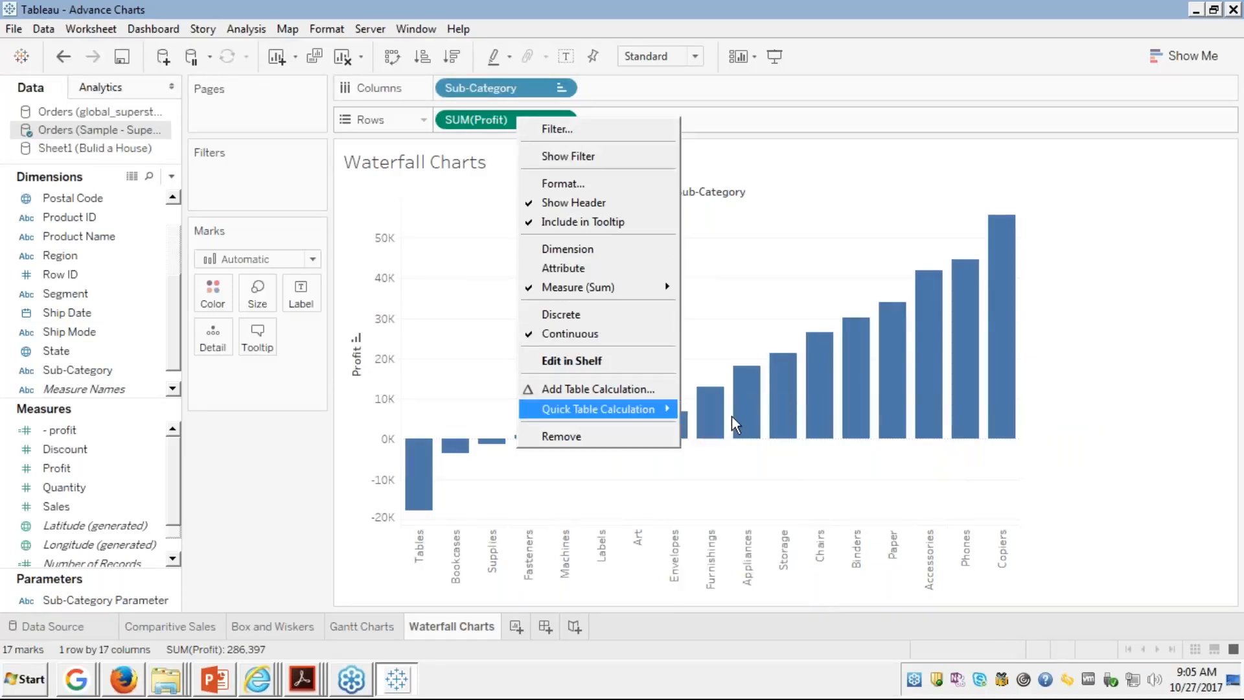
{"action": "left_click", "coordinate": [732, 415]}
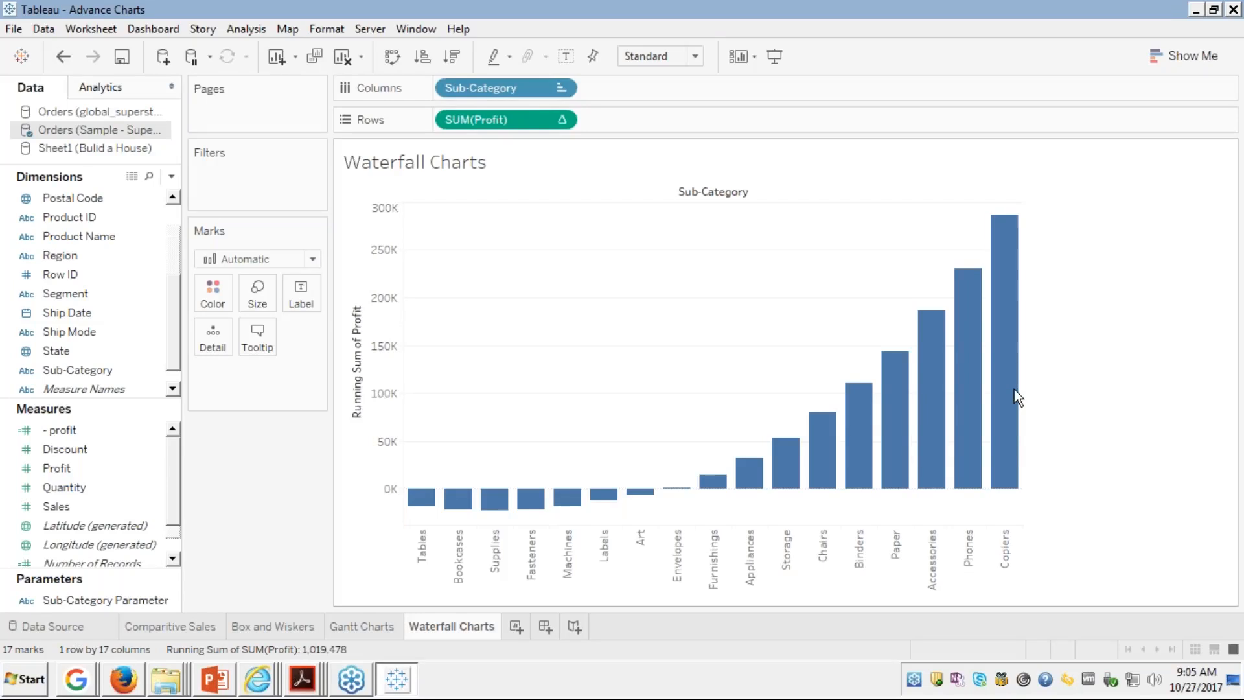
{"action": "mouse_move", "coordinate": [1005, 222]}
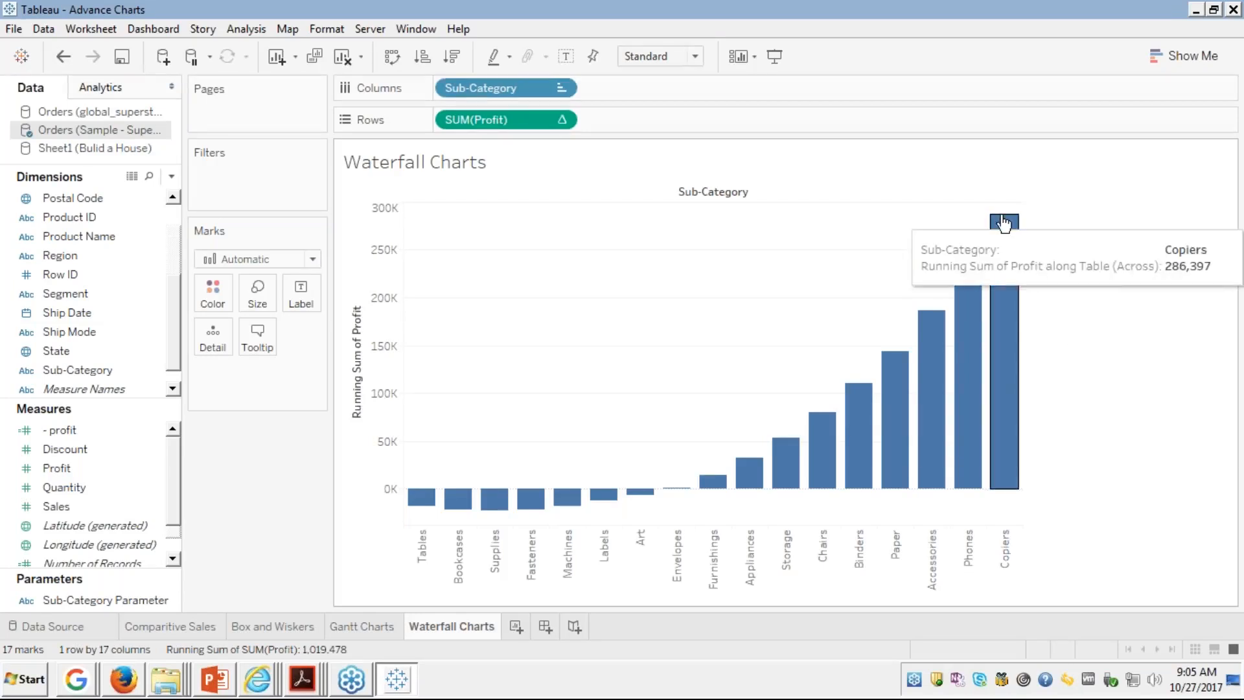
{"action": "mouse_move", "coordinate": [923, 330]}
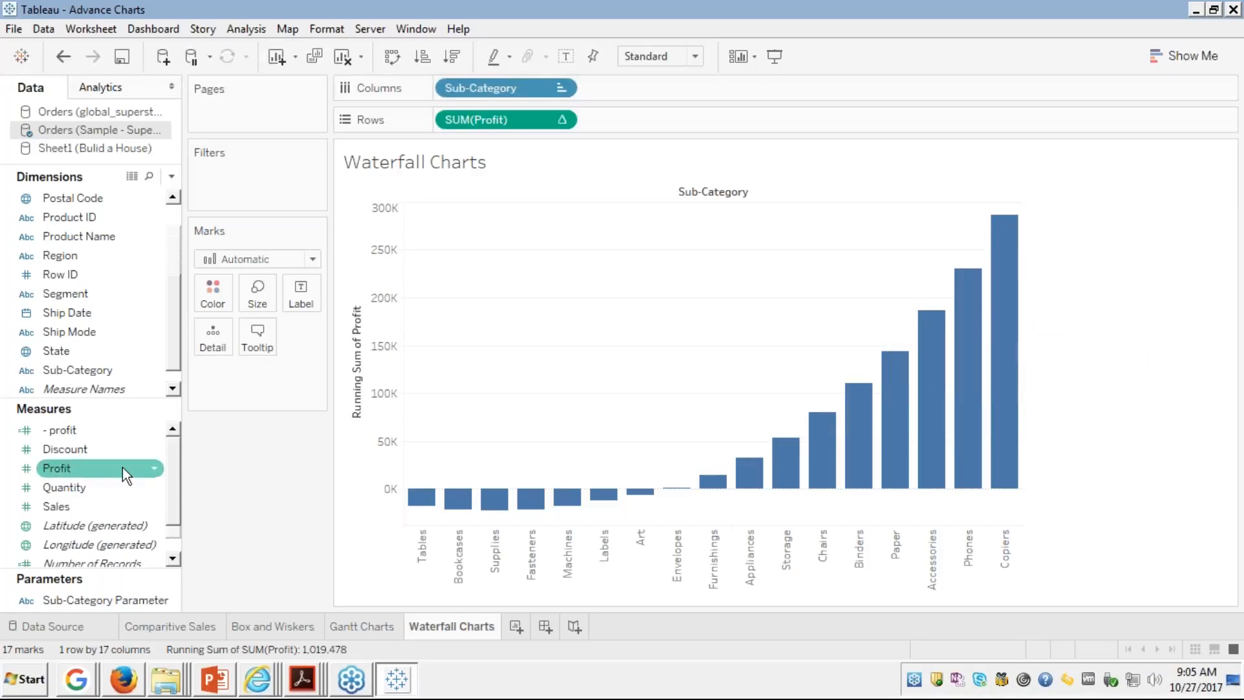
Step: Color the bars by Profit and accept the Red-Green Diverging palette with 5 color steps
{"action": "left_click", "coordinate": [88, 468]}
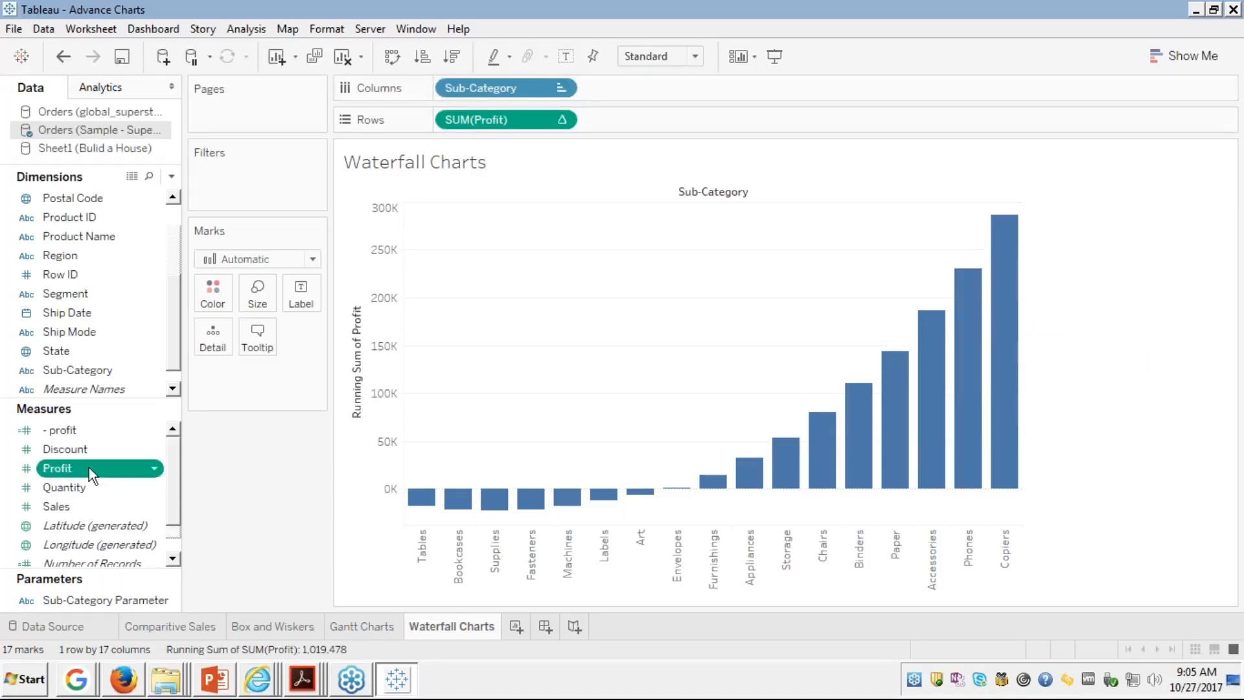
{"action": "left_click_drag", "start_coordinate": [88, 468], "coordinate": [214, 292]}
{"action": "left_click", "coordinate": [213, 295]}
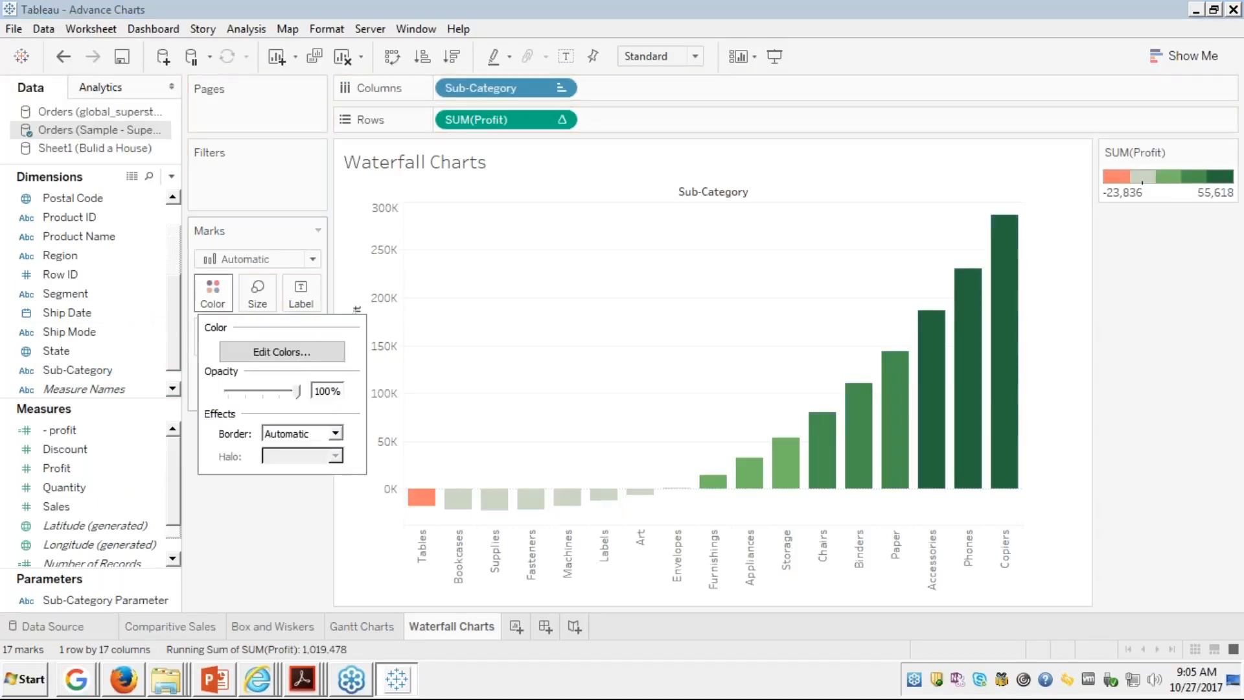
{"action": "left_click", "coordinate": [259, 356]}
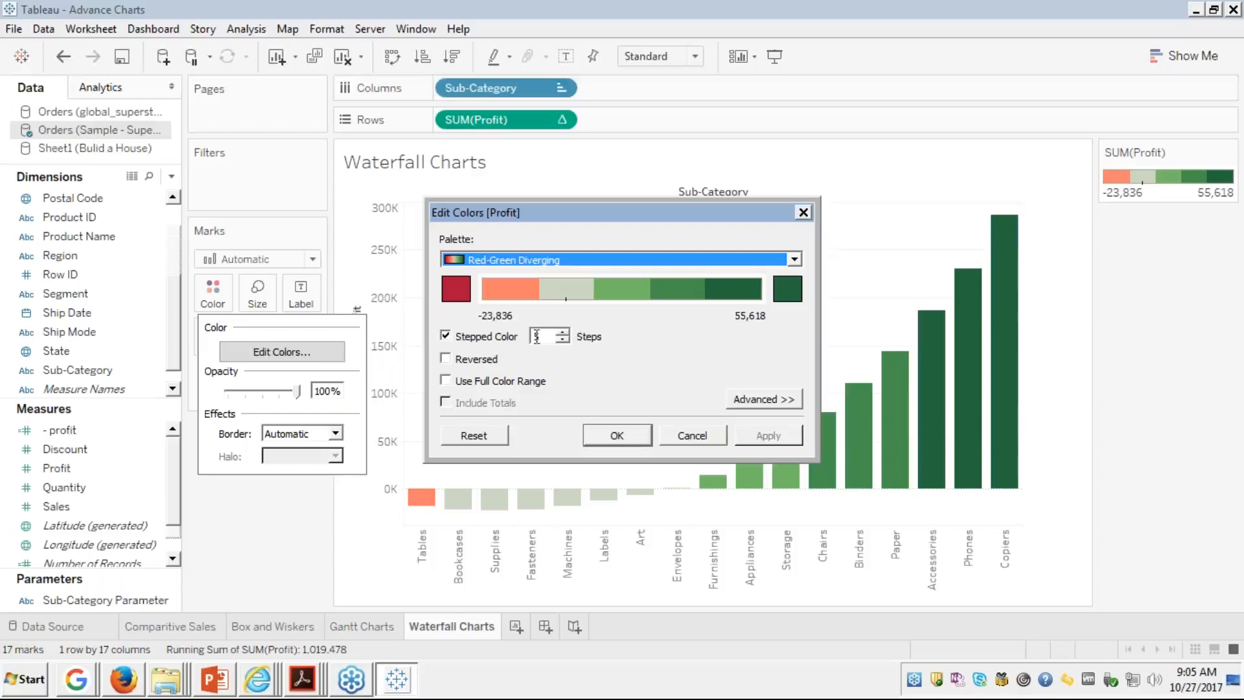
{"action": "left_click", "coordinate": [619, 435]}
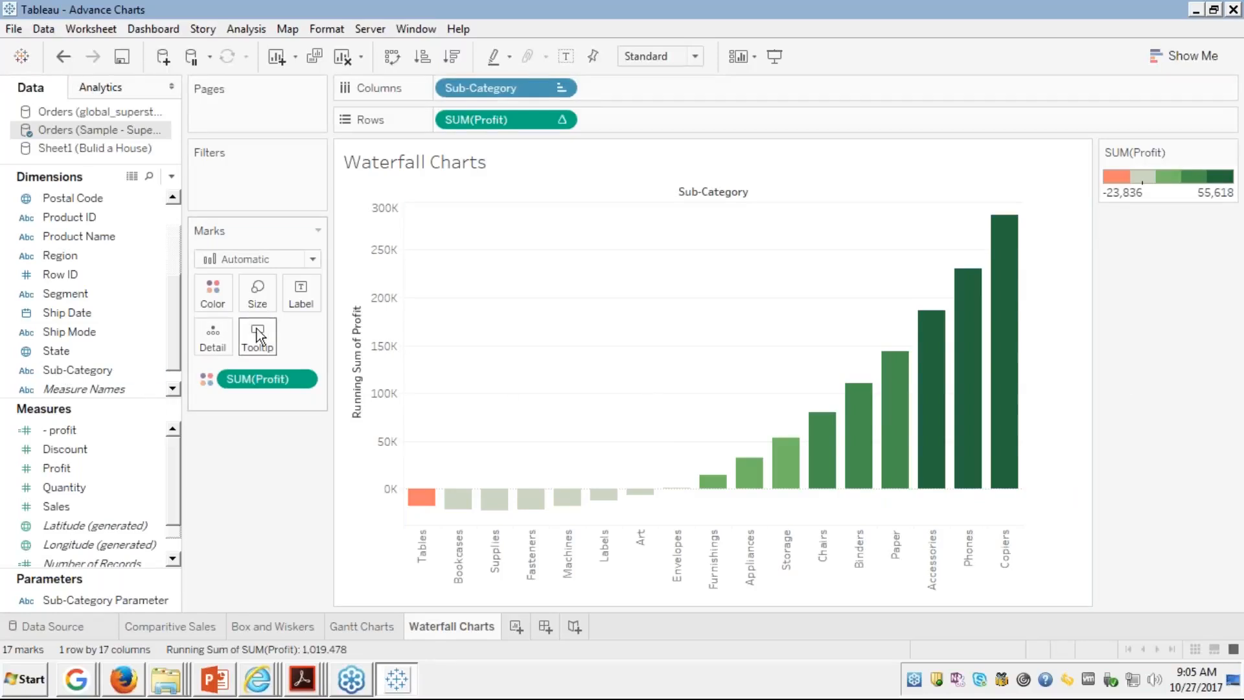
Step: Change the mark type to Gantt Bar, size the marks by Profit, and inspect the resulting bars
{"action": "left_click", "coordinate": [313, 260]}
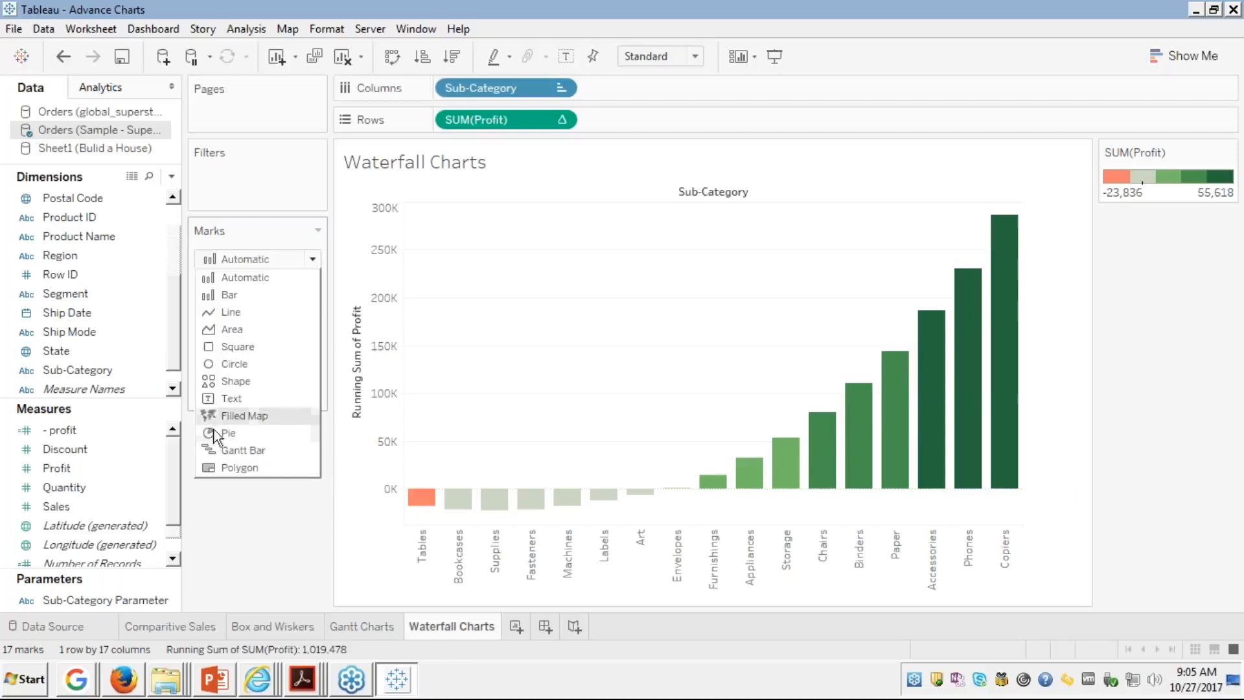
{"action": "left_click", "coordinate": [232, 452]}
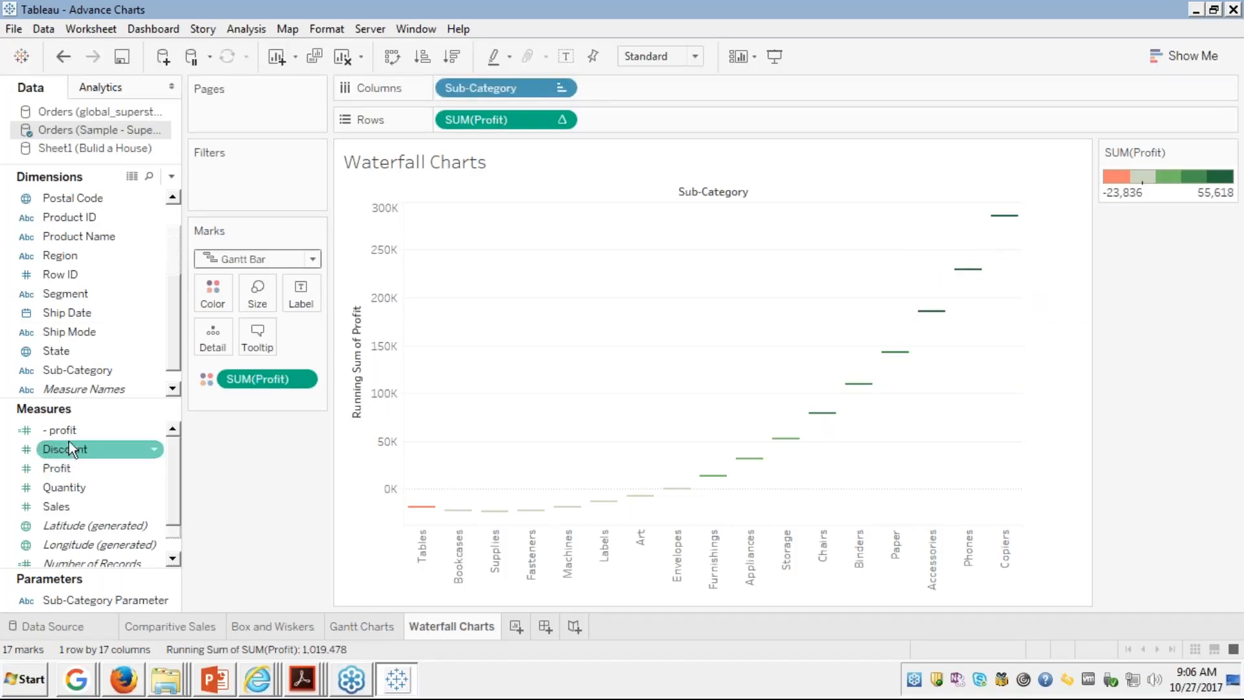
{"action": "left_click", "coordinate": [61, 472]}
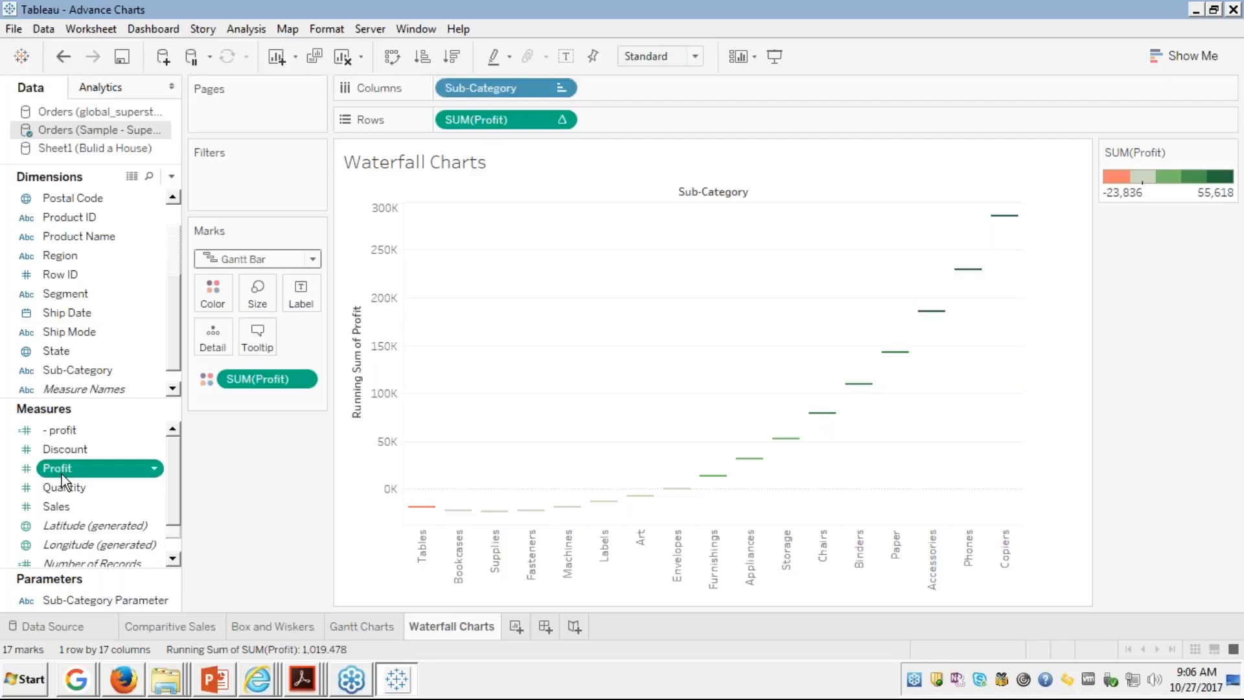
{"action": "left_click_drag", "start_coordinate": [61, 473], "coordinate": [257, 290]}
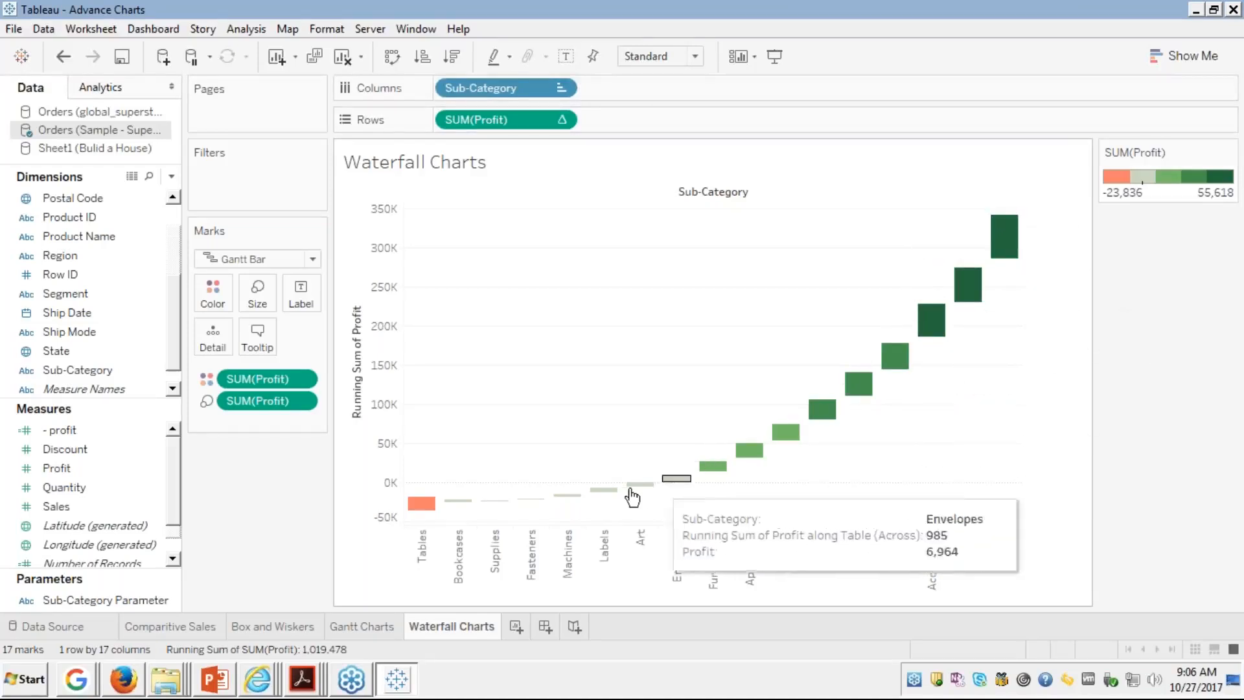
{"action": "mouse_move", "coordinate": [425, 514]}
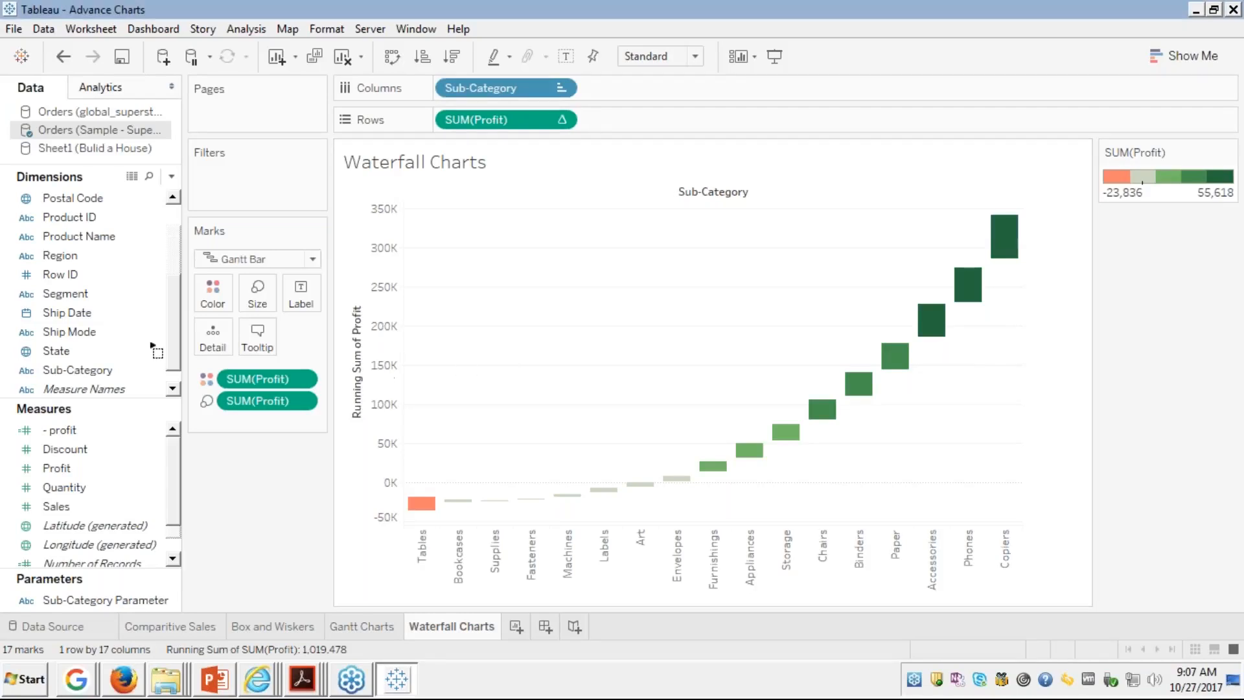
Step: Save the workbook and go through the Gantt Charts and Box and Wiskers sheets to the Comparitive Sales sheet
{"action": "left_click", "coordinate": [14, 29]}
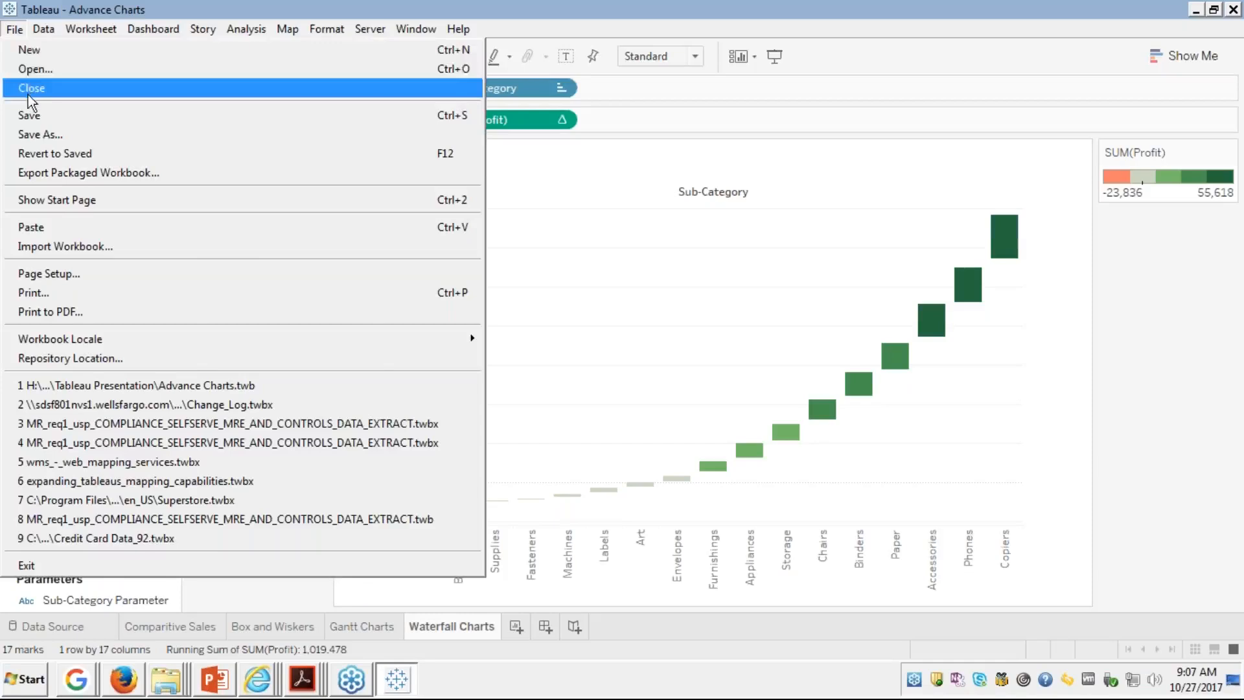
{"action": "left_click", "coordinate": [28, 115]}
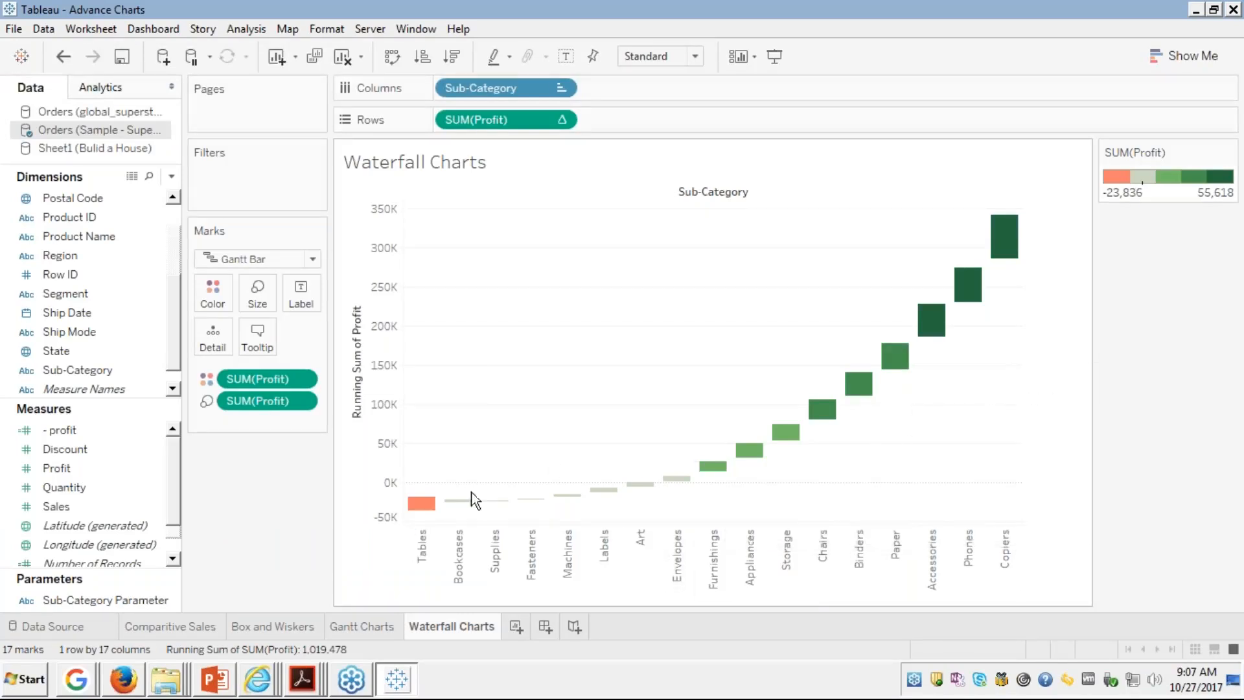
{"action": "left_click", "coordinate": [355, 628]}
{"action": "left_click", "coordinate": [284, 625]}
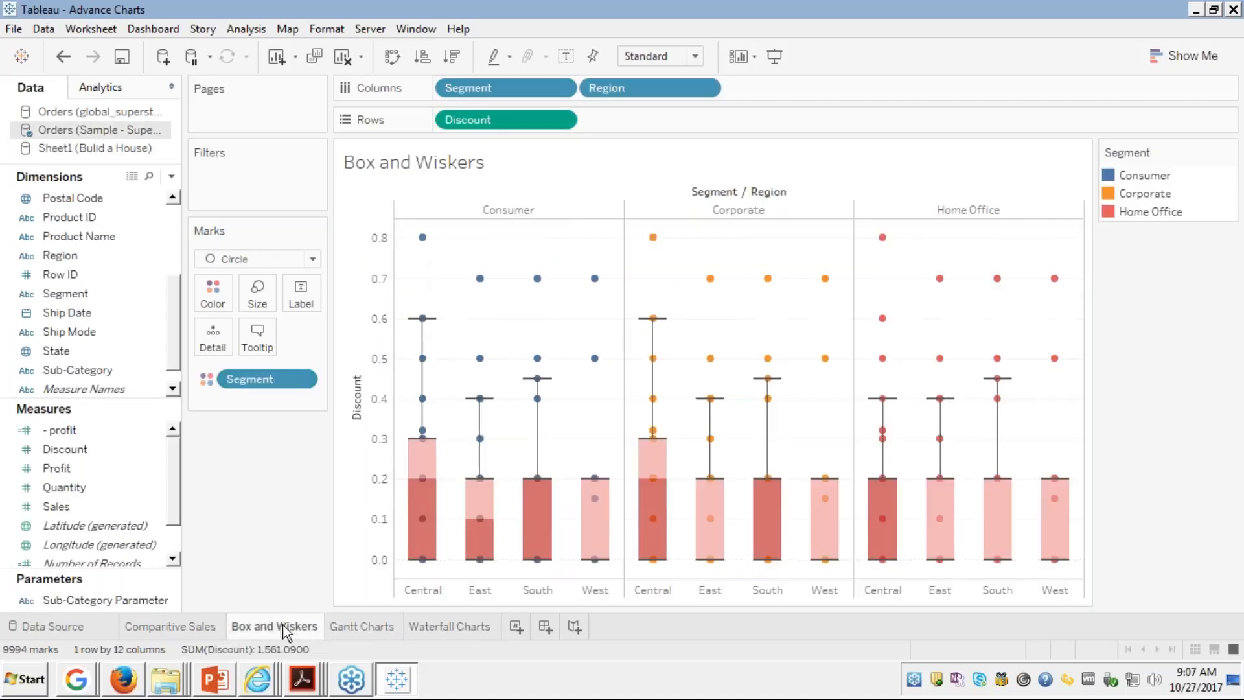
{"action": "left_click", "coordinate": [197, 628]}
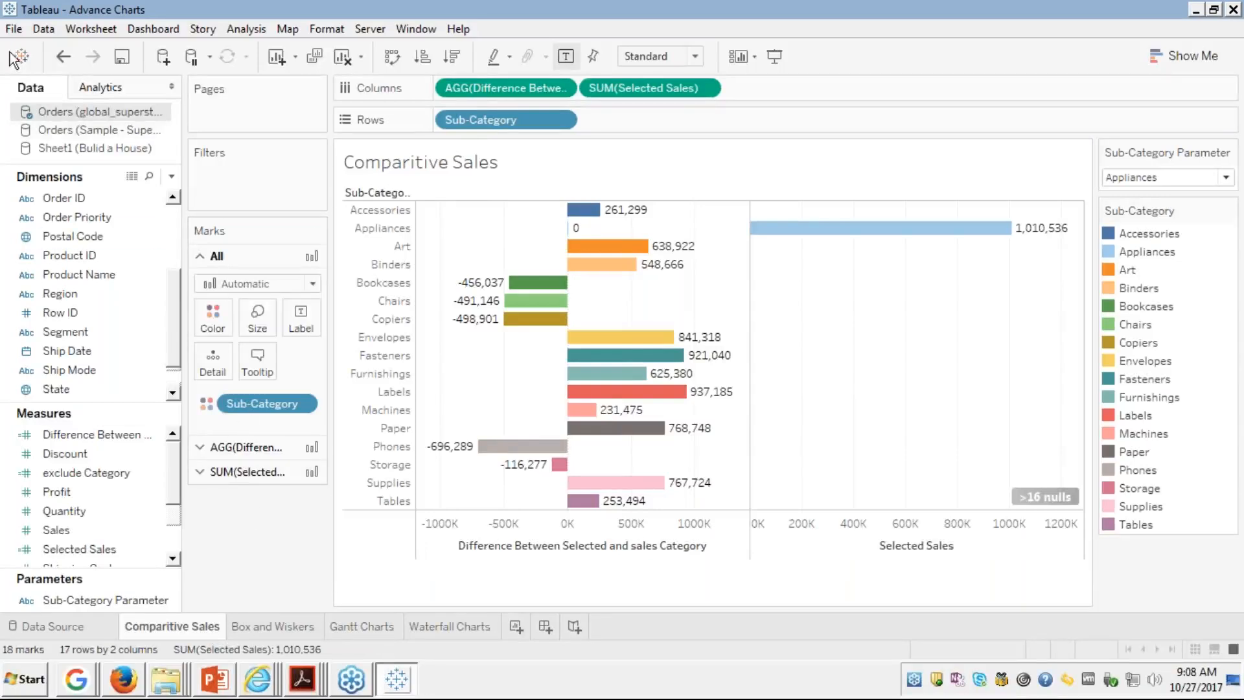
Step: Save the workbook as Advance Charts.twb in the Tableau Presentation folder, replacing the existing file
{"action": "left_click", "coordinate": [16, 29]}
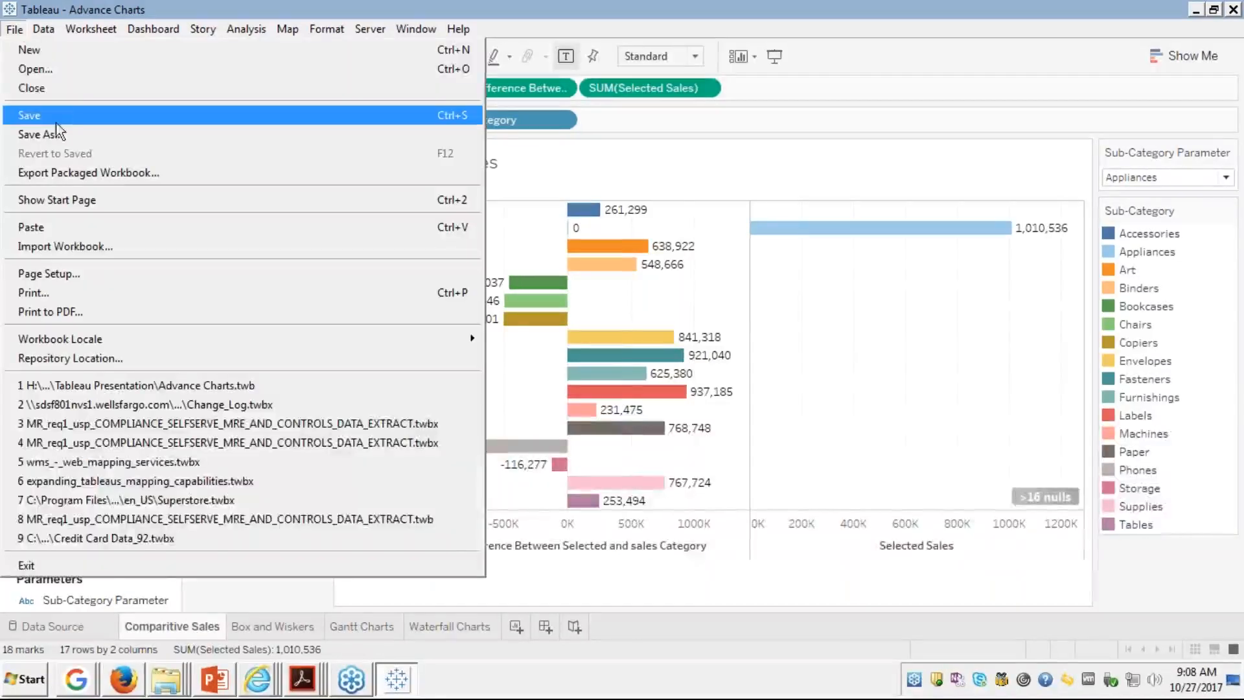
{"action": "left_click", "coordinate": [49, 140]}
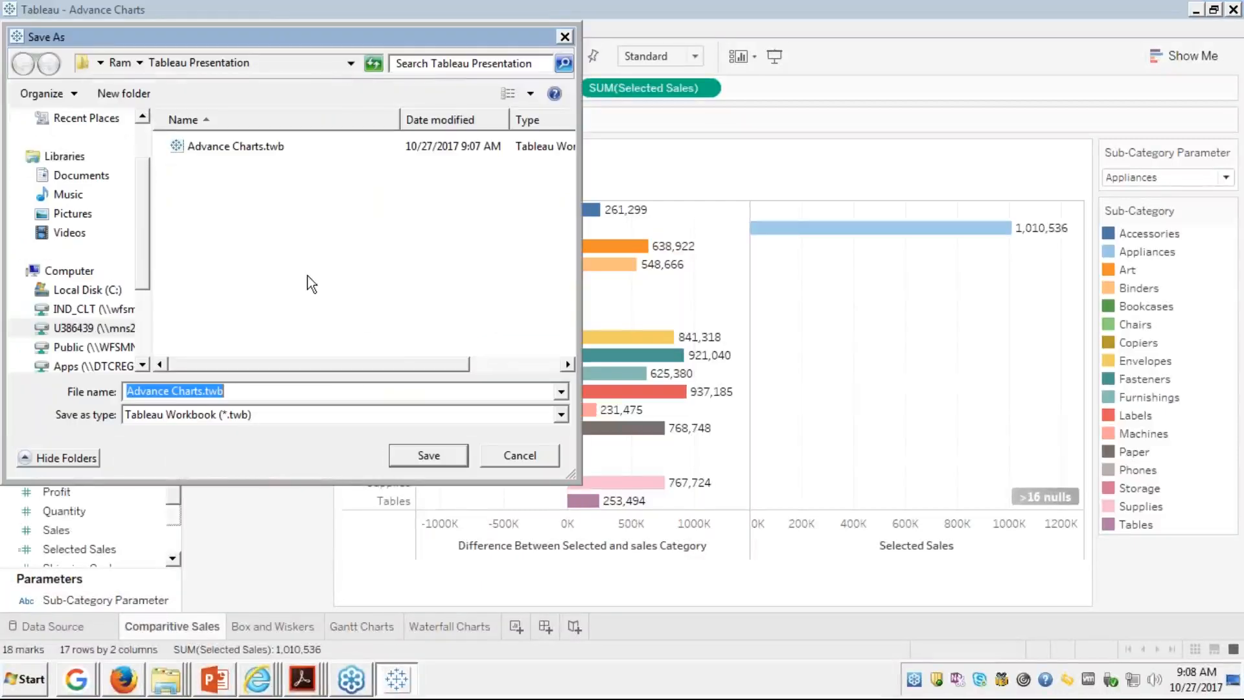
{"action": "left_click", "coordinate": [427, 456]}
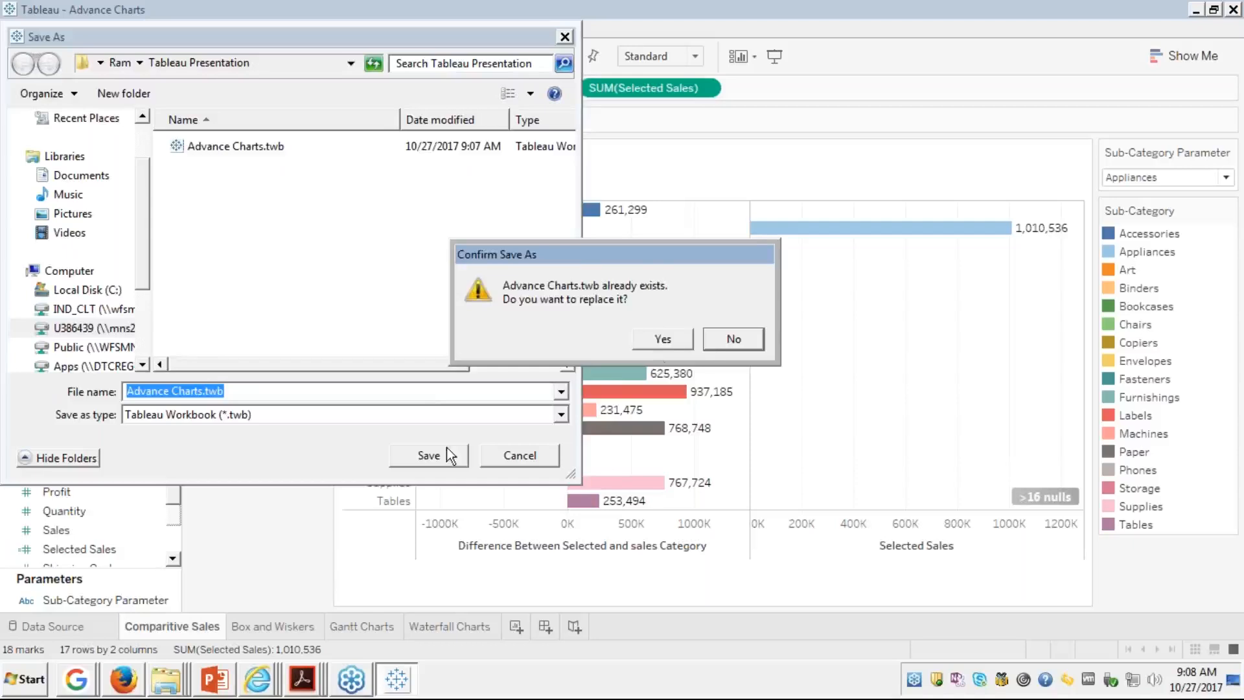
{"action": "left_click", "coordinate": [670, 337]}
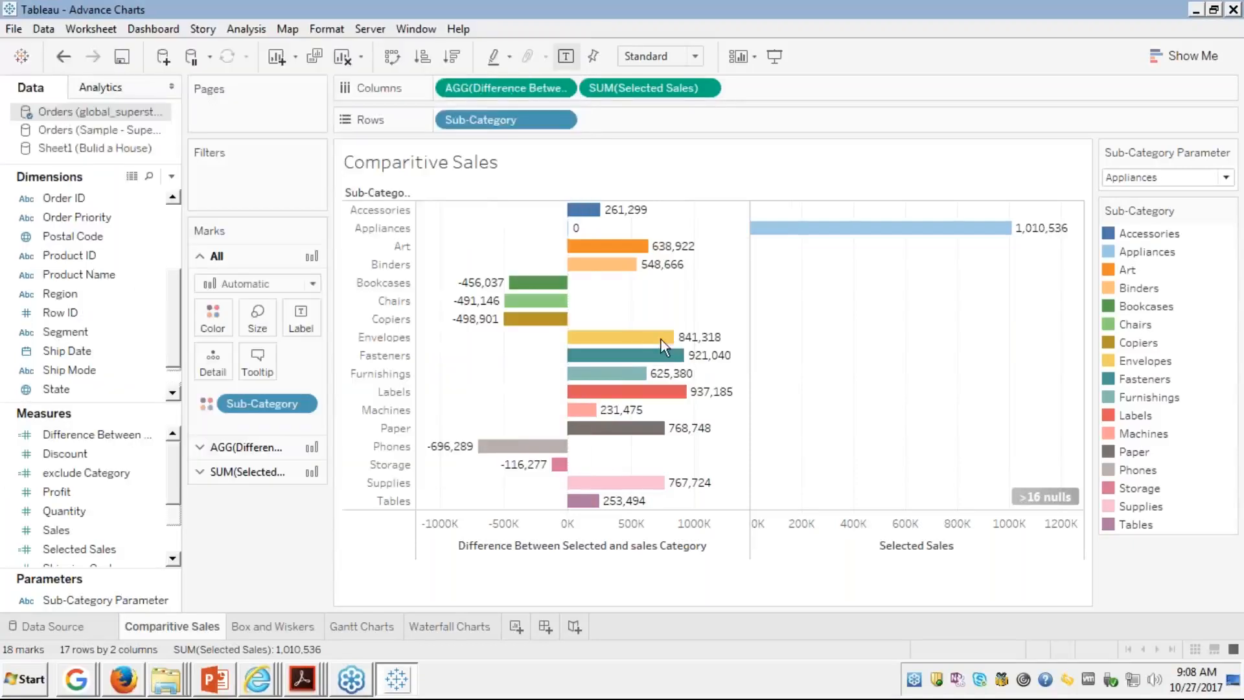
Step: Choose the Tableau Packaged Workbook (*.twbx) type for a new copy of the workbook and cancel without saving
{"action": "left_click", "coordinate": [13, 30]}
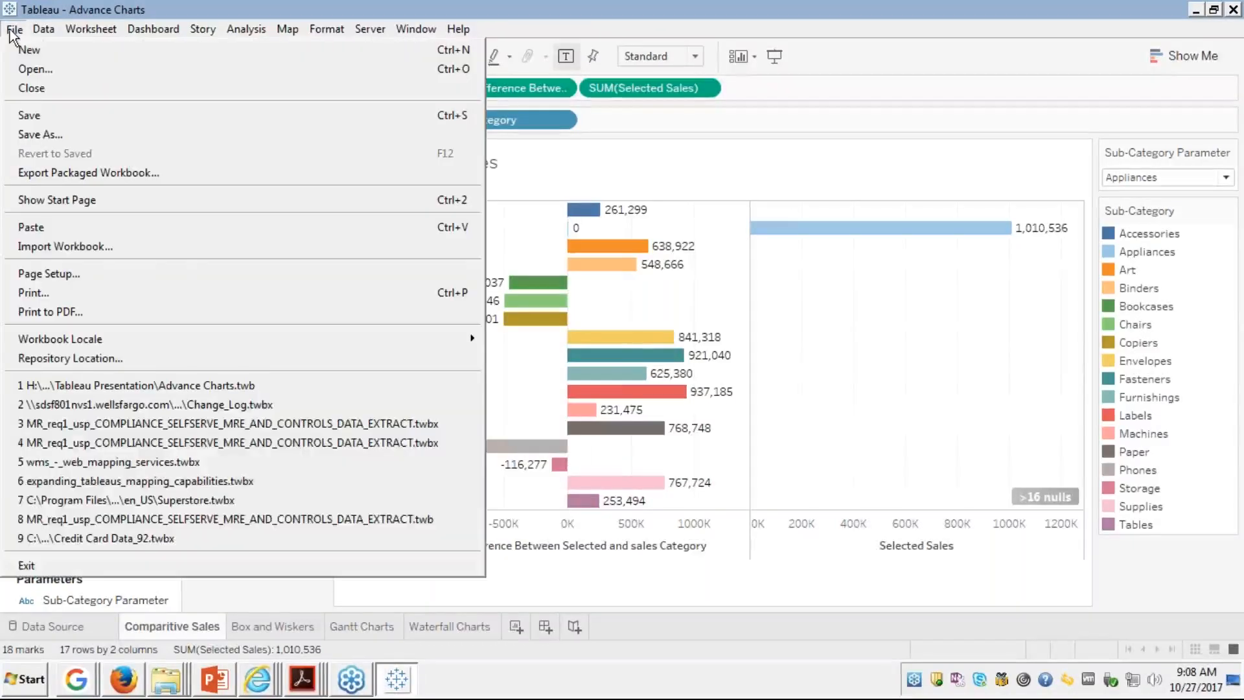
{"action": "left_click", "coordinate": [68, 135]}
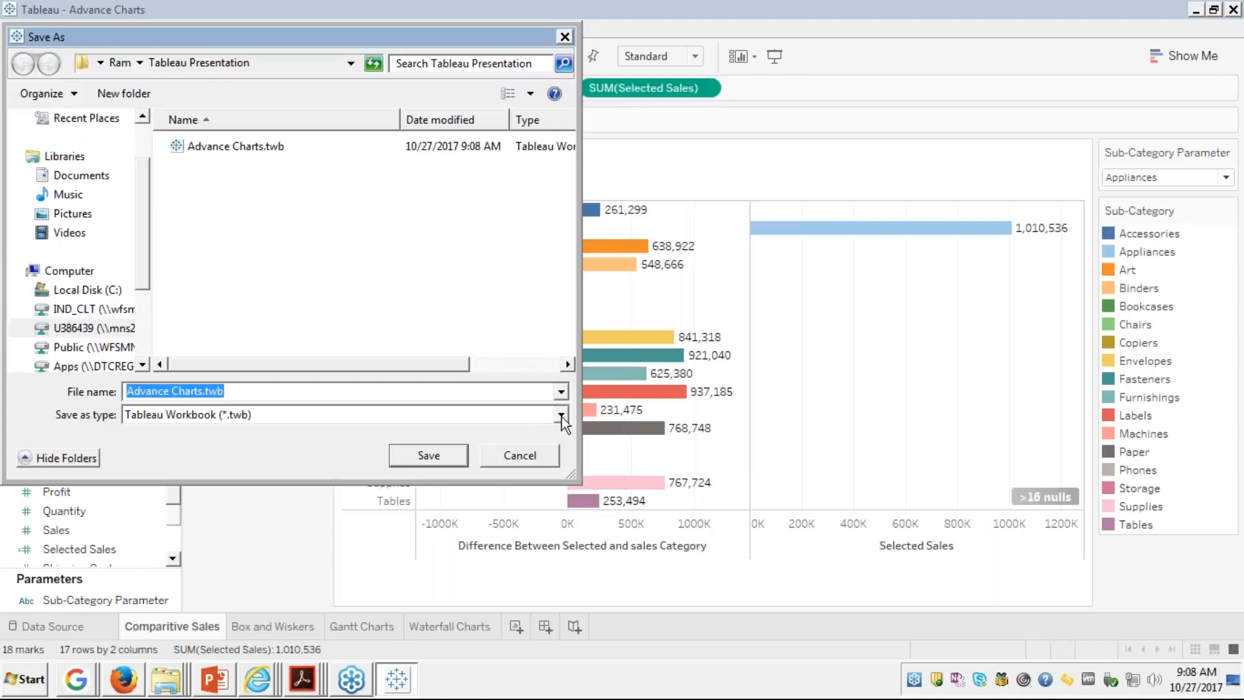
{"action": "left_click", "coordinate": [560, 415]}
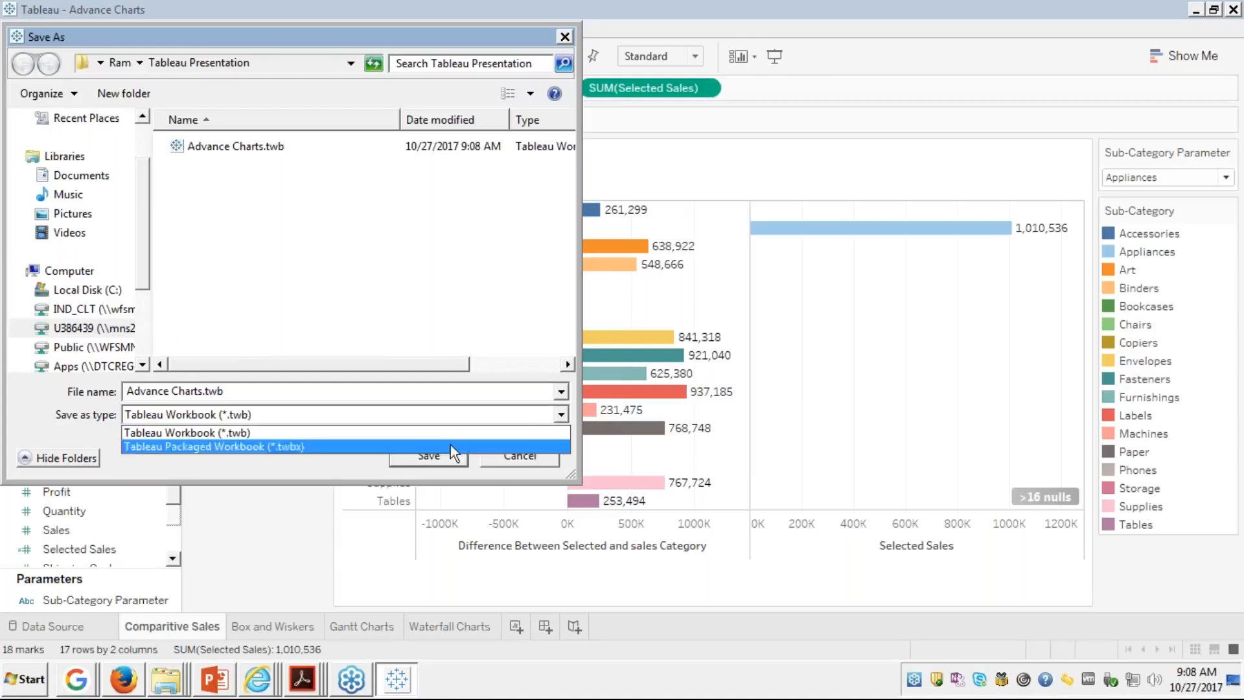
{"action": "left_click", "coordinate": [451, 447]}
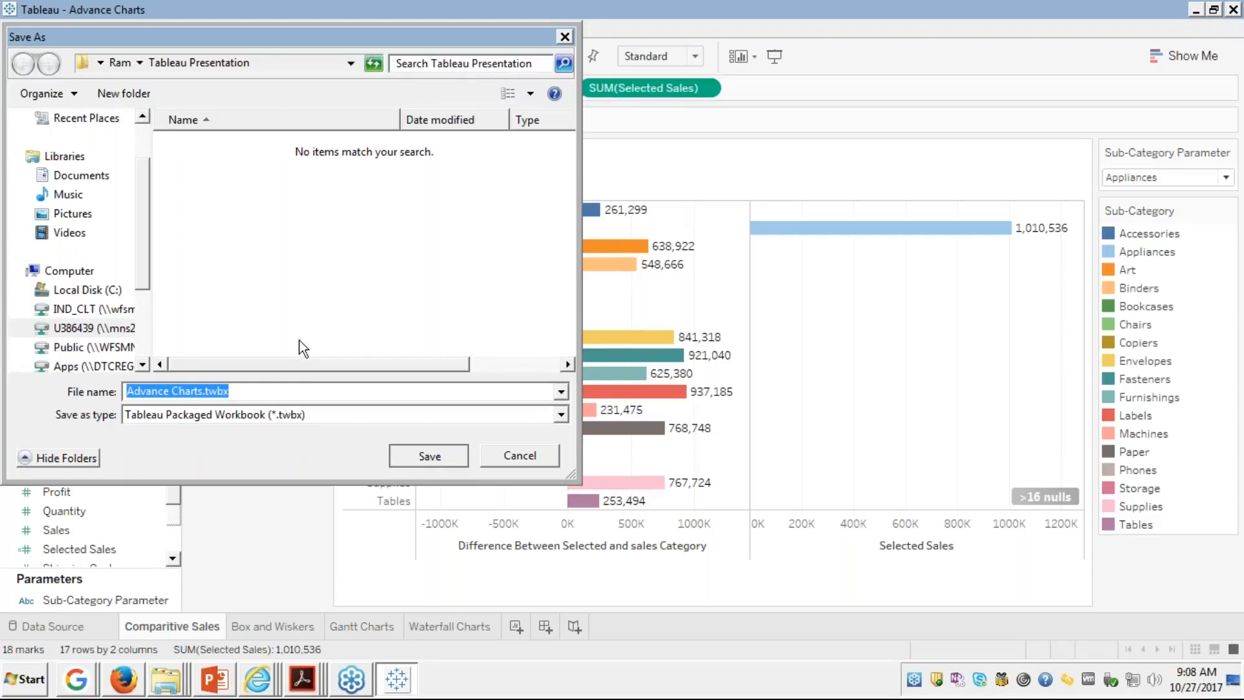
{"action": "left_click", "coordinate": [515, 453]}
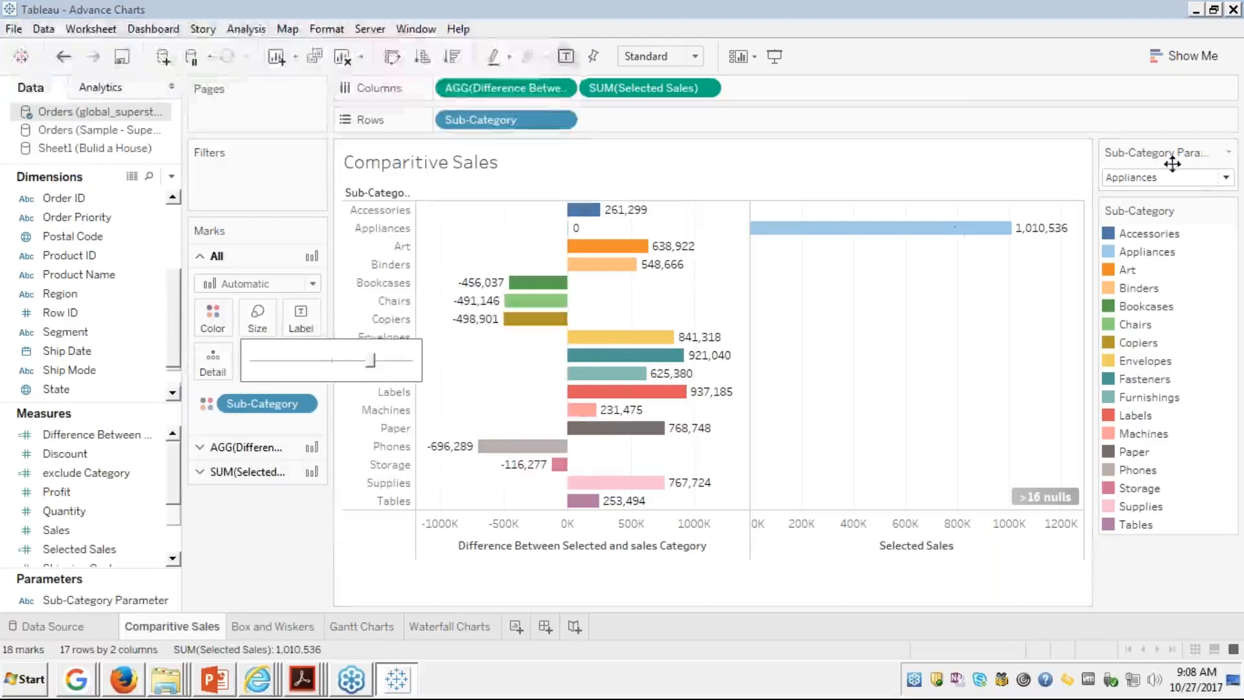
{"action": "left_click", "coordinate": [1228, 249]}
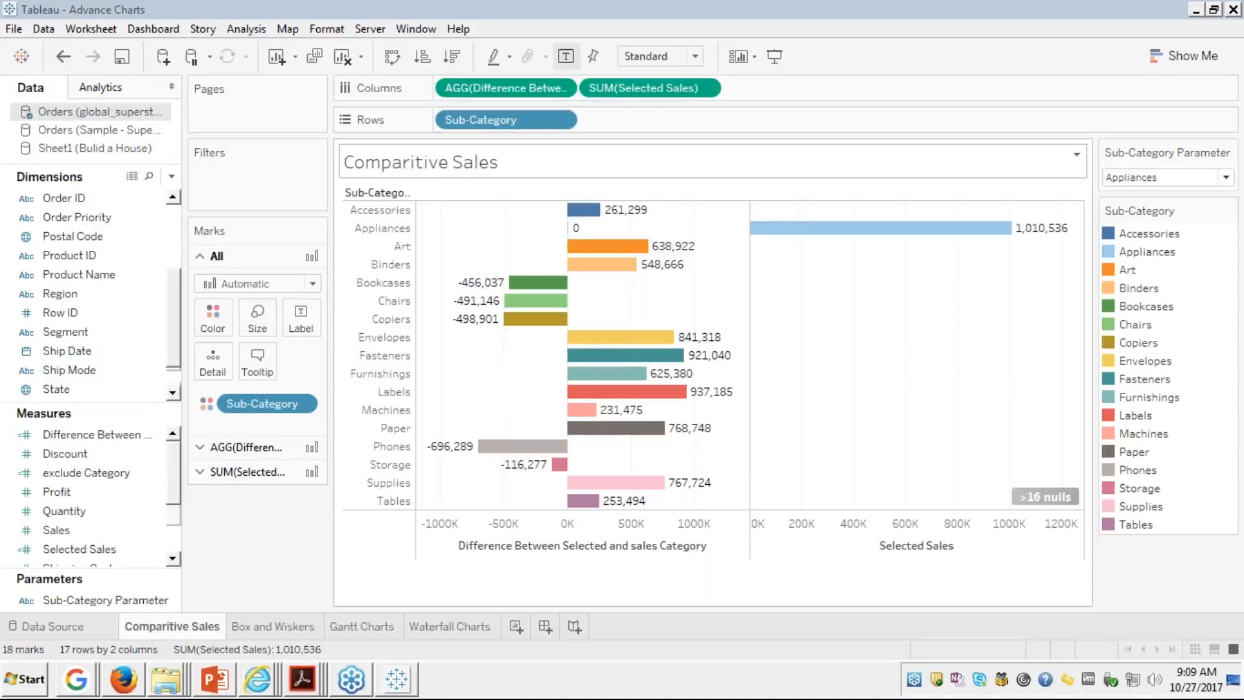
{"action": "left_click", "coordinate": [934, 162]}
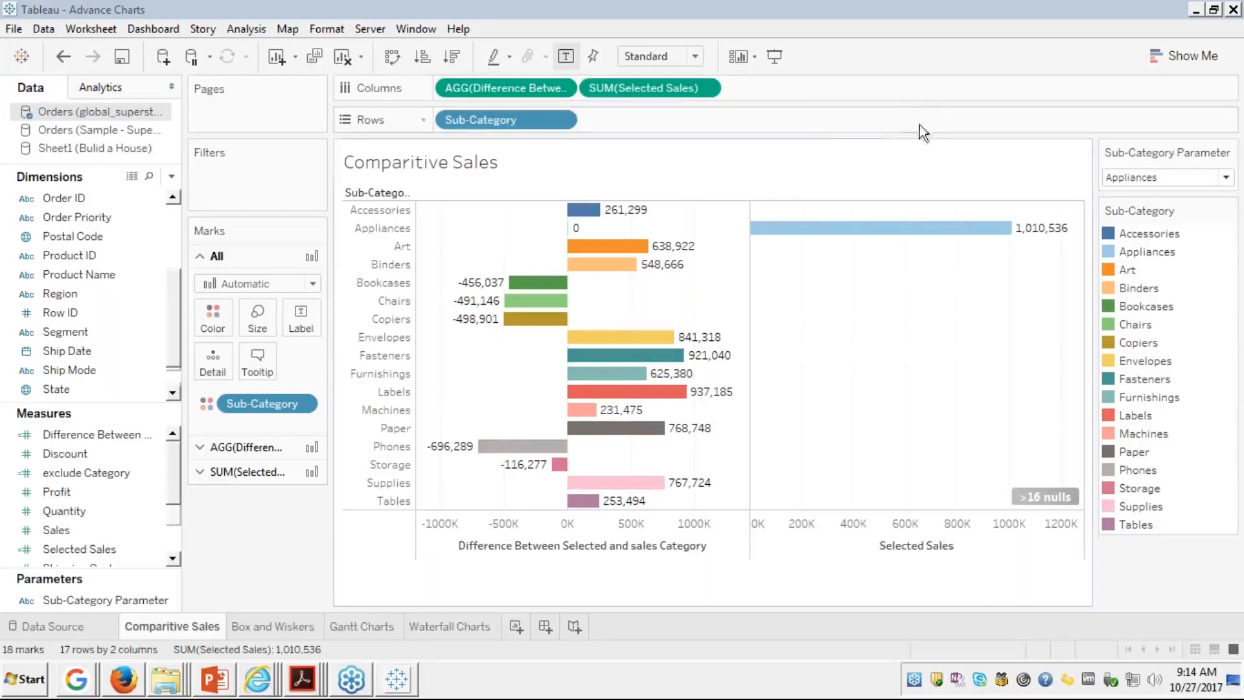
{"action": "left_click", "coordinate": [931, 159]}
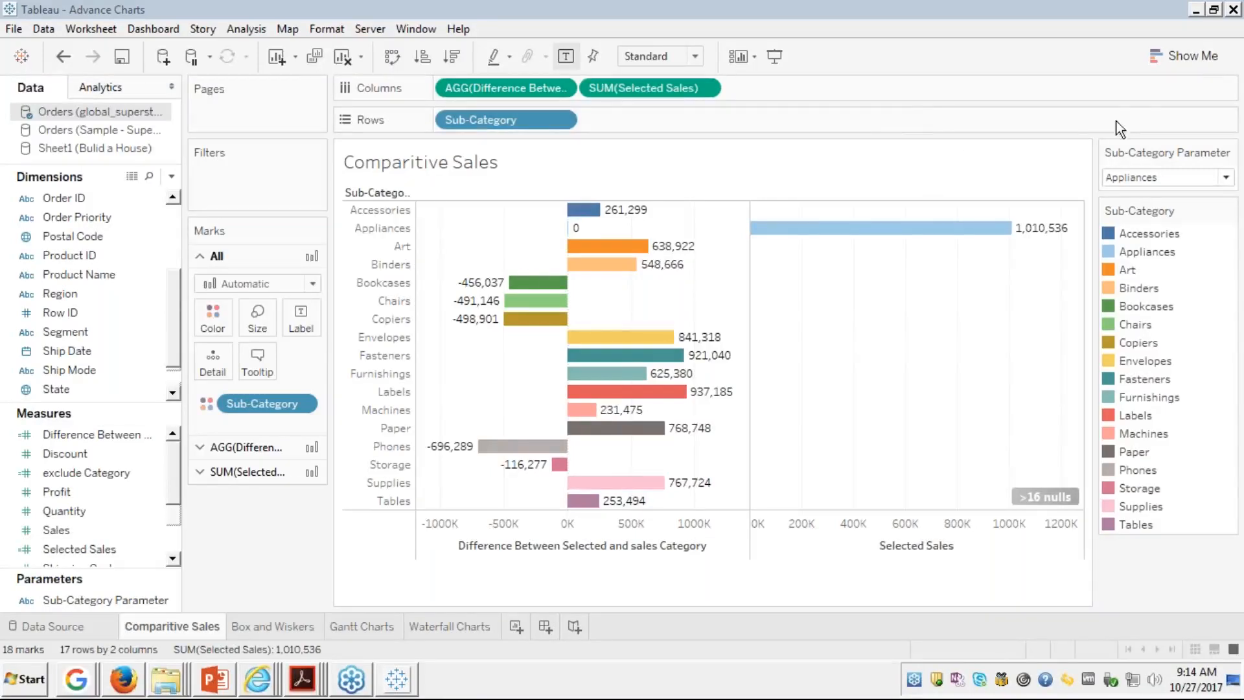